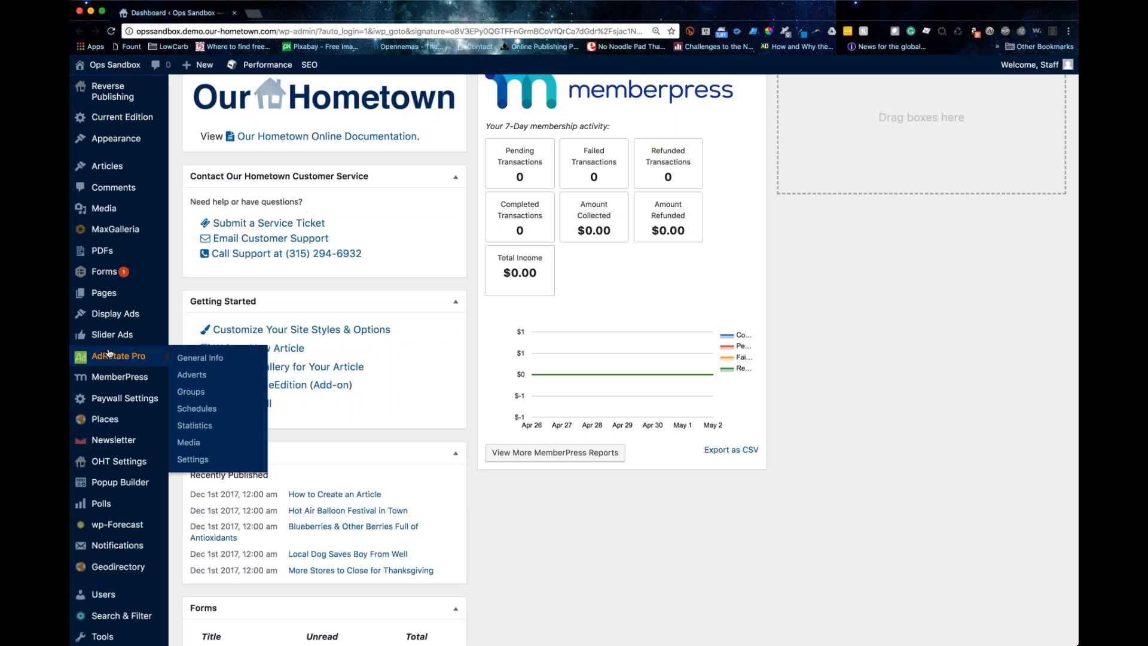
- Open the display ads area of the site admin and go to its ad upload page
{"action": "mouse_move", "coordinate": [112, 339]}
{"action": "mouse_move", "coordinate": [115, 312]}
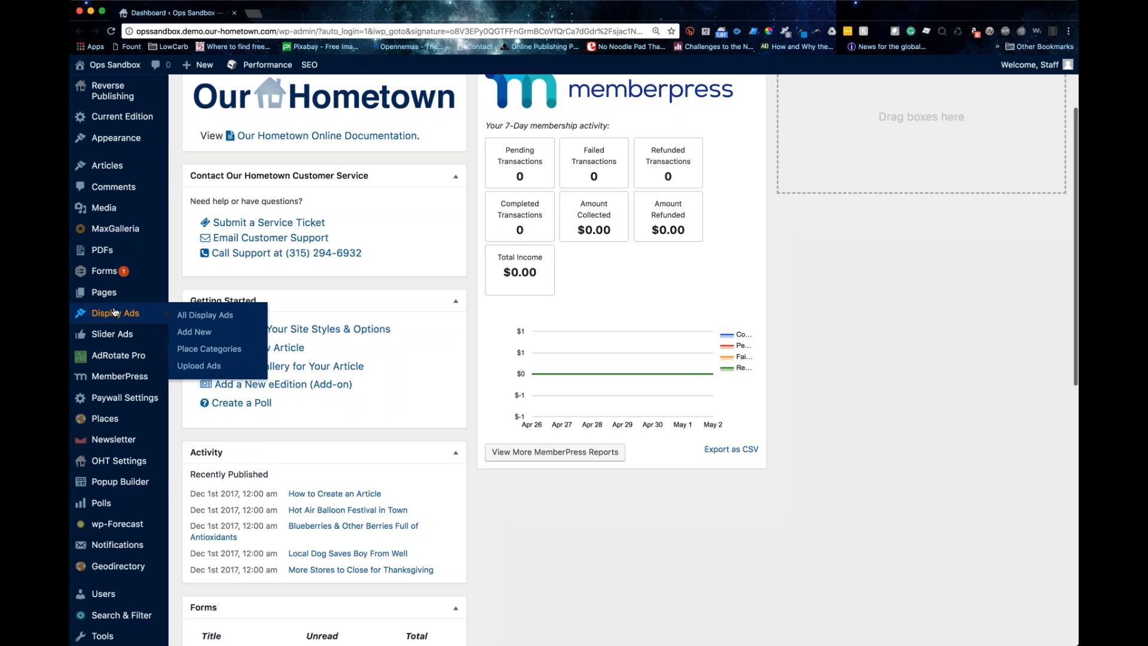
{"action": "left_click", "coordinate": [185, 316]}
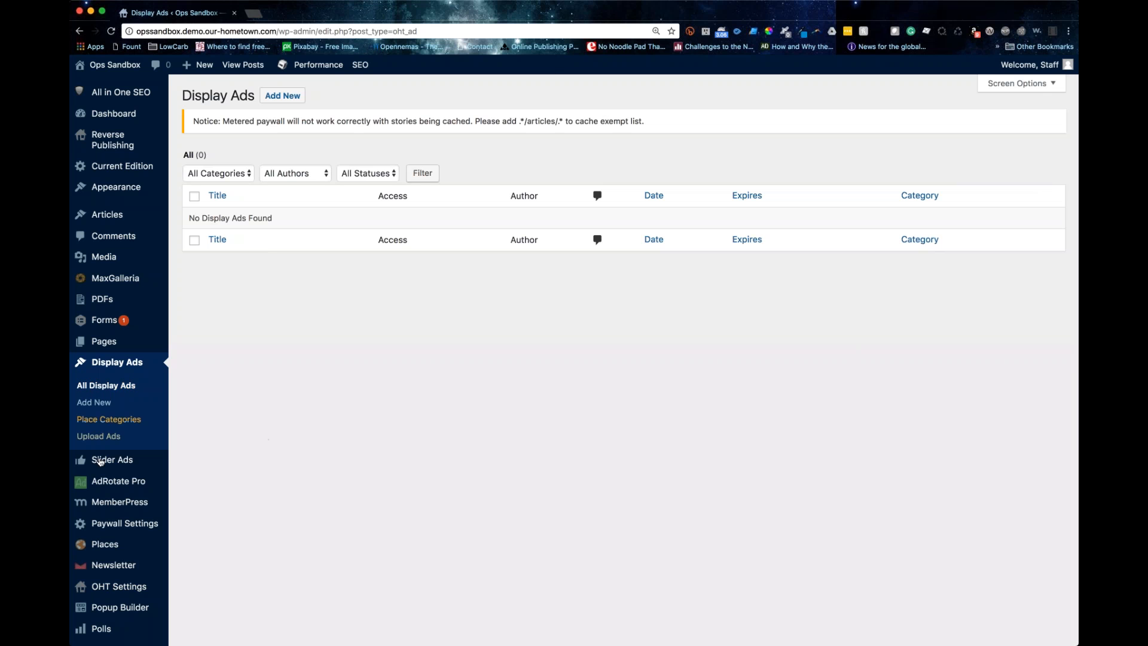
{"action": "left_click", "coordinate": [107, 438]}
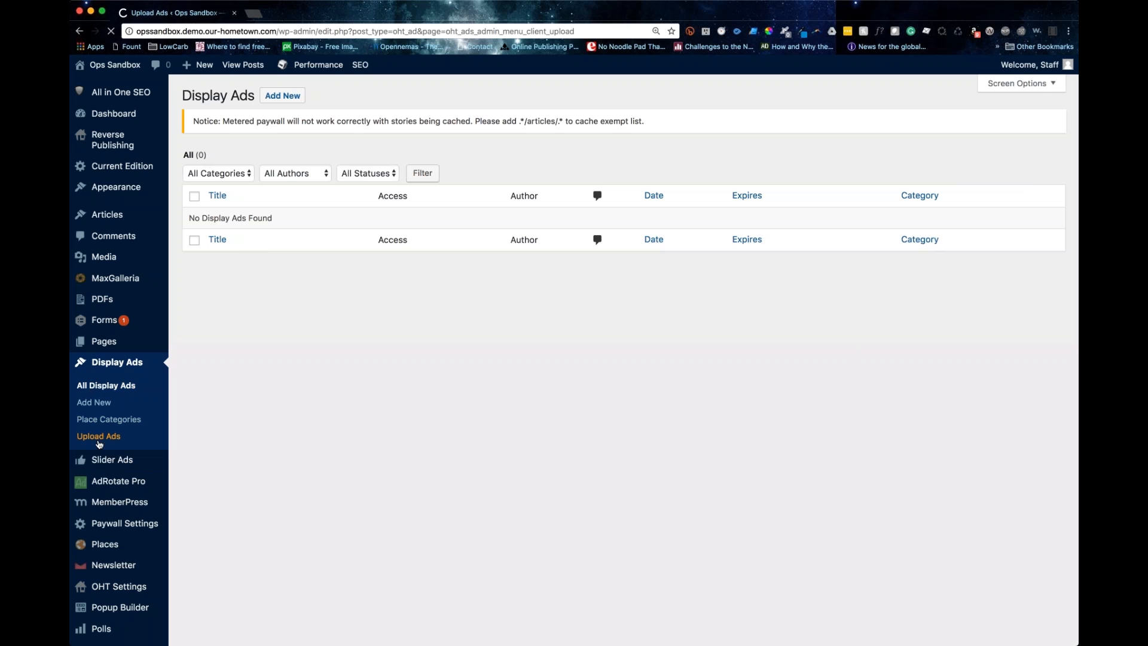
- Upload the file Heavenly Touch.pdf as a display ad and process it for import
{"action": "left_click", "coordinate": [209, 256]}
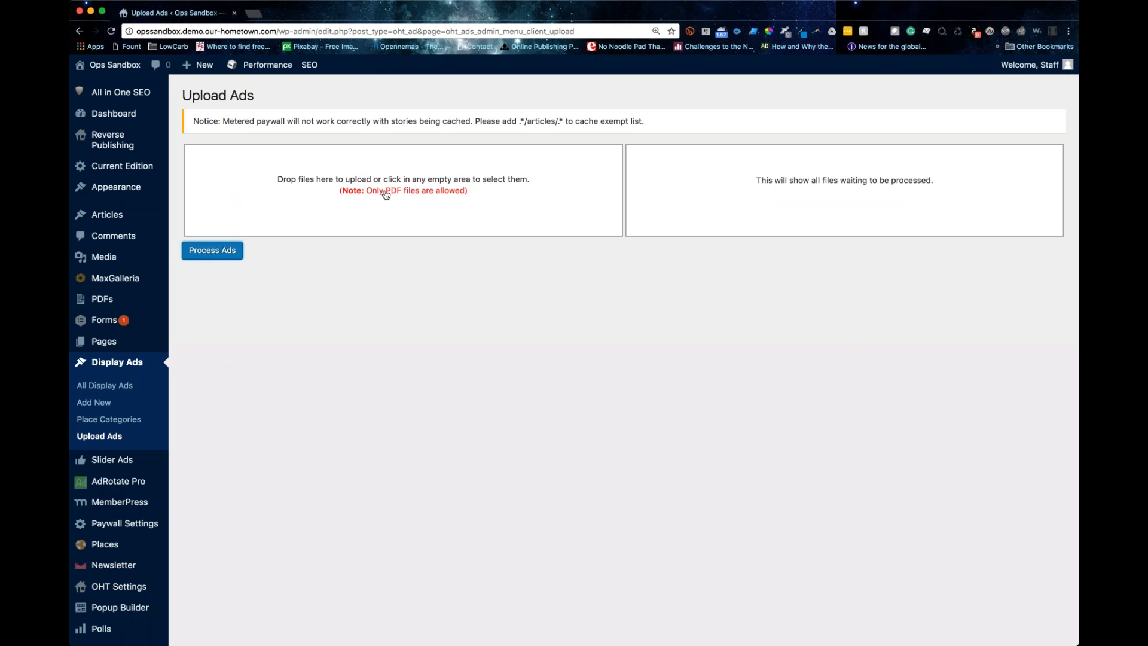
{"action": "left_click", "coordinate": [358, 196]}
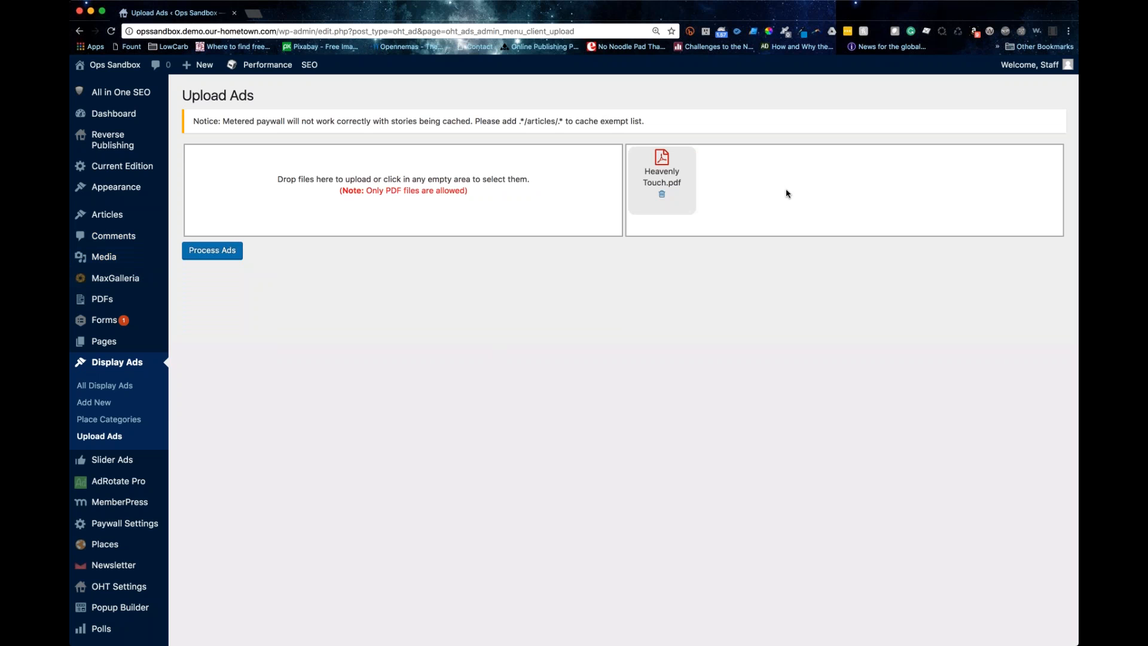
{"action": "left_click", "coordinate": [212, 250]}
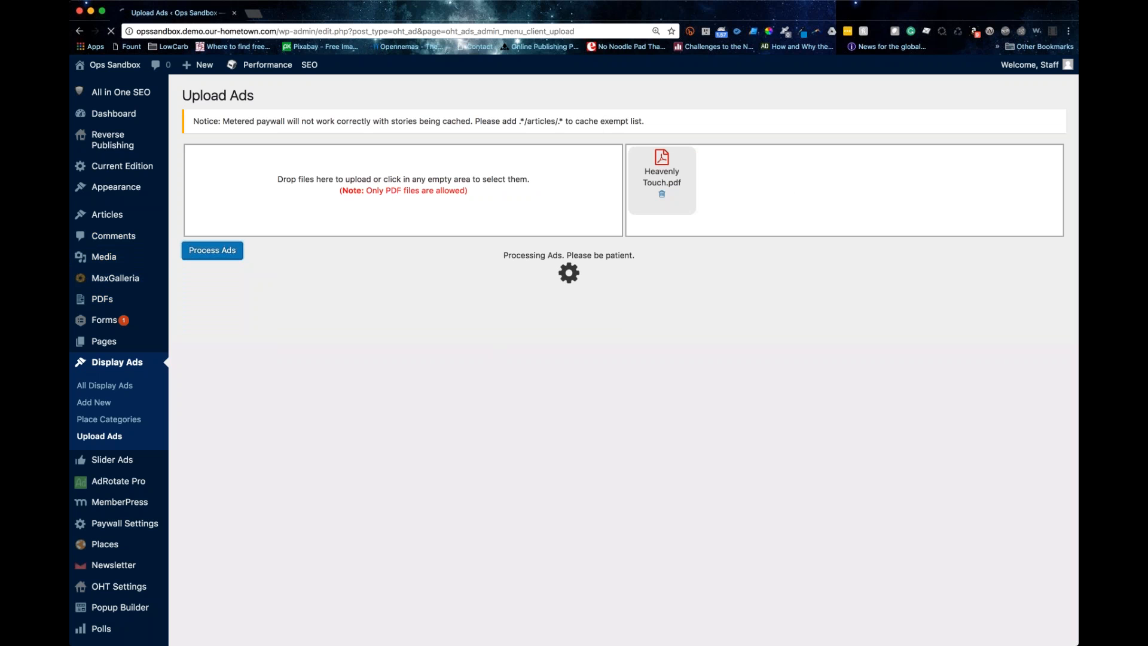
{"action": "mouse_move", "coordinate": [102, 299]}
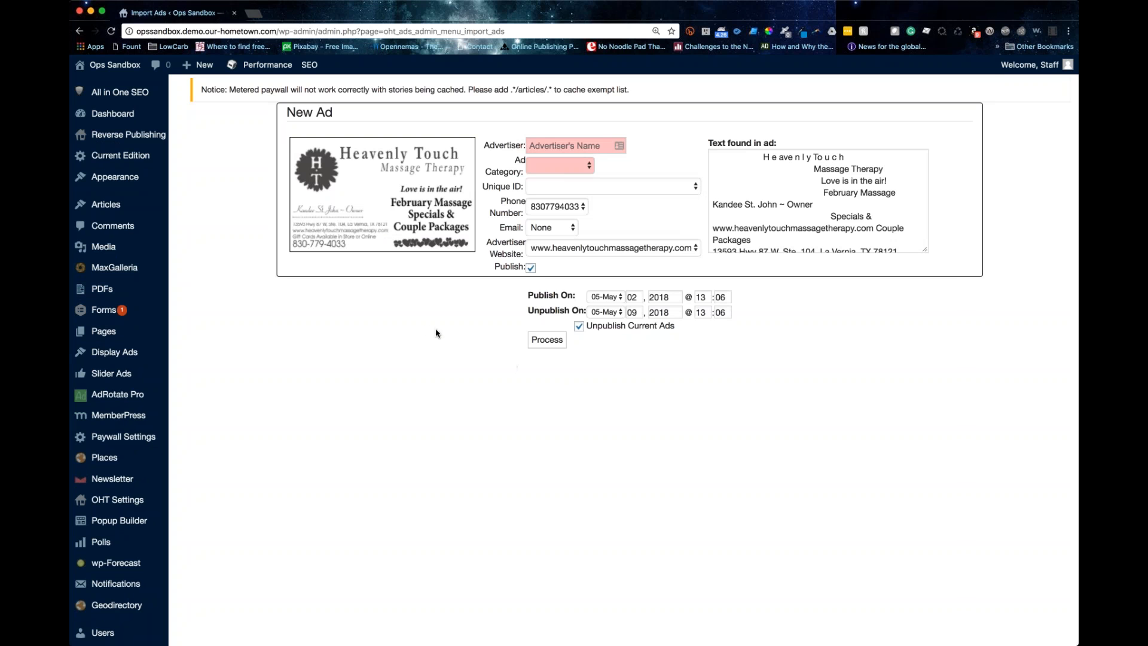
- Set the new ad's advertiser to Heavenly Touch and its ad category to Feature
{"action": "left_click", "coordinate": [541, 146]}
{"action": "type", "text": "Heavenly Touch"}
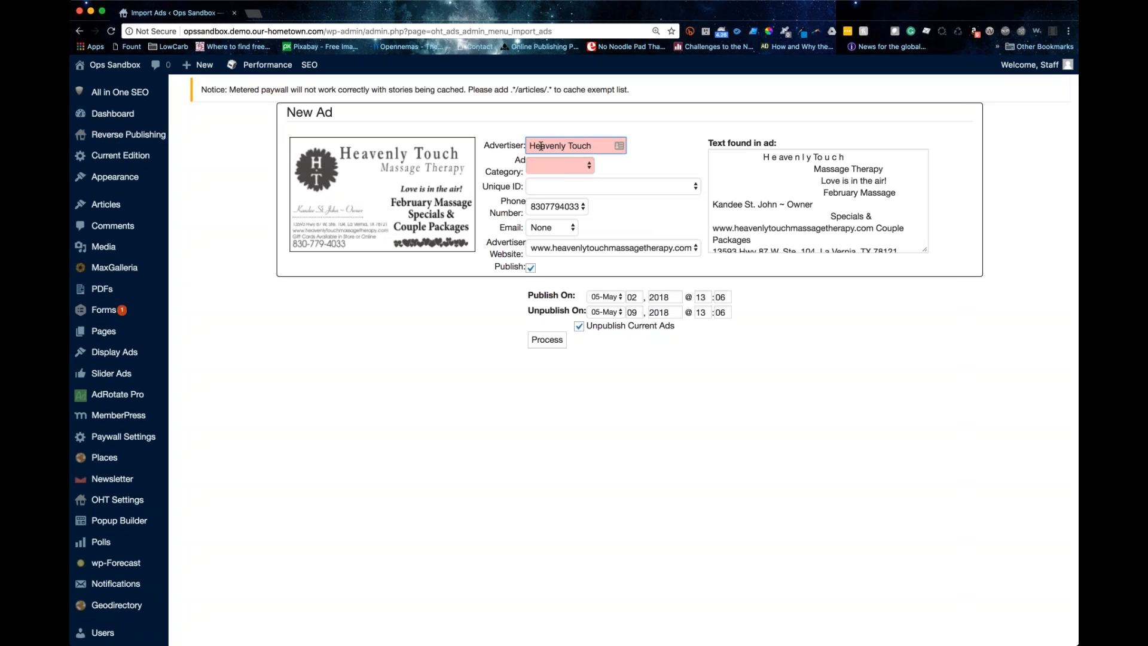
{"action": "key", "text": "Tab"}
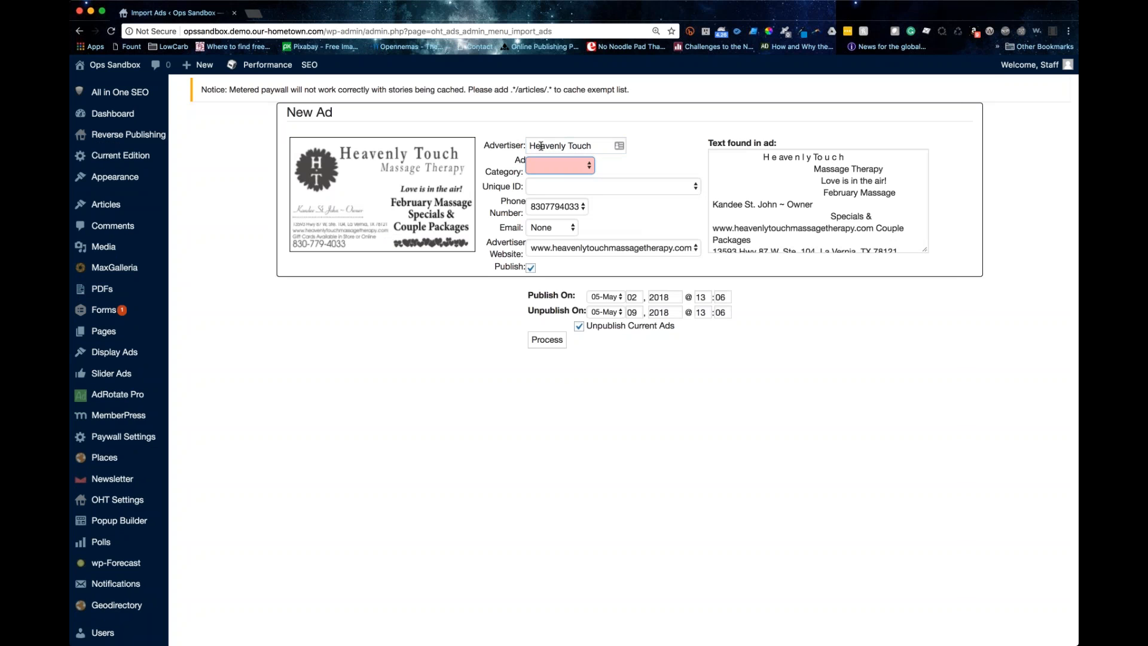
{"action": "key", "text": "a"}
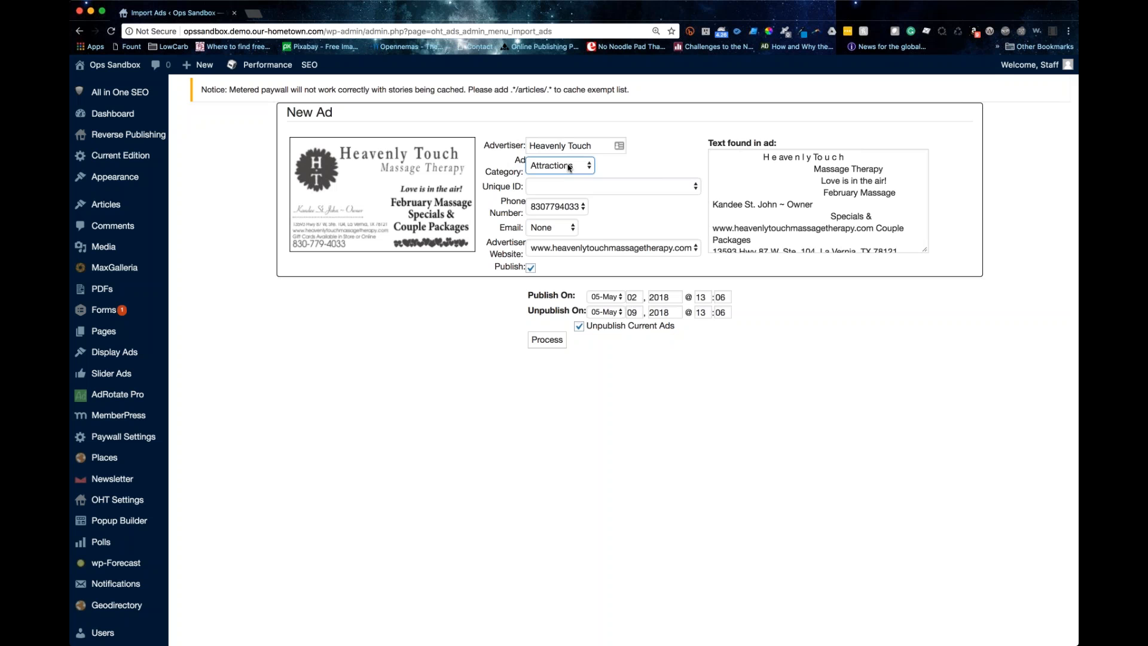
{"action": "key", "text": "f"}
{"action": "scroll", "coordinate": [572, 173], "scroll_direction": "down", "scroll_amount": 1}
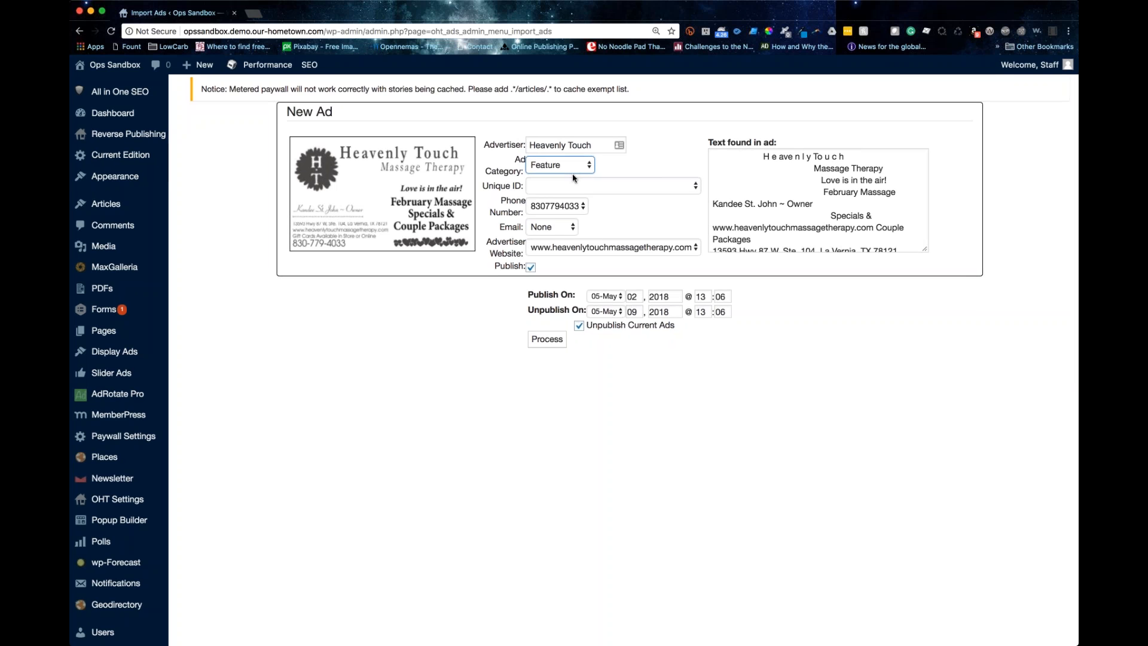
- Review the new ad's extracted text, advertiser name and publishing settings before import
{"action": "left_click", "coordinate": [818, 180]}
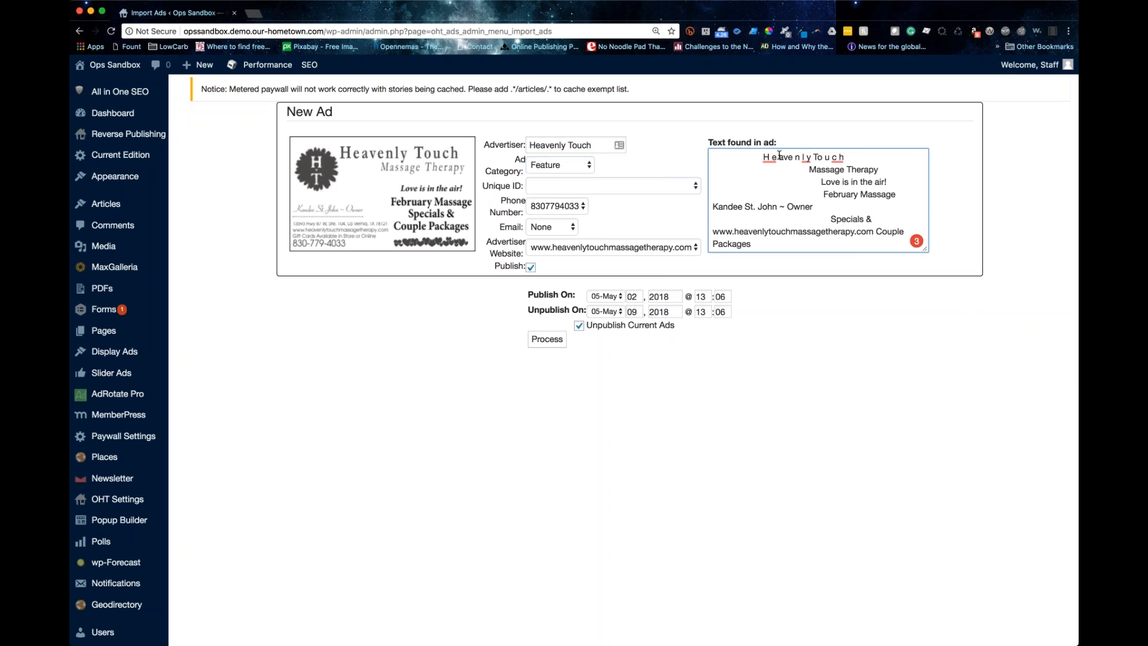
{"action": "left_click", "coordinate": [490, 366]}
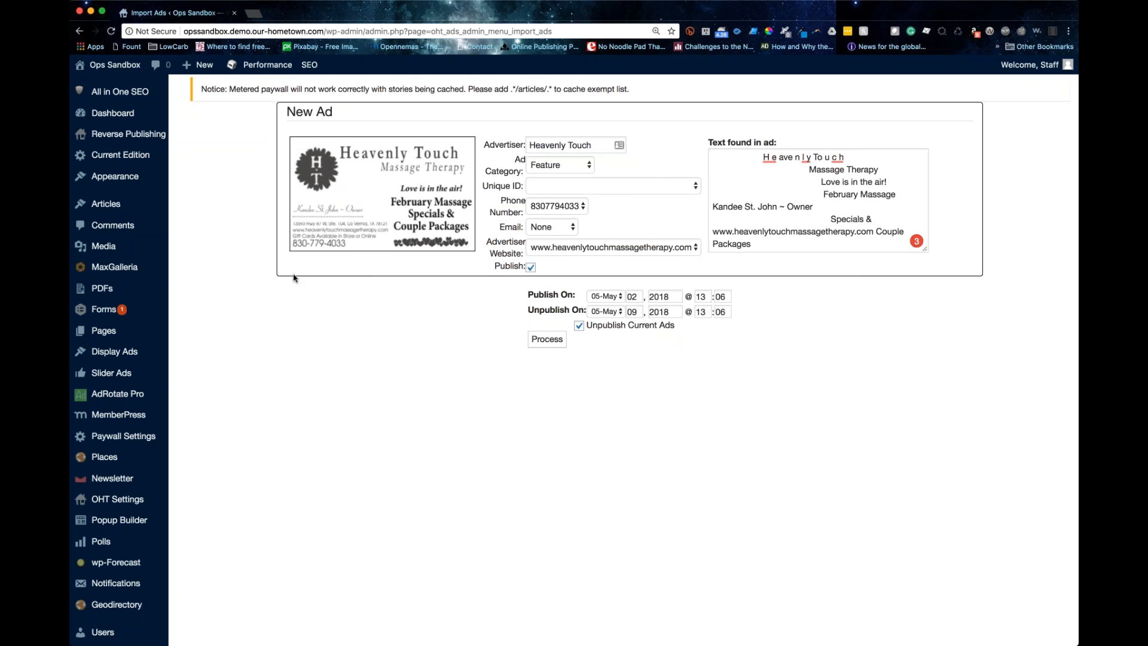
{"action": "scroll", "coordinate": [297, 278], "scroll_direction": "down", "scroll_amount": 1}
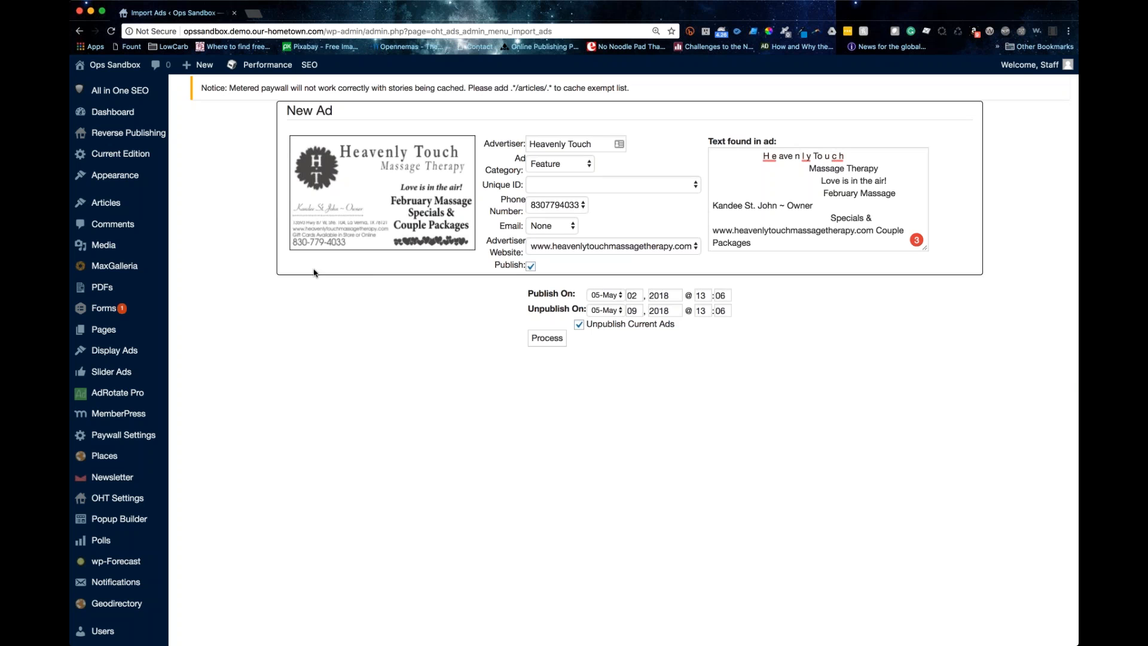
{"action": "scroll", "coordinate": [281, 267], "scroll_direction": "down", "scroll_amount": 1}
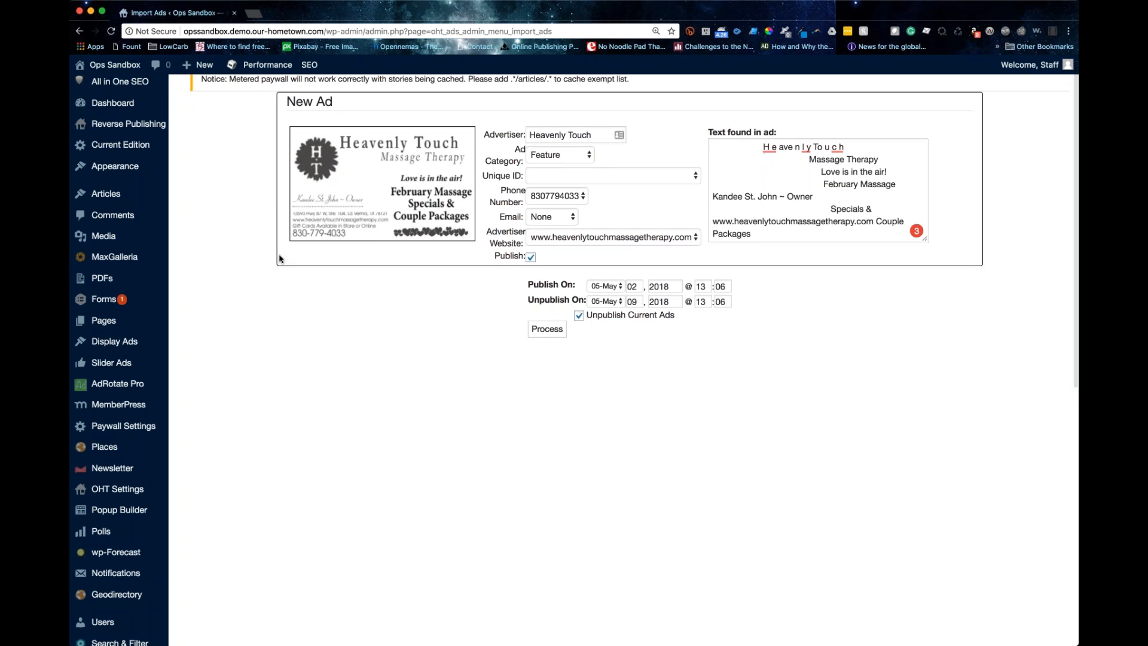
{"action": "scroll", "coordinate": [279, 258], "scroll_direction": "up", "scroll_amount": 1}
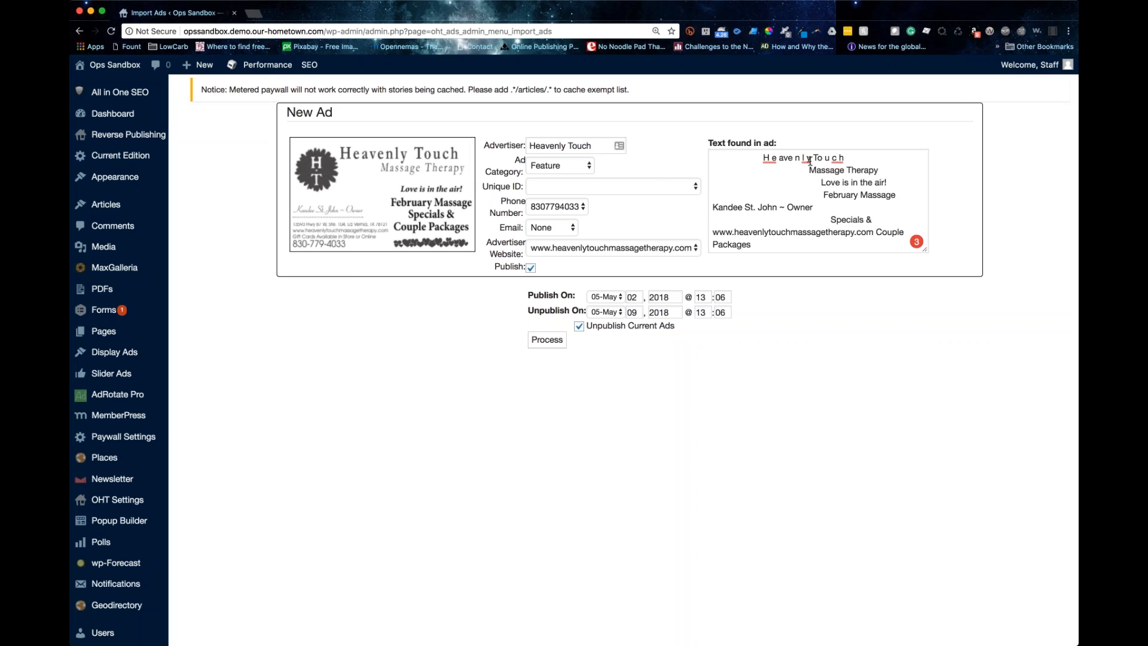
{"action": "left_click", "coordinate": [818, 202]}
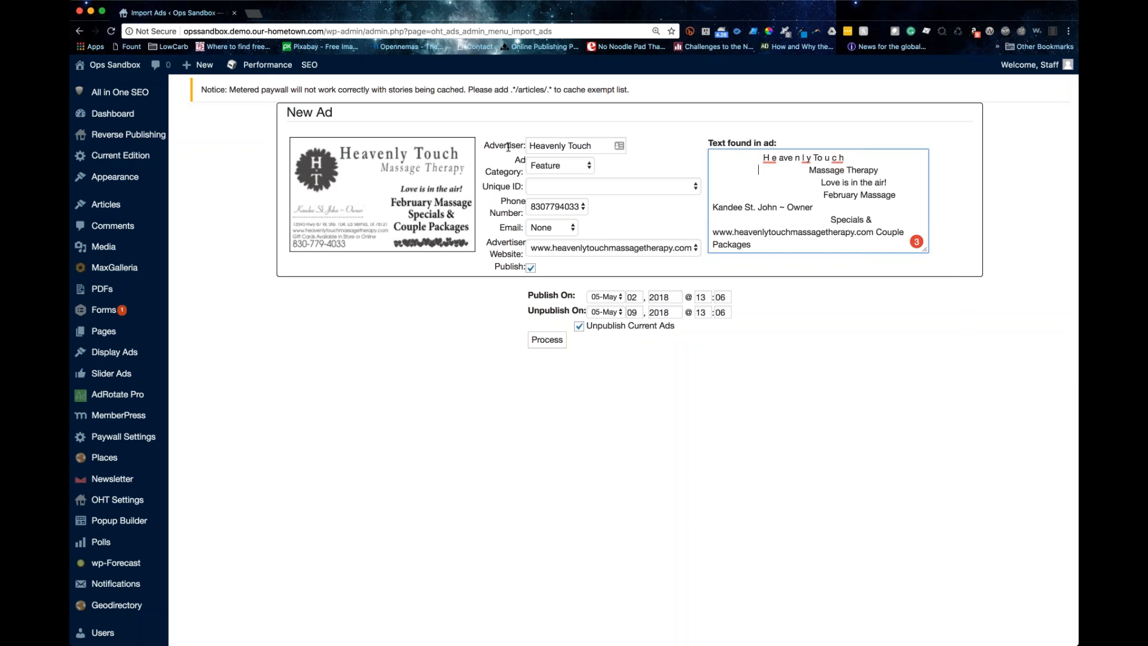
{"action": "left_click", "coordinate": [590, 147]}
{"action": "scroll", "coordinate": [590, 147], "scroll_direction": "down", "scroll_amount": 1}
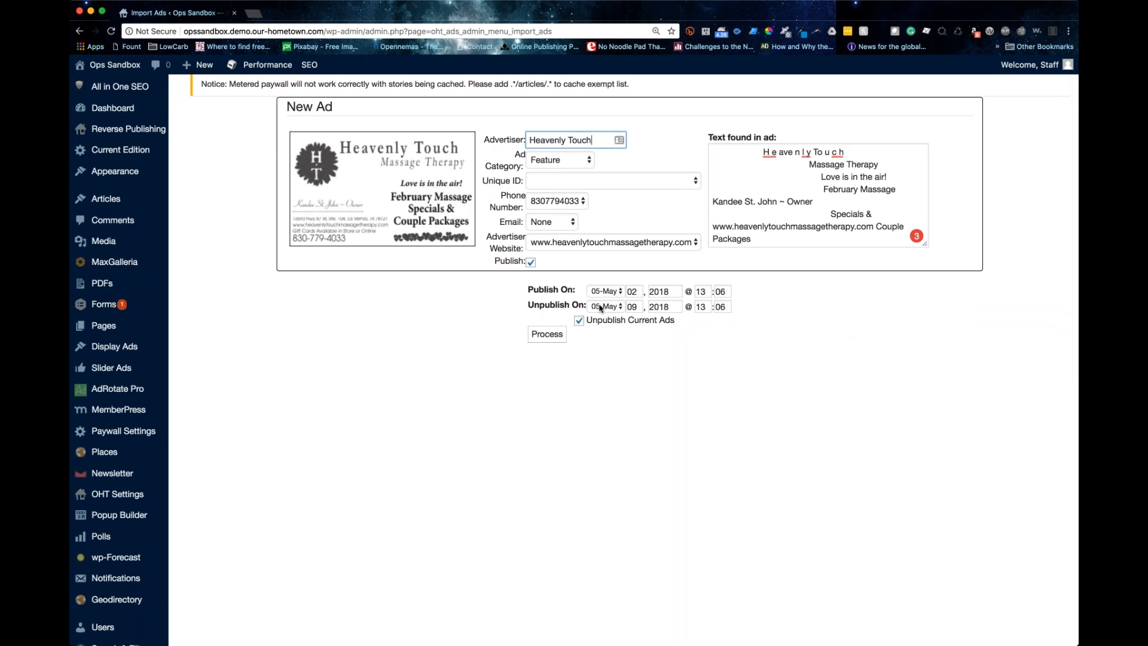
- Process the Heavenly Touch ad for publication and look over the import results page
{"action": "left_click", "coordinate": [541, 335]}
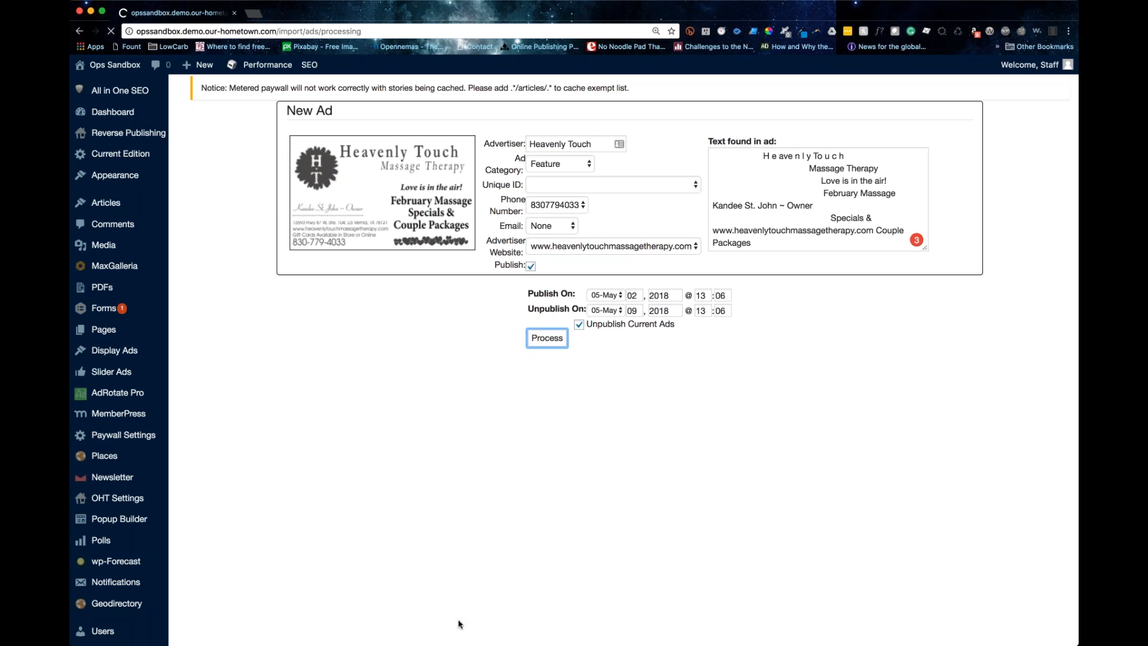
{"action": "scroll", "coordinate": [400, 450], "scroll_direction": "down", "scroll_amount": 10}
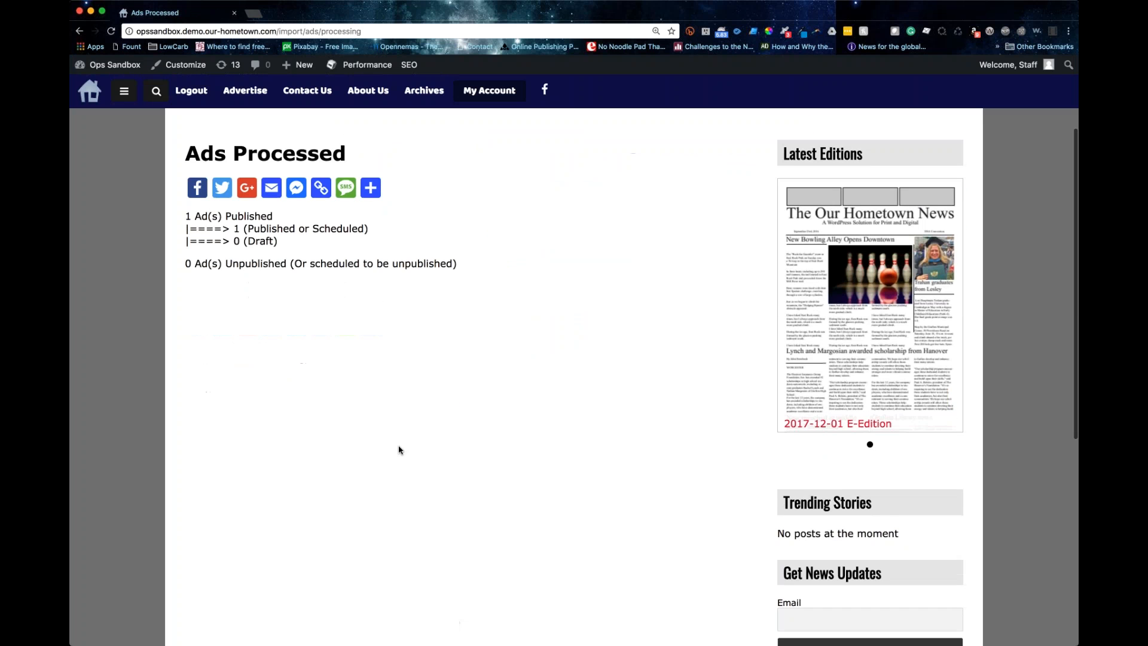
{"action": "scroll", "coordinate": [399, 450], "scroll_direction": "up", "scroll_amount": 10}
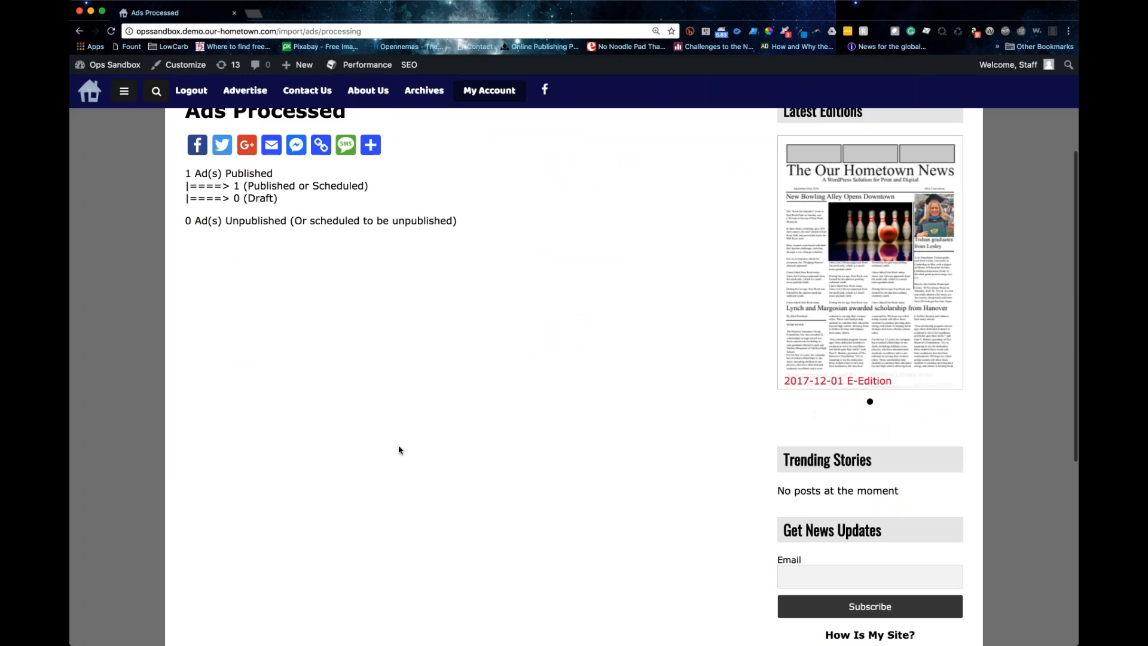
- Return to the site dashboard and open the list of all display ads
{"action": "mouse_move", "coordinate": [95, 65]}
{"action": "left_click", "coordinate": [95, 87]}
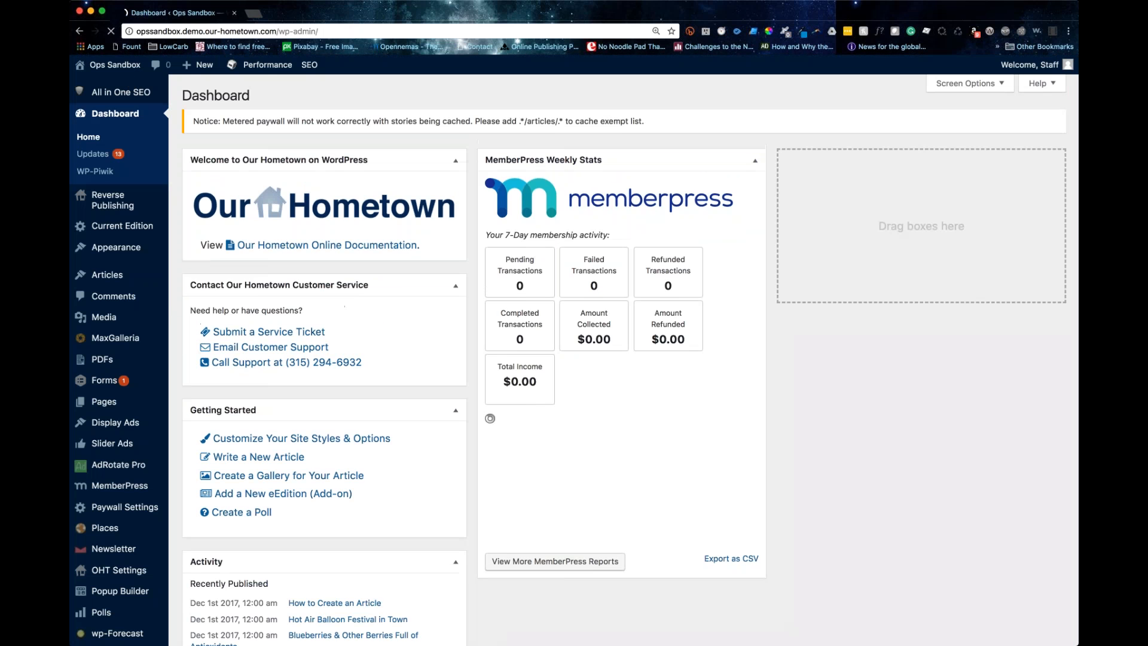
{"action": "mouse_move", "coordinate": [138, 422]}
{"action": "left_click", "coordinate": [210, 424]}
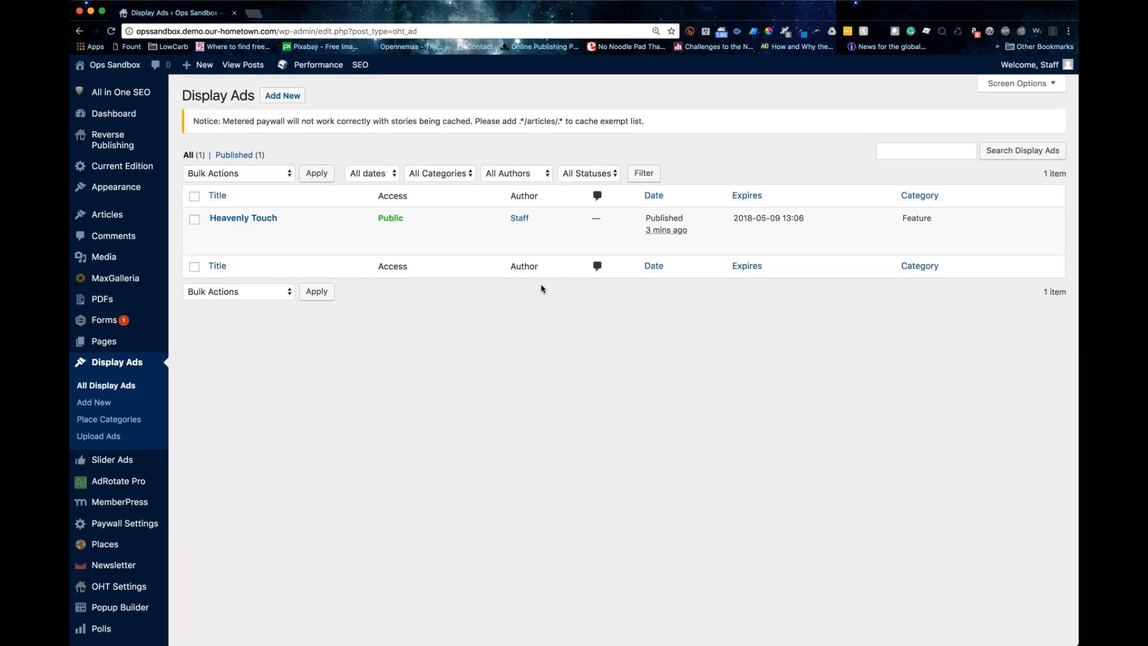
- Check the category filter of the display ads list and show only the published ads
{"action": "left_click", "coordinate": [458, 174]}
{"action": "scroll", "coordinate": [456, 149], "scroll_direction": "down", "scroll_amount": 1}
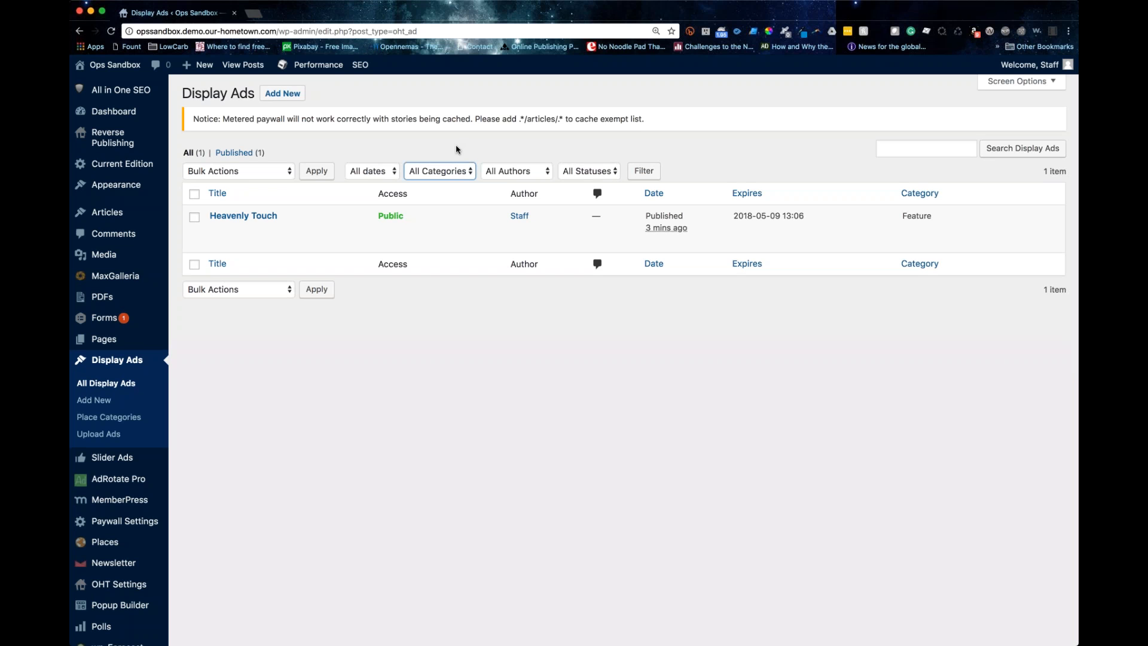
{"action": "scroll", "coordinate": [456, 147], "scroll_direction": "down", "scroll_amount": 1}
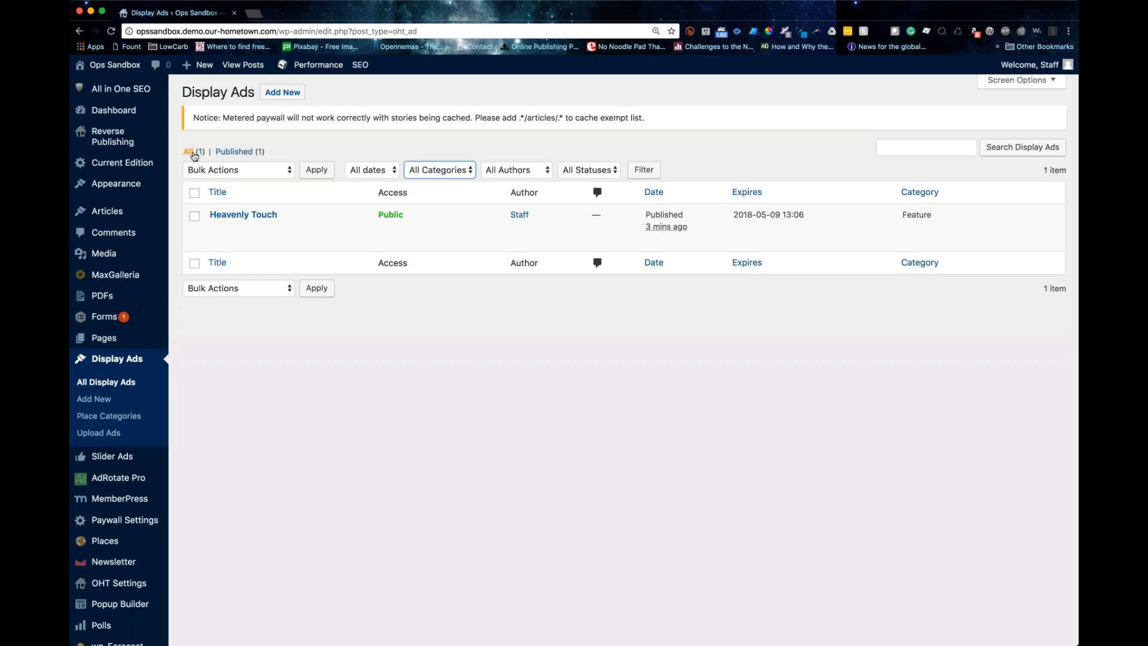
{"action": "left_click", "coordinate": [224, 154]}
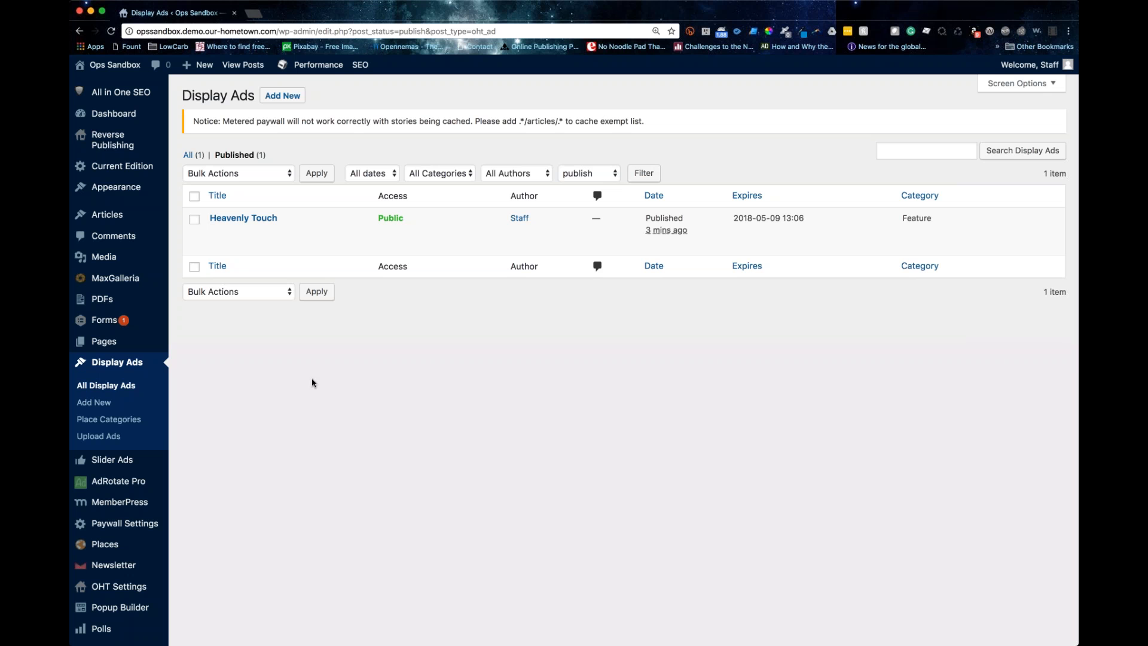
- Open the Heavenly Touch ad for editing and return to the published ads list
{"action": "left_click", "coordinate": [217, 232]}
{"action": "scroll", "coordinate": [218, 235], "scroll_direction": "down", "scroll_amount": 1}
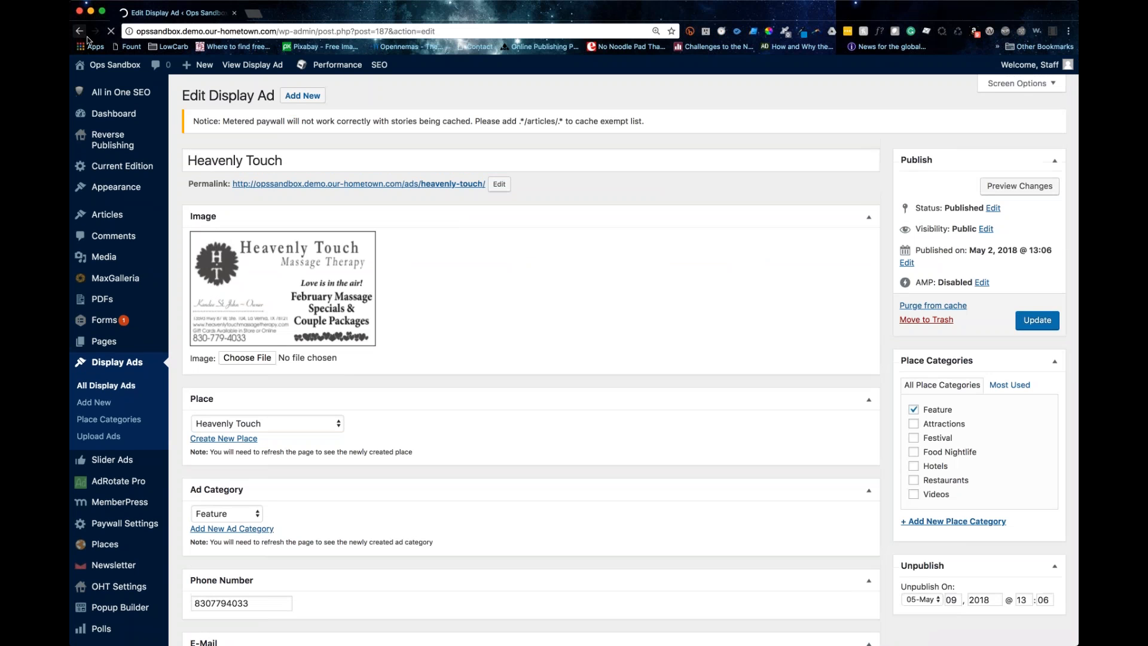
{"action": "left_click", "coordinate": [80, 31]}
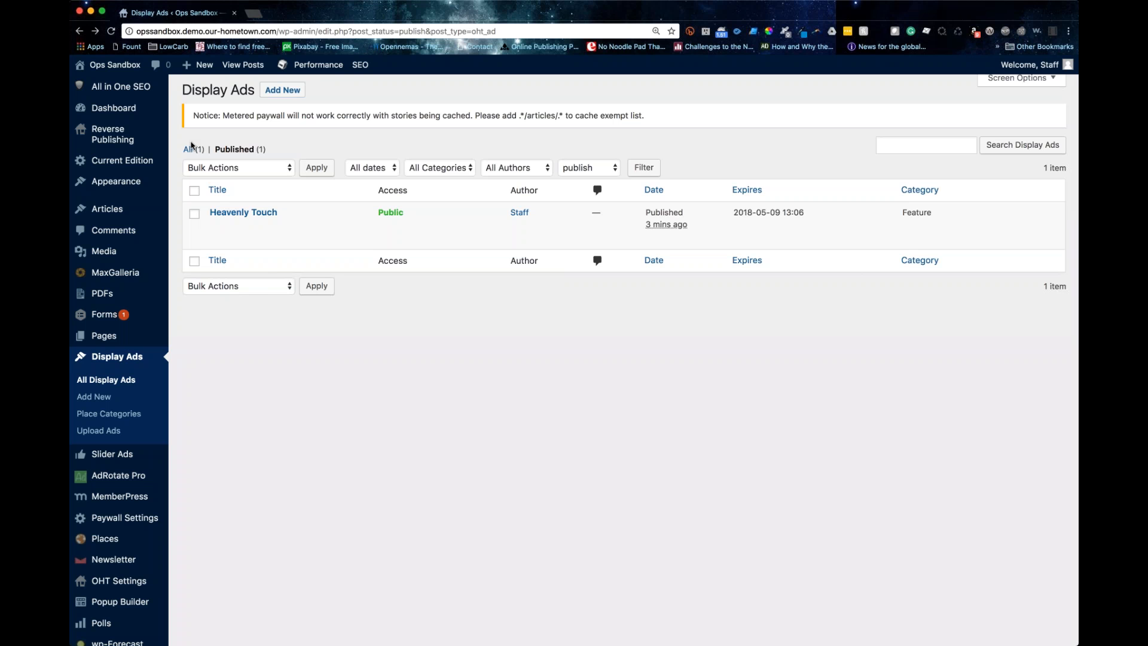
- Open the list of all articles in a new browser tab and show only the scheduled ones
{"action": "mouse_move", "coordinate": [140, 208]}
{"action": "left_click", "coordinate": [191, 214], "text": "super"}
{"action": "left_click", "coordinate": [302, 17]}
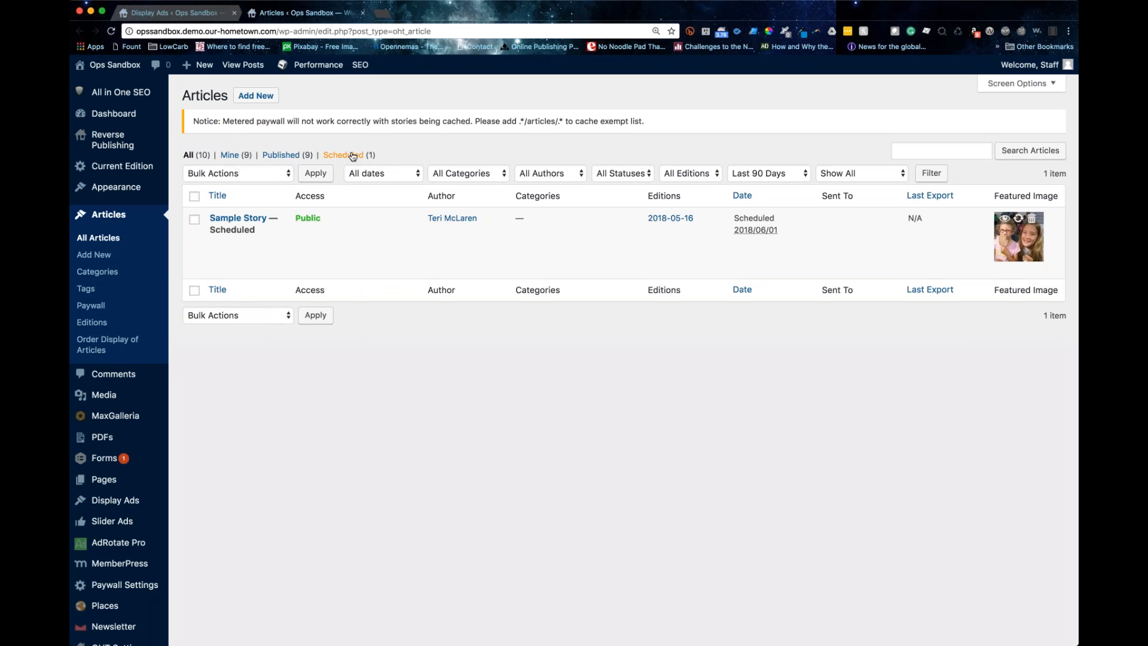
{"action": "left_click", "coordinate": [361, 155]}
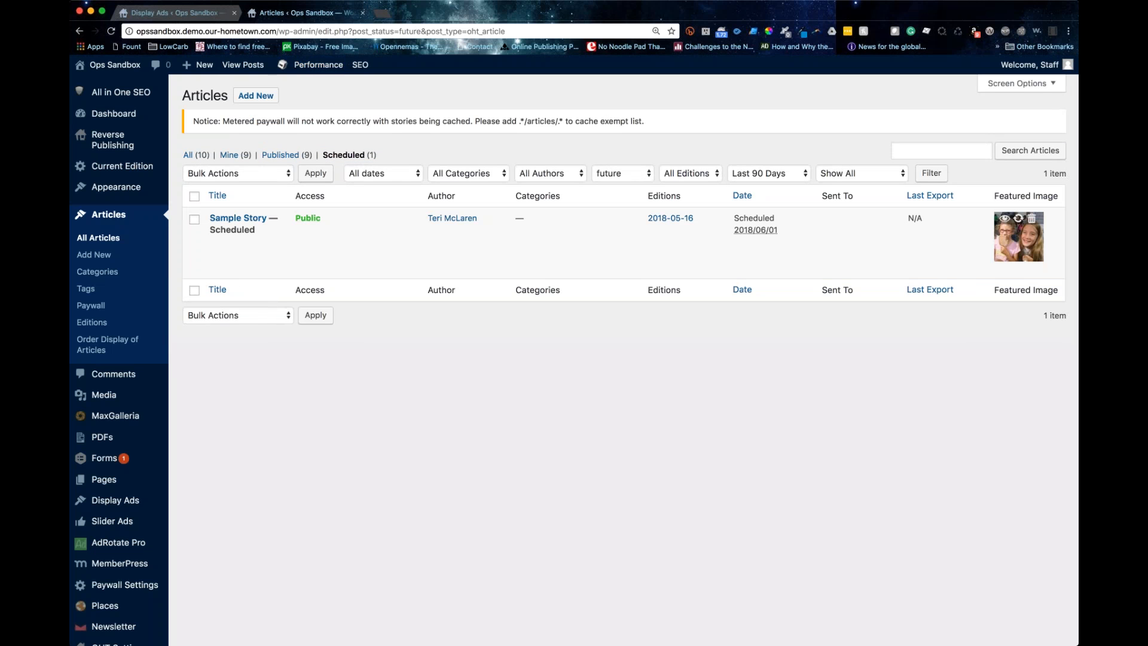
- Go back to the display ads list, open the Heavenly Touch ad for editing and review its fields
{"action": "left_click", "coordinate": [197, 15]}
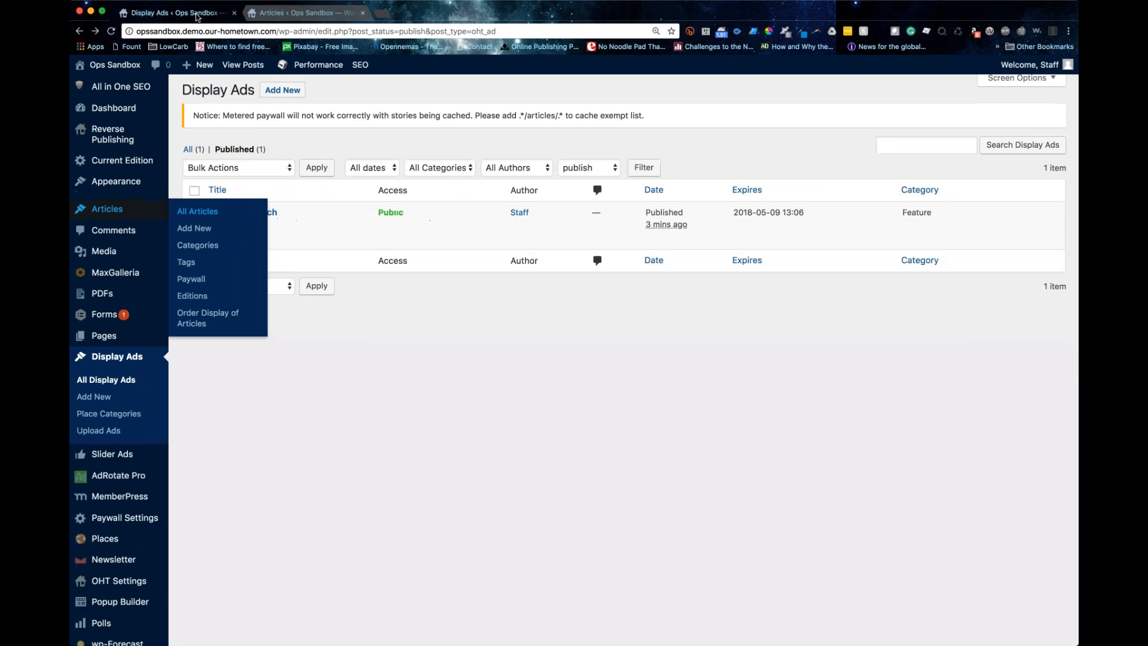
{"action": "scroll", "coordinate": [384, 415], "scroll_direction": "down", "scroll_amount": 1}
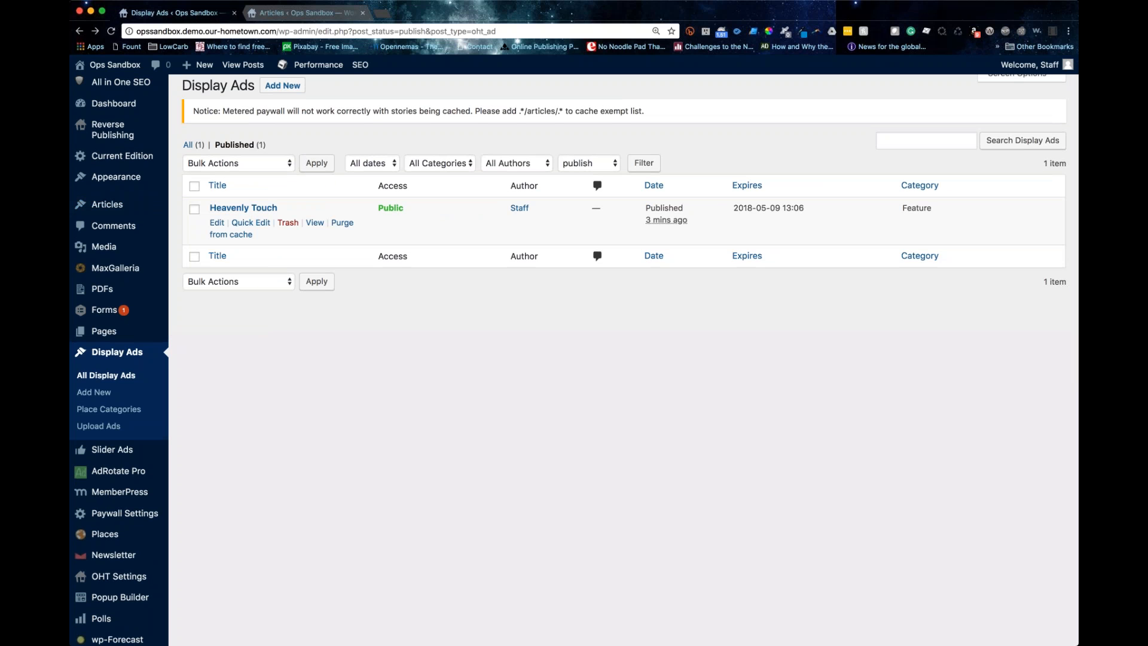
{"action": "left_click", "coordinate": [216, 222]}
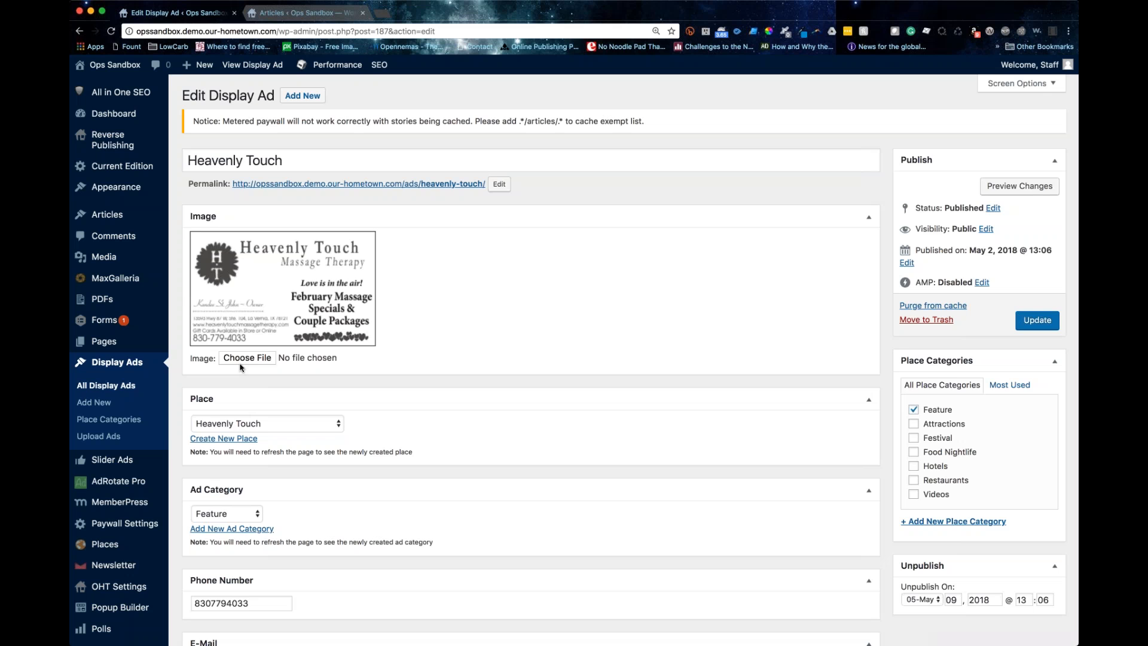
{"action": "scroll", "coordinate": [269, 277], "scroll_direction": "down", "scroll_amount": 3}
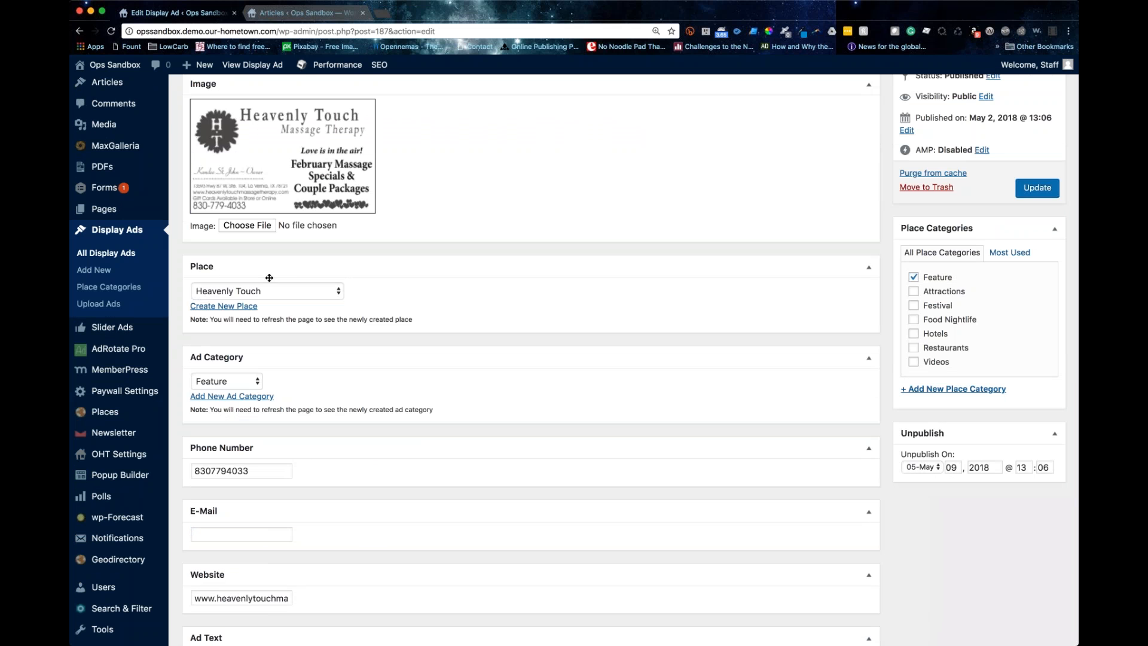
{"action": "scroll", "coordinate": [232, 396], "scroll_direction": "down", "scroll_amount": 5}
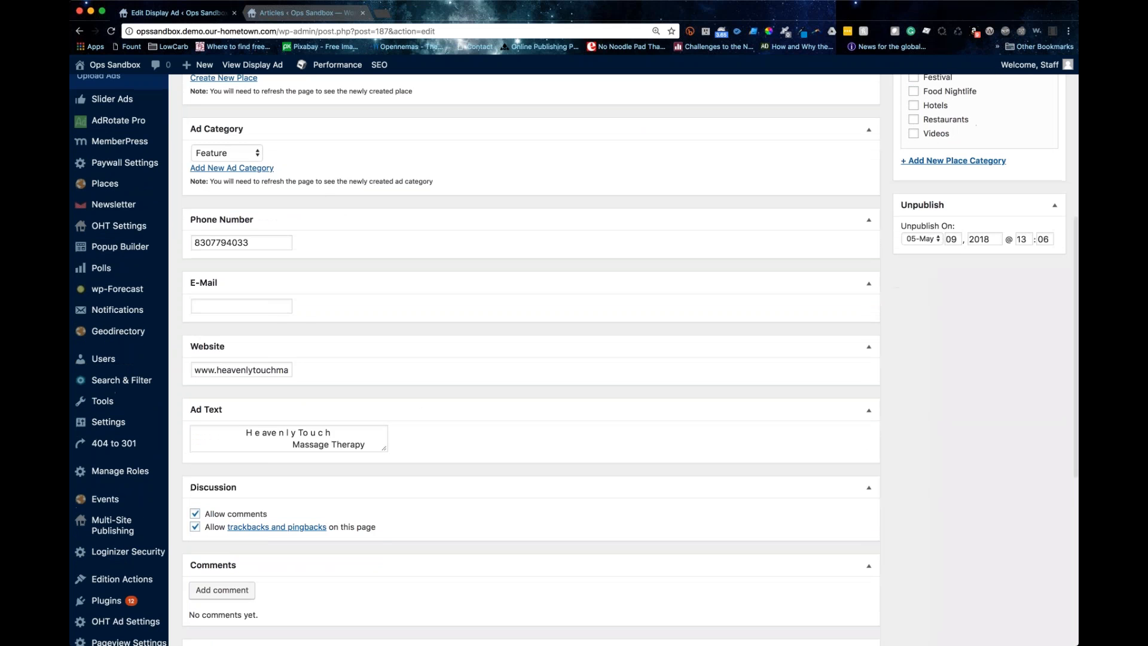
- Go back to the published display ads list and select the Heavenly Touch ad
{"action": "scroll", "coordinate": [531, 359], "scroll_direction": "up", "scroll_amount": 7}
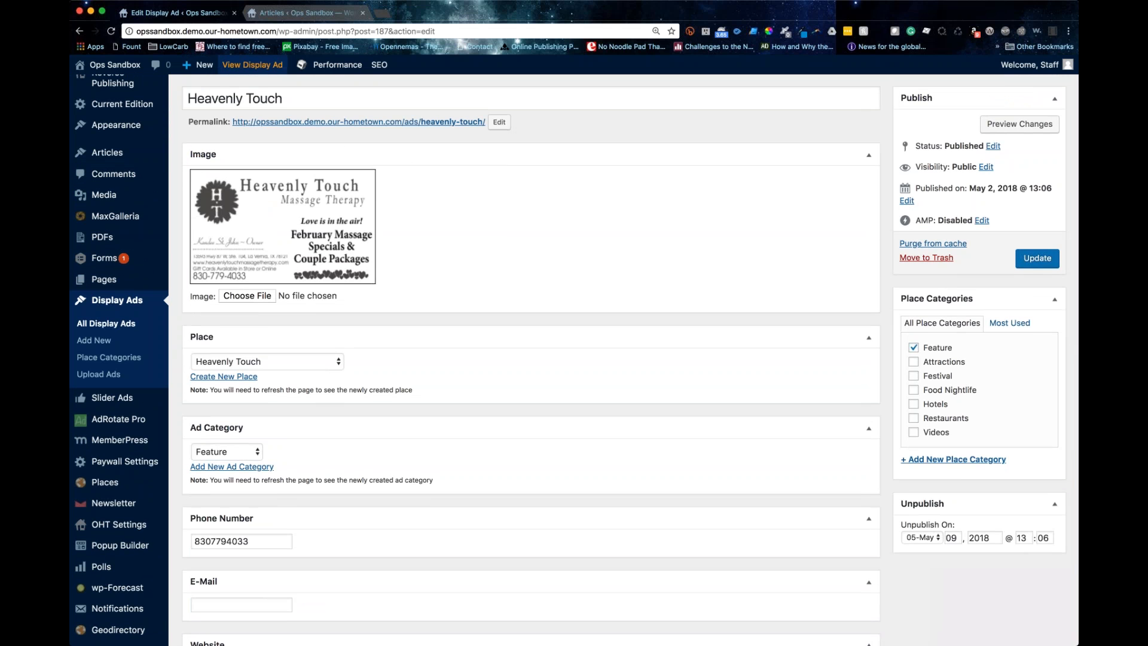
{"action": "left_click", "coordinate": [79, 31]}
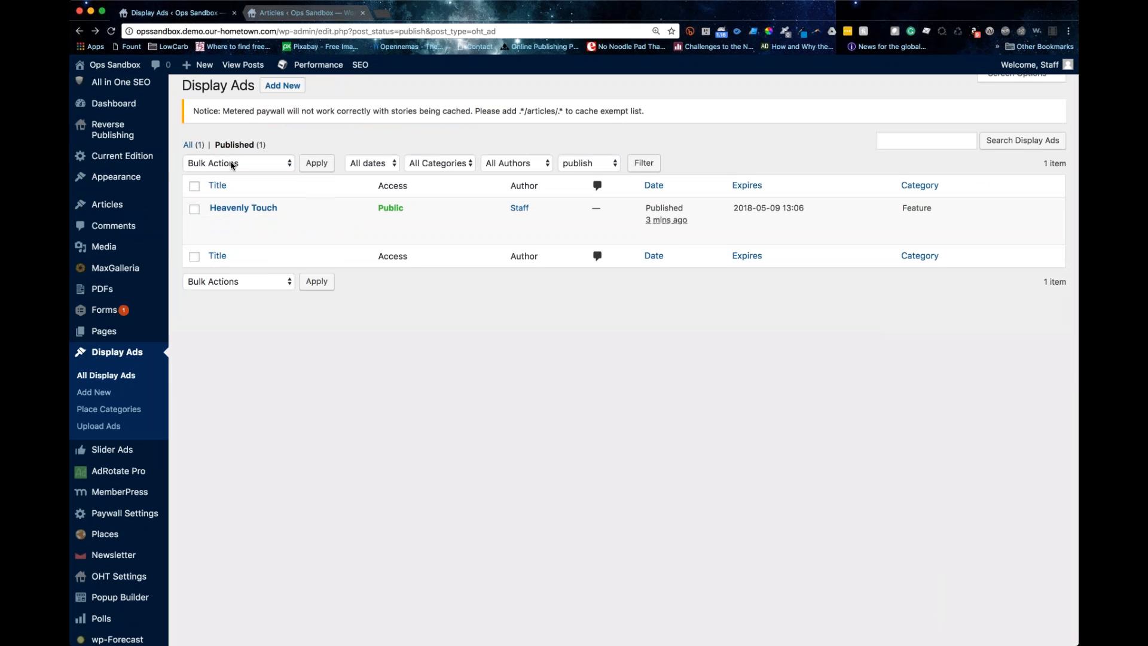
{"action": "left_click", "coordinate": [212, 169]}
{"action": "left_click", "coordinate": [195, 208]}
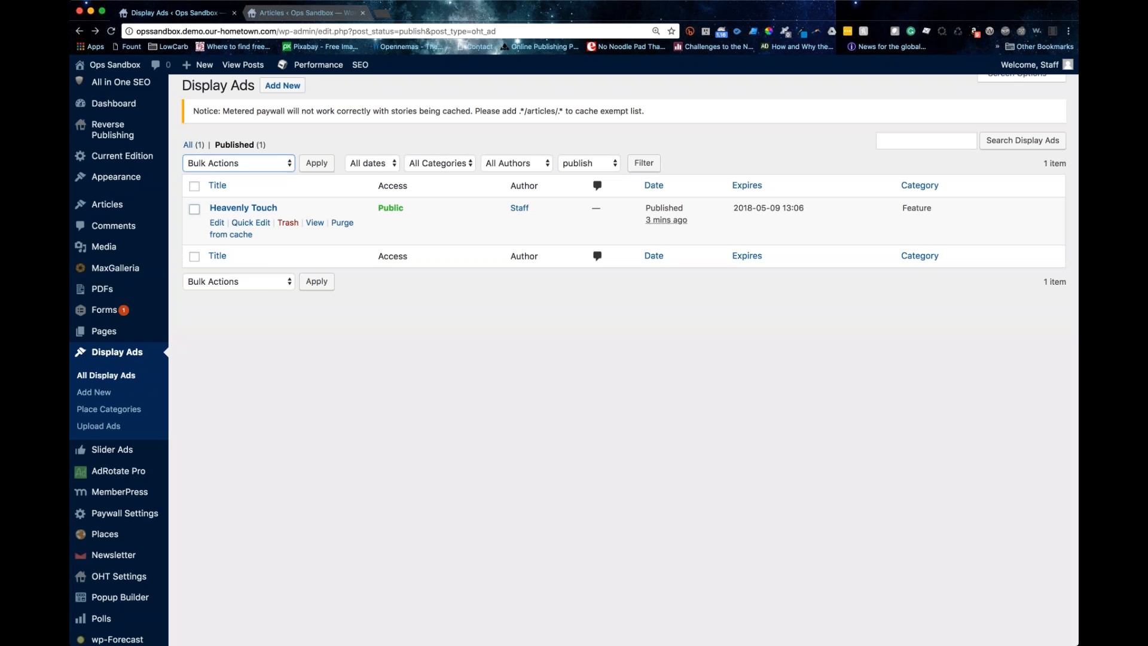
- Look through the bulk actions for the selected ad, picking Export to InDesign XML and Change Publish Time without applying them
{"action": "left_click", "coordinate": [263, 164]}
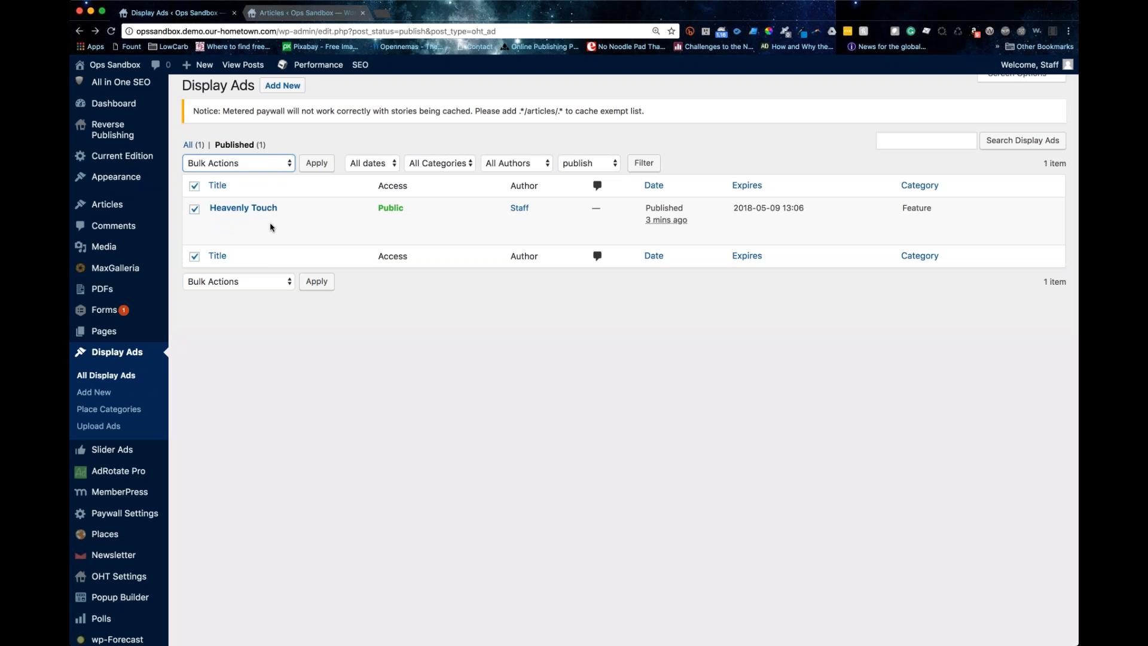
{"action": "left_click", "coordinate": [265, 412]}
{"action": "left_click", "coordinate": [280, 165]}
{"action": "left_click", "coordinate": [208, 389]}
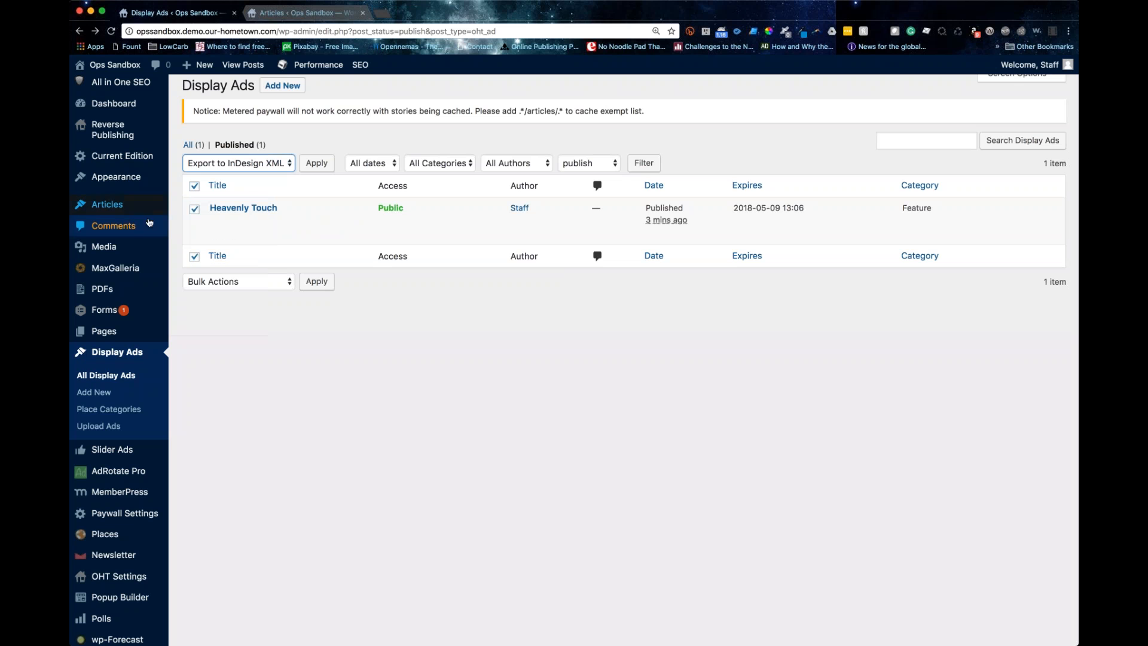
{"action": "left_click", "coordinate": [235, 157]}
{"action": "left_click", "coordinate": [359, 534]}
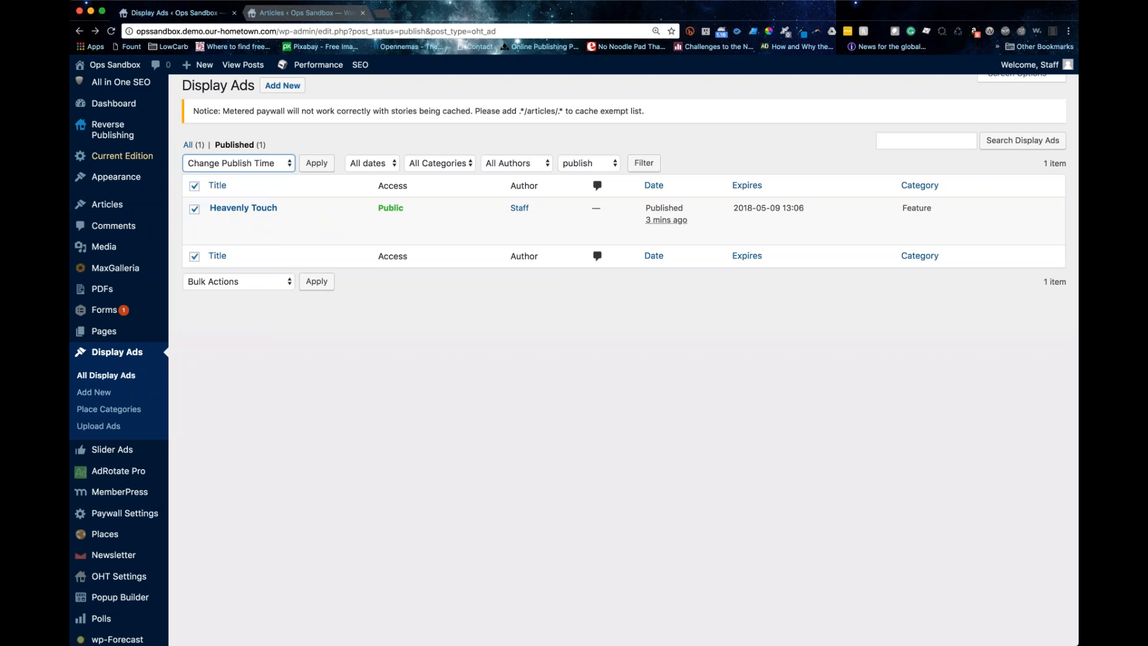
{"action": "left_click", "coordinate": [196, 213]}
{"action": "left_click", "coordinate": [196, 212]}
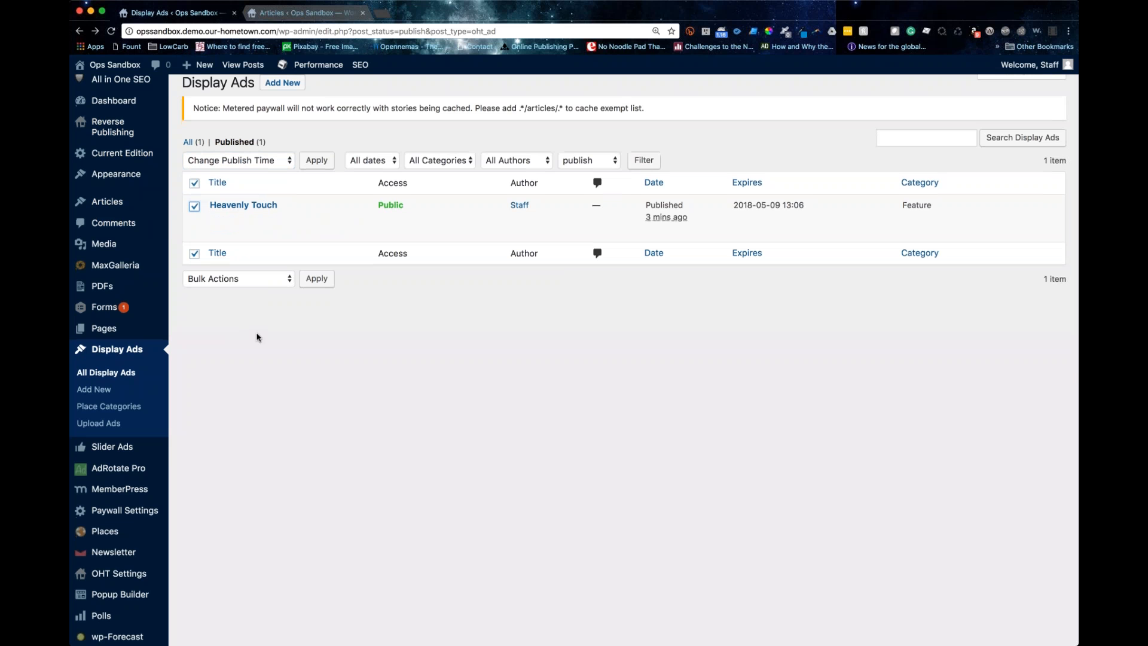
- Open the place categories and enter Retail as the name of a new place category
{"action": "scroll", "coordinate": [263, 333], "scroll_direction": "up", "scroll_amount": 1}
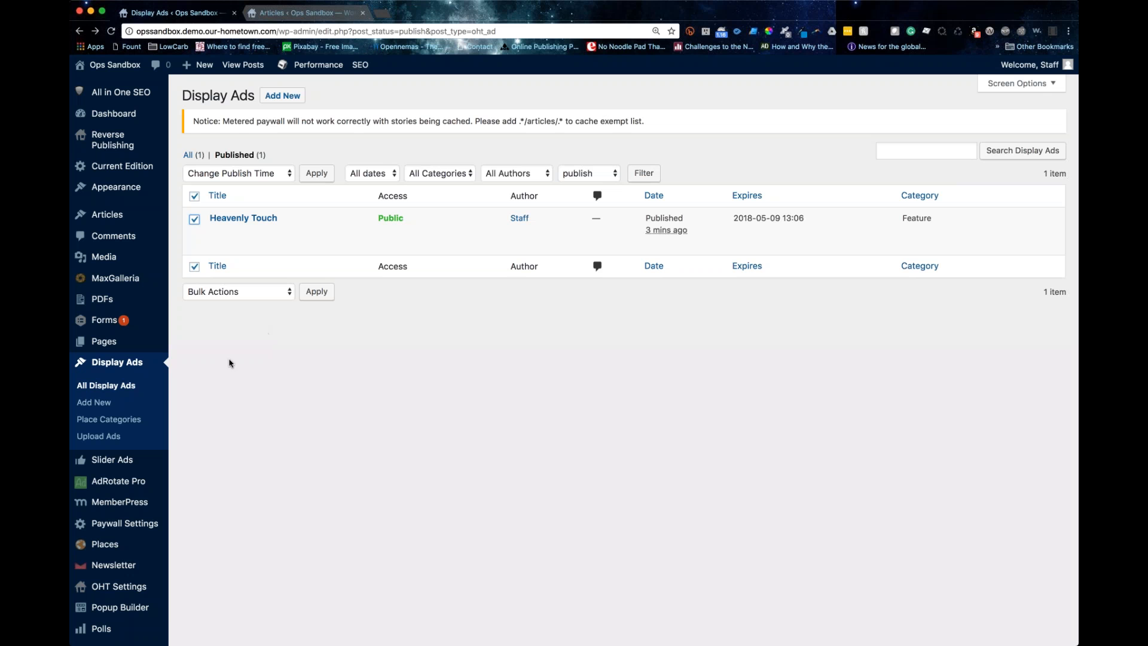
{"action": "mouse_move", "coordinate": [109, 576]}
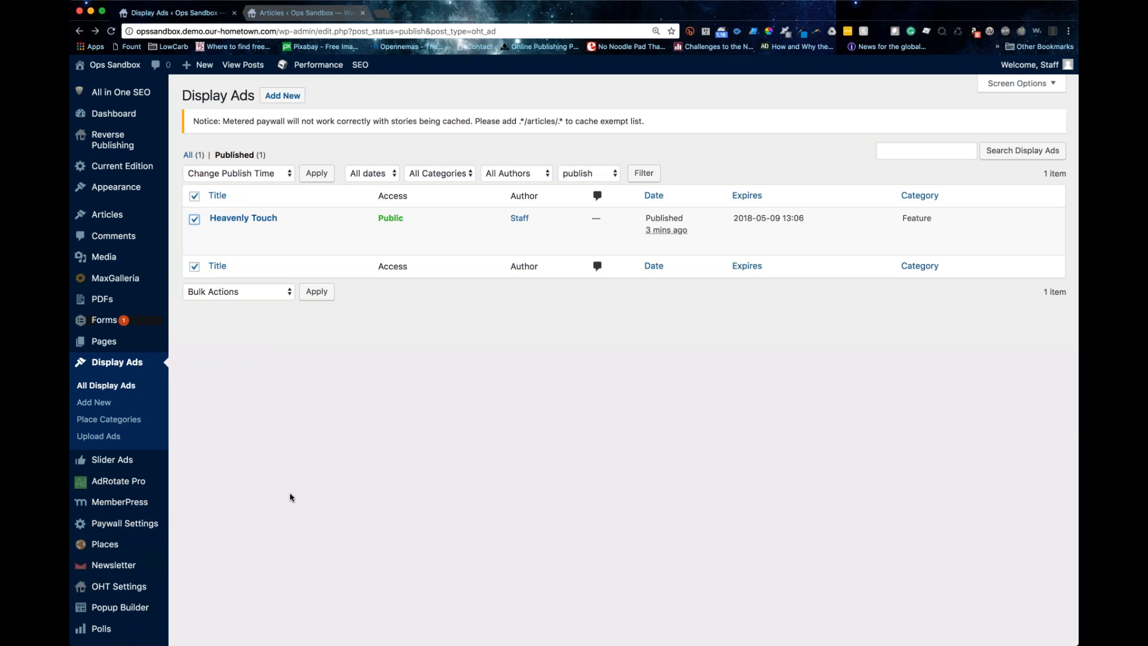
{"action": "scroll", "coordinate": [291, 496], "scroll_direction": "down", "scroll_amount": 4}
{"action": "mouse_move", "coordinate": [110, 437]}
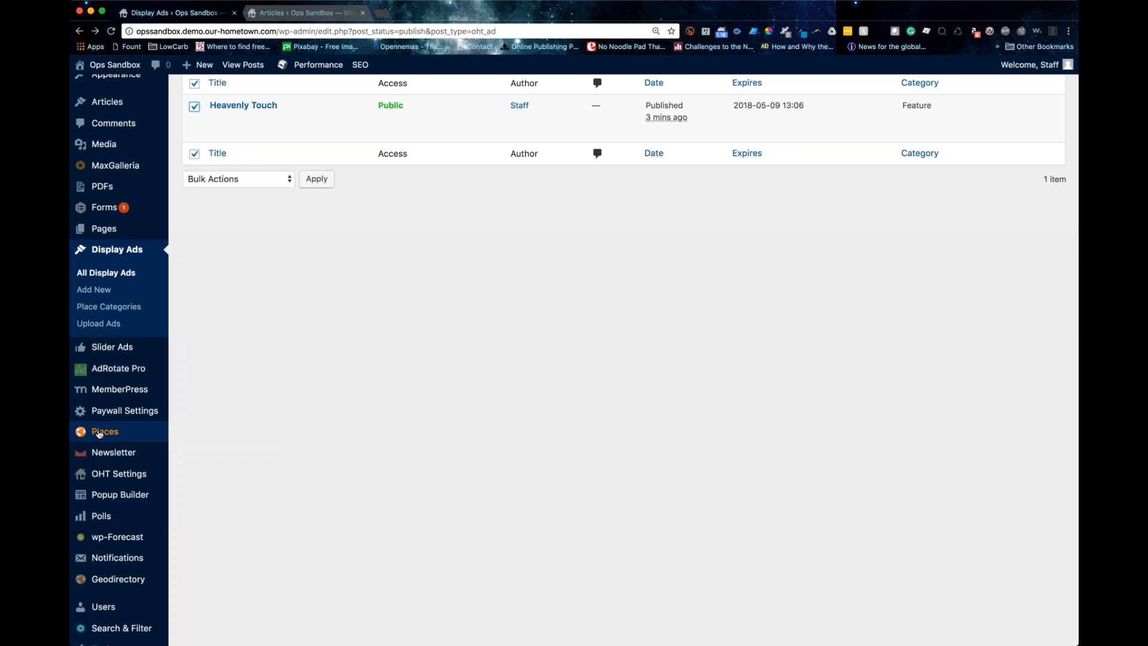
{"action": "left_click", "coordinate": [203, 482]}
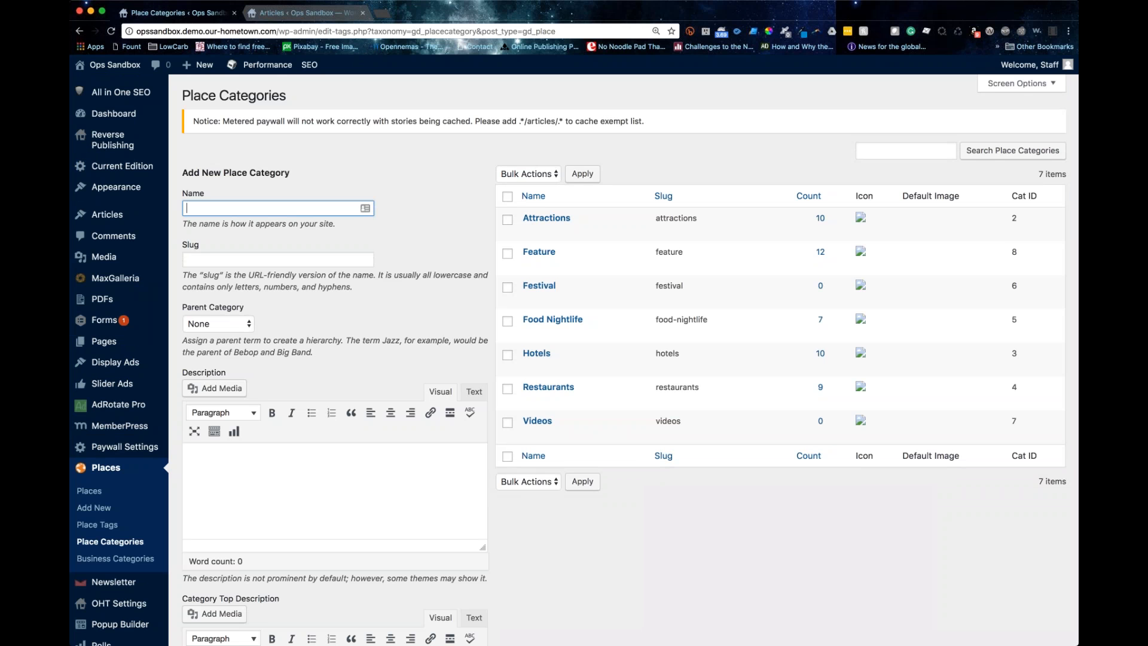
{"action": "type", "text": "Retail"}
- Upload pin.png to the media library and set it as the new category's icon
{"action": "scroll", "coordinate": [207, 382], "scroll_direction": "down", "scroll_amount": 10}
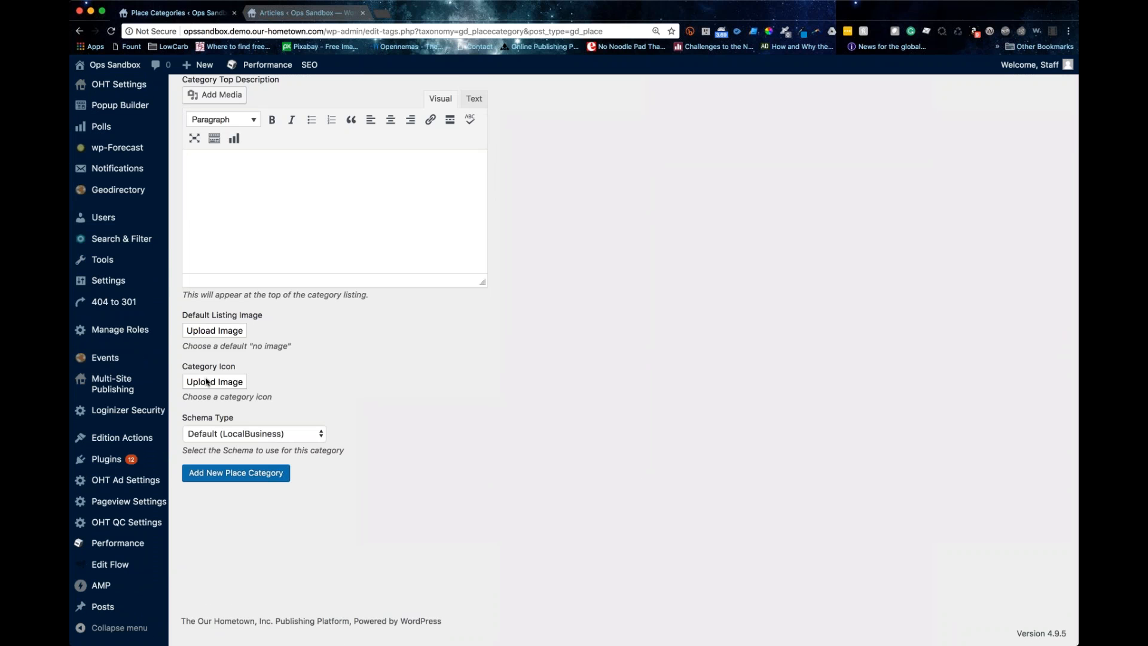
{"action": "left_click", "coordinate": [206, 382]}
{"action": "type", "text": "ic"}
{"action": "key", "text": "BackSpace"}
{"action": "key", "text": "BackSpace"}
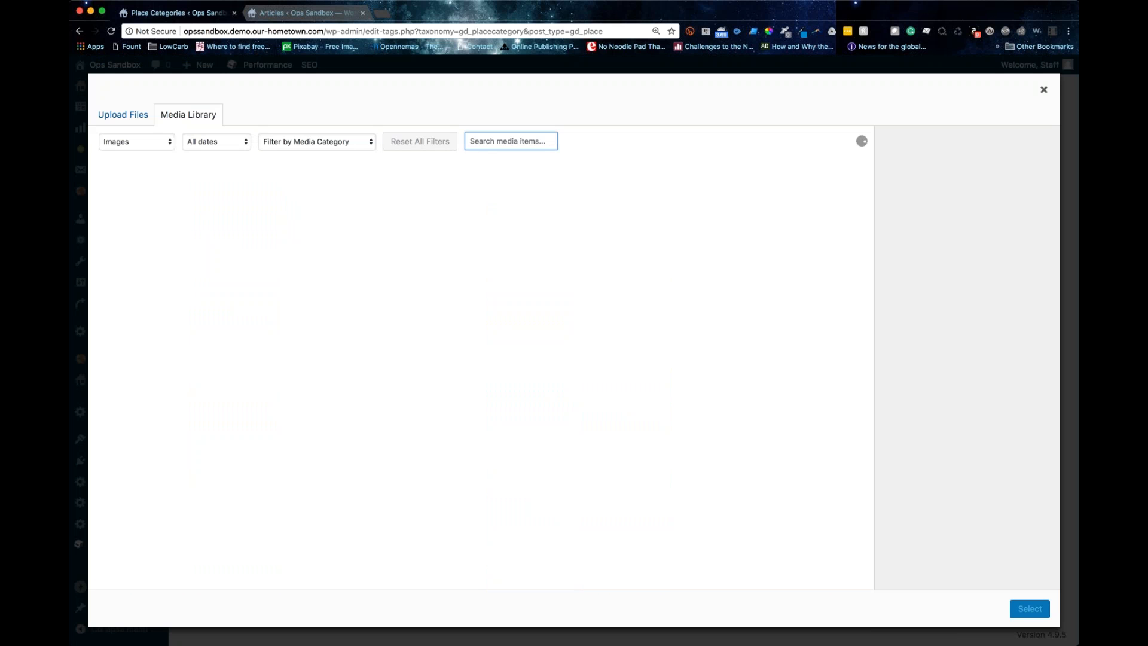
{"action": "left_click", "coordinate": [122, 116]}
{"action": "left_click", "coordinate": [555, 333]}
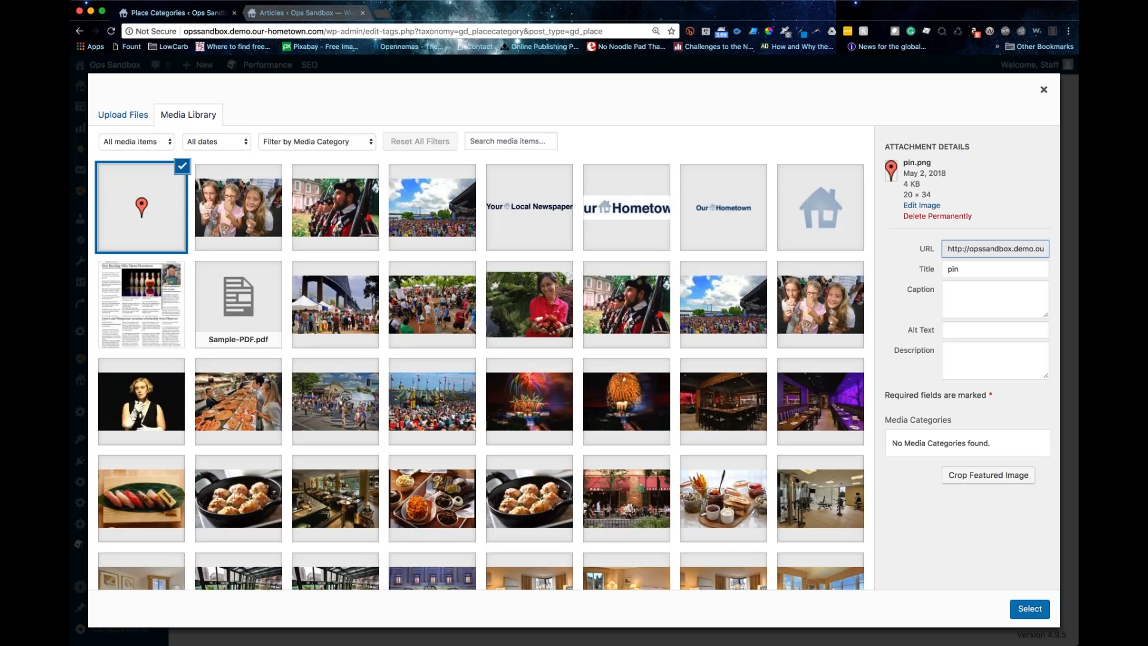
{"action": "left_click", "coordinate": [1029, 608]}
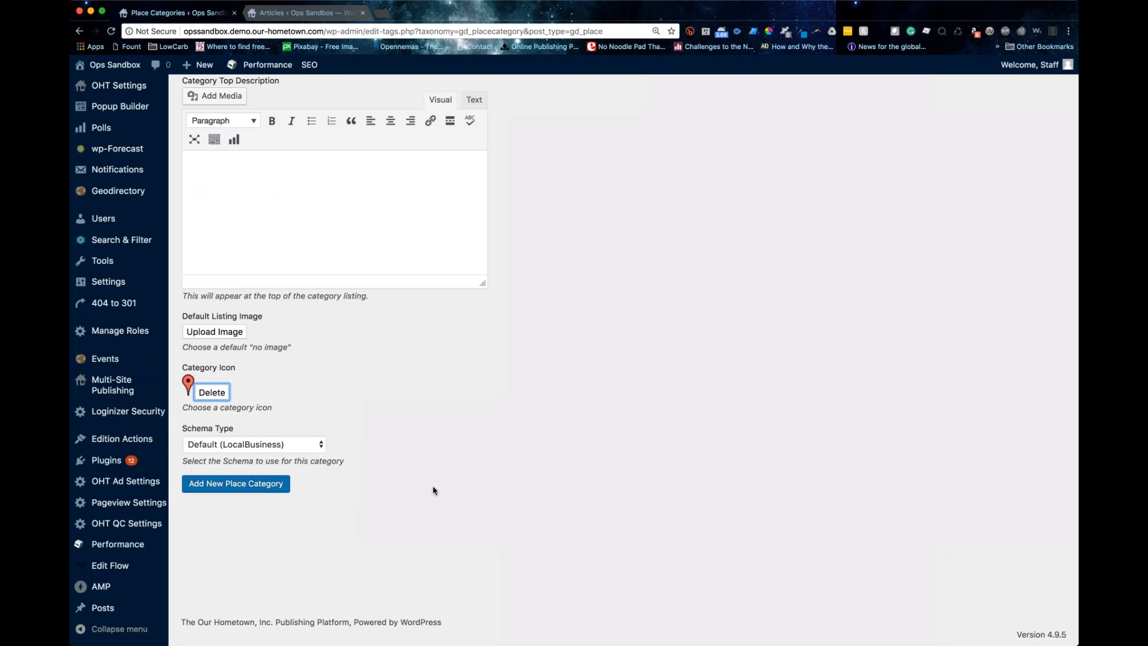
- Add the new Retail place category and check it in the category list
{"action": "scroll", "coordinate": [437, 489], "scroll_direction": "up", "scroll_amount": 10}
{"action": "scroll", "coordinate": [437, 489], "scroll_direction": "down", "scroll_amount": 9}
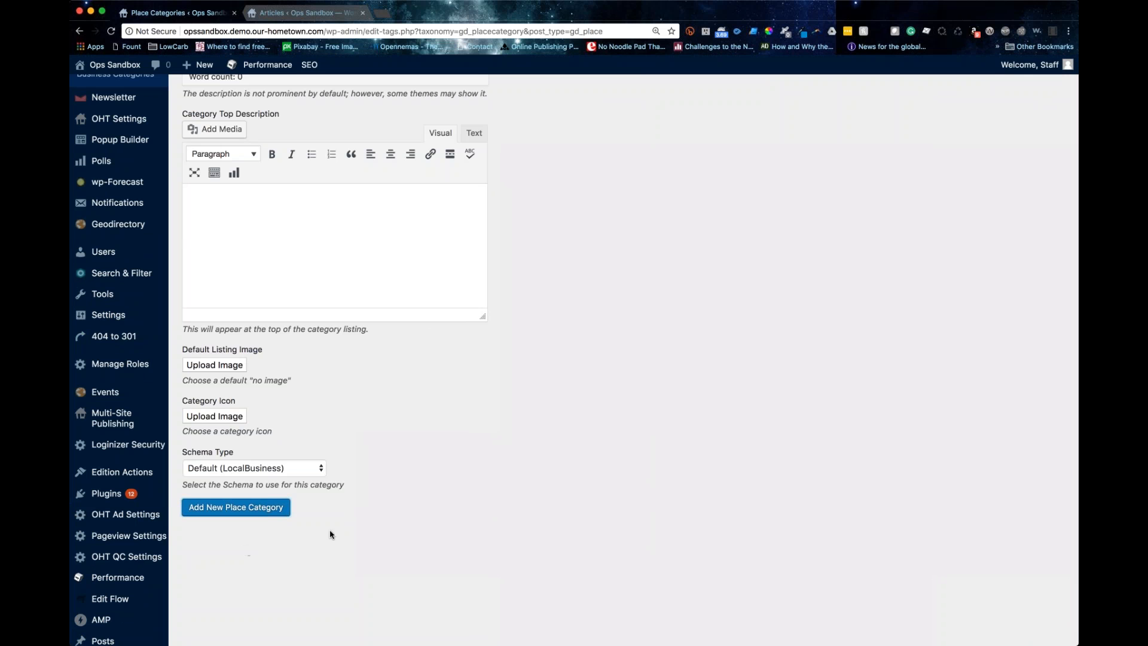
{"action": "scroll", "coordinate": [333, 533], "scroll_direction": "up", "scroll_amount": 5}
{"action": "scroll", "coordinate": [333, 533], "scroll_direction": "up", "scroll_amount": 3}
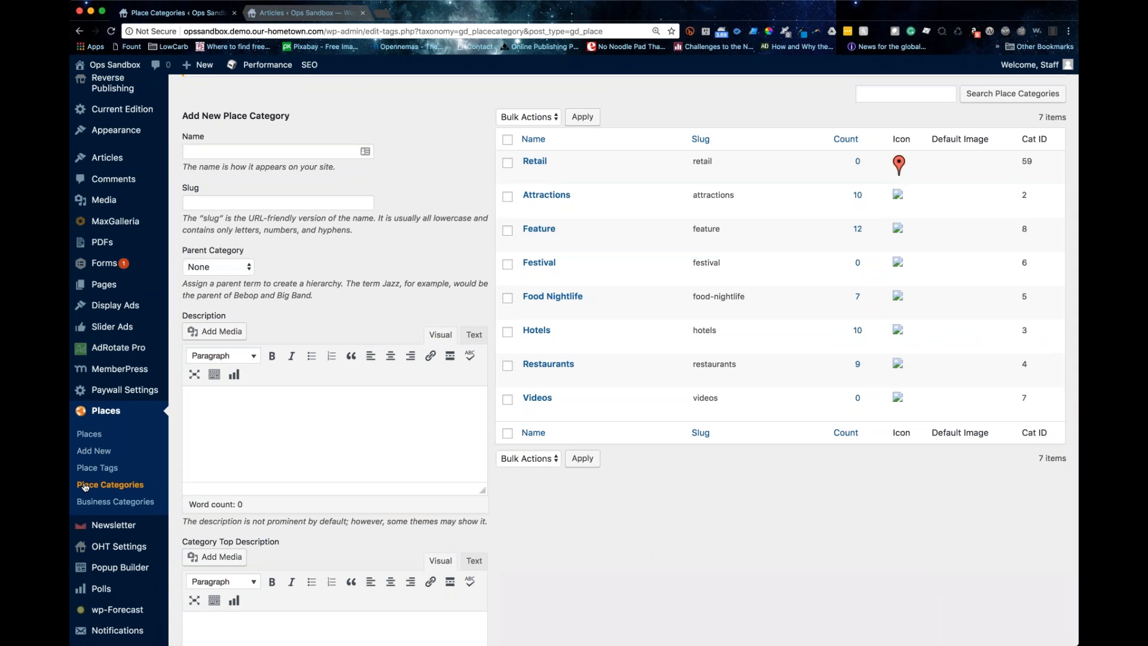
- Open the list of all places, compare it with the articles tab and stay on the articles tab
{"action": "left_click", "coordinate": [80, 437]}
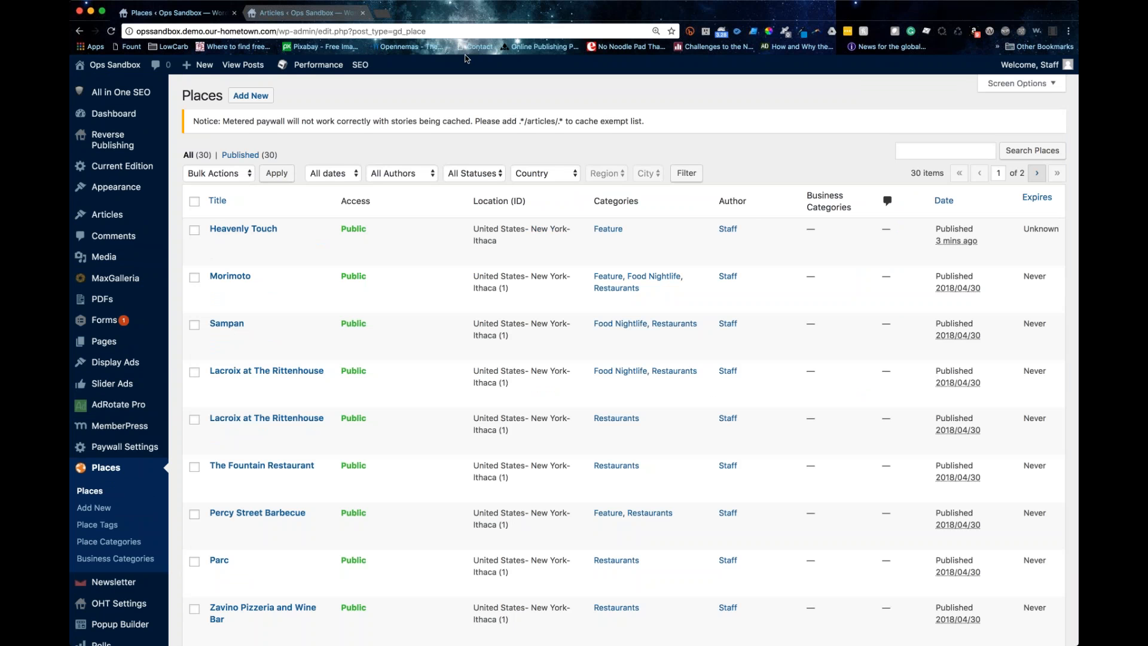
{"action": "left_click", "coordinate": [326, 13]}
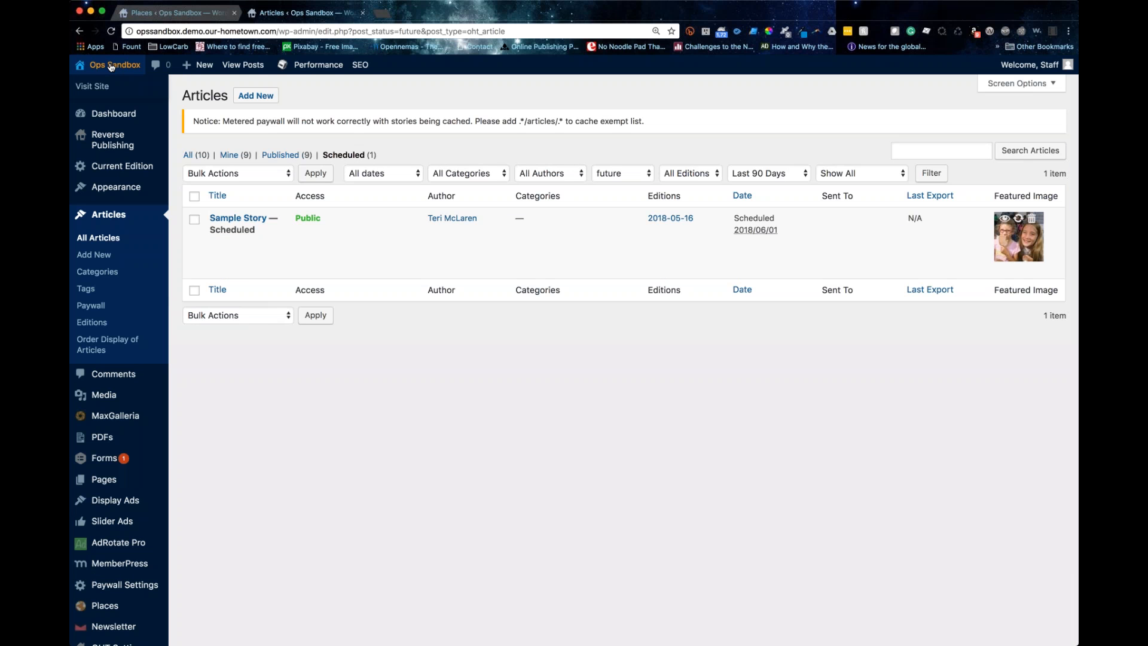
{"action": "left_click", "coordinate": [197, 13]}
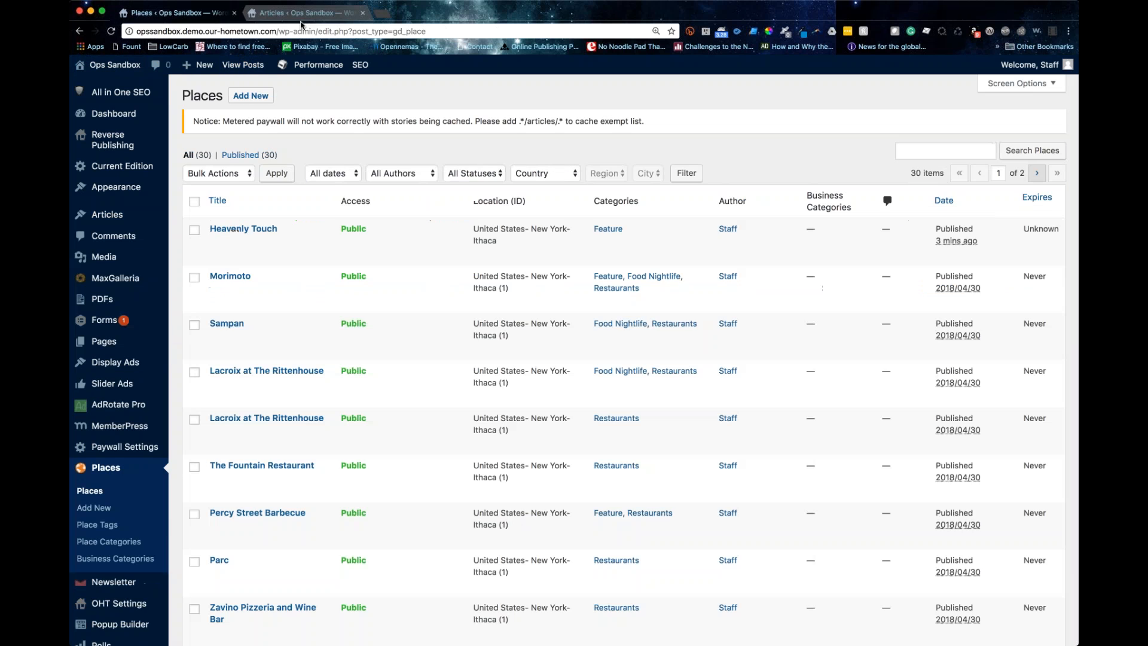
{"action": "left_click", "coordinate": [370, 13]}
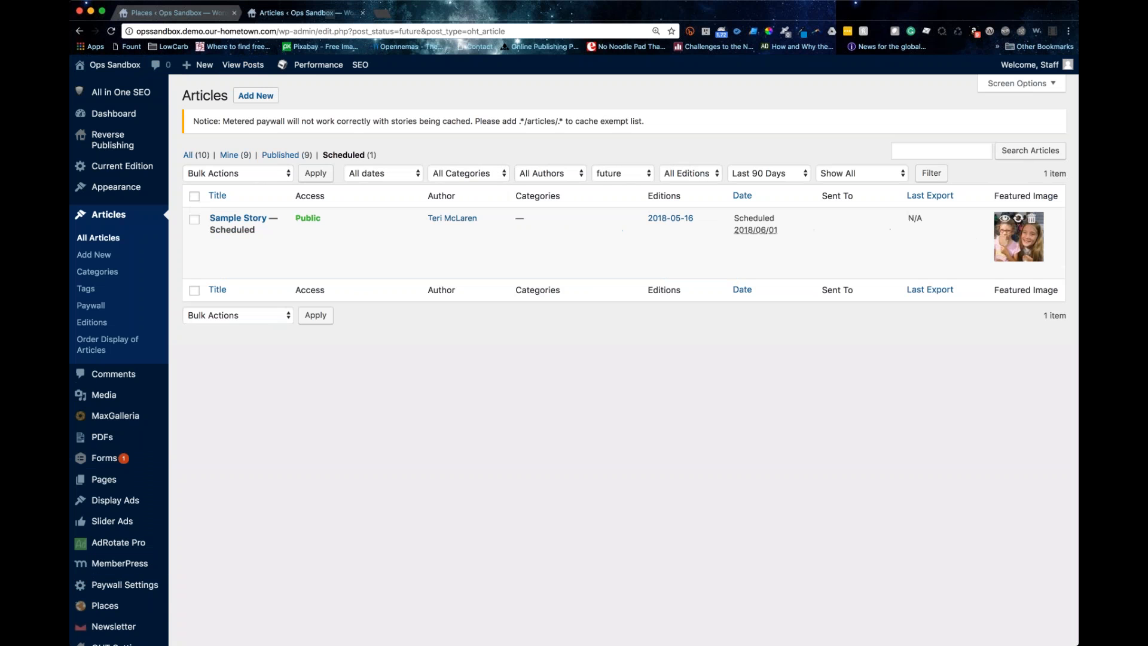
- Visit the public site and go to its /marketplace page
{"action": "left_click", "coordinate": [89, 69]}
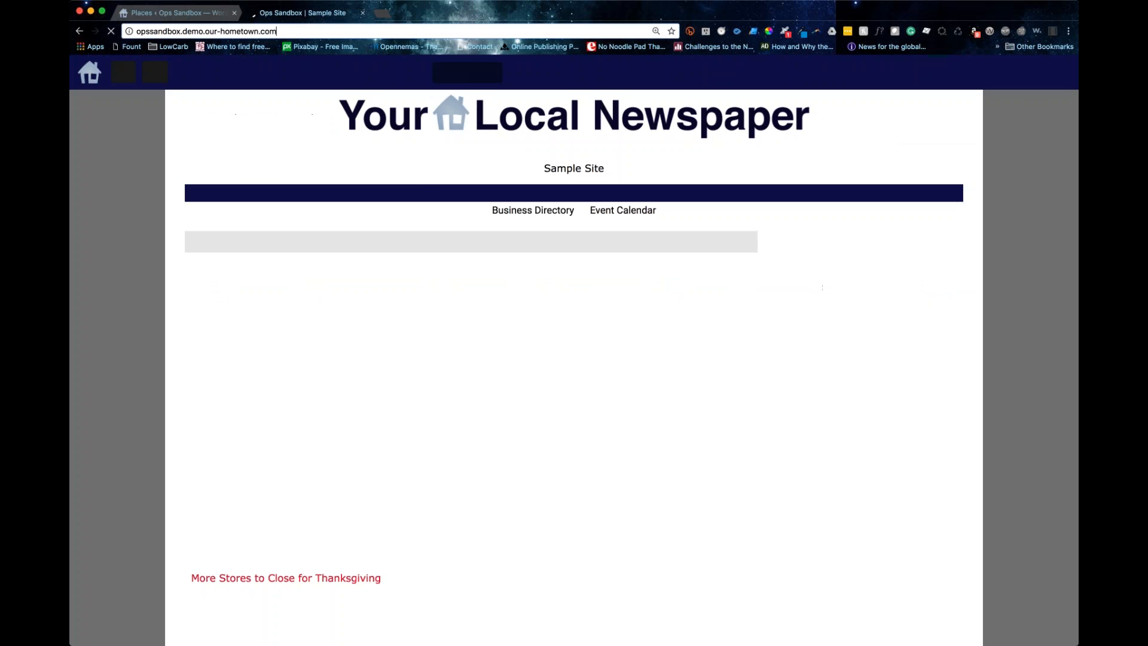
{"action": "left_click", "coordinate": [276, 31]}
{"action": "left_click", "coordinate": [277, 31]}
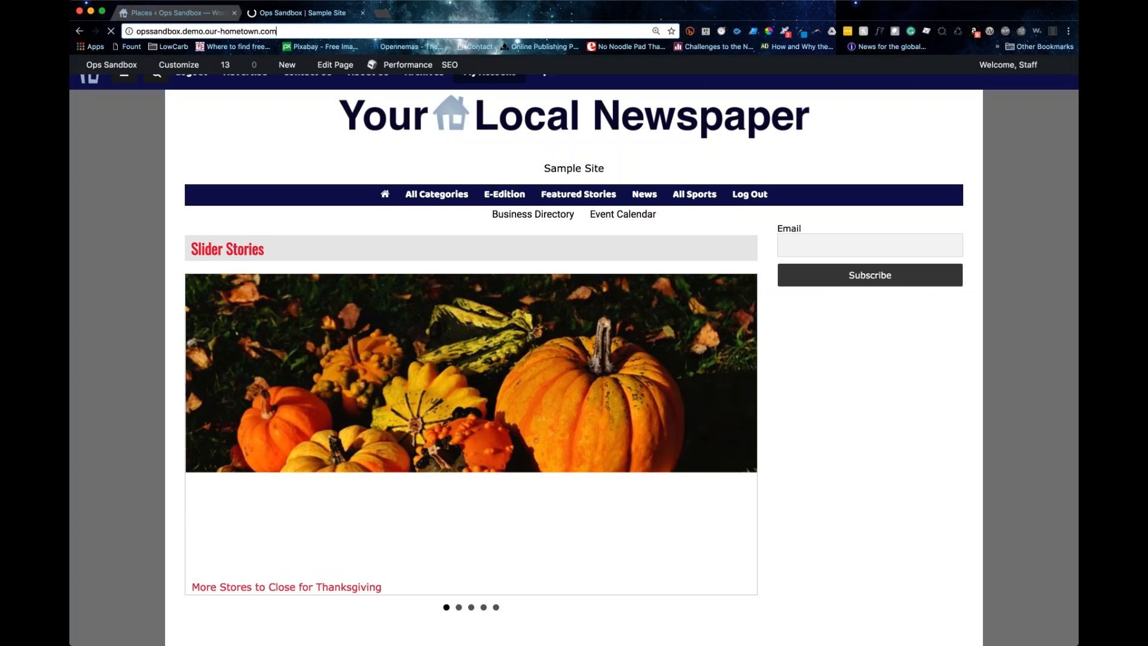
{"action": "type", "text": "/marketplace"}
{"action": "key", "text": "Return"}
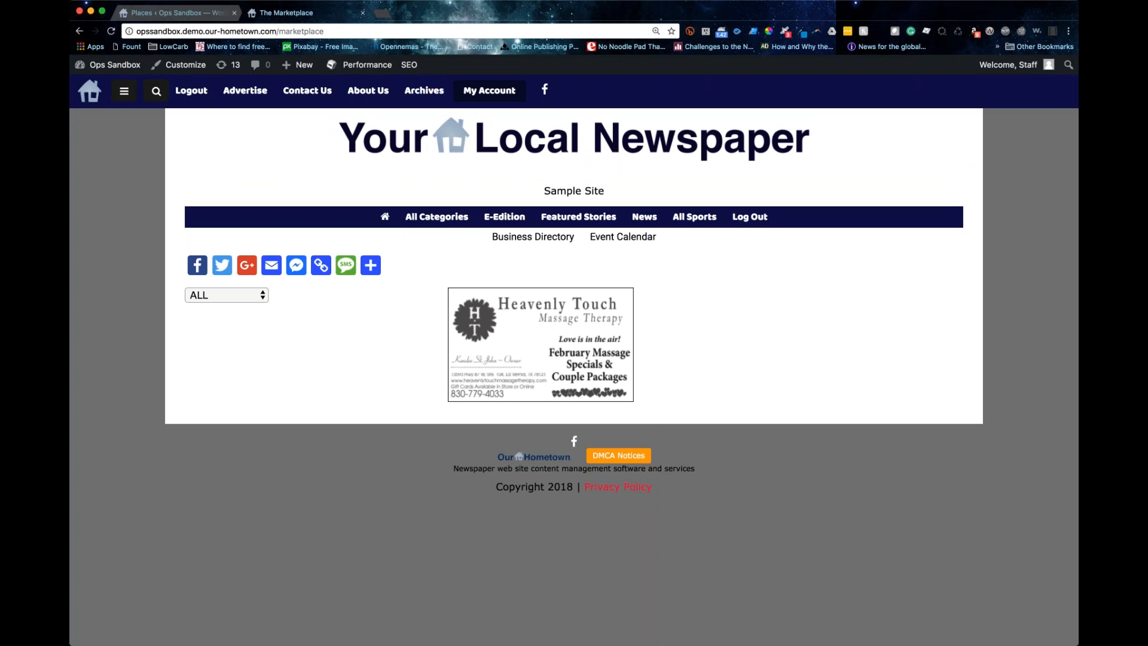
- Check the marketplace's category filter, open the Heavenly Touch ad and review its page
{"action": "left_click", "coordinate": [217, 295]}
{"action": "left_click", "coordinate": [498, 358]}
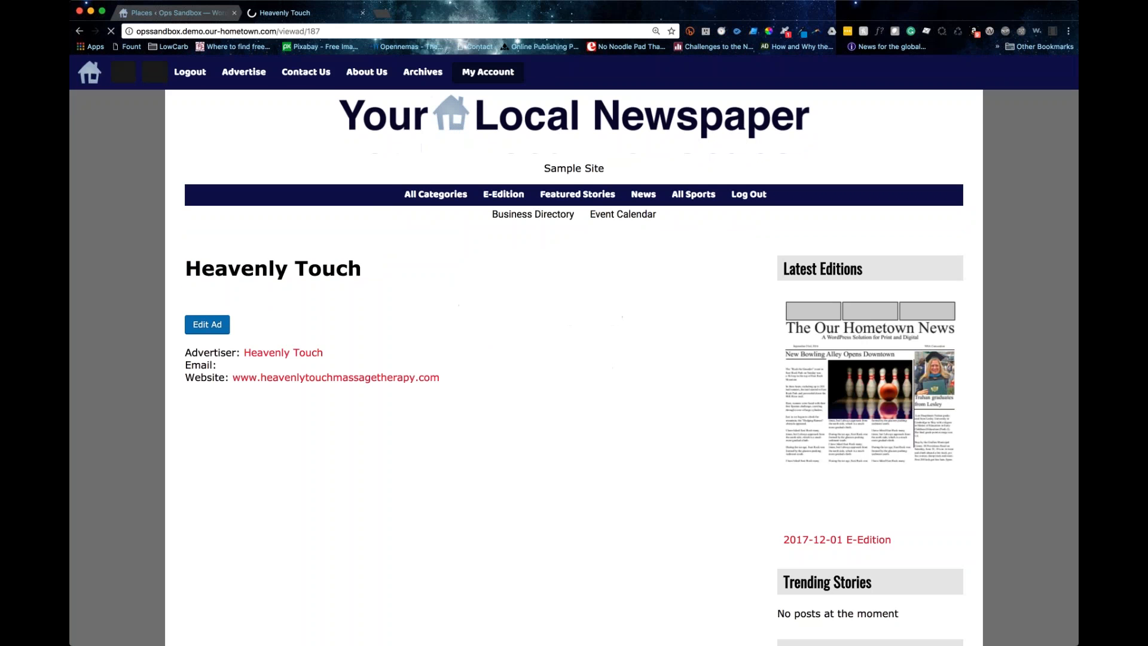
{"action": "scroll", "coordinate": [574, 358], "scroll_direction": "down", "scroll_amount": 3}
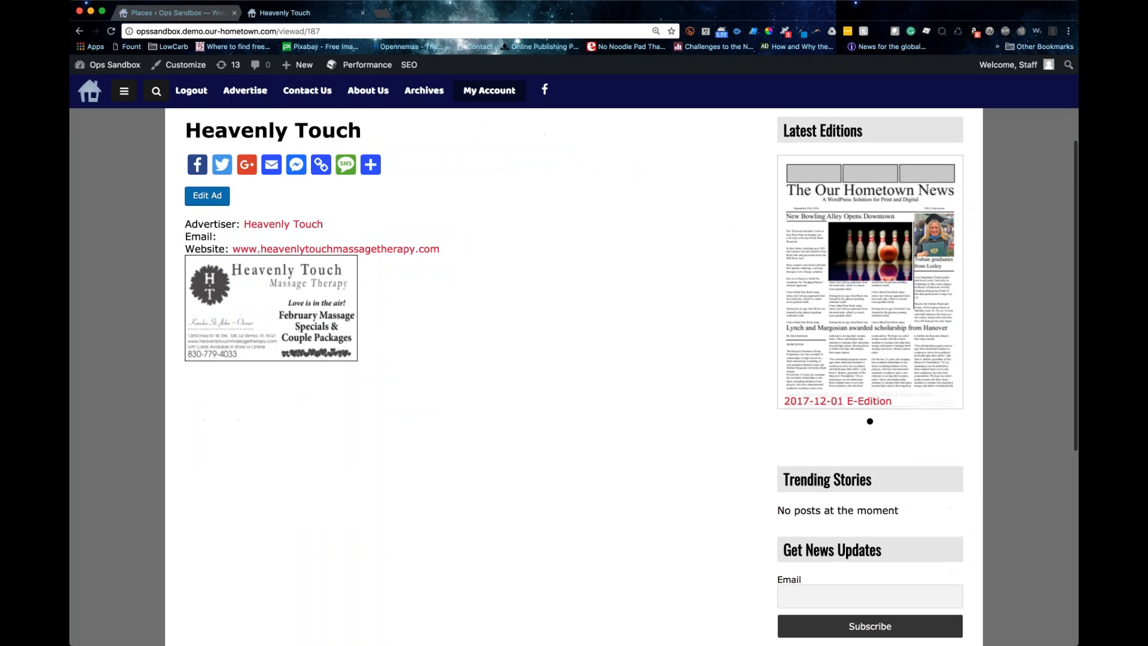
{"action": "scroll", "coordinate": [454, 383], "scroll_direction": "up", "scroll_amount": 2}
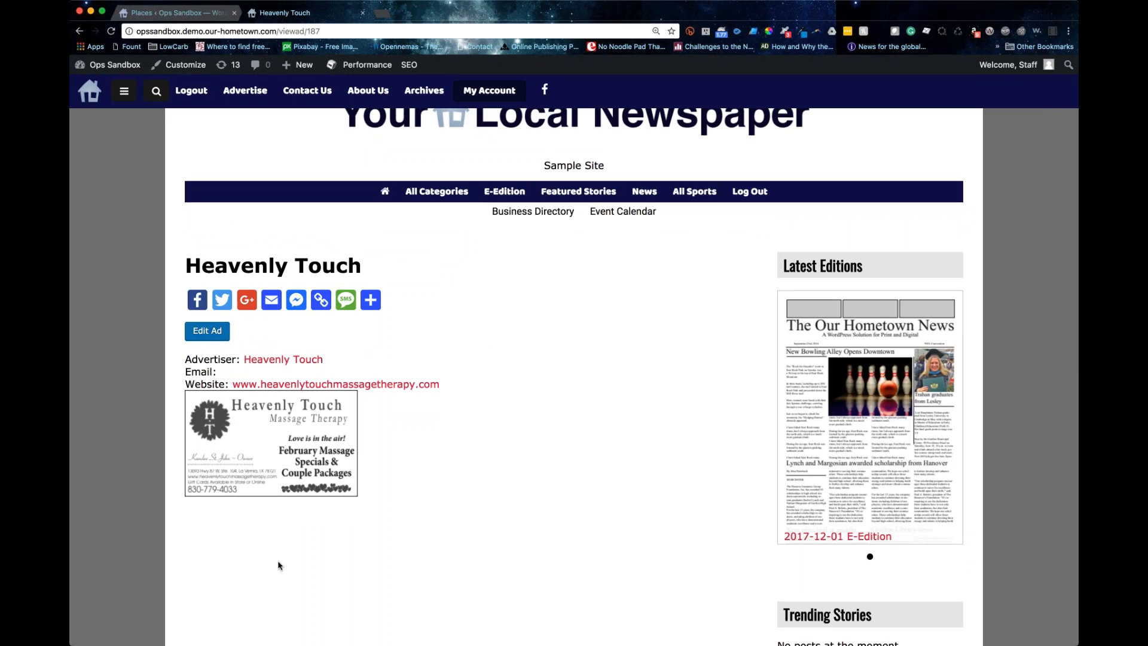
- Open the Heavenly Touch ad for editing from its public page and return to that page
{"action": "left_click", "coordinate": [206, 339]}
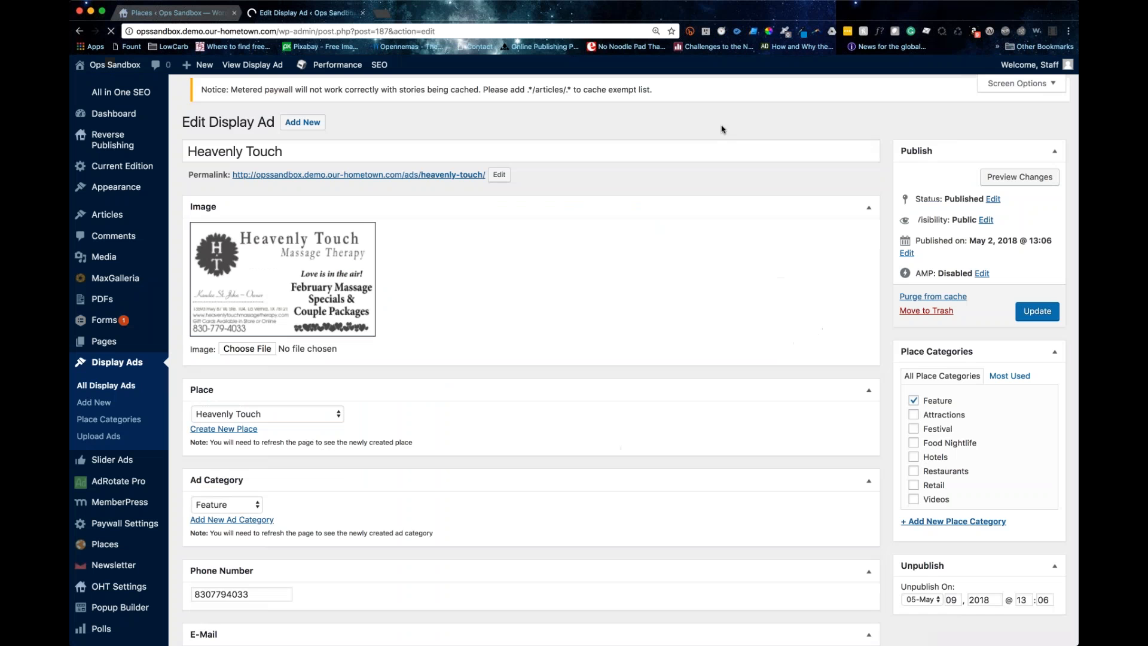
{"action": "left_click", "coordinate": [79, 32]}
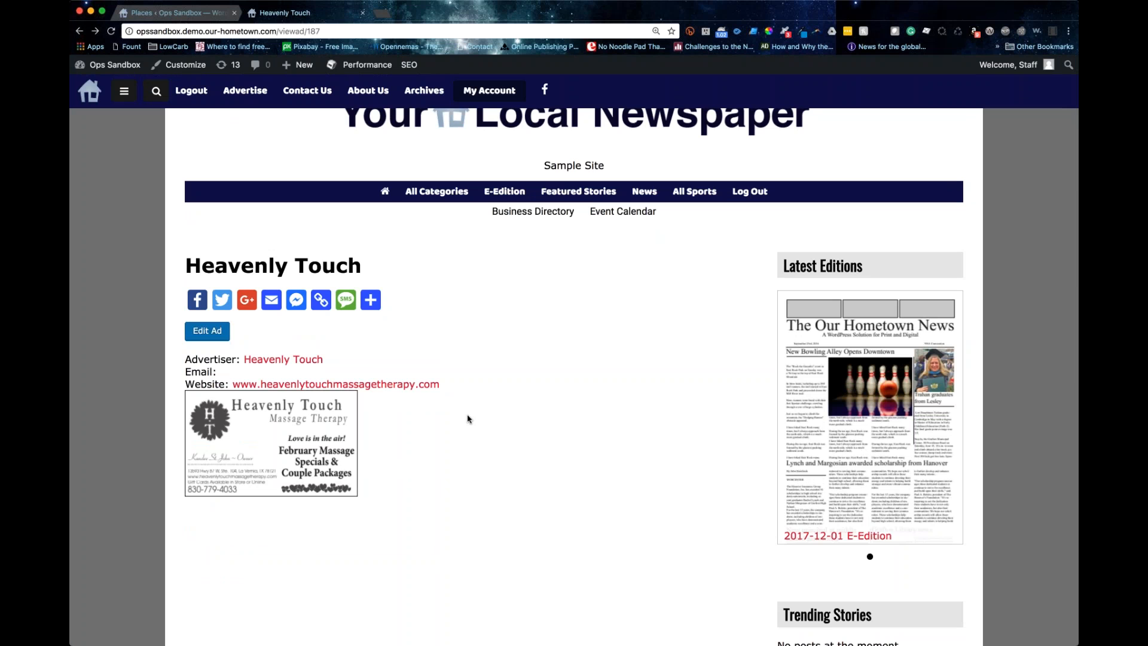
{"action": "scroll", "coordinate": [468, 419], "scroll_direction": "down", "scroll_amount": 1}
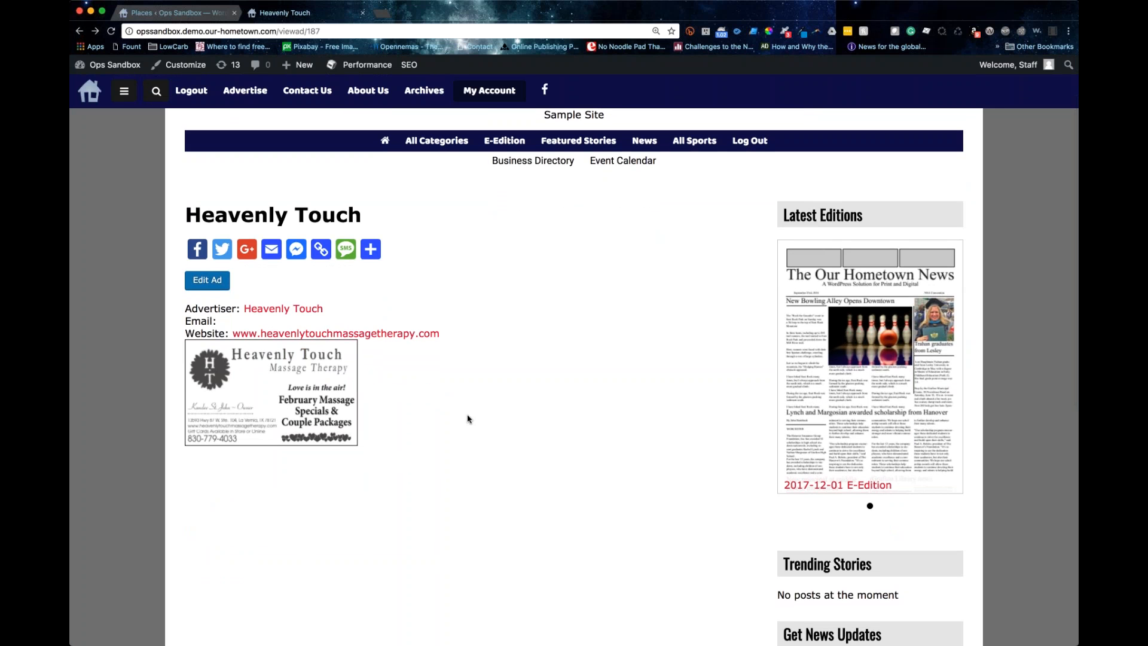
- Open the advertiser's Heavenly Touch place page and review its active ad and business profile
{"action": "left_click", "coordinate": [282, 312]}
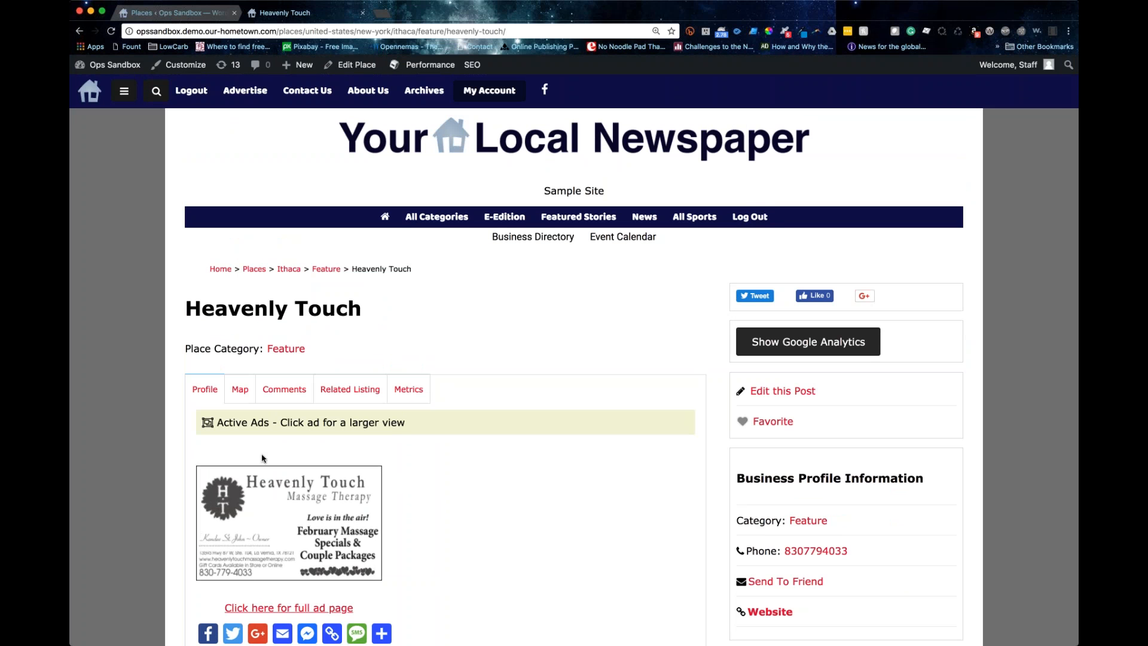
{"action": "scroll", "coordinate": [269, 459], "scroll_direction": "down", "scroll_amount": 3}
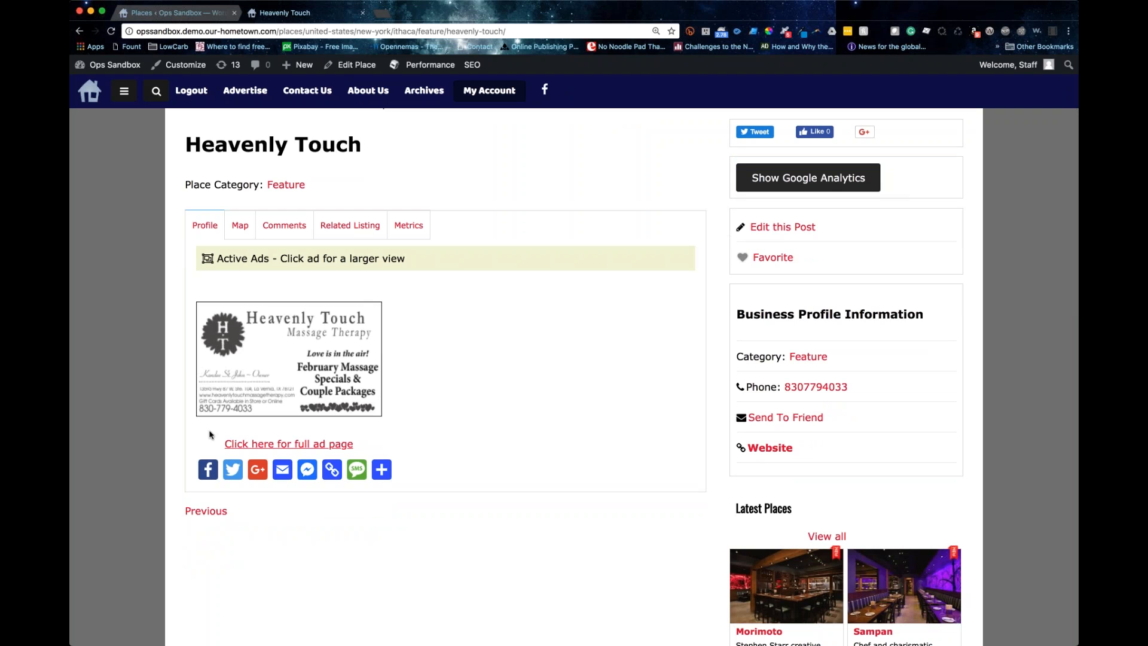
{"action": "scroll", "coordinate": [95, 409], "scroll_direction": "up", "scroll_amount": 5}
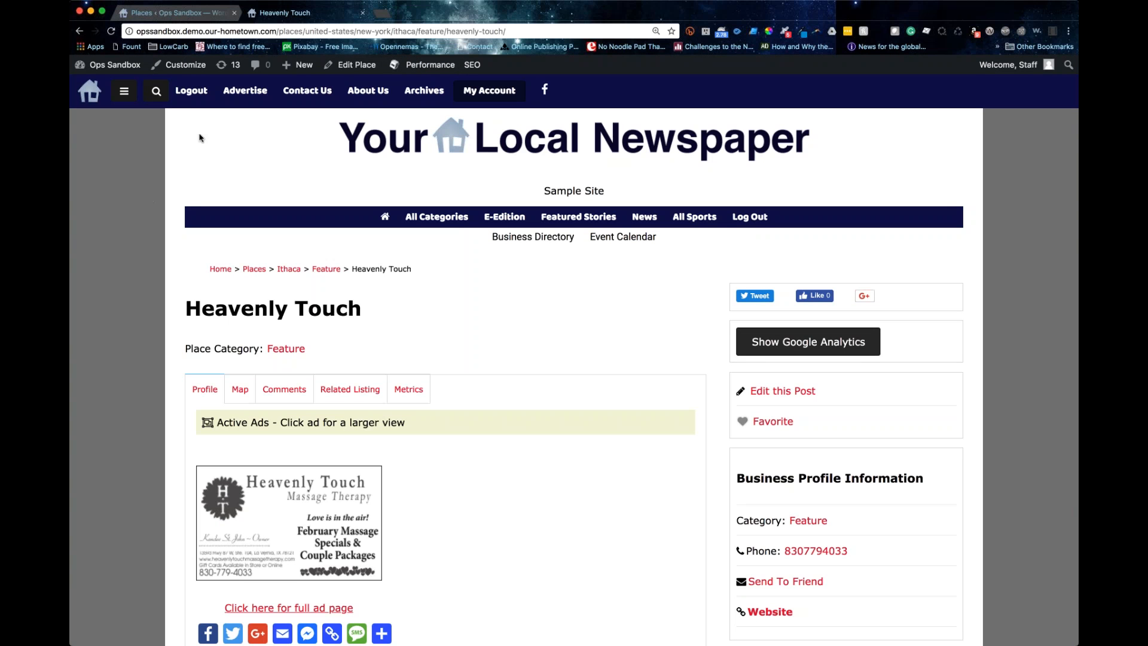
- Add an OHT Ad Widget to the Front Page - Right Sidebar widget area in the site customizer
{"action": "left_click", "coordinate": [186, 64]}
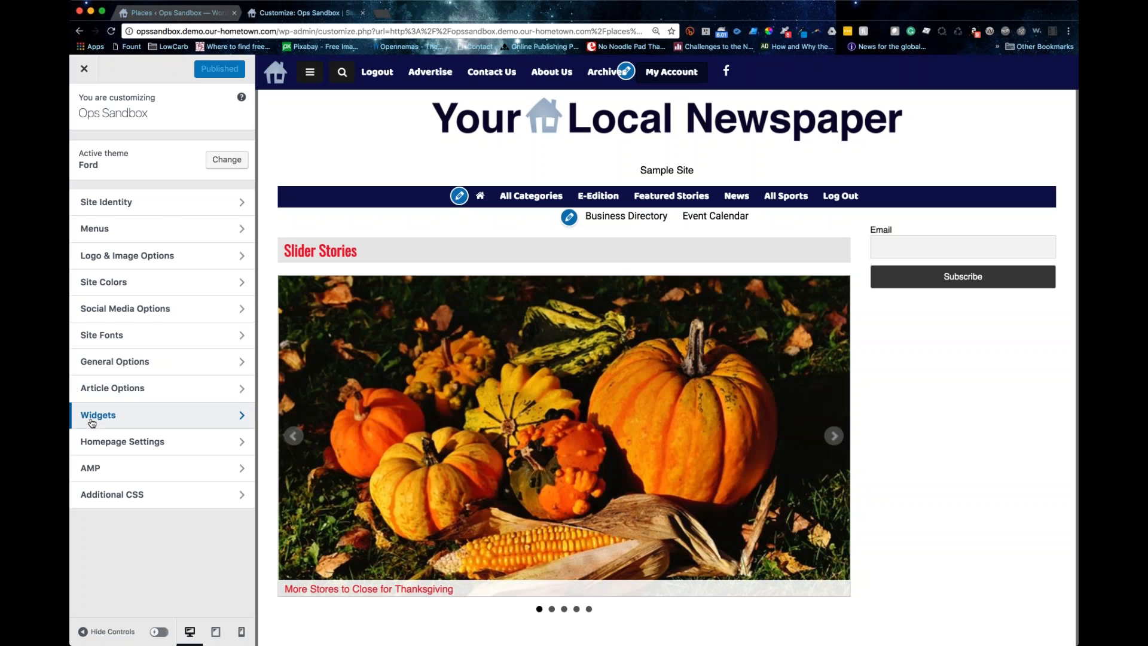
{"action": "left_click", "coordinate": [92, 421]}
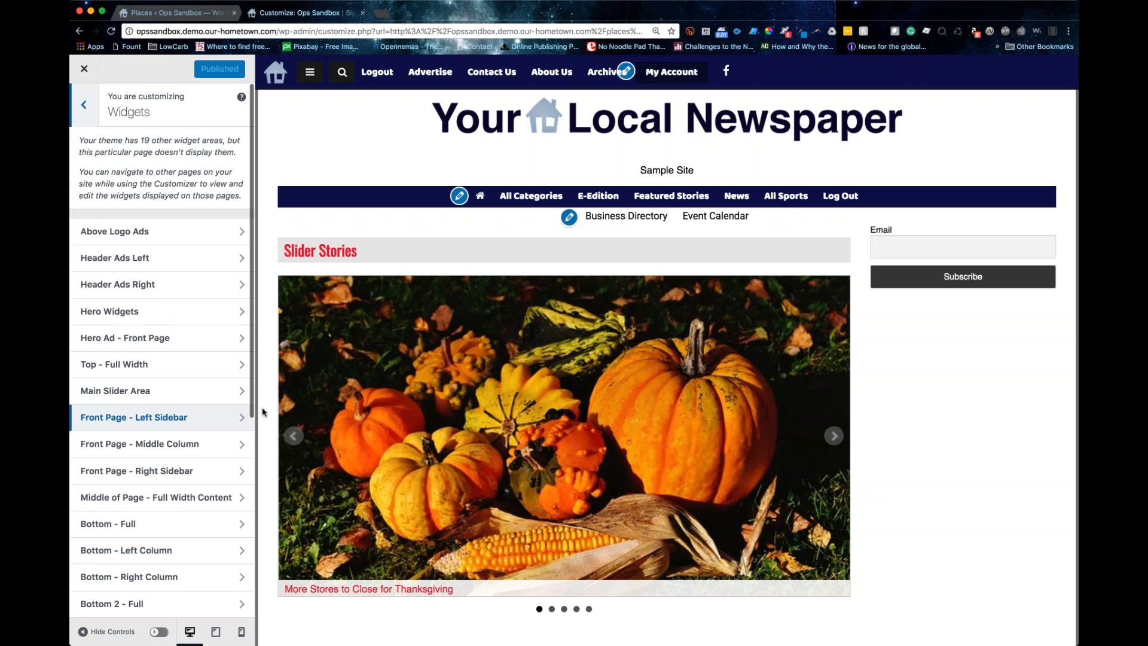
{"action": "left_click", "coordinate": [178, 473]}
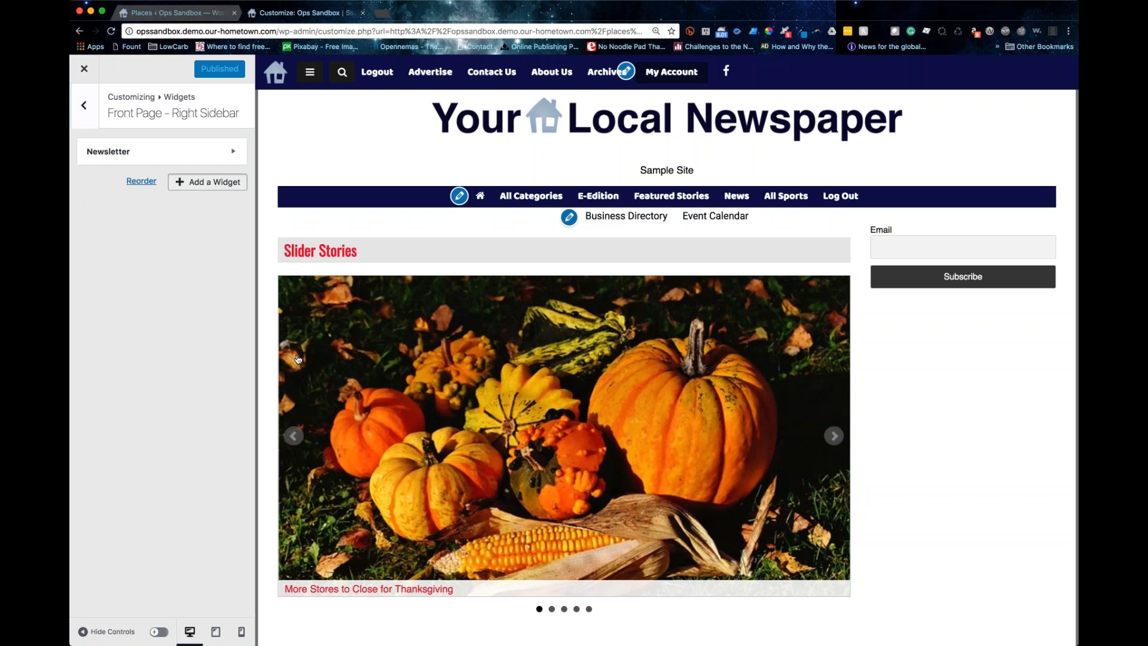
{"action": "left_click", "coordinate": [207, 182]}
{"action": "scroll", "coordinate": [355, 535], "scroll_direction": "down", "scroll_amount": 15}
{"action": "scroll", "coordinate": [355, 535], "scroll_direction": "down", "scroll_amount": 10}
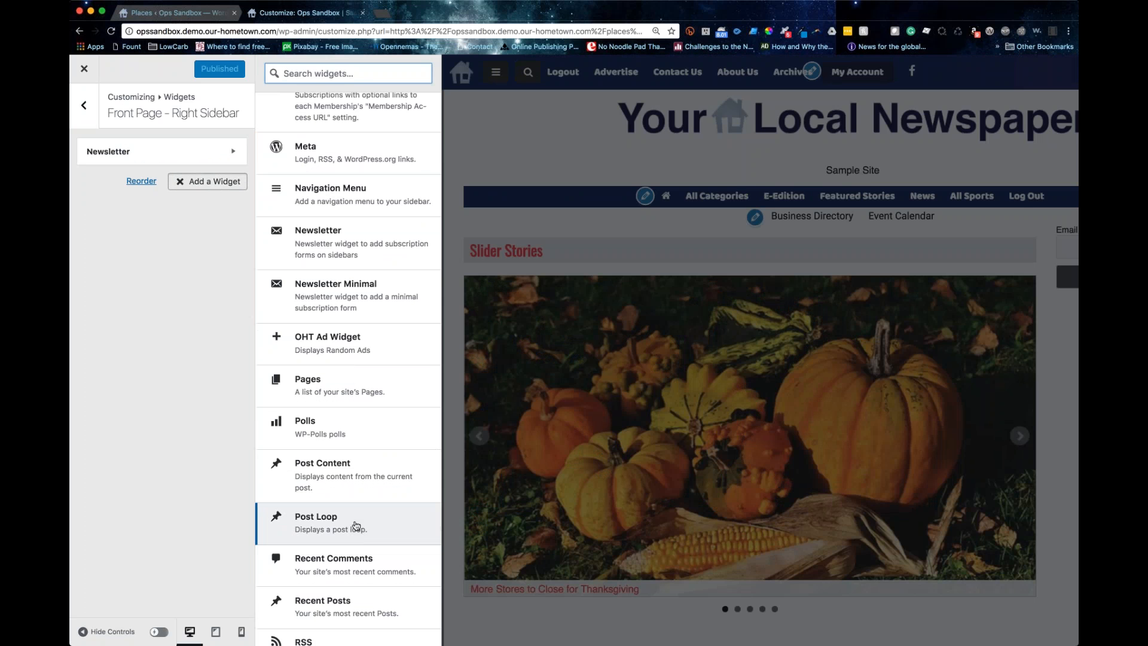
{"action": "left_click", "coordinate": [318, 342]}
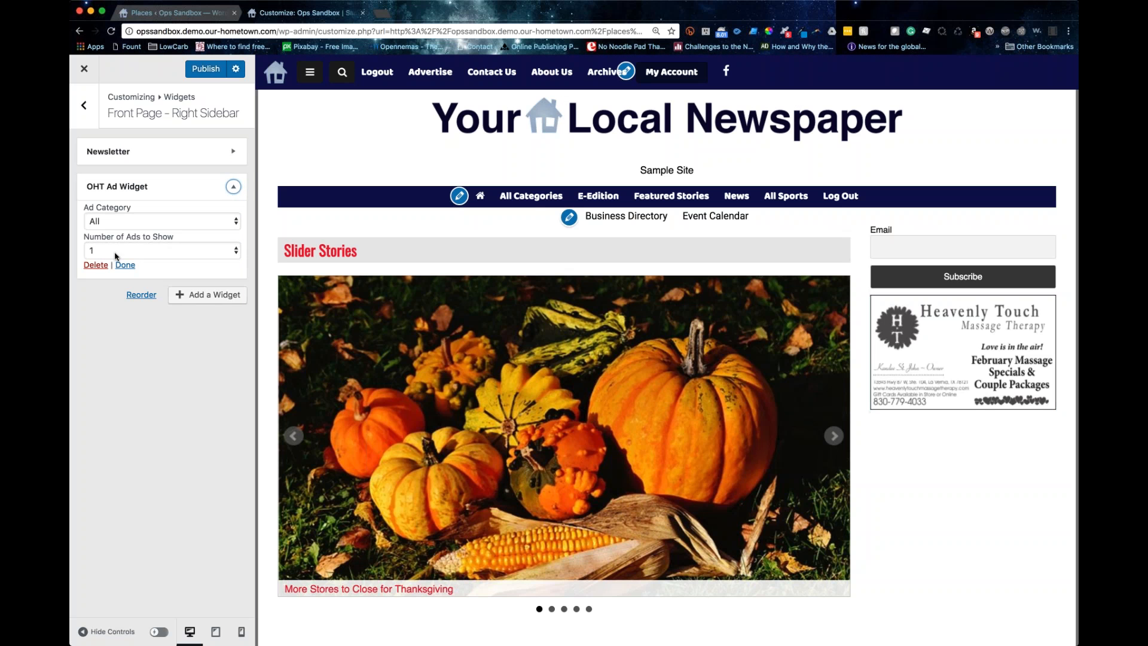
- Set the OHT Ad Widget's number of ads to show to 5
{"action": "double_click", "coordinate": [153, 253]}
{"action": "type", "text": "5"}
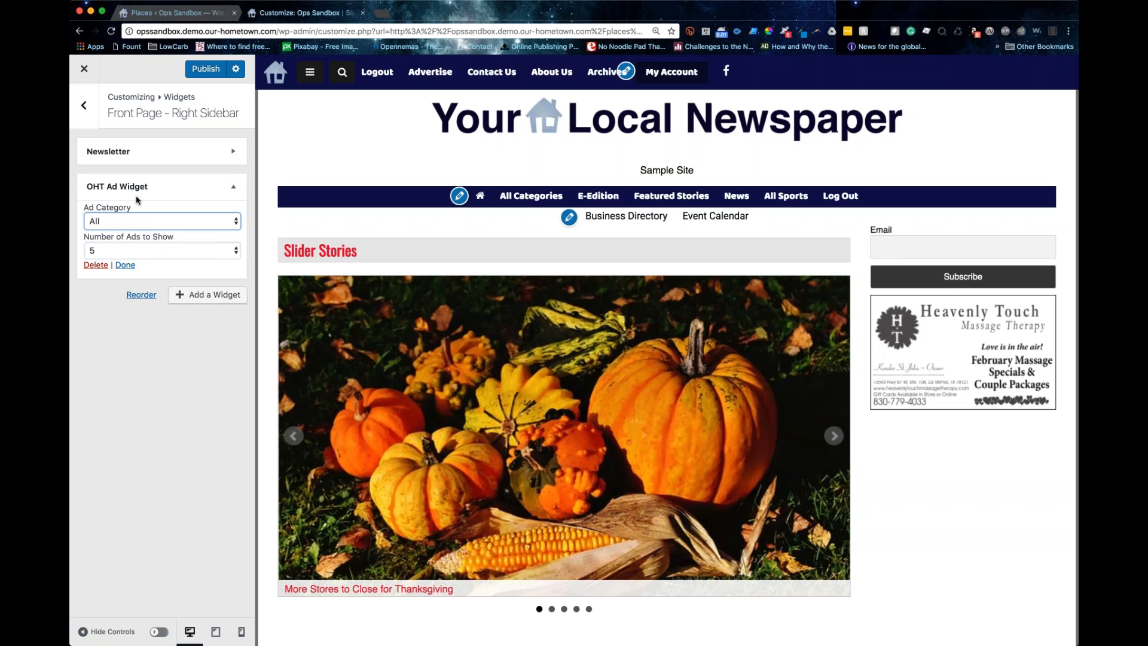
{"action": "left_click", "coordinate": [158, 251]}
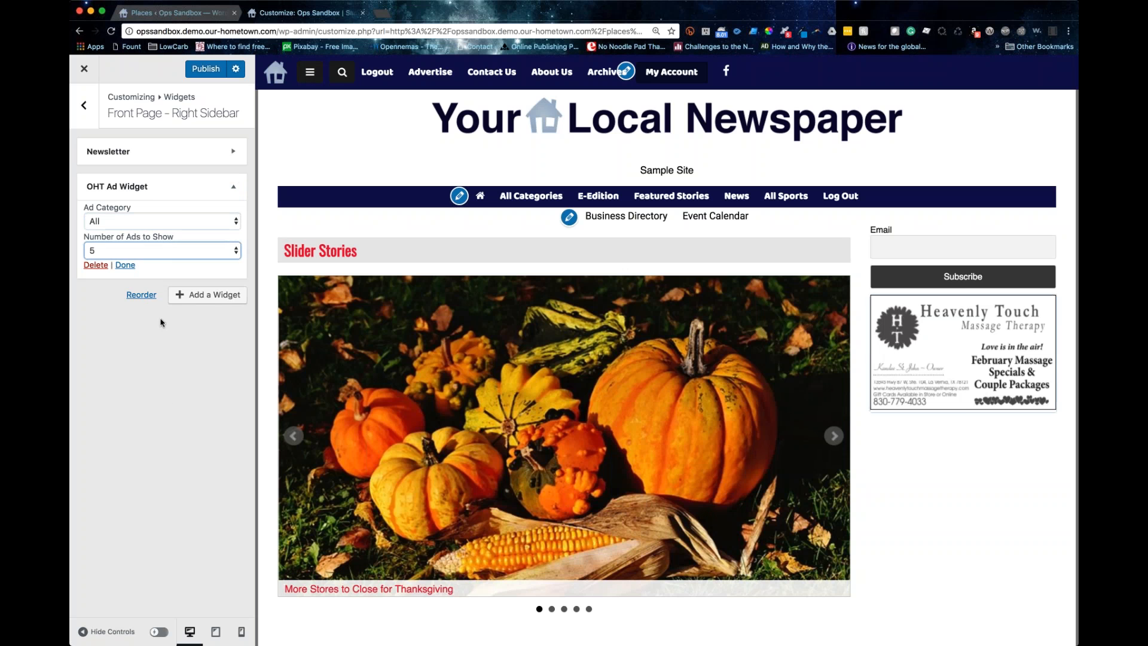
{"action": "left_click", "coordinate": [142, 387]}
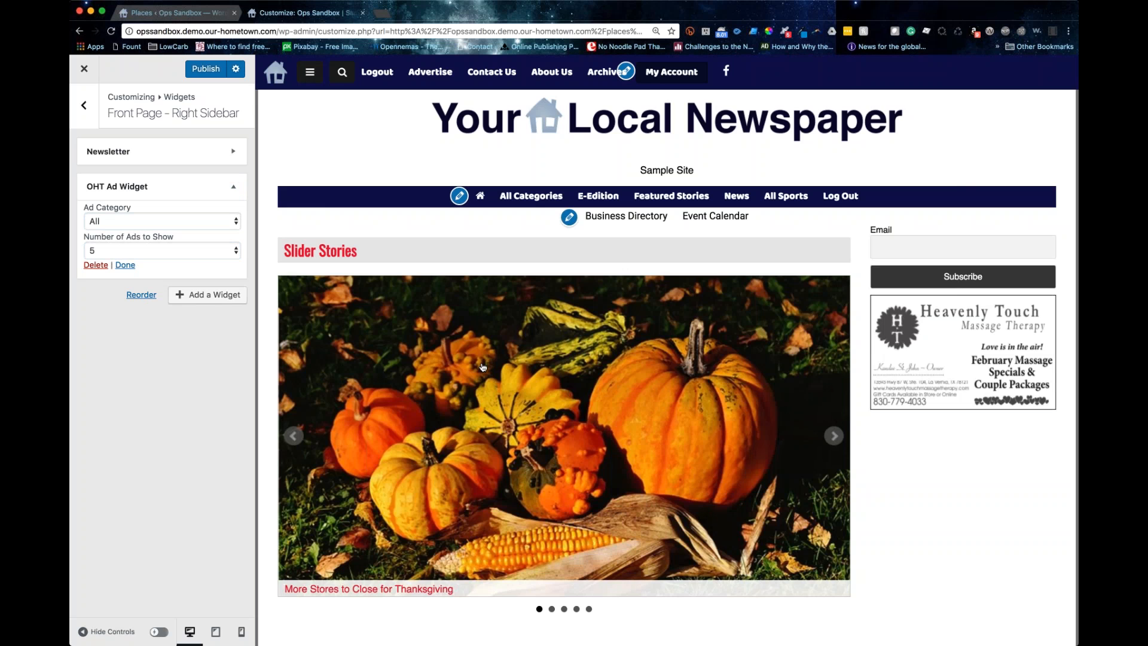
- Check the front page preview, publish the sidebar changes and collapse the OHT Ad Widget's settings
{"action": "scroll", "coordinate": [483, 367], "scroll_direction": "down", "scroll_amount": 4}
{"action": "scroll", "coordinate": [483, 367], "scroll_direction": "down", "scroll_amount": 2}
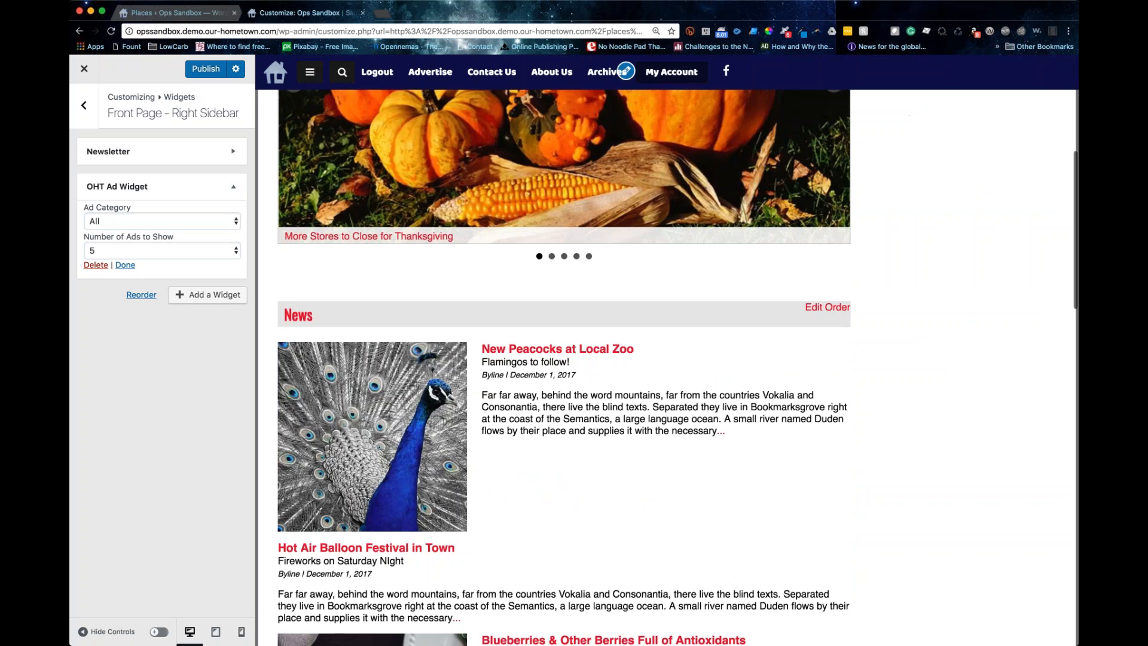
{"action": "scroll", "coordinate": [483, 367], "scroll_direction": "up", "scroll_amount": 6}
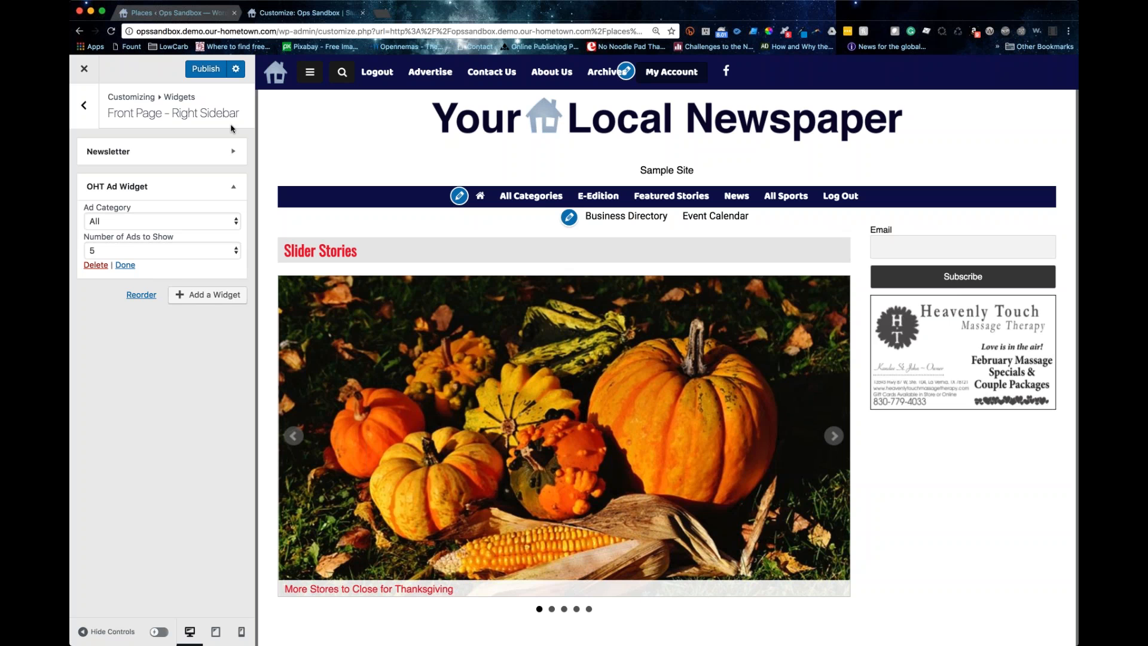
{"action": "left_click", "coordinate": [206, 71]}
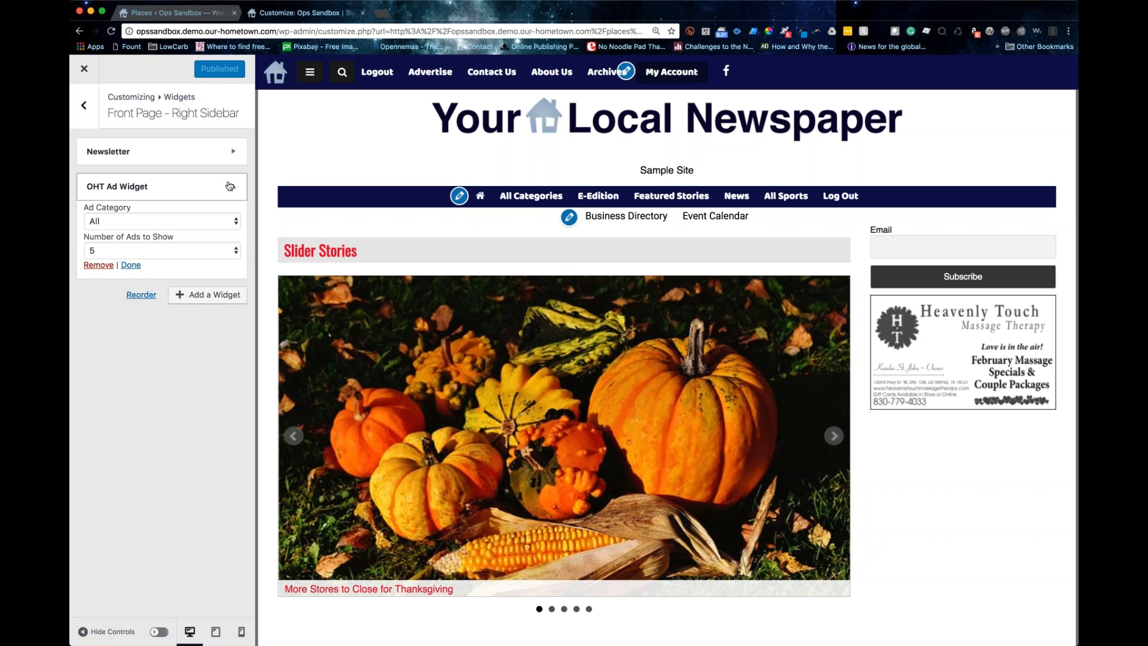
{"action": "left_click", "coordinate": [229, 186]}
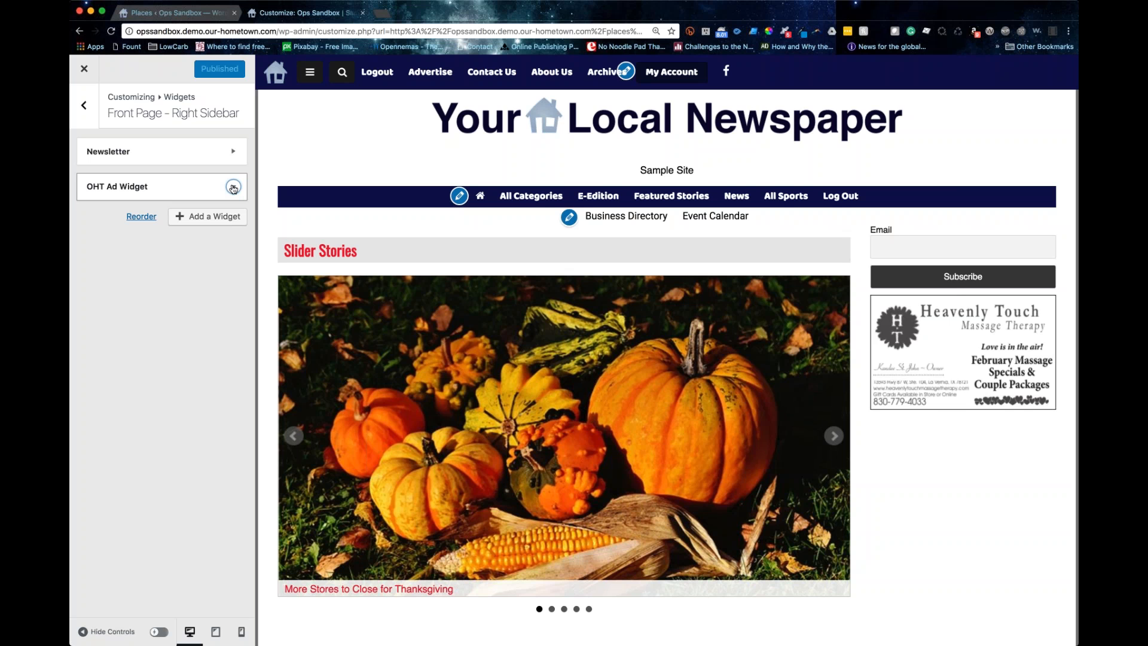
- Open the Heavenly Touch place for editing from the Places list and enable its Newsletter Sponsor option
{"action": "left_click", "coordinate": [191, 11]}
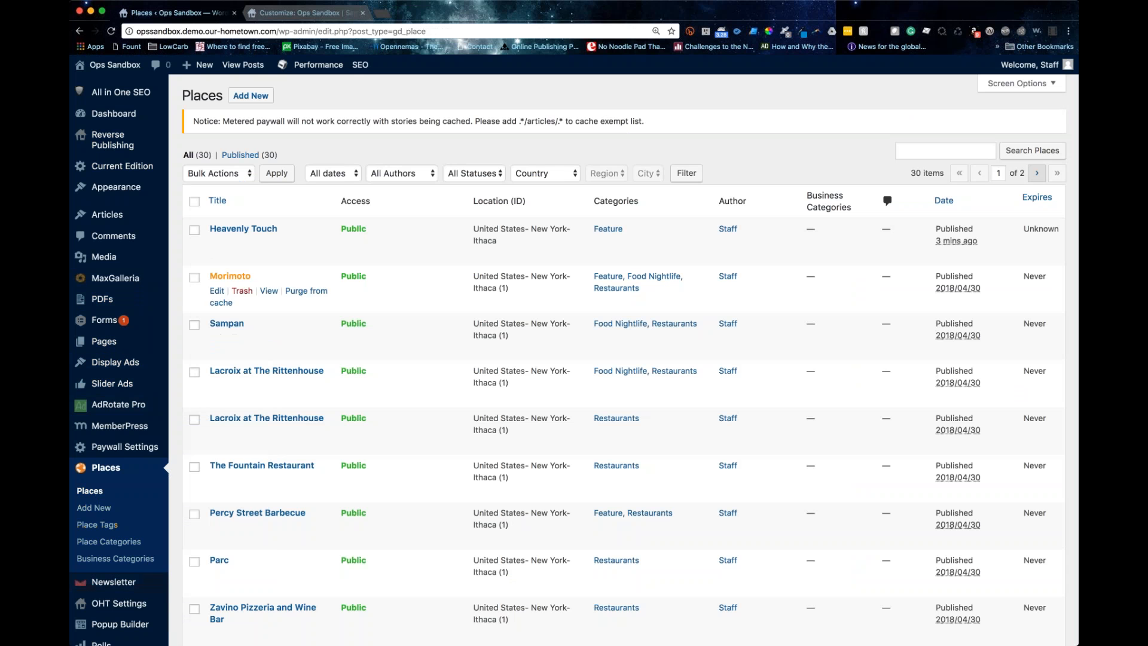
{"action": "left_click", "coordinate": [217, 243]}
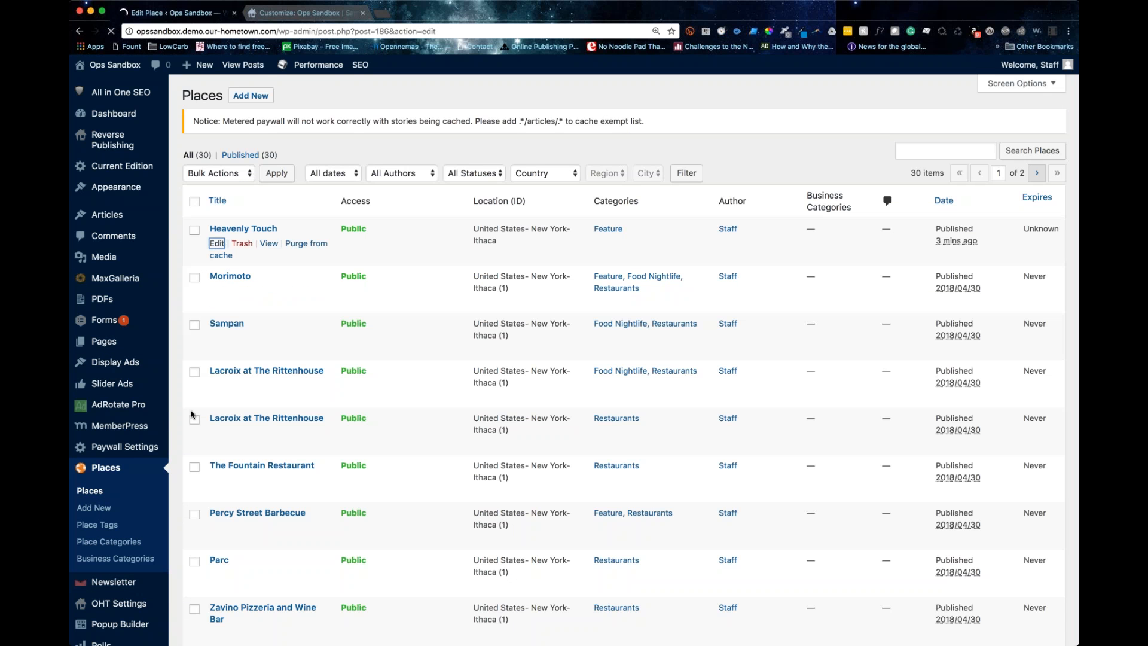
{"action": "scroll", "coordinate": [256, 439], "scroll_direction": "down", "scroll_amount": 15}
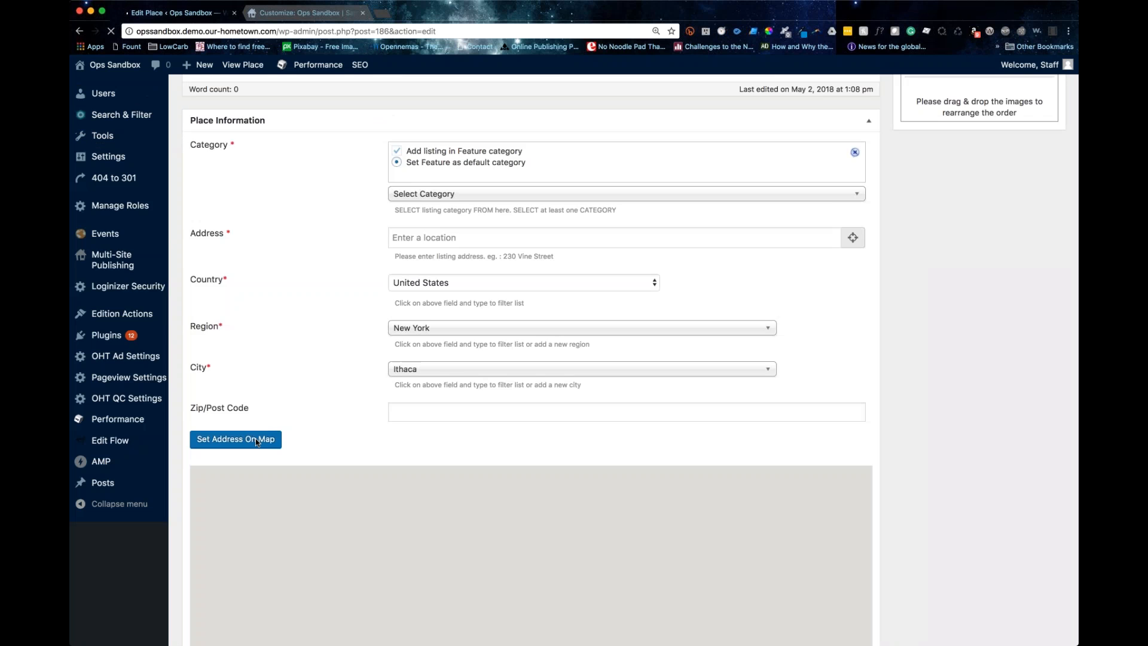
{"action": "scroll", "coordinate": [256, 443], "scroll_direction": "down", "scroll_amount": 10}
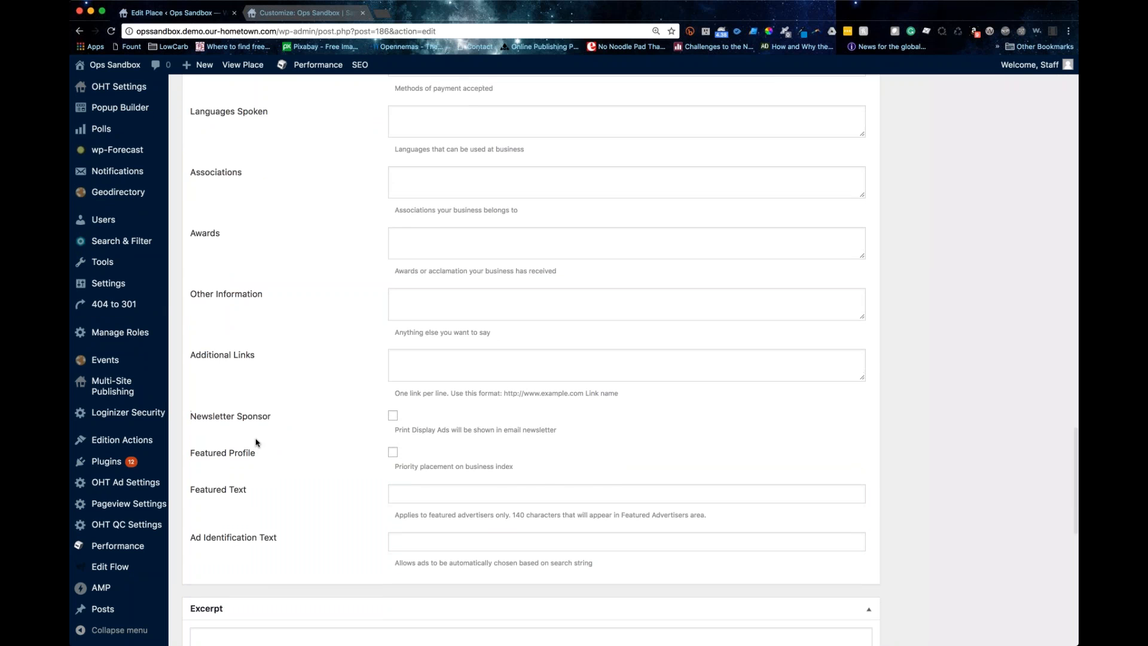
{"action": "scroll", "coordinate": [256, 442], "scroll_direction": "down", "scroll_amount": 3}
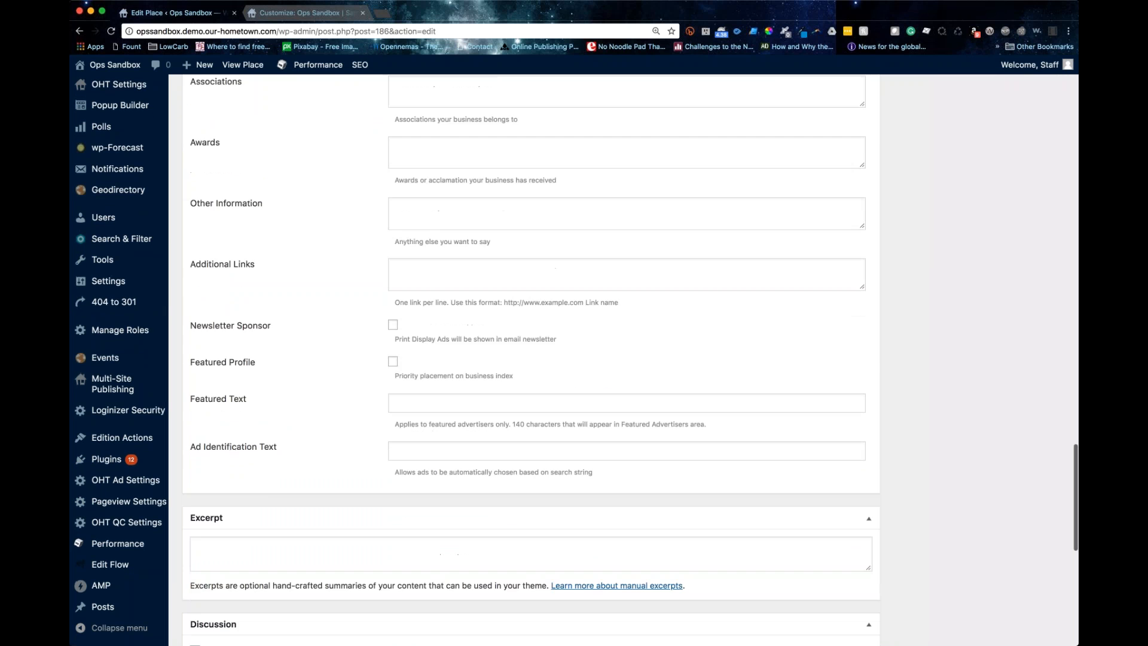
{"action": "left_click", "coordinate": [391, 325]}
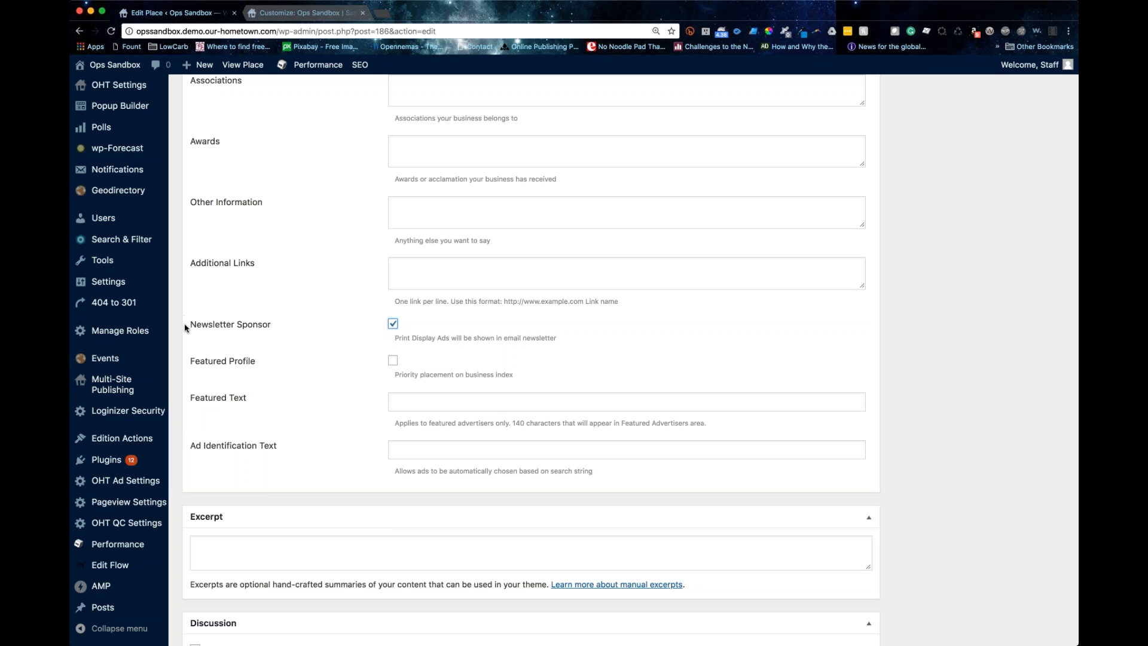
{"action": "left_click_drag", "start_coordinate": [186, 328], "coordinate": [274, 330]}
{"action": "left_click", "coordinate": [326, 331]}
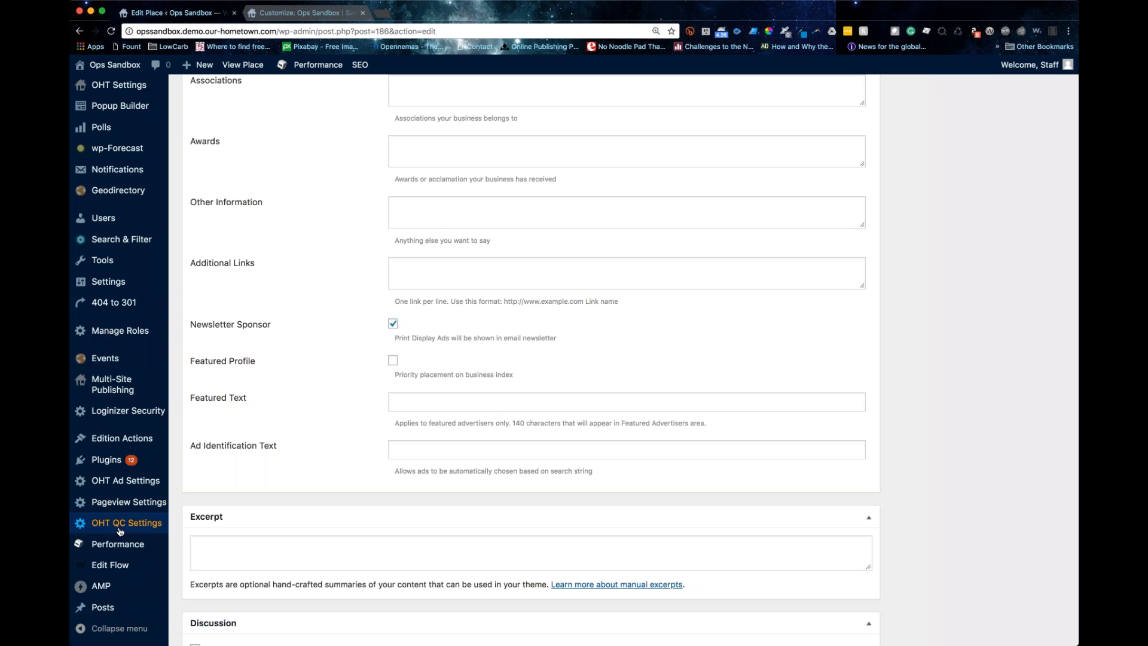
- Open Ad Metrics in a new browser tab and review the advertiser totals
{"action": "mouse_move", "coordinate": [96, 481]}
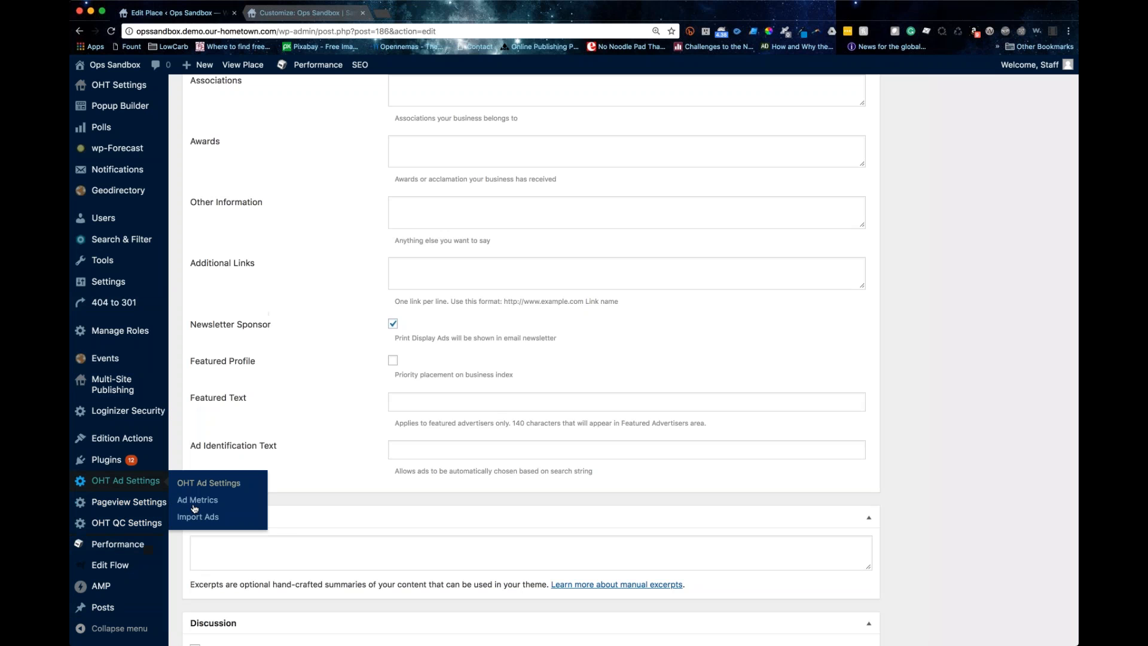
{"action": "left_click", "coordinate": [194, 508], "text": "super"}
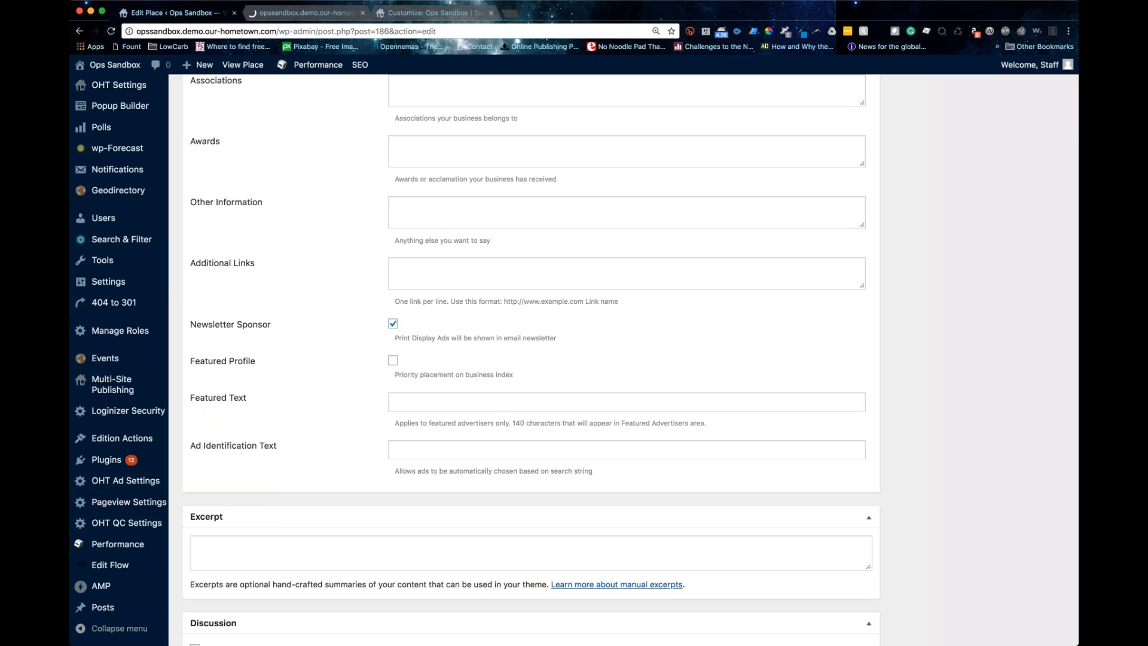
{"action": "left_click", "coordinate": [290, 14]}
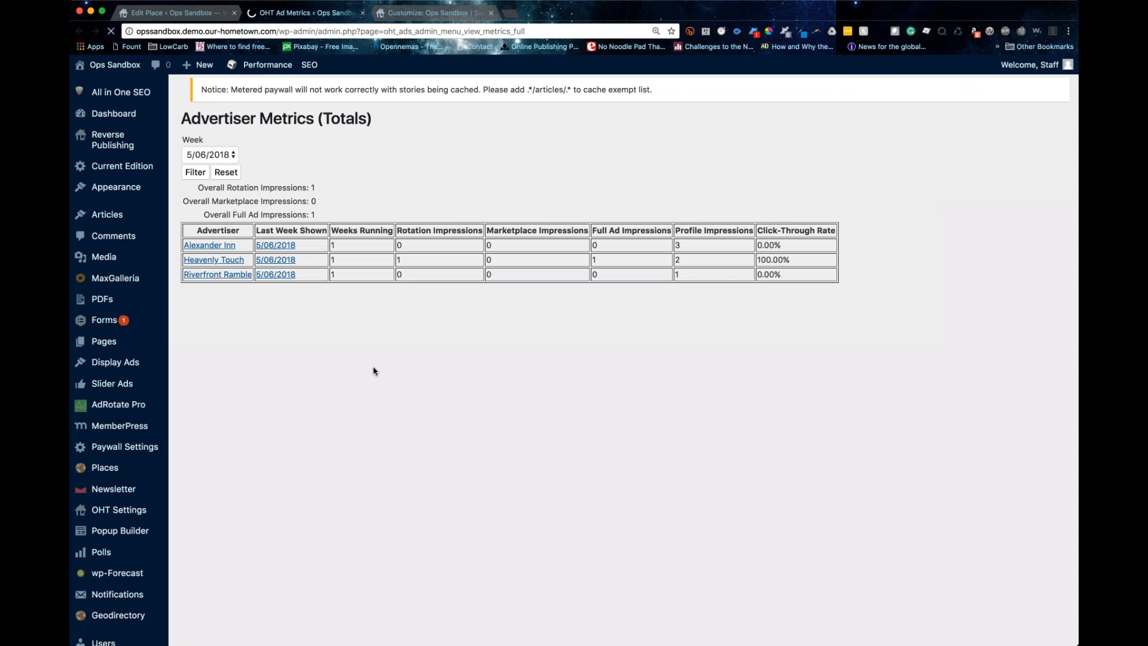
{"action": "scroll", "coordinate": [370, 377], "scroll_direction": "down", "scroll_amount": 3}
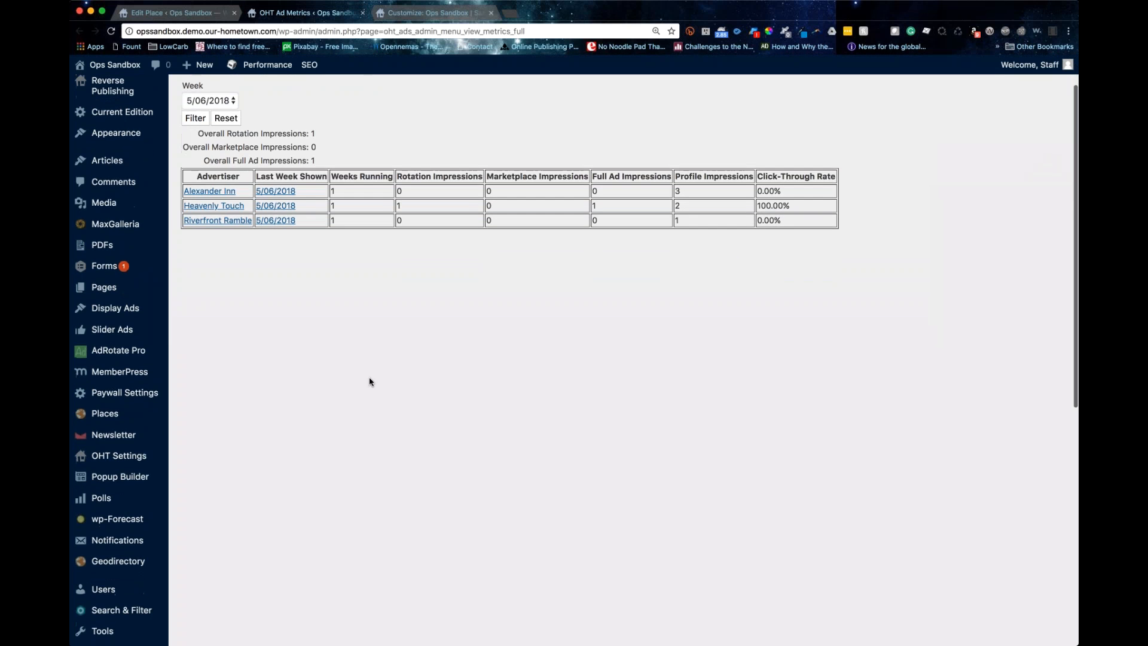
{"action": "scroll", "coordinate": [369, 381], "scroll_direction": "up", "scroll_amount": 3}
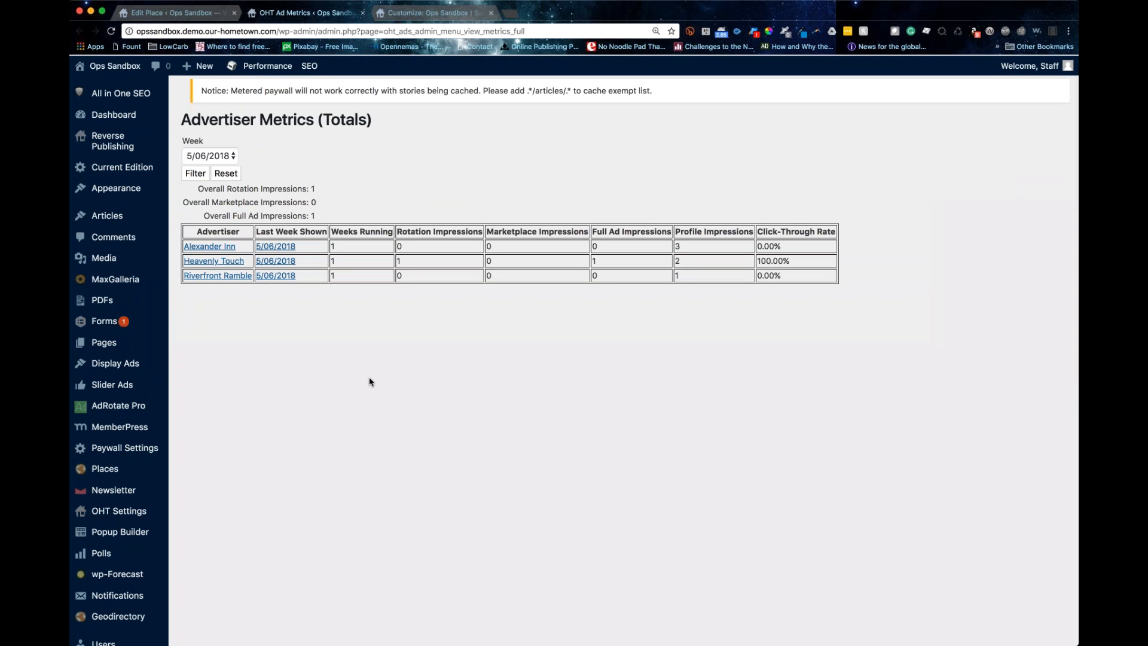
{"action": "scroll", "coordinate": [368, 377], "scroll_direction": "down", "scroll_amount": 1}
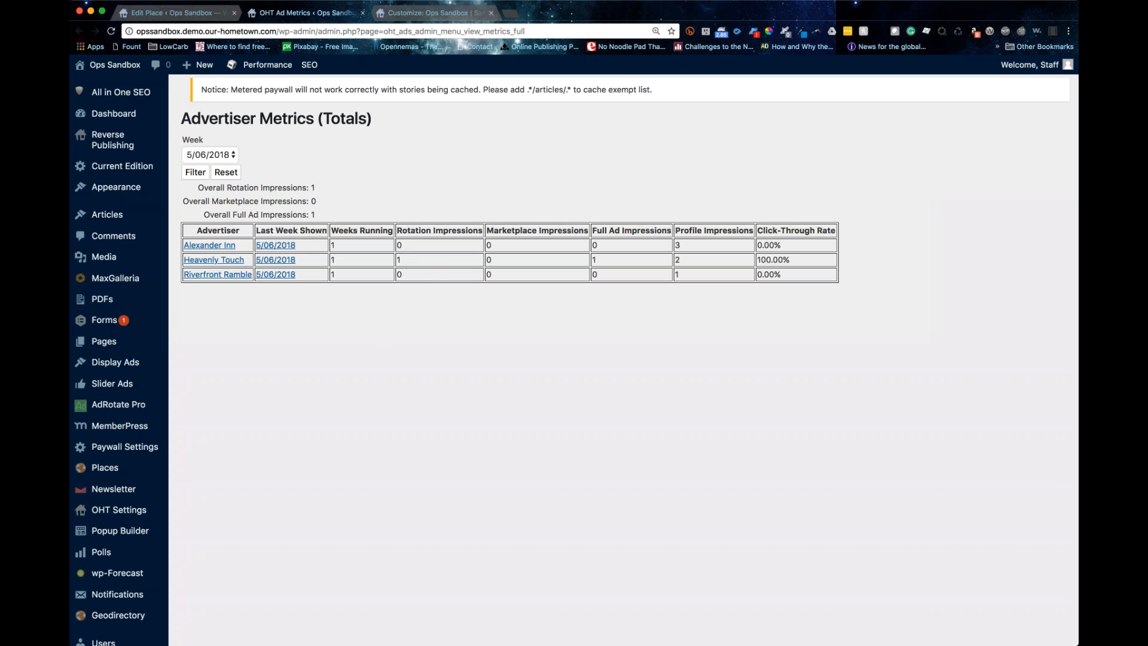
- Revisit the customizer's sidebar ad preview, locate Ad Metrics among the OHT Ad Settings and examine the advertiser totals again
{"action": "left_click", "coordinate": [410, 12]}
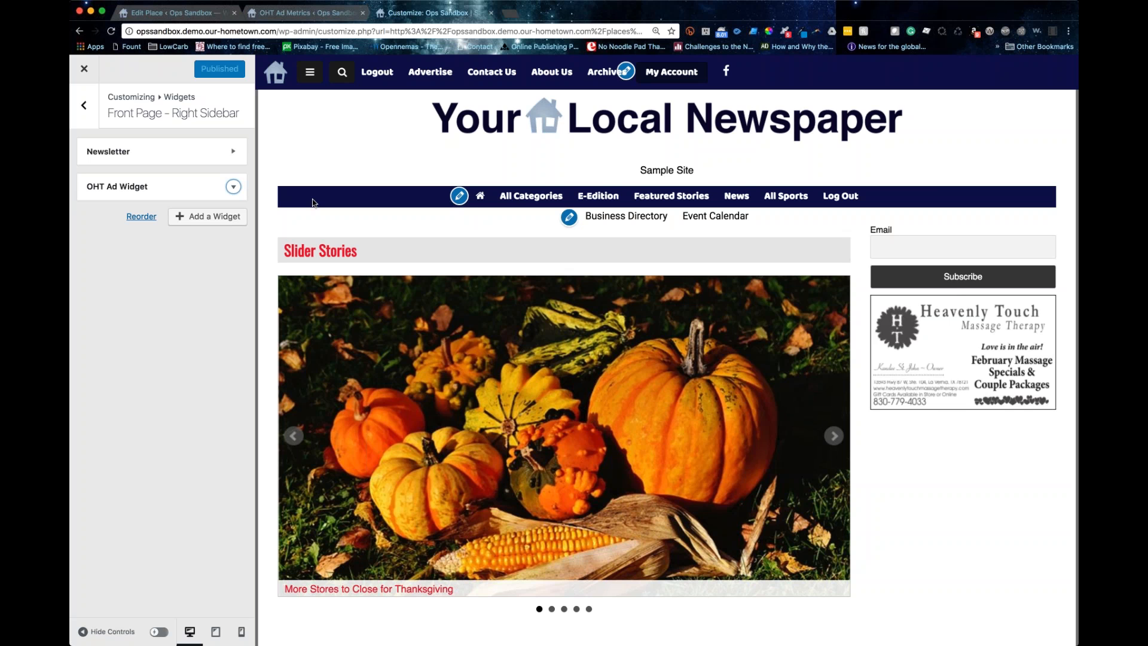
{"action": "left_click", "coordinate": [309, 14]}
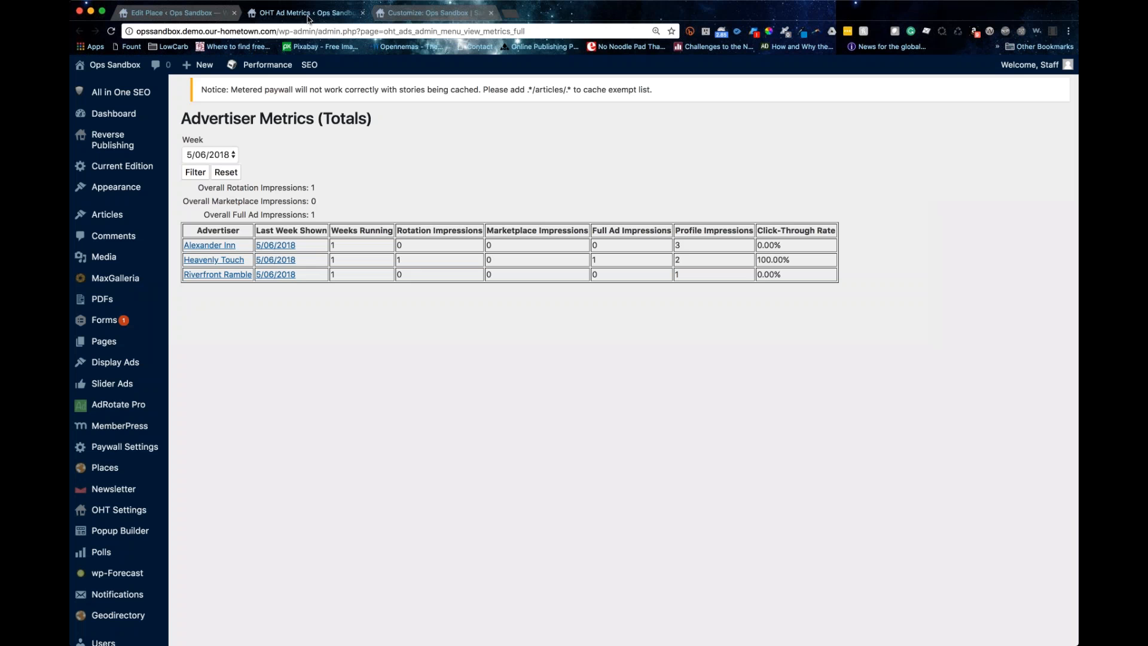
{"action": "mouse_move", "coordinate": [131, 553]}
{"action": "scroll", "coordinate": [131, 552], "scroll_direction": "down", "scroll_amount": 5}
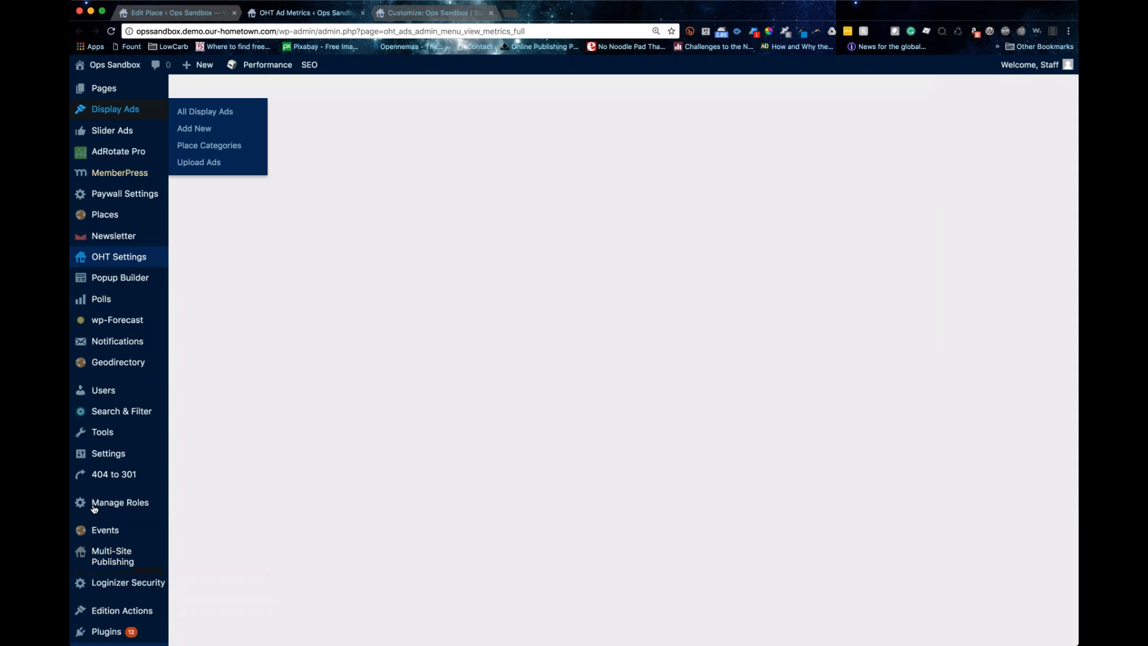
{"action": "scroll", "coordinate": [114, 478], "scroll_direction": "down", "scroll_amount": 3}
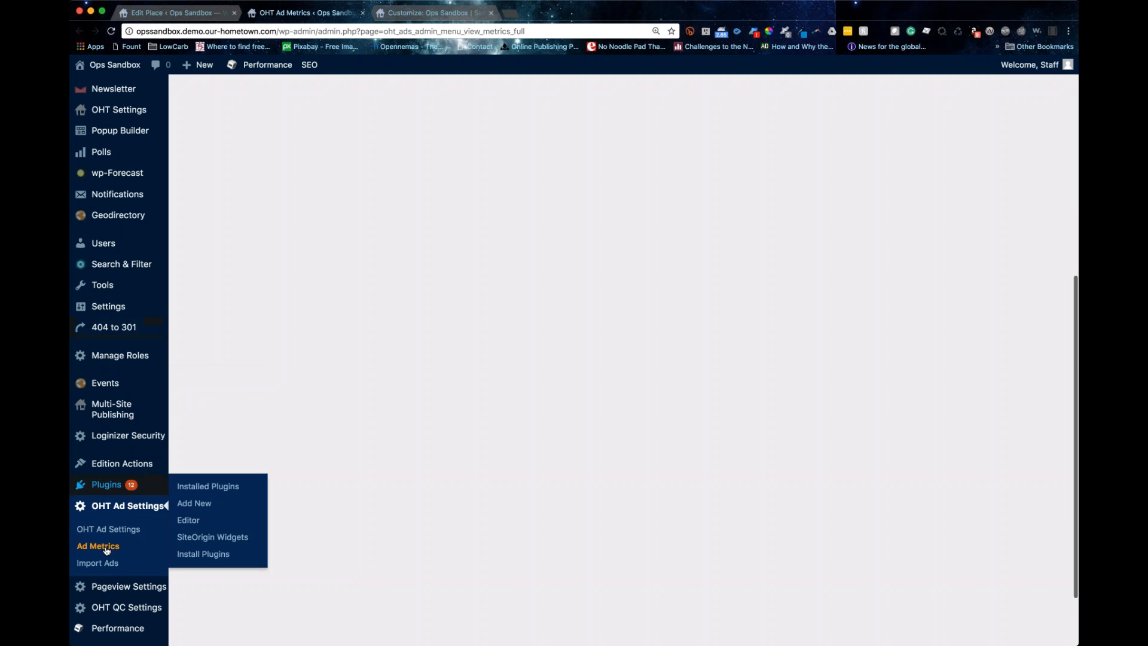
{"action": "scroll", "coordinate": [106, 556], "scroll_direction": "down", "scroll_amount": 1}
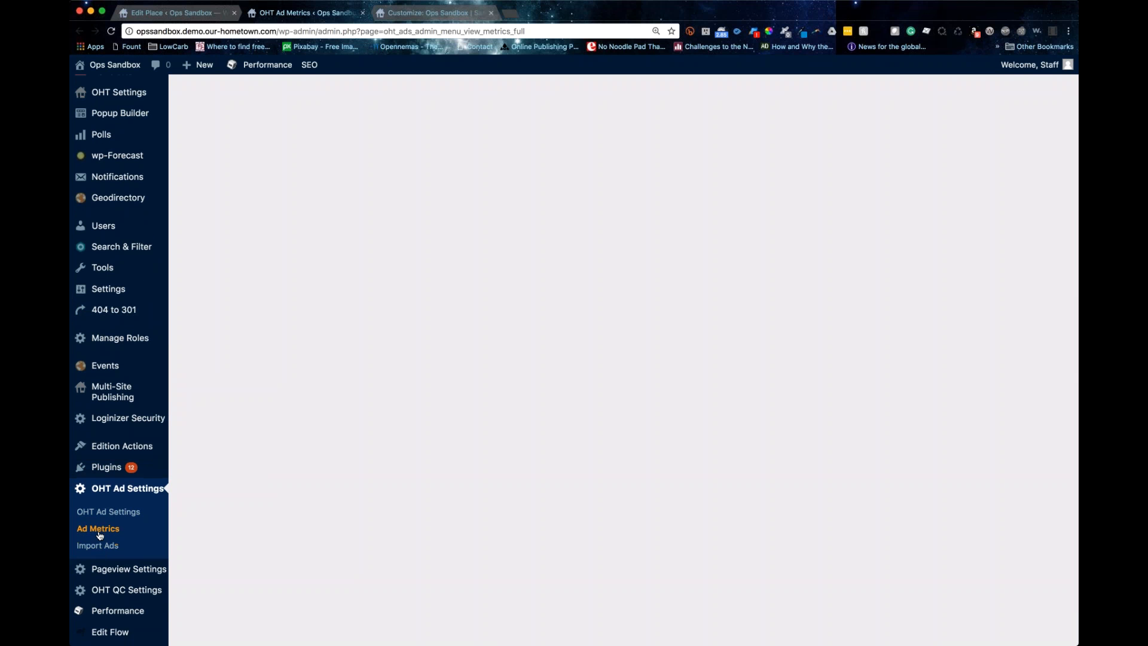
{"action": "scroll", "coordinate": [222, 533], "scroll_direction": "up", "scroll_amount": 8}
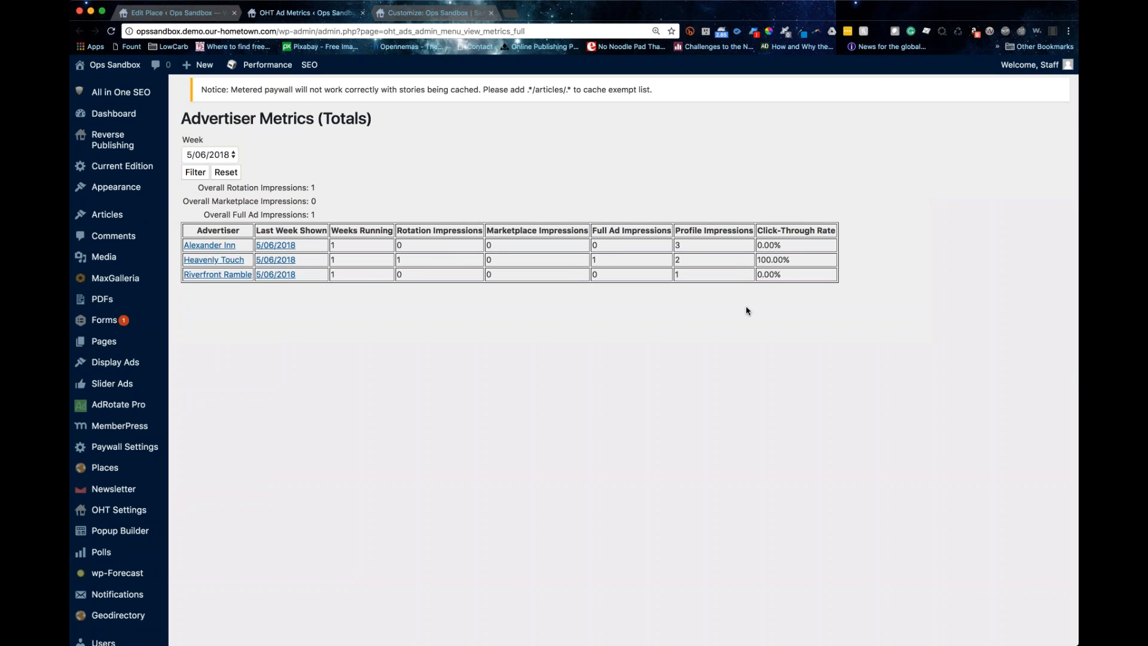
{"action": "scroll", "coordinate": [302, 371], "scroll_direction": "down", "scroll_amount": 1}
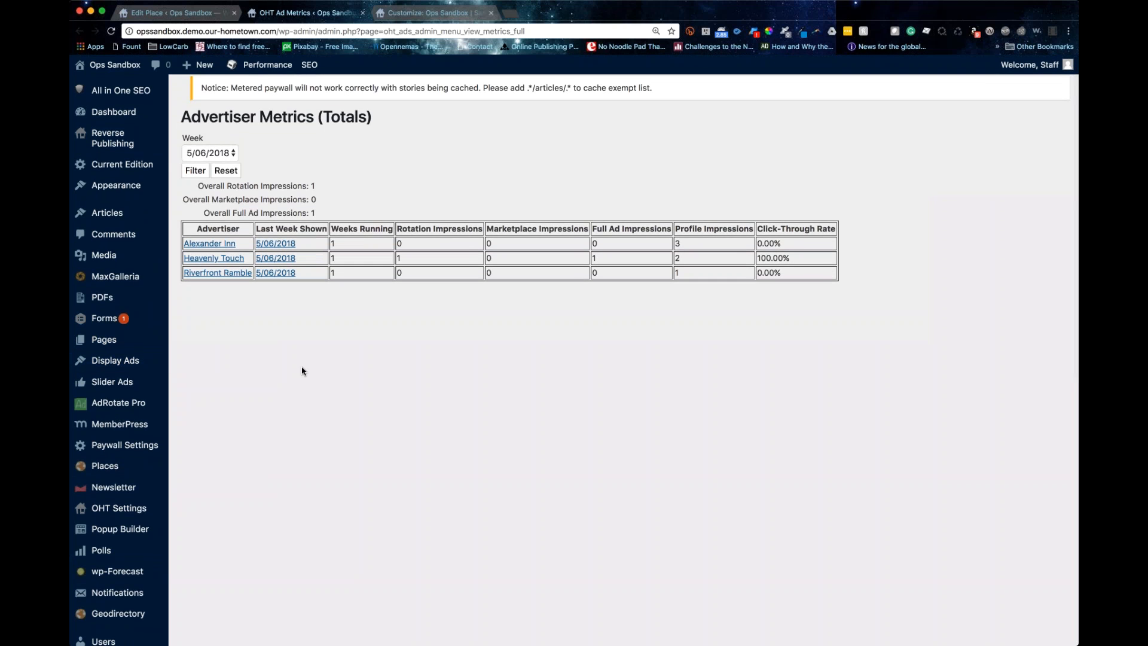
{"action": "scroll", "coordinate": [302, 371], "scroll_direction": "up", "scroll_amount": 1}
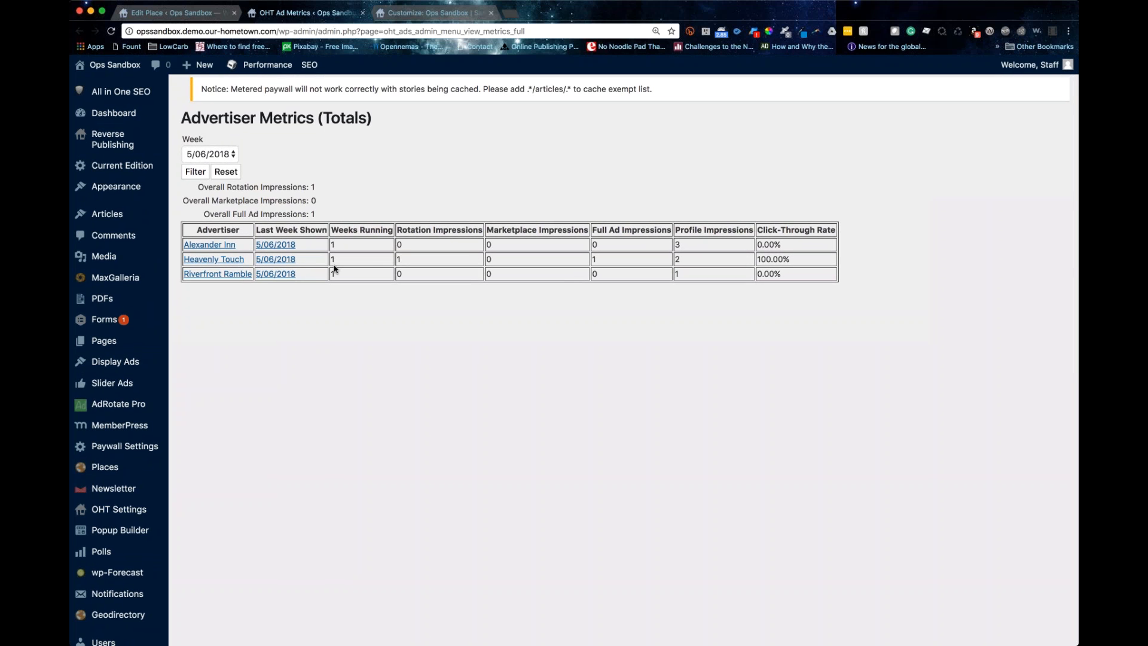
- Look at the customizer preview once more and return to the Heavenly Touch place editor
{"action": "left_click", "coordinate": [420, 13]}
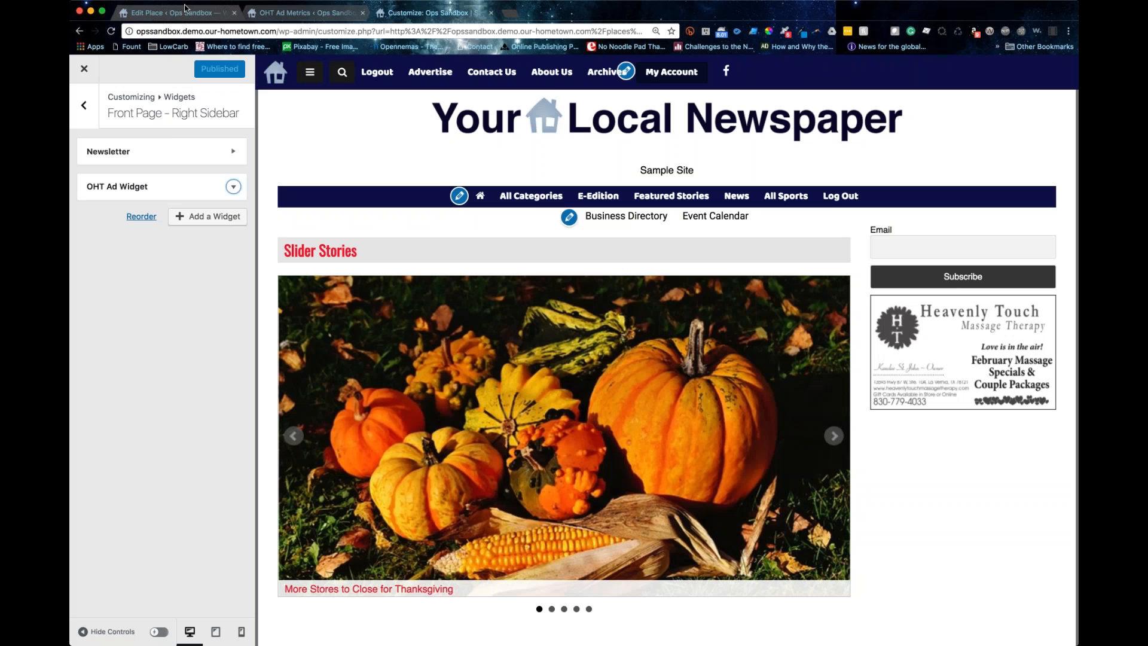
{"action": "left_click", "coordinate": [204, 14]}
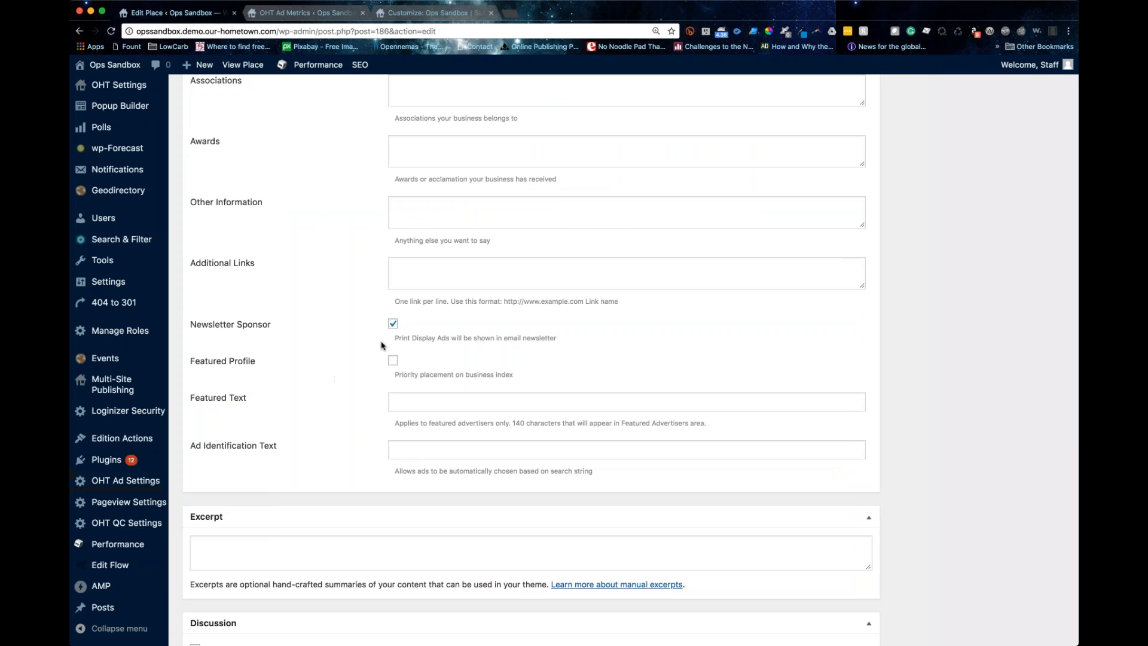
- Try to update the Heavenly Touch place with its Newsletter Sponsor option enabled
{"action": "scroll", "coordinate": [391, 332], "scroll_direction": "up", "scroll_amount": 1}
{"action": "left_click", "coordinate": [393, 324]}
{"action": "scroll", "coordinate": [392, 325], "scroll_direction": "down", "scroll_amount": 1}
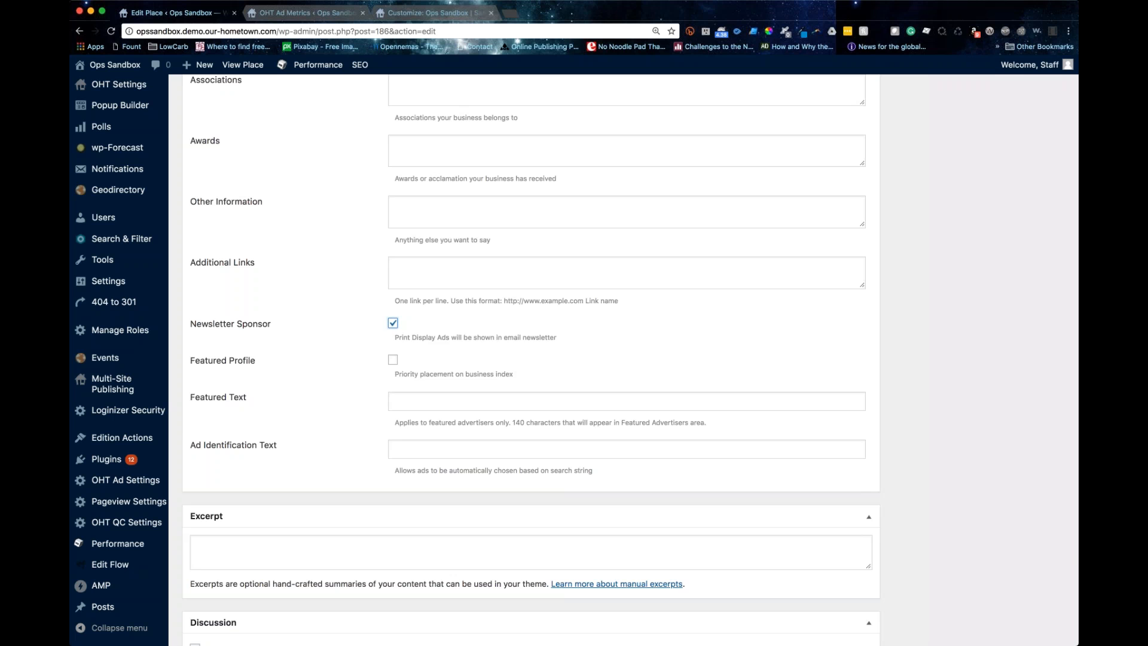
{"action": "scroll", "coordinate": [526, 358], "scroll_direction": "down", "scroll_amount": 3}
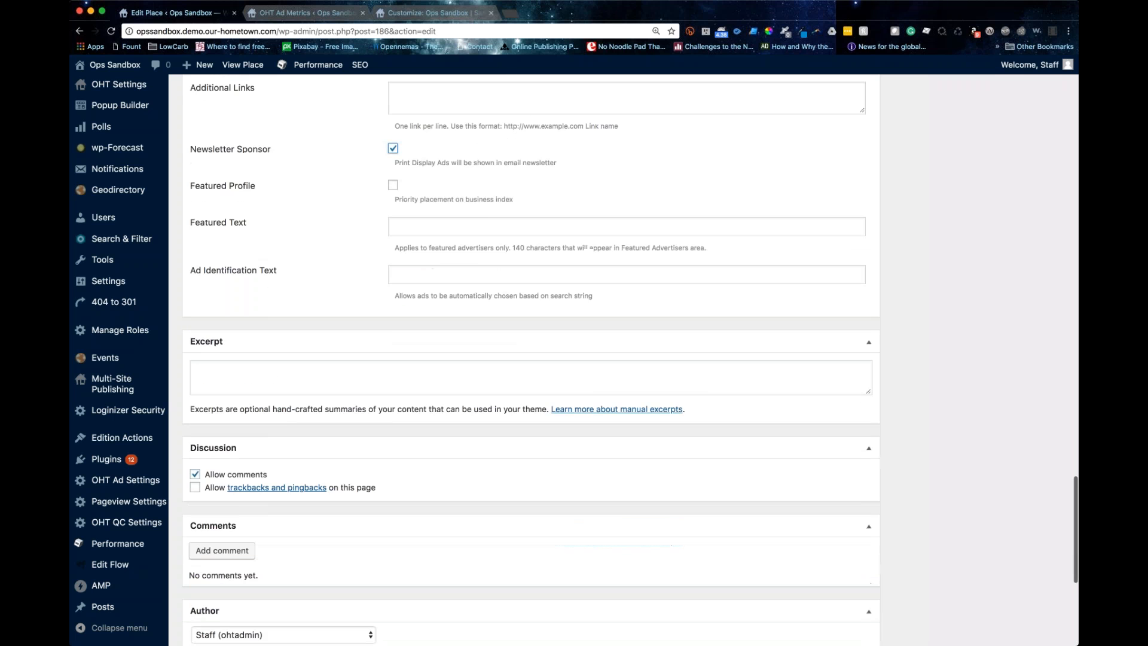
{"action": "scroll", "coordinate": [347, 367], "scroll_direction": "up", "scroll_amount": 3}
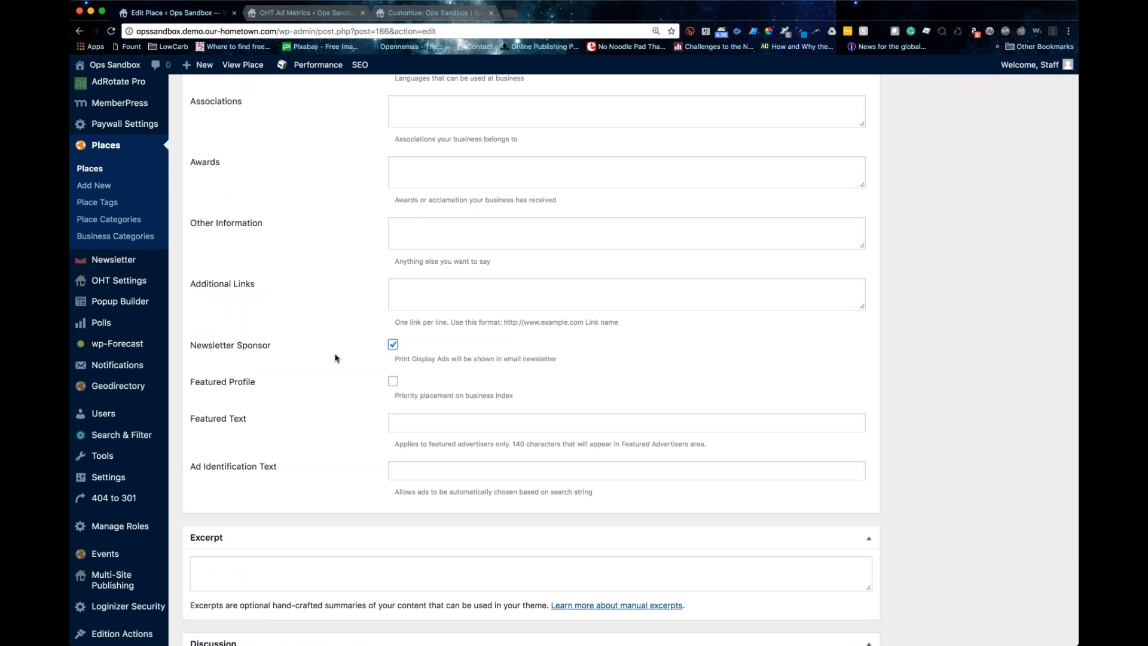
{"action": "scroll", "coordinate": [336, 358], "scroll_direction": "up", "scroll_amount": 15}
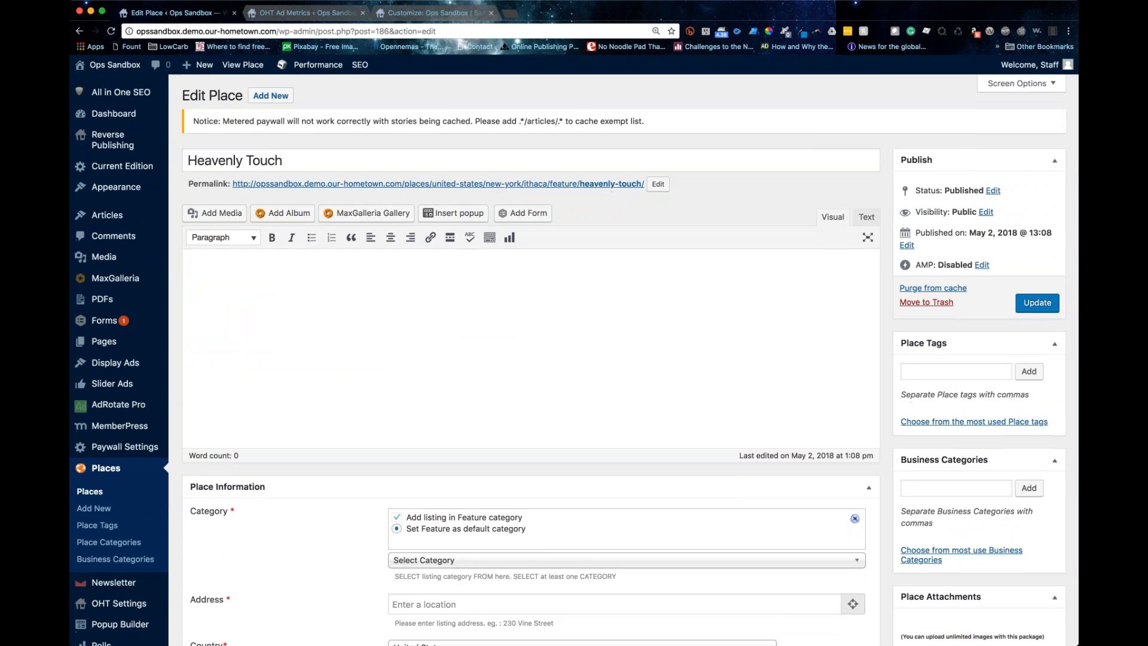
{"action": "left_click", "coordinate": [1037, 302]}
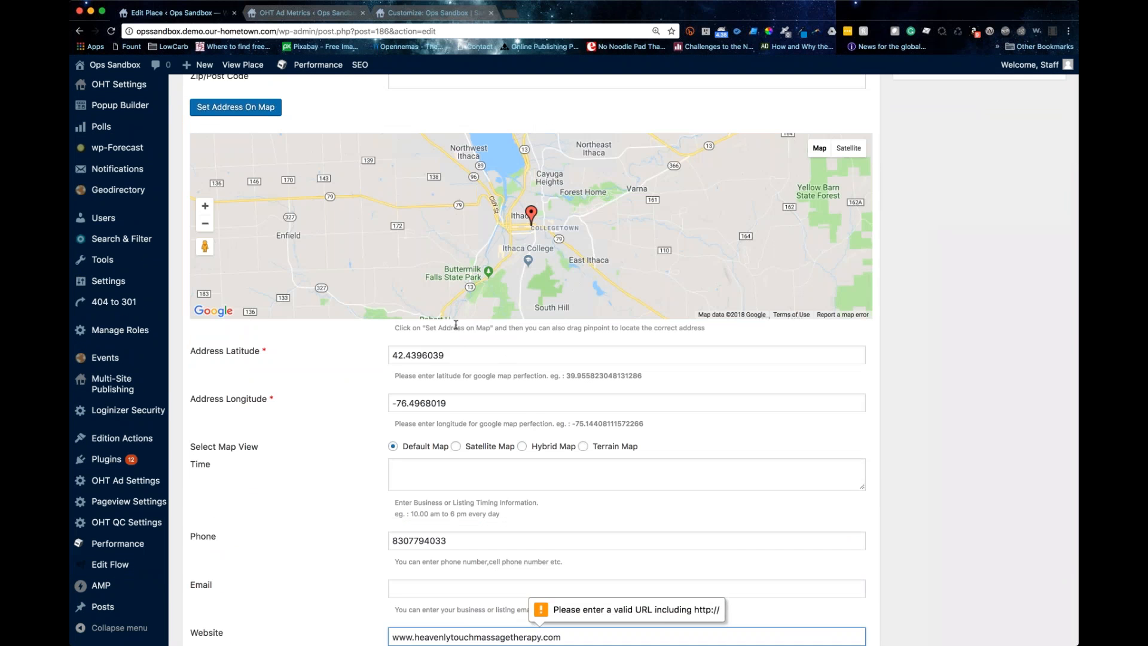
{"action": "scroll", "coordinate": [369, 609], "scroll_direction": "down", "scroll_amount": 5}
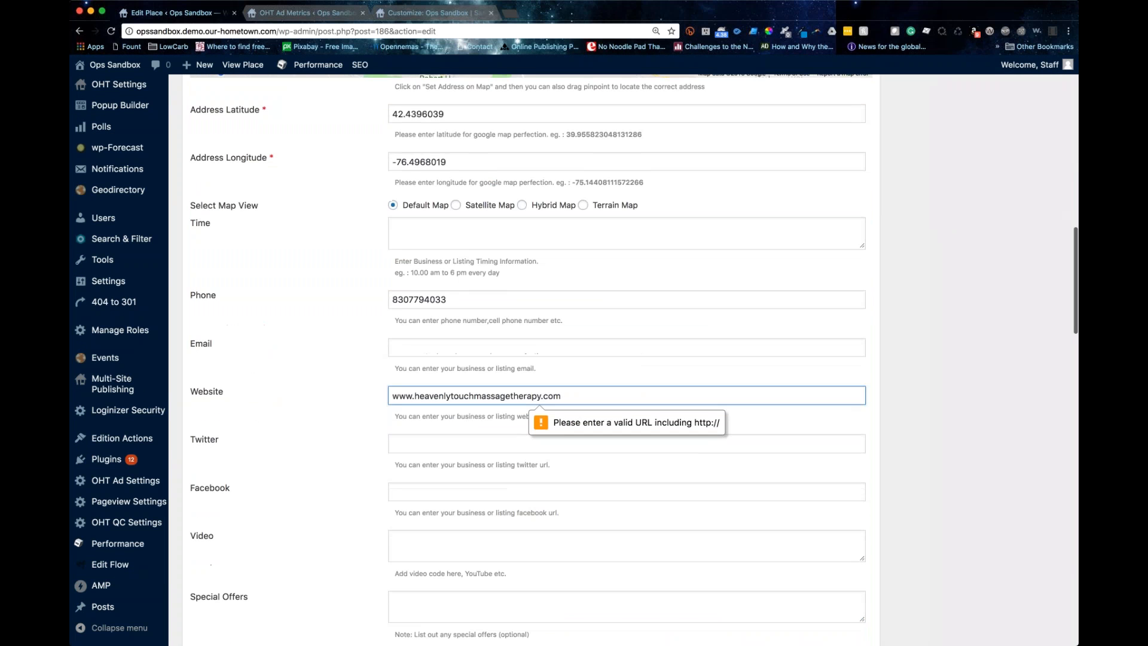
- Leave the Heavenly Touch place editor and open the AdRotate Pro adverts list
{"action": "scroll", "coordinate": [399, 393], "scroll_direction": "up", "scroll_amount": 3}
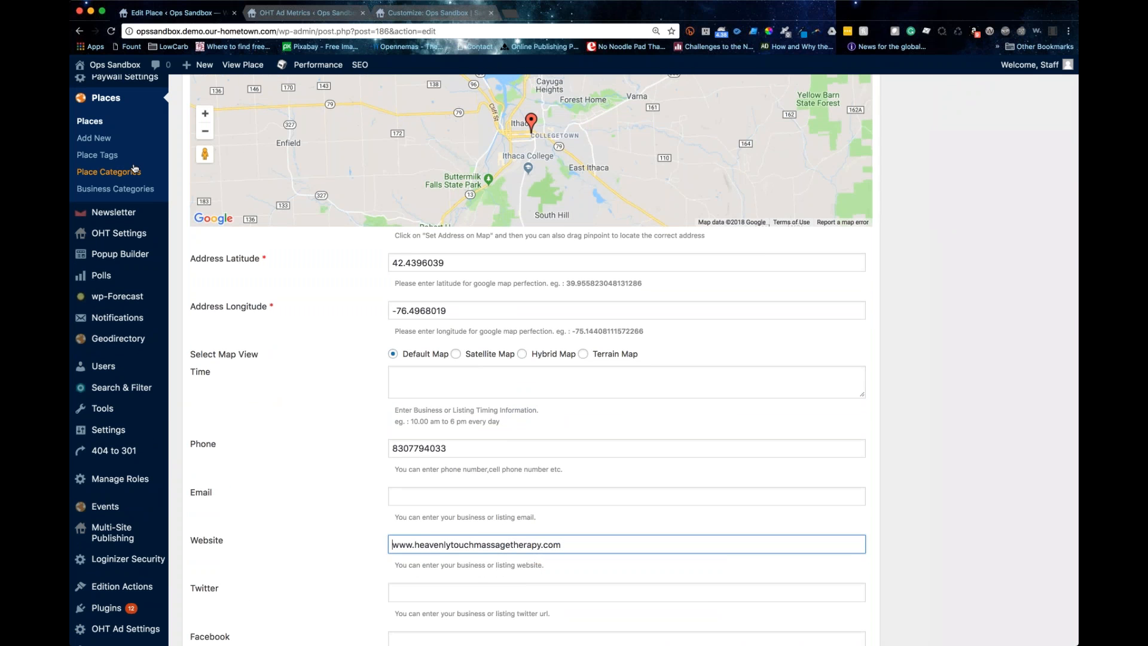
{"action": "scroll", "coordinate": [134, 168], "scroll_direction": "up", "scroll_amount": 4}
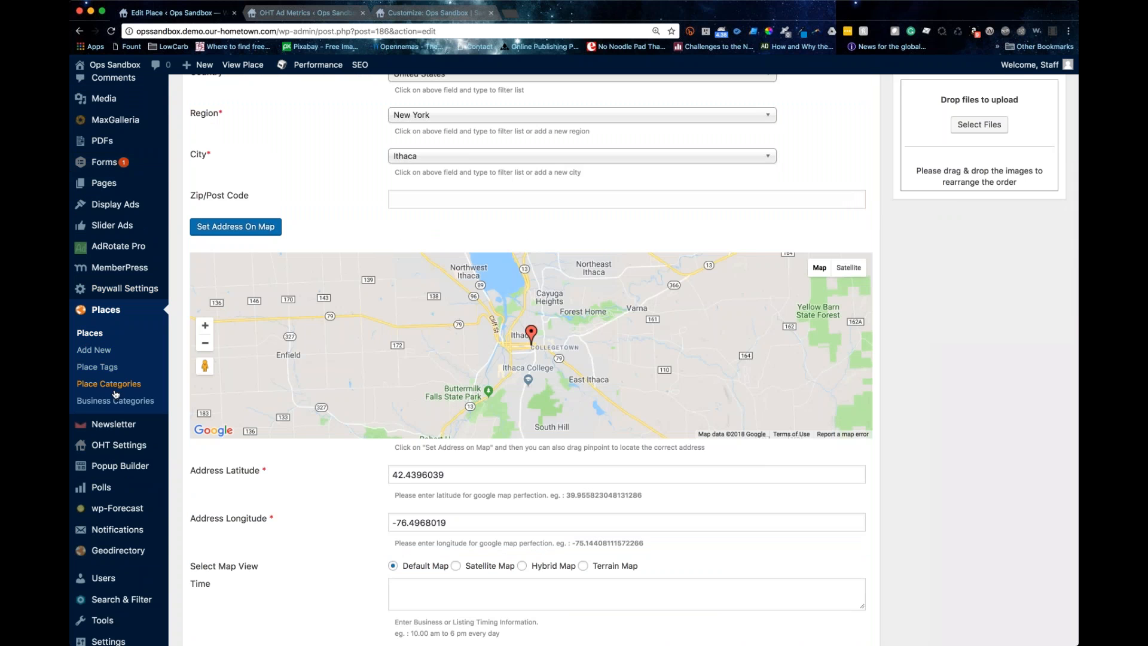
{"action": "scroll", "coordinate": [115, 396], "scroll_direction": "up", "scroll_amount": 3}
{"action": "mouse_move", "coordinate": [115, 364]}
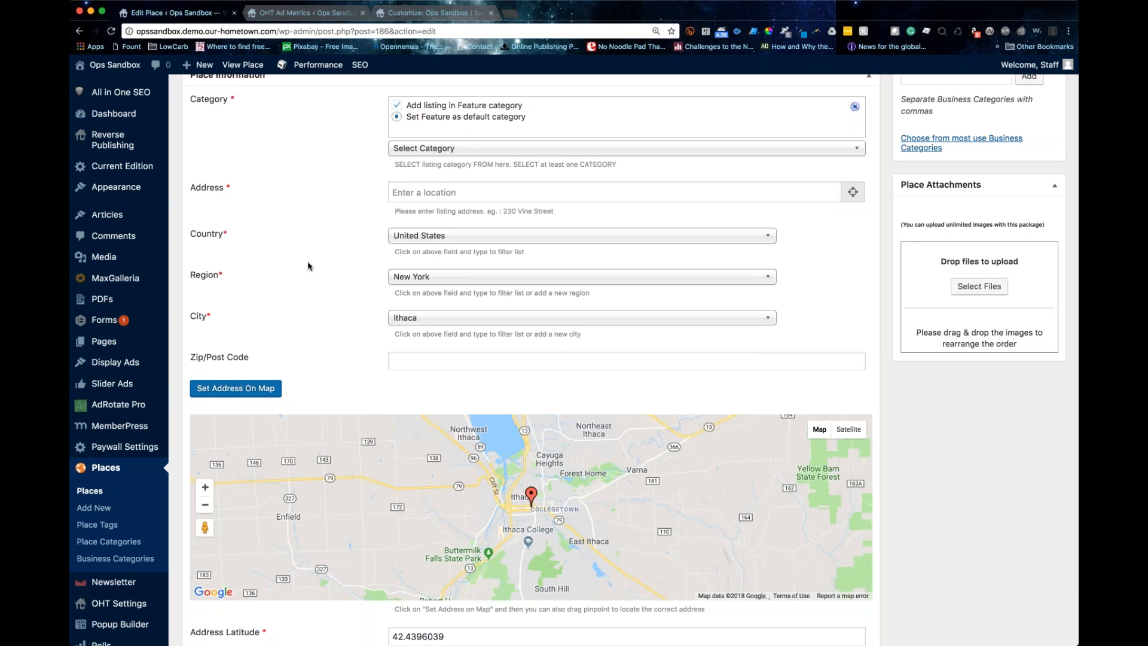
{"action": "scroll", "coordinate": [309, 266], "scroll_direction": "down", "scroll_amount": 5}
{"action": "scroll", "coordinate": [531, 359], "scroll_direction": "up", "scroll_amount": 1}
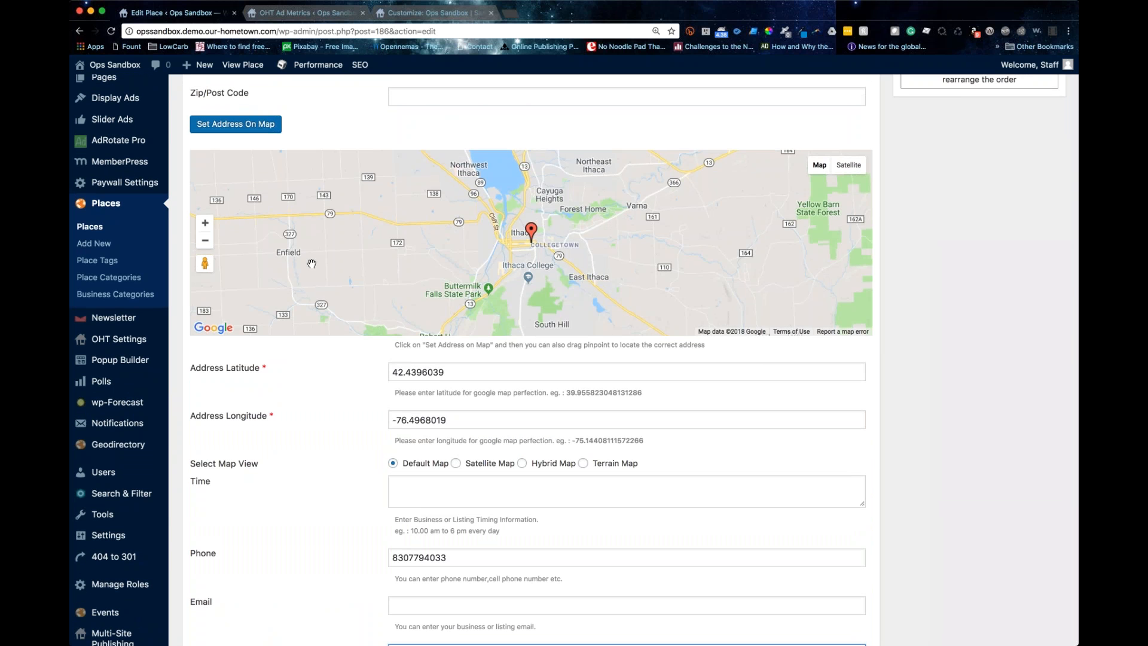
{"action": "mouse_move", "coordinate": [164, 315]}
{"action": "left_click", "coordinate": [175, 303]}
{"action": "key", "text": "Up"}
{"action": "scroll", "coordinate": [209, 265], "scroll_direction": "up", "scroll_amount": 3}
{"action": "mouse_move", "coordinate": [209, 264]}
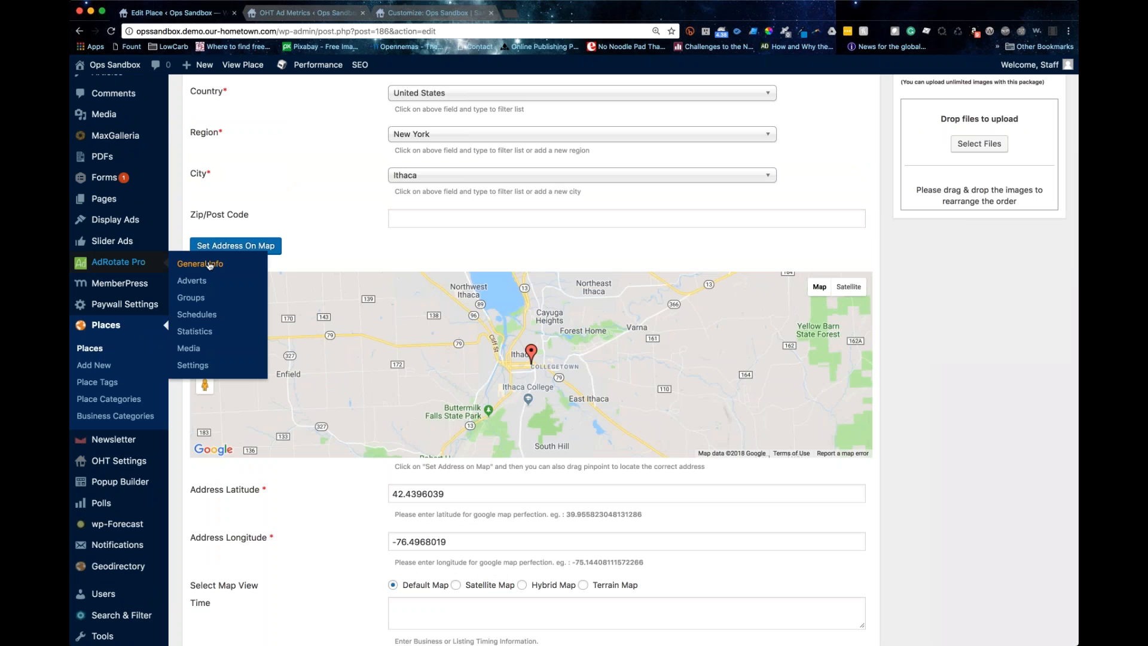
{"action": "left_click", "coordinate": [182, 282]}
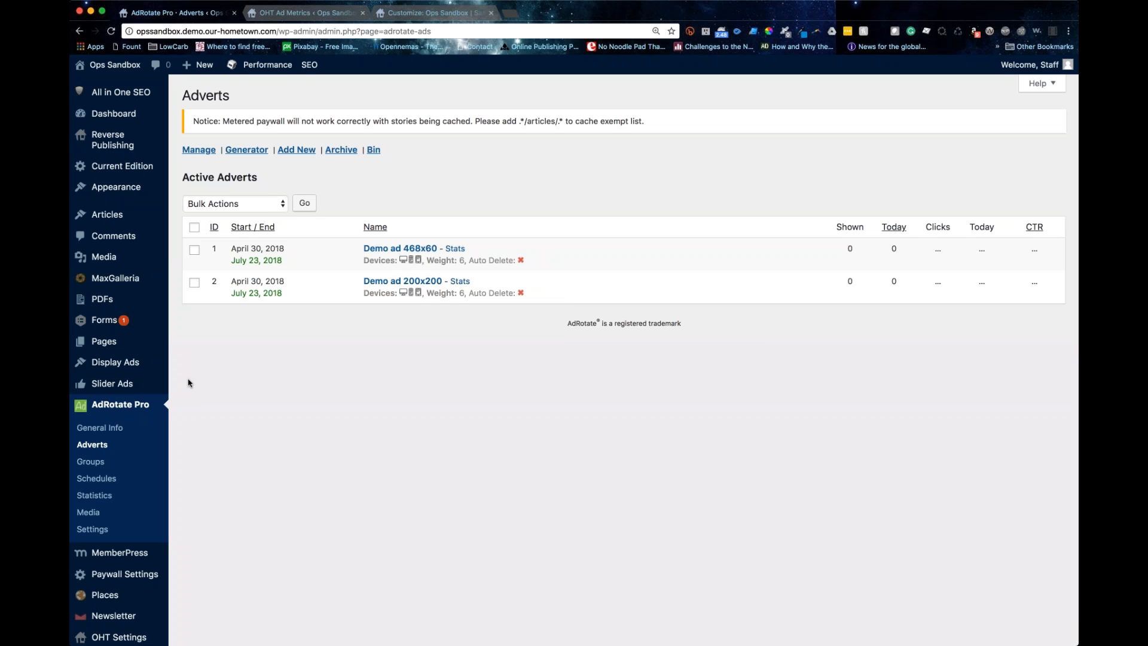
- Start a new advert in AdRotate Pro and name it Test Ad
{"action": "mouse_move", "coordinate": [161, 342]}
{"action": "left_click", "coordinate": [296, 150]}
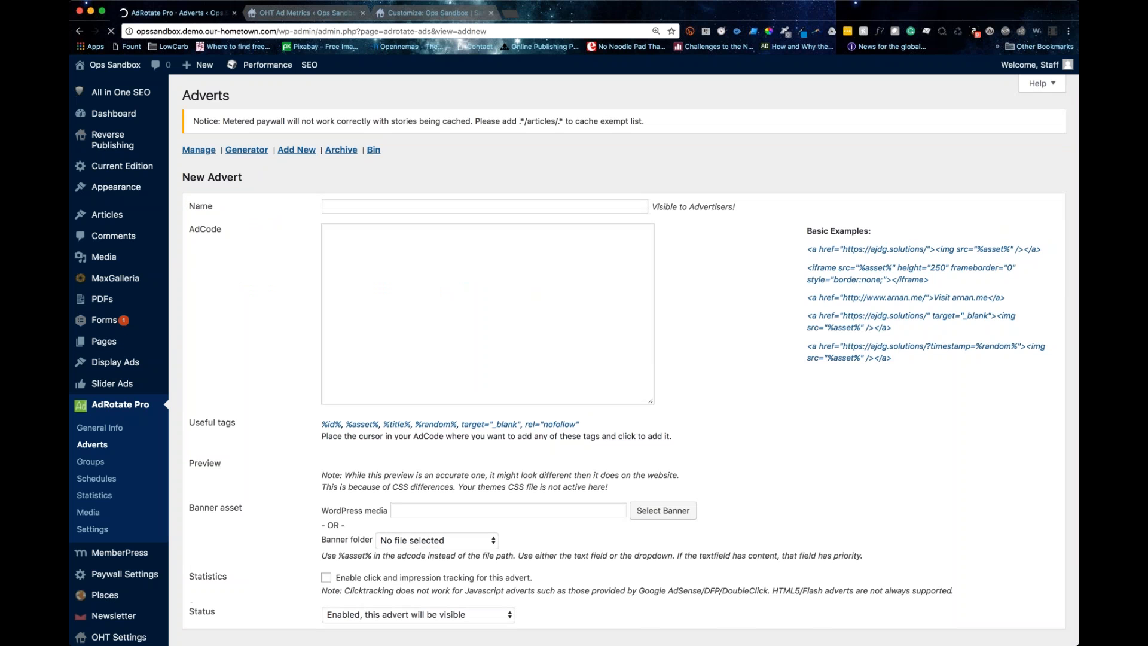
{"action": "left_click", "coordinate": [359, 210]}
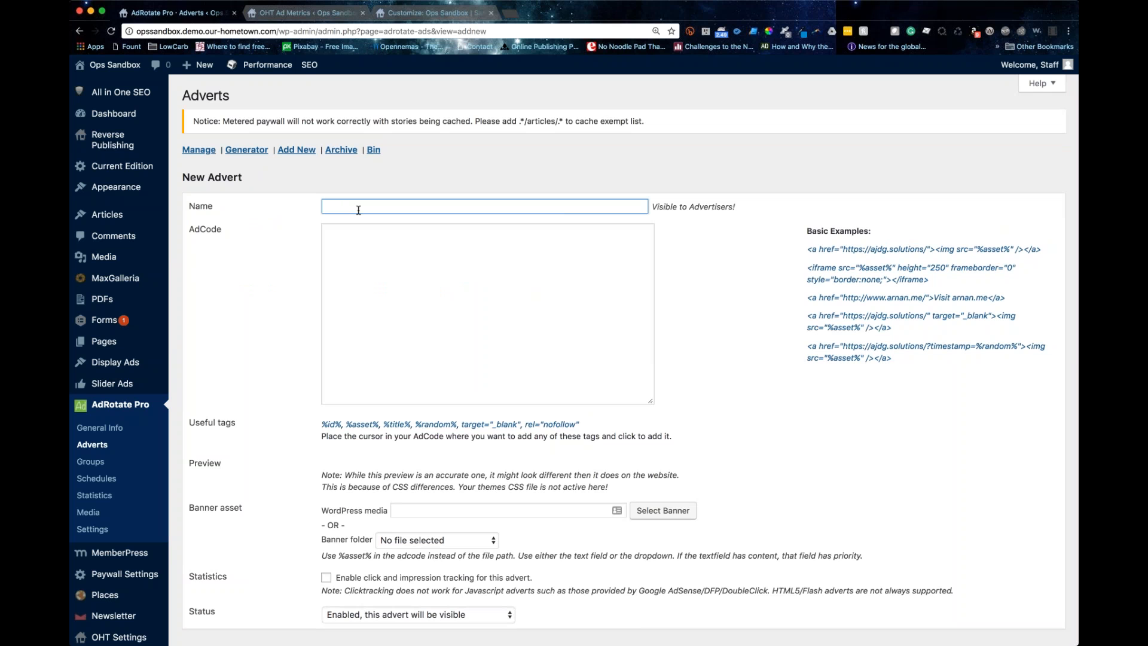
{"action": "type", "text": "Test Ad"}
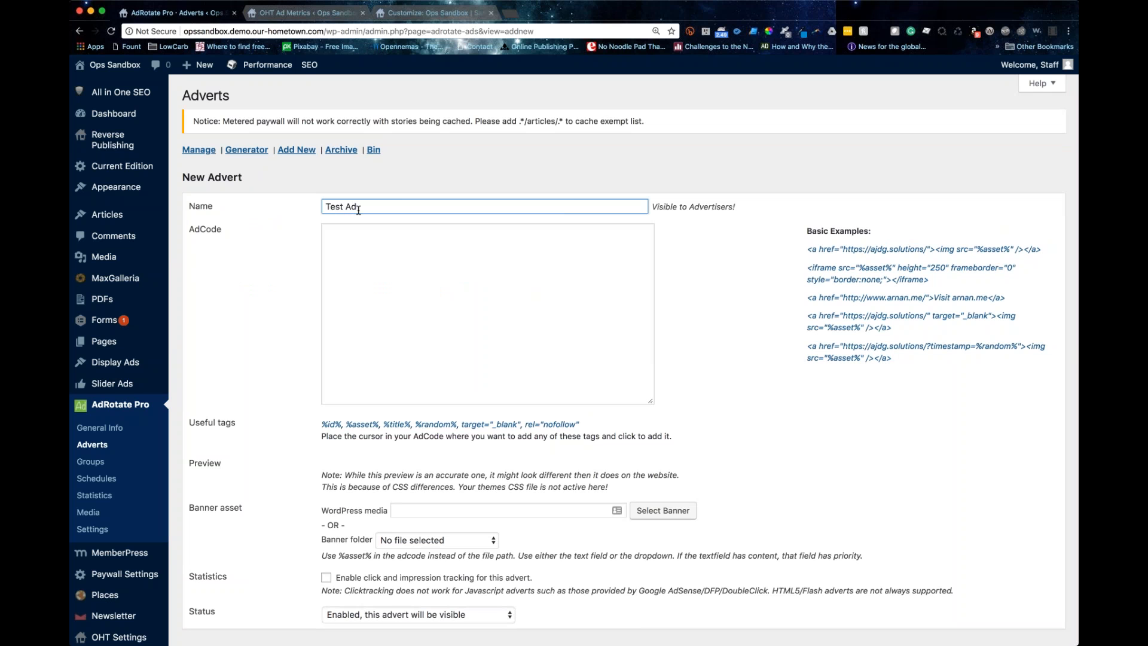
{"action": "left_click", "coordinate": [526, 289]}
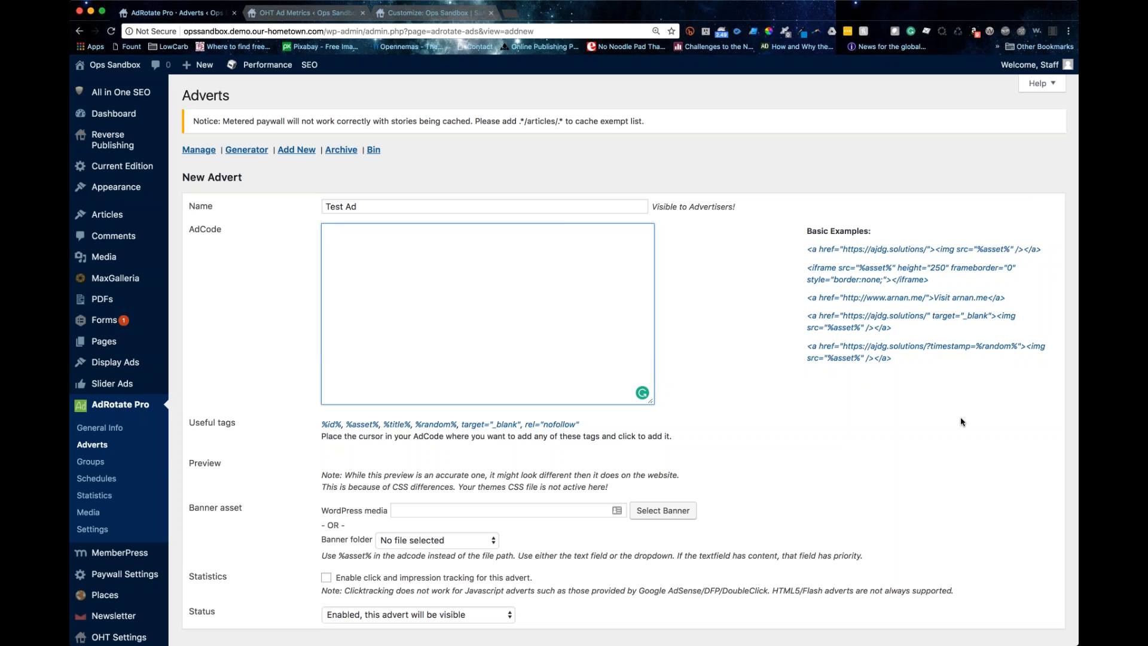
{"action": "left_click", "coordinate": [820, 250]}
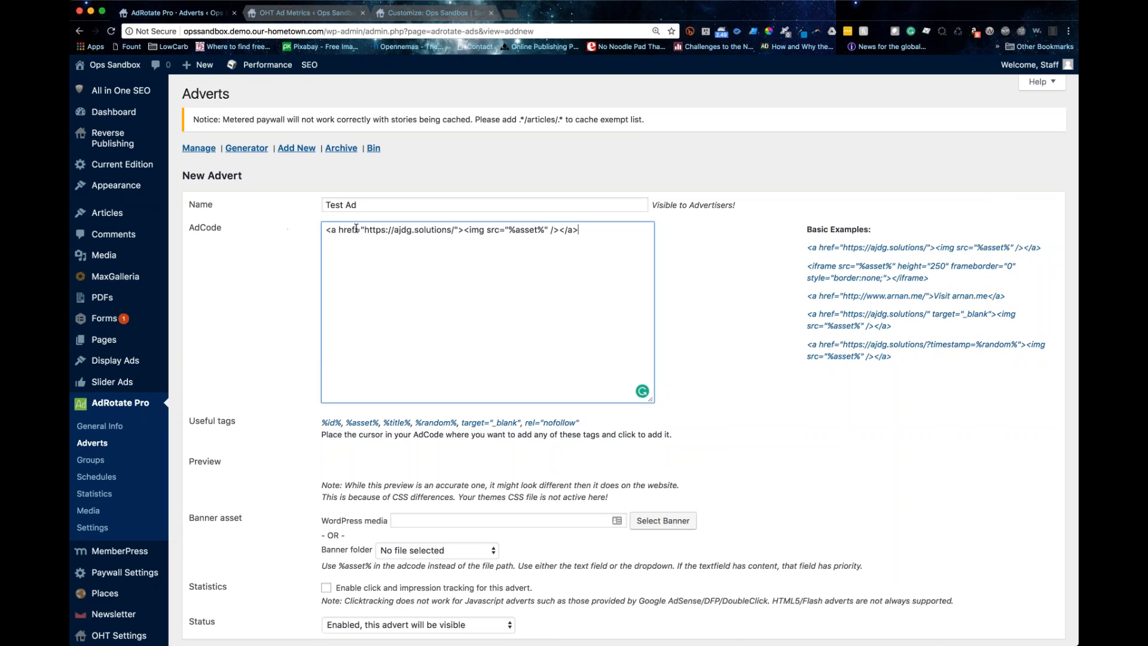
{"action": "left_click_drag", "start_coordinate": [365, 229], "coordinate": [454, 229]}
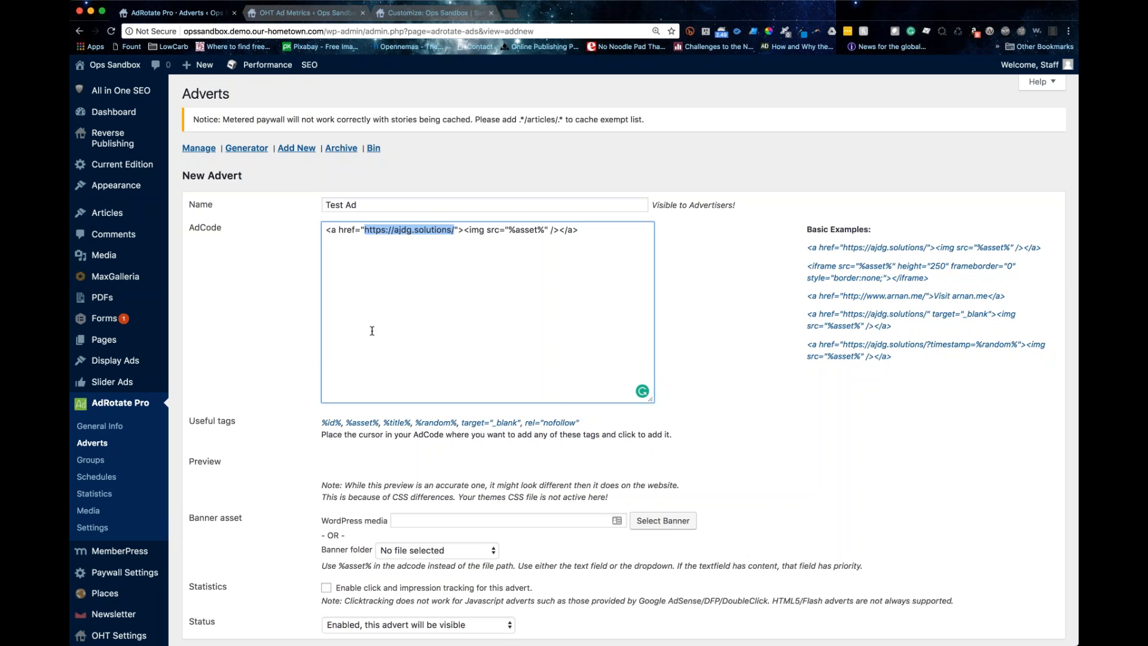
{"action": "left_click_drag", "start_coordinate": [365, 230], "coordinate": [383, 231]}
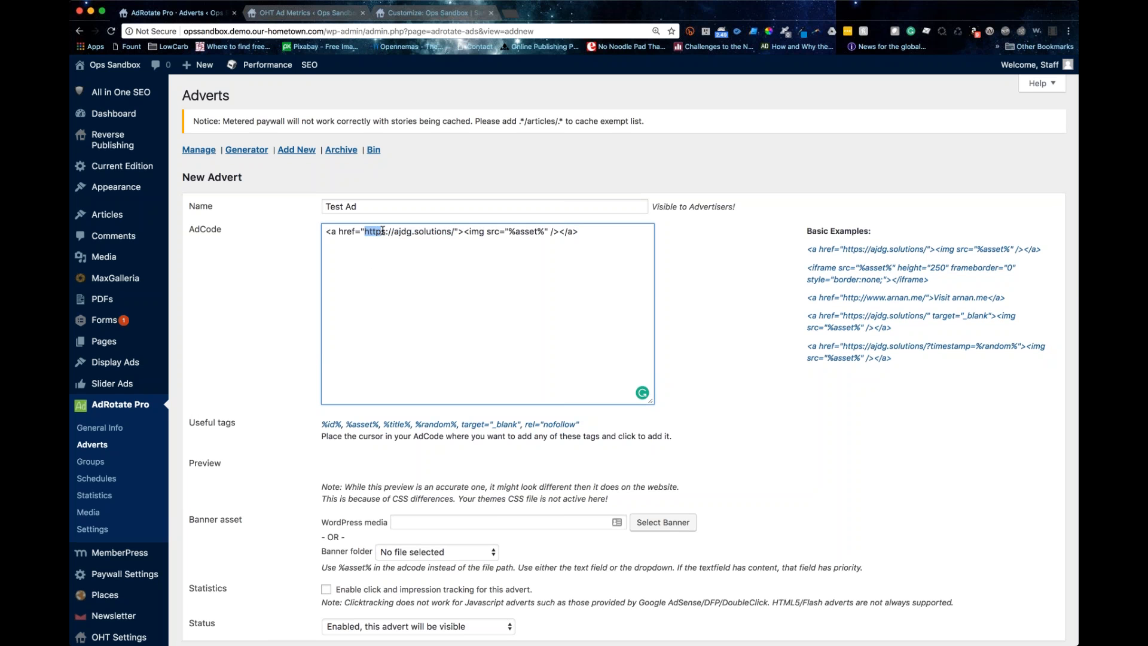
{"action": "left_click", "coordinate": [396, 233]}
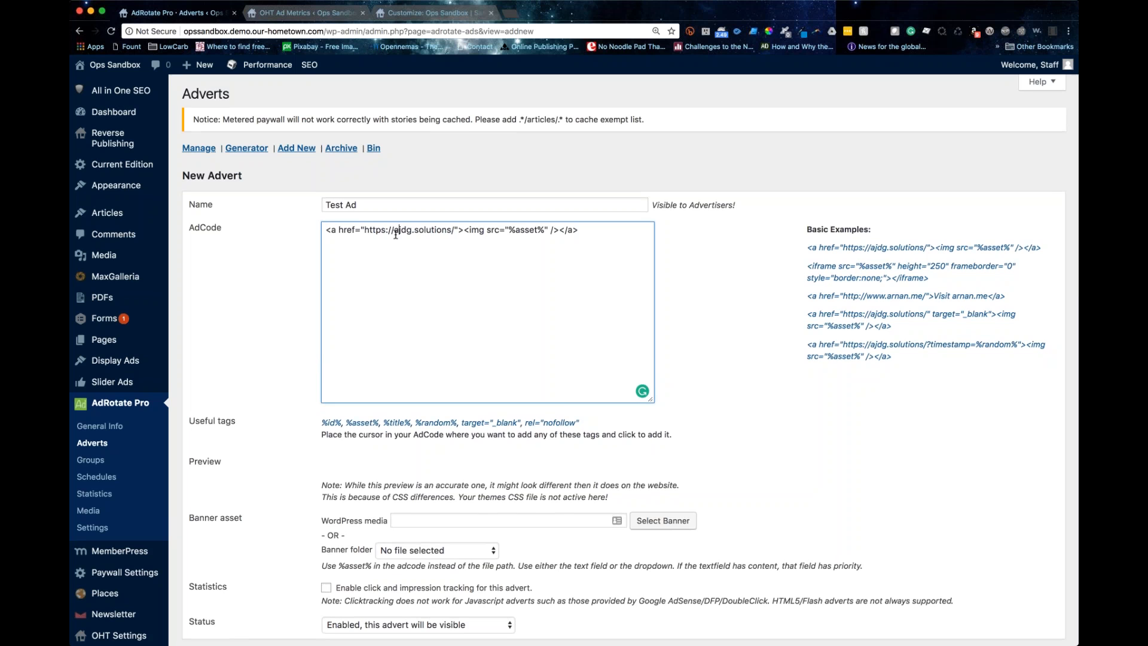
{"action": "left_click_drag", "start_coordinate": [394, 232], "coordinate": [451, 227]}
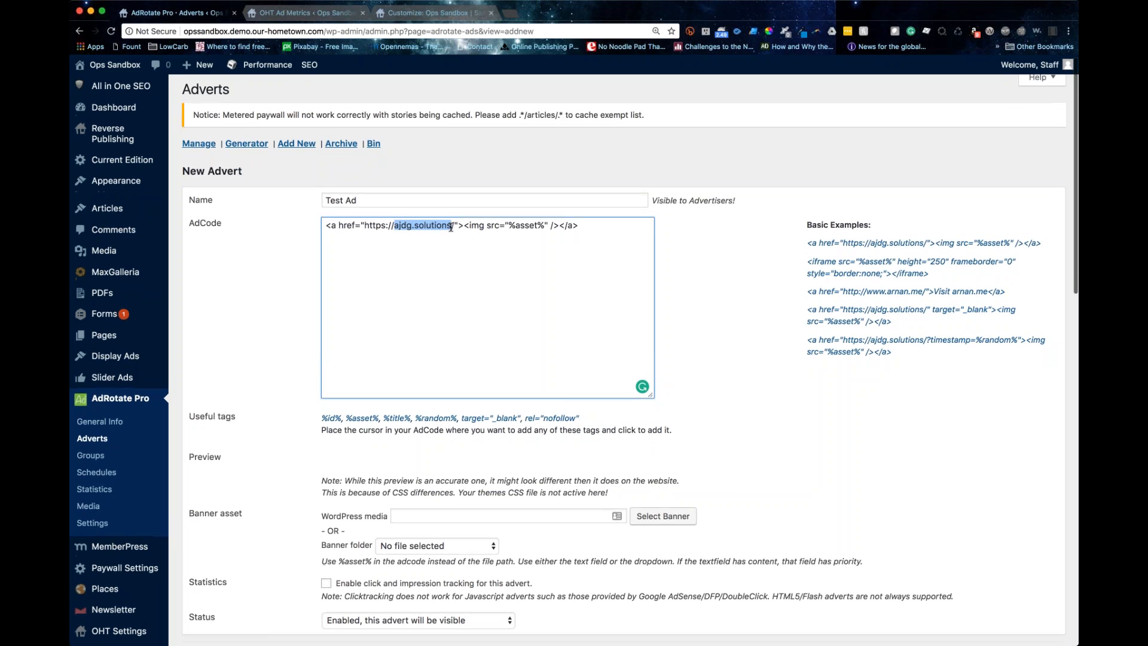
{"action": "type", "text": "google.com"}
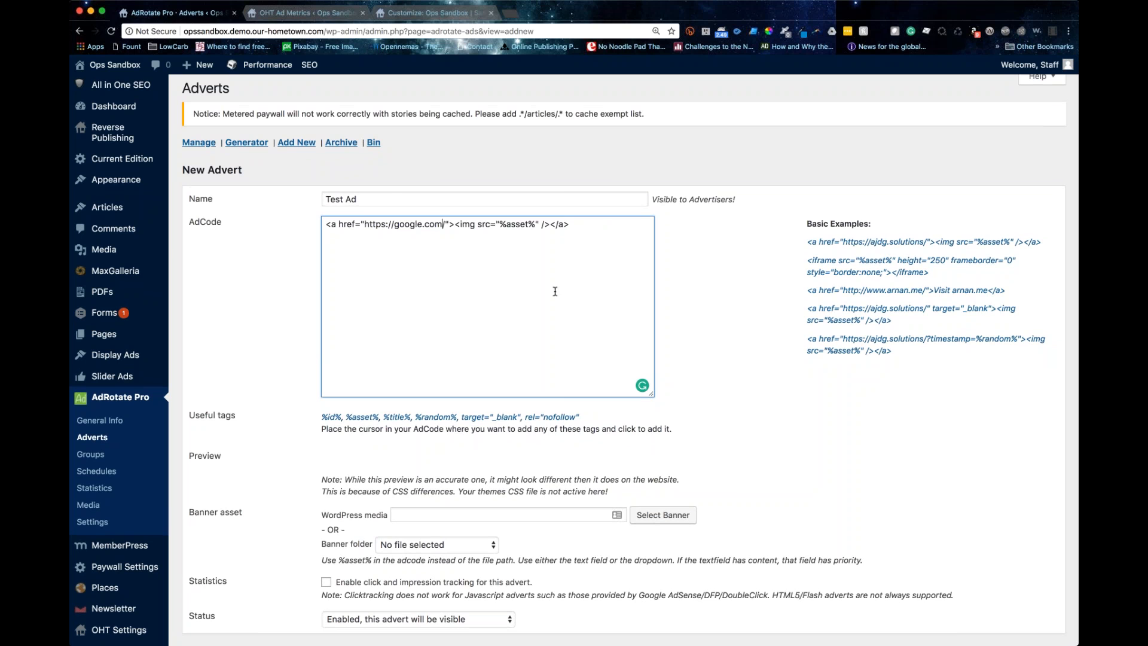
{"action": "double_click", "coordinate": [364, 228]}
{"action": "double_click", "coordinate": [446, 225]}
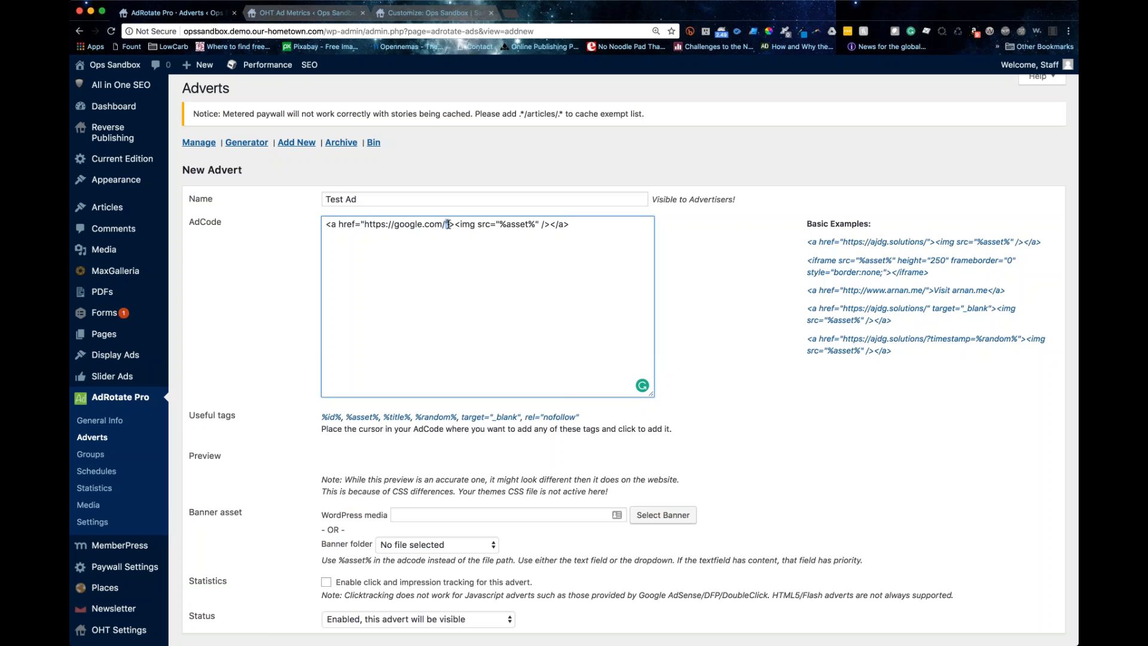
{"action": "left_click", "coordinate": [449, 331]}
- Upload the image 728x90-sample-ad-2.jpg and choose it as the banner asset of Test Ad
{"action": "scroll", "coordinate": [442, 328], "scroll_direction": "down", "scroll_amount": 3}
{"action": "scroll", "coordinate": [432, 323], "scroll_direction": "down", "scroll_amount": 5}
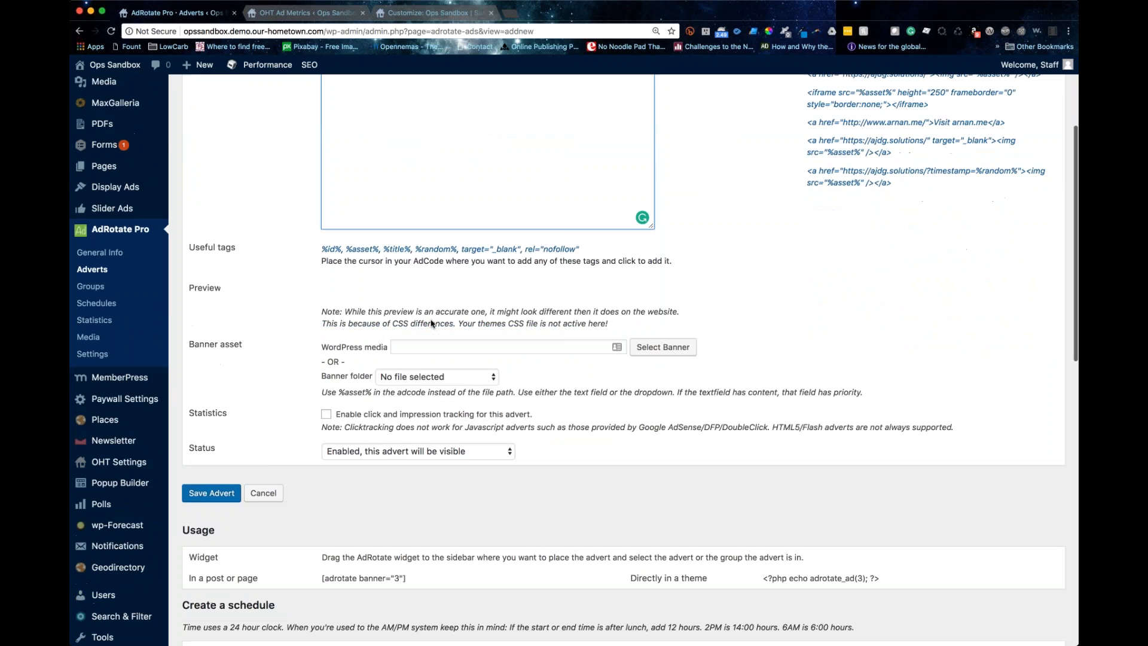
{"action": "scroll", "coordinate": [228, 298], "scroll_direction": "down", "scroll_amount": 1}
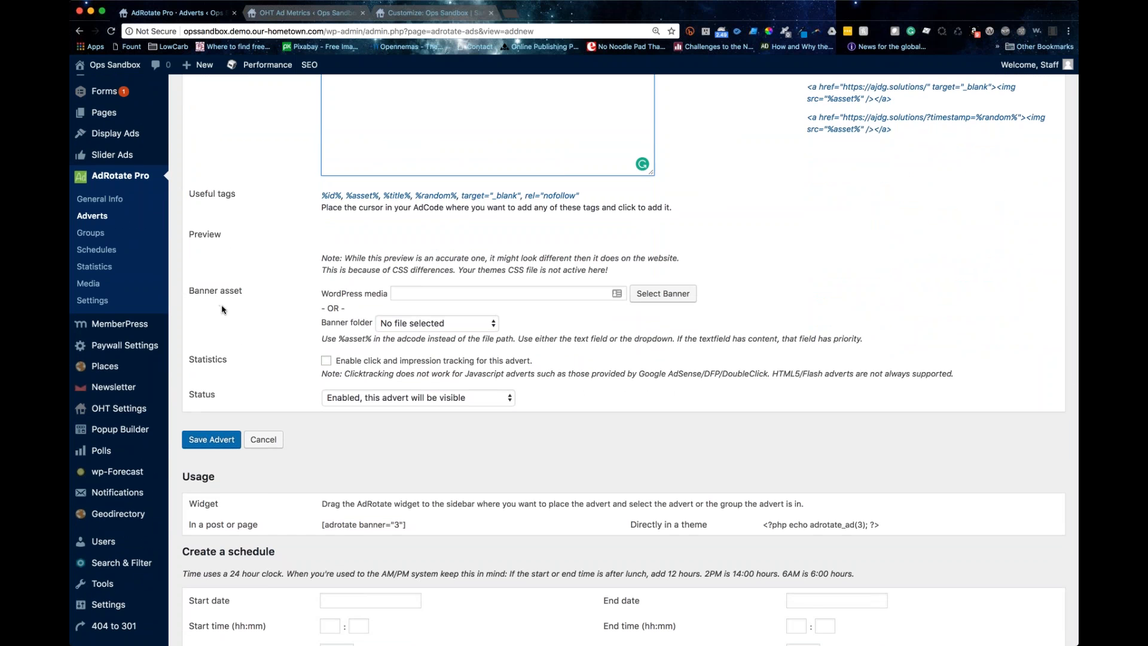
{"action": "scroll", "coordinate": [222, 309], "scroll_direction": "down", "scroll_amount": 1}
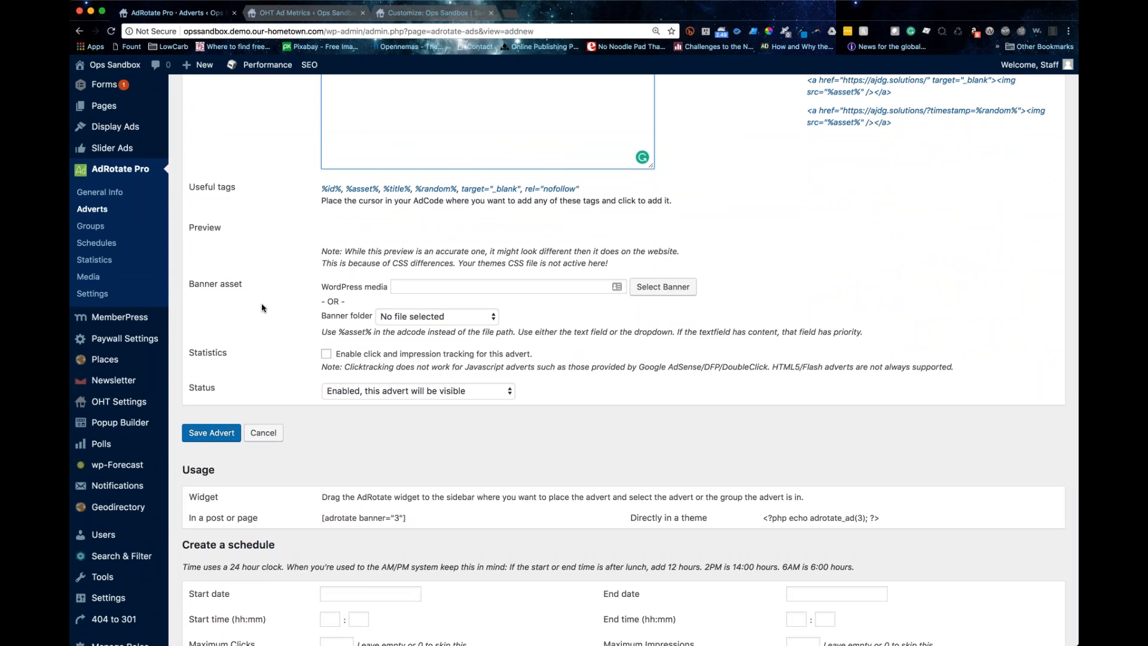
{"action": "left_click", "coordinate": [654, 294]}
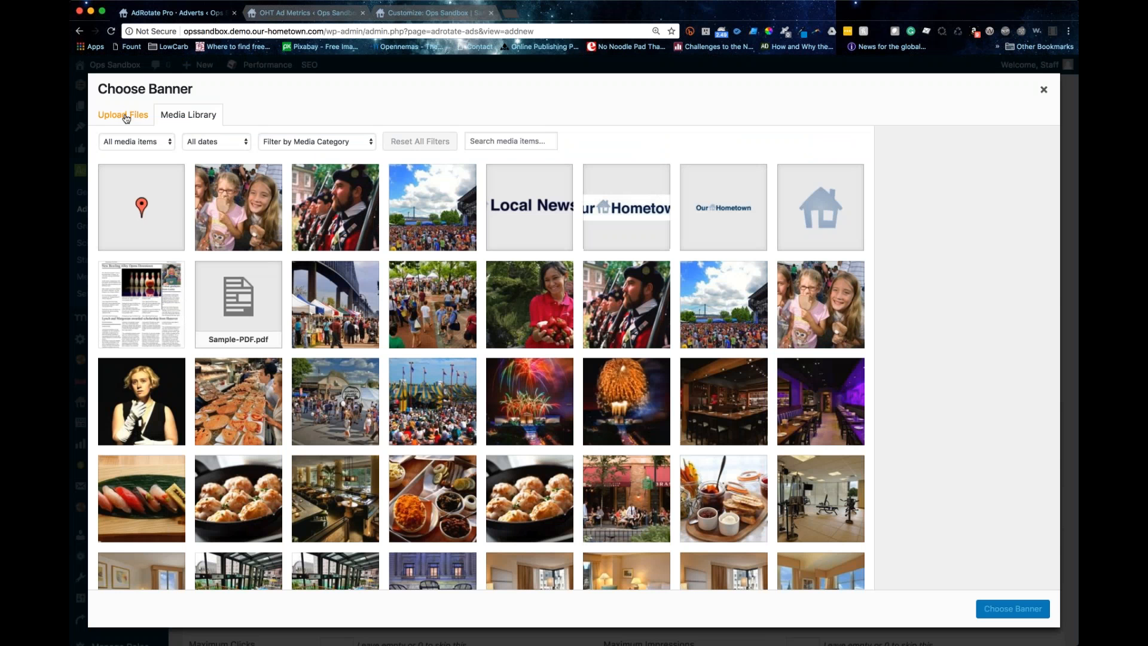
{"action": "left_click", "coordinate": [126, 117]}
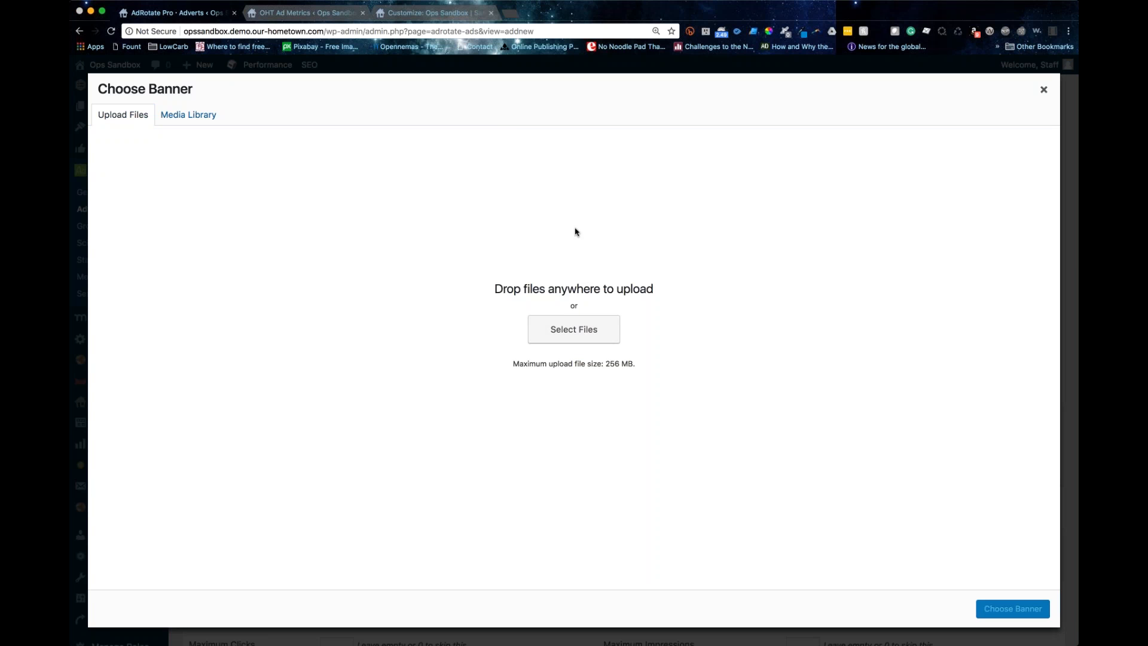
{"action": "left_click", "coordinate": [574, 329]}
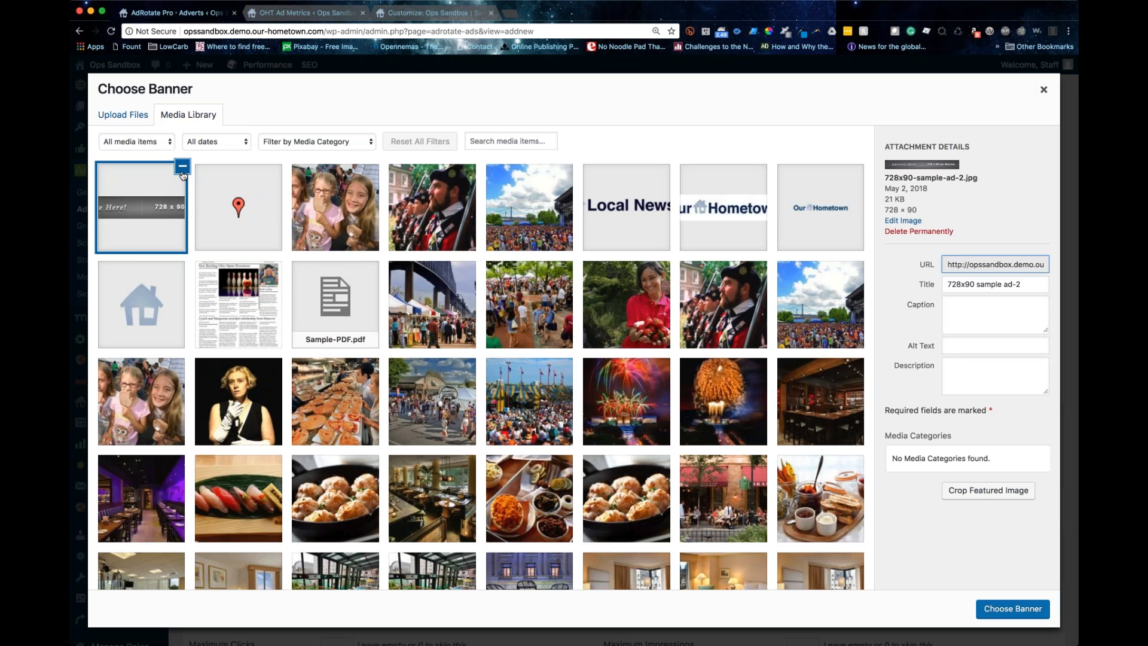
{"action": "left_click", "coordinate": [993, 615]}
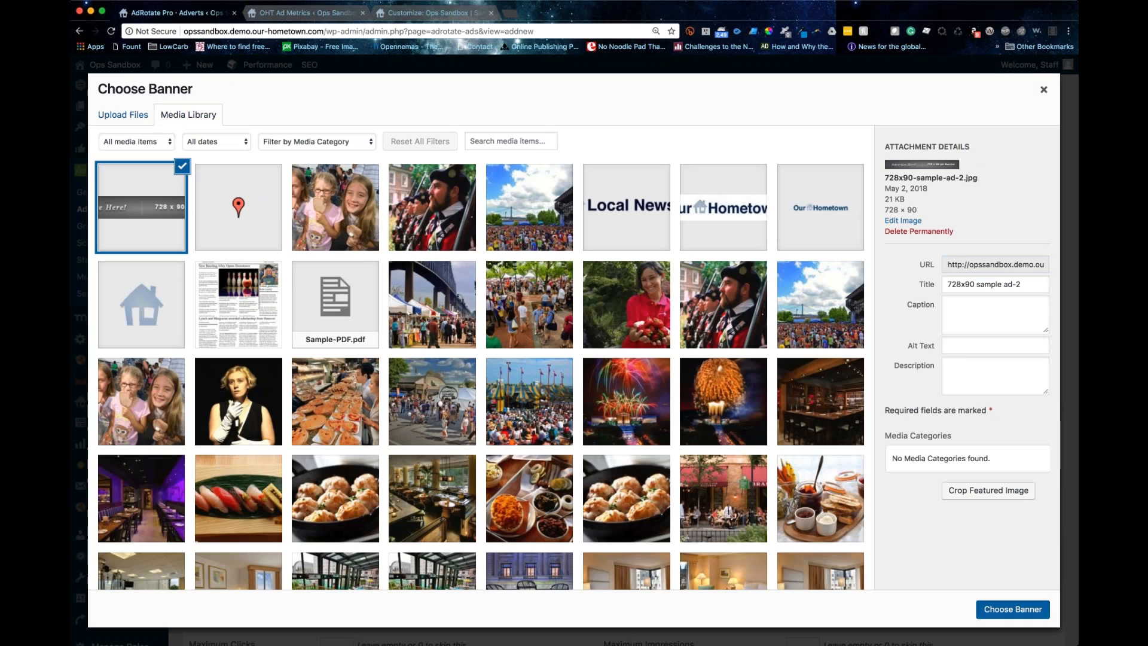
{"action": "scroll", "coordinate": [380, 207], "scroll_direction": "up", "scroll_amount": 5}
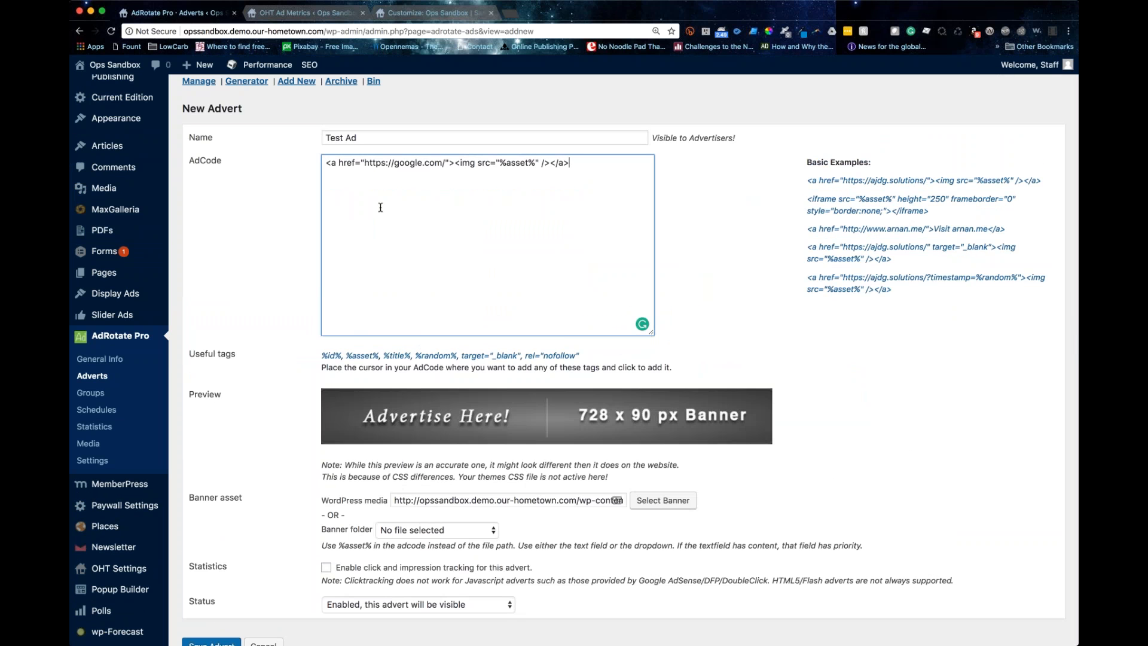
- Enable click and impression tracking for the Test Ad advert and bring its schedule settings into view
{"action": "scroll", "coordinate": [772, 235], "scroll_direction": "down", "scroll_amount": 3}
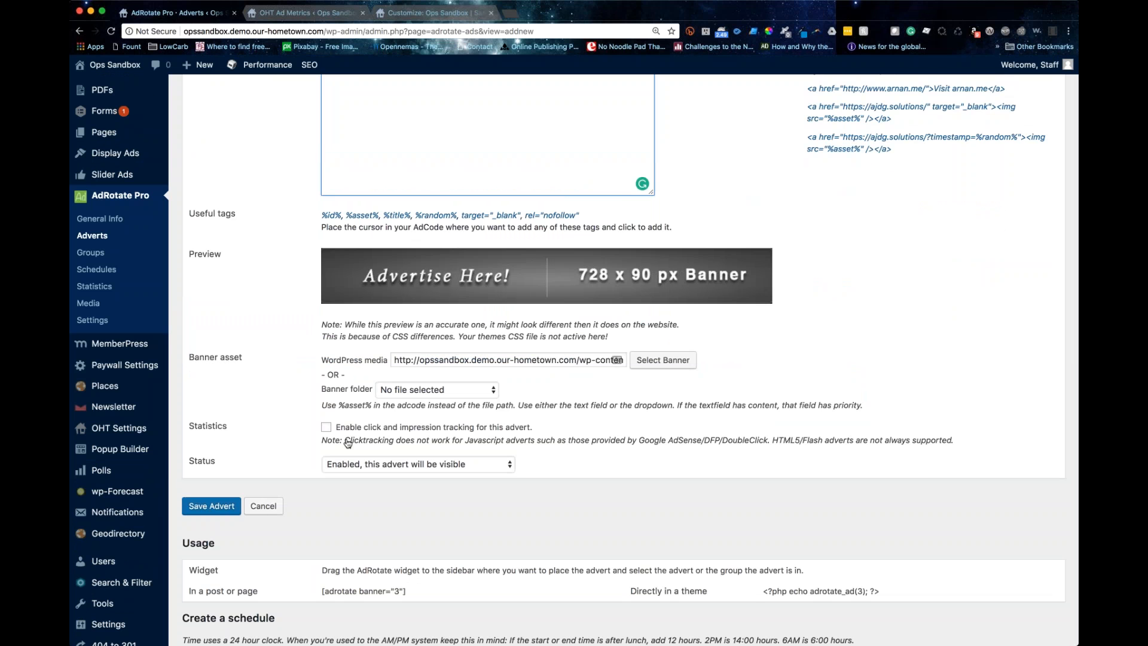
{"action": "scroll", "coordinate": [346, 440], "scroll_direction": "down", "scroll_amount": 2}
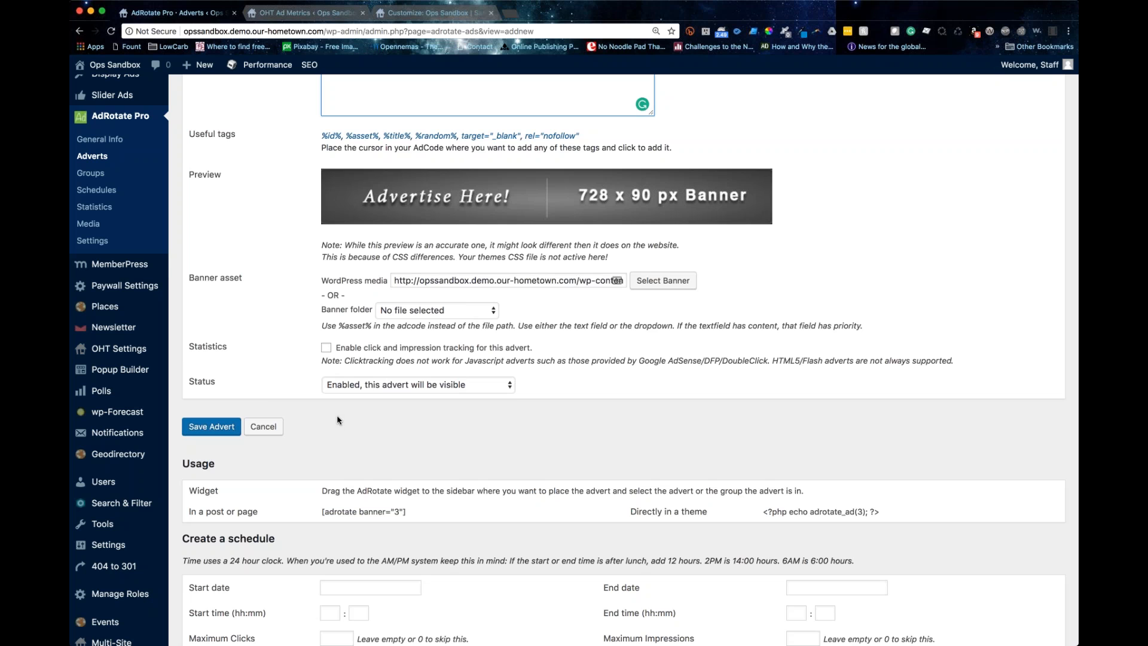
{"action": "left_click", "coordinate": [326, 348]}
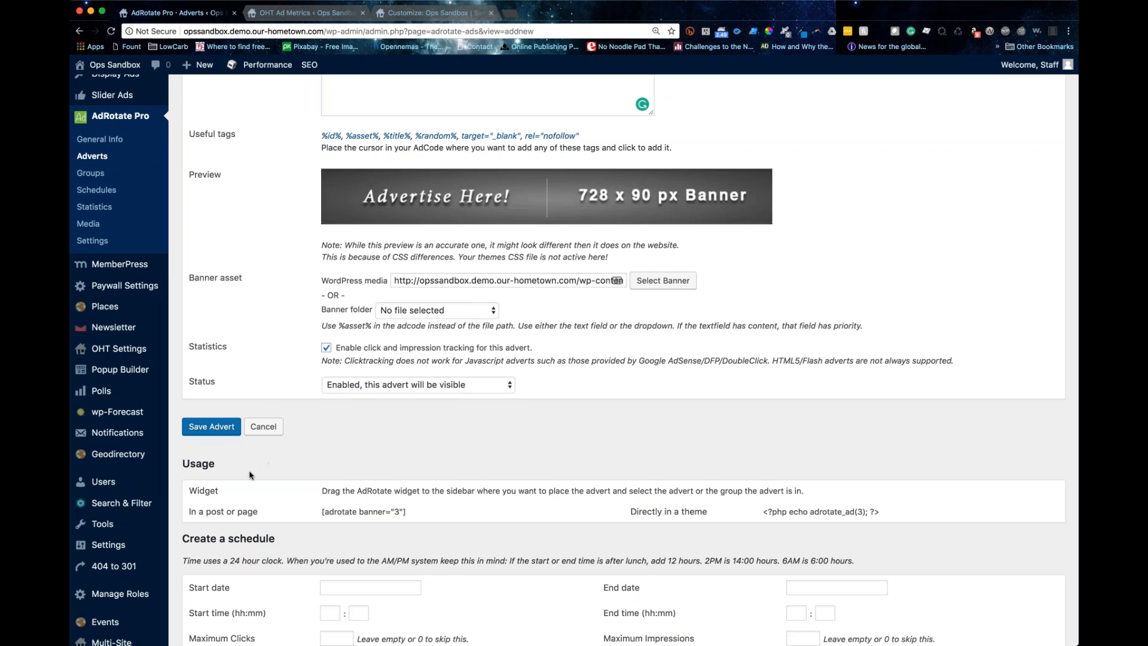
{"action": "scroll", "coordinate": [250, 476], "scroll_direction": "down", "scroll_amount": 3}
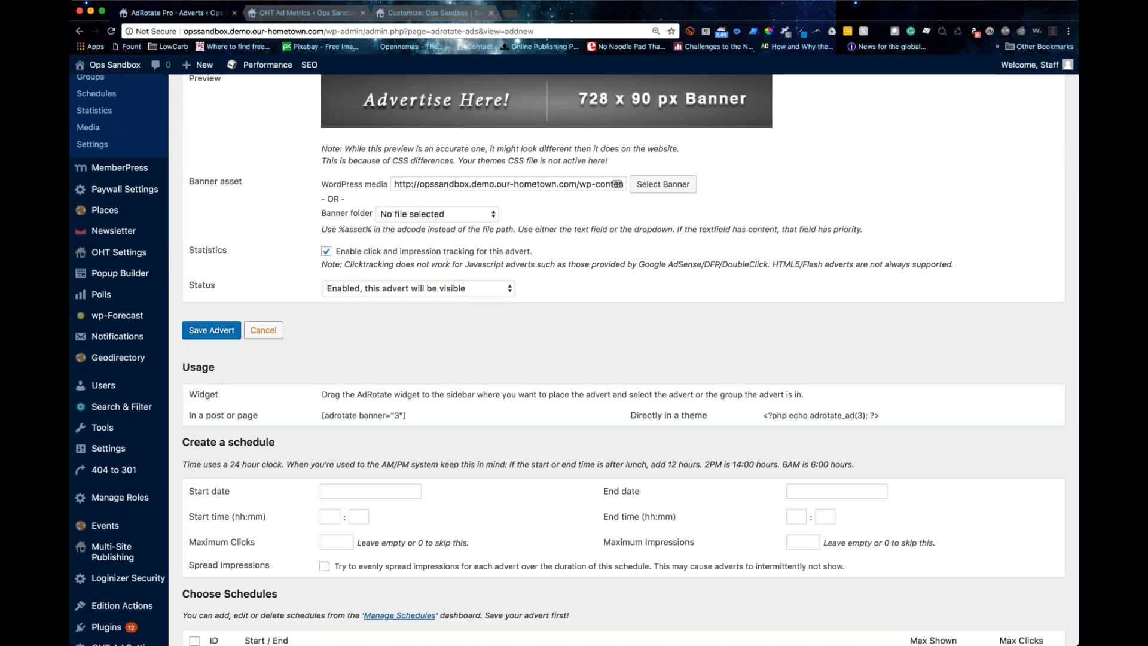
- Save the advert, reopen Test Ad and set its status to "Enabled, this advert will be visible"
{"action": "left_click", "coordinate": [203, 332]}
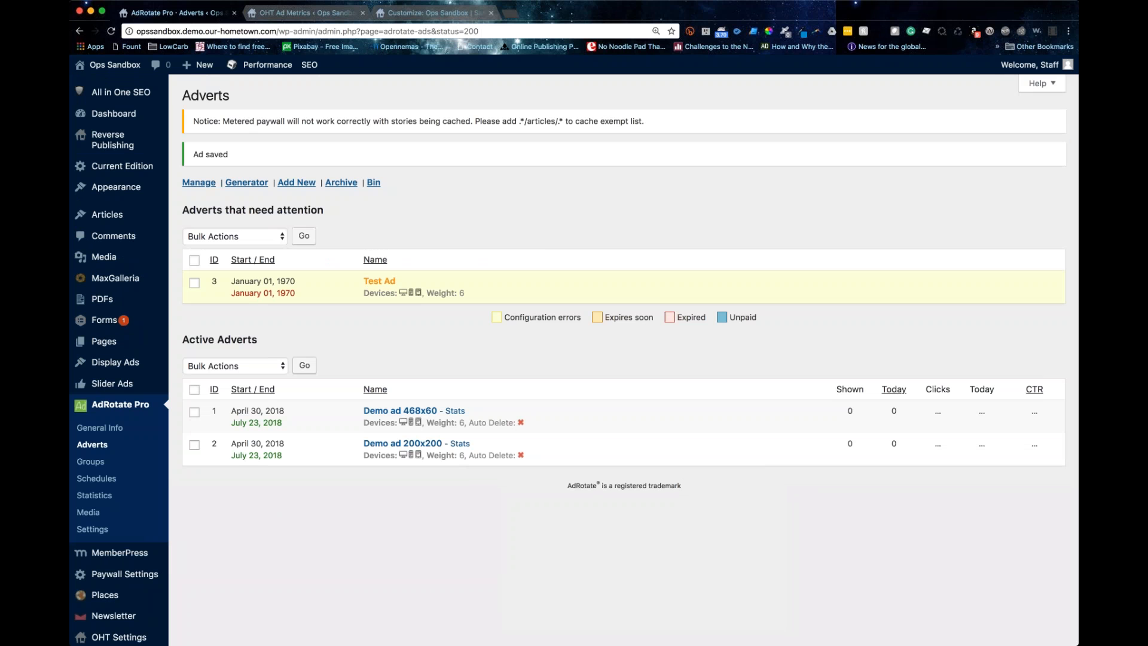
{"action": "left_click", "coordinate": [379, 280]}
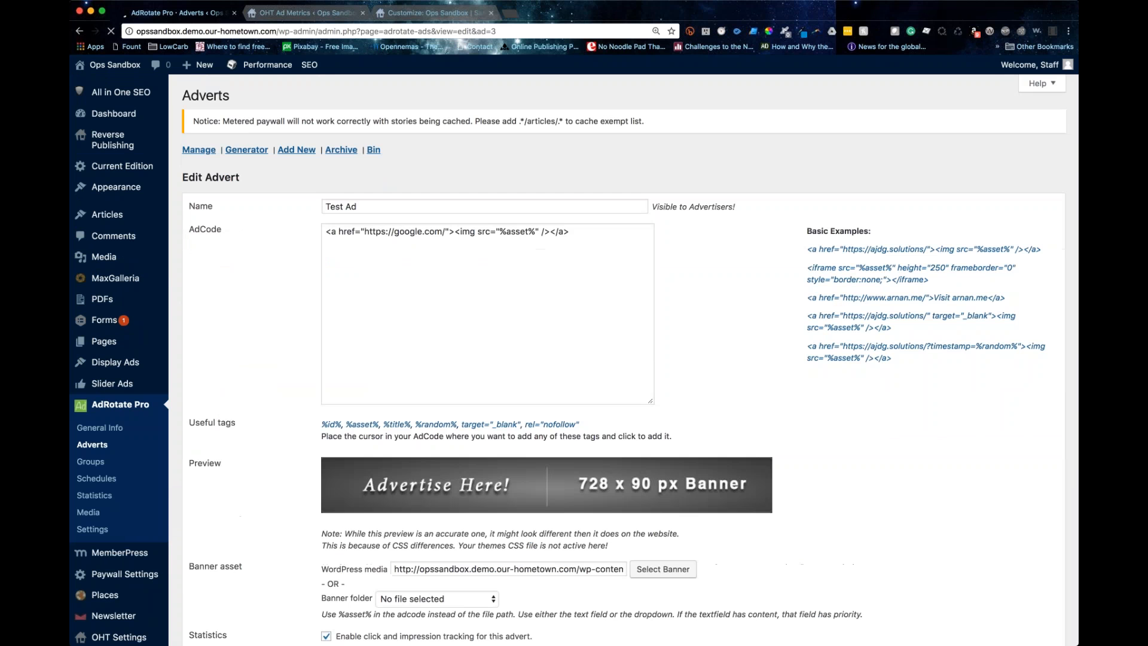
{"action": "scroll", "coordinate": [387, 520], "scroll_direction": "down", "scroll_amount": 5}
{"action": "scroll", "coordinate": [191, 271], "scroll_direction": "down", "scroll_amount": 5}
{"action": "left_click_drag", "start_coordinate": [191, 271], "coordinate": [211, 272]}
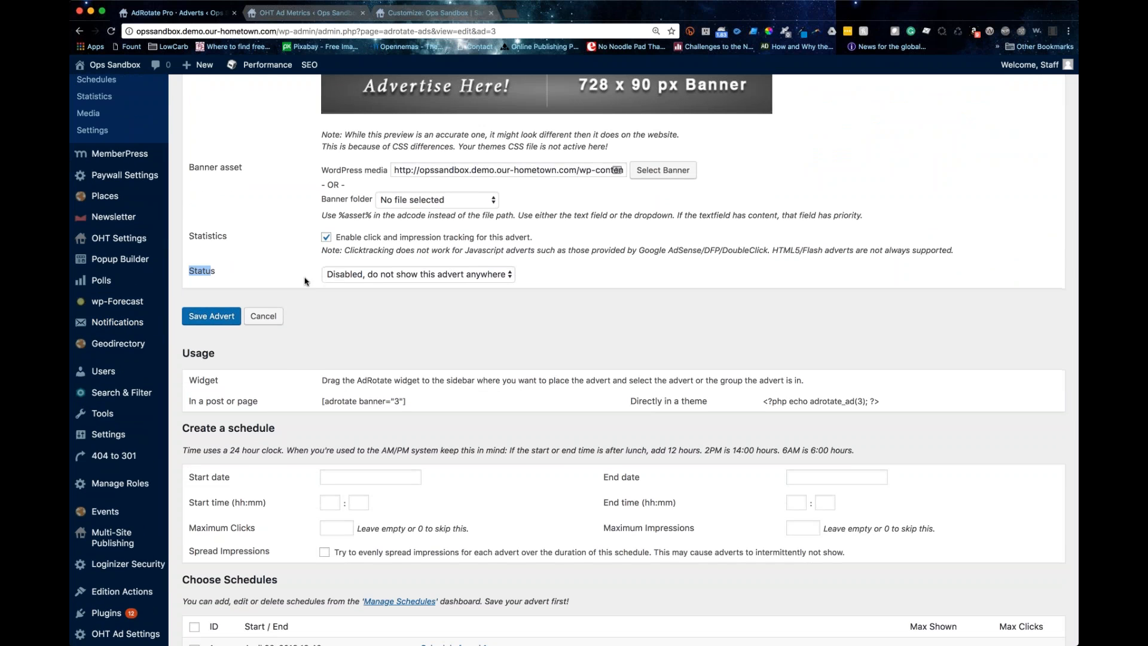
{"action": "left_click", "coordinate": [275, 283]}
{"action": "scroll", "coordinate": [275, 283], "scroll_direction": "up", "scroll_amount": 1}
{"action": "scroll", "coordinate": [275, 283], "scroll_direction": "down", "scroll_amount": 1}
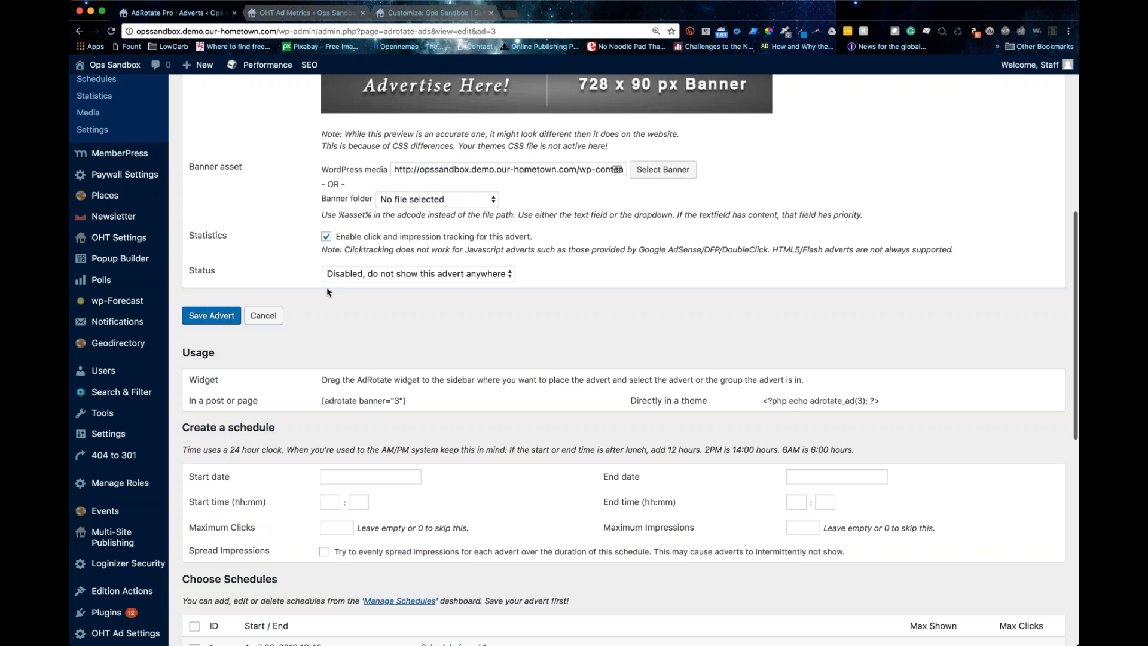
{"action": "left_click", "coordinate": [369, 273]}
{"action": "left_click", "coordinate": [368, 260]}
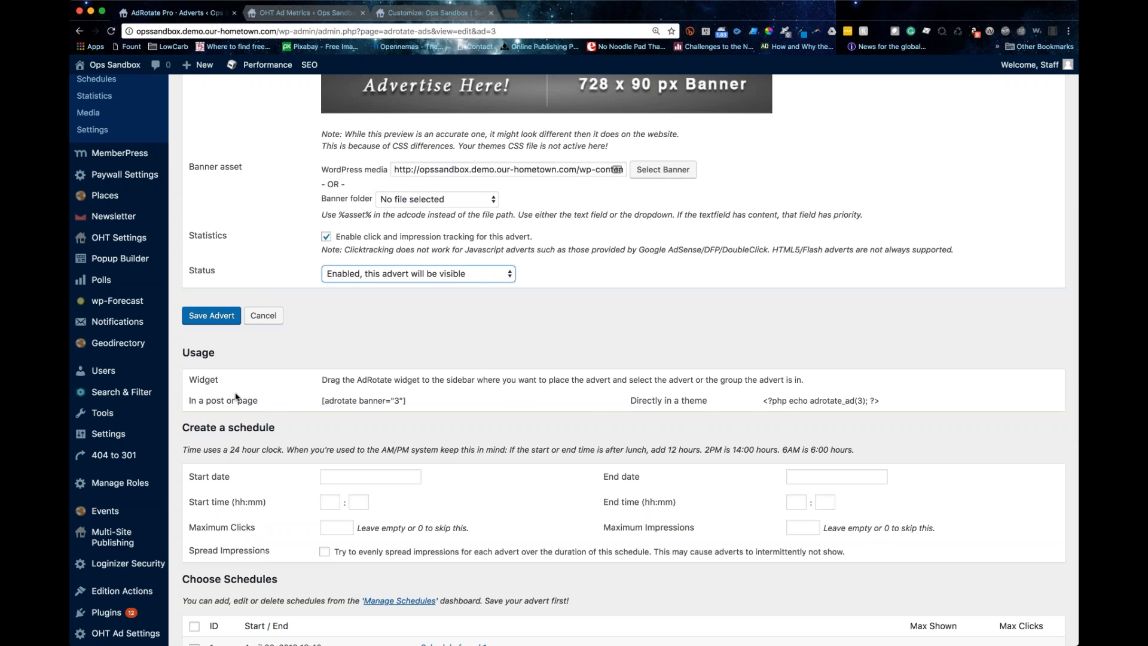
- Create a schedule for Test Ad with start date 01-05-2018 and end date 02-01-2030
{"action": "scroll", "coordinate": [239, 398], "scroll_direction": "down", "scroll_amount": 3}
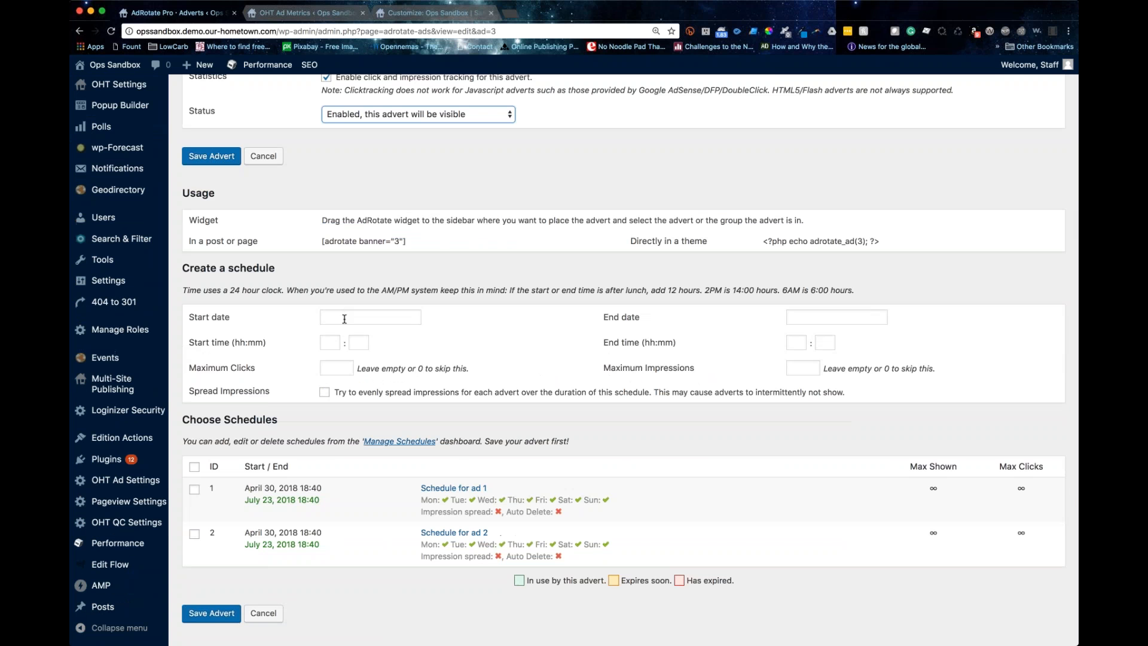
{"action": "left_click", "coordinate": [344, 319]}
{"action": "scroll", "coordinate": [352, 390], "scroll_direction": "down", "scroll_amount": 1}
{"action": "left_click", "coordinate": [351, 387]}
{"action": "left_click", "coordinate": [801, 311]}
{"action": "scroll", "coordinate": [921, 346], "scroll_direction": "down", "scroll_amount": 1}
{"action": "left_click", "coordinate": [921, 343]}
{"action": "left_click", "coordinate": [921, 343]}
{"action": "left_click", "coordinate": [921, 343]}
{"action": "left_click", "coordinate": [921, 343]}
{"action": "left_click", "coordinate": [921, 343]}
{"action": "left_click", "coordinate": [921, 343]}
{"action": "left_click", "coordinate": [921, 343]}
{"action": "left_click", "coordinate": [921, 343]}
{"action": "left_click", "coordinate": [836, 378]}
{"action": "left_click", "coordinate": [848, 303]}
{"action": "key", "text": "BackSpace"}
{"action": "key", "text": "BackSpace"}
{"action": "type", "text": "30"}
{"action": "left_click", "coordinate": [930, 312]}
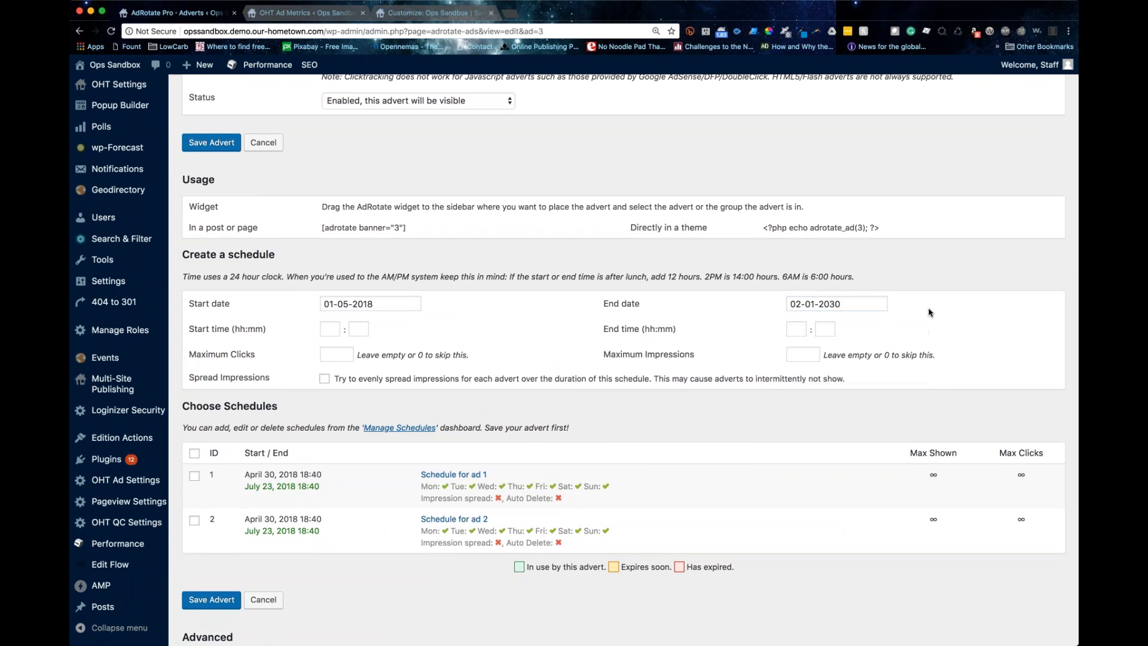
- Leave the existing schedules unselected and save Test Ad with its newly created schedule
{"action": "scroll", "coordinate": [930, 312], "scroll_direction": "down", "scroll_amount": 1}
{"action": "scroll", "coordinate": [454, 493], "scroll_direction": "down", "scroll_amount": 2}
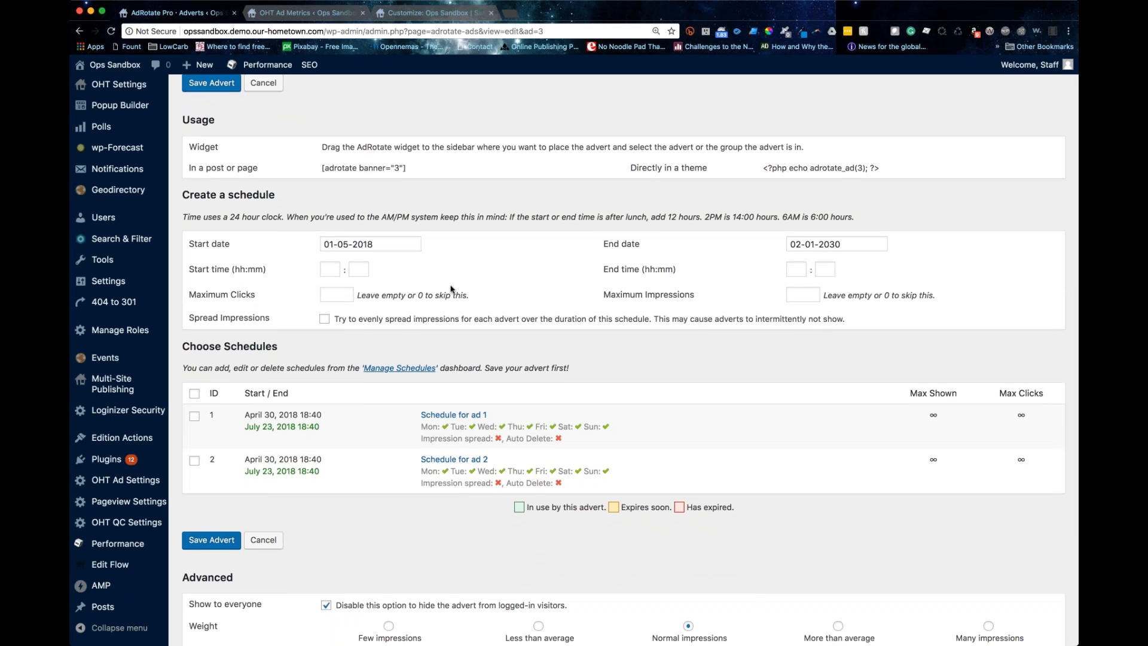
{"action": "left_click", "coordinate": [195, 461]}
{"action": "left_click", "coordinate": [195, 460]}
{"action": "scroll", "coordinate": [292, 592], "scroll_direction": "down", "scroll_amount": 5}
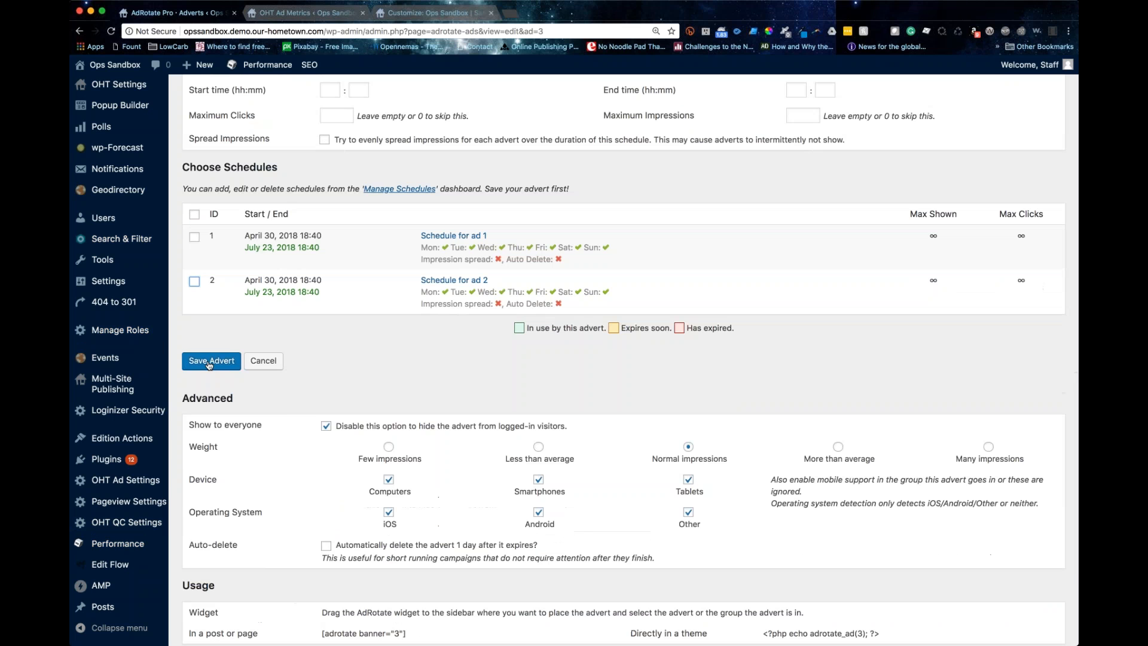
{"action": "left_click", "coordinate": [203, 365]}
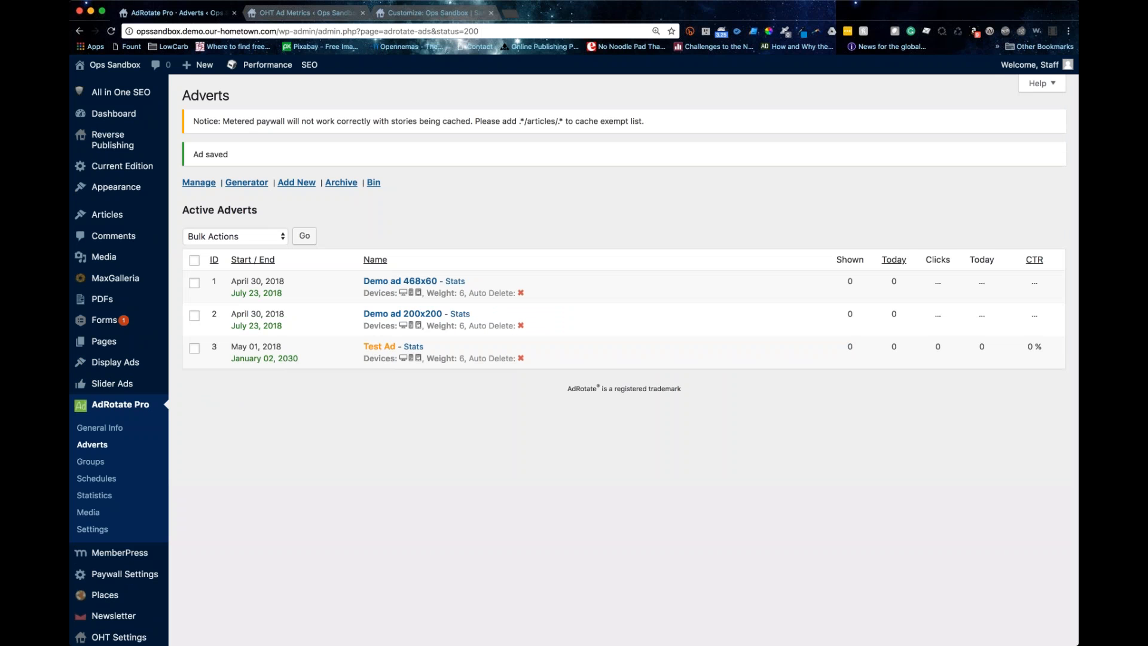
- Reopen Test Ad and try excluding smartphones from its advanced device settings, then allow them again
{"action": "scroll", "coordinate": [379, 346], "scroll_direction": "down", "scroll_amount": 1}
{"action": "left_click", "coordinate": [379, 343]}
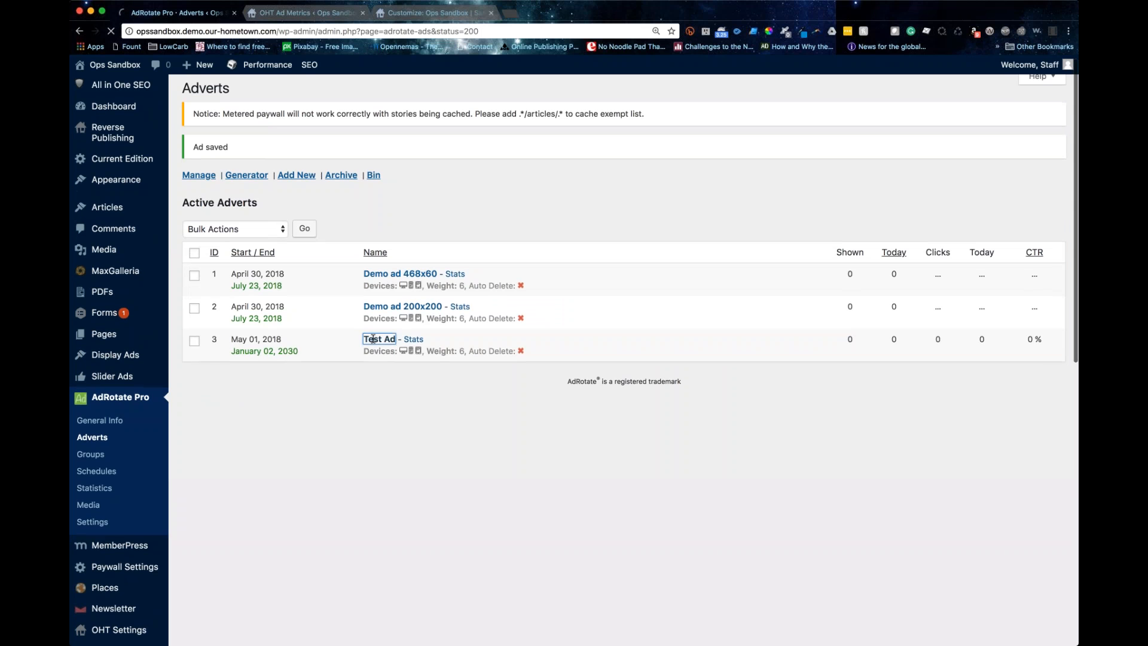
{"action": "scroll", "coordinate": [363, 350], "scroll_direction": "down", "scroll_amount": 20}
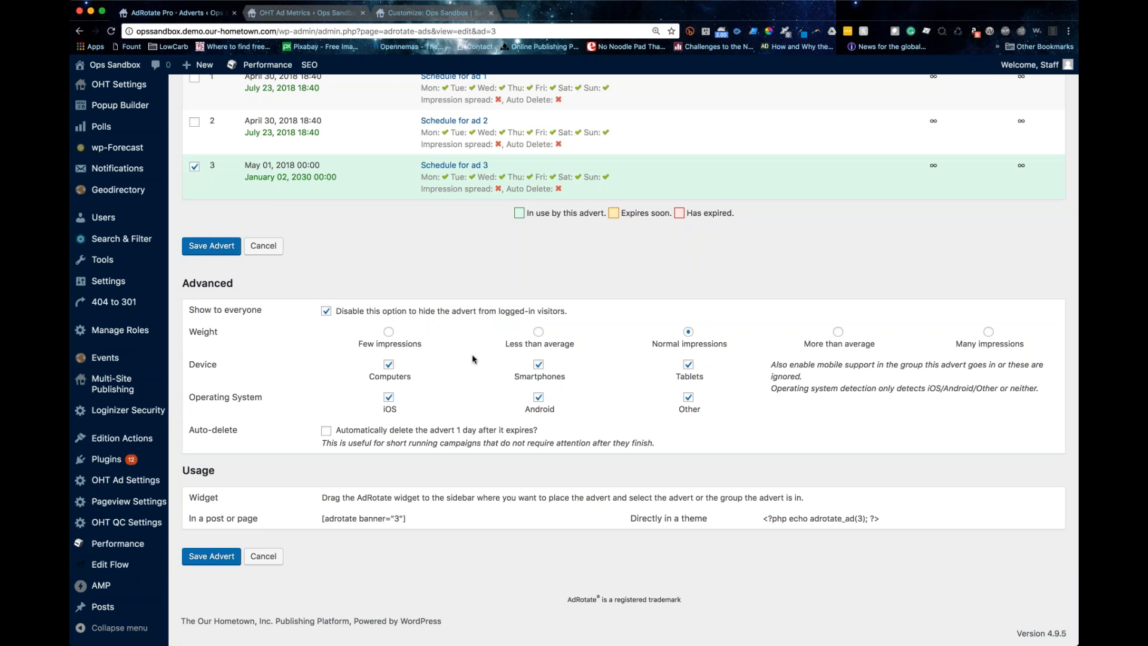
{"action": "left_click", "coordinate": [538, 364]}
{"action": "scroll", "coordinate": [592, 575], "scroll_direction": "up", "scroll_amount": 1}
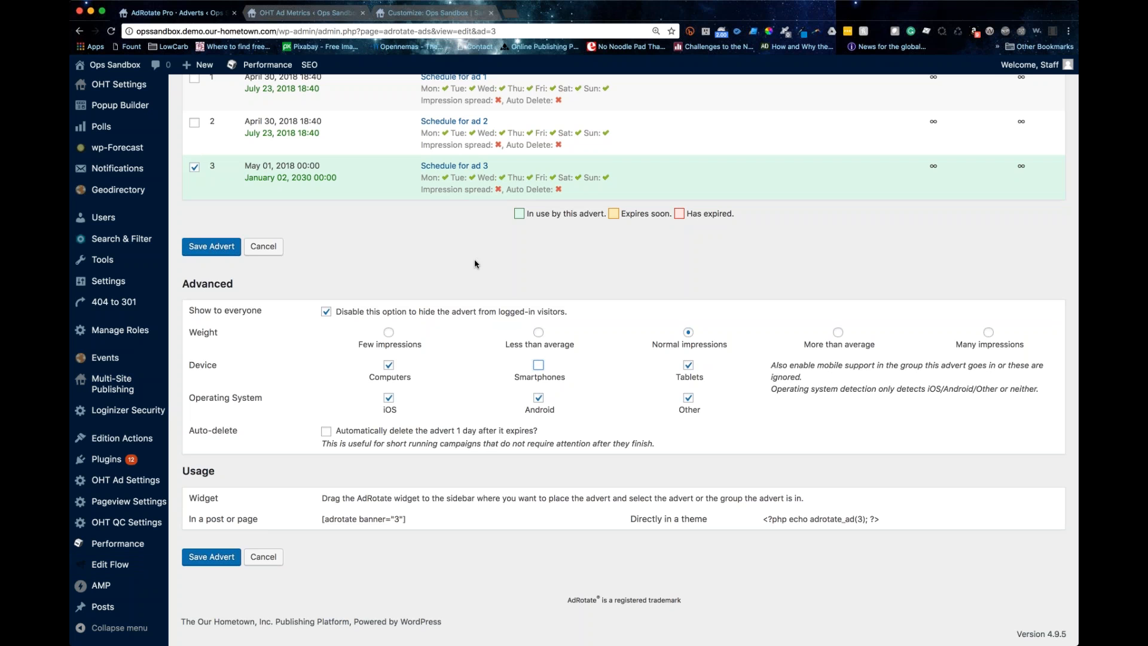
{"action": "left_click", "coordinate": [537, 365]}
{"action": "scroll", "coordinate": [535, 365], "scroll_direction": "down", "scroll_amount": 1}
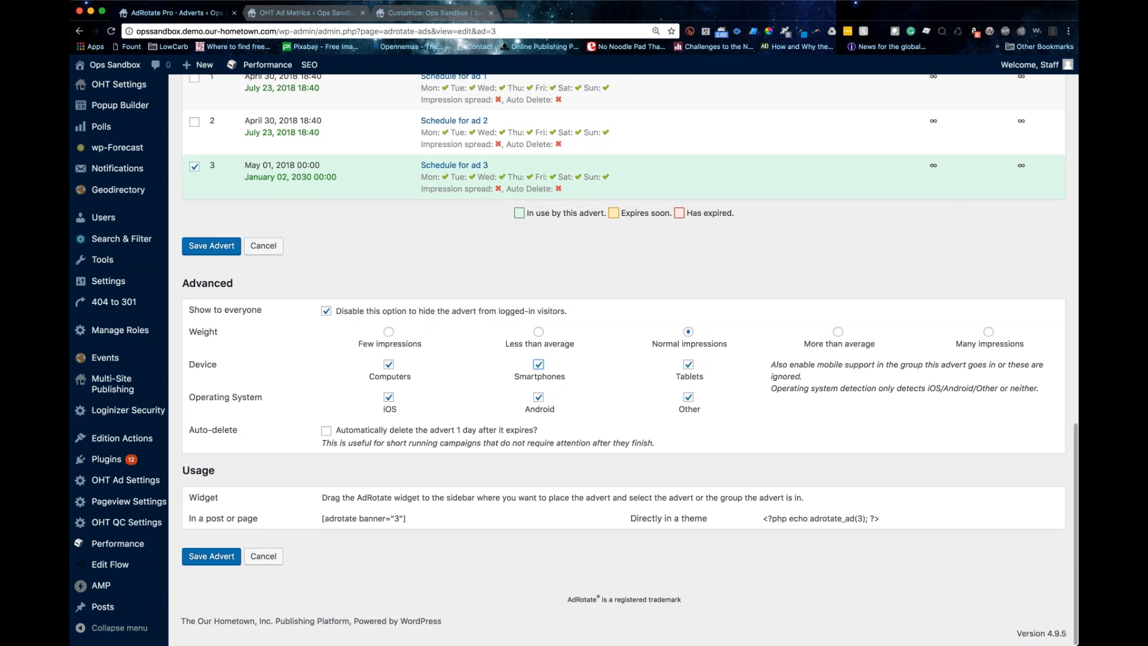
- Return the site Customizer to its list of widget areas and switch back to the AdRotate Pro page
{"action": "left_click", "coordinate": [412, 19]}
{"action": "left_click", "coordinate": [83, 106]}
{"action": "left_click", "coordinate": [178, 13]}
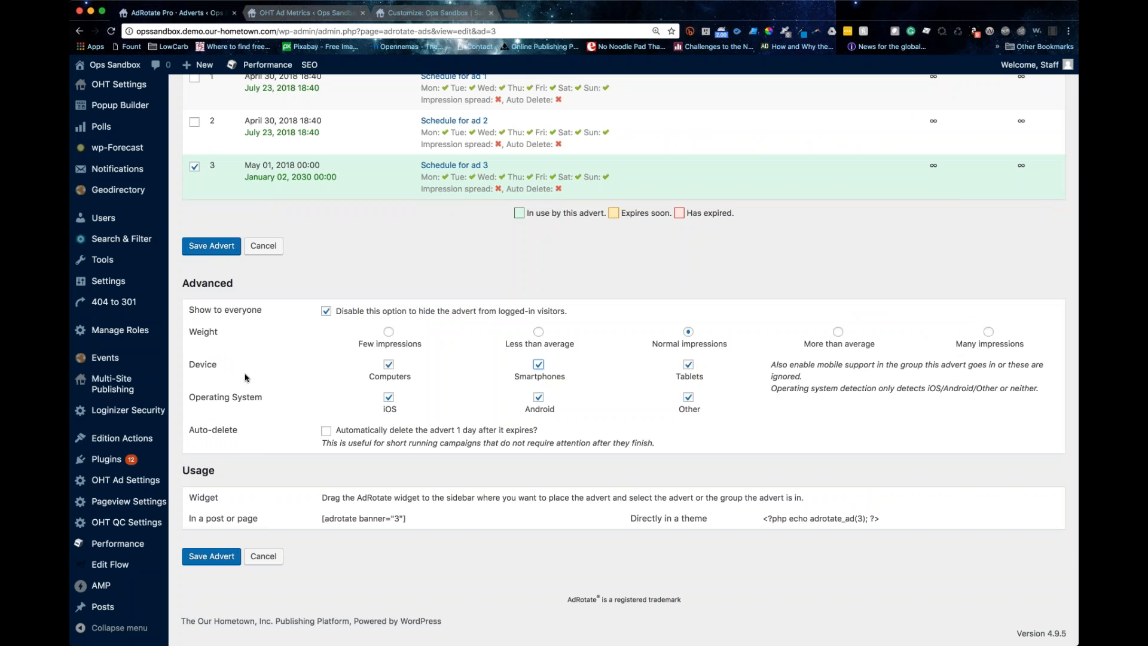
- Go to the AdRotate Pro advert groups and start a new group
{"action": "scroll", "coordinate": [194, 333], "scroll_direction": "up", "scroll_amount": 6}
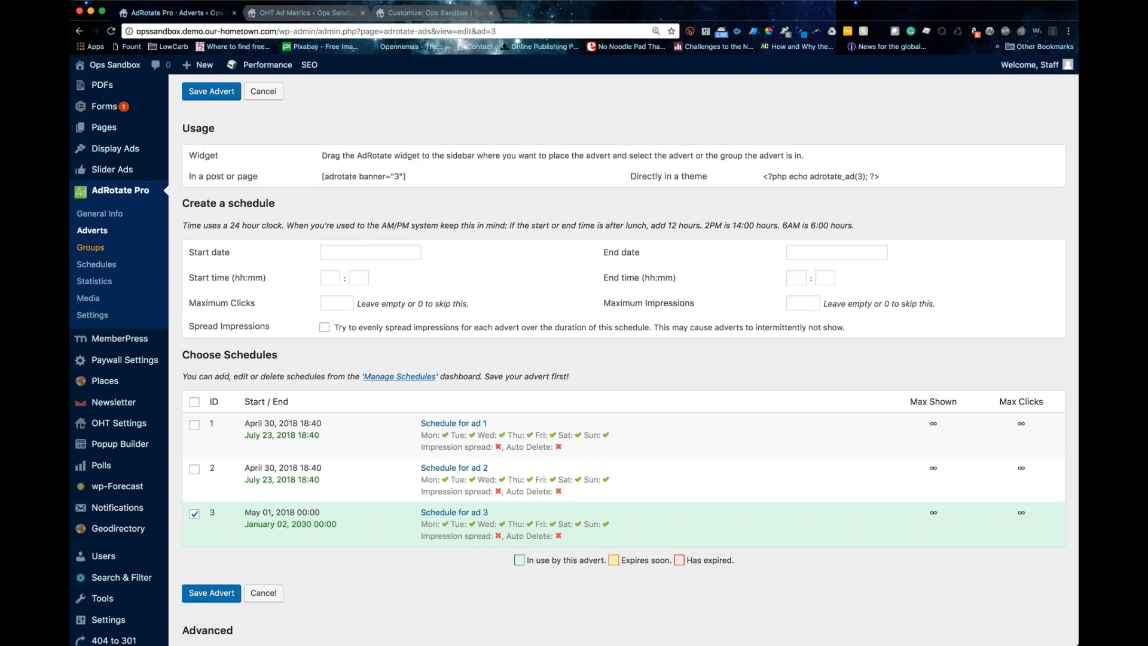
{"action": "left_click", "coordinate": [91, 248]}
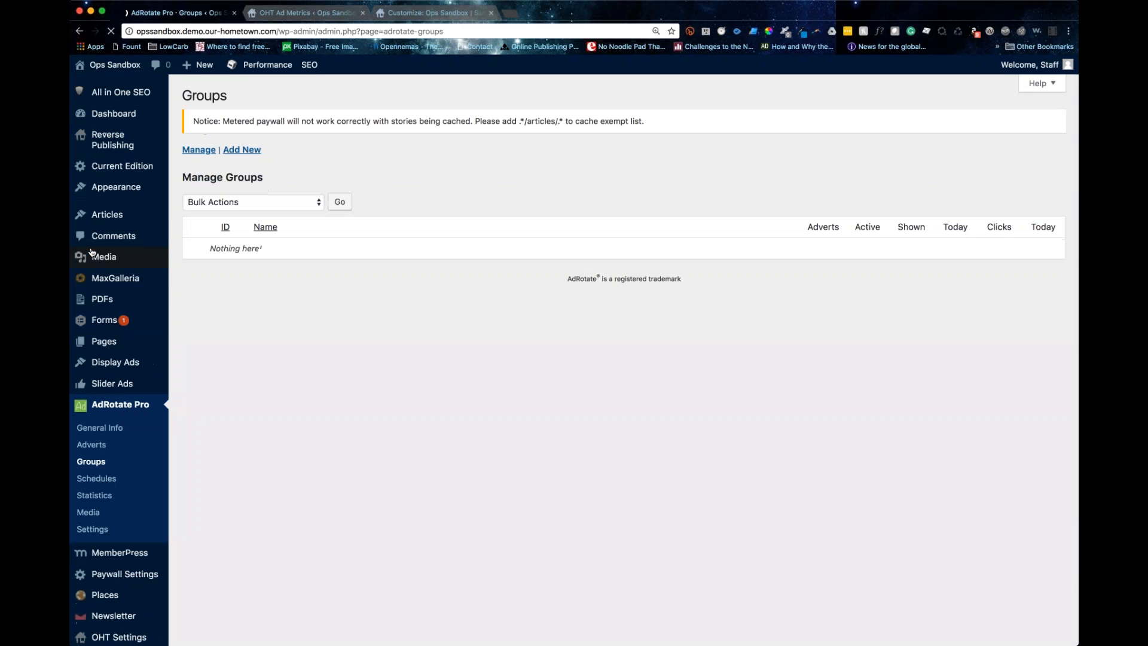
{"action": "left_click", "coordinate": [241, 150]}
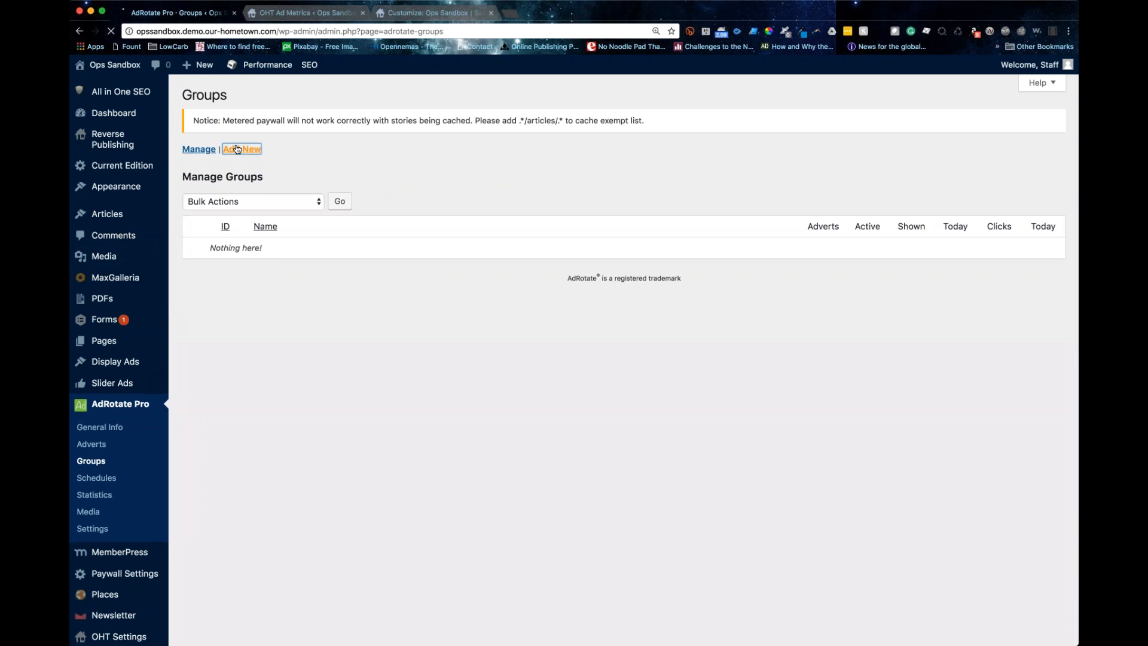
- Look over the area below the slider in the Customizer preview and close the OHT Ad Metrics page
{"action": "left_click", "coordinate": [432, 13]}
{"action": "scroll", "coordinate": [529, 329], "scroll_direction": "down", "scroll_amount": 1}
{"action": "scroll", "coordinate": [530, 329], "scroll_direction": "down", "scroll_amount": 5}
{"action": "scroll", "coordinate": [530, 329], "scroll_direction": "up", "scroll_amount": 5}
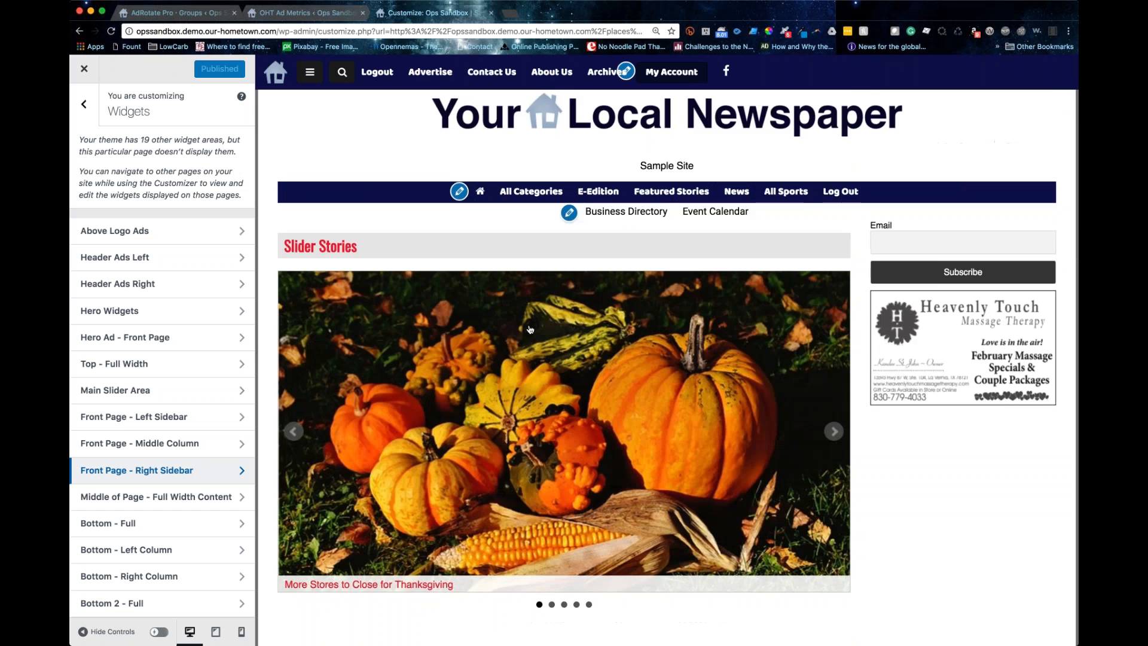
{"action": "scroll", "coordinate": [530, 329], "scroll_direction": "down", "scroll_amount": 2}
{"action": "scroll", "coordinate": [530, 329], "scroll_direction": "down", "scroll_amount": 2}
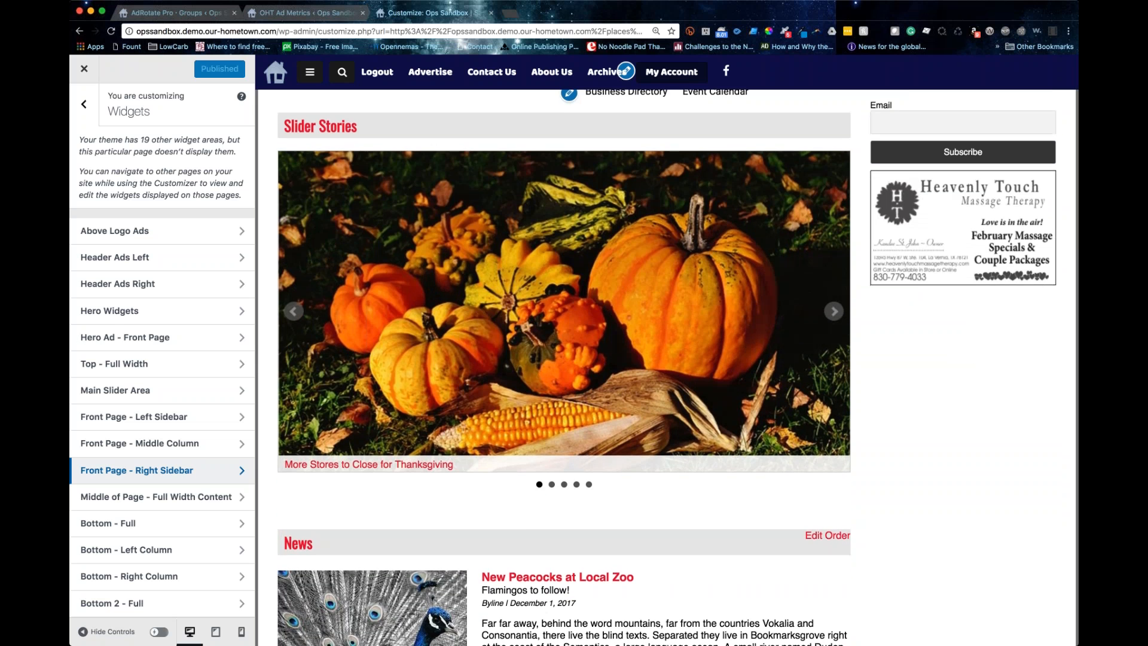
{"action": "left_click", "coordinate": [305, 13]}
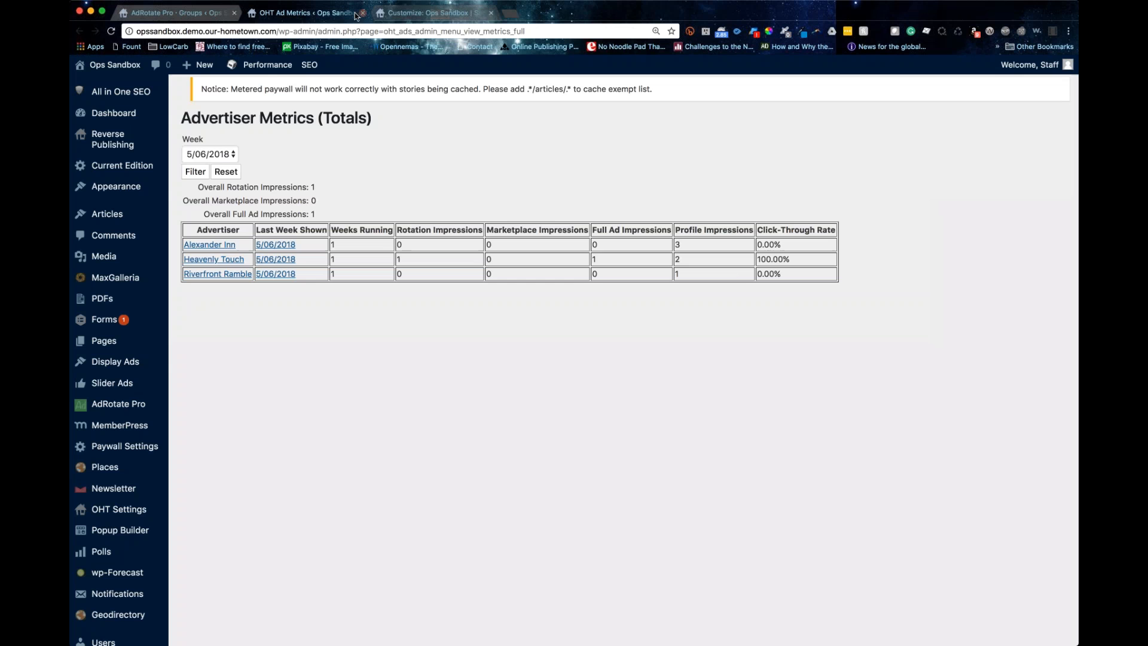
{"action": "left_click", "coordinate": [363, 13]}
{"action": "left_click", "coordinate": [173, 12]}
- Name the new AdRotate group Banner Ad - Below Slider
{"action": "left_click", "coordinate": [376, 205]}
{"action": "type", "text": "Banner "}
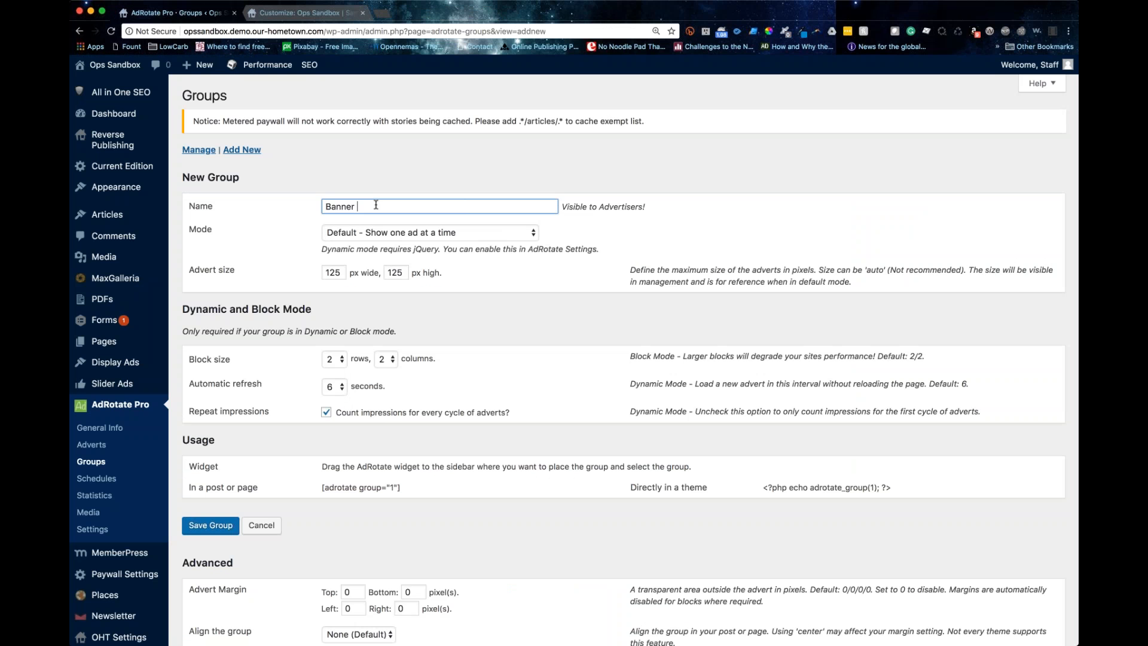
{"action": "type", "text": "Ad - Below Slider"}
{"action": "key", "text": "BackSpace"}
{"action": "key", "text": "BackSpace"}
{"action": "key", "text": "BackSpace"}
{"action": "type", "text": "ider"}
- Set the group's advert size to 728 px wide and 90 px high
{"action": "key", "text": "Tab"}
{"action": "key", "text": "Tab"}
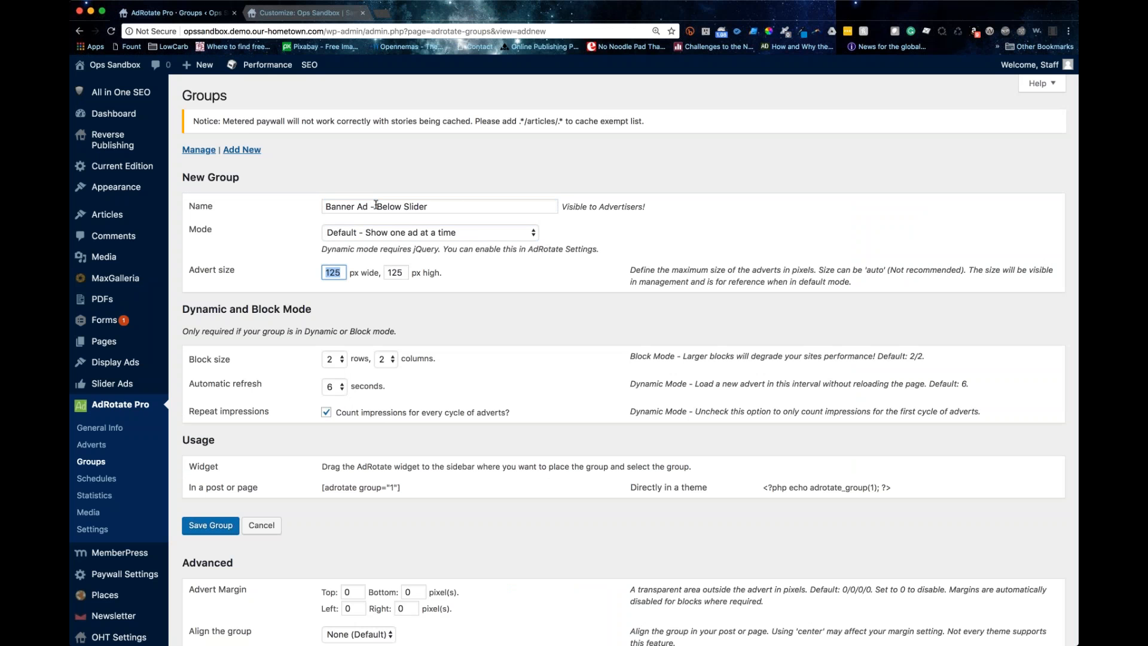
{"action": "type", "text": "728"}
{"action": "key", "text": "Tab"}
{"action": "type", "text": "90"}
{"action": "left_click", "coordinate": [427, 327]}
{"action": "scroll", "coordinate": [426, 327], "scroll_direction": "down", "scroll_amount": 1}
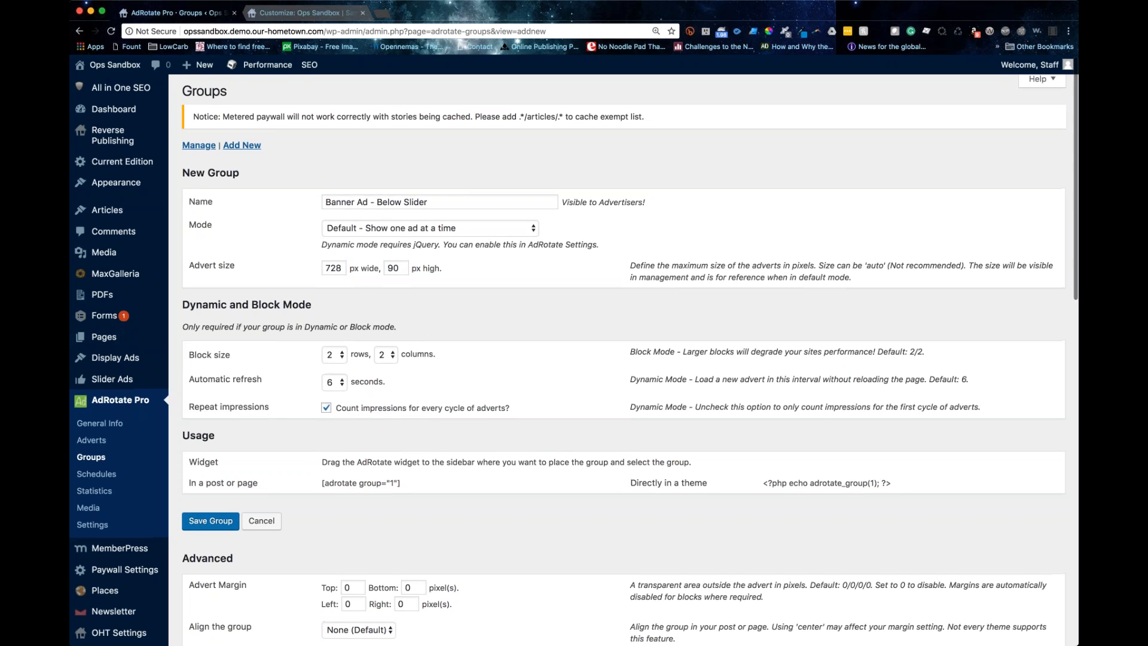
{"action": "left_click", "coordinate": [344, 265]}
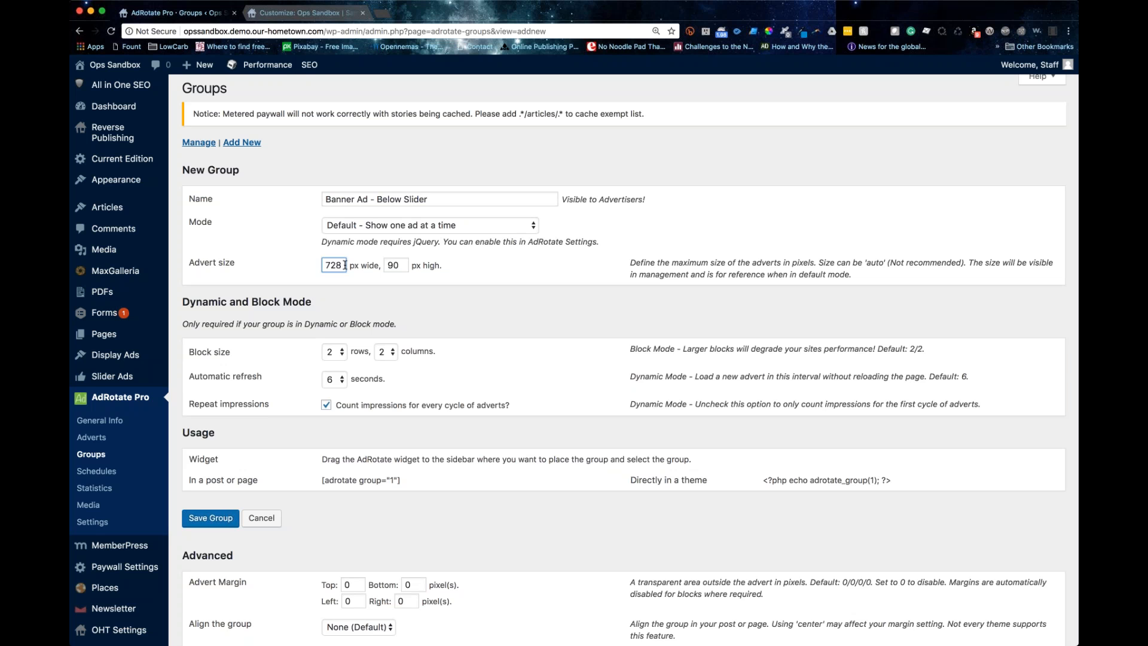
{"action": "left_click", "coordinate": [250, 239]}
{"action": "left_click_drag", "start_coordinate": [322, 263], "coordinate": [347, 264]}
{"action": "left_click", "coordinate": [308, 231]}
{"action": "scroll", "coordinate": [266, 266], "scroll_direction": "down", "scroll_amount": 3}
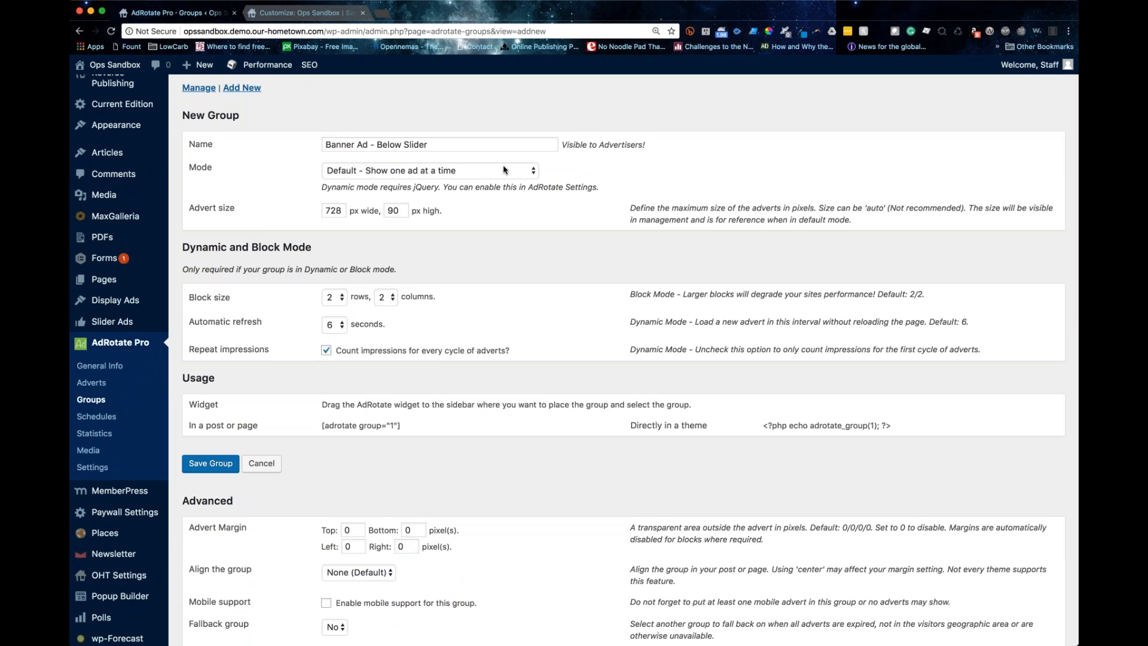
- Try the "Block - Show a block of adverts" mode for the group, then return it to "Default - Show one ad at a time"
{"action": "left_click", "coordinate": [417, 171]}
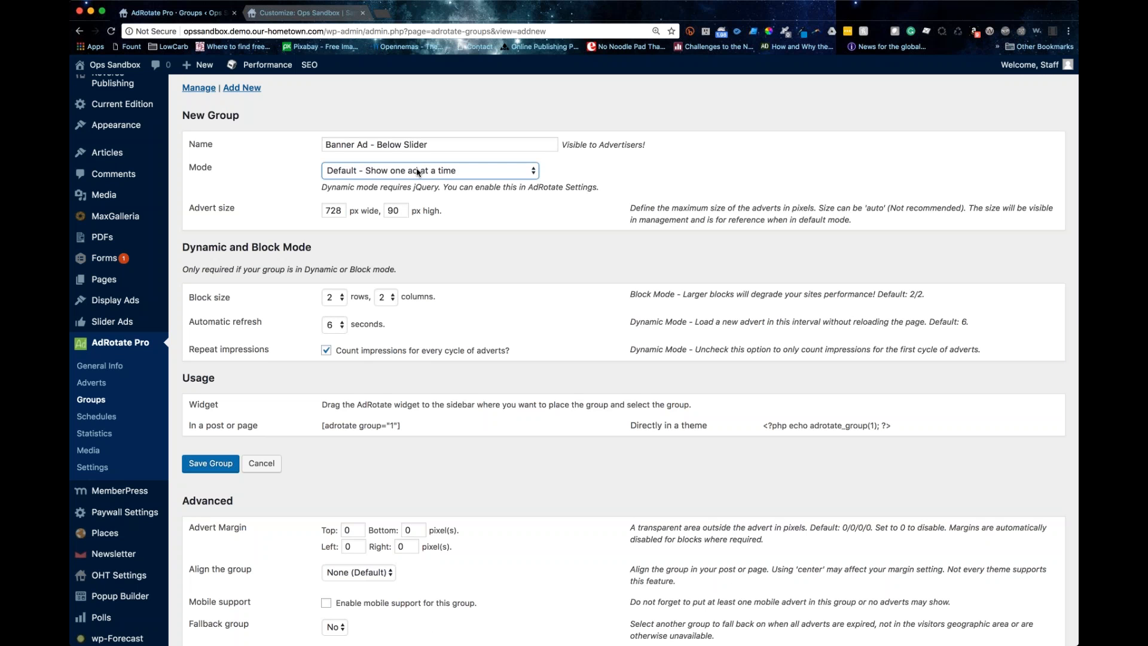
{"action": "left_click", "coordinate": [129, 232]}
{"action": "left_click_drag", "start_coordinate": [190, 298], "coordinate": [239, 299]}
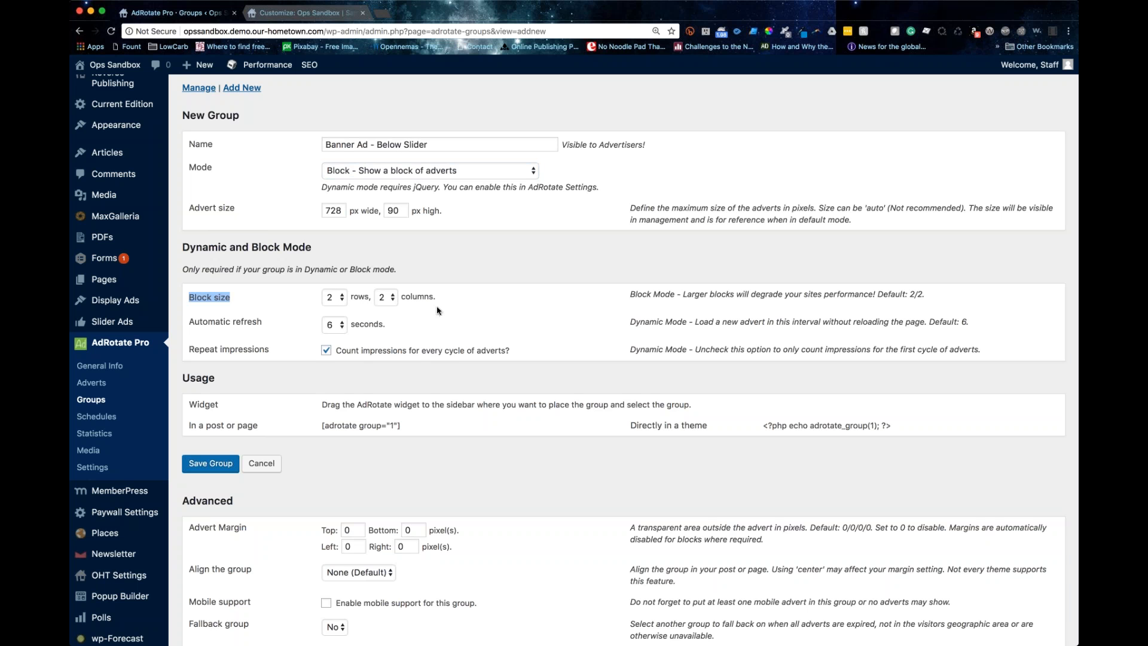
{"action": "left_click", "coordinate": [347, 171]}
{"action": "left_click", "coordinate": [347, 150]}
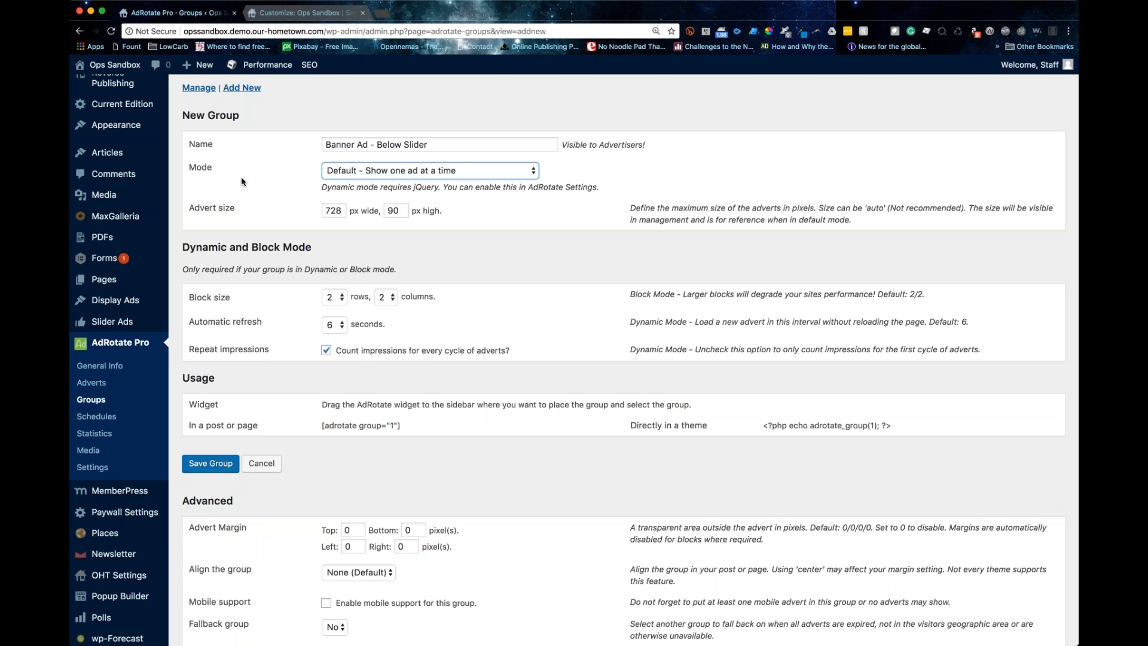
- Review the group's mode and block settings and highlight its shortcode for a post or page
{"action": "scroll", "coordinate": [242, 181], "scroll_direction": "up", "scroll_amount": 1}
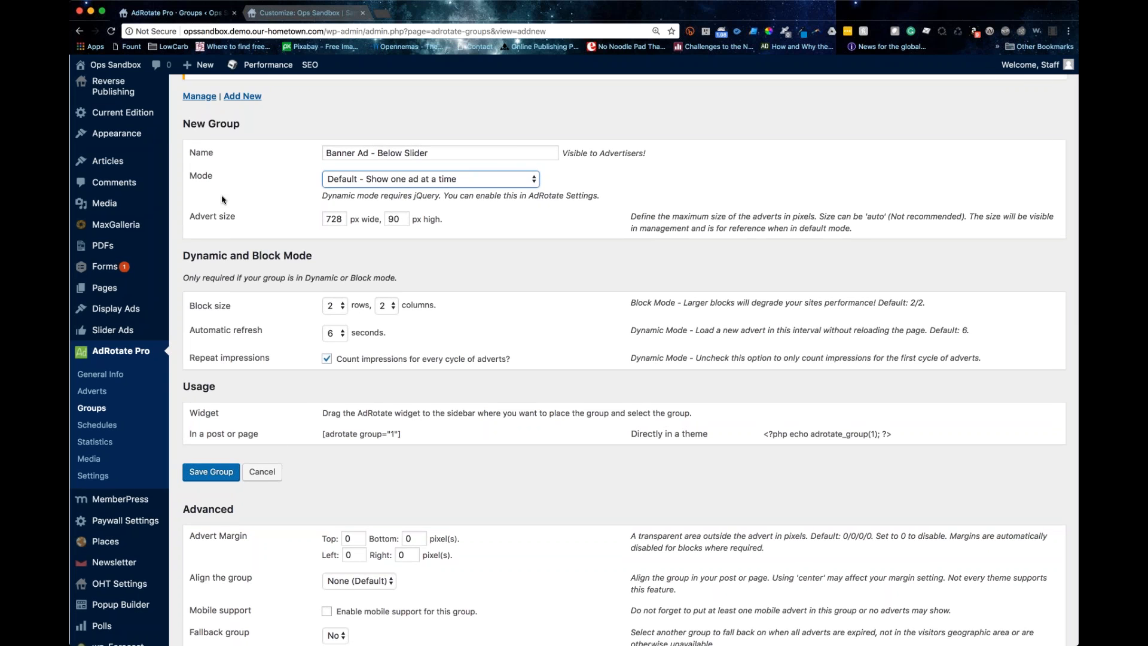
{"action": "scroll", "coordinate": [222, 200], "scroll_direction": "up", "scroll_amount": 1}
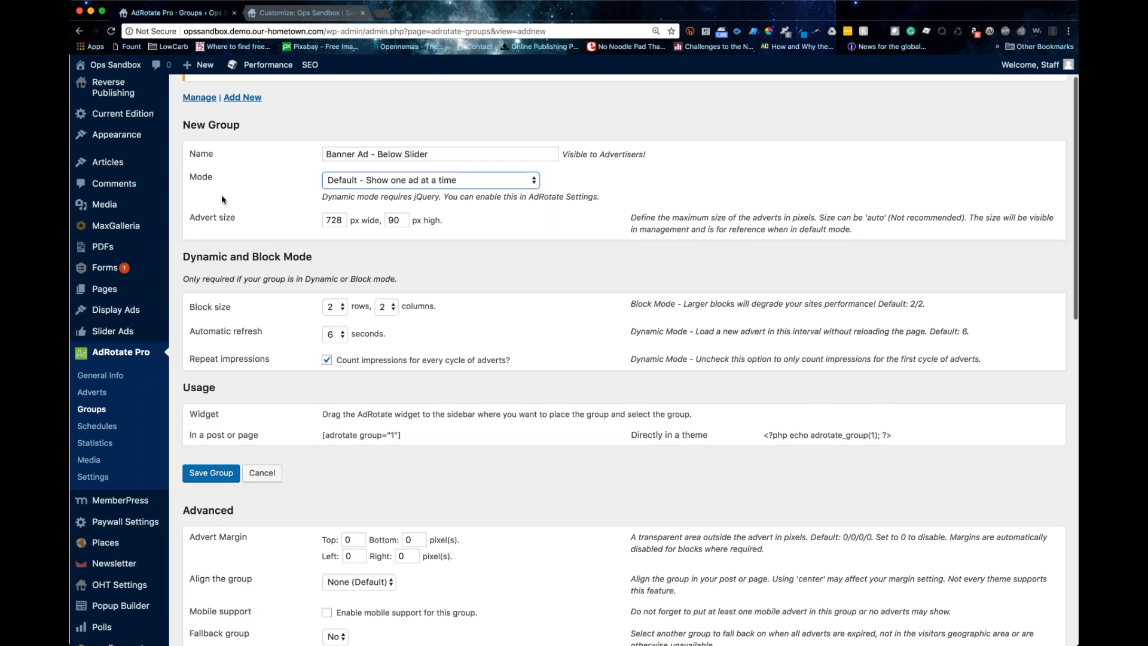
{"action": "scroll", "coordinate": [245, 196], "scroll_direction": "down", "scroll_amount": 2}
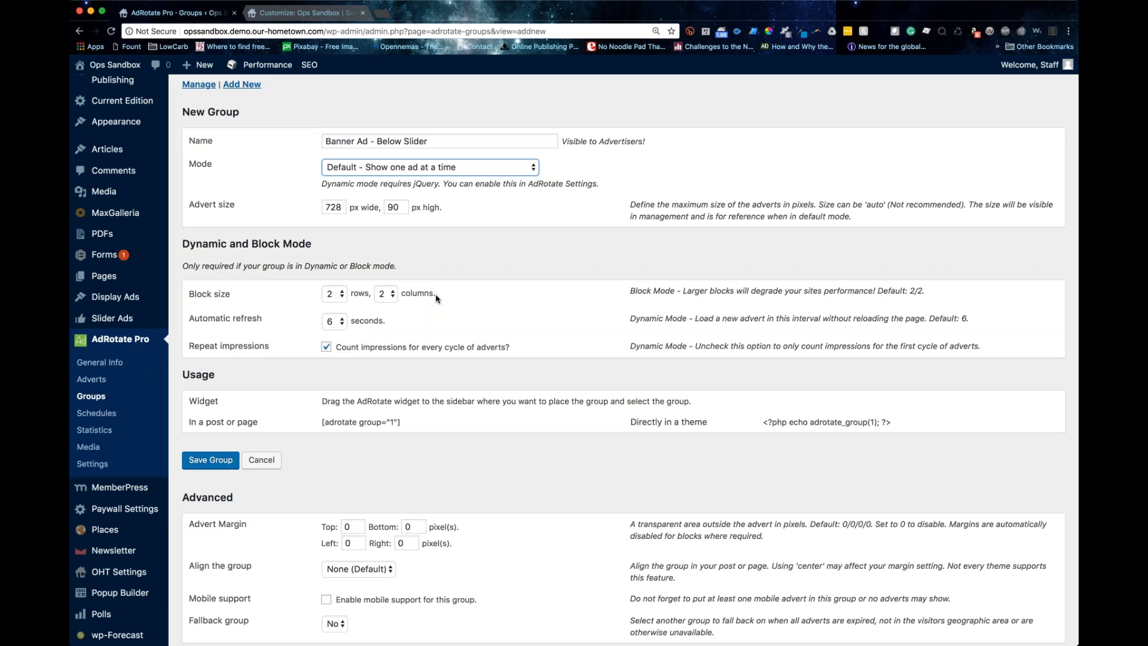
{"action": "left_click", "coordinate": [428, 248]}
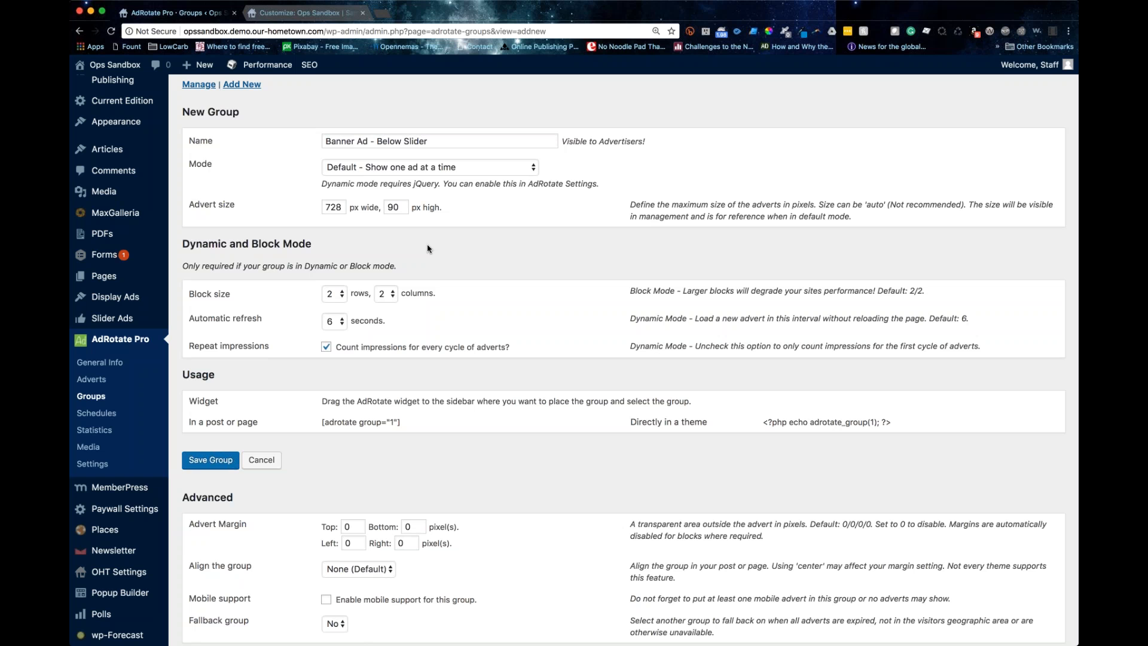
{"action": "scroll", "coordinate": [428, 249], "scroll_direction": "down", "scroll_amount": 5}
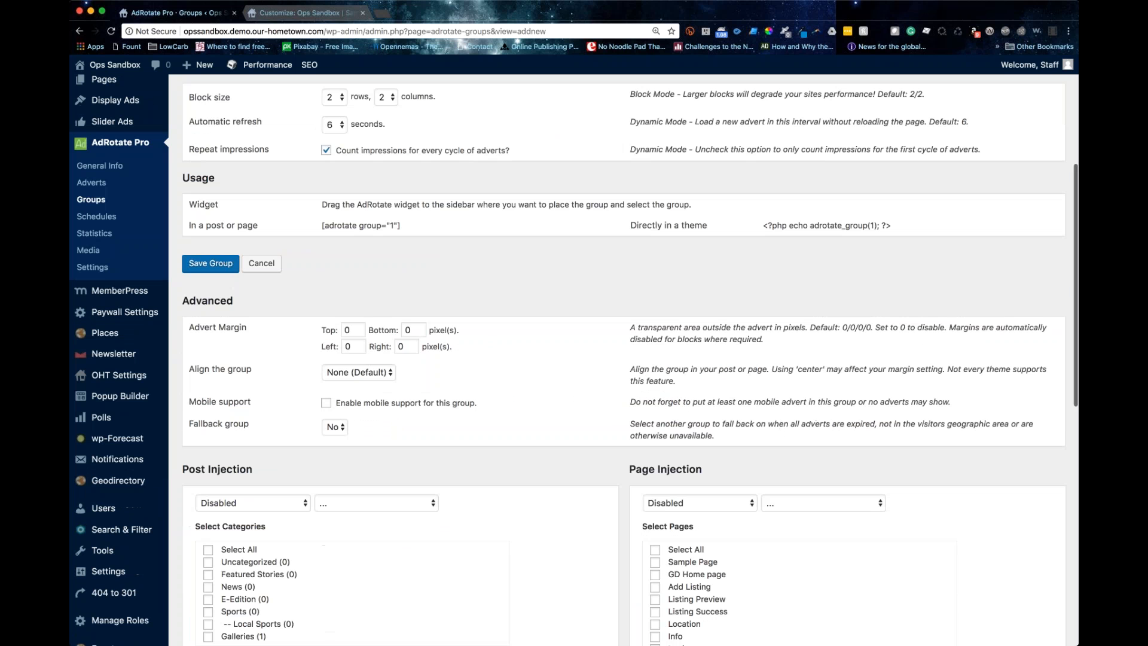
{"action": "left_click_drag", "start_coordinate": [318, 225], "coordinate": [435, 229]}
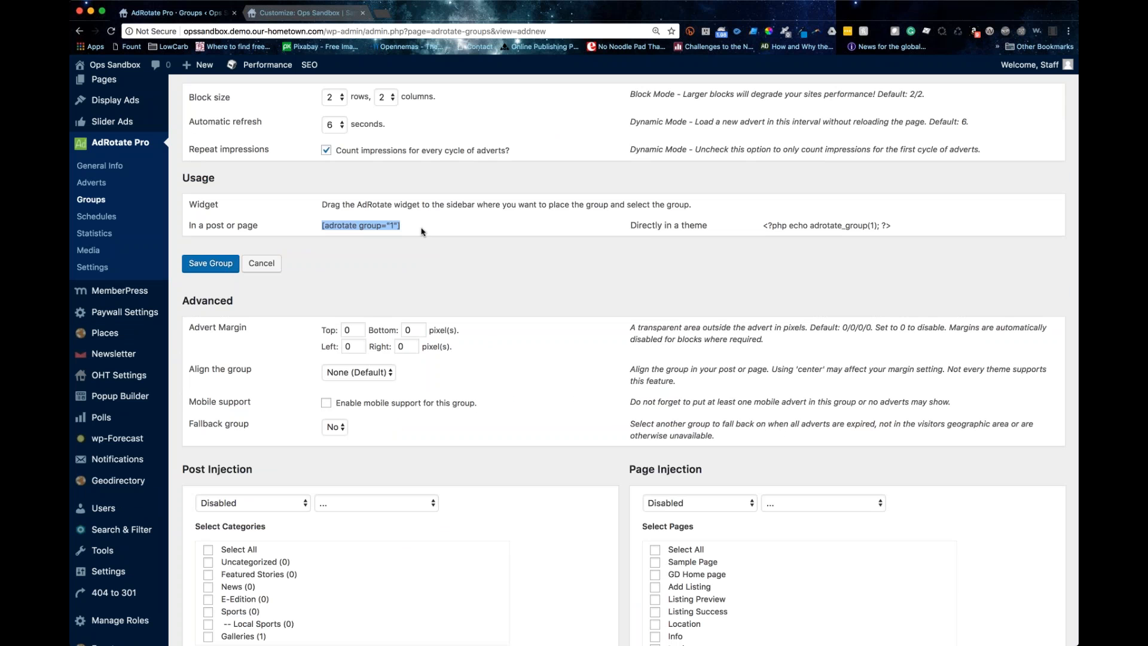
- Set the group's advert margin to 5 px at top and bottom and enable mobile support for the group
{"action": "left_click", "coordinate": [346, 329]}
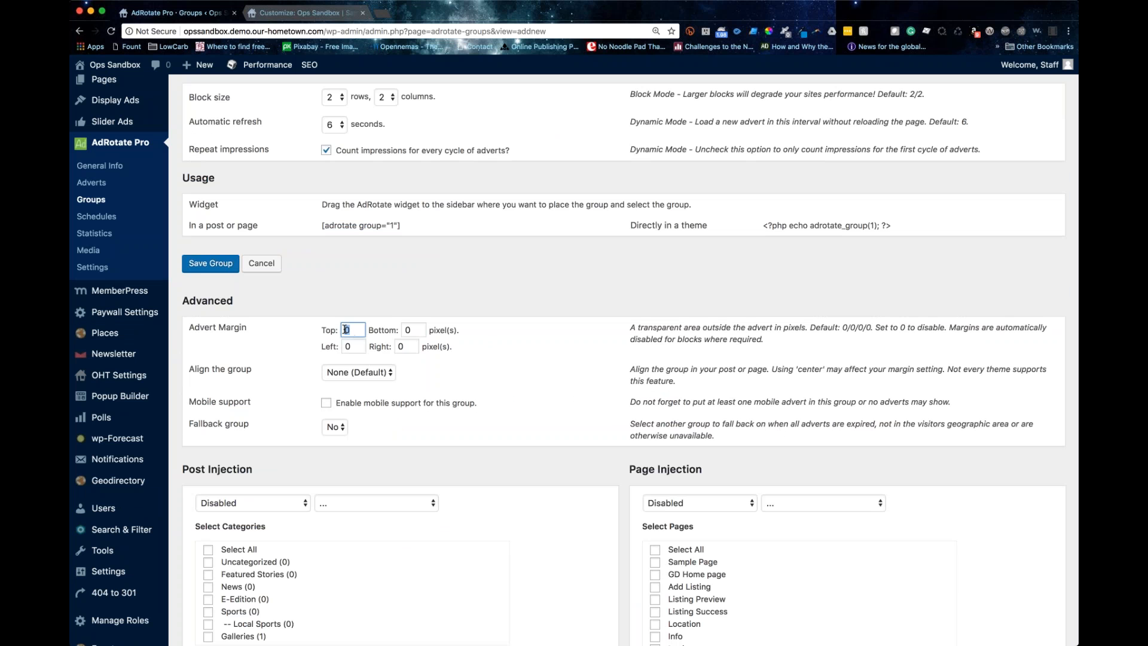
{"action": "double_click", "coordinate": [346, 329]}
{"action": "type", "text": "5"}
{"action": "key", "text": "Tab"}
{"action": "type", "text": "5"}
{"action": "left_click", "coordinate": [326, 403]}
{"action": "scroll", "coordinate": [316, 378], "scroll_direction": "up", "scroll_amount": 1}
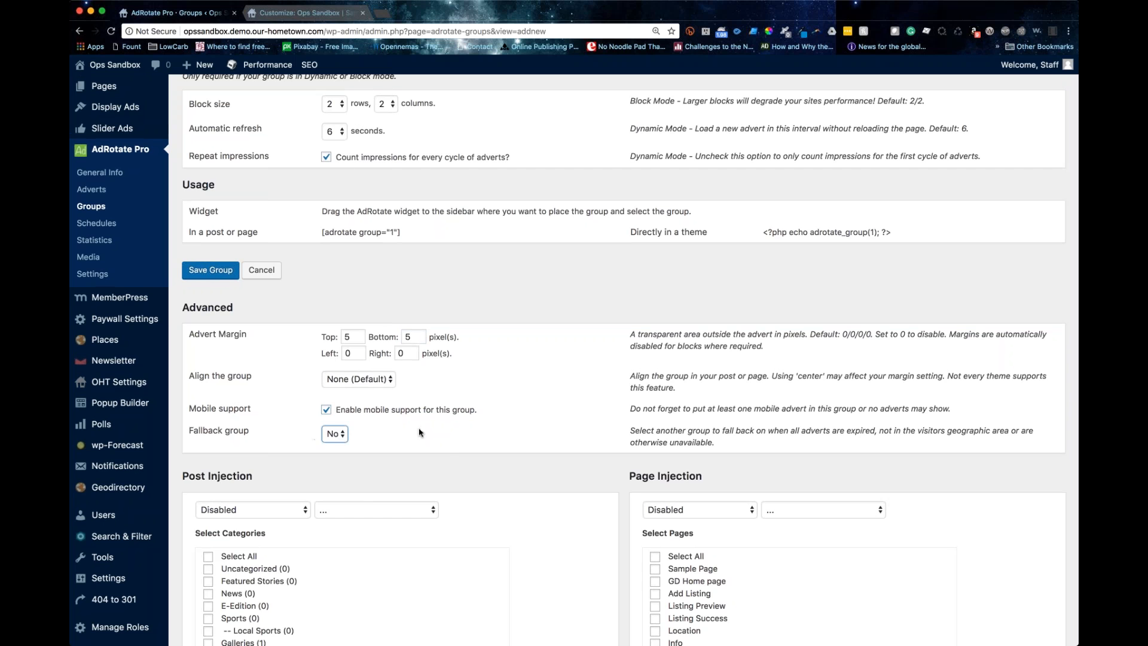
- Assign the Test Ad advert to the Banner Ad - Below Slider group and save the group
{"action": "scroll", "coordinate": [422, 426], "scroll_direction": "down", "scroll_amount": 1}
{"action": "scroll", "coordinate": [423, 423], "scroll_direction": "down", "scroll_amount": 3}
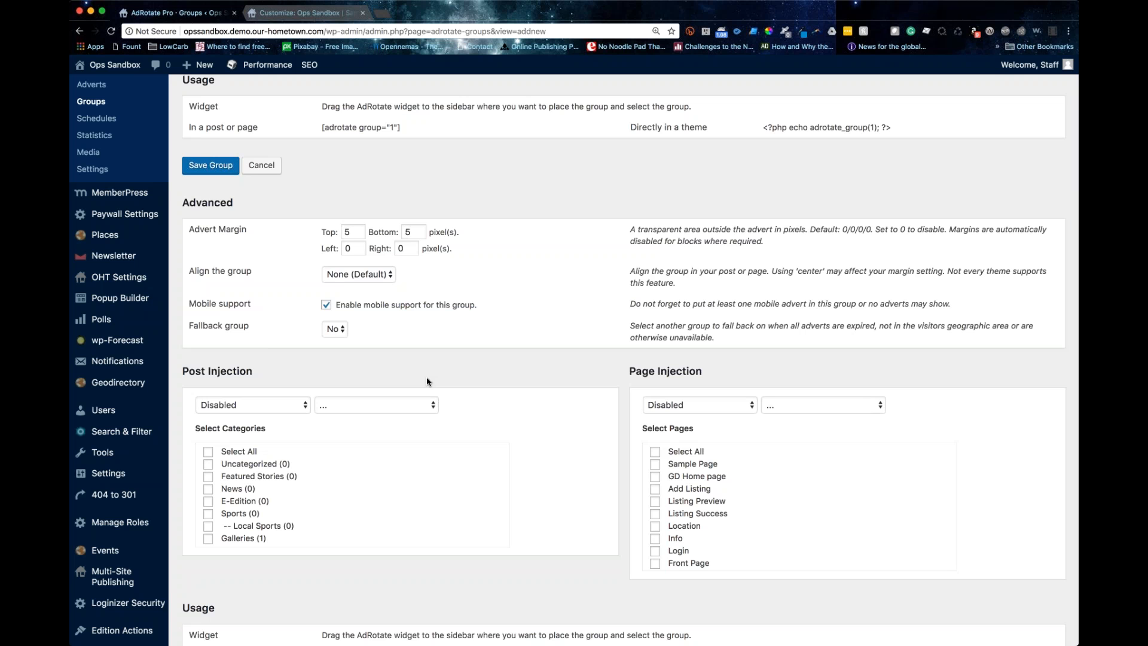
{"action": "scroll", "coordinate": [429, 377], "scroll_direction": "down", "scroll_amount": 3}
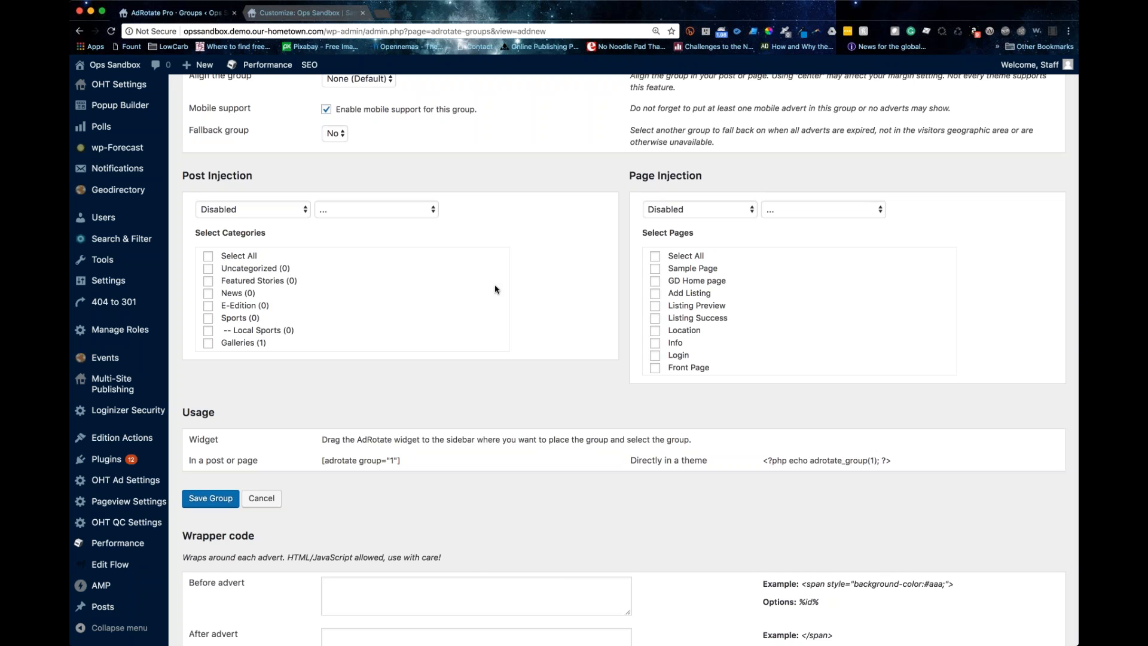
{"action": "scroll", "coordinate": [507, 306], "scroll_direction": "down", "scroll_amount": 5}
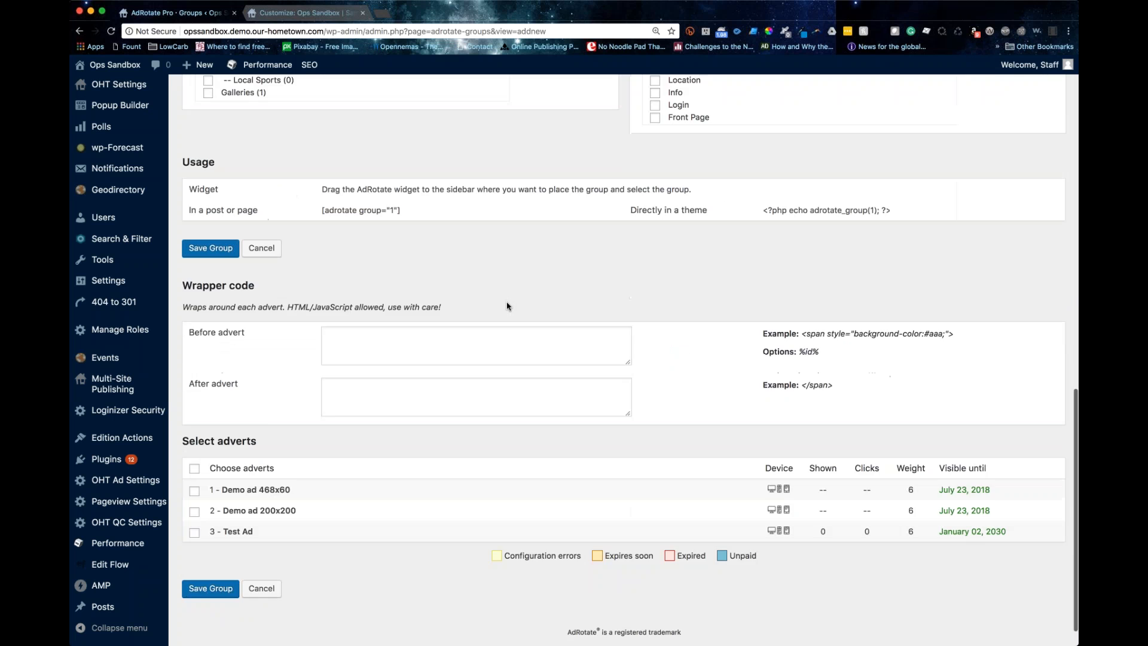
{"action": "scroll", "coordinate": [508, 308], "scroll_direction": "down", "scroll_amount": 2}
{"action": "left_click", "coordinate": [194, 500]}
{"action": "left_click", "coordinate": [218, 557]}
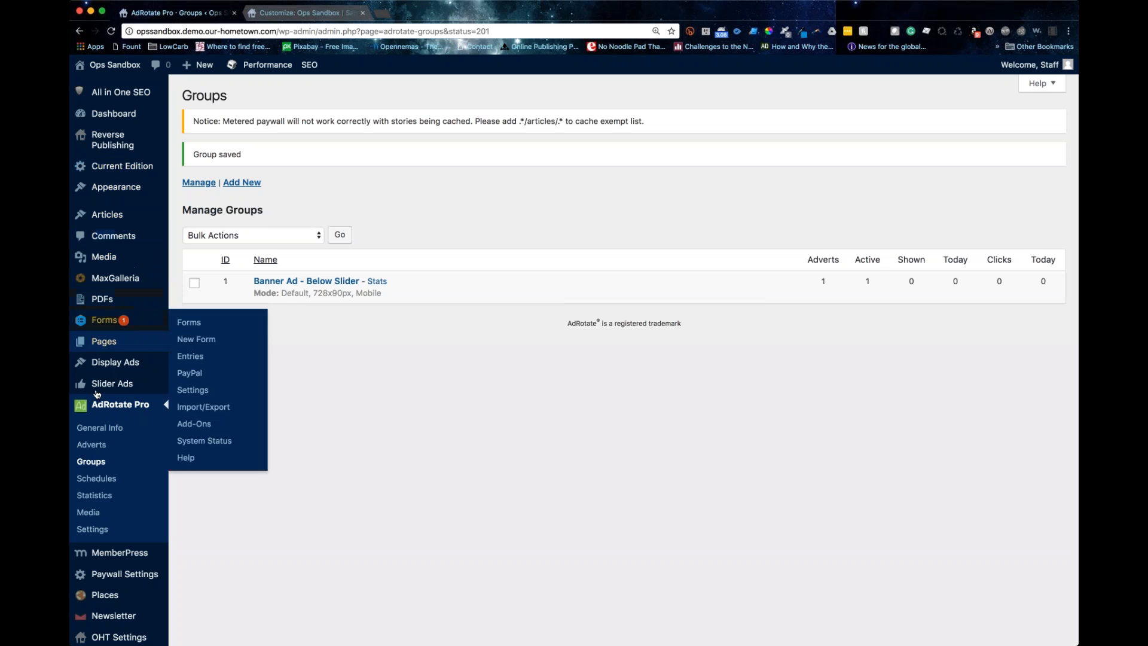
- Open a new advert form and examine where a group is chosen for an advert
{"action": "left_click", "coordinate": [90, 446]}
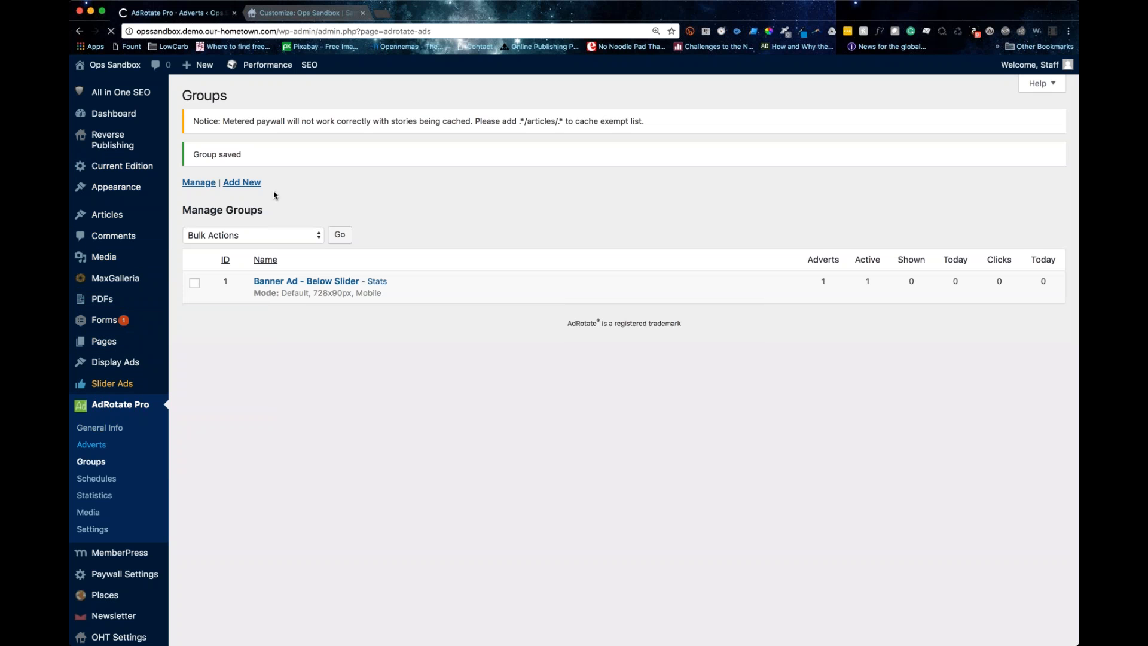
{"action": "left_click", "coordinate": [308, 153]}
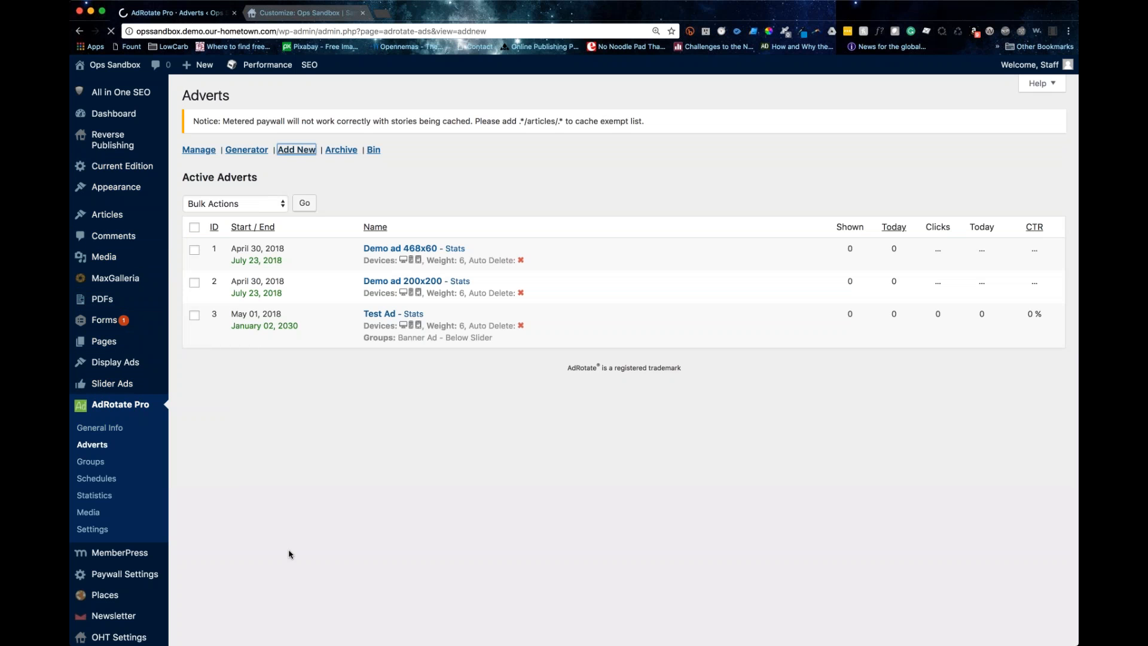
{"action": "scroll", "coordinate": [288, 555], "scroll_direction": "down", "scroll_amount": 15}
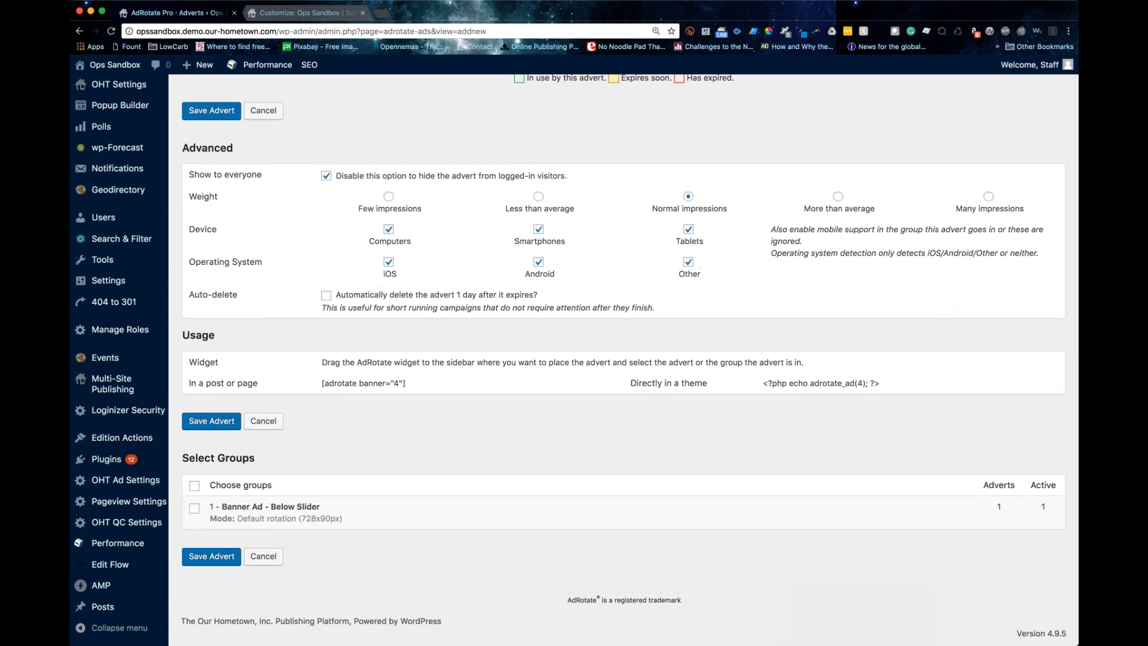
{"action": "left_click", "coordinate": [195, 509]}
- In the site customizer, add an AdRotate Group widget to the Main Slider Area and assign it group 1 - Banner Ad - Below Slider
{"action": "left_click", "coordinate": [317, 14]}
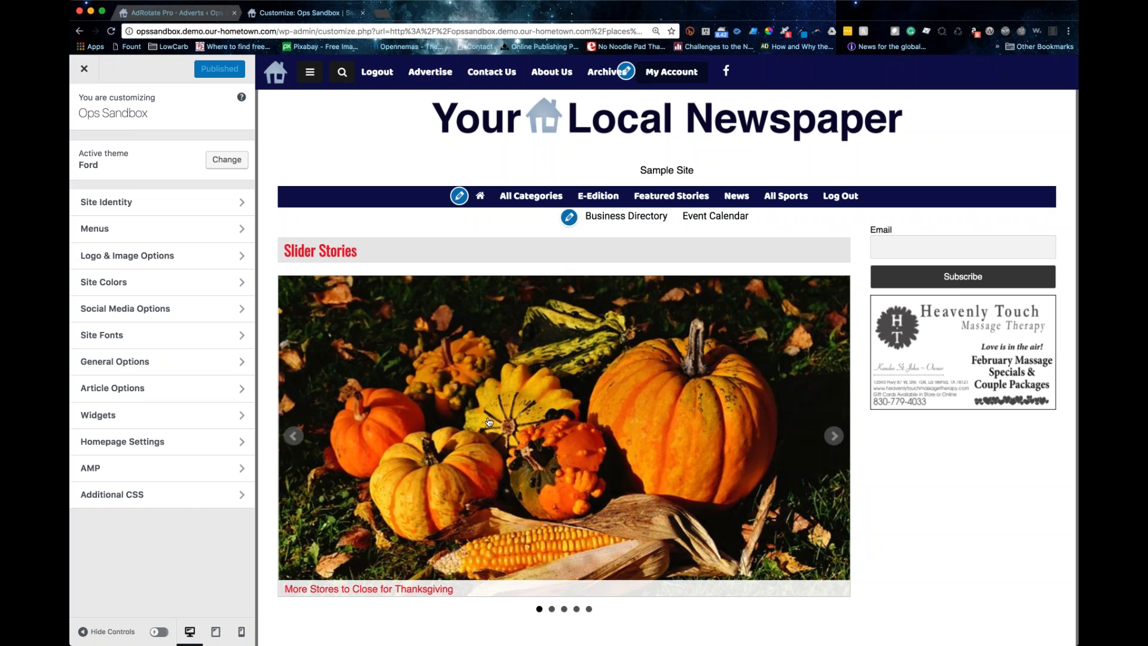
{"action": "scroll", "coordinate": [488, 421], "scroll_direction": "down", "scroll_amount": 2}
{"action": "left_click", "coordinate": [149, 415]}
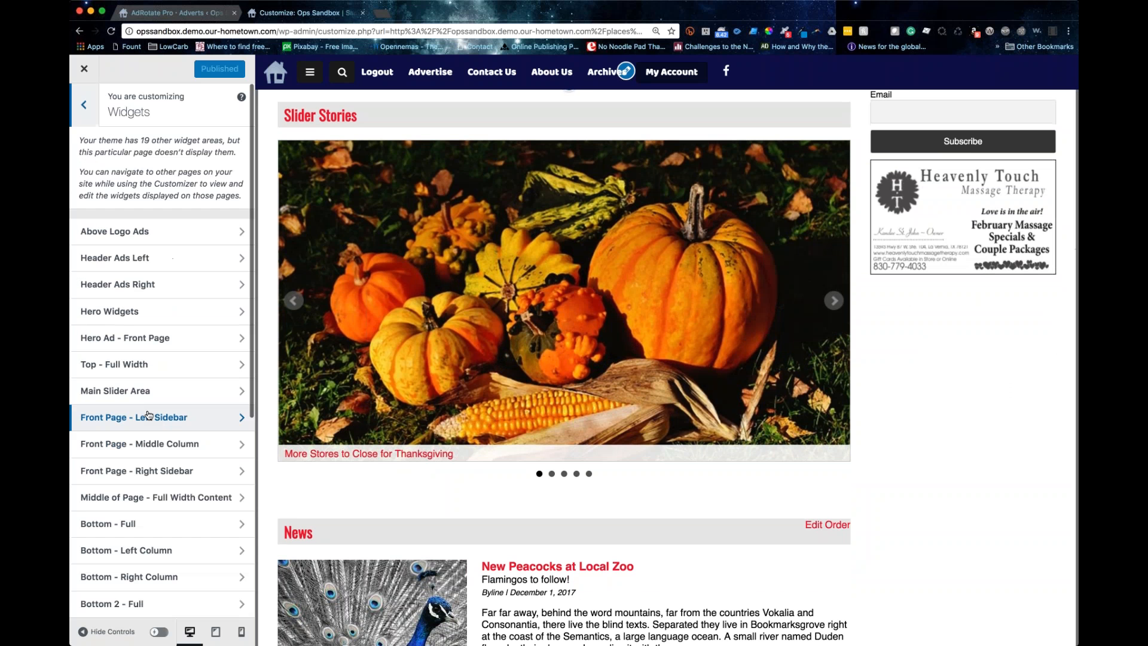
{"action": "left_click", "coordinate": [150, 390]}
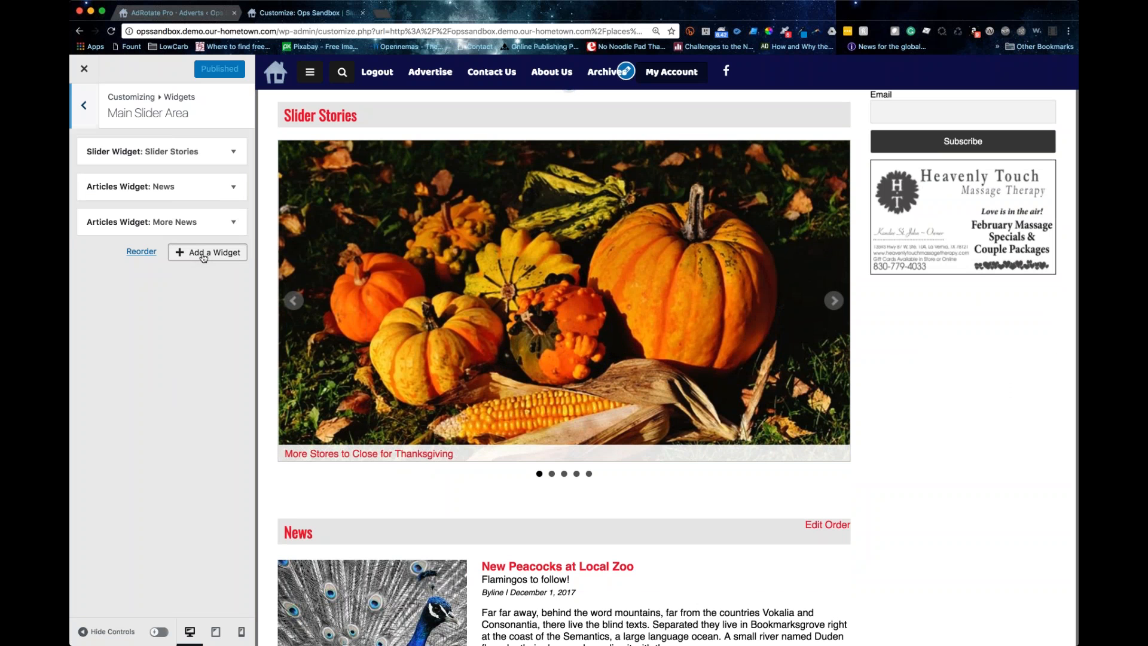
{"action": "left_click", "coordinate": [207, 251]}
{"action": "left_click", "coordinate": [329, 292]}
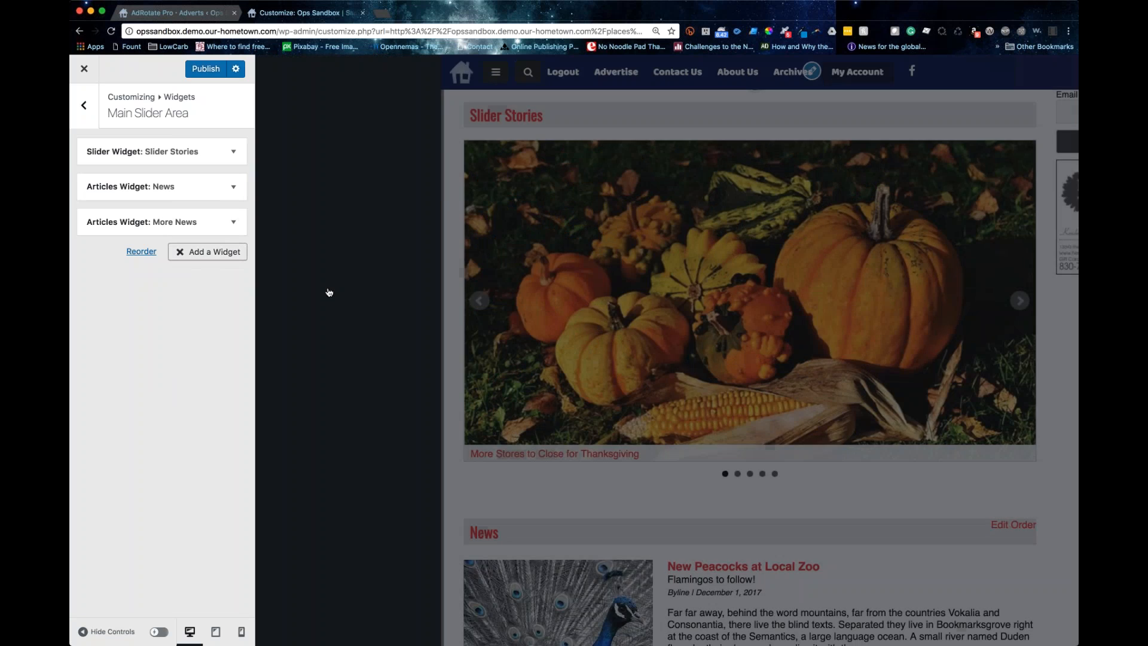
{"action": "left_click", "coordinate": [139, 361]}
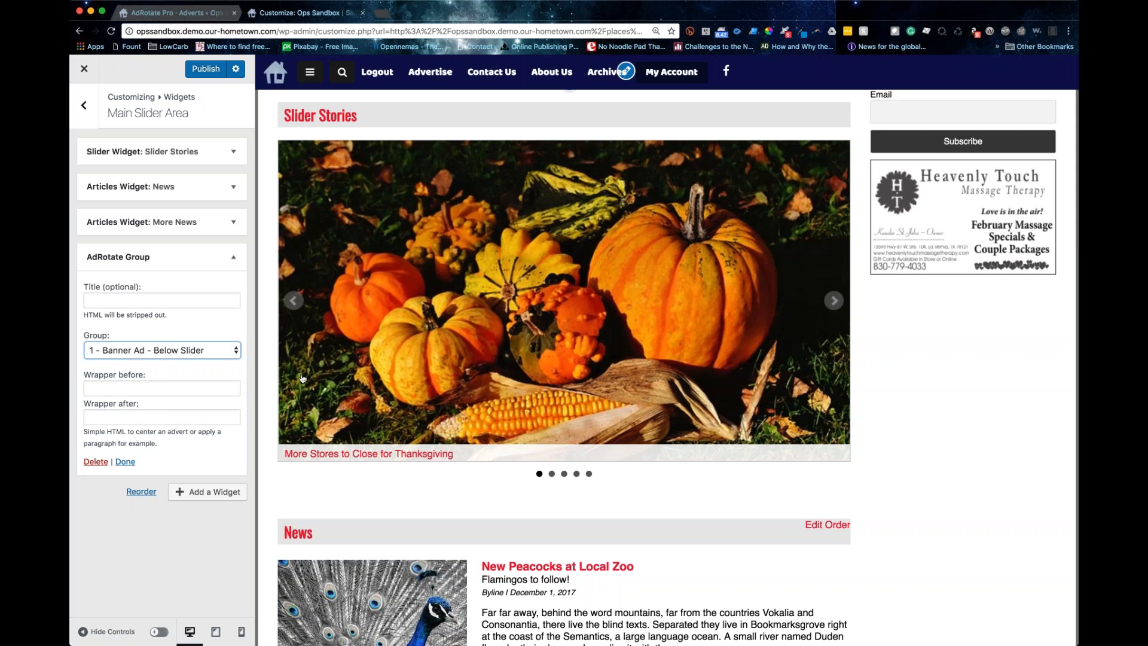
- Move the AdRotate Group widget directly below the Slider Stories widget and publish the change
{"action": "scroll", "coordinate": [302, 378], "scroll_direction": "down", "scroll_amount": 15}
{"action": "scroll", "coordinate": [412, 447], "scroll_direction": "up", "scroll_amount": 10}
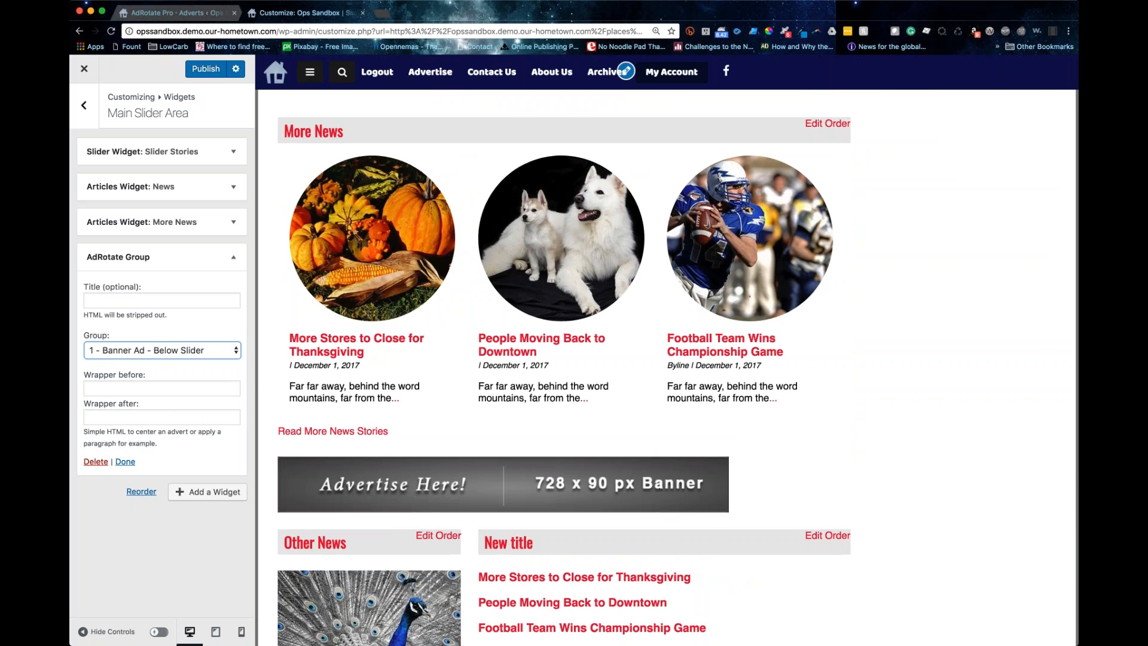
{"action": "scroll", "coordinate": [335, 359], "scroll_direction": "up", "scroll_amount": 1}
{"action": "left_click", "coordinate": [233, 258]}
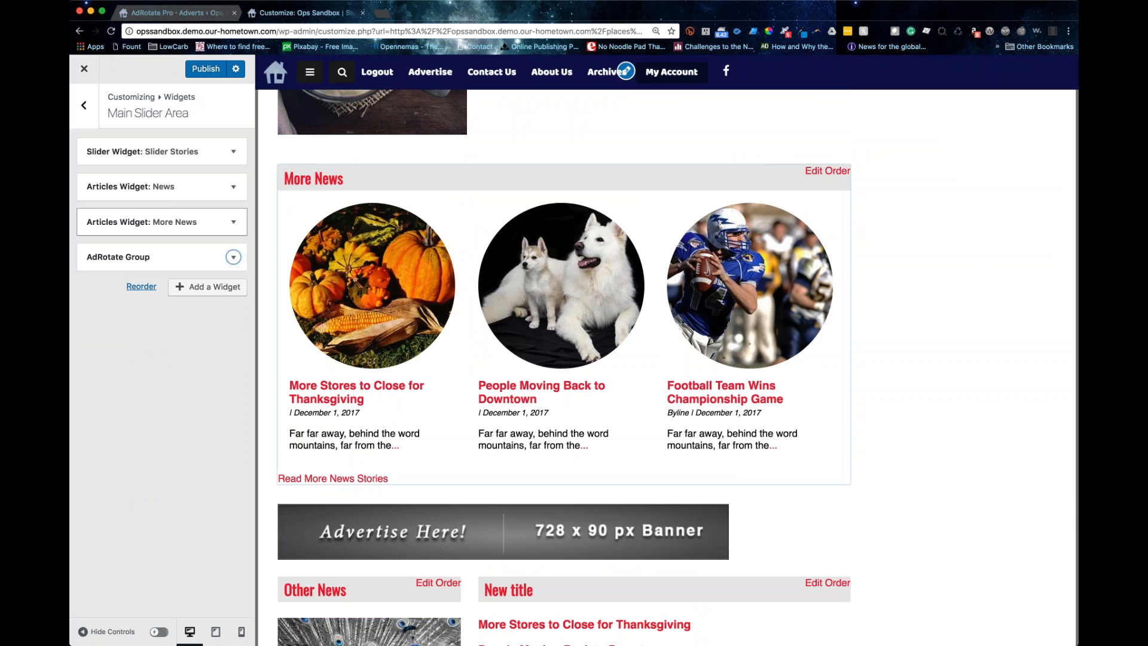
{"action": "left_click_drag", "start_coordinate": [160, 261], "coordinate": [151, 184]}
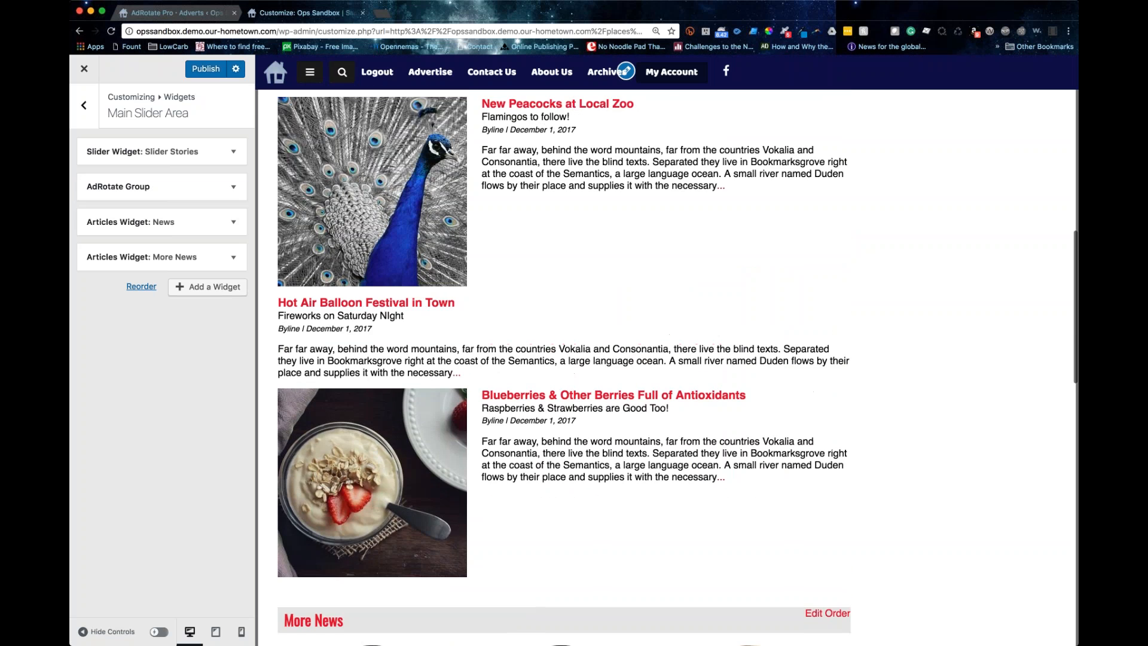
{"action": "scroll", "coordinate": [666, 368], "scroll_direction": "up", "scroll_amount": 4}
{"action": "scroll", "coordinate": [666, 368], "scroll_direction": "down", "scroll_amount": 1}
{"action": "scroll", "coordinate": [666, 367], "scroll_direction": "up", "scroll_amount": 1}
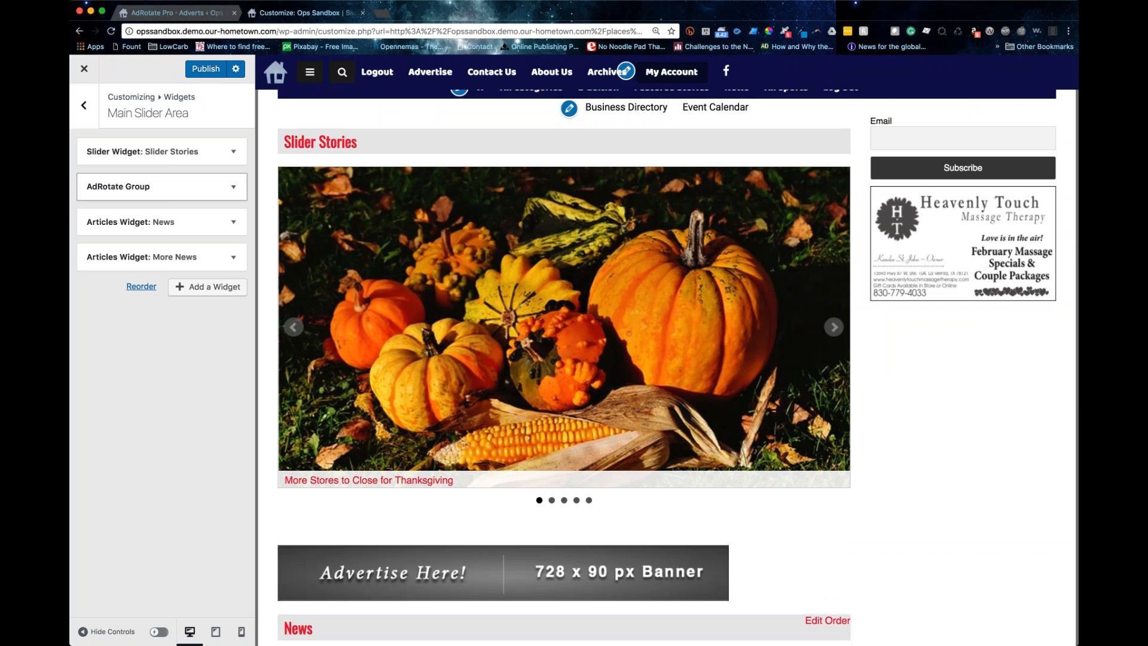
{"action": "left_click", "coordinate": [206, 69]}
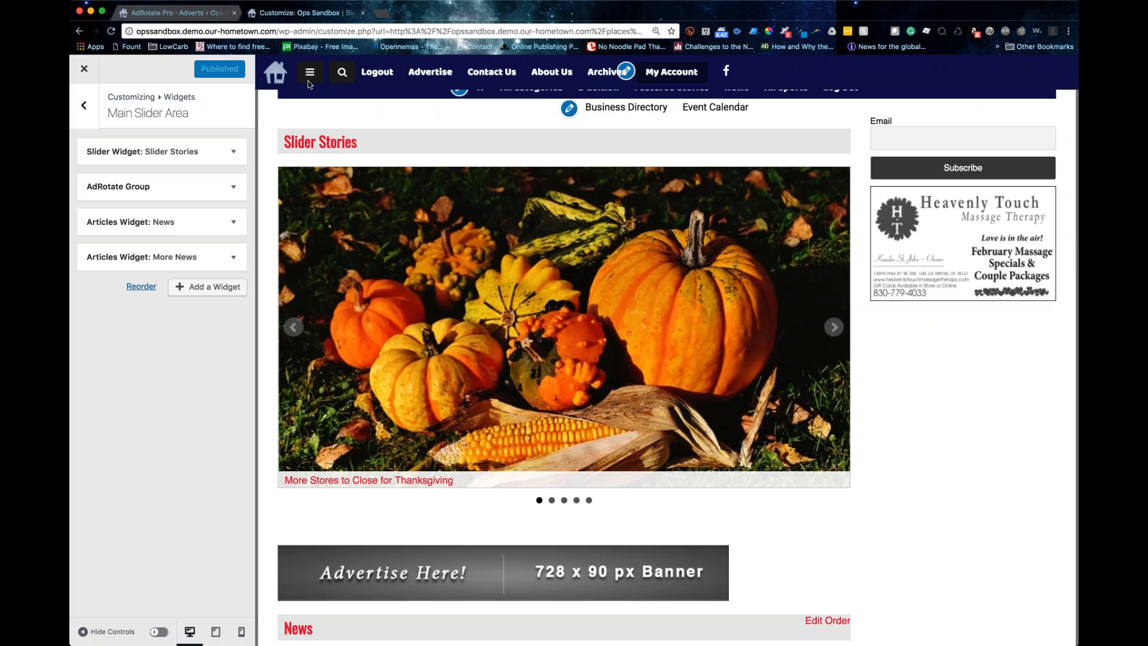
- Review the advert form's group options and the AdRotate widgets available for the Main Slider Area
{"action": "left_click", "coordinate": [153, 12]}
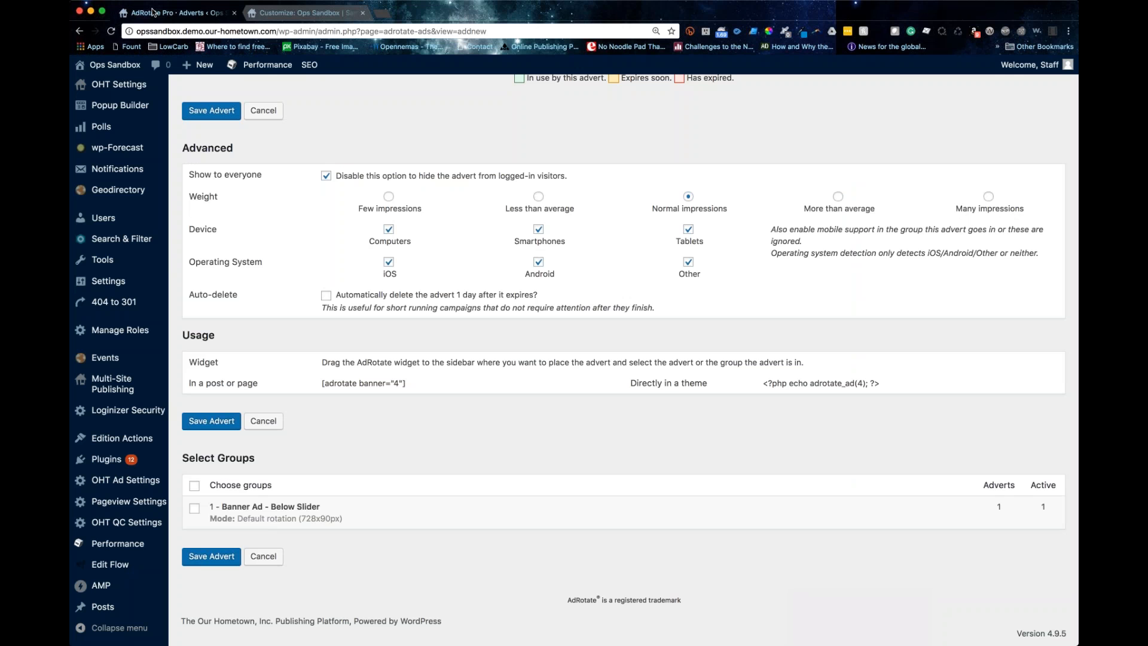
{"action": "left_click", "coordinate": [252, 13]}
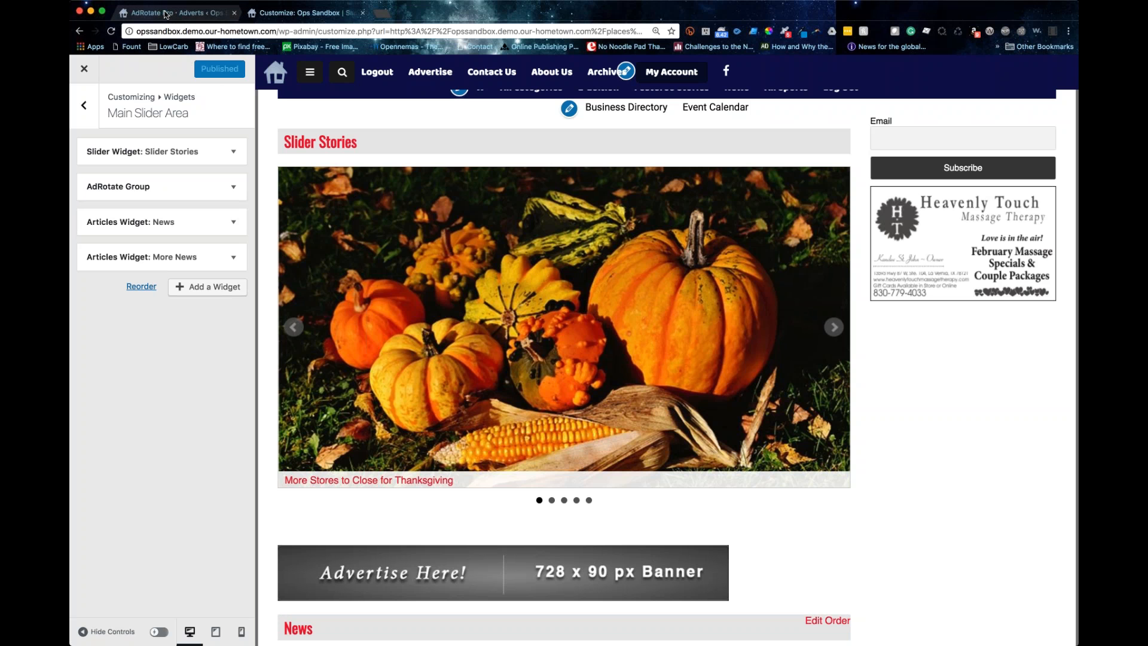
{"action": "left_click", "coordinate": [209, 288]}
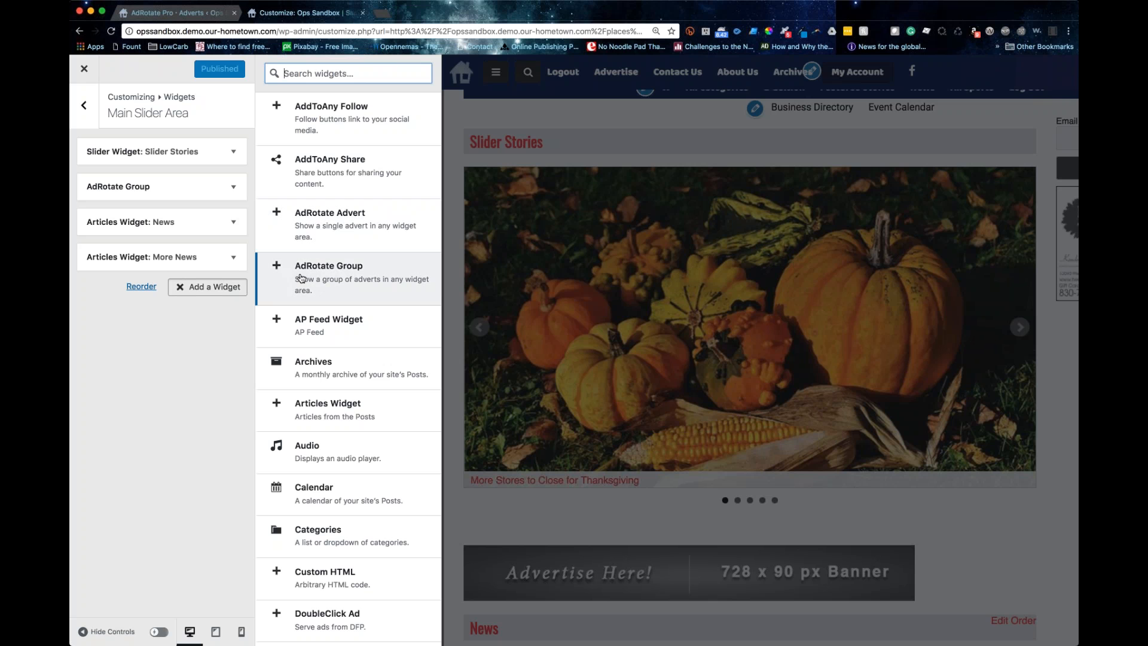
{"action": "left_click", "coordinate": [163, 378]}
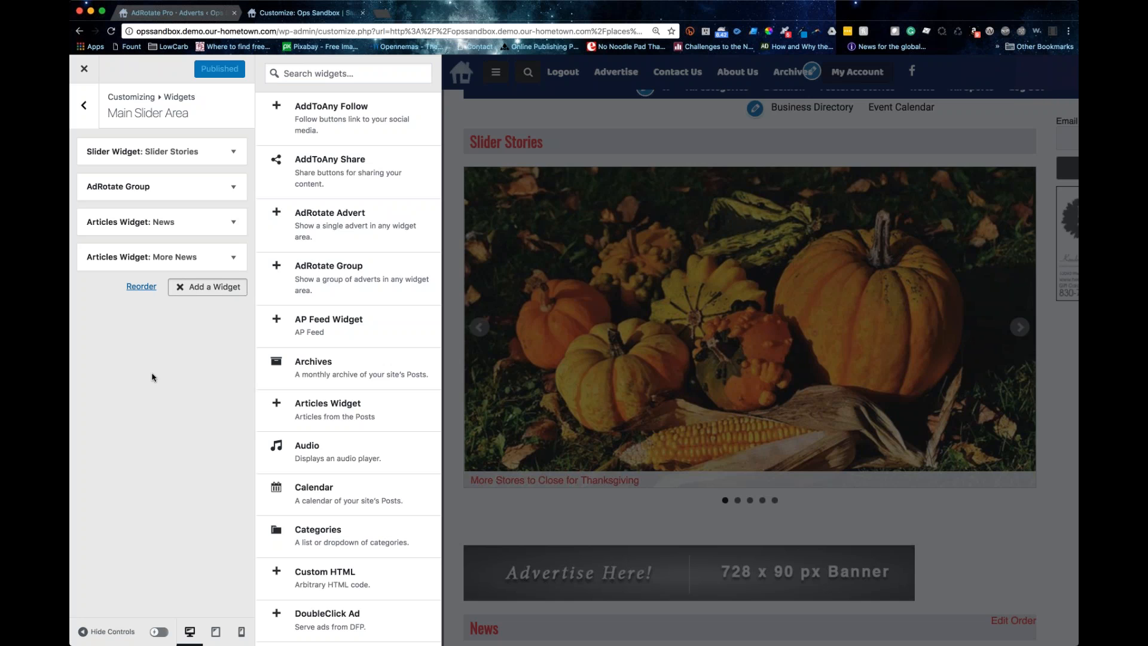
{"action": "left_click", "coordinate": [153, 378]}
{"action": "scroll", "coordinate": [300, 357], "scroll_direction": "up", "scroll_amount": 3}
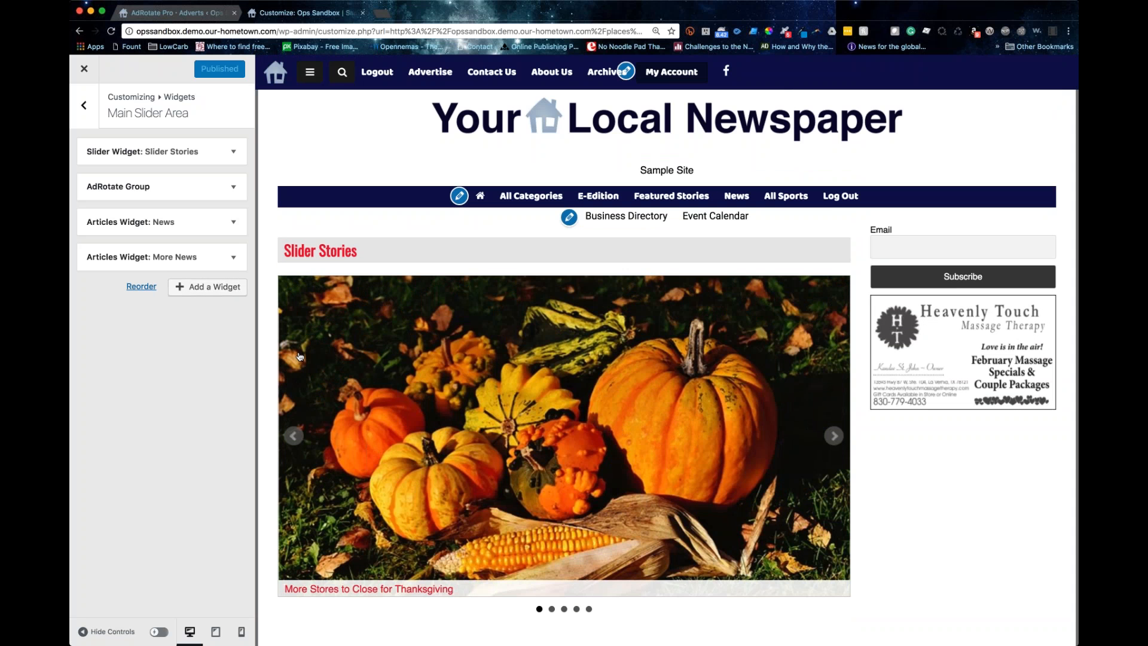
- Close the site customizer and start a new group in AdRotate Pro
{"action": "left_click", "coordinate": [84, 105]}
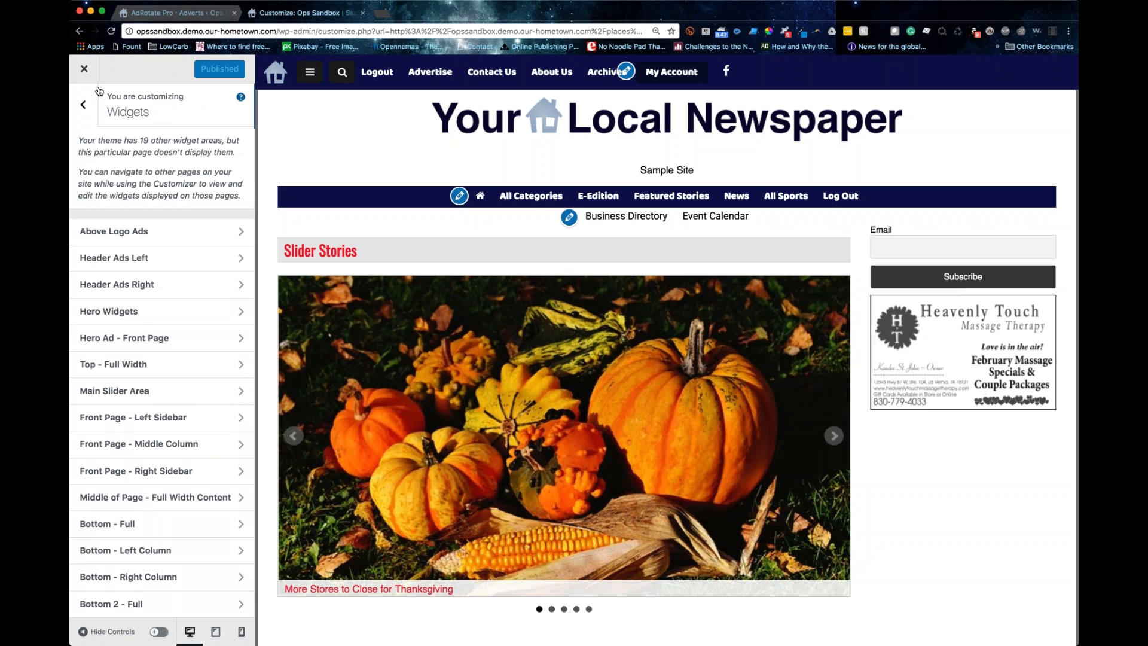
{"action": "left_click", "coordinate": [84, 69]}
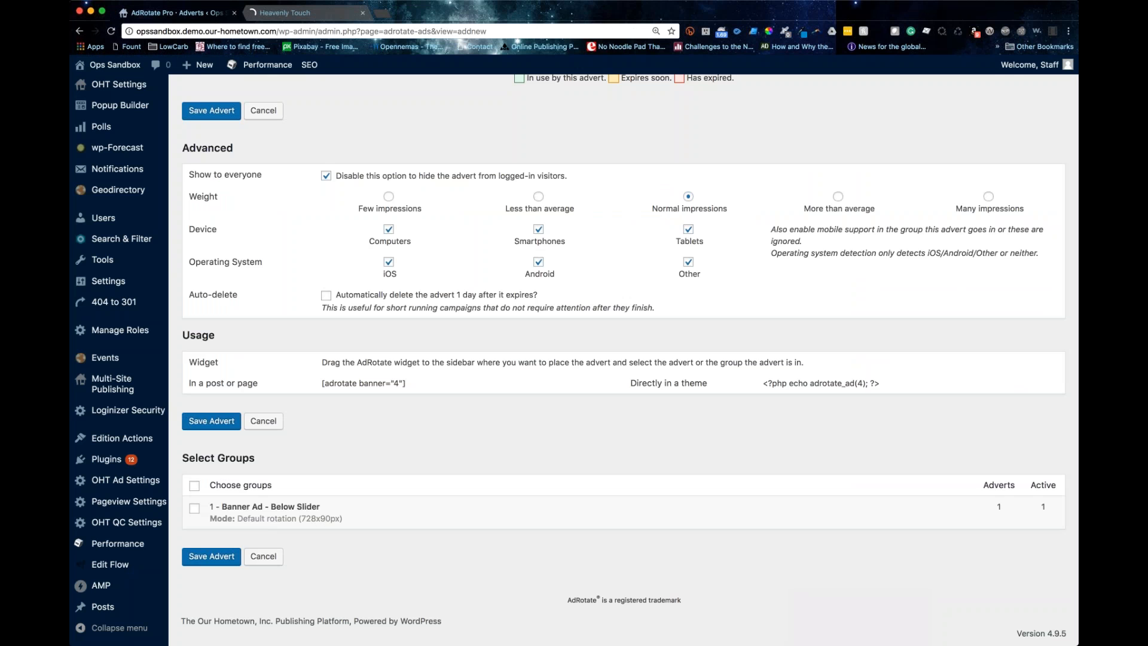
{"action": "scroll", "coordinate": [624, 358], "scroll_direction": "up", "scroll_amount": 5}
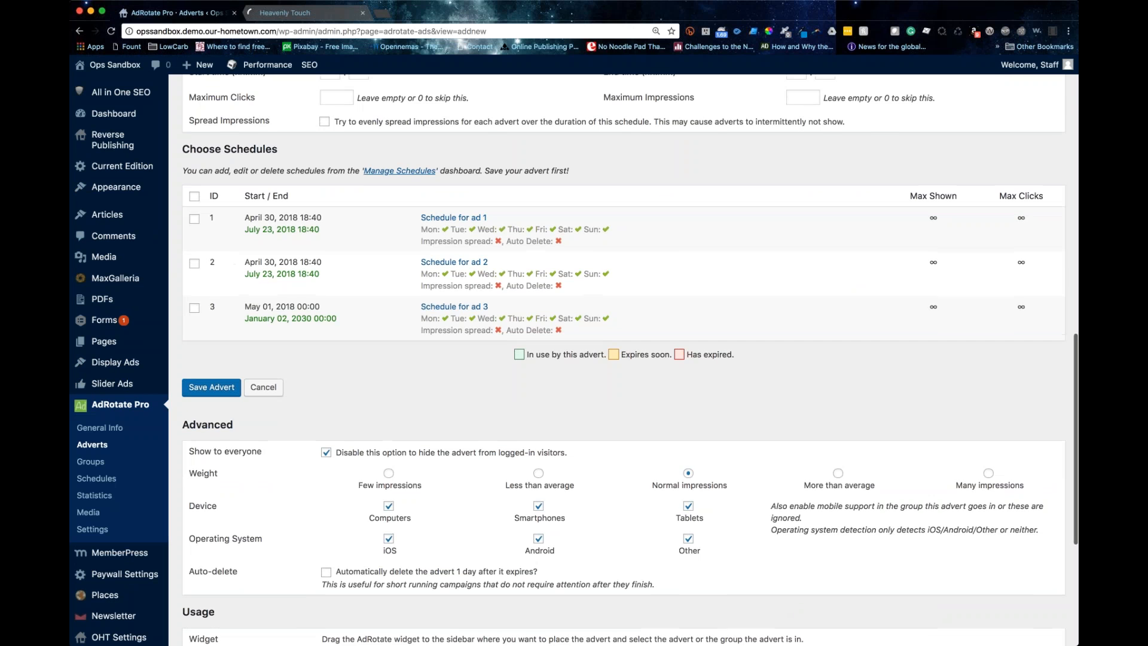
{"action": "left_click", "coordinate": [91, 461]}
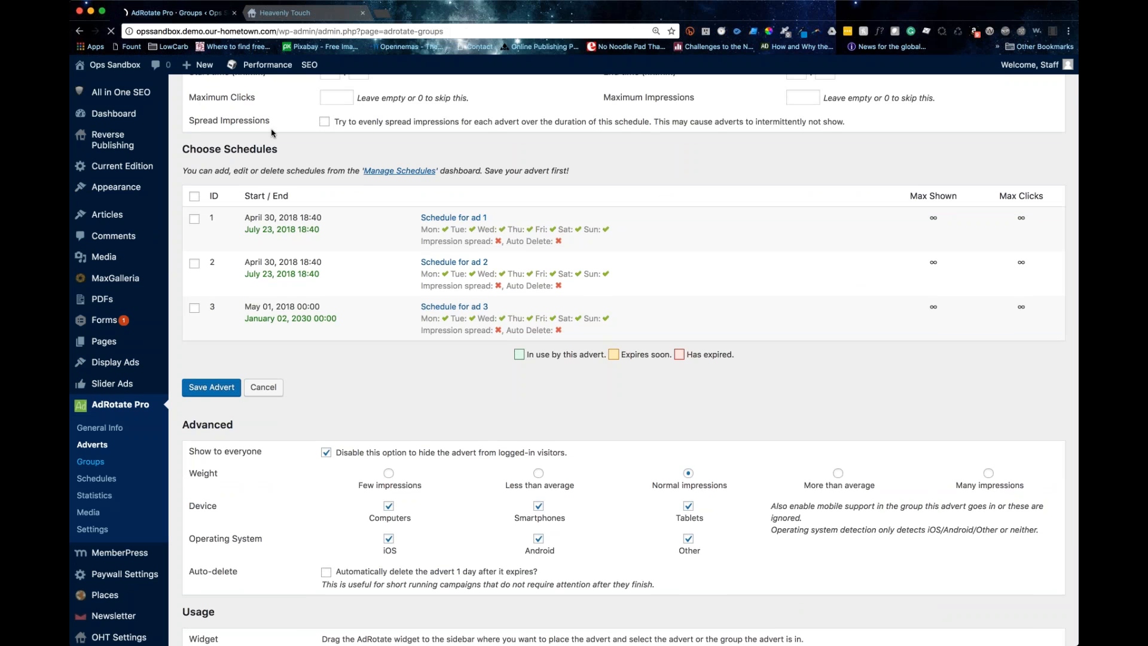
{"action": "left_click", "coordinate": [238, 150]}
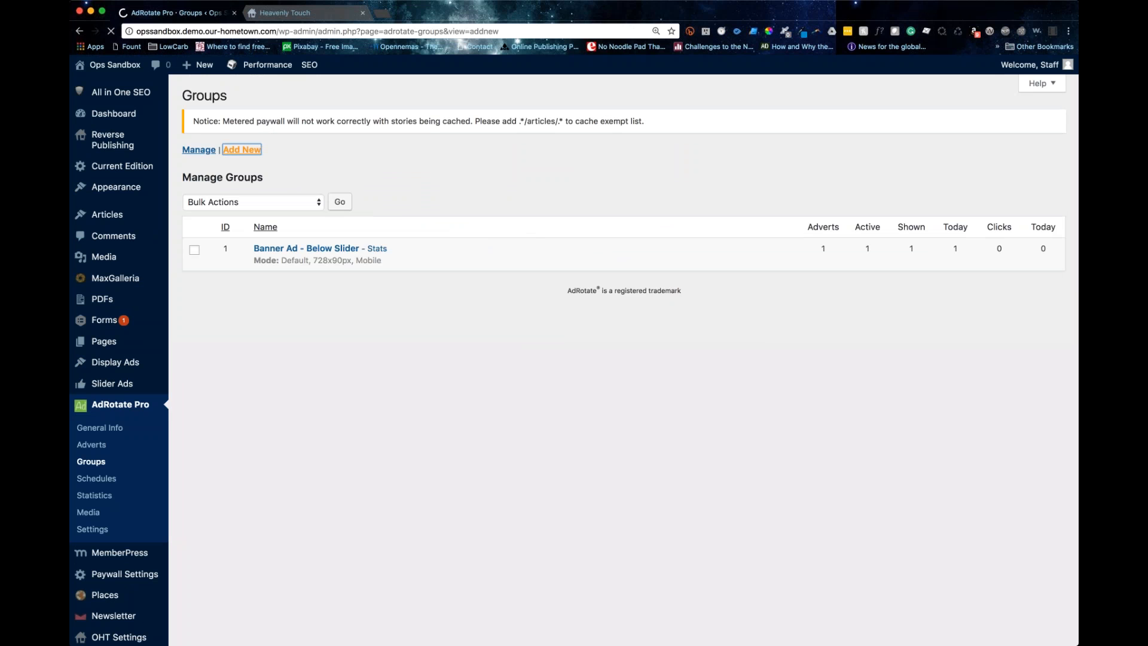
- Name the new group Article Injection and set its advert size to 728 px wide and 90 px high
{"action": "left_click", "coordinate": [331, 207]}
{"action": "type", "text": "Article Injecc"}
{"action": "key", "text": "BackSpace"}
{"action": "type", "text": "tion"}
{"action": "key", "text": "Tab"}
{"action": "type", "text": "728"}
{"action": "key", "text": "Tab"}
{"action": "type", "text": "90"}
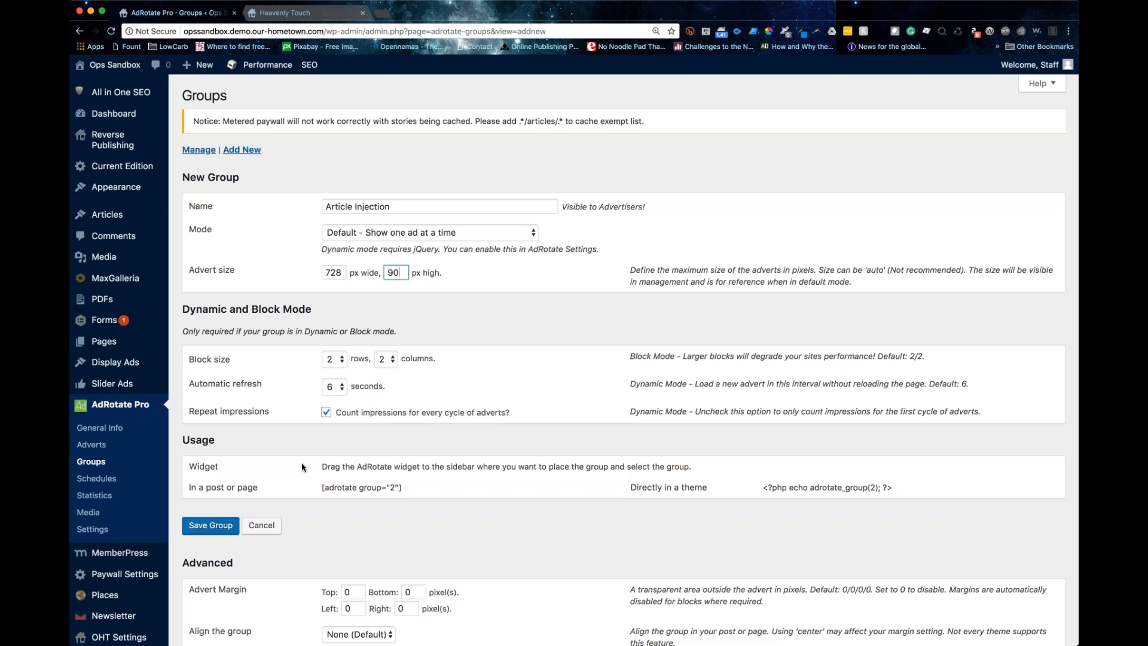
- Give the Article Injection group 5 px top and bottom margins, Center alignment and mobile support
{"action": "scroll", "coordinate": [302, 467], "scroll_direction": "down", "scroll_amount": 3}
{"action": "double_click", "coordinate": [348, 403]}
{"action": "type", "text": "5"}
{"action": "key", "text": "Tab"}
{"action": "type", "text": "5"}
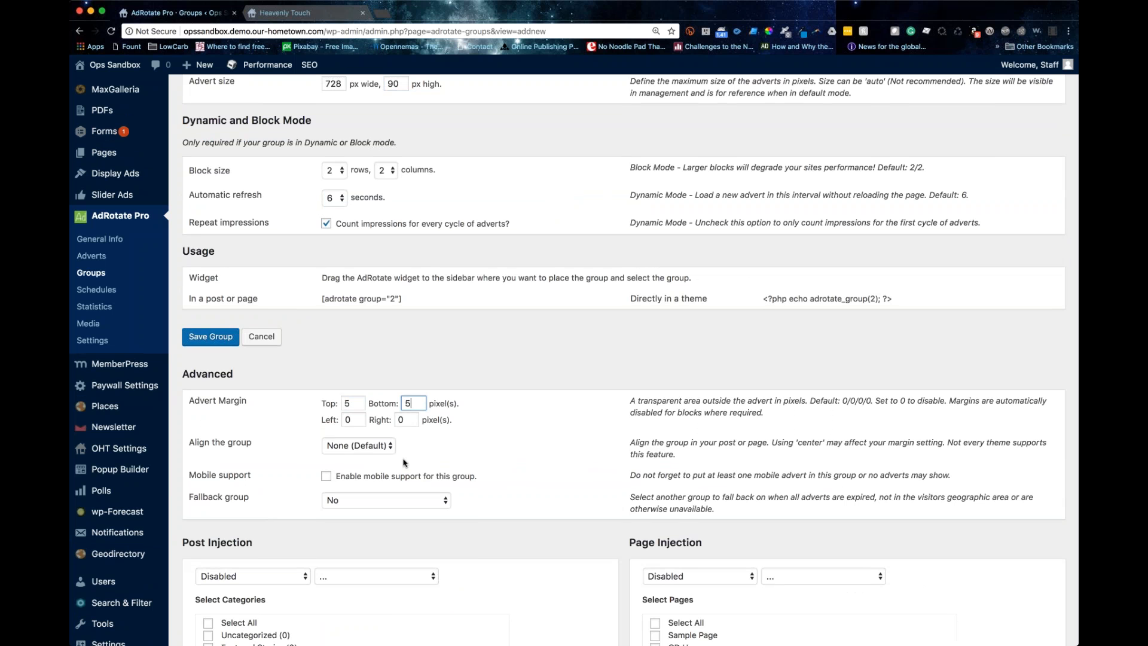
{"action": "left_click", "coordinate": [383, 448]}
{"action": "left_click", "coordinate": [383, 480]}
{"action": "left_click", "coordinate": [326, 476]}
- Inject the group inside post content after the middle paragraph for all categories, and save the group
{"action": "scroll", "coordinate": [397, 474], "scroll_direction": "down", "scroll_amount": 10}
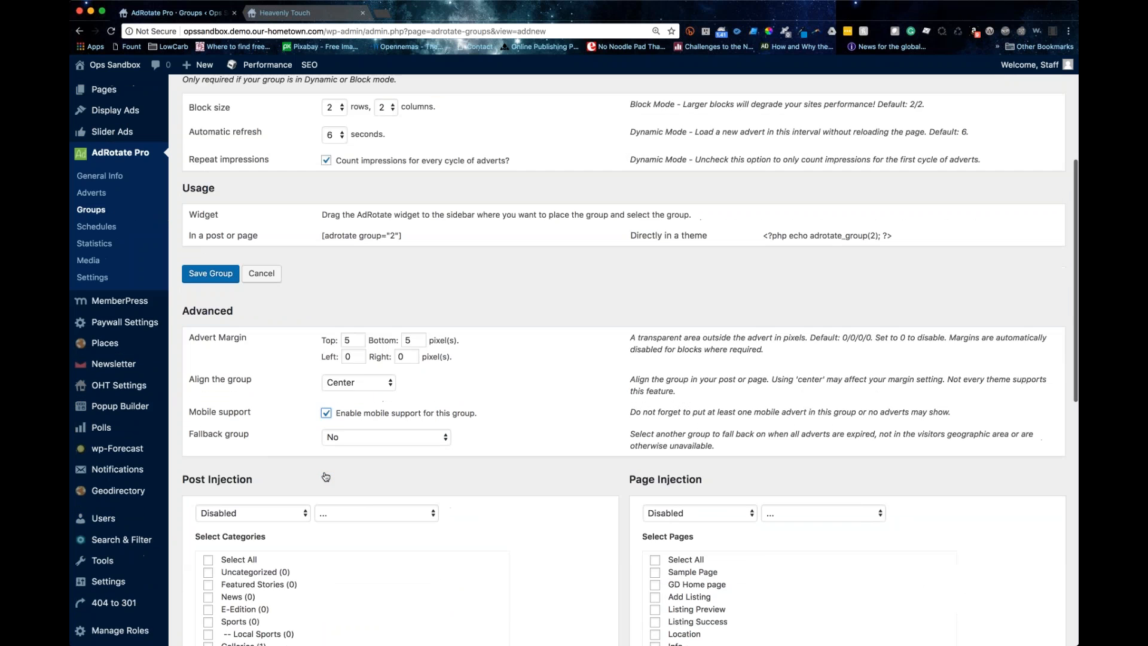
{"action": "scroll", "coordinate": [219, 548], "scroll_direction": "up", "scroll_amount": 5}
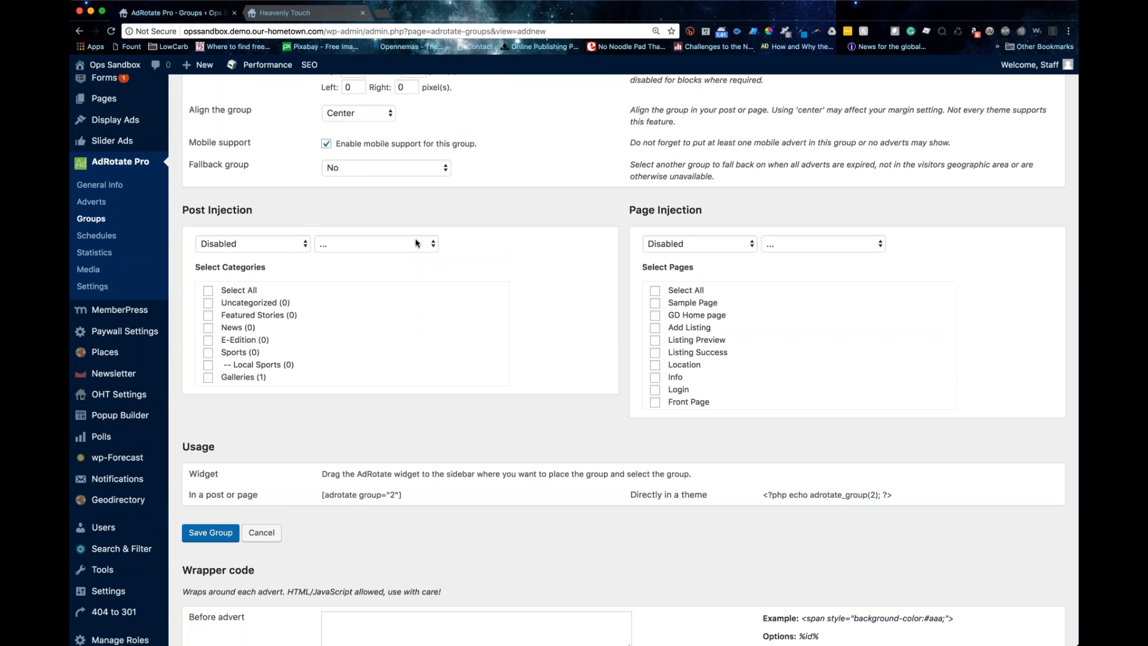
{"action": "left_click", "coordinate": [255, 245]}
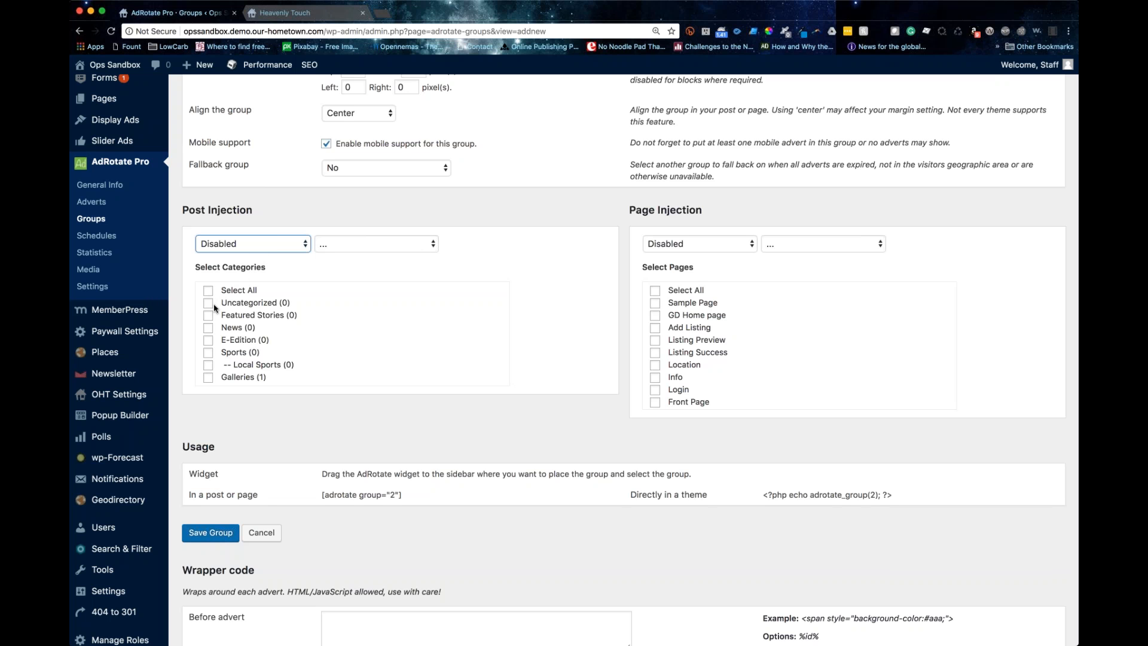
{"action": "key", "text": "i"}
{"action": "key", "text": "Tab"}
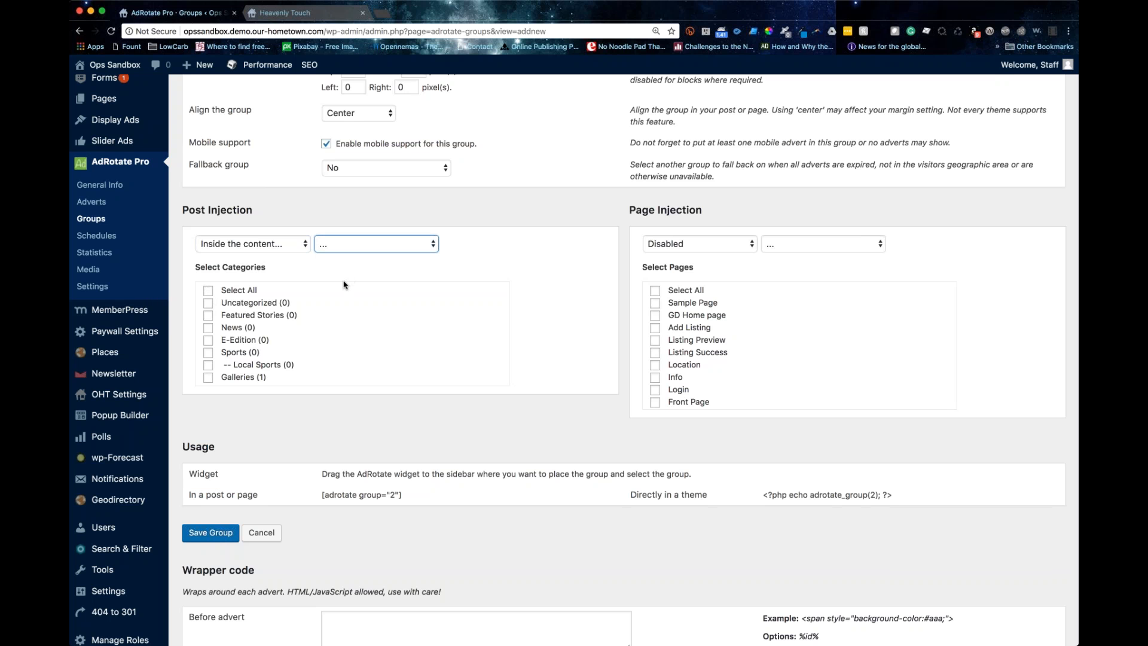
{"action": "key", "text": "a"}
{"action": "left_click", "coordinate": [208, 290]}
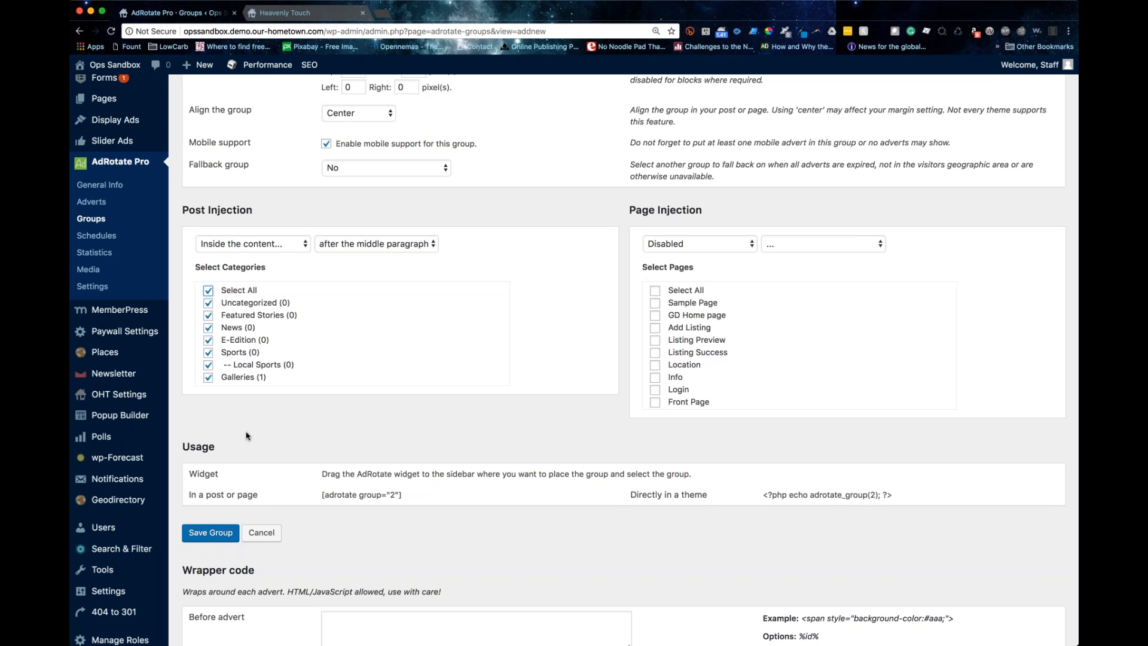
{"action": "scroll", "coordinate": [248, 361], "scroll_direction": "down", "scroll_amount": 5}
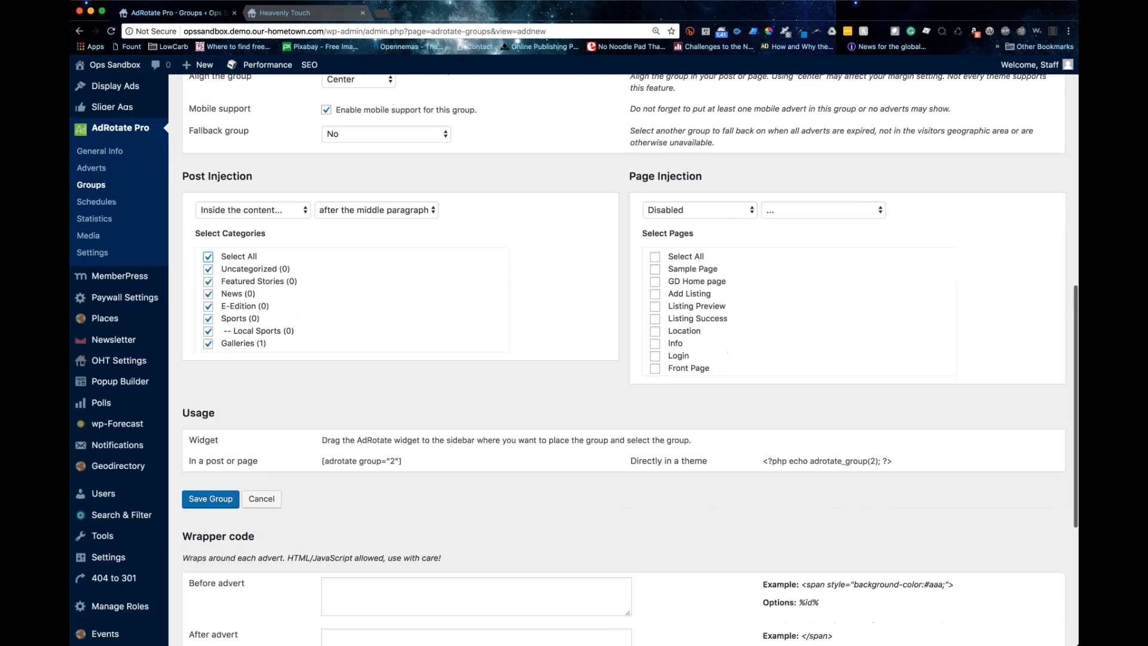
{"action": "scroll", "coordinate": [239, 251], "scroll_direction": "up", "scroll_amount": 3}
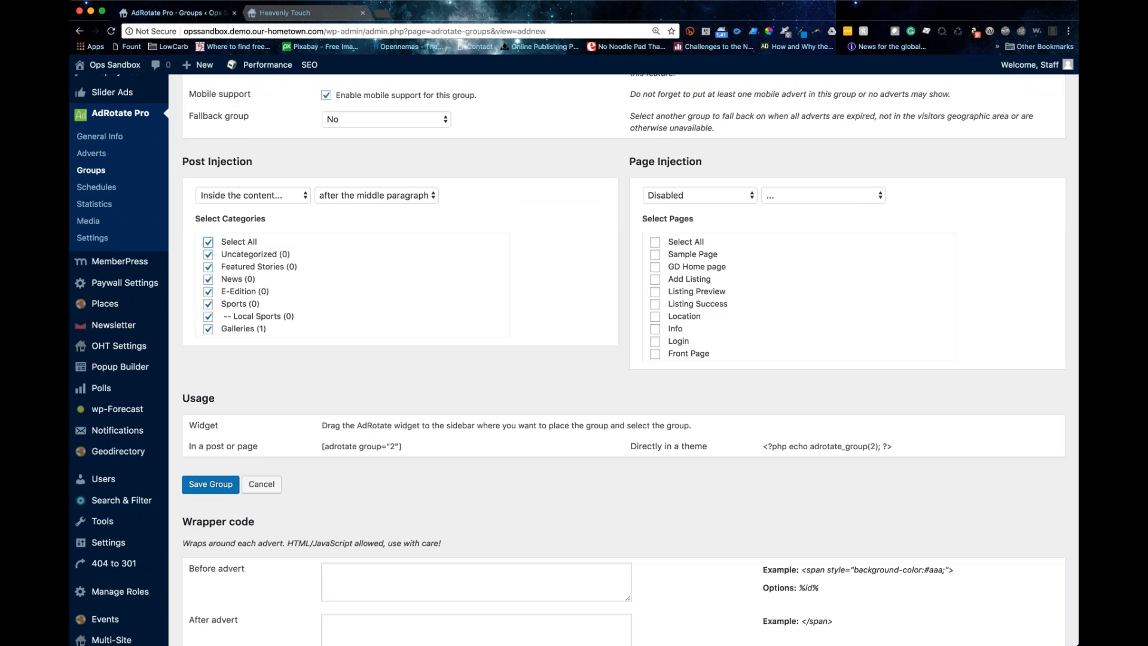
{"action": "left_click", "coordinate": [195, 486]}
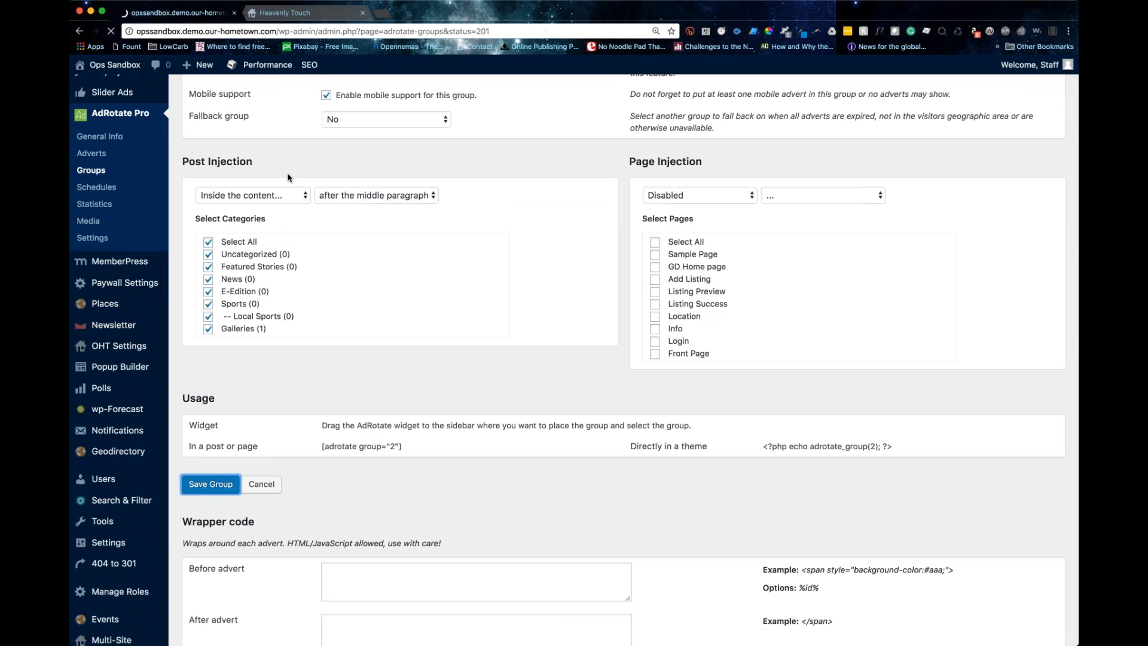
- Open the article More Stores to Close for Thanksgiving on the site and examine the banner placement within its text
{"action": "mouse_move", "coordinate": [89, 66]}
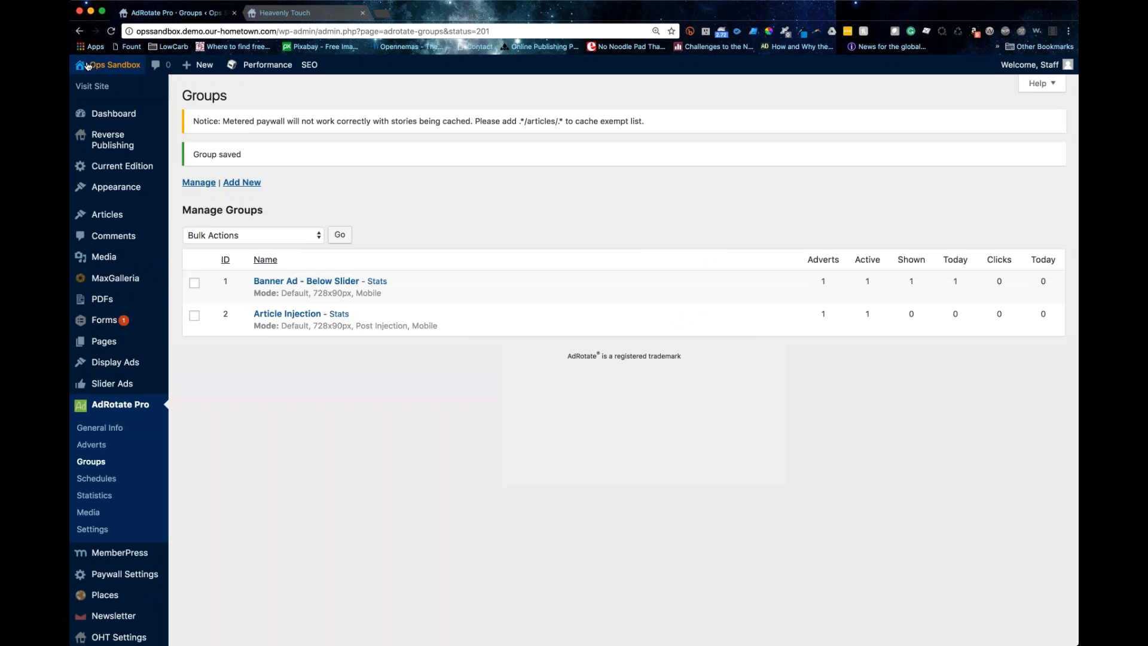
{"action": "left_click", "coordinate": [121, 70]}
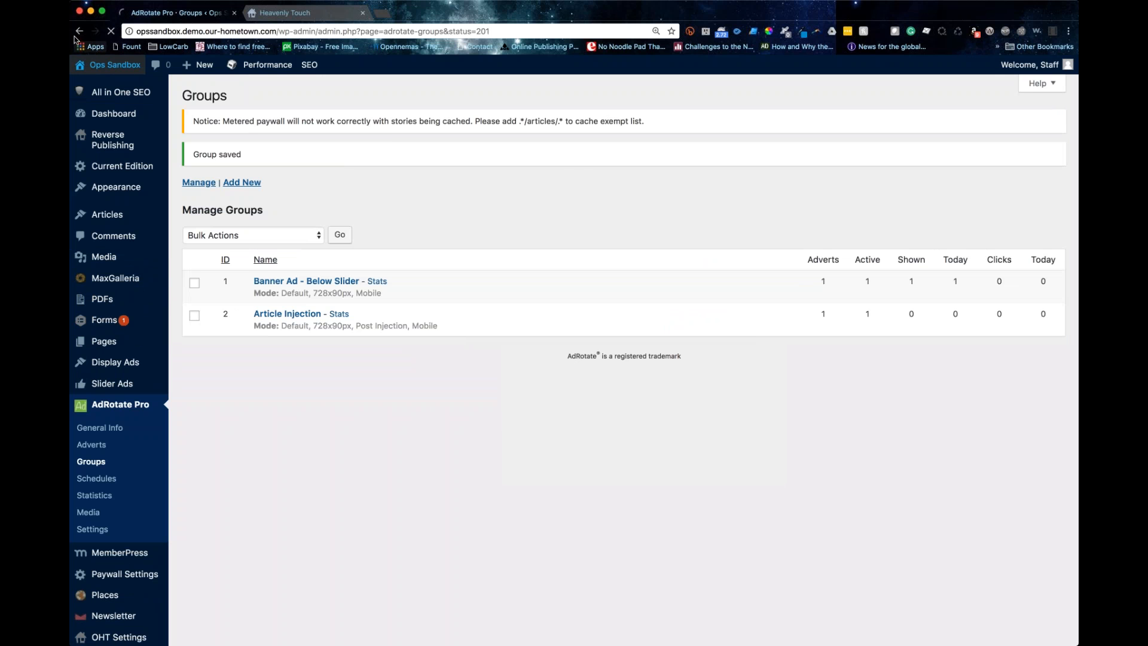
{"action": "scroll", "coordinate": [389, 469], "scroll_direction": "down", "scroll_amount": 3}
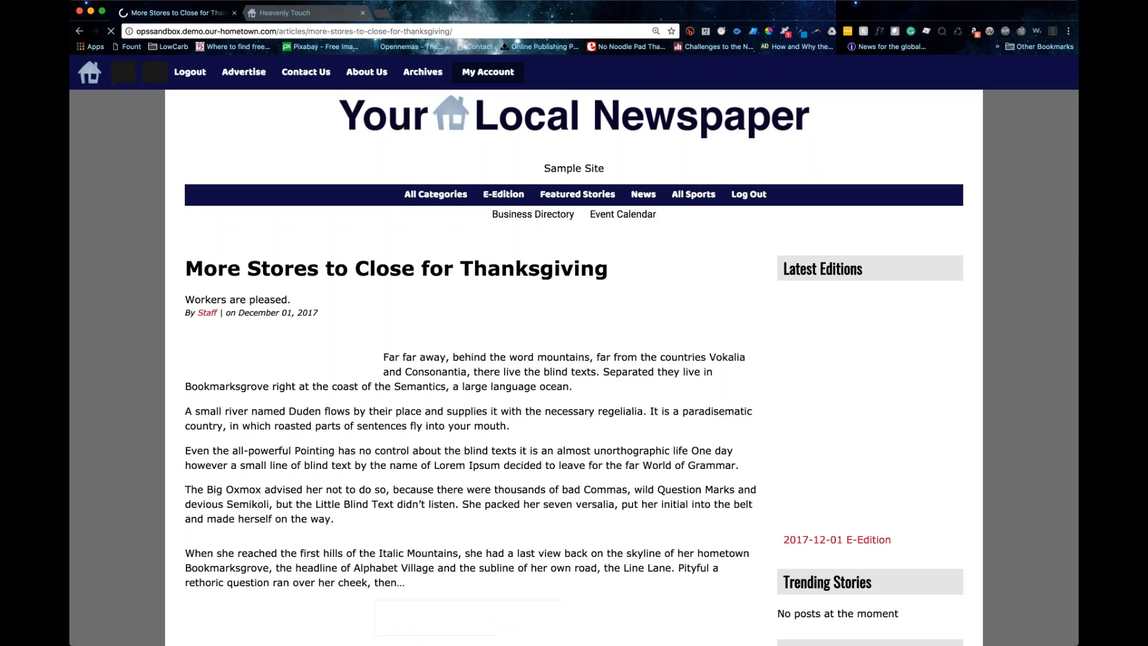
{"action": "scroll", "coordinate": [574, 377], "scroll_direction": "down", "scroll_amount": 5}
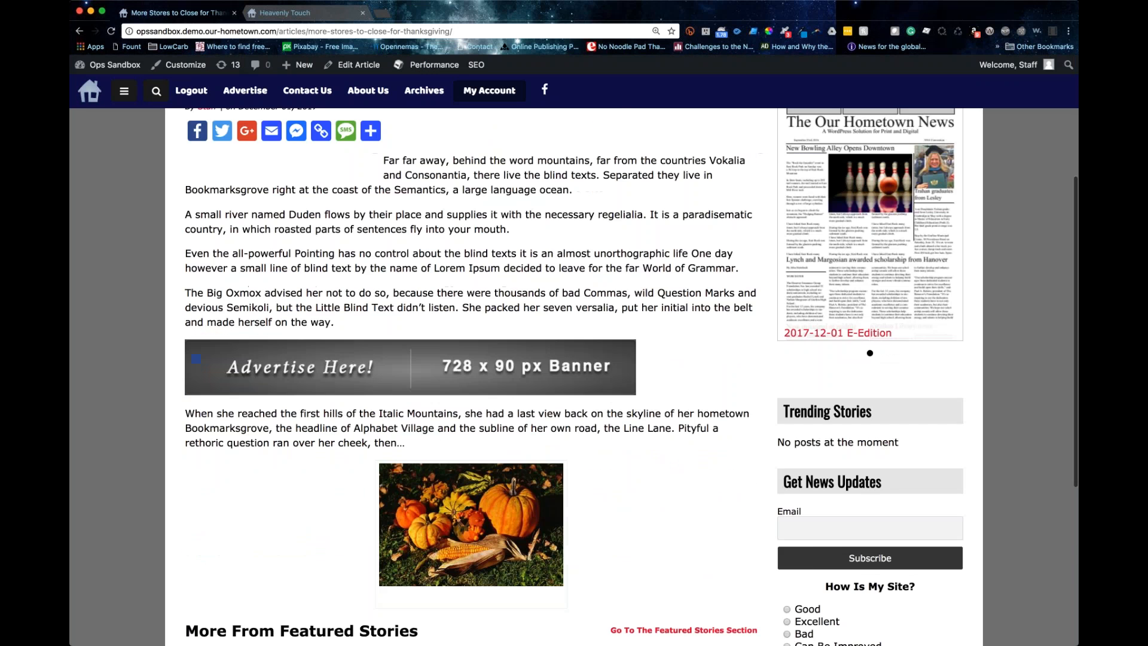
{"action": "scroll", "coordinate": [381, 444], "scroll_direction": "up", "scroll_amount": 1}
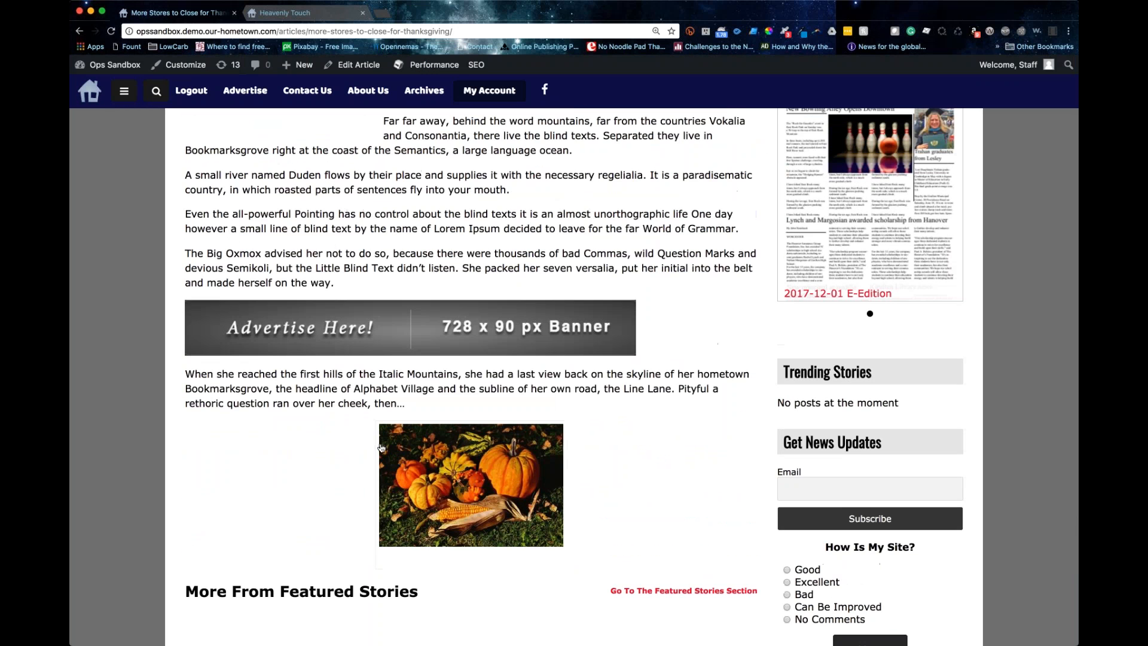
{"action": "scroll", "coordinate": [380, 445], "scroll_direction": "up", "scroll_amount": 3}
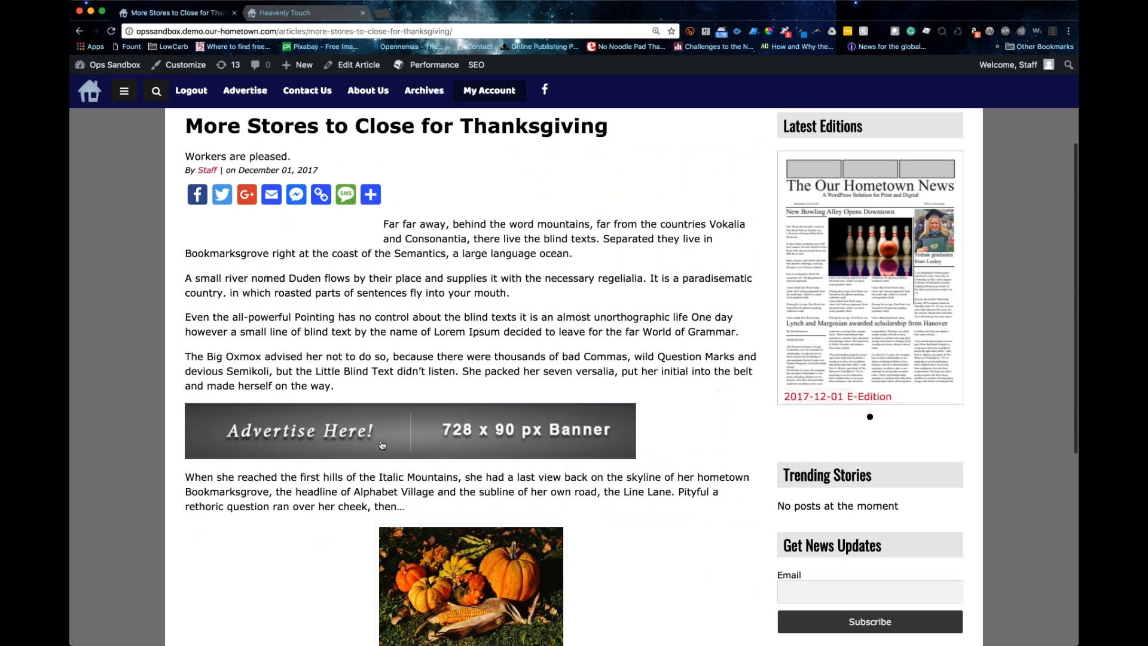
{"action": "scroll", "coordinate": [381, 445], "scroll_direction": "up", "scroll_amount": 1}
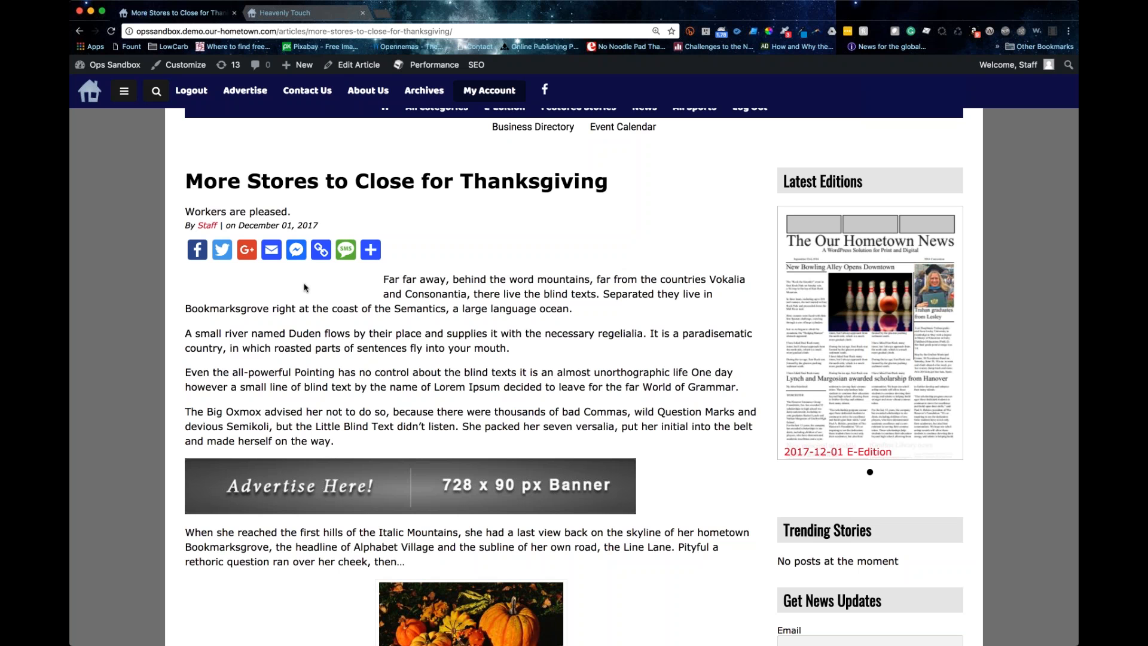
{"action": "scroll", "coordinate": [304, 287], "scroll_direction": "up", "scroll_amount": 1}
{"action": "scroll", "coordinate": [304, 288], "scroll_direction": "down", "scroll_amount": 7}
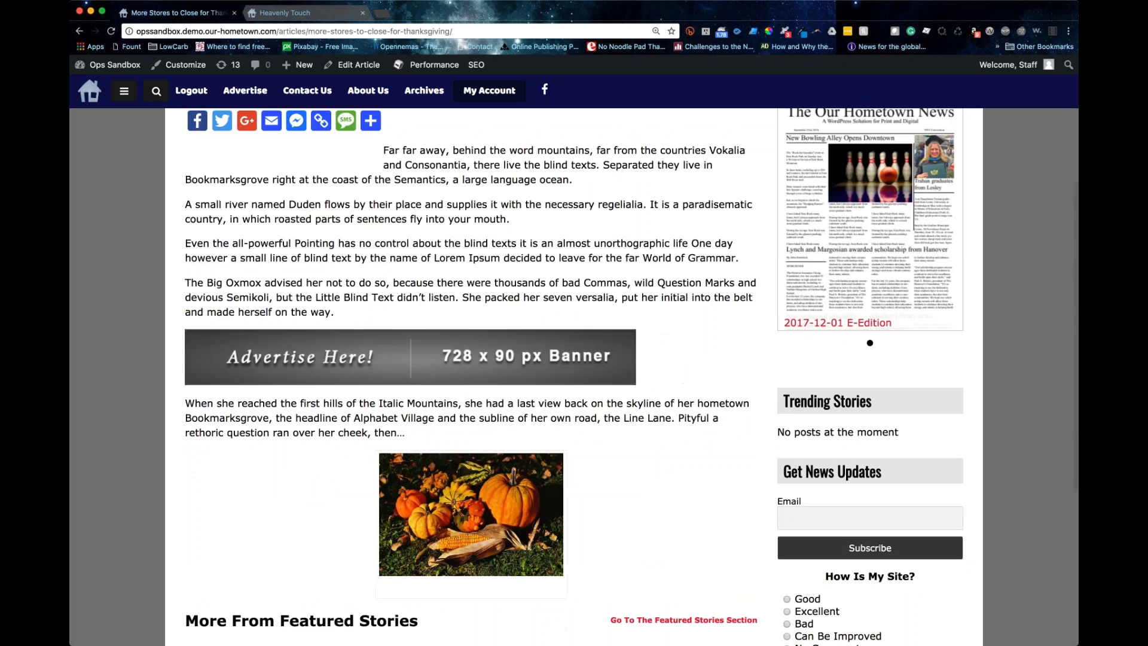
{"action": "scroll", "coordinate": [574, 377], "scroll_direction": "up", "scroll_amount": 5}
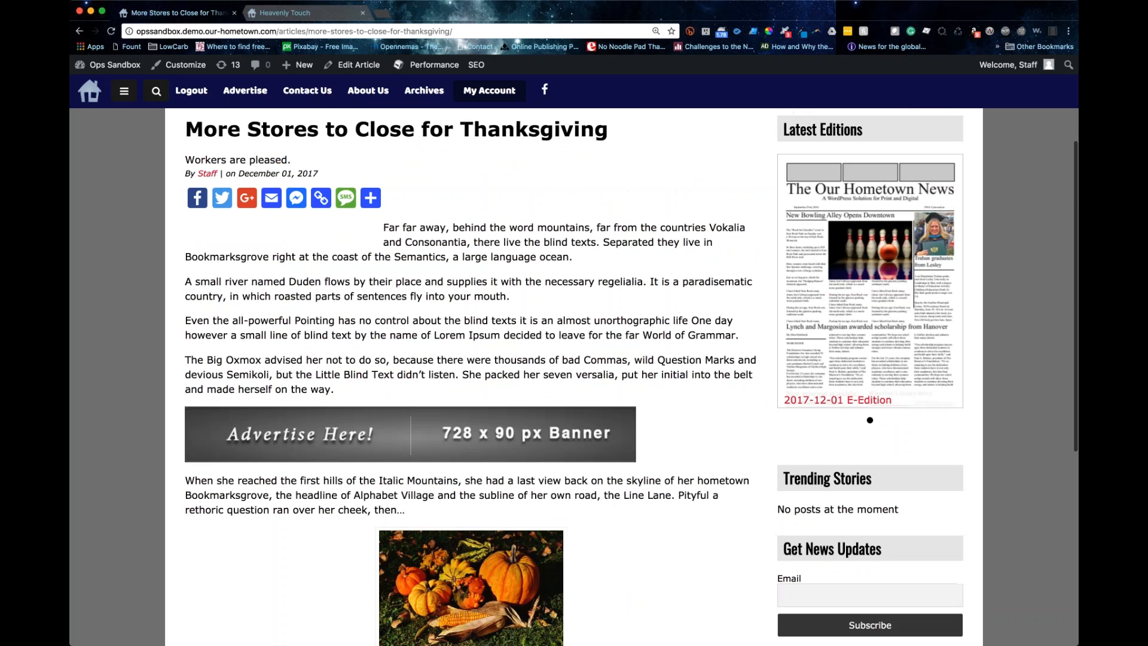
{"action": "scroll", "coordinate": [426, 254], "scroll_direction": "up", "scroll_amount": 1}
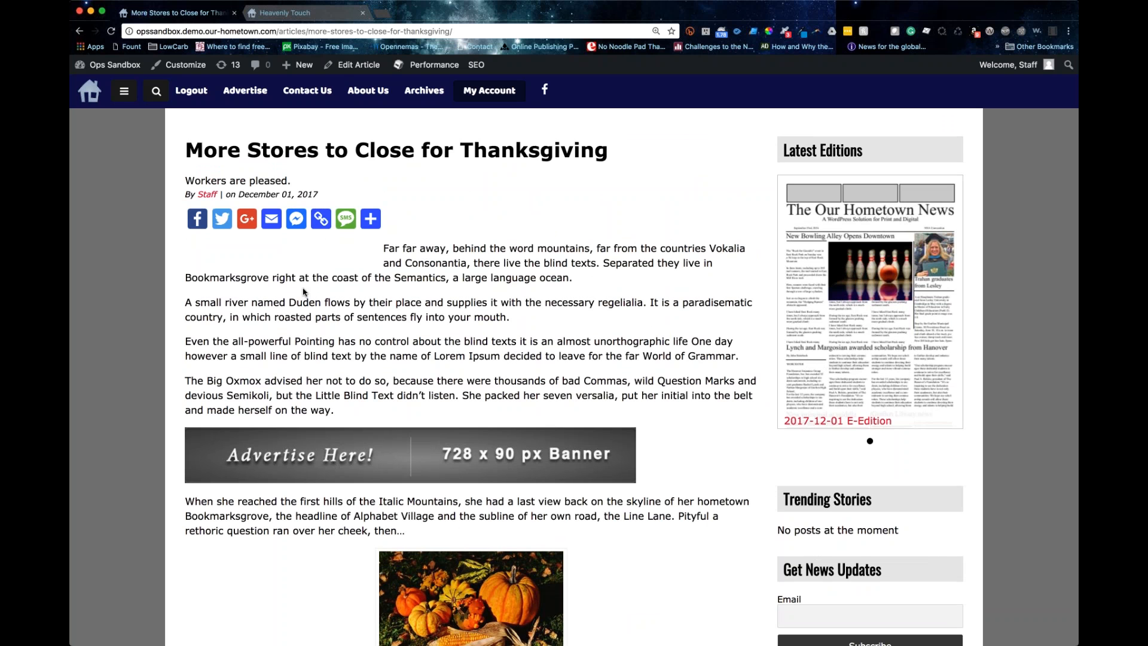
{"action": "scroll", "coordinate": [408, 442], "scroll_direction": "down", "scroll_amount": 3}
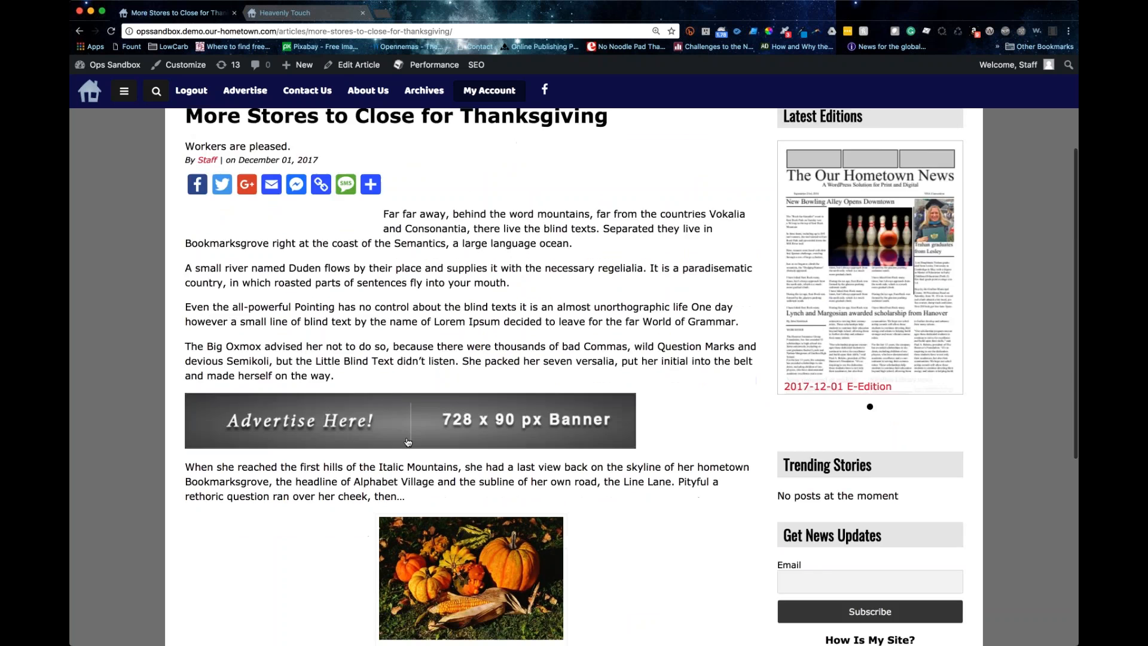
{"action": "scroll", "coordinate": [403, 440], "scroll_direction": "up", "scroll_amount": 2}
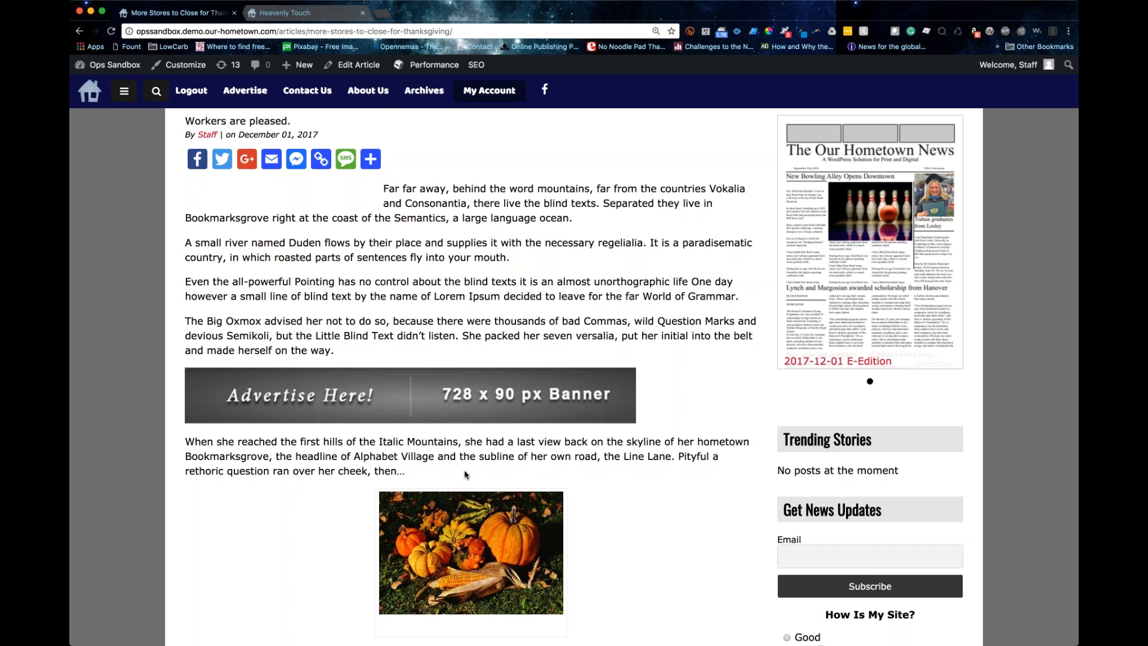
{"action": "scroll", "coordinate": [466, 475], "scroll_direction": "up", "scroll_amount": 5}
{"action": "scroll", "coordinate": [466, 476], "scroll_direction": "down", "scroll_amount": 1}
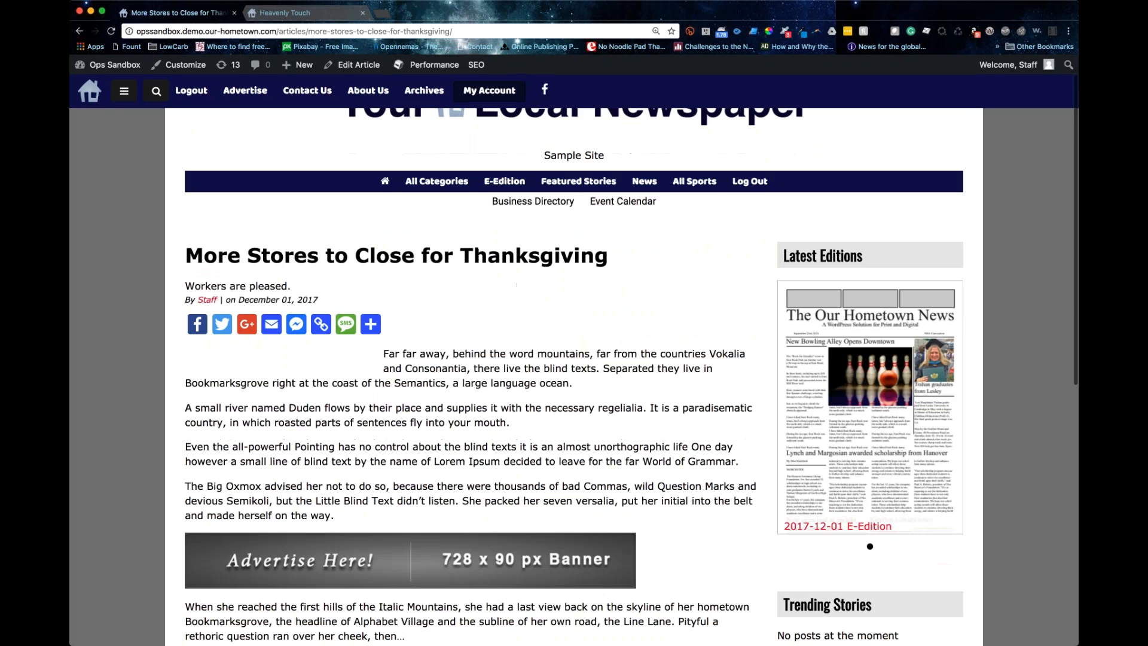
{"action": "scroll", "coordinate": [574, 350], "scroll_direction": "up", "scroll_amount": 1}
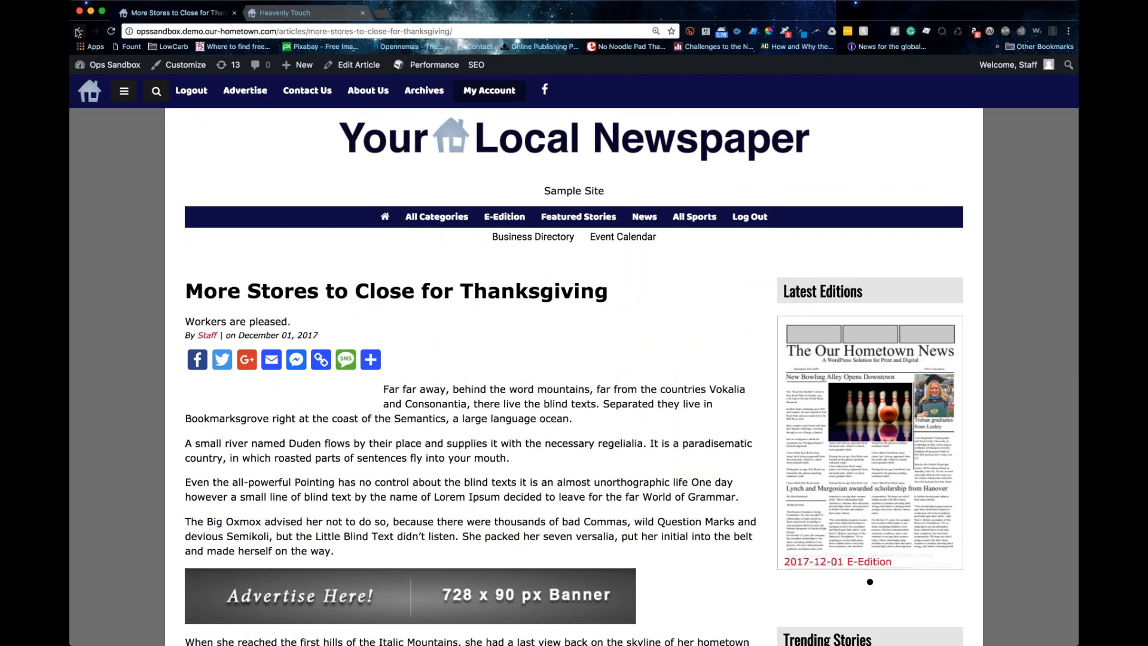
- Return to AdRotate Pro and review the advert statistics and the period options for exporting them
{"action": "left_click", "coordinate": [78, 32]}
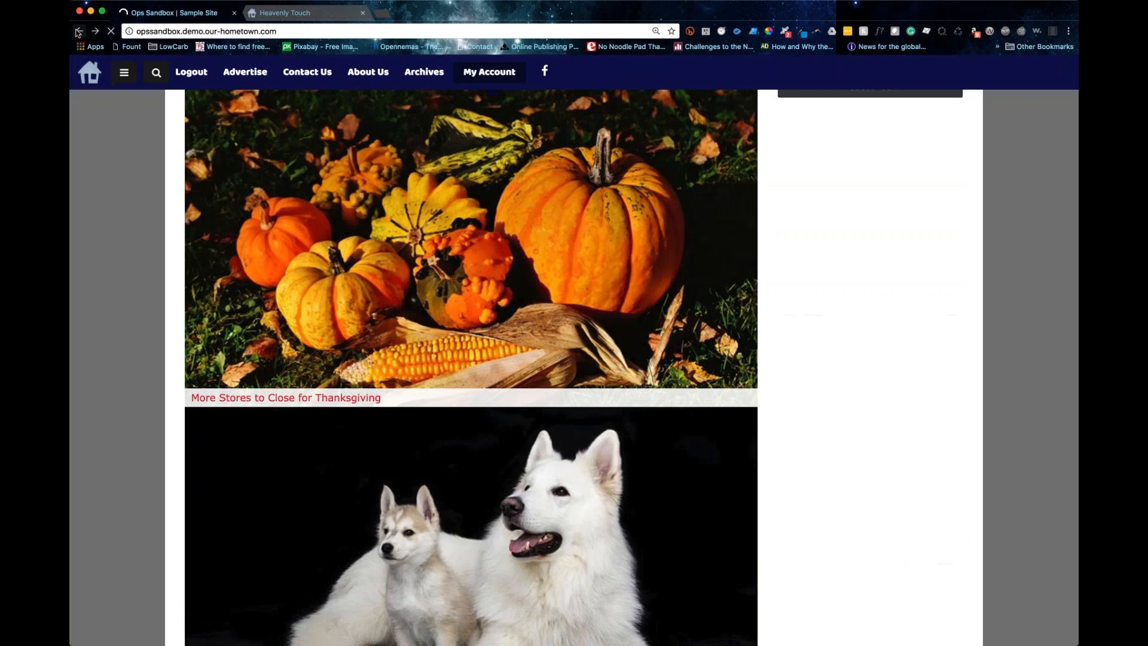
{"action": "left_click", "coordinate": [78, 32]}
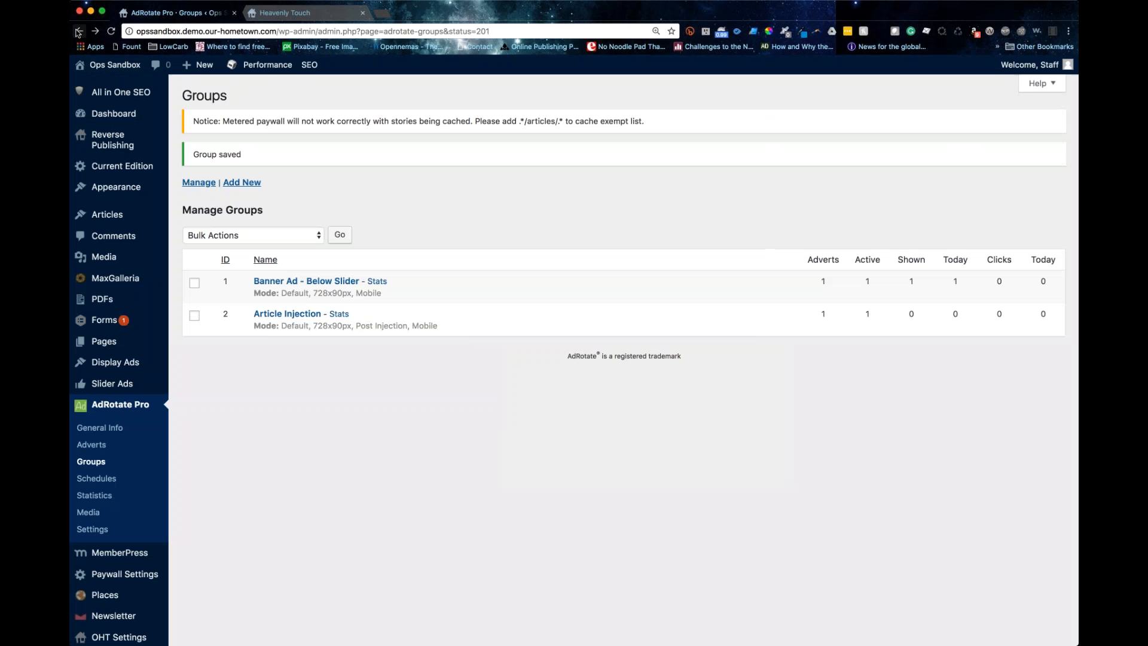
{"action": "left_click", "coordinate": [109, 496]}
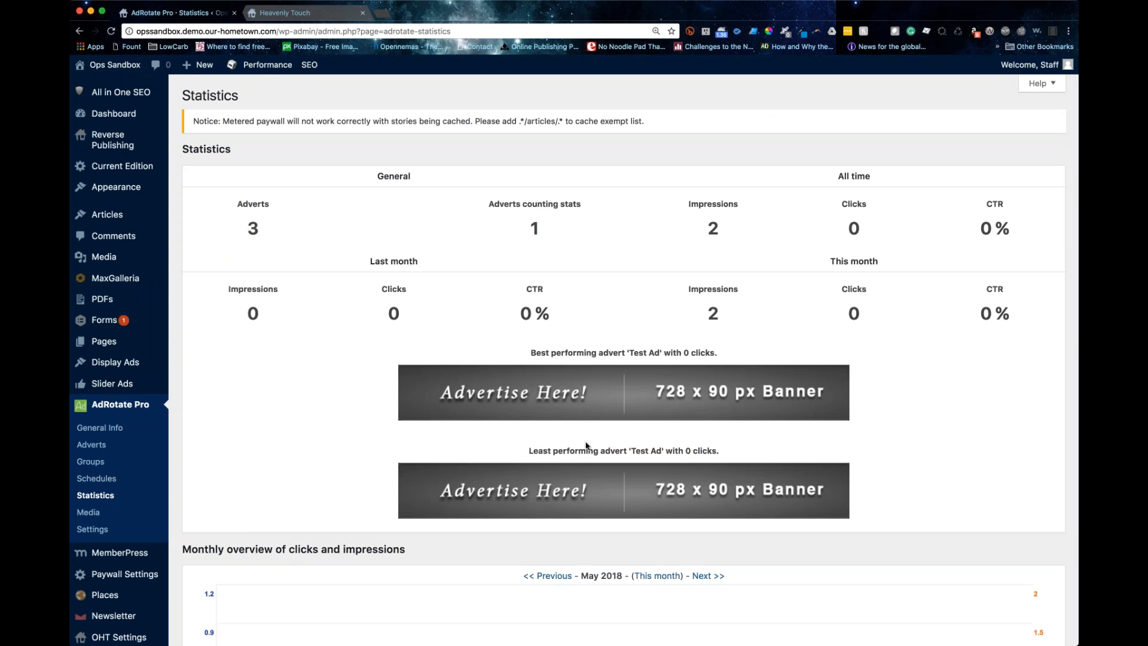
{"action": "scroll", "coordinate": [586, 445], "scroll_direction": "down", "scroll_amount": 4}
{"action": "scroll", "coordinate": [592, 446], "scroll_direction": "down", "scroll_amount": 5}
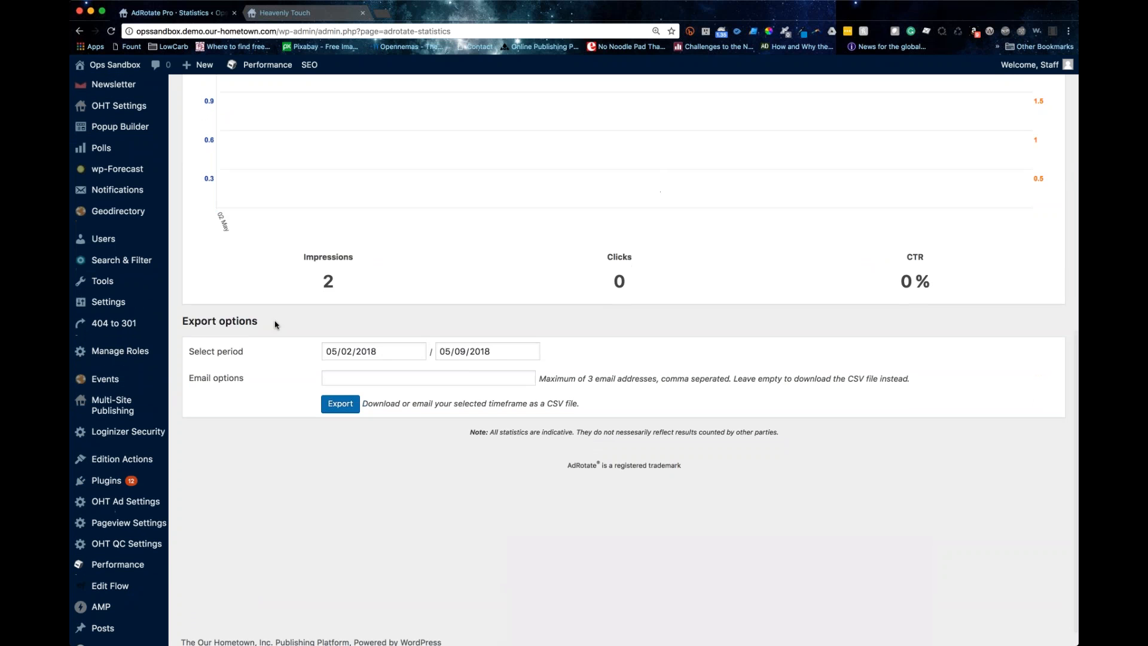
{"action": "left_click", "coordinate": [359, 355]}
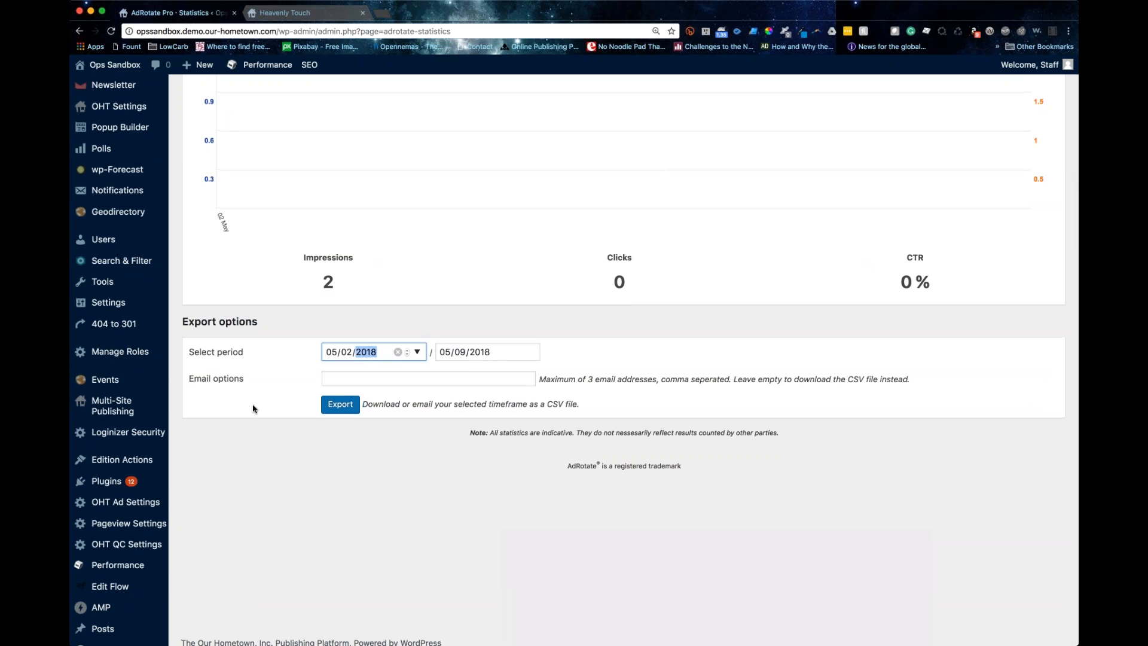
- Open the Test Ad advert and review its ad code, banner, schedule, device and group settings
{"action": "scroll", "coordinate": [252, 409], "scroll_direction": "up", "scroll_amount": 7}
{"action": "left_click", "coordinate": [92, 341]}
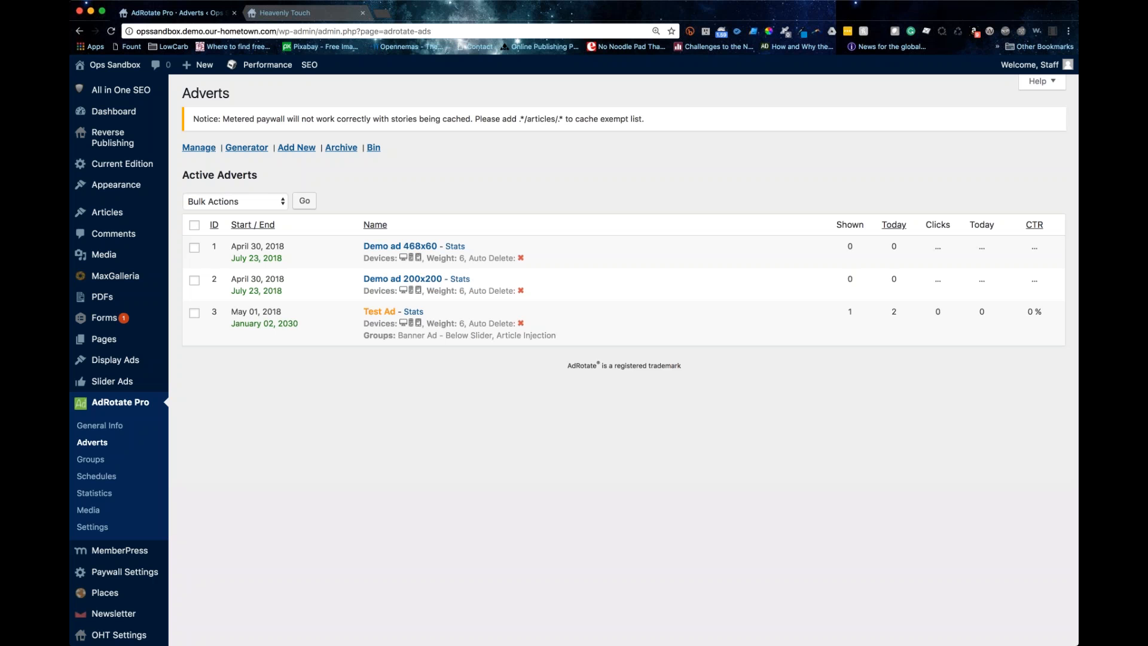
{"action": "left_click", "coordinate": [377, 313]}
{"action": "scroll", "coordinate": [351, 362], "scroll_direction": "down", "scroll_amount": 3}
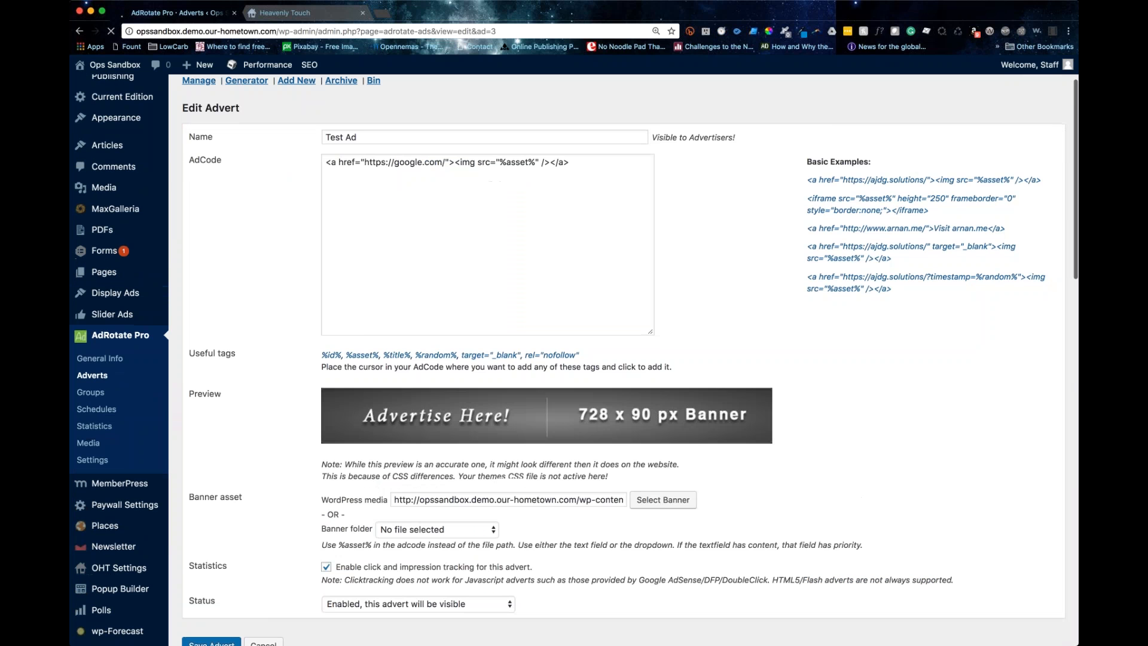
{"action": "scroll", "coordinate": [623, 359], "scroll_direction": "down", "scroll_amount": 15}
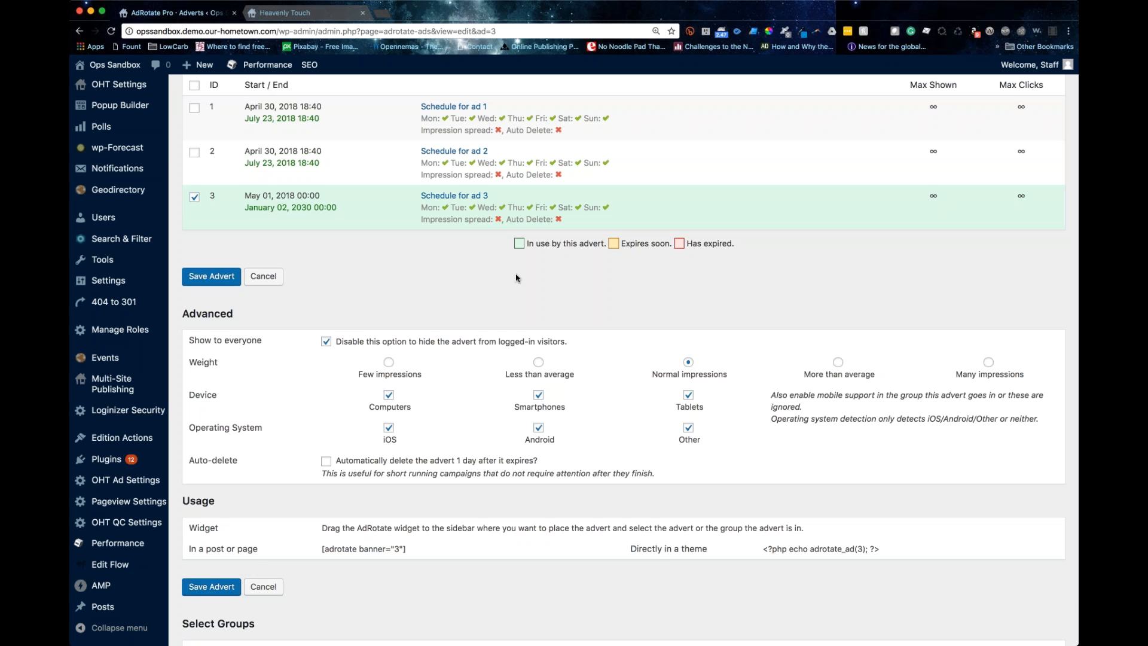
{"action": "scroll", "coordinate": [502, 302], "scroll_direction": "down", "scroll_amount": 2}
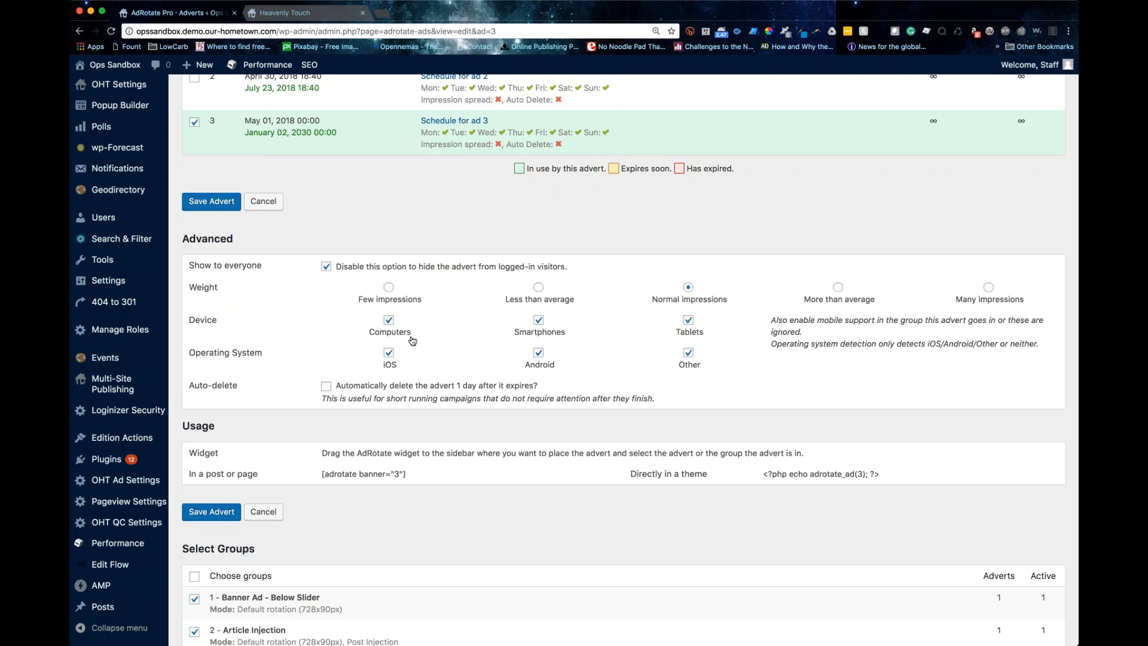
{"action": "left_click", "coordinate": [539, 329]}
{"action": "left_click", "coordinate": [532, 323]}
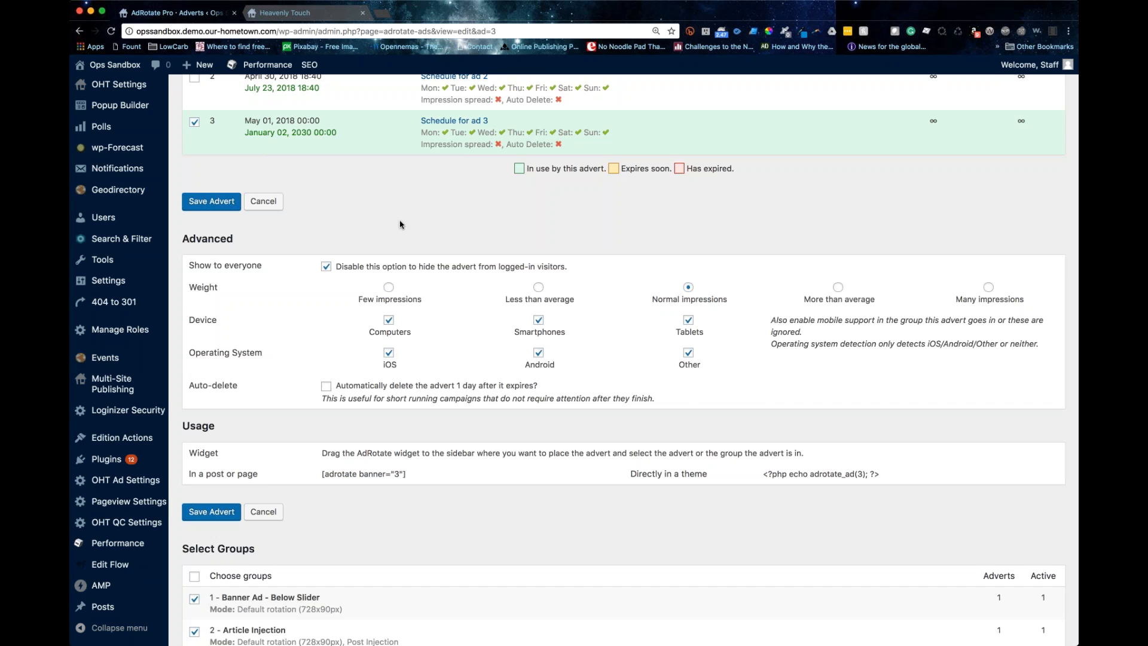
{"action": "scroll", "coordinate": [400, 225], "scroll_direction": "up", "scroll_amount": 10}
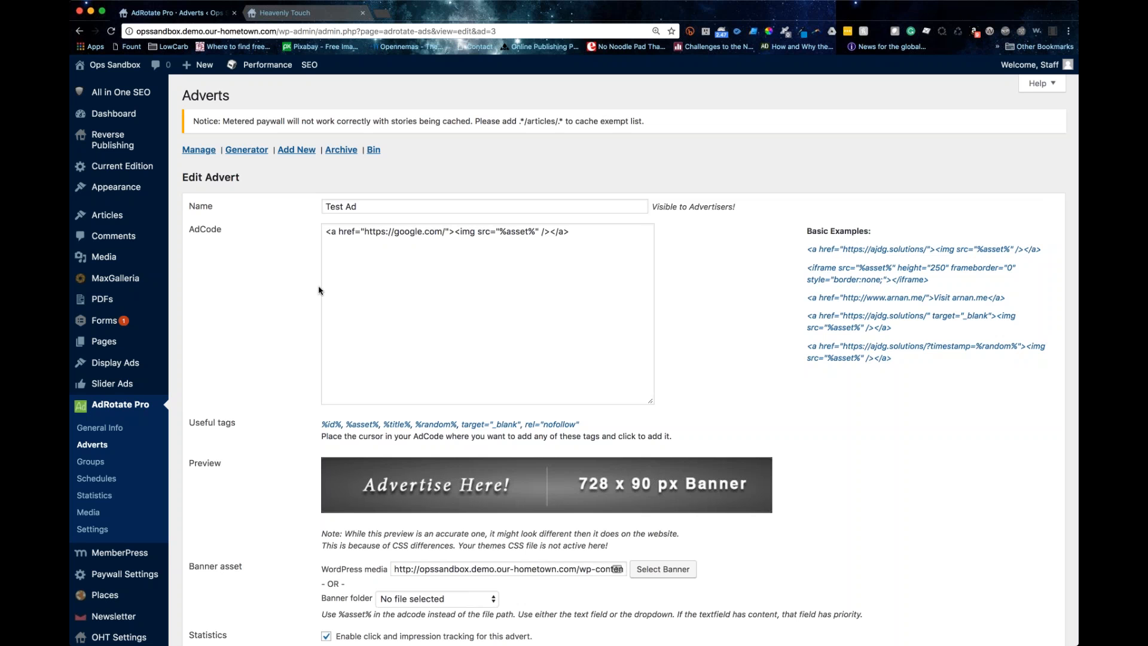
{"action": "scroll", "coordinate": [323, 288], "scroll_direction": "down", "scroll_amount": 10}
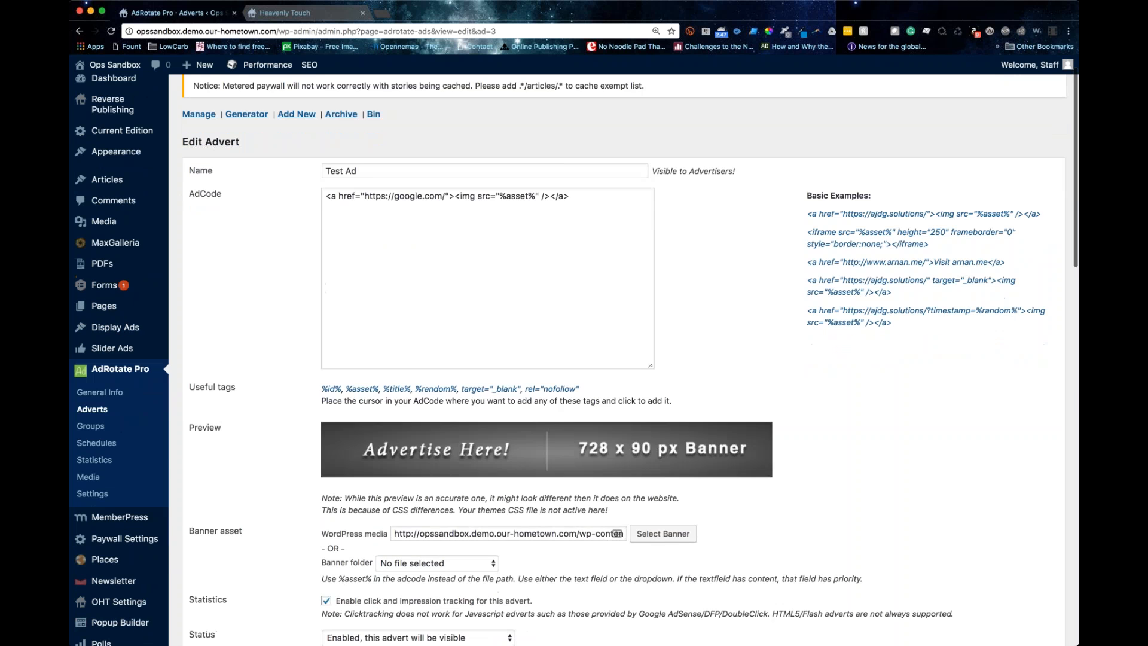
{"action": "scroll", "coordinate": [323, 287], "scroll_direction": "up", "scroll_amount": 10}
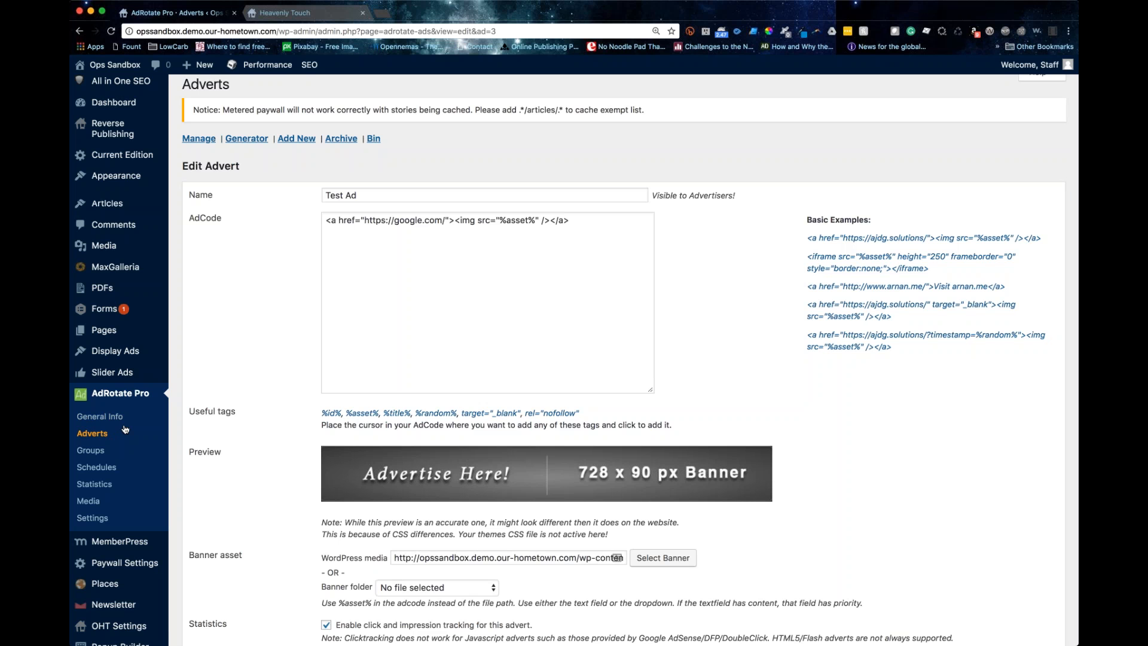
- Try an "Advertisement" paragraph in front of the link in the Test Ad's ad code, and remove it again
{"action": "left_click", "coordinate": [419, 336]}
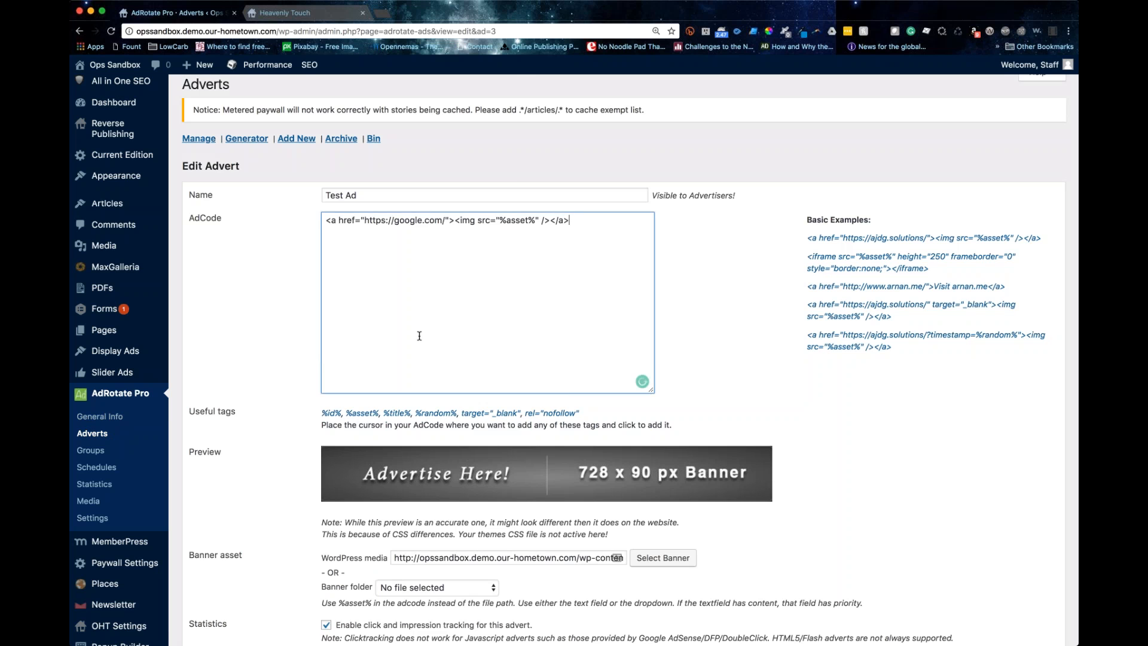
{"action": "type", "text": "<p>"}
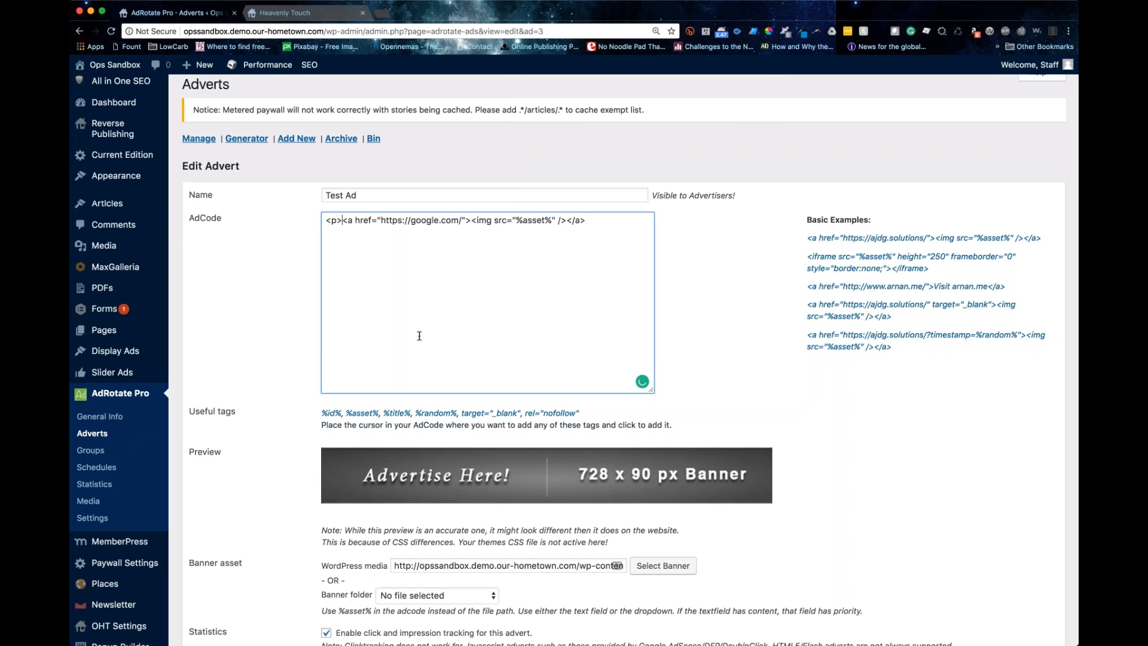
{"action": "type", "text": "Advertisement"}
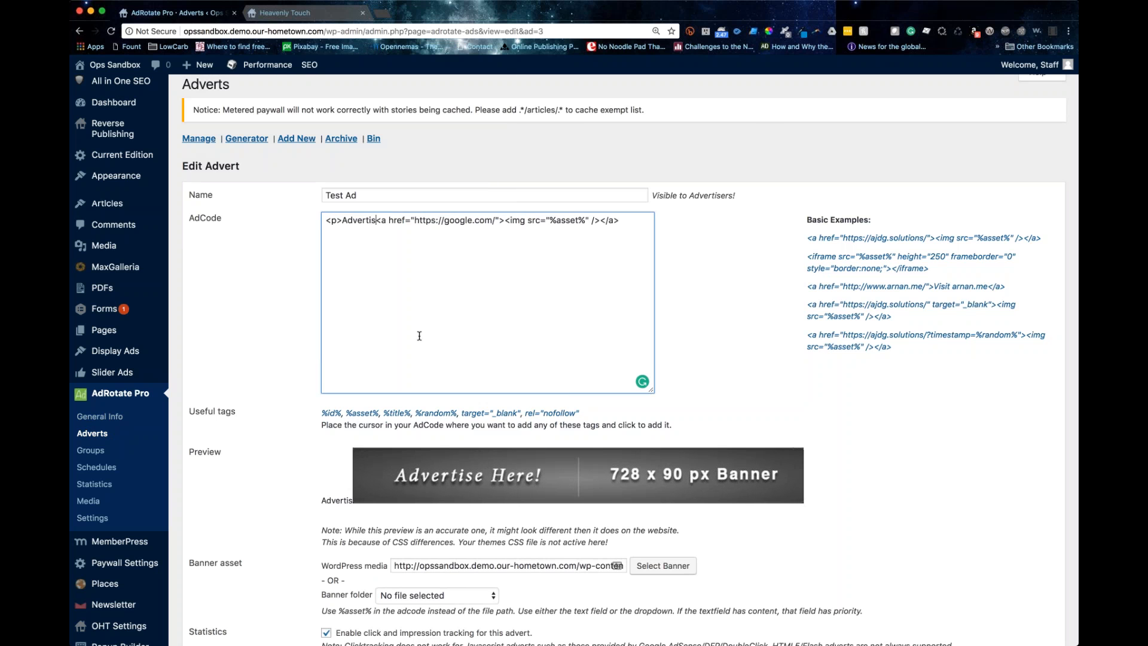
{"action": "type", "text": "M"}
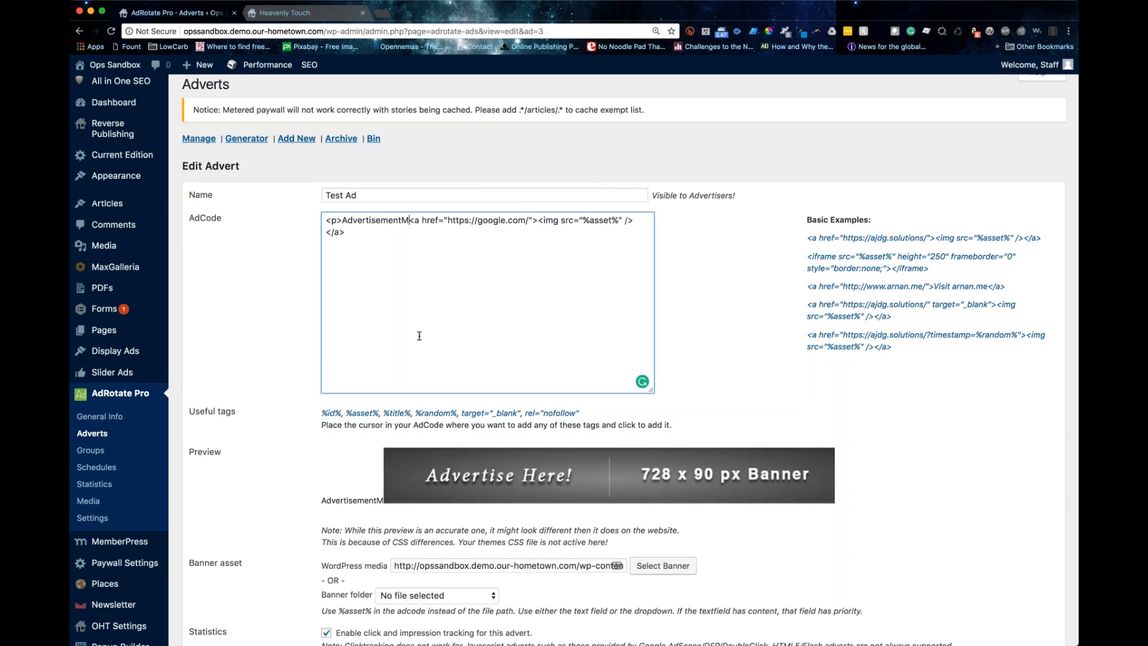
{"action": "key", "text": "BackSpace"}
{"action": "type", "text": "</p"}
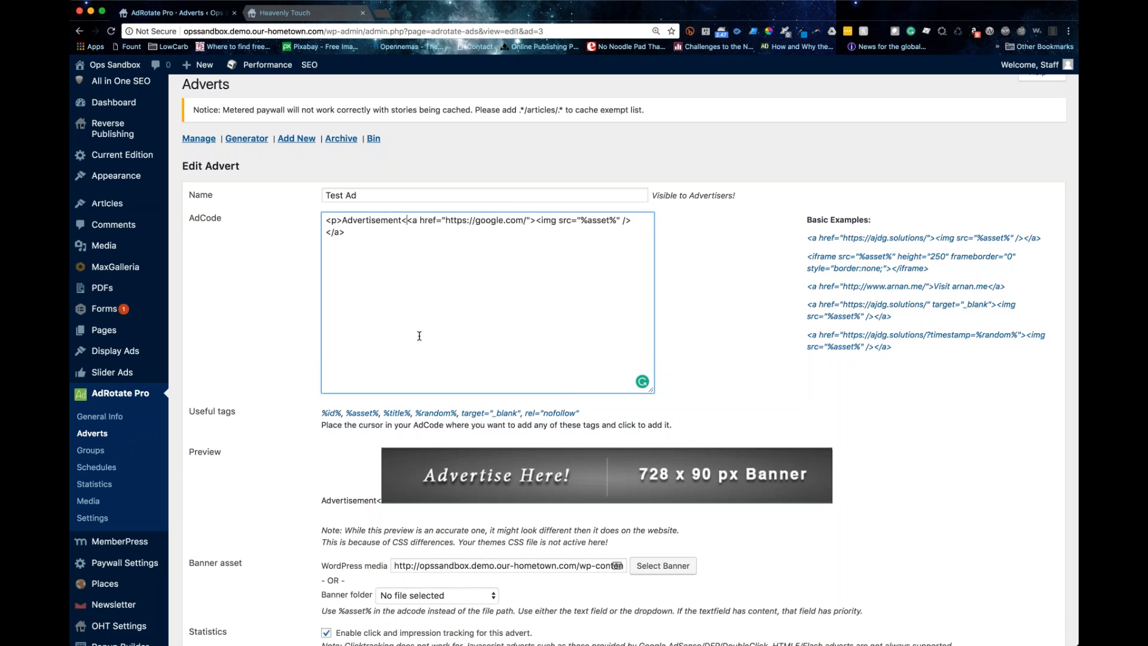
{"action": "type", "text": ">"}
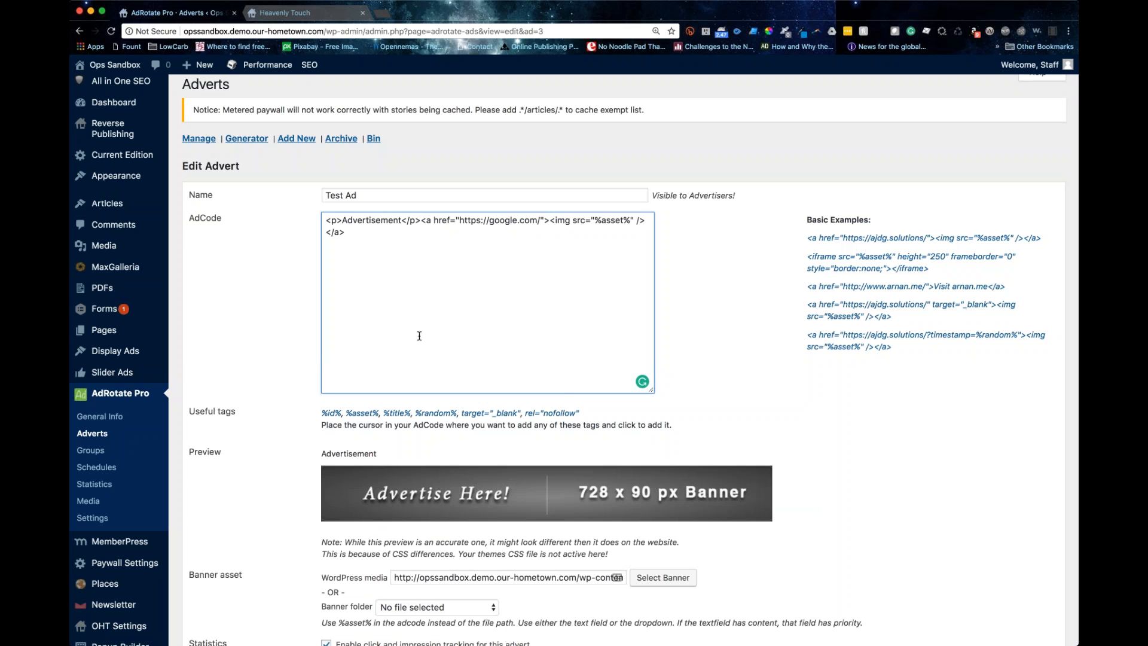
{"action": "left_click_drag", "start_coordinate": [421, 220], "coordinate": [326, 220]}
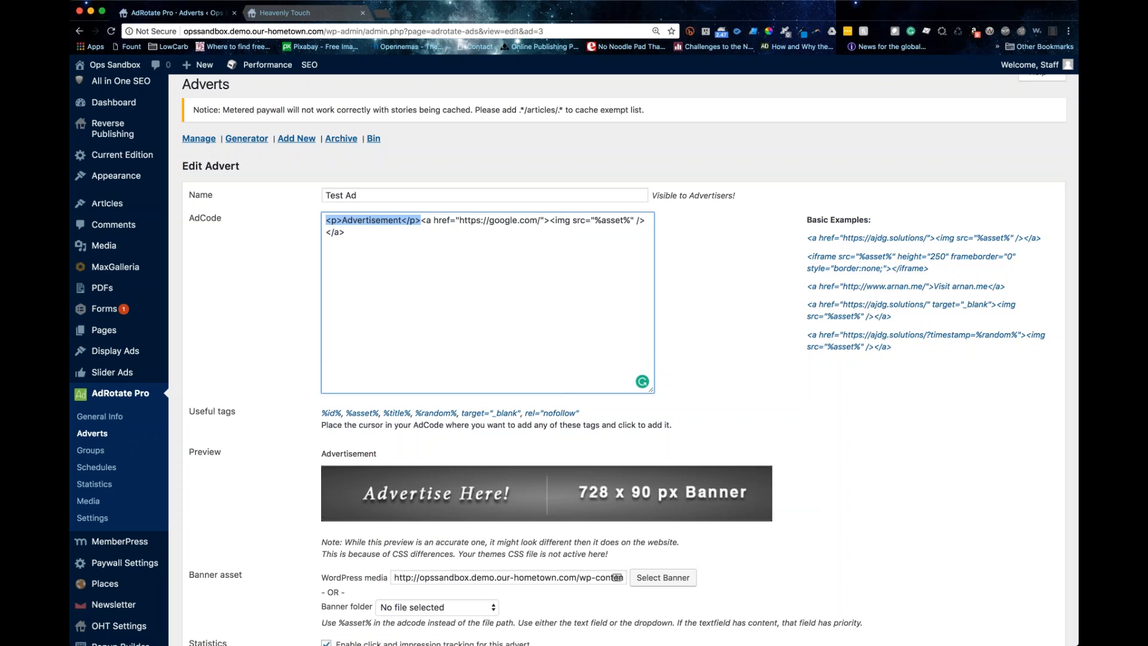
{"action": "key", "text": "BackSpace"}
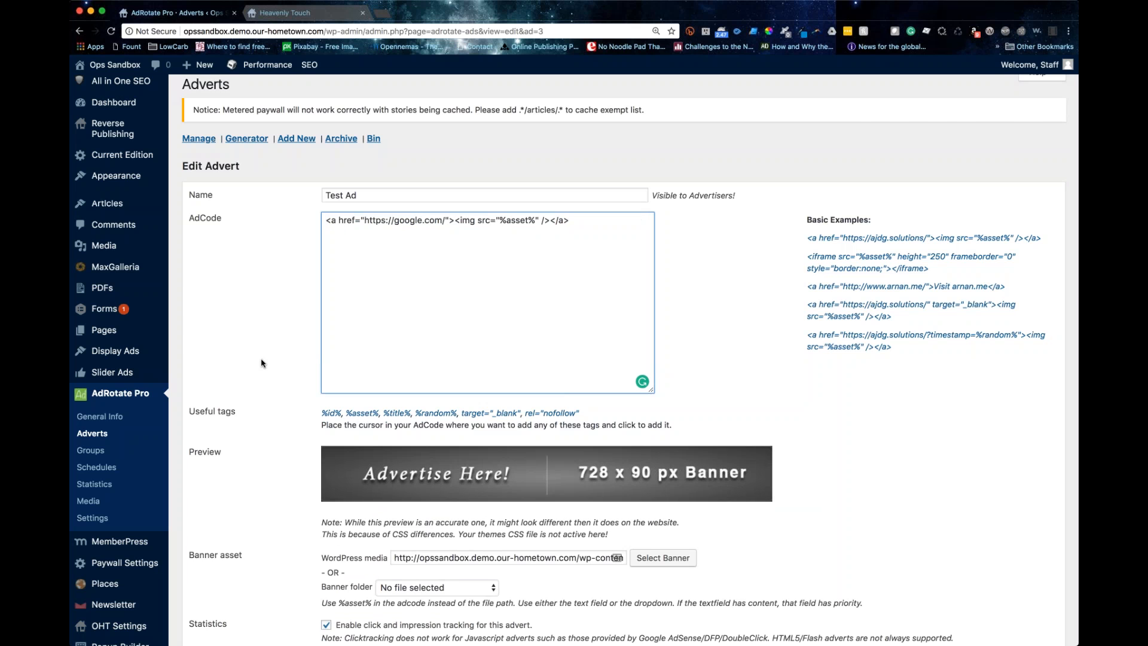
- Review the AdRotate general info and the W3 Total Caching option in AdRotate's miscellaneous settings
{"action": "scroll", "coordinate": [264, 359], "scroll_direction": "down", "scroll_amount": 5}
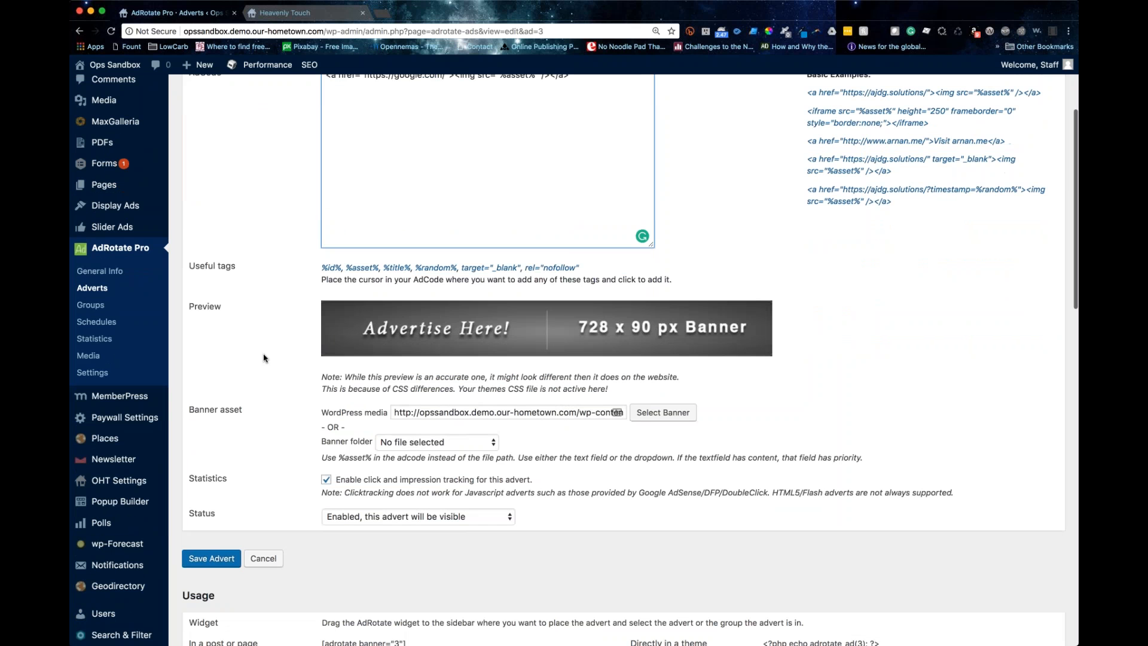
{"action": "scroll", "coordinate": [263, 358], "scroll_direction": "up", "scroll_amount": 5}
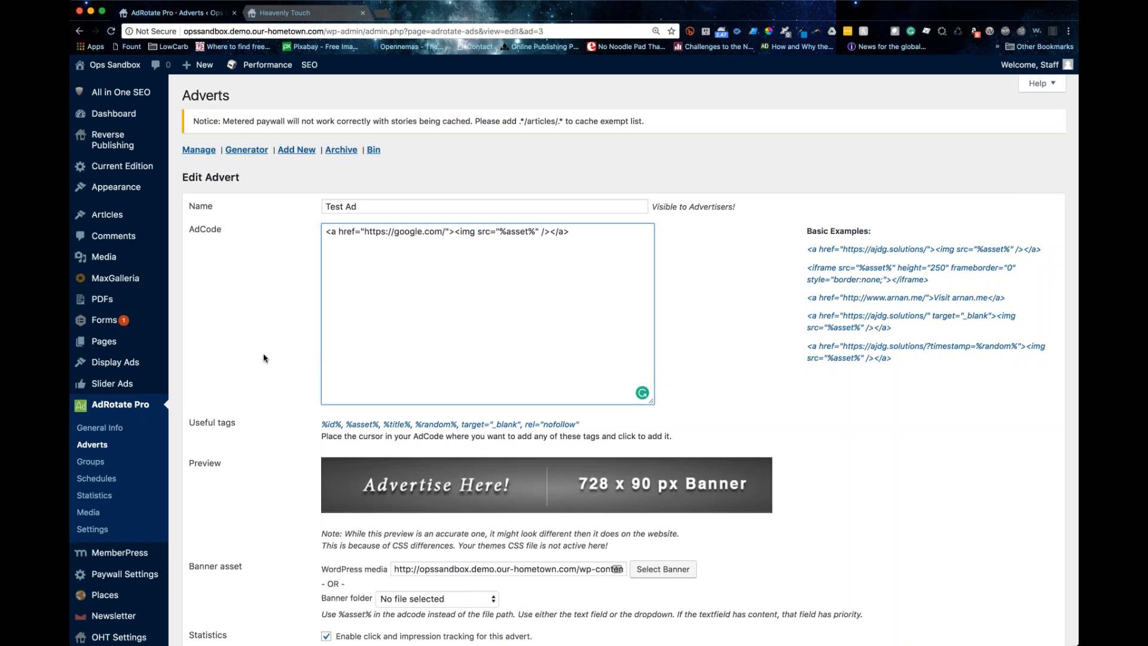
{"action": "left_click", "coordinate": [122, 428]}
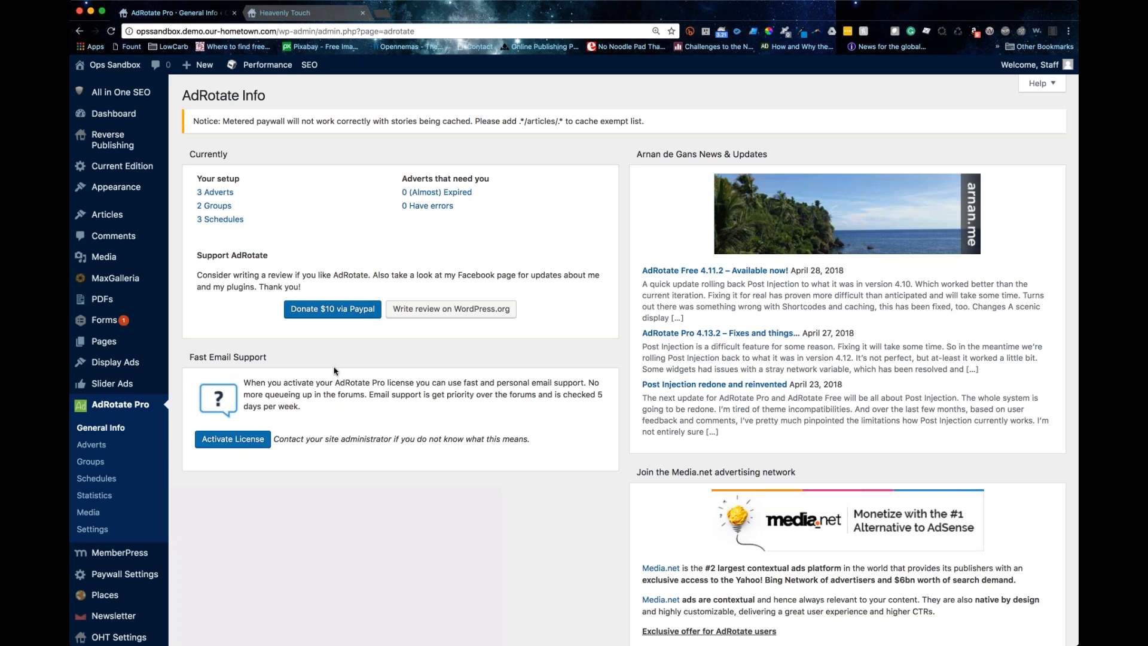
{"action": "left_click", "coordinate": [95, 528]}
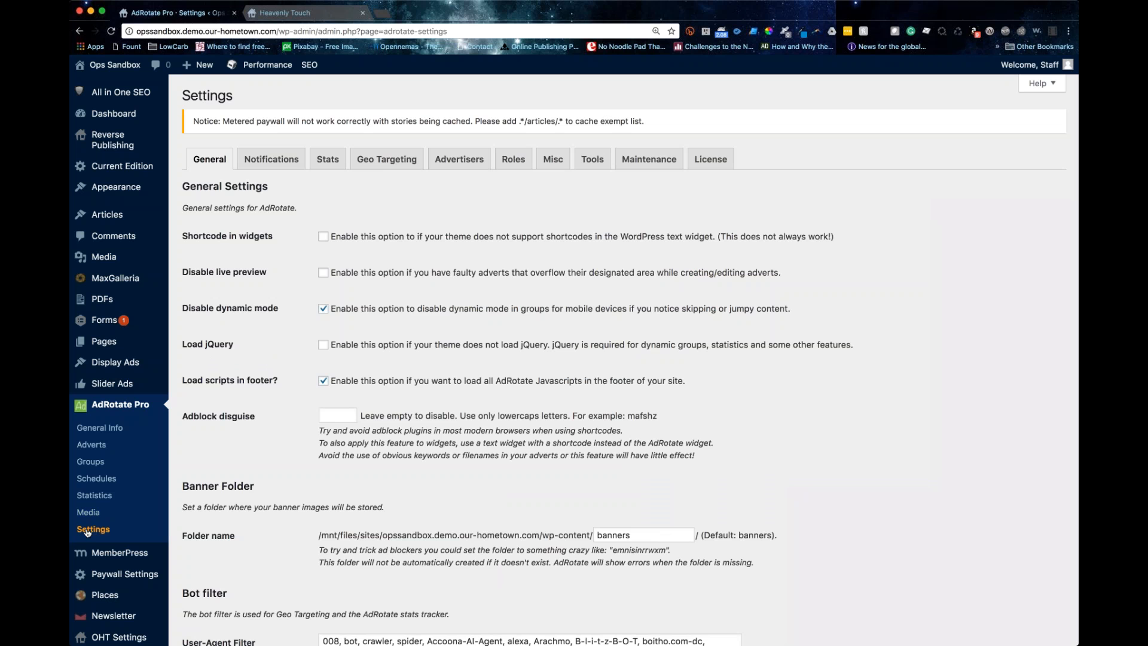
{"action": "left_click", "coordinate": [553, 159]}
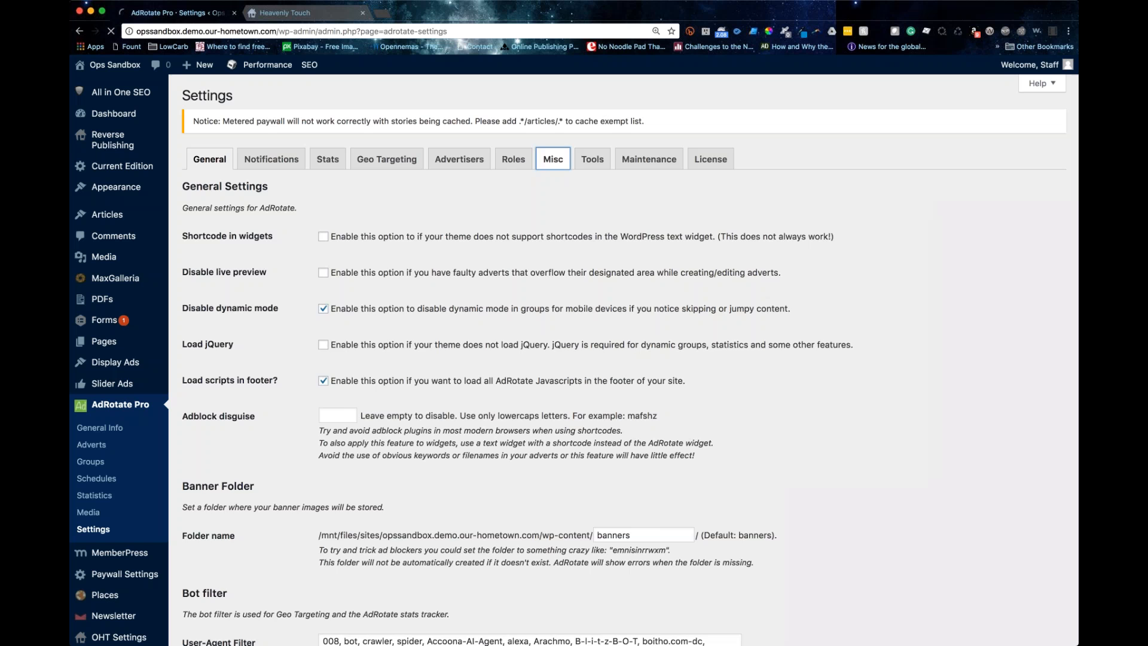
{"action": "left_click", "coordinate": [324, 366]}
{"action": "left_click", "coordinate": [324, 365]}
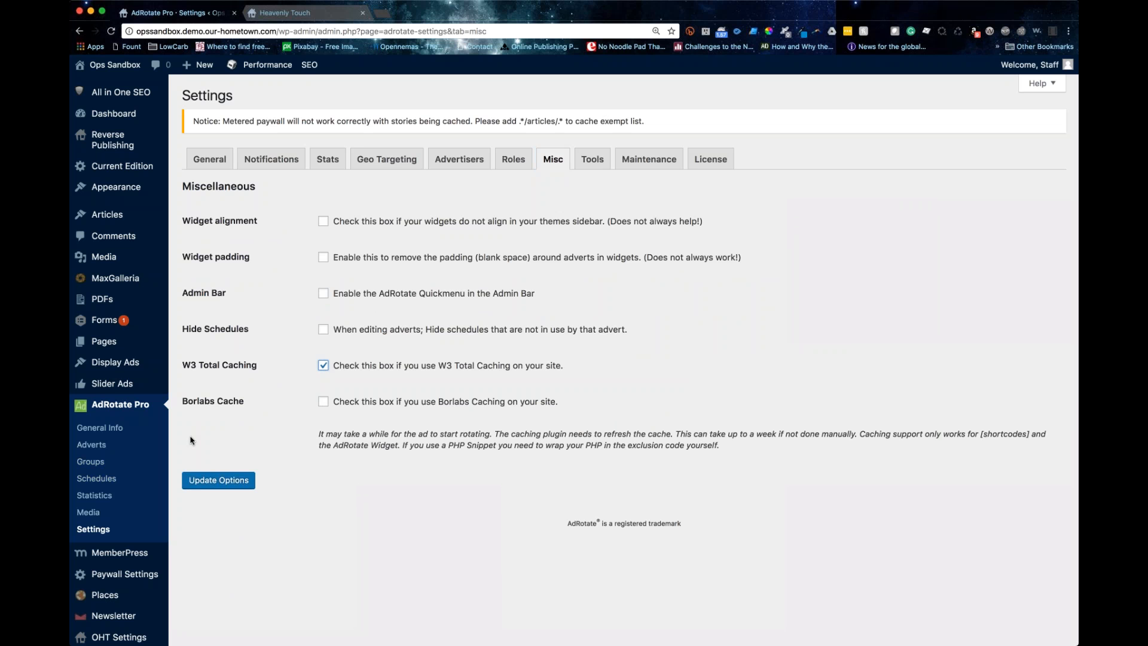
- Go to the slider ads and start a new slider ad
{"action": "scroll", "coordinate": [191, 419], "scroll_direction": "down", "scroll_amount": 2}
{"action": "left_click", "coordinate": [118, 366]}
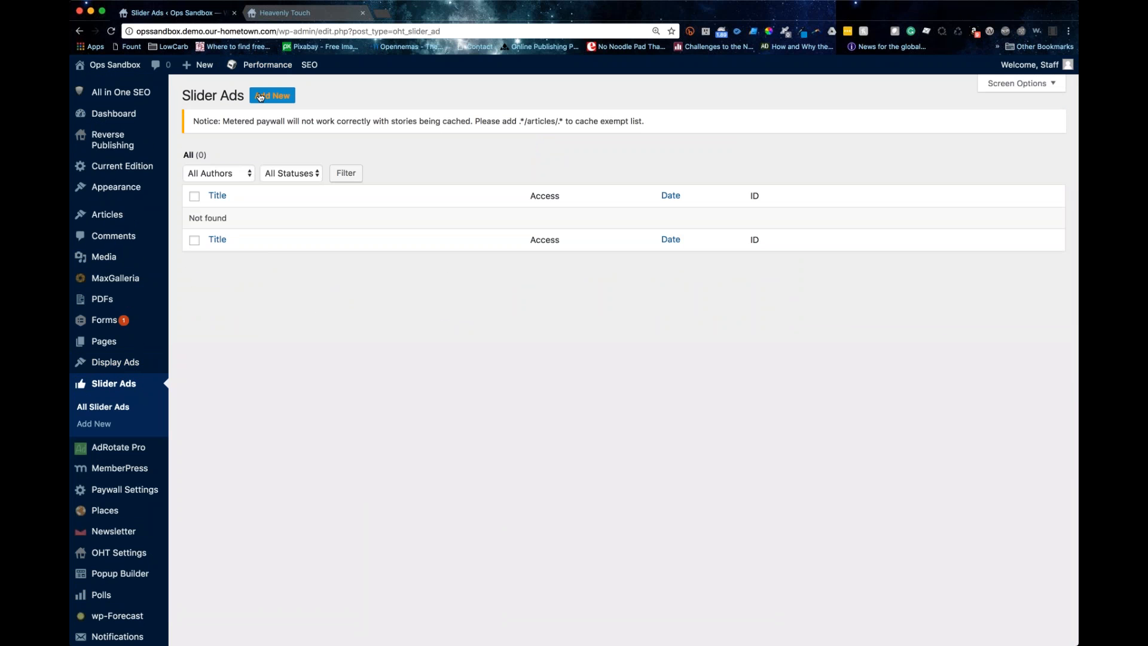
{"action": "left_click", "coordinate": [261, 96]}
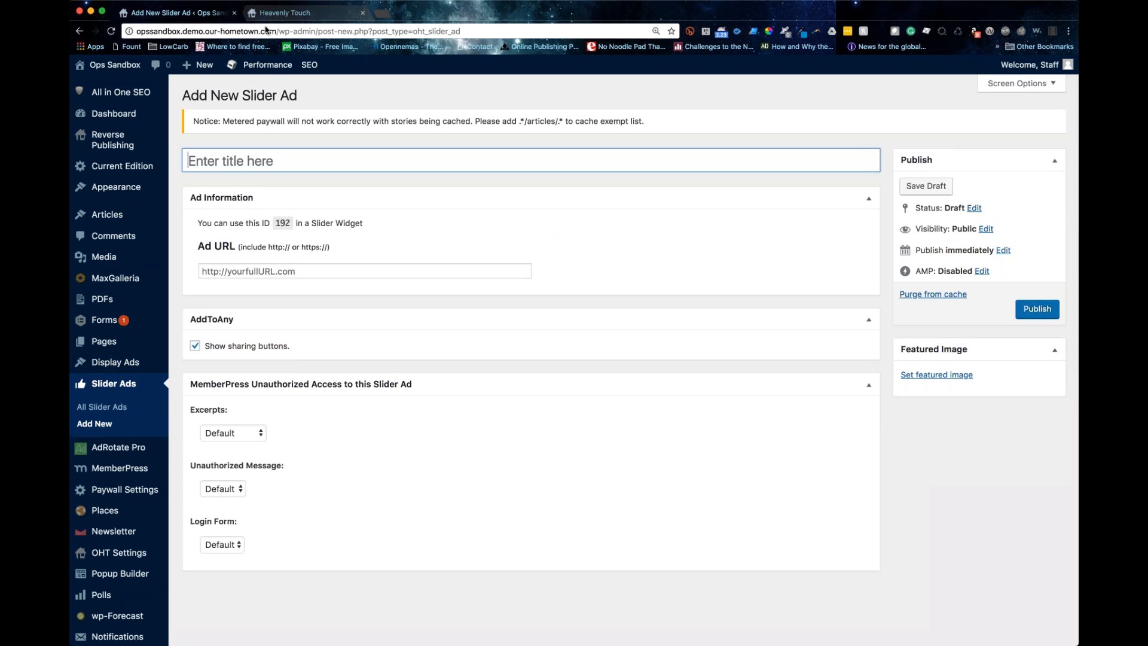
- From the Heavenly Touch page, open the site customizer in a separate browser tab
{"action": "left_click", "coordinate": [299, 12]}
{"action": "right_click", "coordinate": [180, 67]}
{"action": "left_click", "coordinate": [297, 72]}
{"action": "key", "text": "ctrl+Tab"}
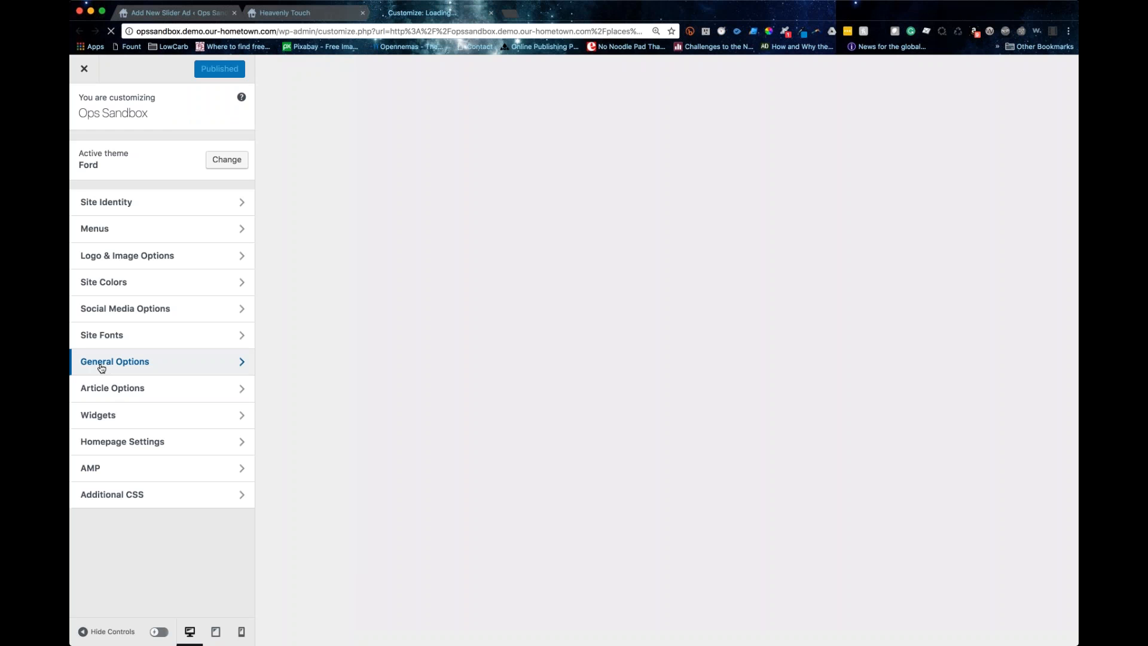
- Load thedailynews.cc in a new browser tab as a slider ad example
{"action": "left_click", "coordinate": [510, 13]}
{"action": "type", "text": "thedailynews.cc"}
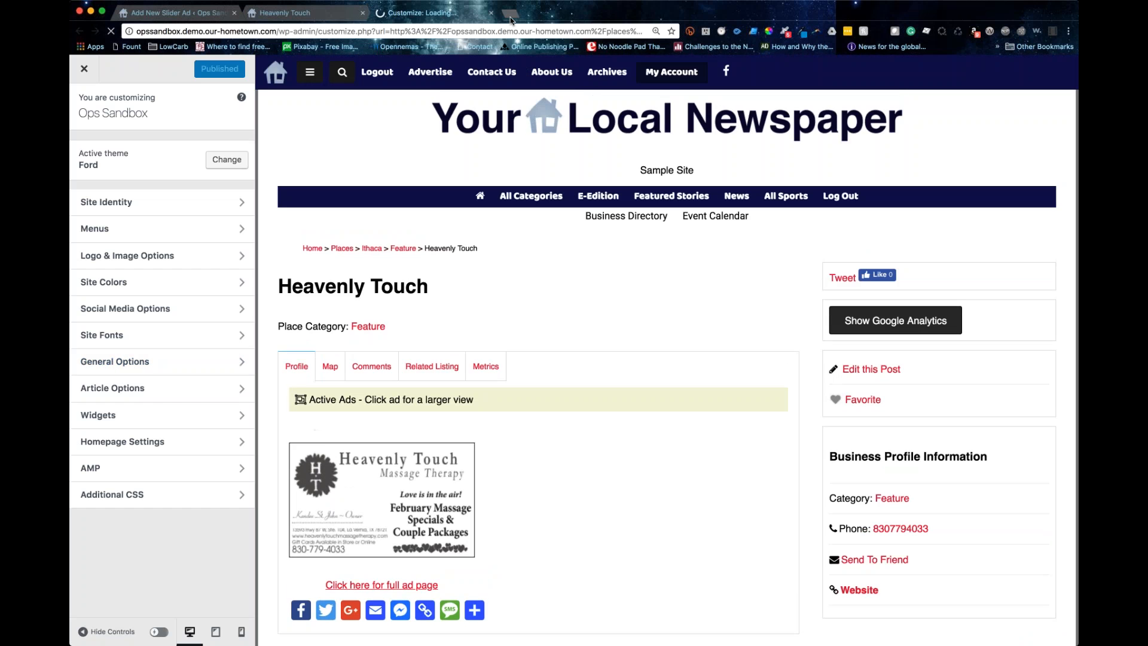
{"action": "key", "text": "Return"}
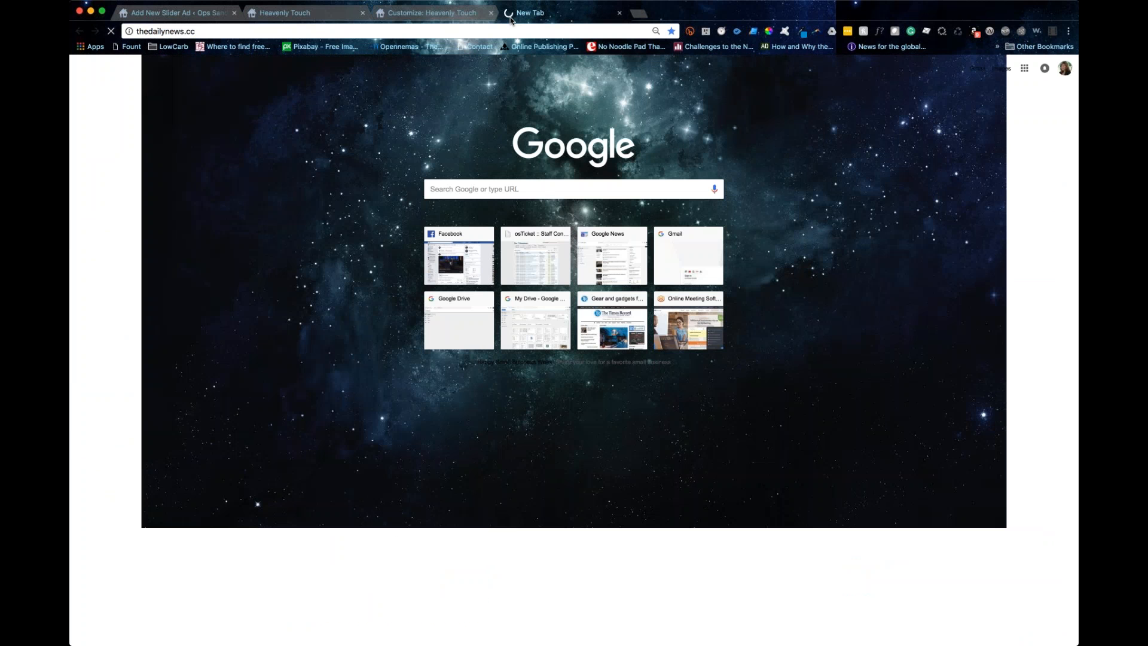
- Load thelandmark.com in another browser tab, examine the Sonoma Restaurant ad in its homepage slider, and follow the ad's link
{"action": "left_click", "coordinate": [637, 14]}
{"action": "type", "text": "t"}
{"action": "type", "text": "thelakenews.com"}
{"action": "key", "text": "Return"}
{"action": "left_click", "coordinate": [588, 27]}
{"action": "type", "text": "thelandmark.com"}
{"action": "key", "text": "Return"}
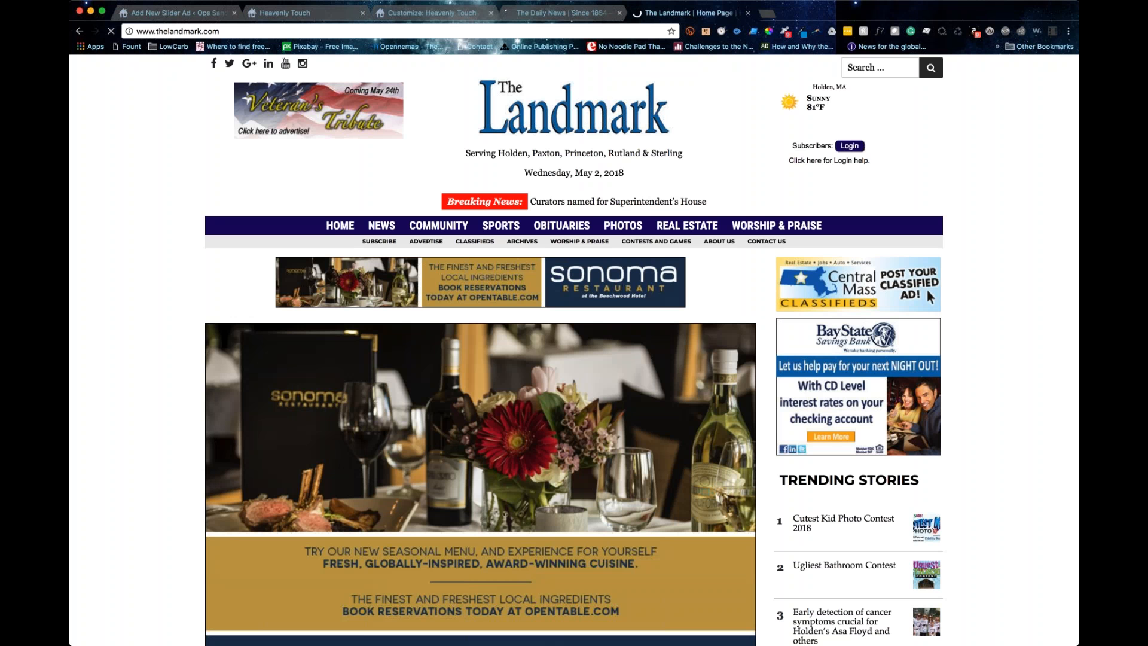
{"action": "scroll", "coordinate": [574, 350], "scroll_direction": "down", "scroll_amount": 1}
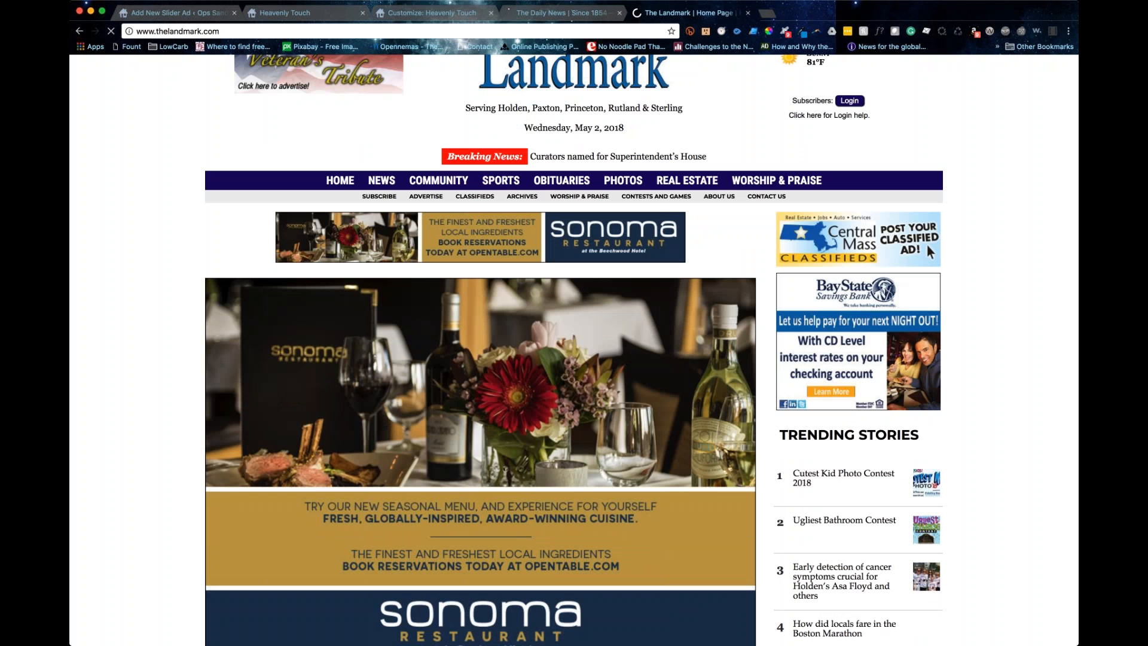
{"action": "scroll", "coordinate": [431, 326], "scroll_direction": "down", "scroll_amount": 3}
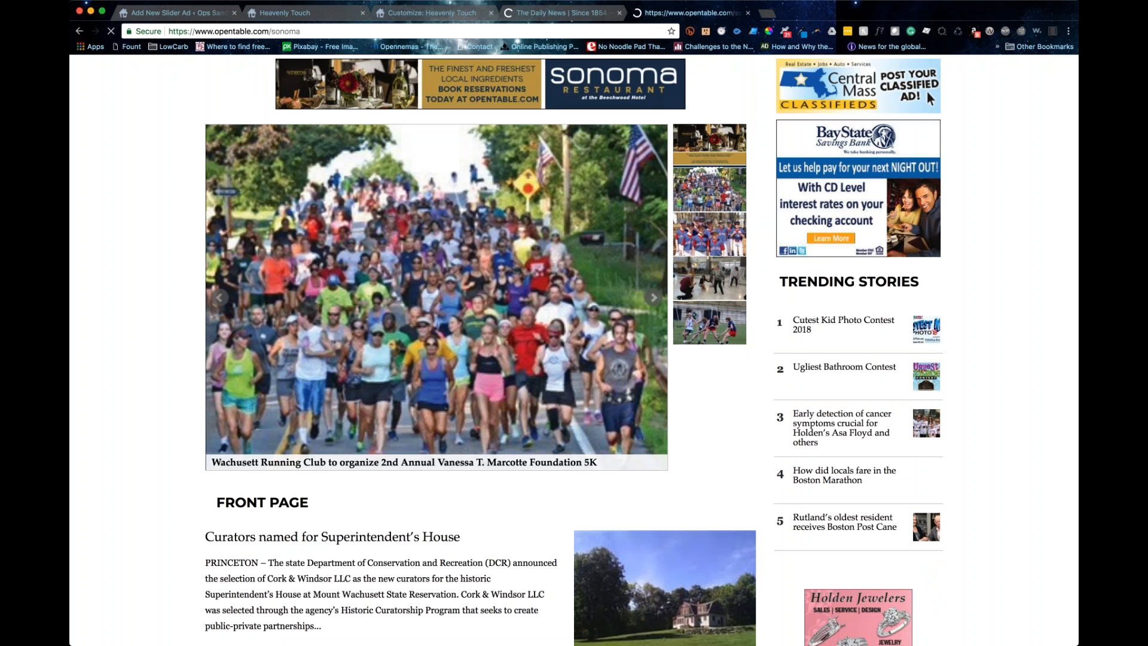
- Close the popup on The Daily News site, follow the Preferred Credit Union slider ad's link, and return to the homepage
{"action": "left_click", "coordinate": [545, 13]}
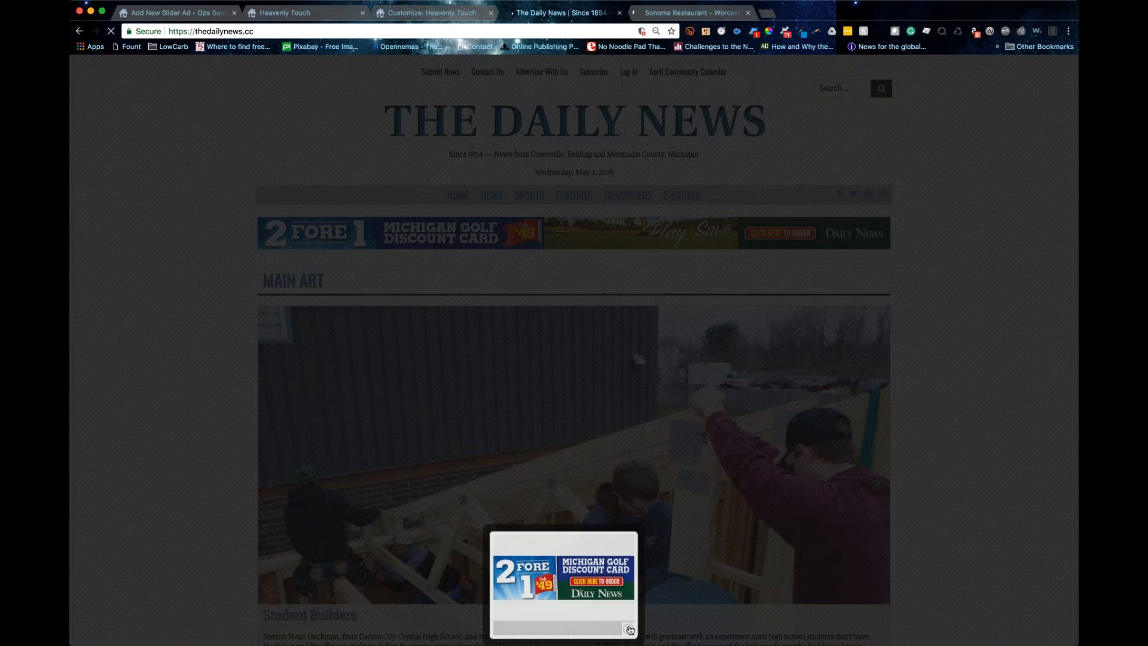
{"action": "left_click", "coordinate": [629, 629]}
{"action": "scroll", "coordinate": [270, 423], "scroll_direction": "down", "scroll_amount": 2}
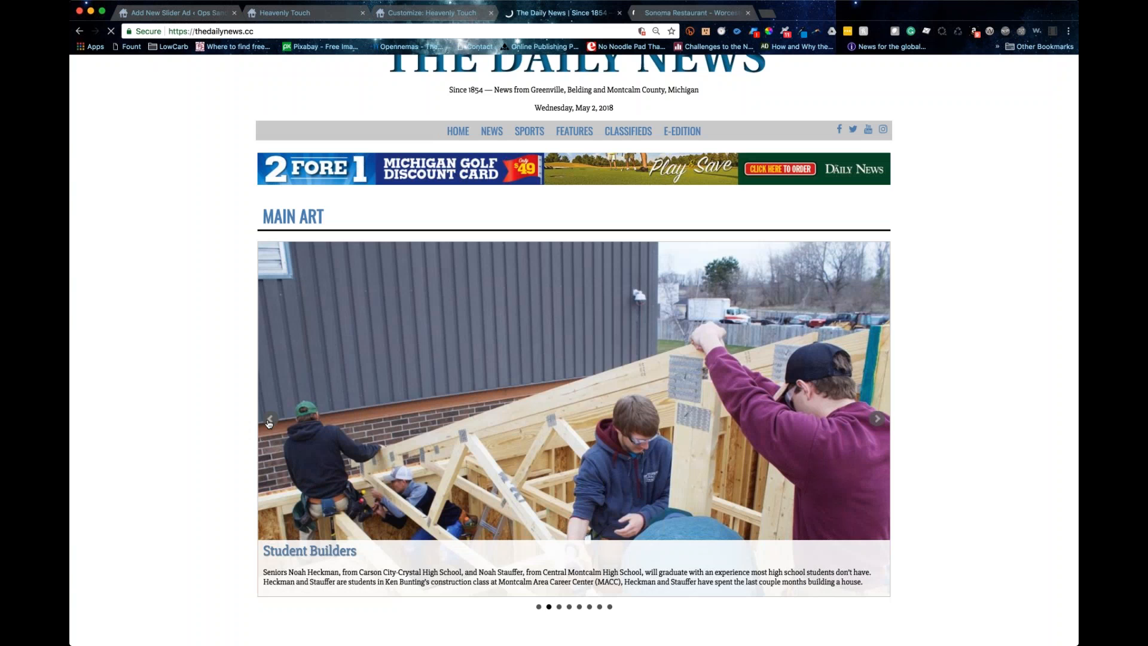
{"action": "left_click", "coordinate": [269, 422]}
{"action": "scroll", "coordinate": [269, 419], "scroll_direction": "down", "scroll_amount": 2}
{"action": "left_click", "coordinate": [561, 313]}
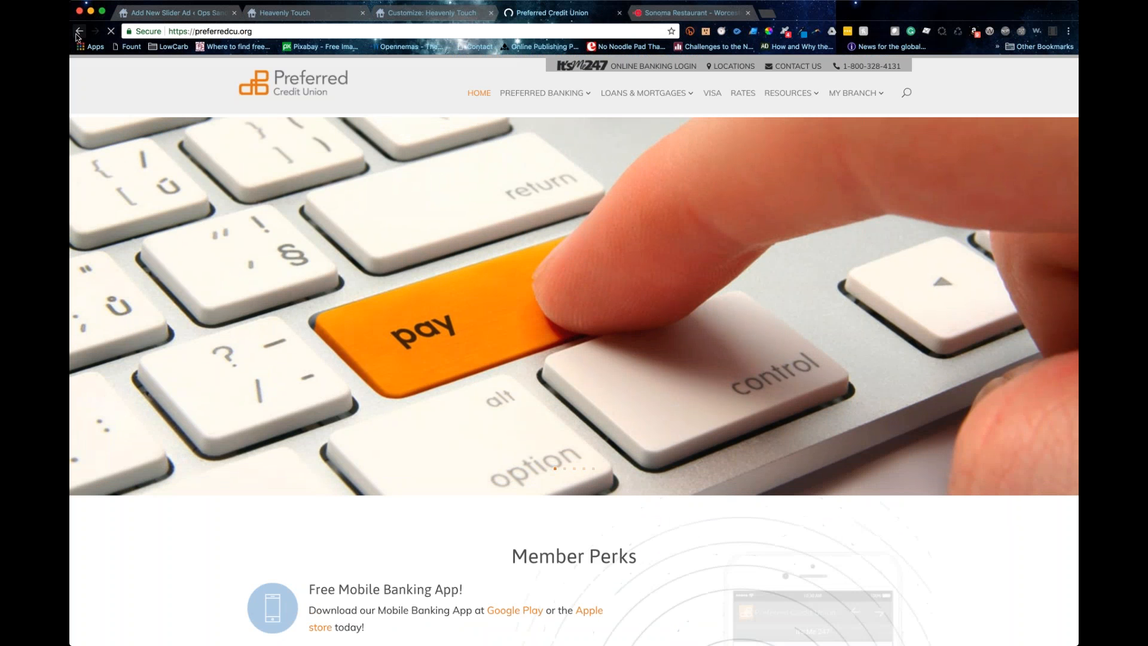
{"action": "left_click", "coordinate": [78, 31]}
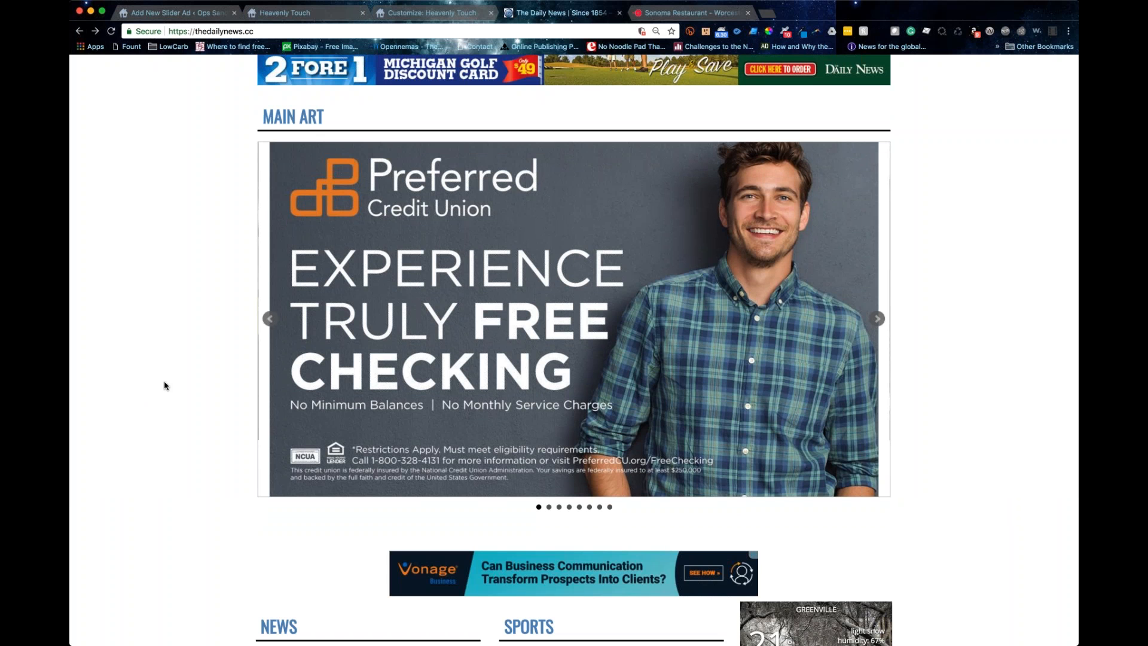
- Check that slider ads are enabled in the customizer's general options, and return to the new slider ad form
{"action": "left_click", "coordinate": [404, 11]}
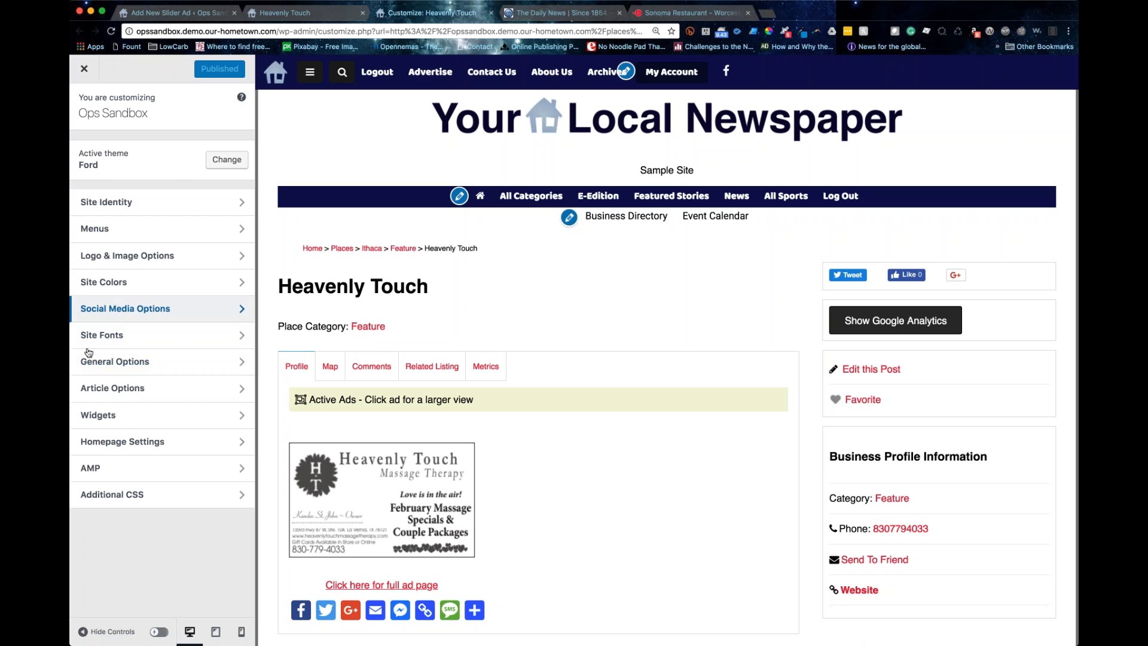
{"action": "left_click", "coordinate": [148, 369]}
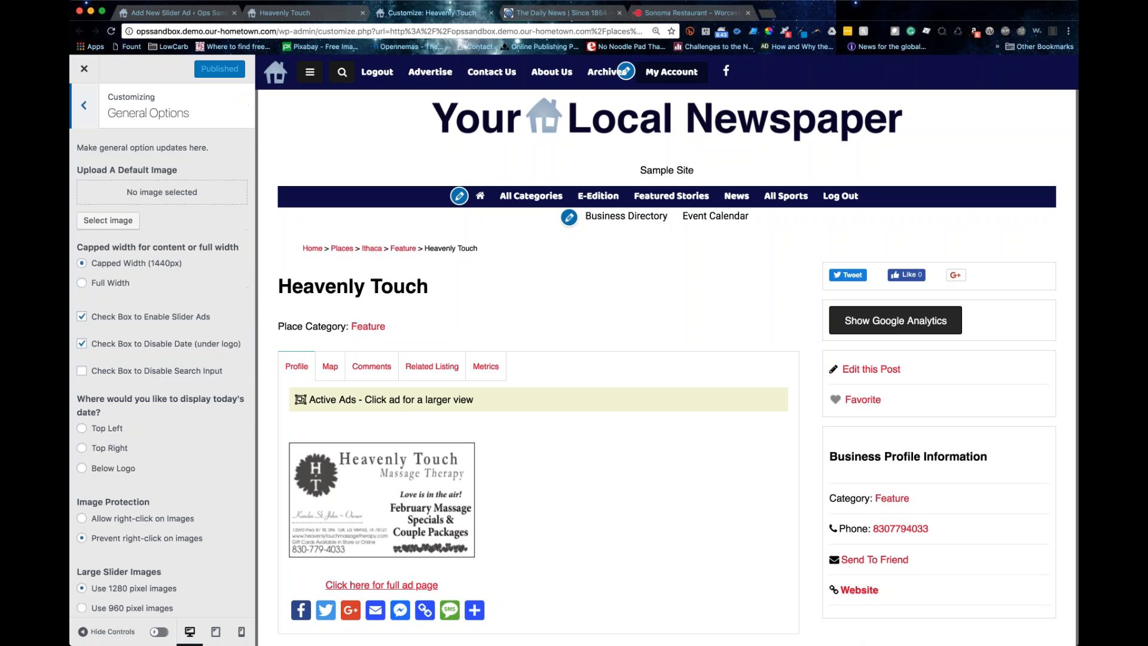
{"action": "left_click", "coordinate": [83, 317]}
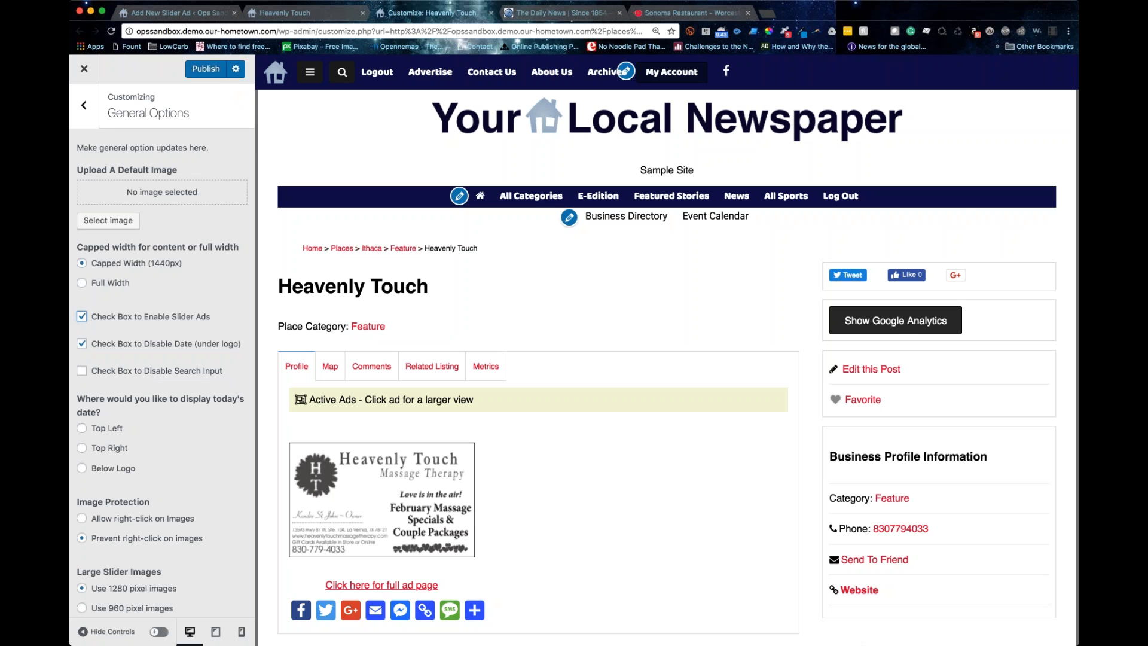
{"action": "left_click", "coordinate": [173, 13]}
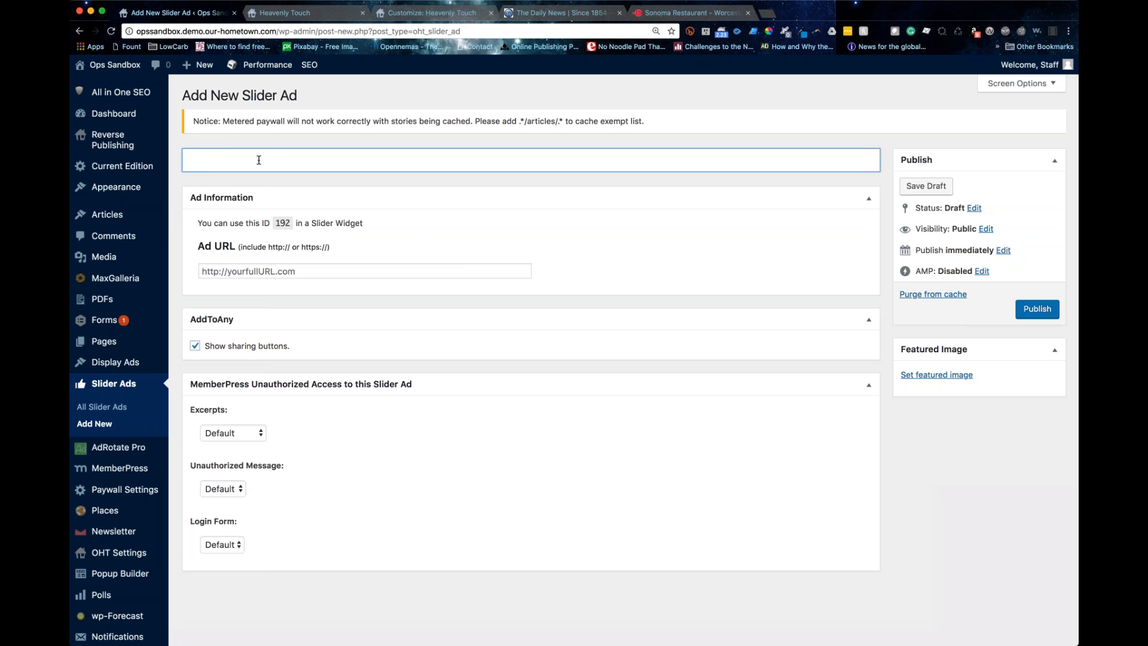
{"action": "type", "text": "Test Slider Ads"}
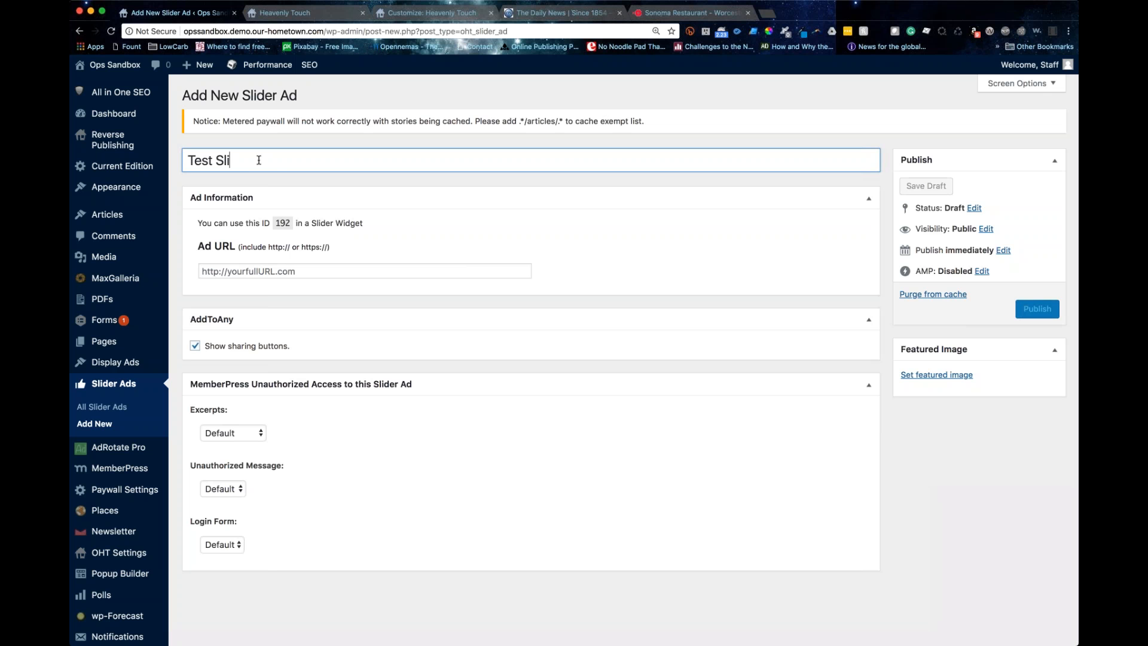
{"action": "key", "text": "BackSpace"}
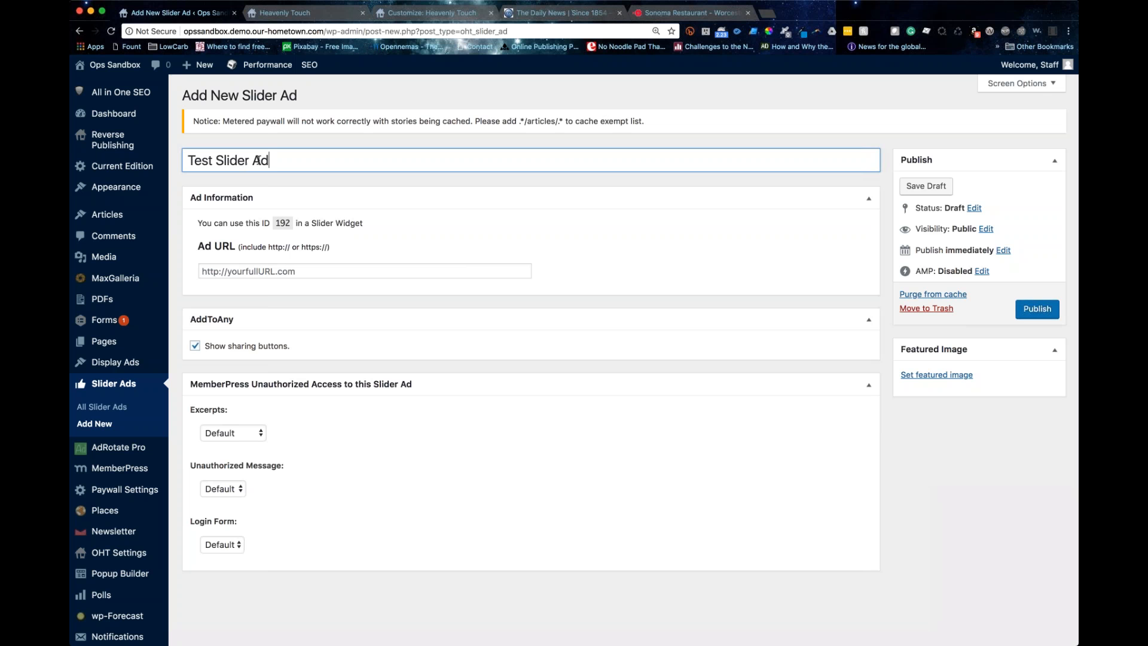
{"action": "left_click", "coordinate": [339, 272]}
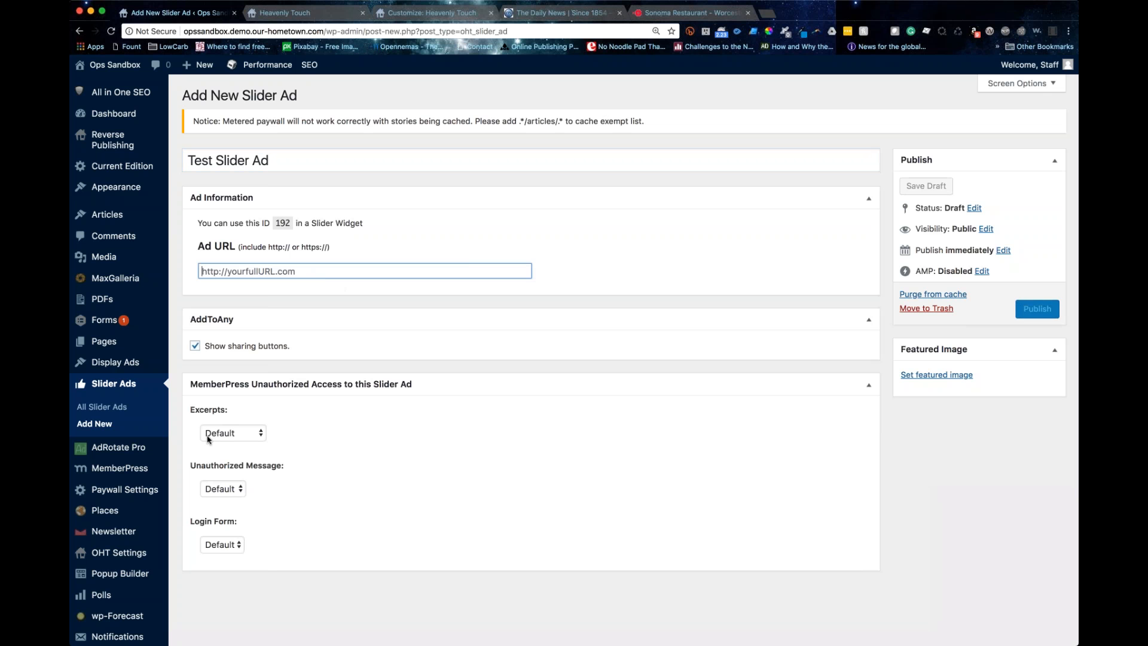
{"action": "type", "text": "http://google.com"}
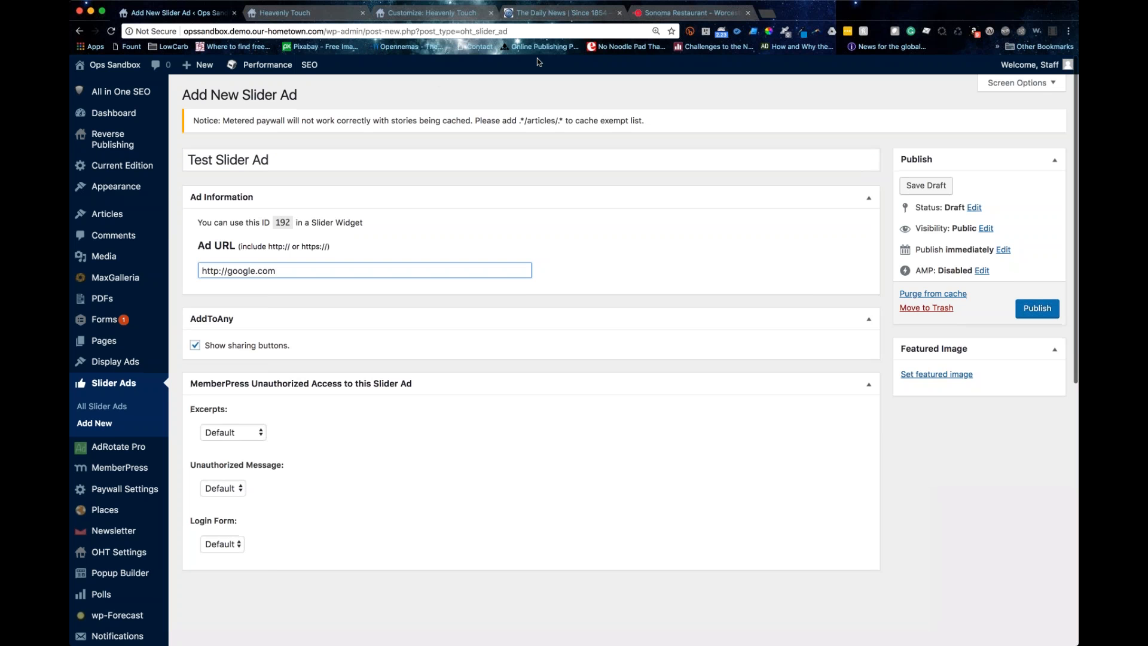
- Set the hotel entrance picture hotels17.jpg as the slider ad's featured image and publish the ad
{"action": "left_click", "coordinate": [927, 379]}
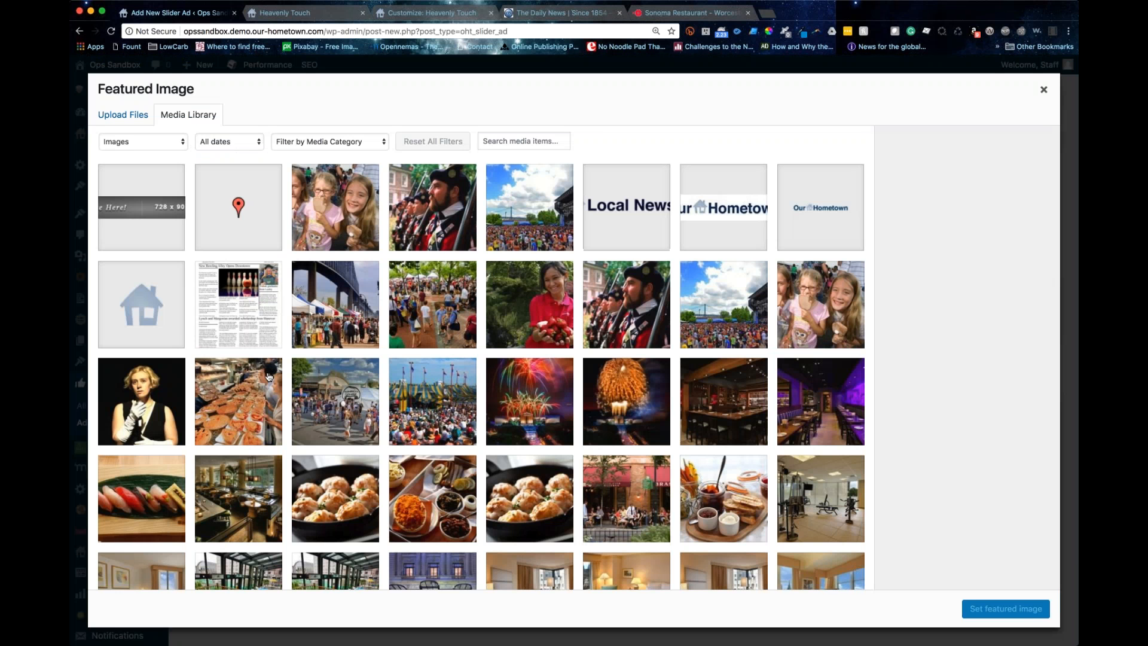
{"action": "scroll", "coordinate": [269, 377], "scroll_direction": "down", "scroll_amount": 5}
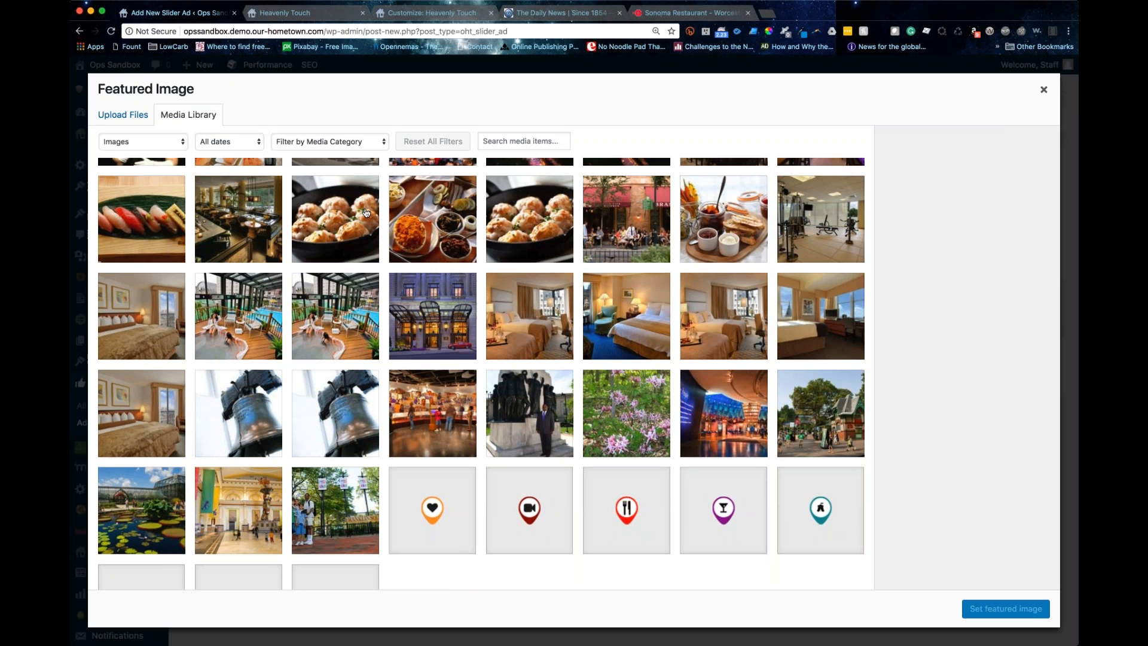
{"action": "left_click", "coordinate": [467, 335]}
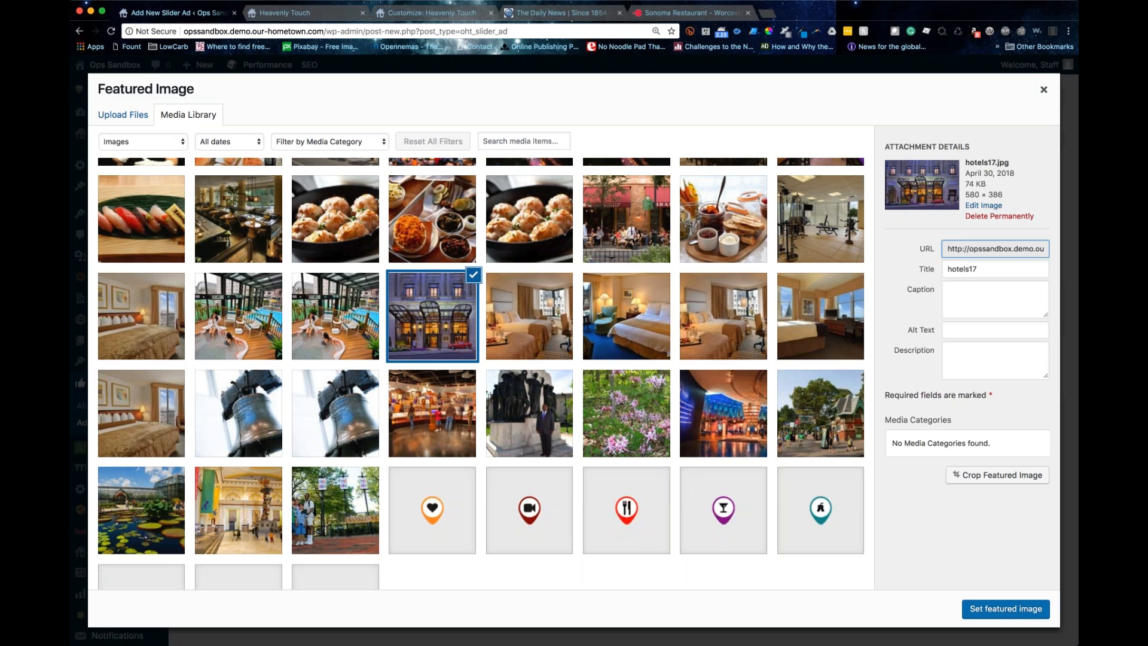
{"action": "left_click", "coordinate": [1014, 610]}
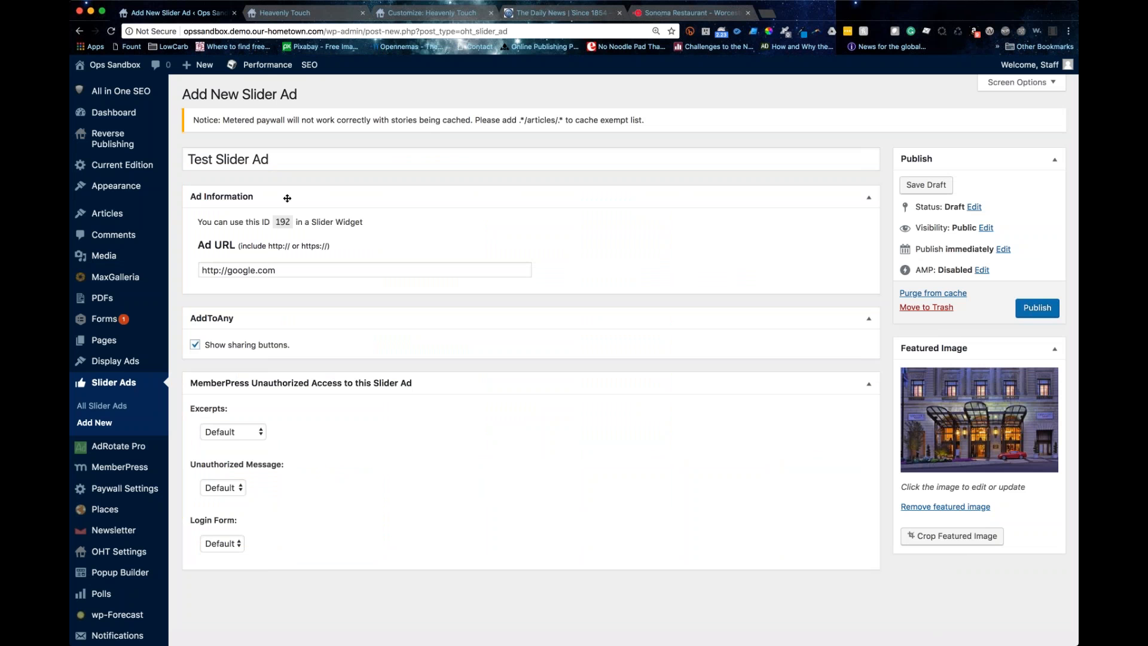
{"action": "double_click", "coordinate": [281, 222]}
{"action": "left_click", "coordinate": [1036, 306]}
- Open the Slider Stories widget's settings in the site customizer's Main Slider Area
{"action": "left_click", "coordinate": [418, 13]}
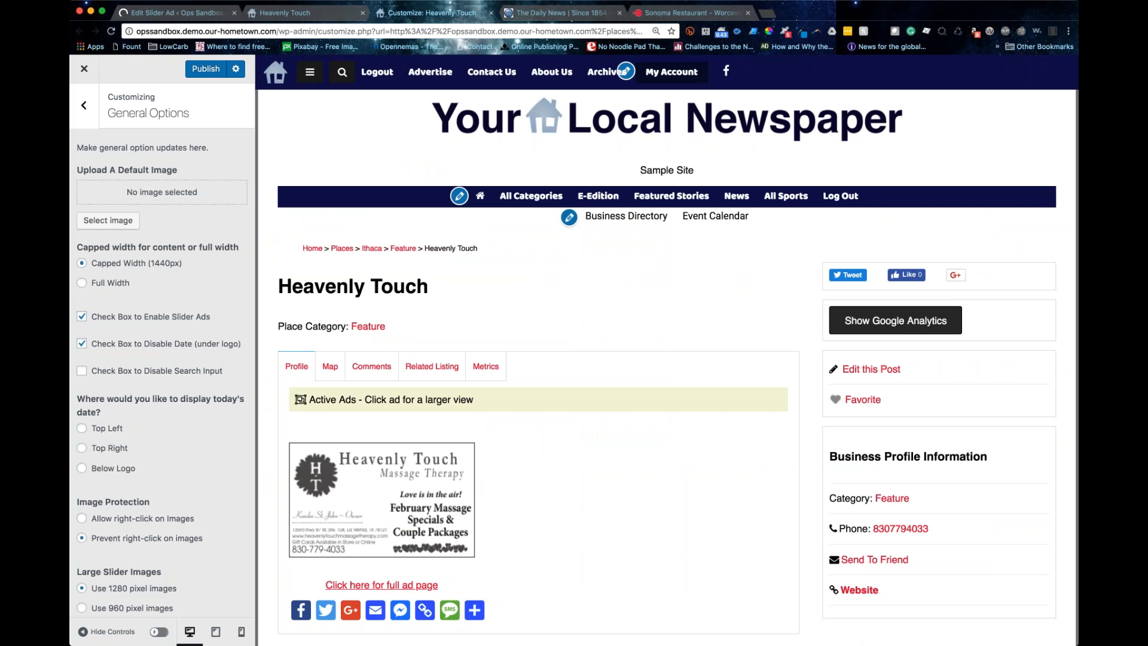
{"action": "left_click", "coordinate": [84, 106]}
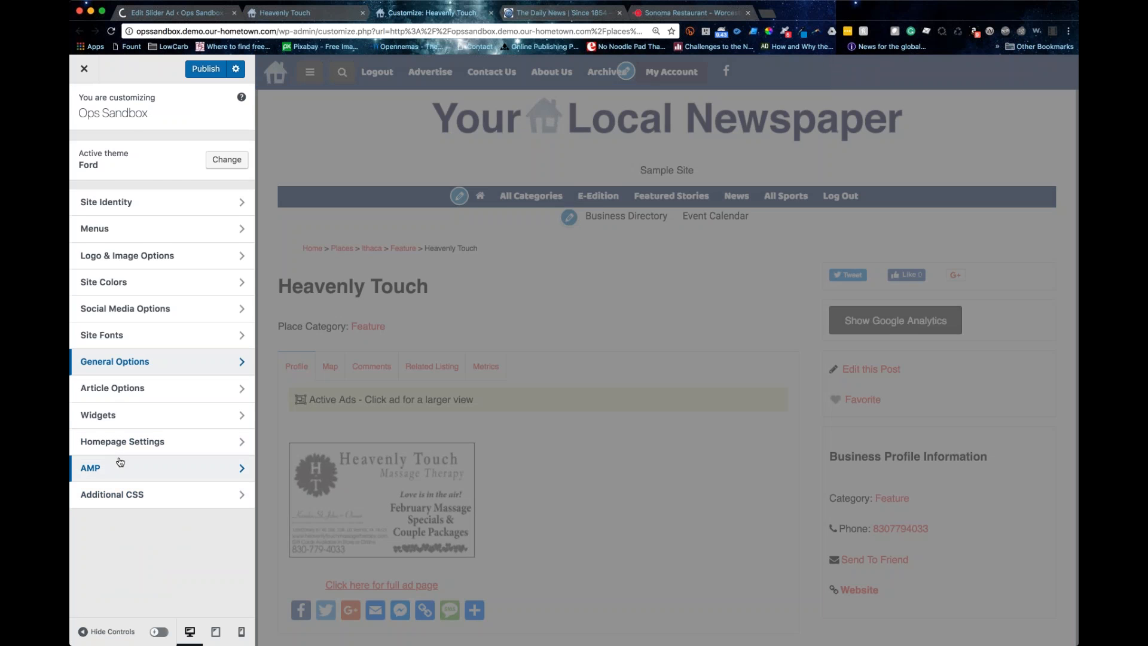
{"action": "left_click", "coordinate": [113, 415]}
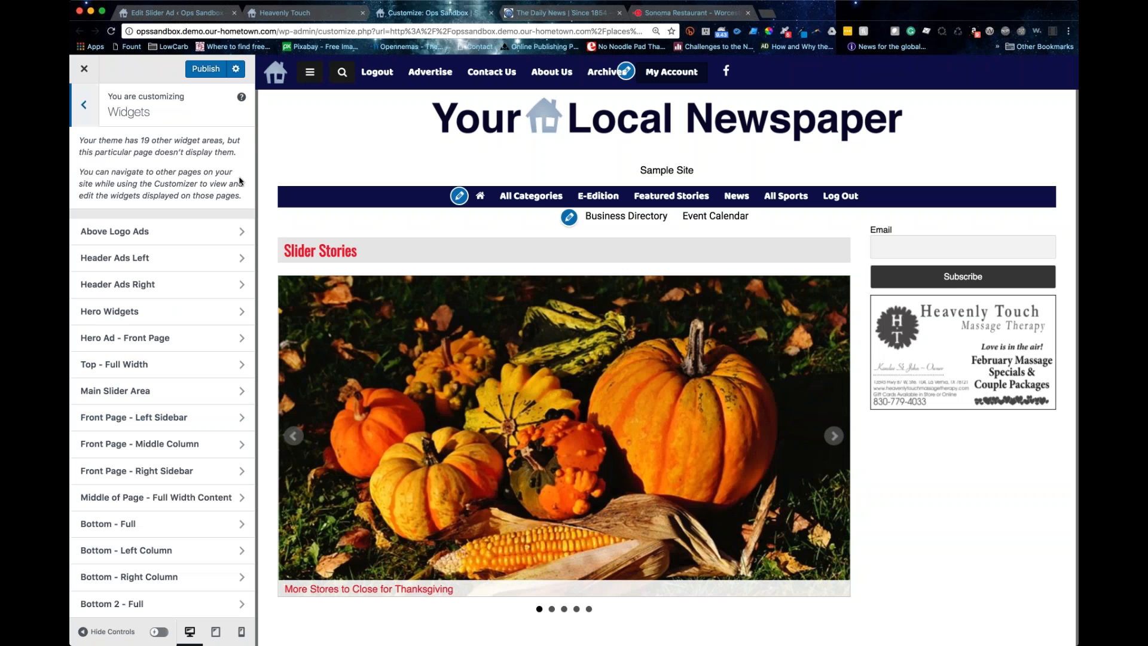
{"action": "left_click", "coordinate": [143, 389]}
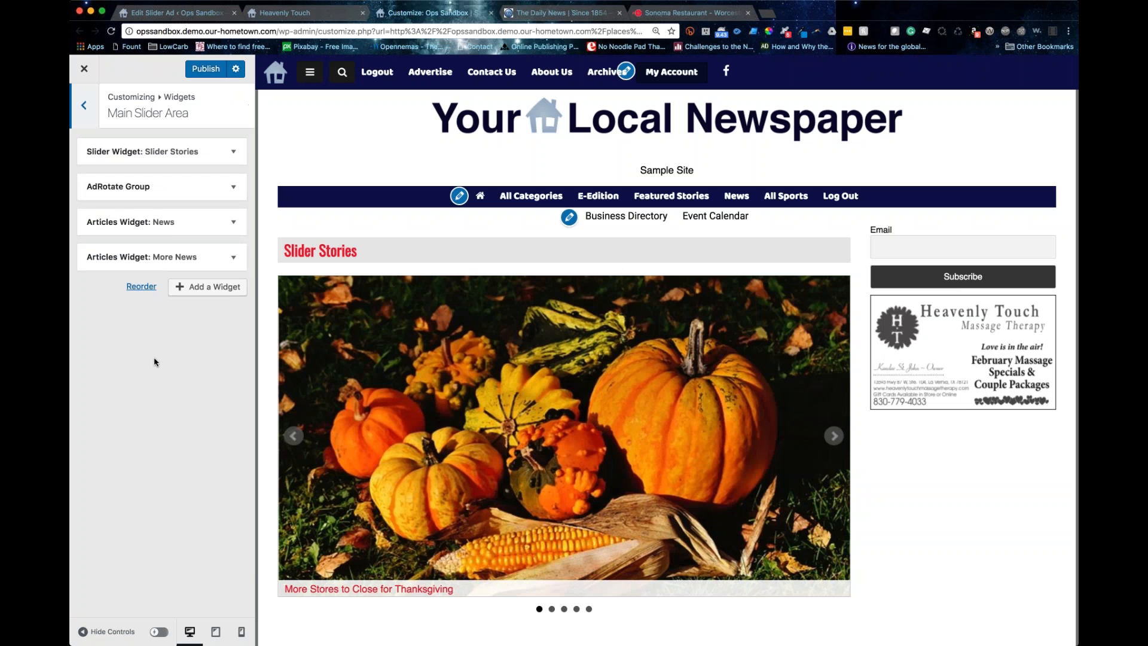
{"action": "left_click", "coordinate": [233, 152]}
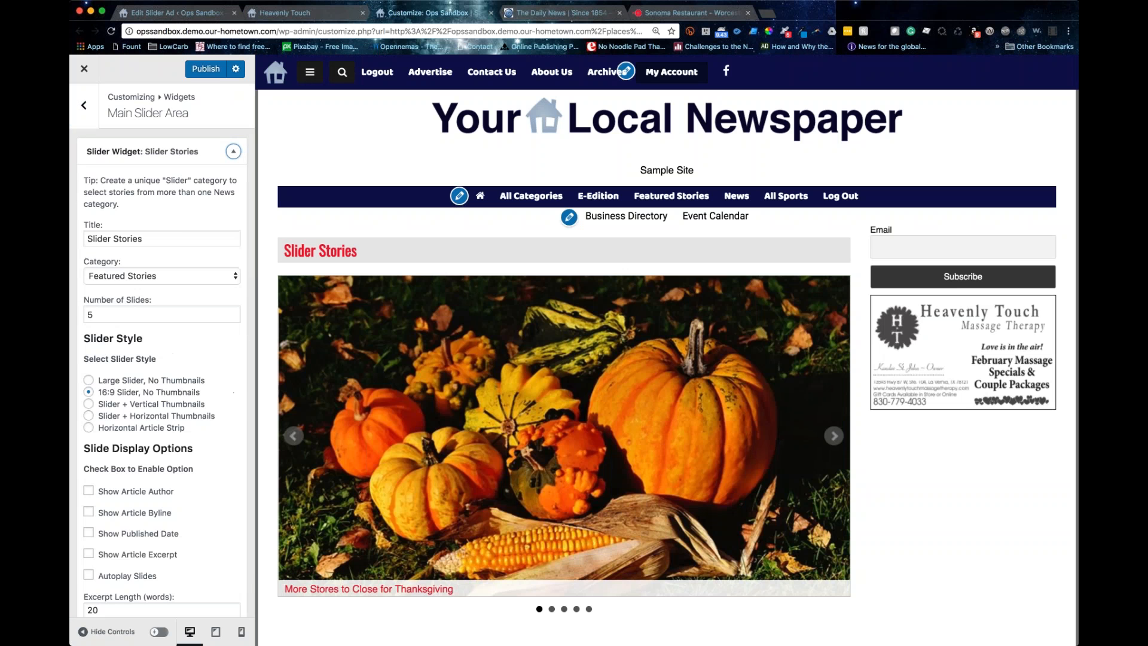
- Set the Slider Stories widget's Slider Ad ID to 192 and publish the customizer changes
{"action": "scroll", "coordinate": [165, 370], "scroll_direction": "down", "scroll_amount": 4}
{"action": "left_click", "coordinate": [106, 453]}
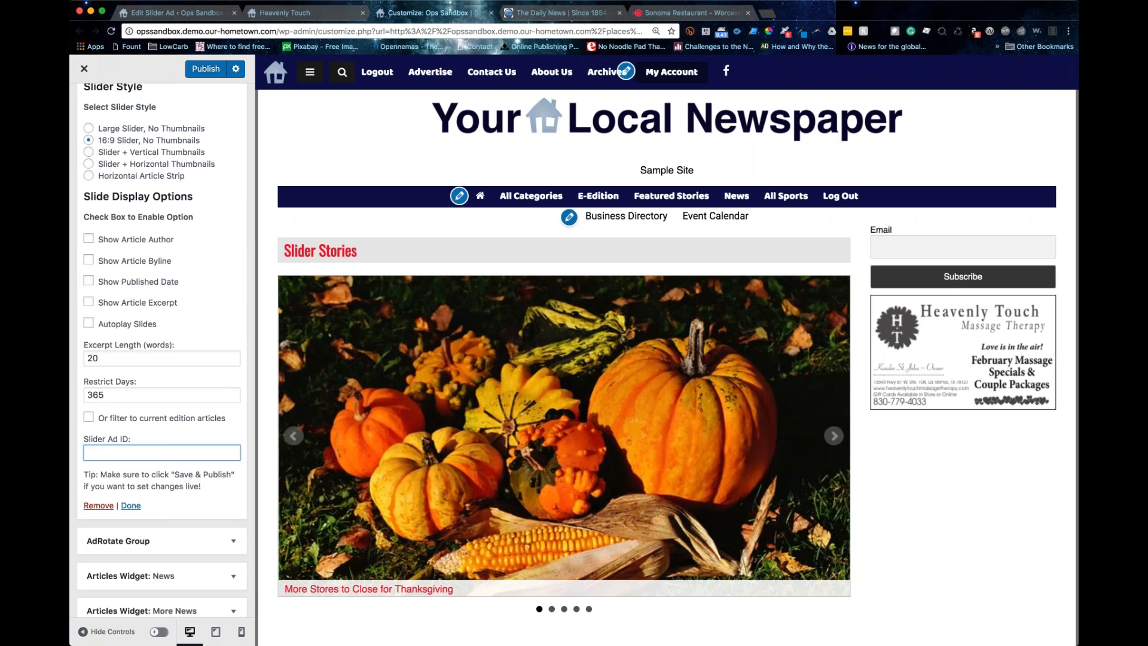
{"action": "type", "text": "192"}
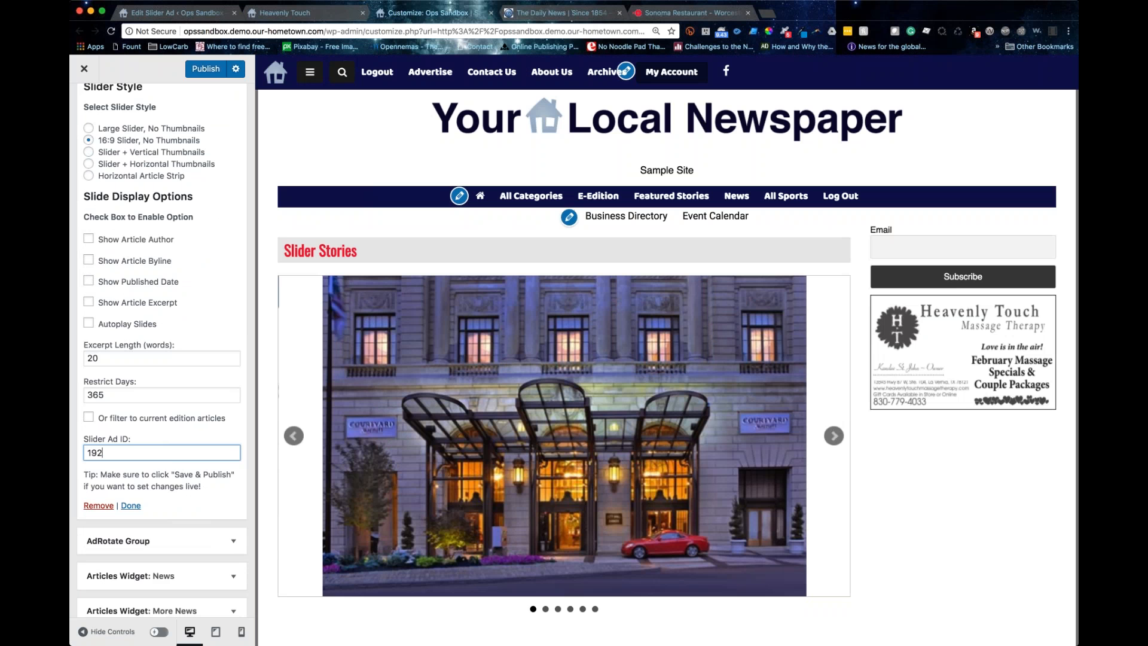
{"action": "scroll", "coordinate": [485, 422], "scroll_direction": "down", "scroll_amount": 3}
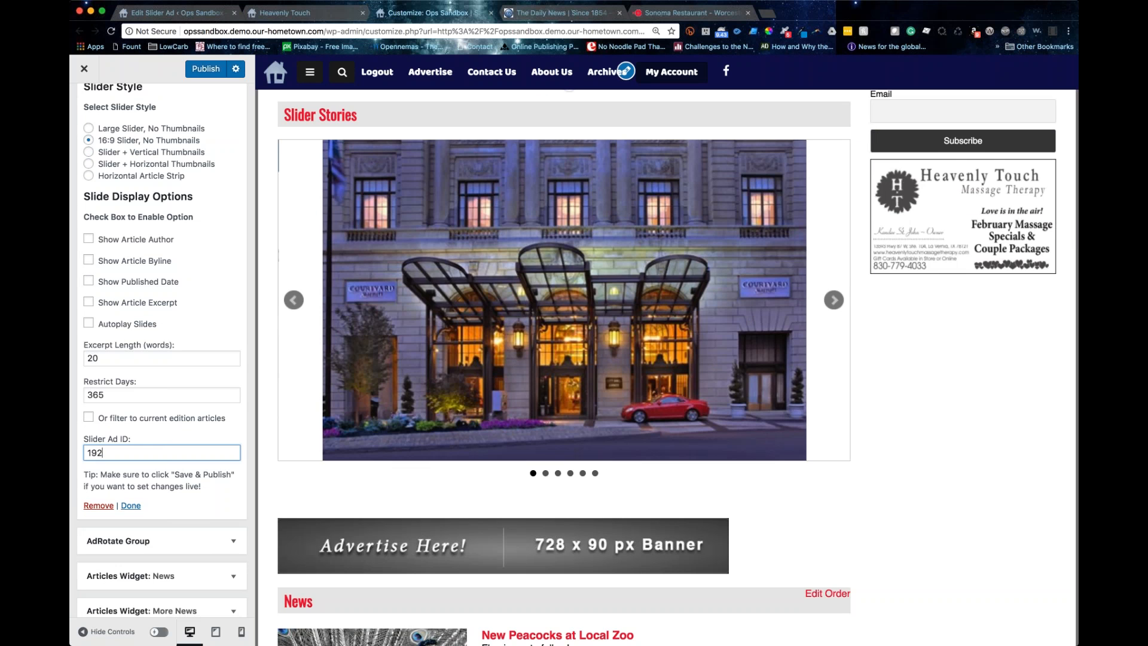
{"action": "scroll", "coordinate": [469, 448], "scroll_direction": "up", "scroll_amount": 2}
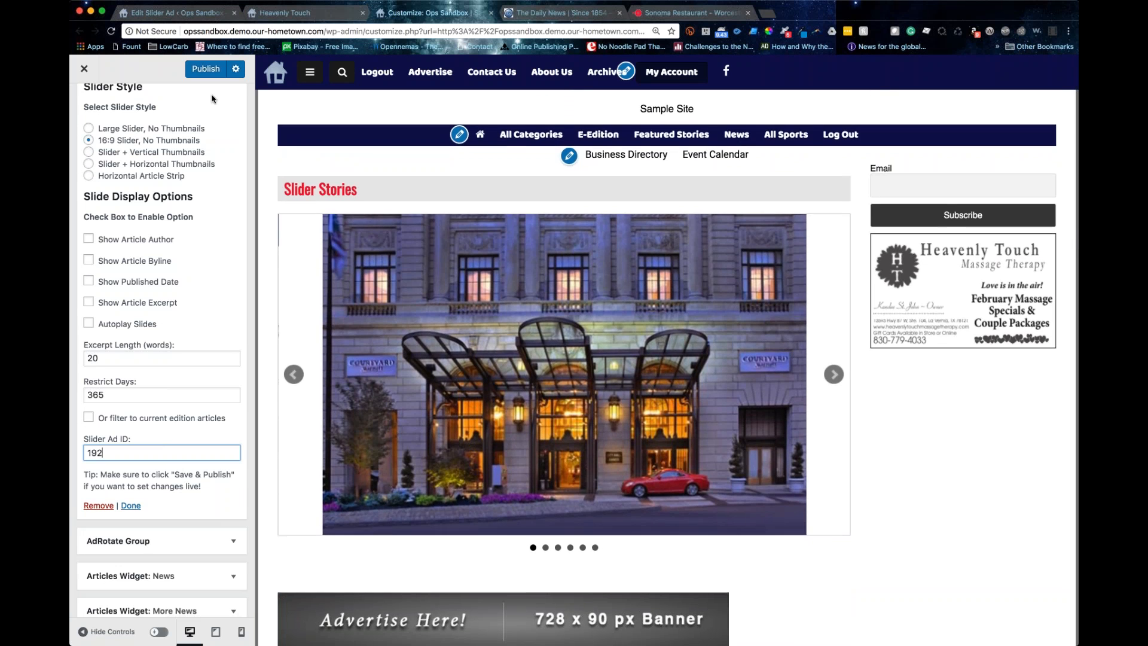
{"action": "scroll", "coordinate": [161, 359], "scroll_direction": "up", "scroll_amount": 2}
{"action": "left_click", "coordinate": [206, 69]}
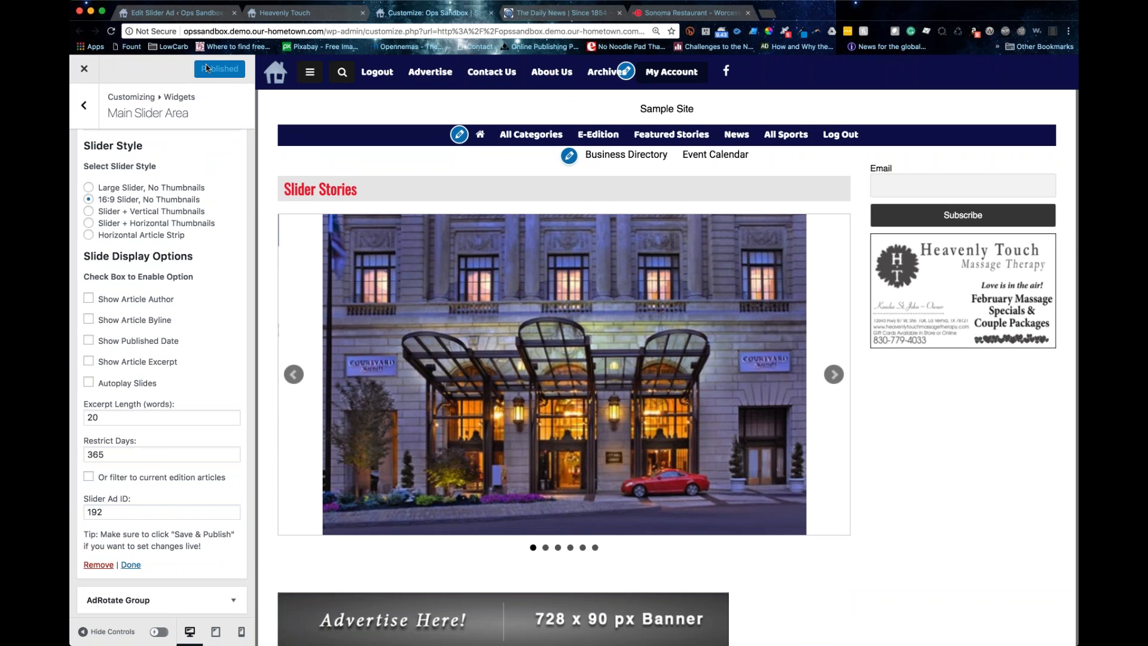
- Review the published slider ad's edit page and examine how the ad appears in the customizer's home page preview
{"action": "left_click", "coordinate": [285, 13]}
{"action": "key", "text": "ctrl+shift+Tab"}
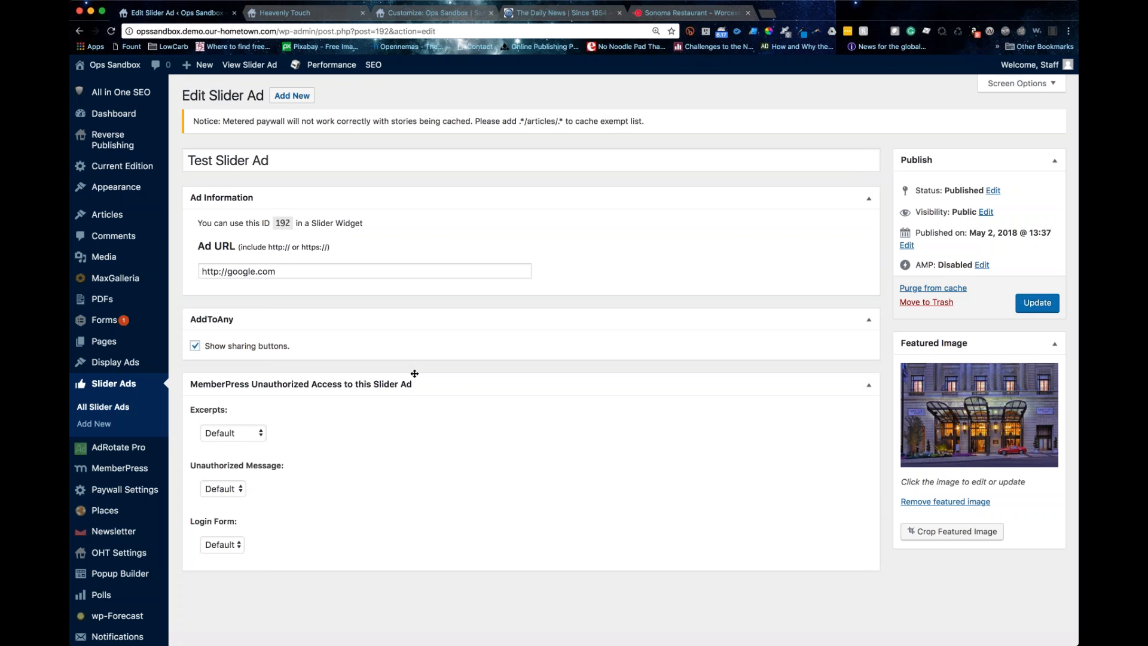
{"action": "scroll", "coordinate": [414, 373], "scroll_direction": "down", "scroll_amount": 10}
{"action": "scroll", "coordinate": [410, 371], "scroll_direction": "up", "scroll_amount": 10}
{"action": "scroll", "coordinate": [391, 238], "scroll_direction": "down", "scroll_amount": 3}
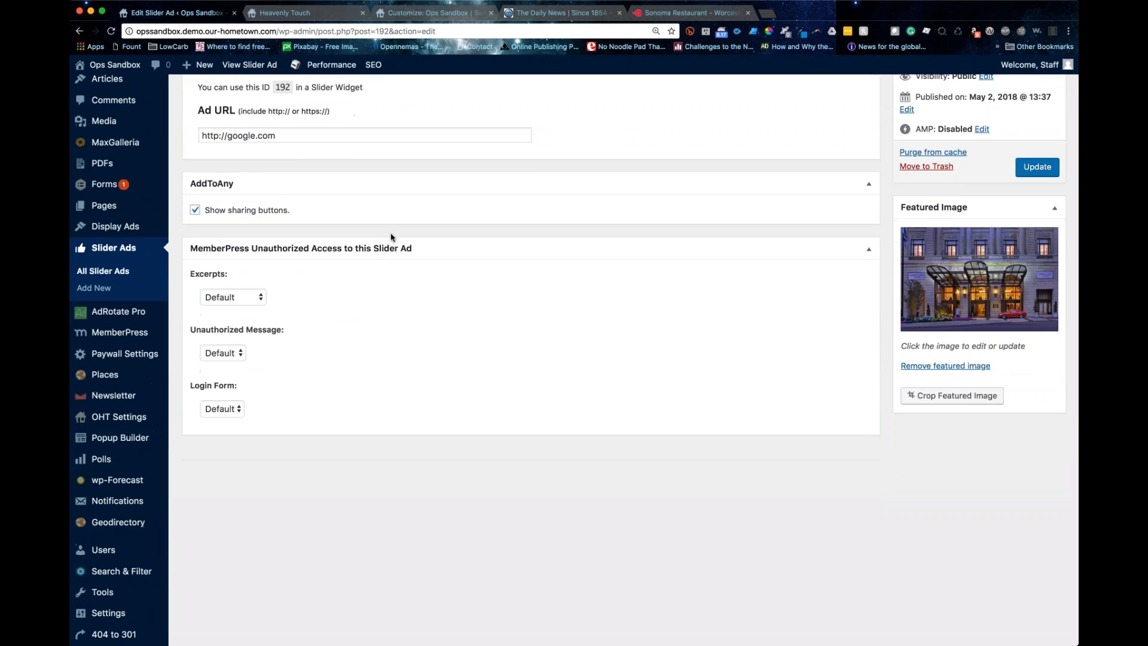
{"action": "scroll", "coordinate": [391, 237], "scroll_direction": "up", "scroll_amount": 3}
{"action": "left_click", "coordinate": [305, 13]}
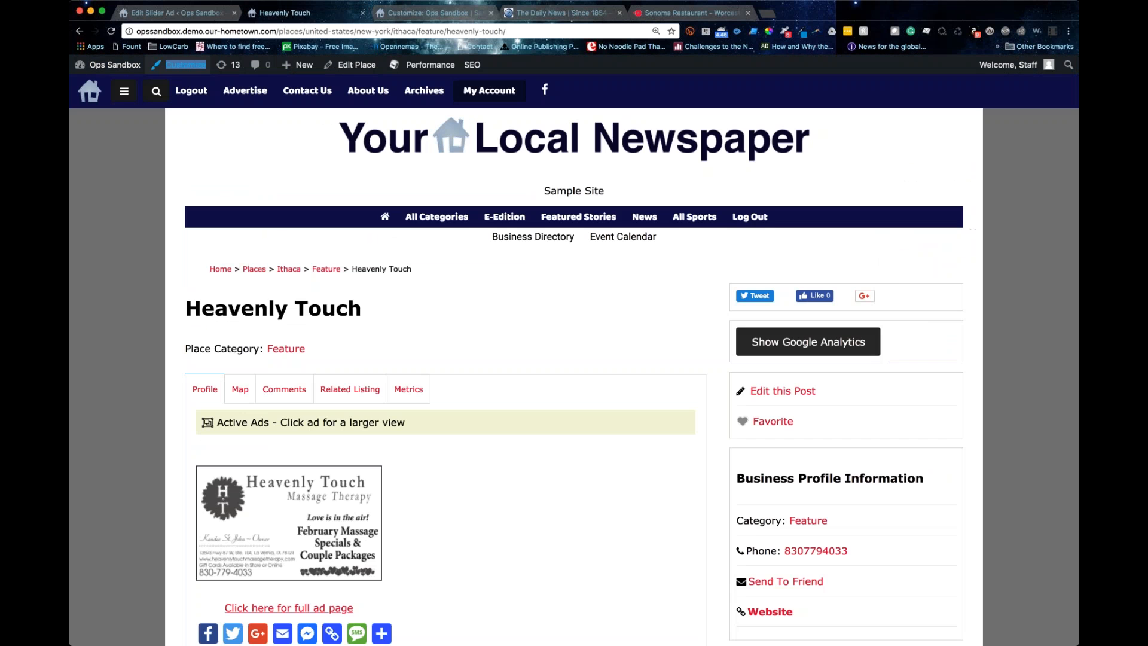
{"action": "left_click", "coordinate": [449, 12]}
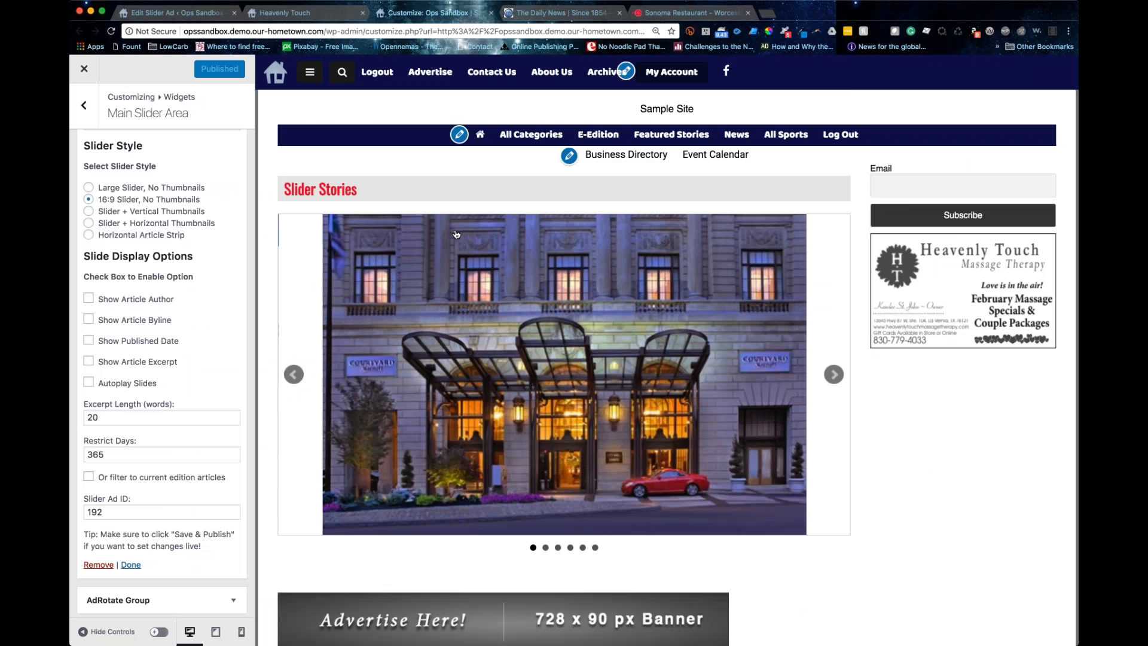
{"action": "scroll", "coordinate": [461, 231], "scroll_direction": "down", "scroll_amount": 3}
{"action": "scroll", "coordinate": [461, 231], "scroll_direction": "up", "scroll_amount": 5}
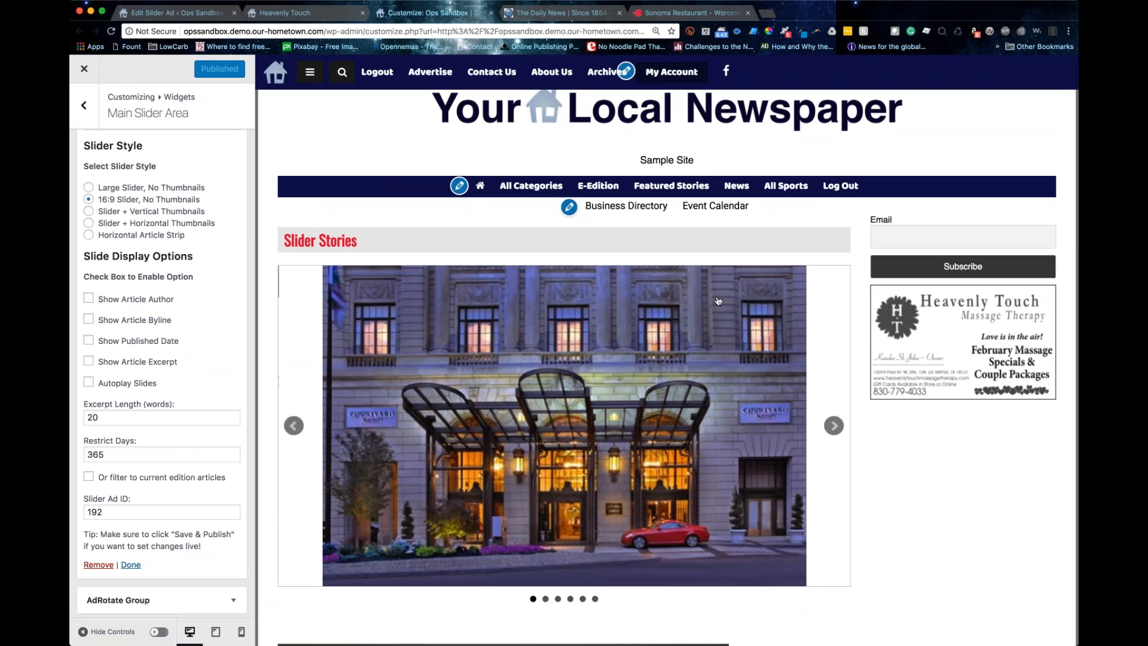
- Page through the Main Art slider on The Daily News site to see a live example of a slider ad
{"action": "left_click", "coordinate": [574, 14]}
{"action": "left_click", "coordinate": [877, 318]}
{"action": "left_click", "coordinate": [877, 321]}
{"action": "left_click", "coordinate": [877, 321]}
{"action": "left_click", "coordinate": [877, 321]}
{"action": "left_click", "coordinate": [877, 321]}
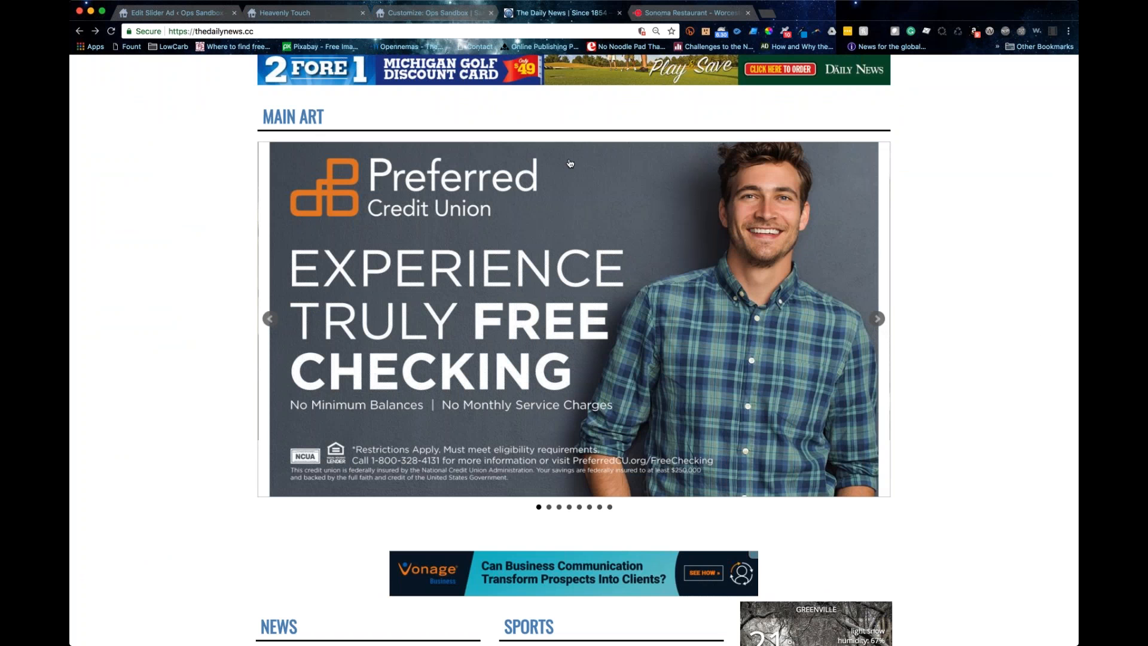
- Enlarge the browser window and collapse the Slider Stories widget in the site customizer
{"action": "left_click", "coordinate": [405, 13]}
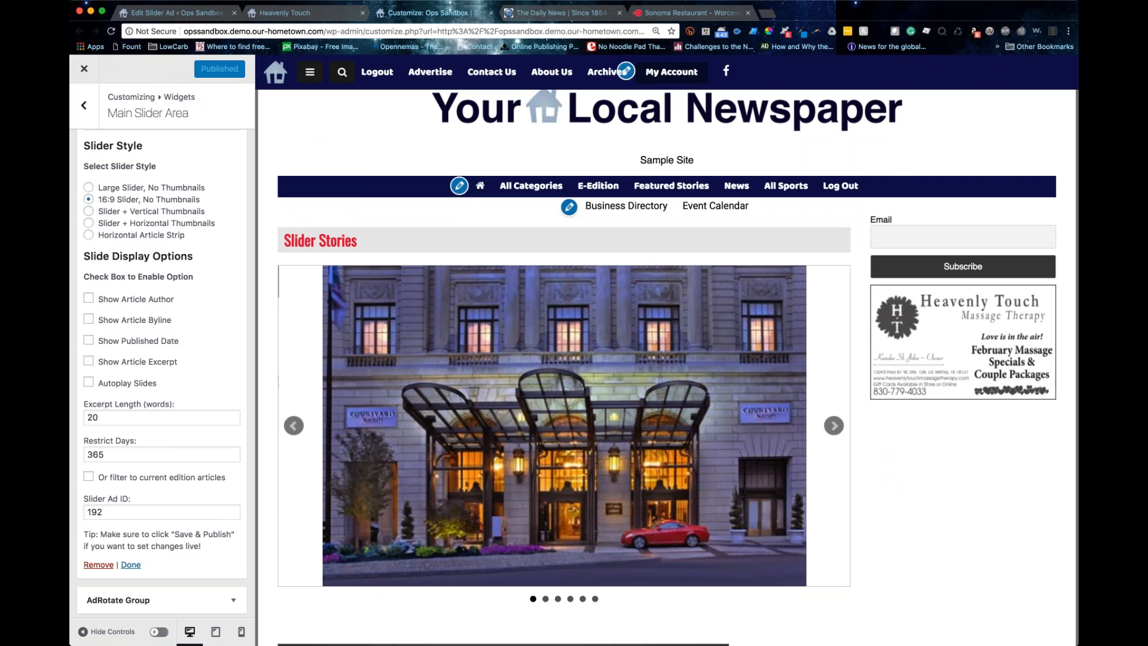
{"action": "left_click", "coordinate": [200, 14]}
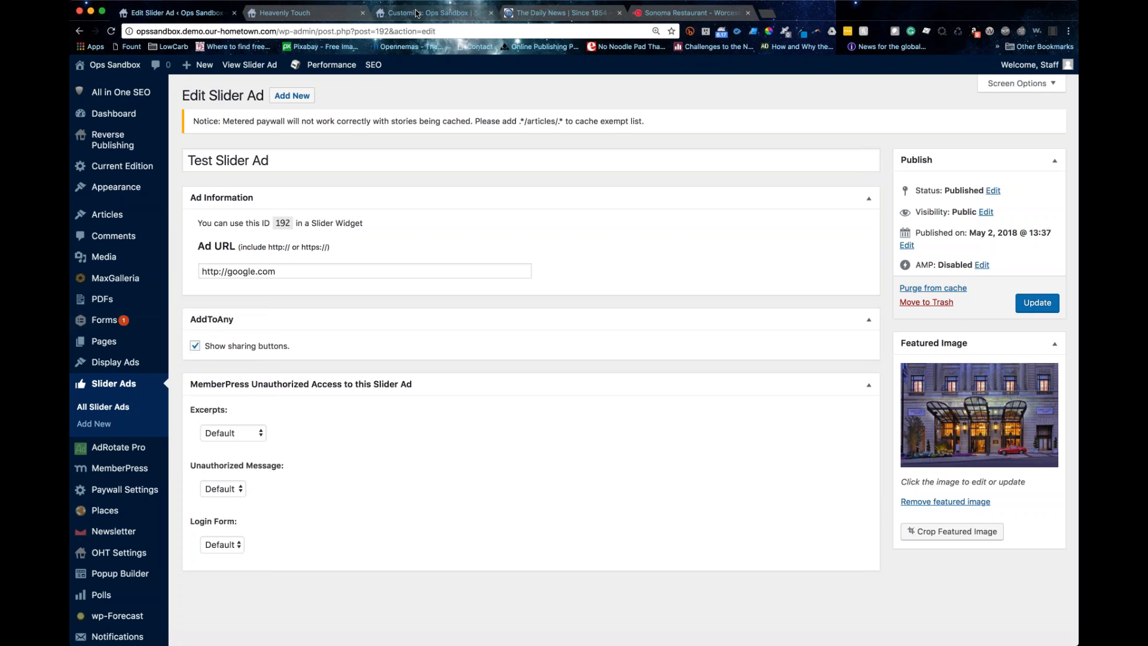
{"action": "left_click", "coordinate": [417, 13]}
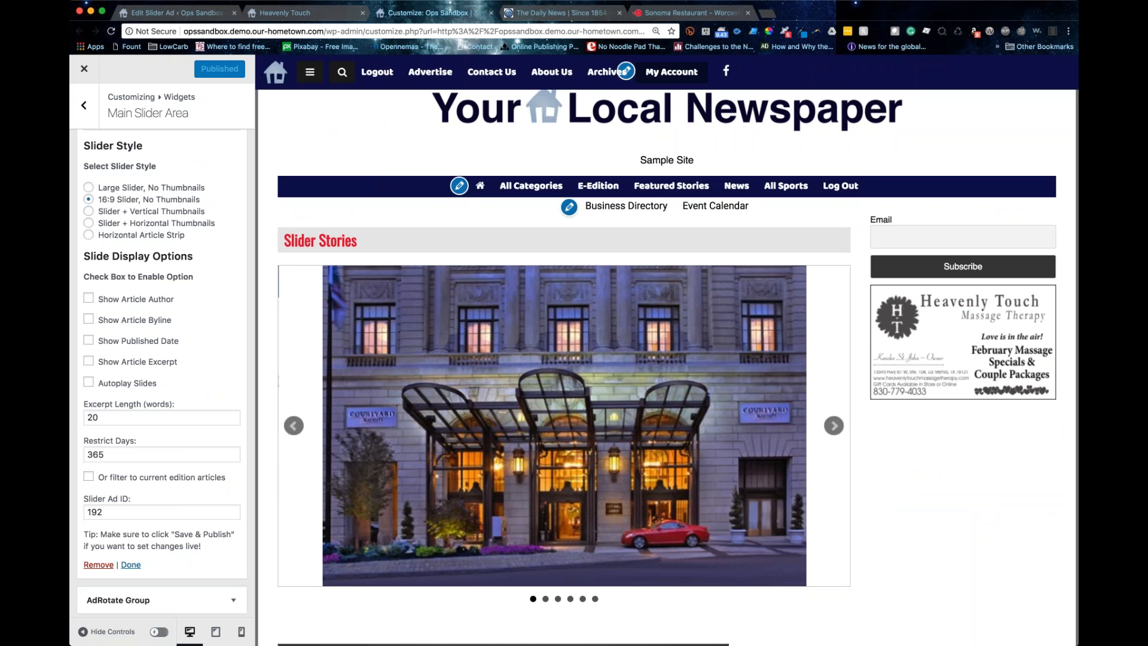
{"action": "double_click", "coordinate": [839, 10]}
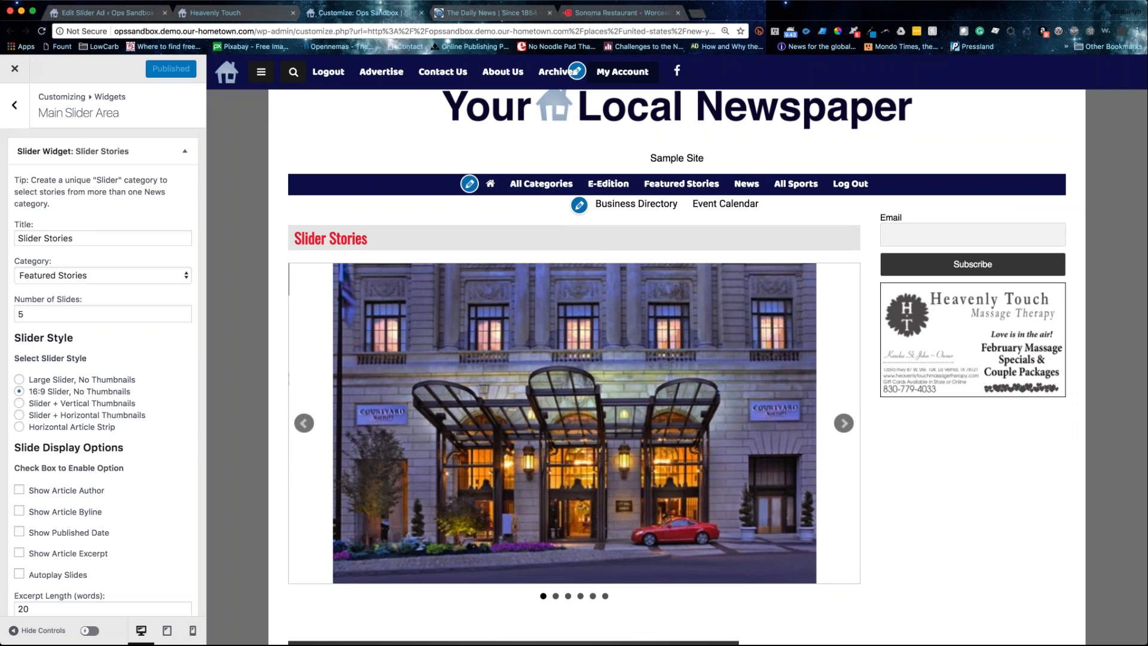
{"action": "left_click", "coordinate": [238, 15]}
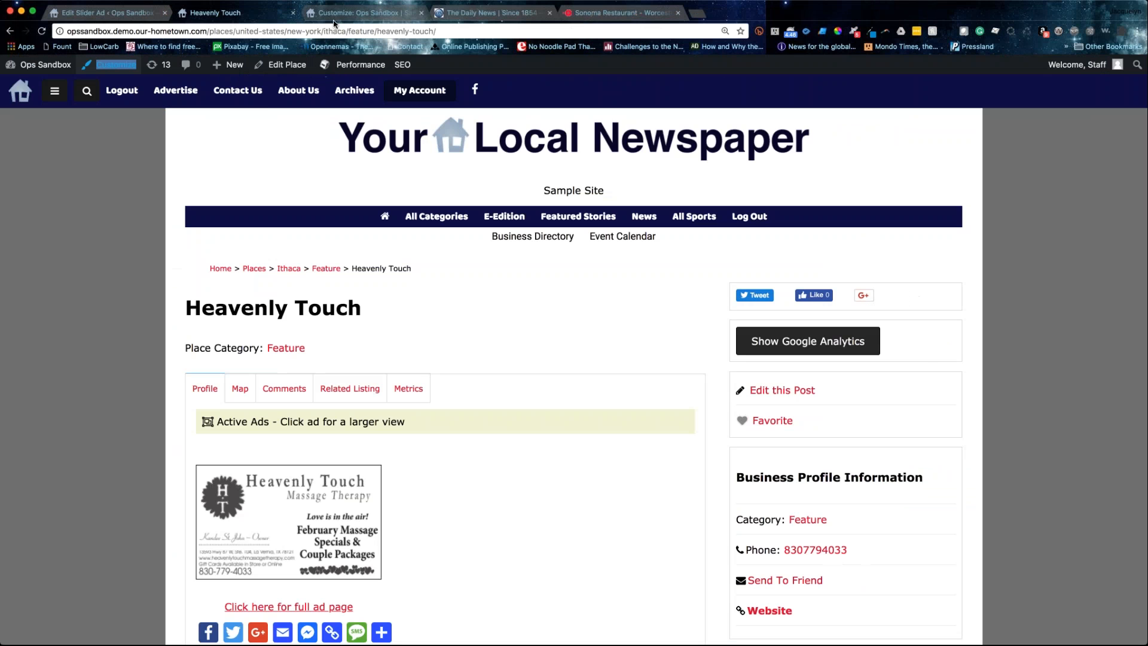
{"action": "left_click", "coordinate": [334, 15]}
{"action": "left_click", "coordinate": [184, 151]}
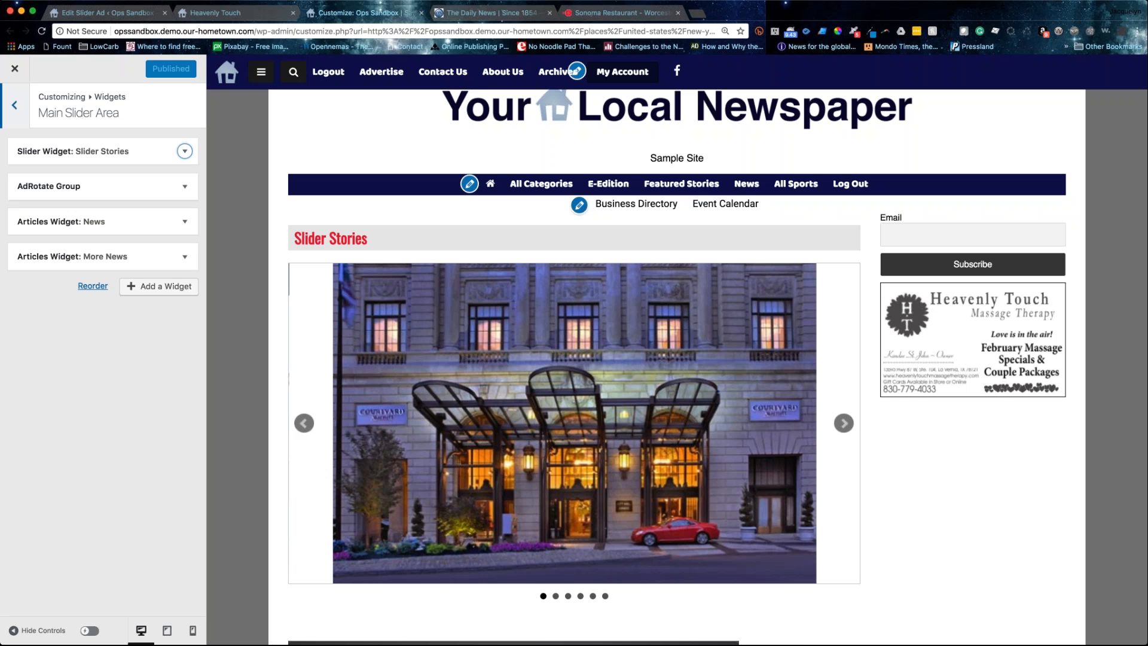
- Examine the Ad URL of Test Slider Ad and check the ad's ID in the list of all slider ads
{"action": "left_click", "coordinate": [215, 12]}
{"action": "left_click", "coordinate": [105, 11]}
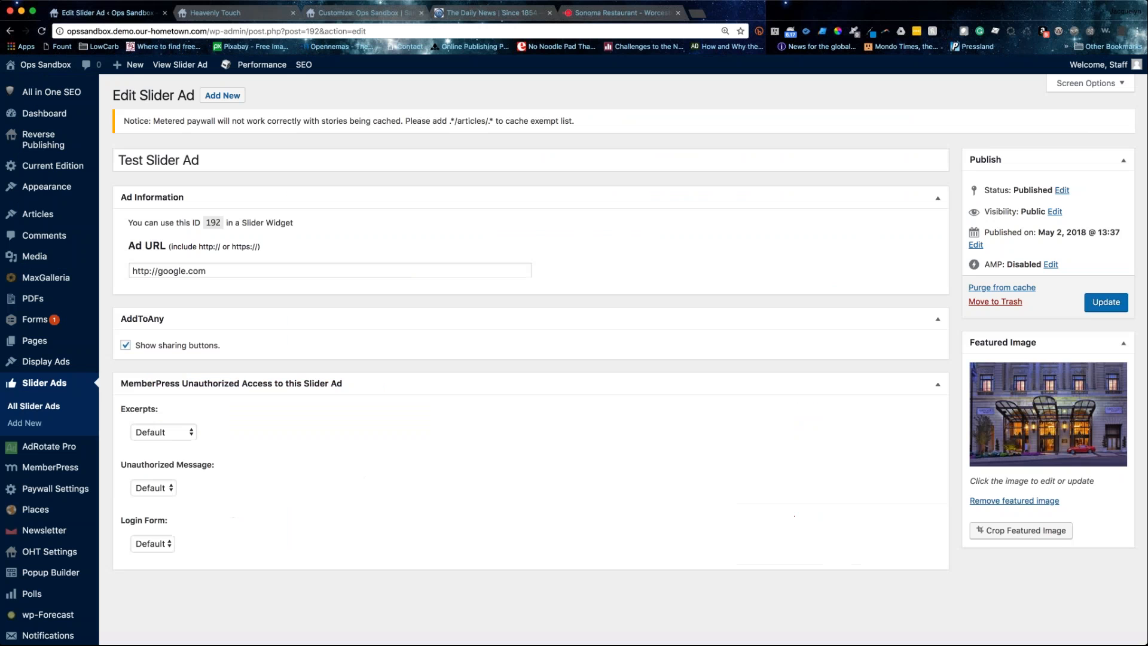
{"action": "left_click_drag", "start_coordinate": [130, 247], "coordinate": [154, 246]}
{"action": "left_click_drag", "start_coordinate": [221, 272], "coordinate": [124, 274]}
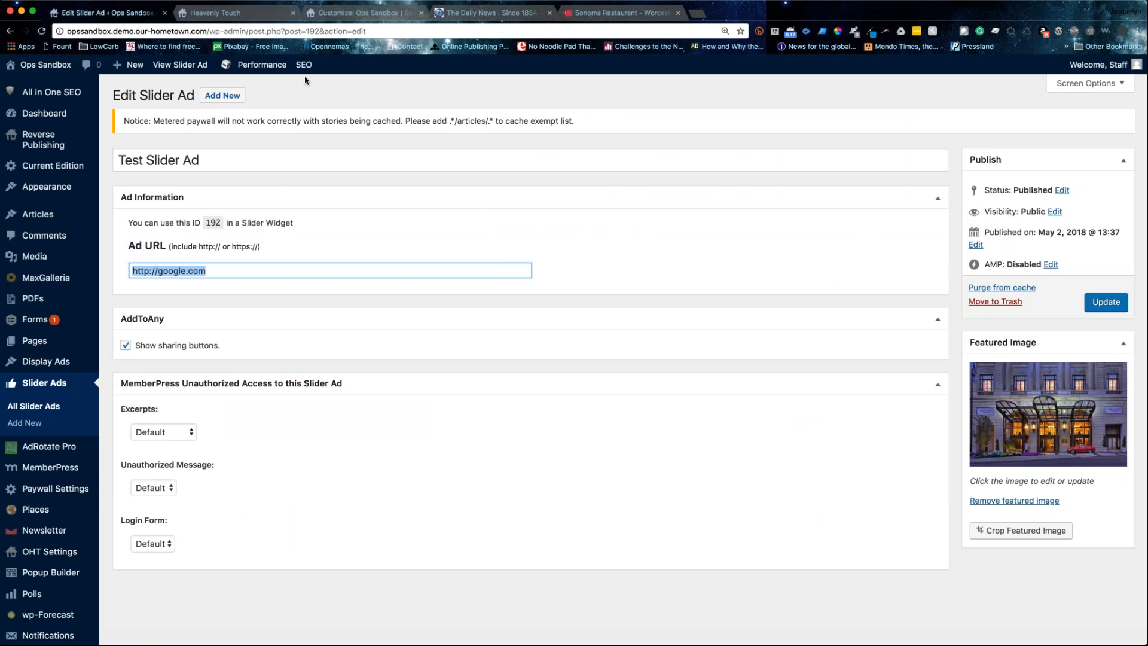
{"action": "left_click", "coordinate": [358, 202]}
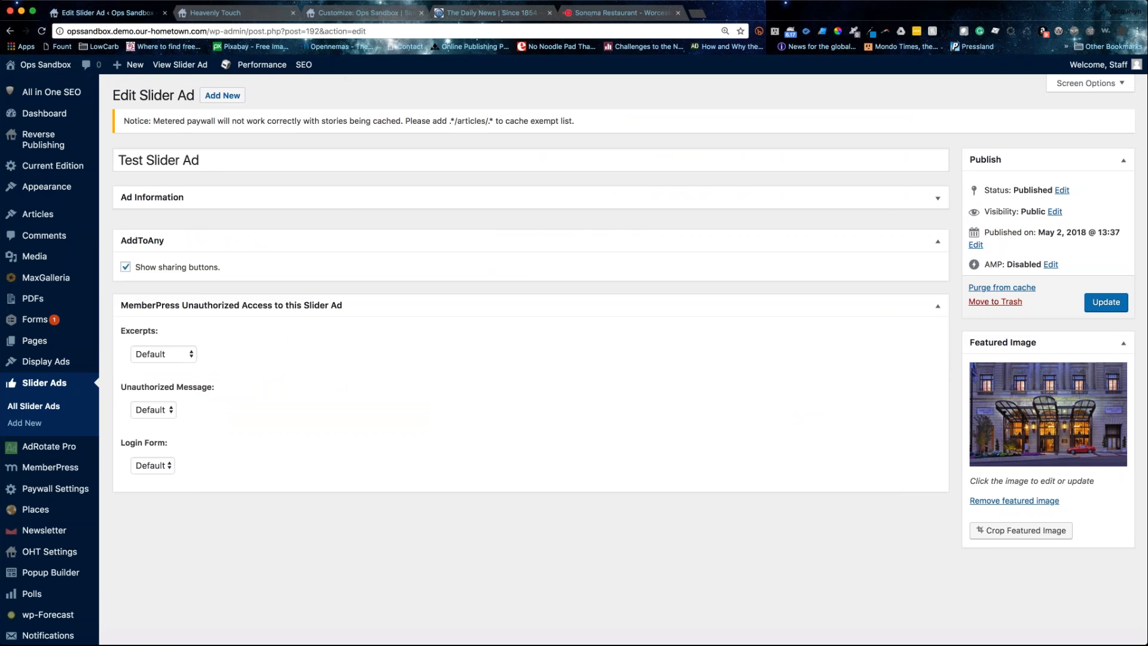
{"action": "left_click", "coordinate": [36, 401]}
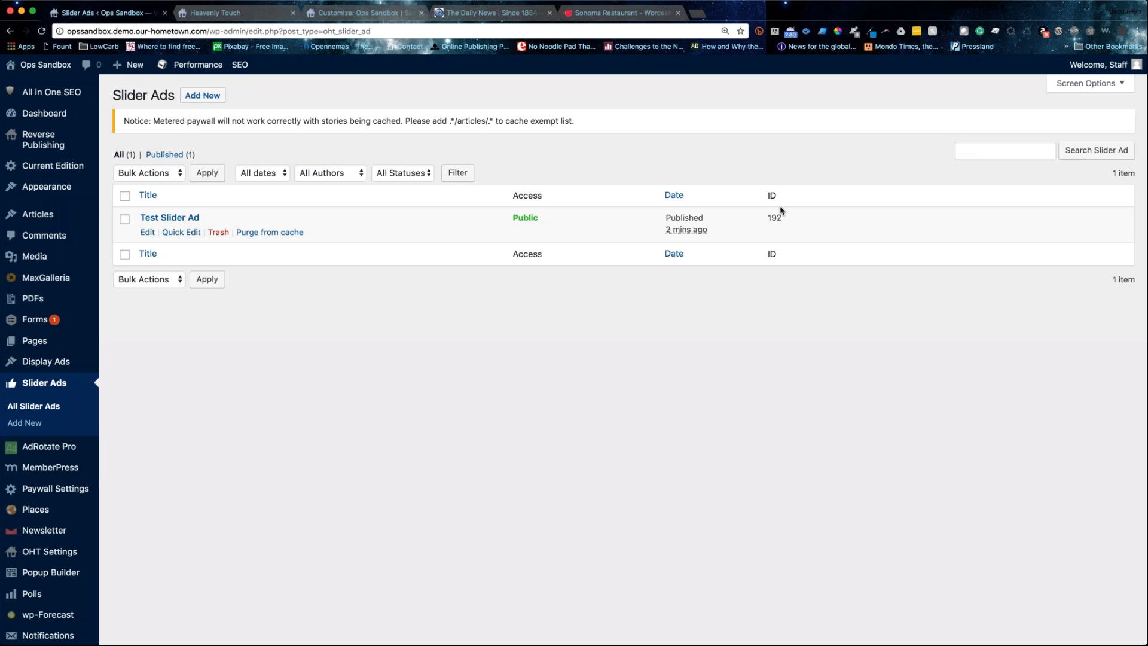
{"action": "left_click", "coordinate": [332, 18]}
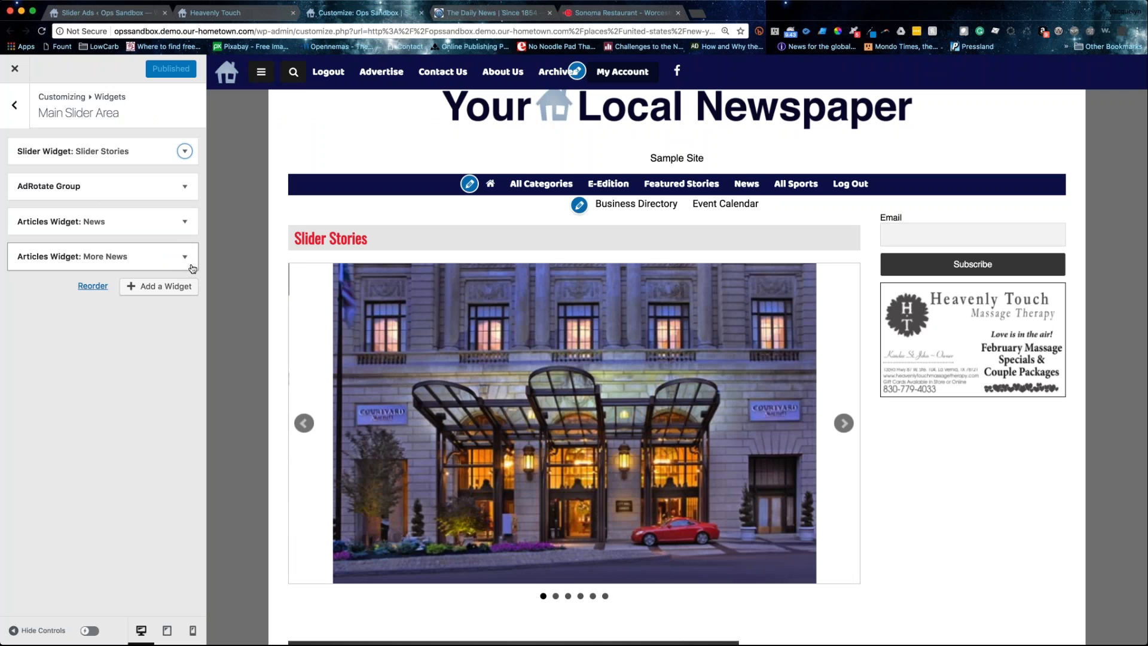
- Check the slider ads list, load the sample site's home page from the Heavenly Touch listing, and return to the site customizer
{"action": "left_click", "coordinate": [120, 10]}
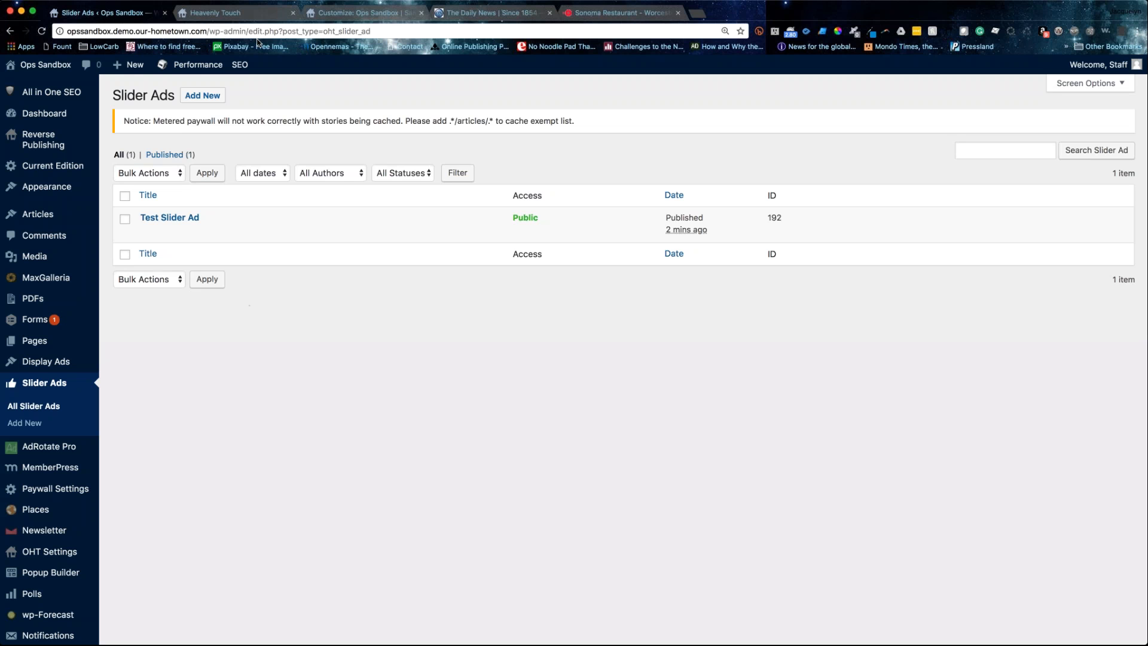
{"action": "left_click", "coordinate": [233, 13]}
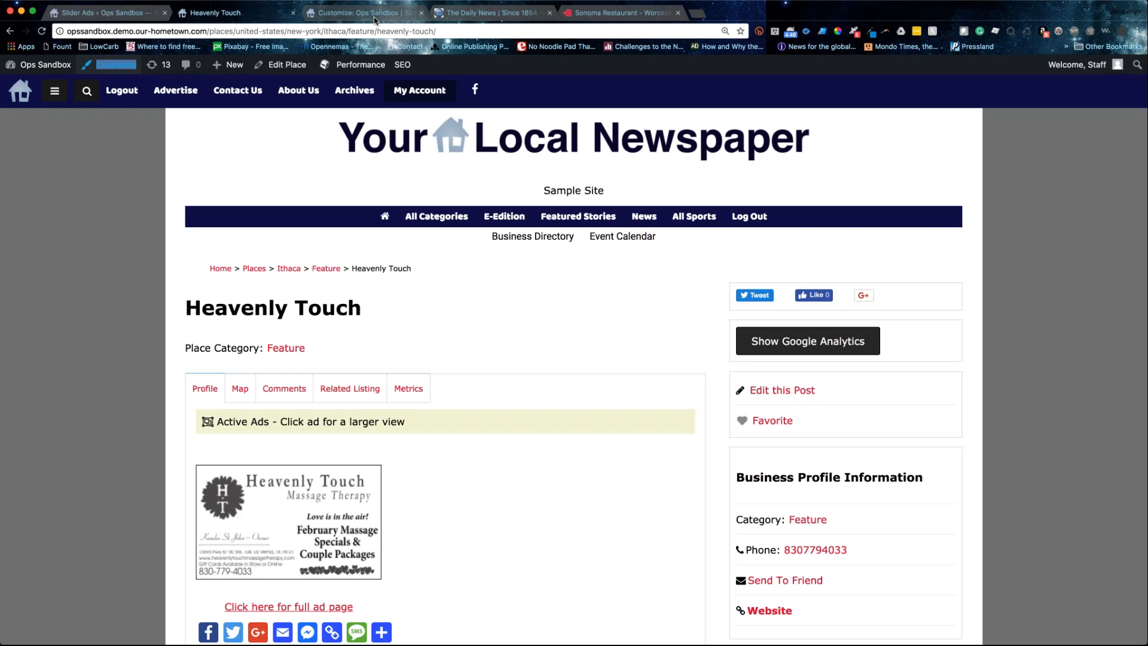
{"action": "left_click", "coordinate": [225, 267]}
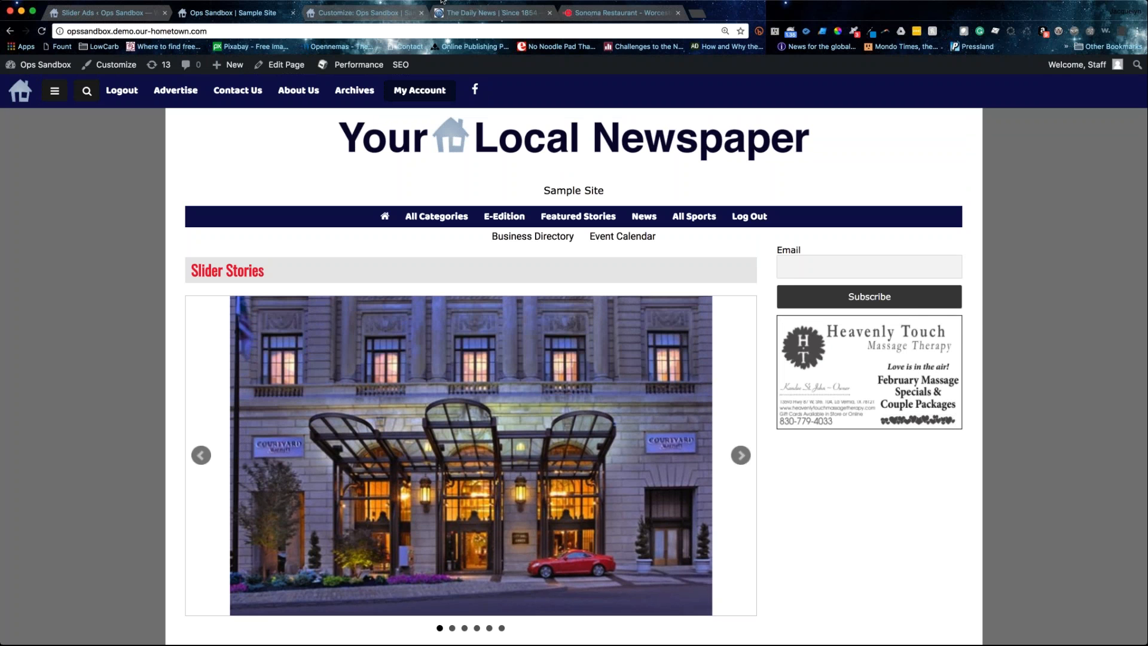
{"action": "left_click", "coordinate": [369, 17]}
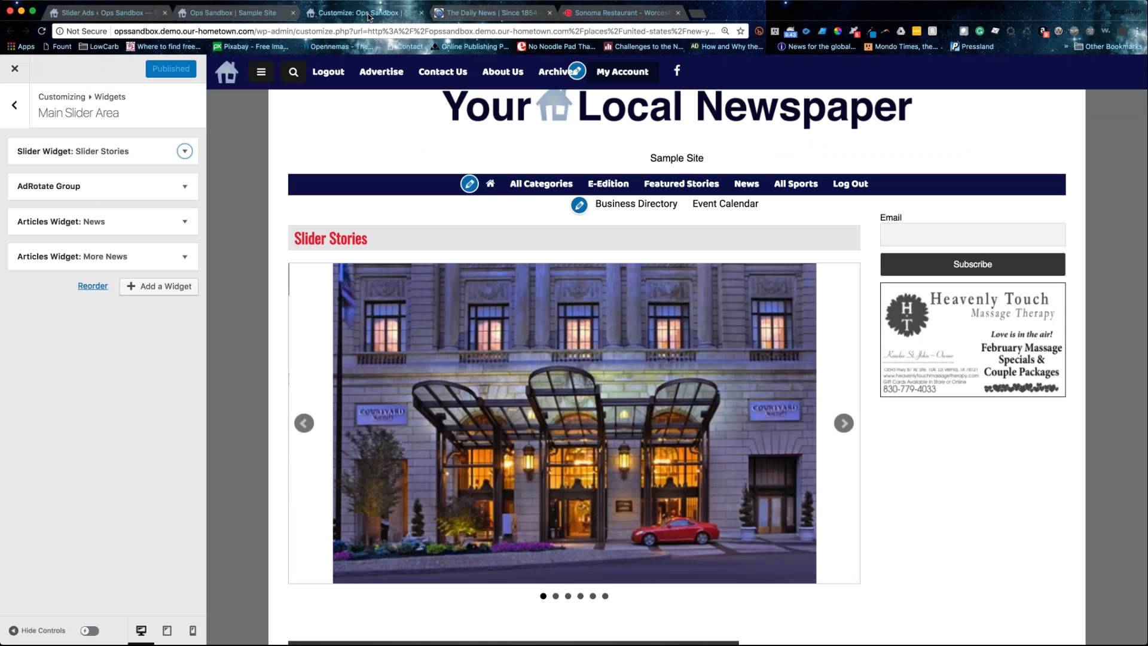
- Look through the home page preview and open the Takeover Ad widget area in the site customizer
{"action": "left_click", "coordinate": [14, 105]}
{"action": "scroll", "coordinate": [425, 264], "scroll_direction": "down", "scroll_amount": 9}
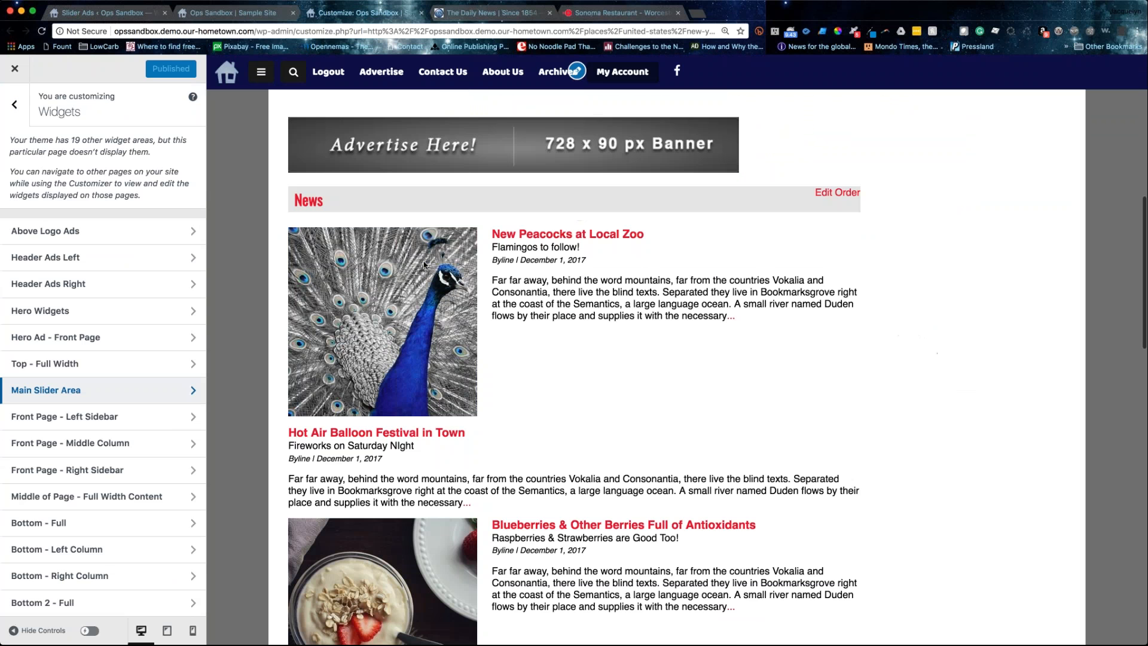
{"action": "scroll", "coordinate": [424, 264], "scroll_direction": "down", "scroll_amount": 10}
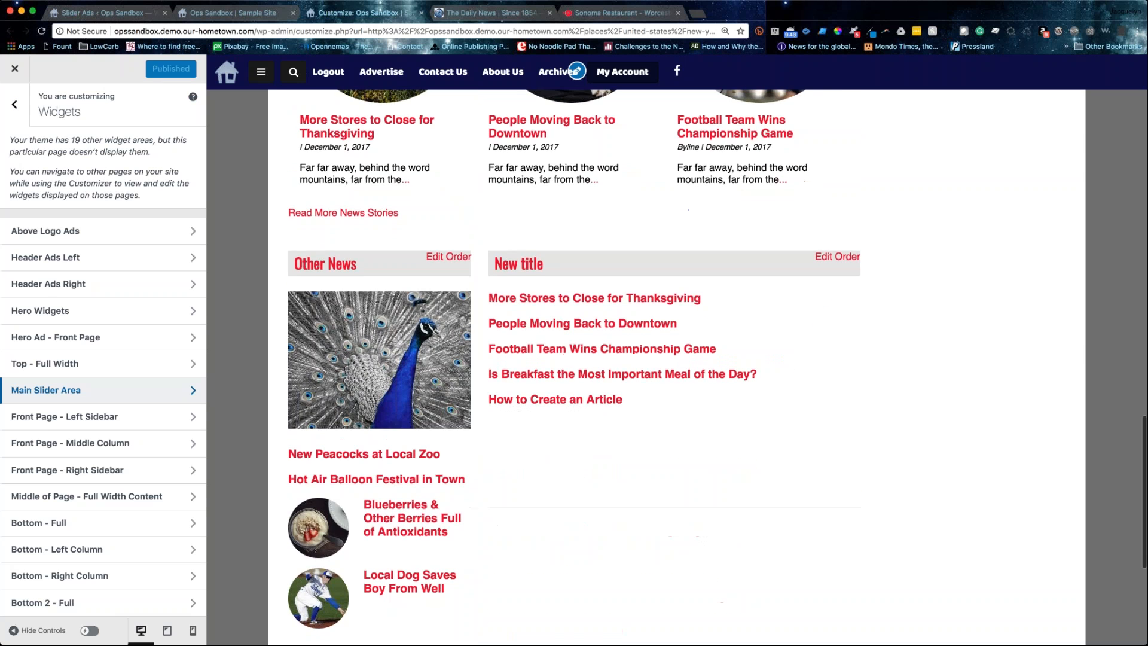
{"action": "scroll", "coordinate": [381, 261], "scroll_direction": "up", "scroll_amount": 20}
{"action": "scroll", "coordinate": [108, 530], "scroll_direction": "down", "scroll_amount": 5}
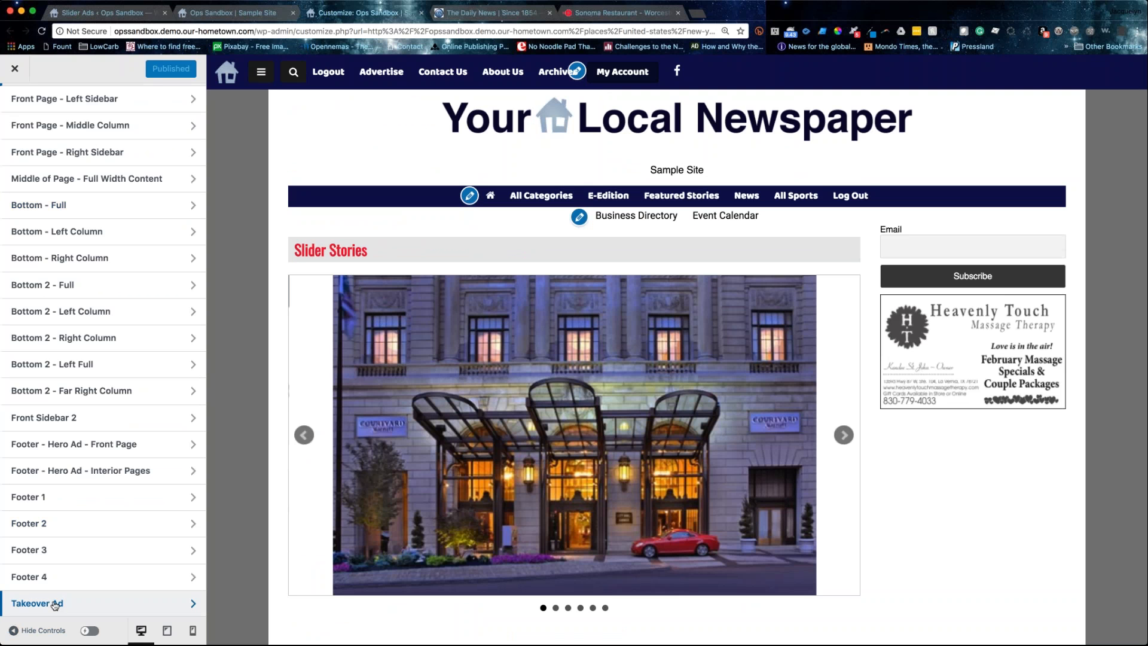
{"action": "left_click", "coordinate": [71, 606]}
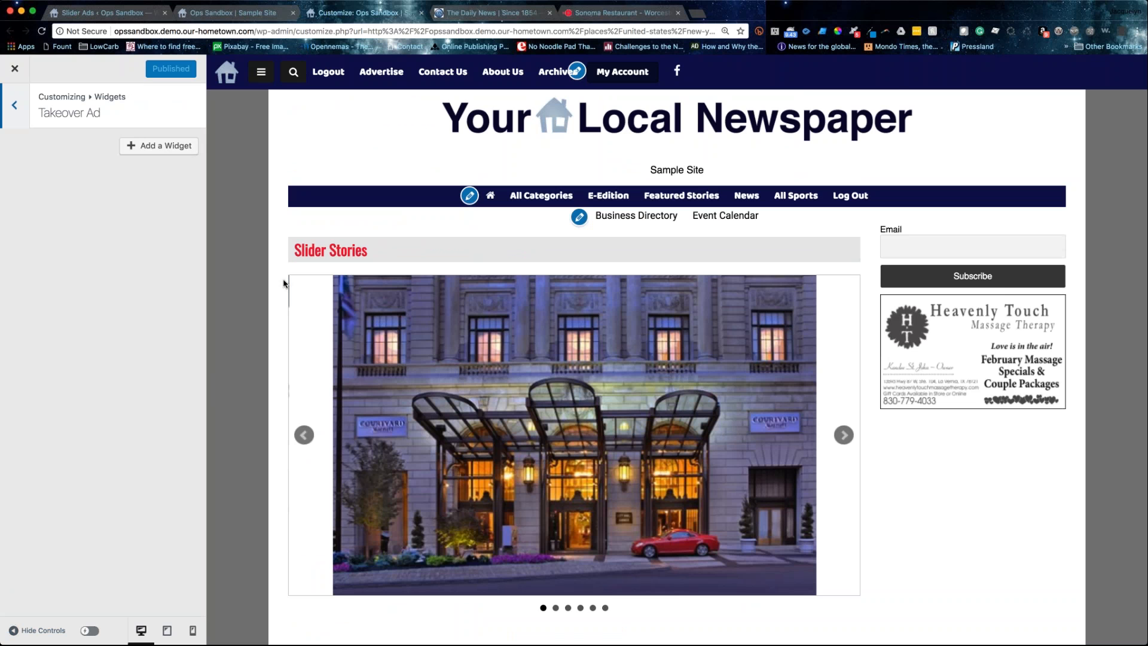
- Open wordpress-demo.our-hometown.com in a new browser tab to view a live takeover ad, and close the Sonoma Restaurant tab
{"action": "left_click", "coordinate": [695, 13]}
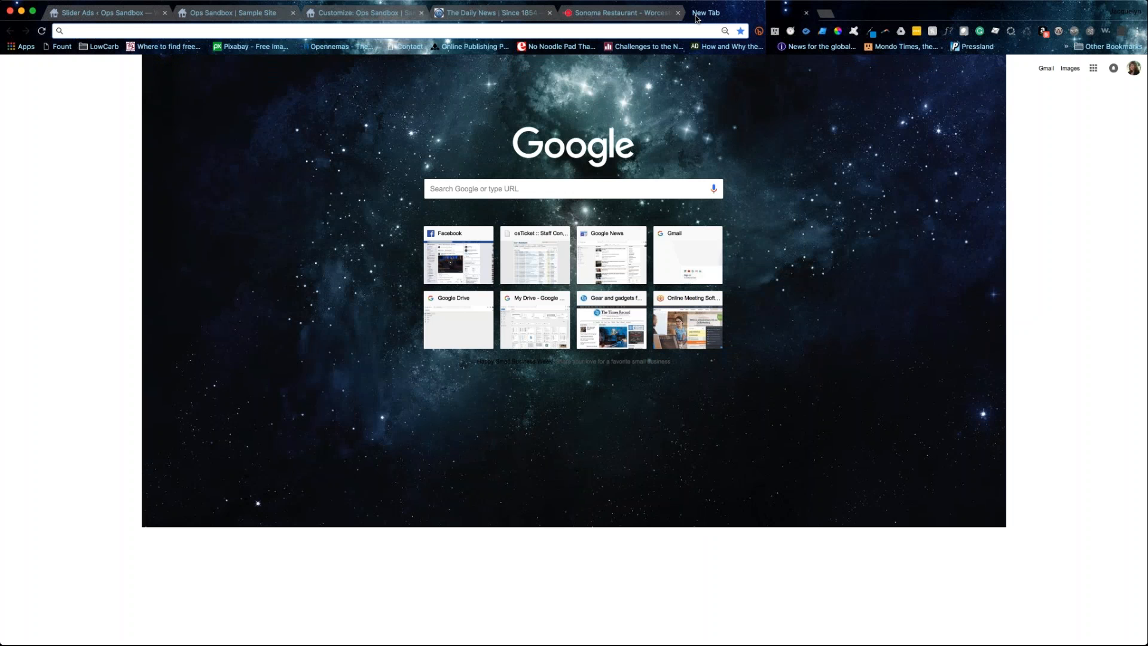
{"action": "type", "text": "wordpre"}
{"action": "key", "text": "Return"}
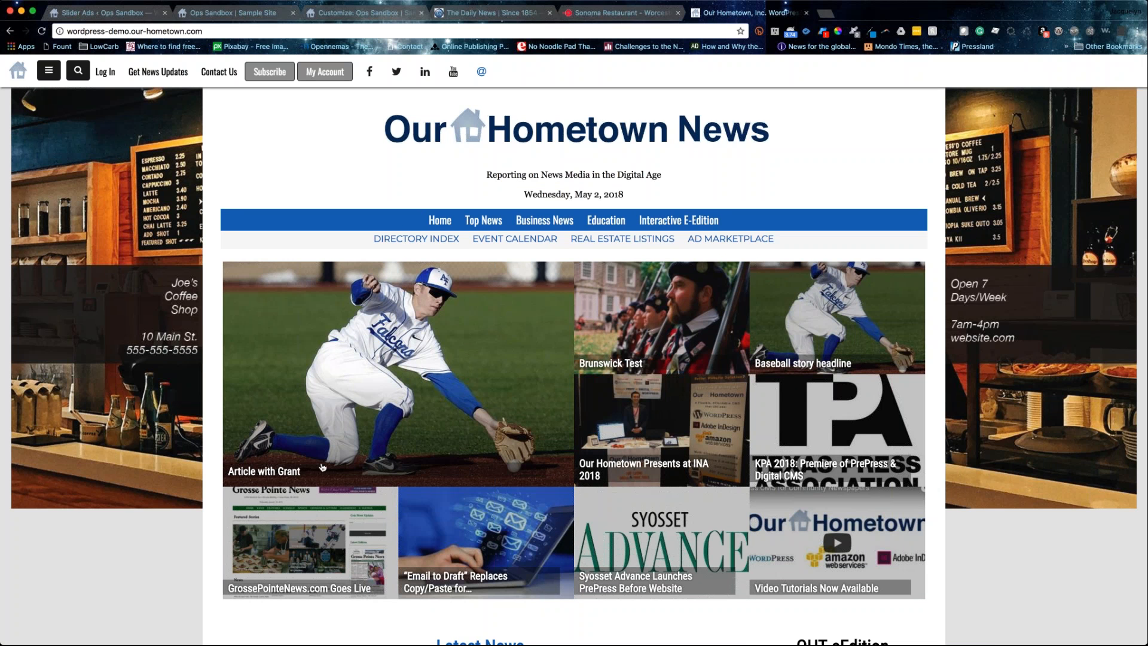
{"action": "left_click", "coordinate": [358, 13]}
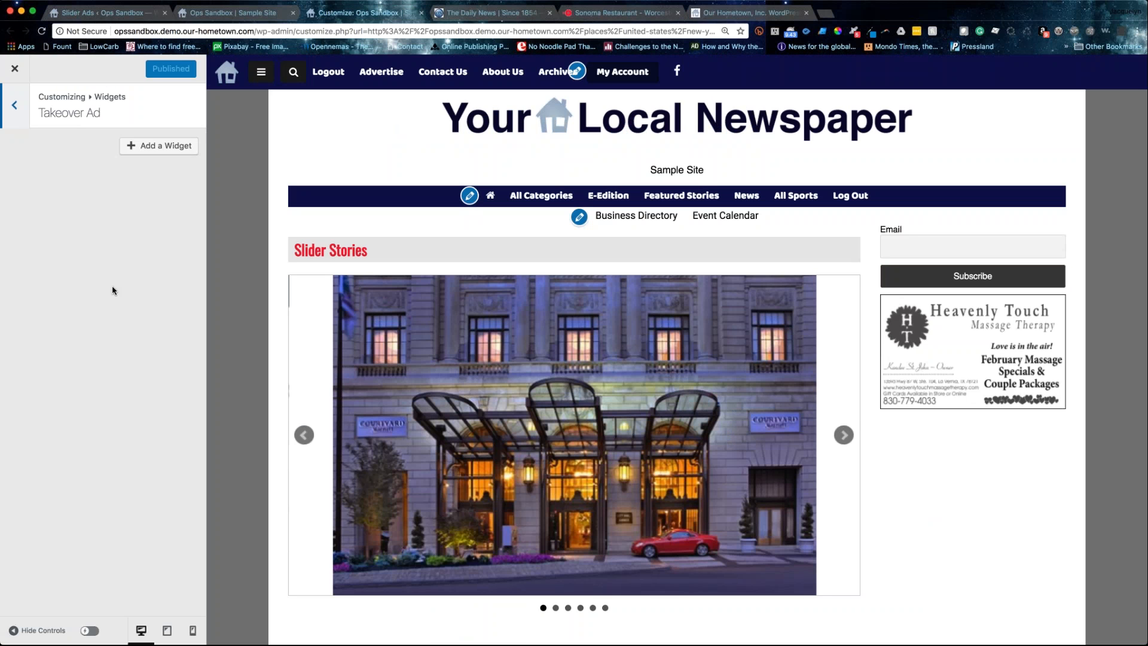
{"action": "left_click", "coordinate": [744, 13]}
{"action": "left_click", "coordinate": [677, 14]}
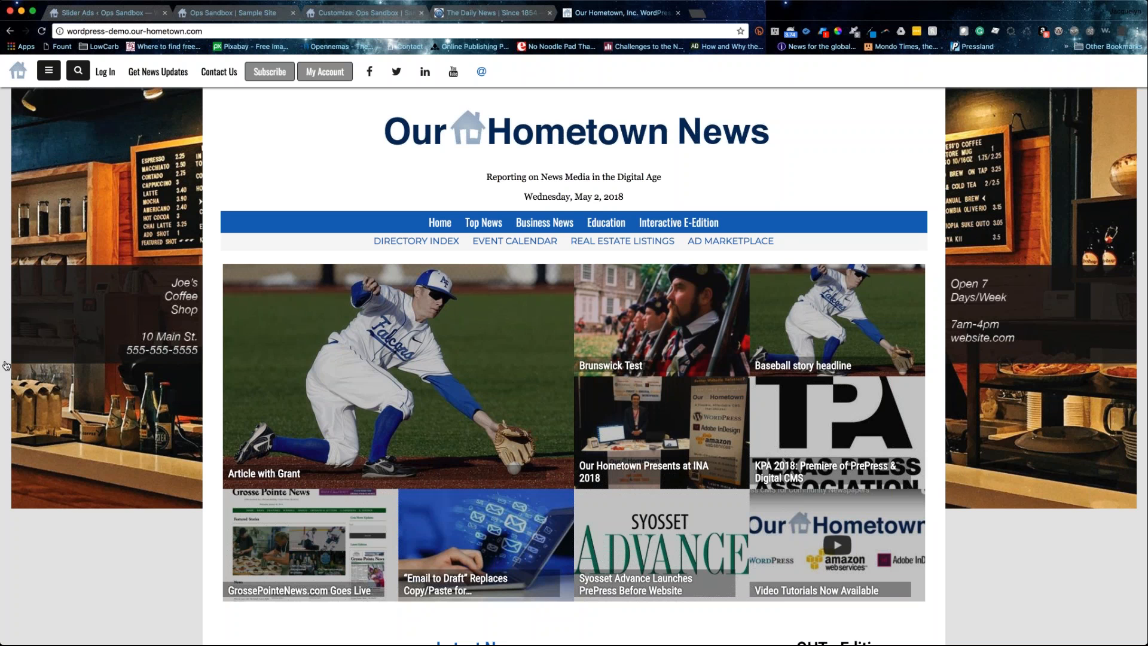
- Examine how the Joe's Coffee Shop takeover ad on Our Hometown News behaves at different browser widths and along the page
{"action": "left_click_drag", "start_coordinate": [9, 360], "coordinate": [28, 361]}
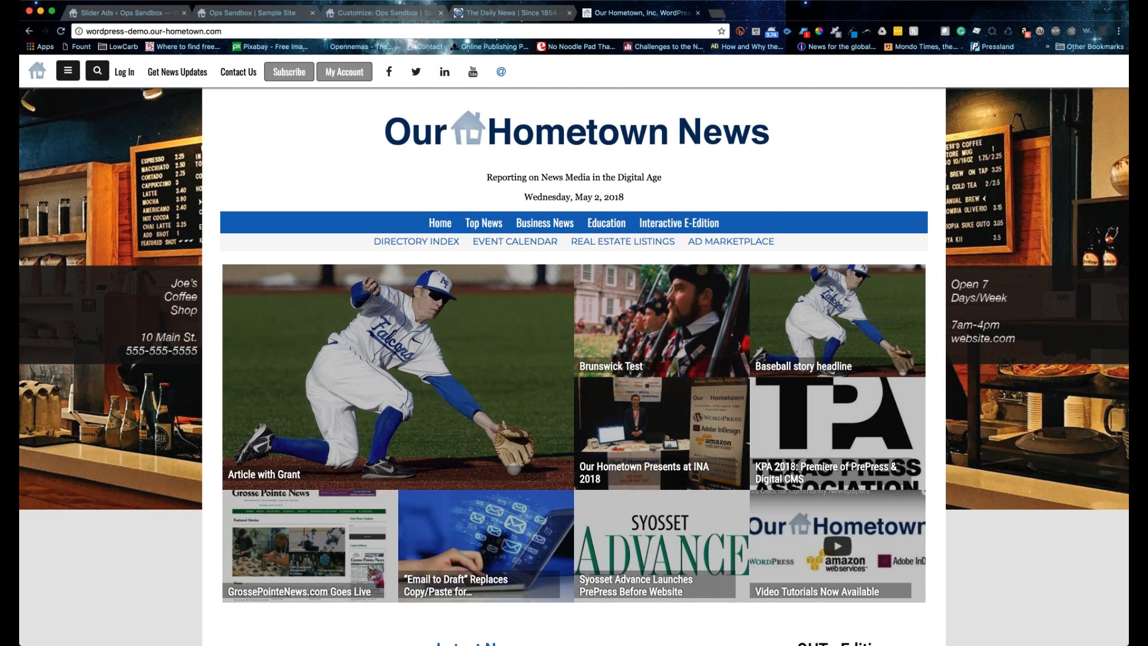
{"action": "left_click_drag", "start_coordinate": [1123, 529], "coordinate": [1109, 528]}
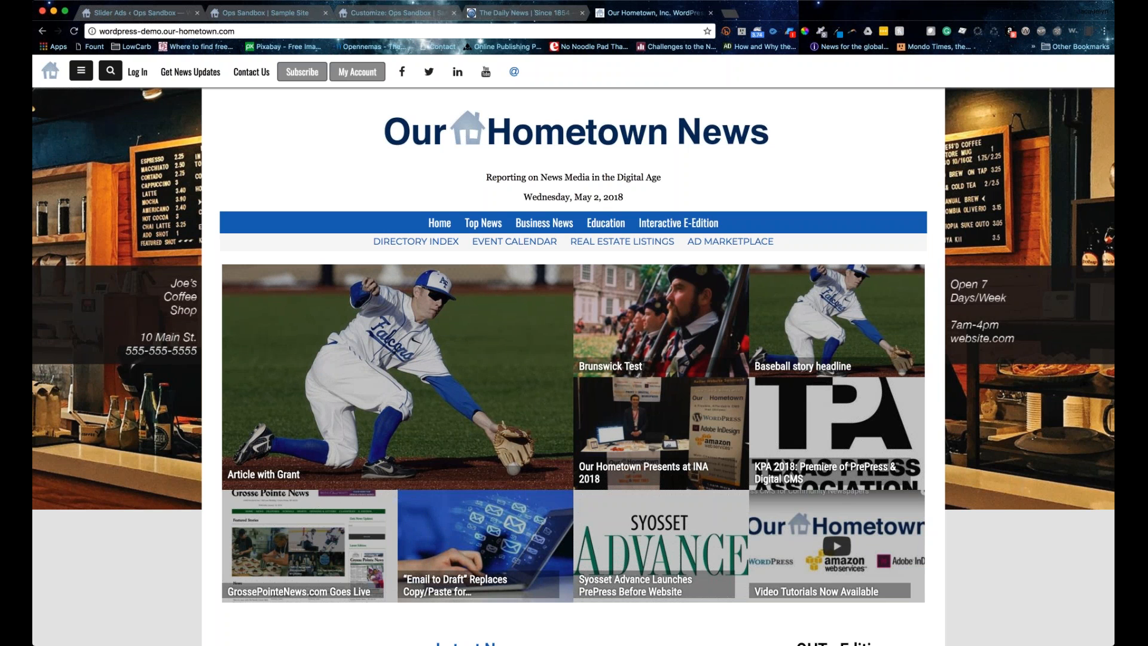
{"action": "left_click_drag", "start_coordinate": [32, 556], "coordinate": [170, 556]}
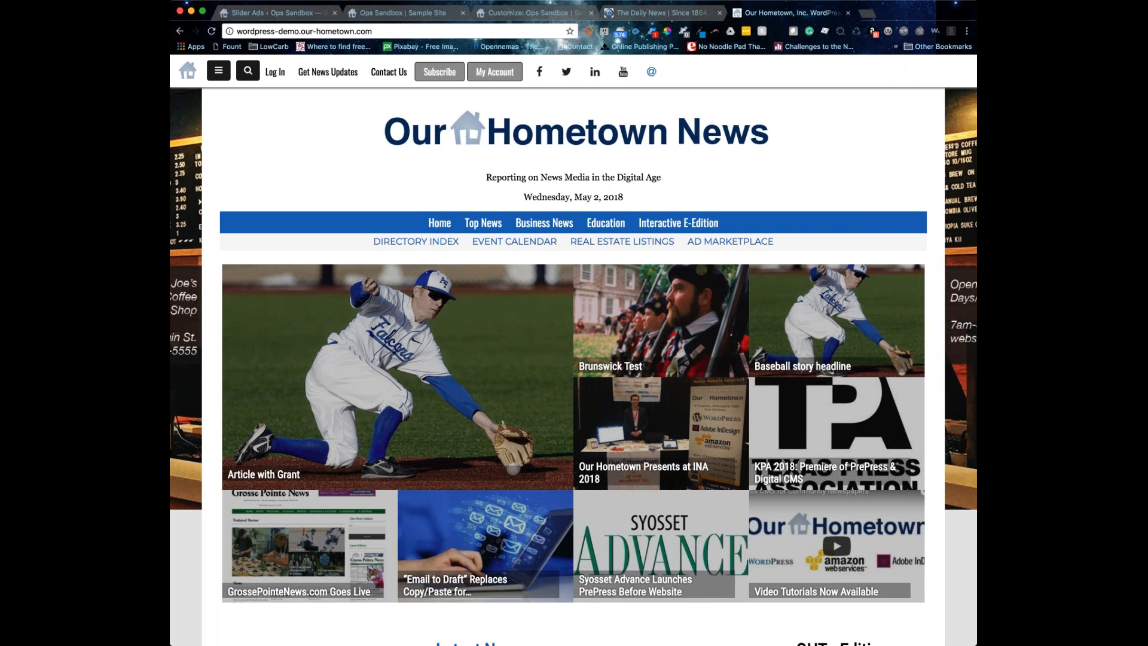
{"action": "left_click_drag", "start_coordinate": [169, 556], "coordinate": [60, 556]}
{"action": "scroll", "coordinate": [573, 358], "scroll_direction": "down", "scroll_amount": 8}
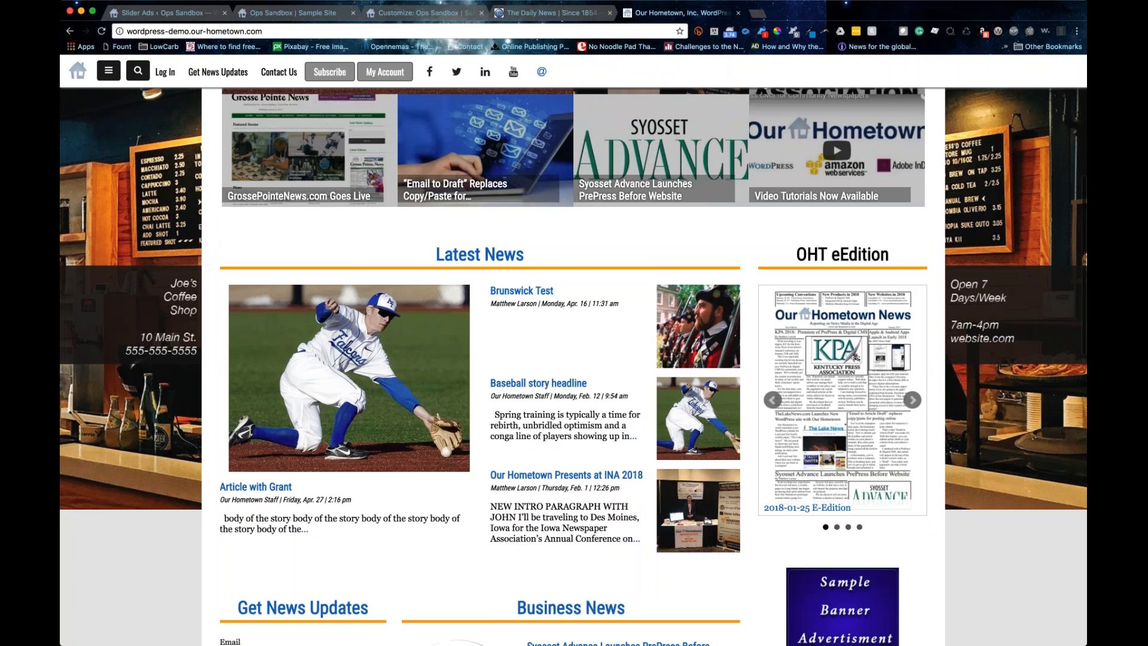
{"action": "scroll", "coordinate": [573, 359], "scroll_direction": "down", "scroll_amount": 15}
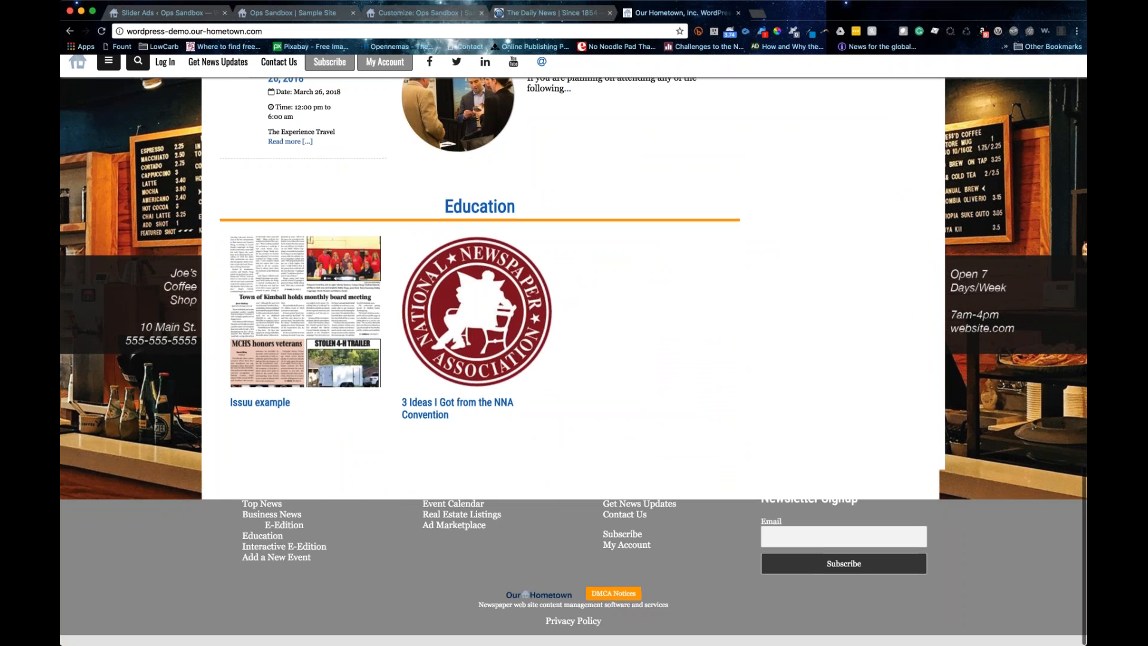
{"action": "scroll", "coordinate": [572, 359], "scroll_direction": "up", "scroll_amount": 20}
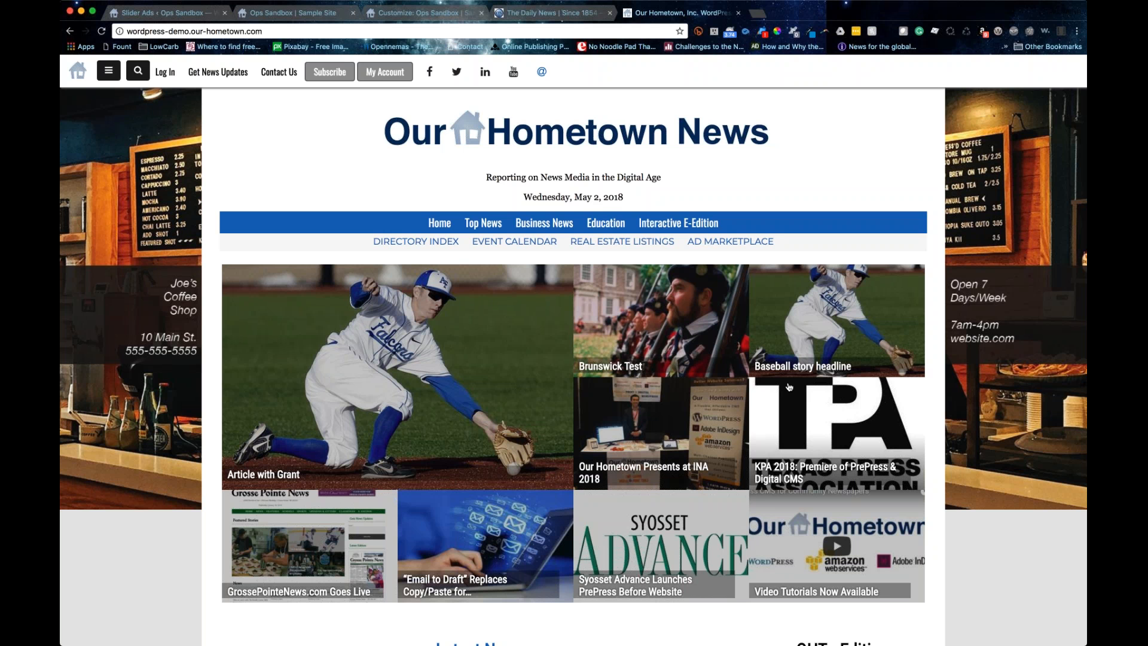
{"action": "scroll", "coordinate": [168, 395], "scroll_direction": "down", "scroll_amount": 1}
{"action": "scroll", "coordinate": [169, 396], "scroll_direction": "down", "scroll_amount": 2}
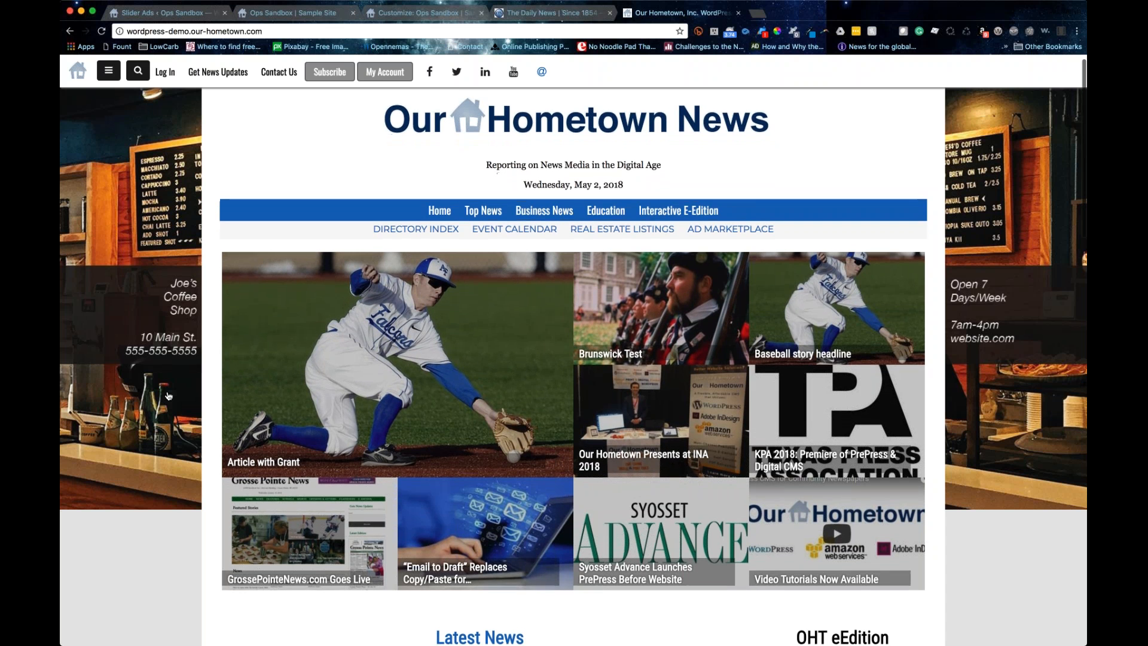
{"action": "scroll", "coordinate": [169, 396], "scroll_direction": "down", "scroll_amount": 1}
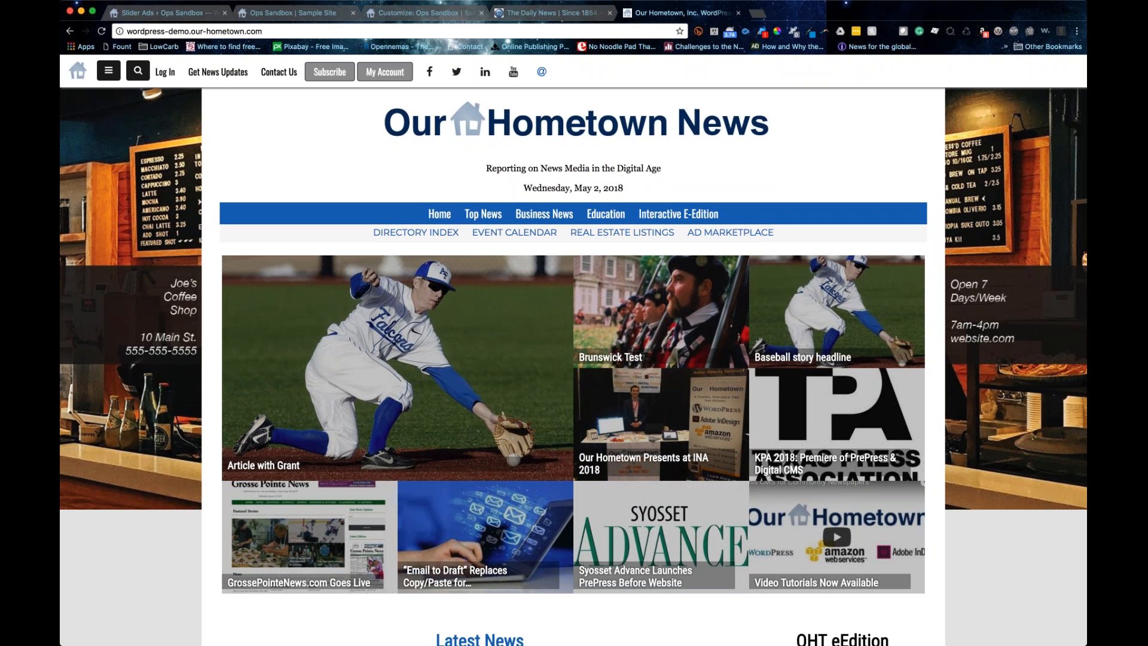
- Return to the site customizer, review its Takeover Ad widget area, and widen the browser window
{"action": "left_click", "coordinate": [420, 12]}
{"action": "left_click", "coordinate": [70, 109]}
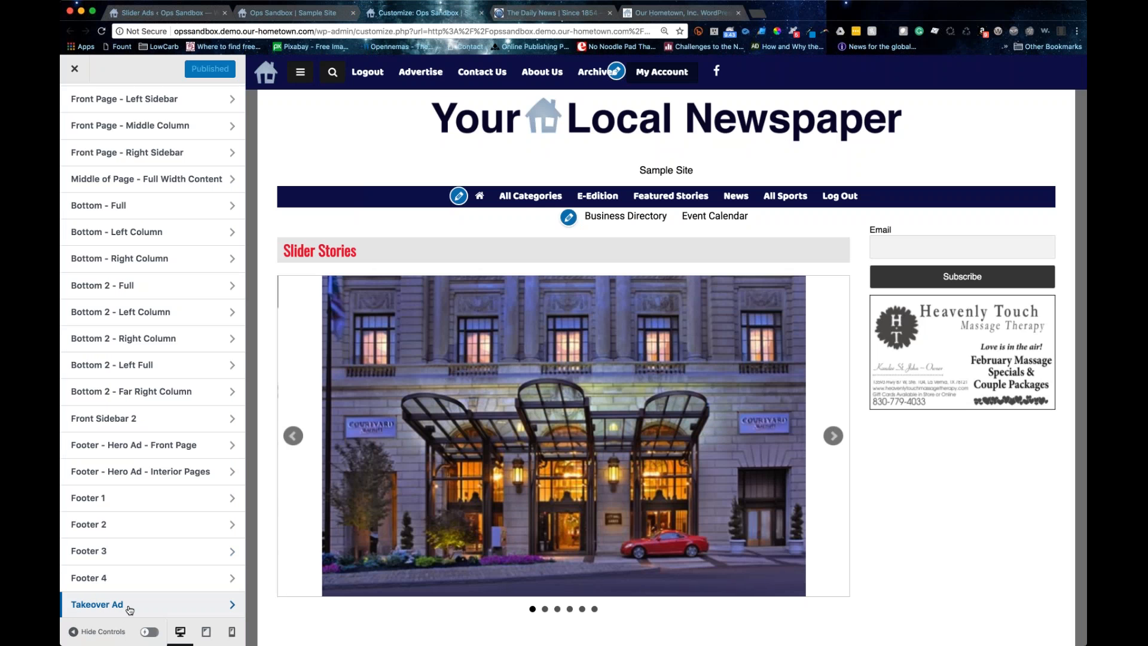
{"action": "left_click", "coordinate": [123, 611]}
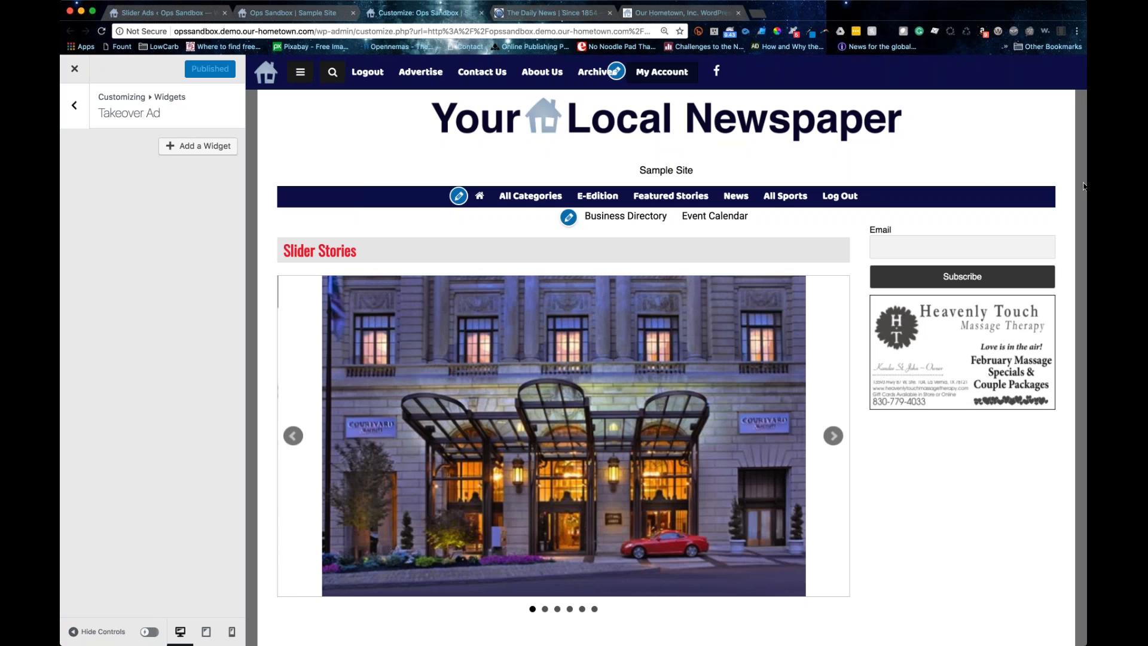
{"action": "left_click_drag", "start_coordinate": [1087, 323], "coordinate": [1115, 323]}
- From the sample site's dashboard, start a new advert in AdRotate Pro
{"action": "left_click", "coordinate": [263, 13]}
{"action": "mouse_move", "coordinate": [77, 64]}
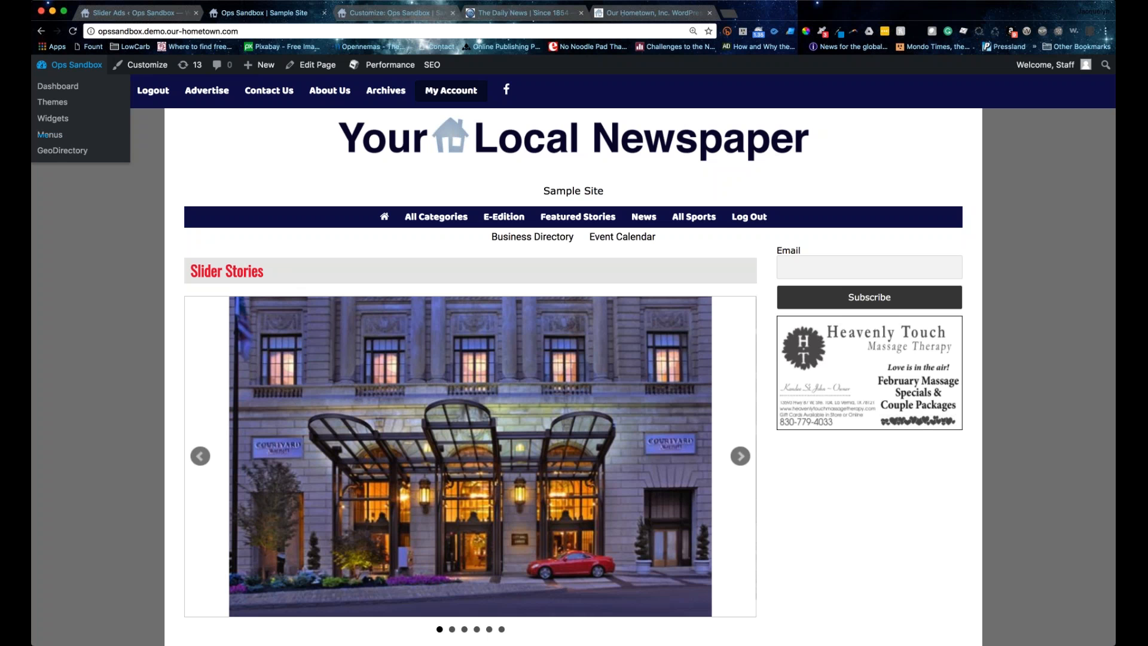
{"action": "left_click", "coordinate": [60, 87]}
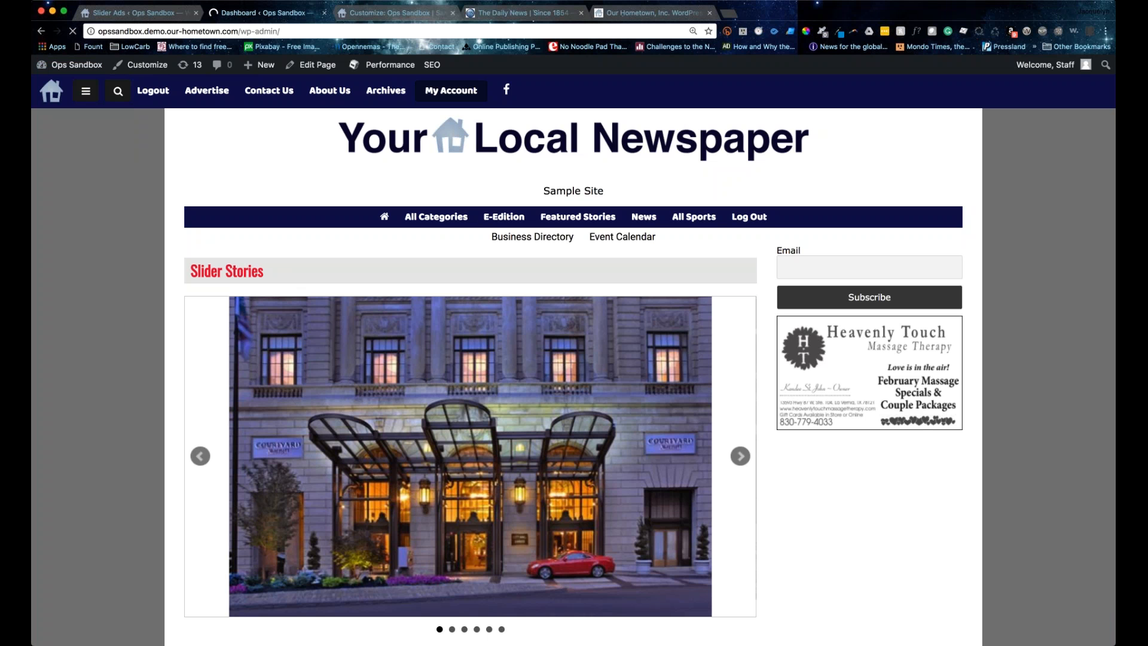
{"action": "mouse_move", "coordinate": [83, 465]}
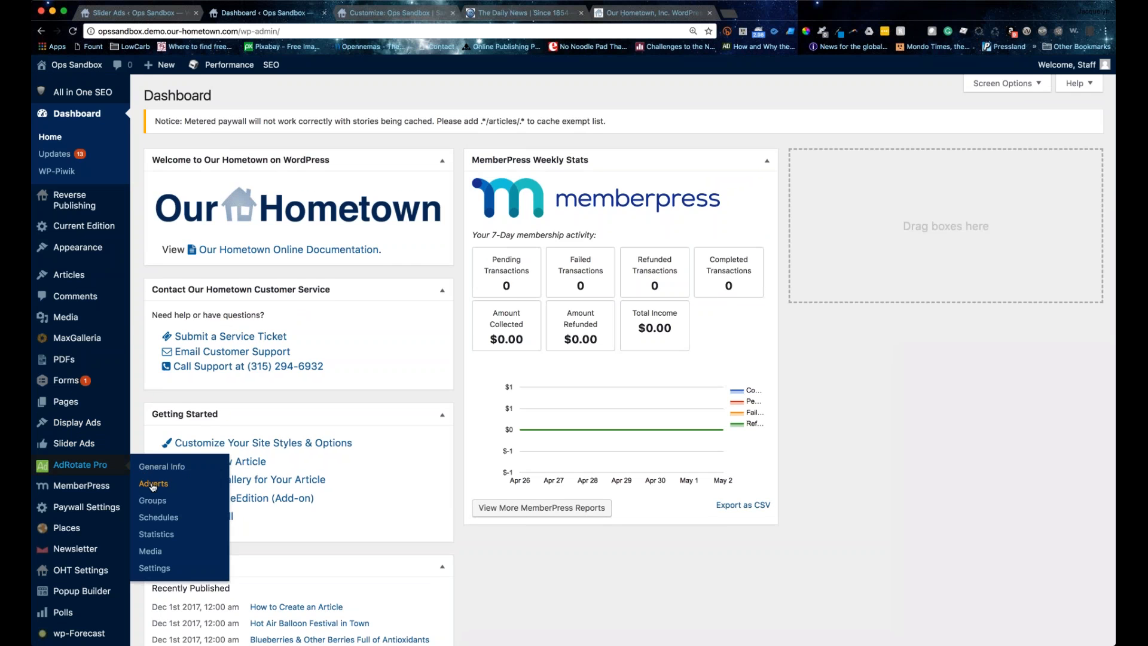
{"action": "left_click", "coordinate": [152, 485]}
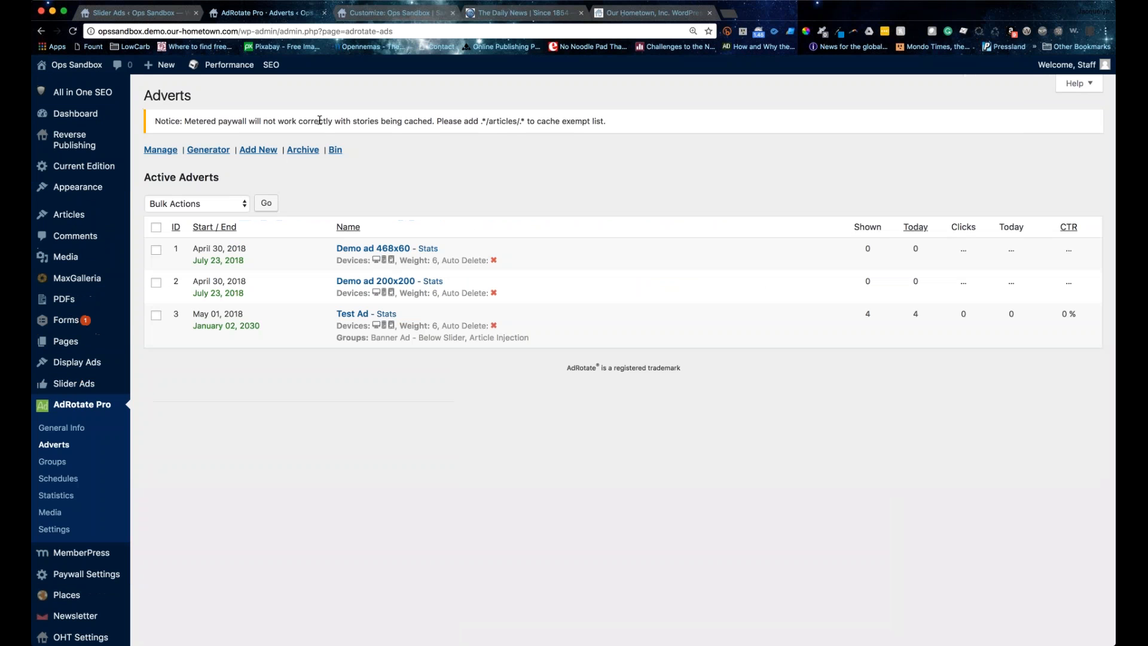
{"action": "left_click", "coordinate": [258, 149]}
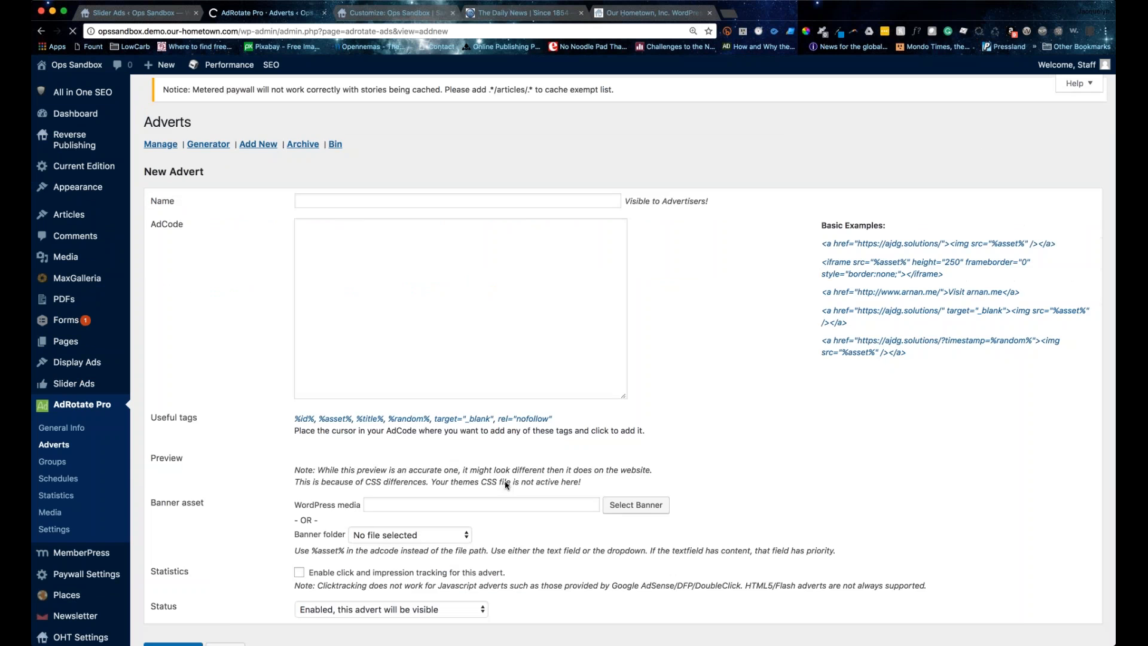
- Upload takeover-ad-template-2.png to the media library and choose it as the new advert's banner asset
{"action": "left_click", "coordinate": [635, 505]}
{"action": "left_click", "coordinate": [85, 114]}
{"action": "left_click", "coordinate": [158, 114]}
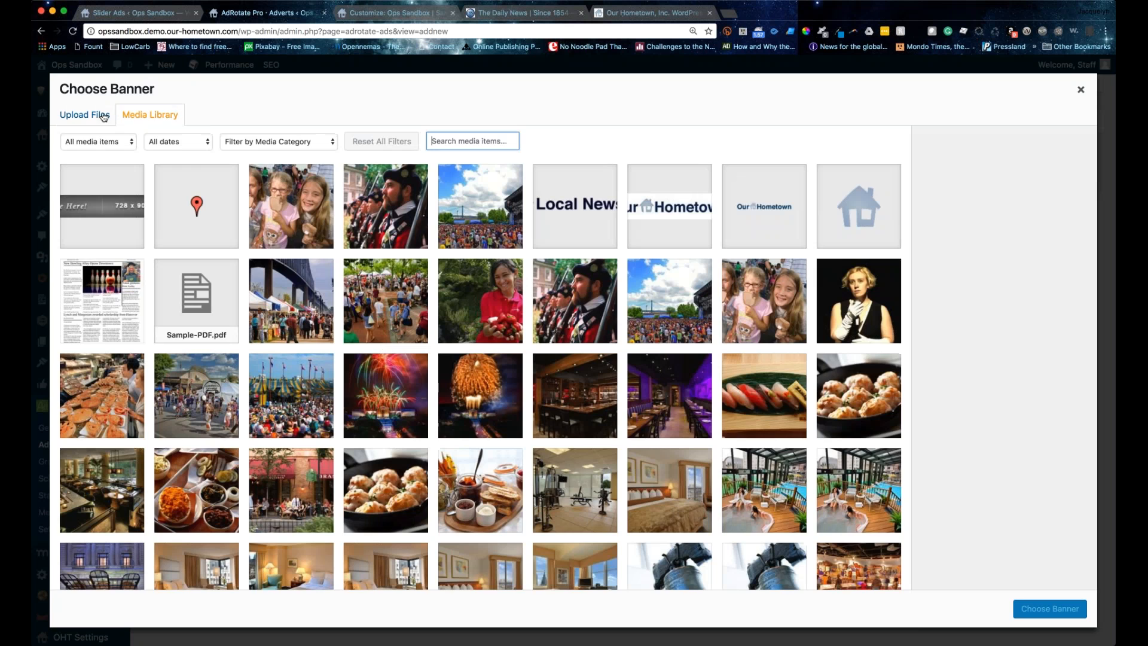
{"action": "left_click", "coordinate": [85, 114]}
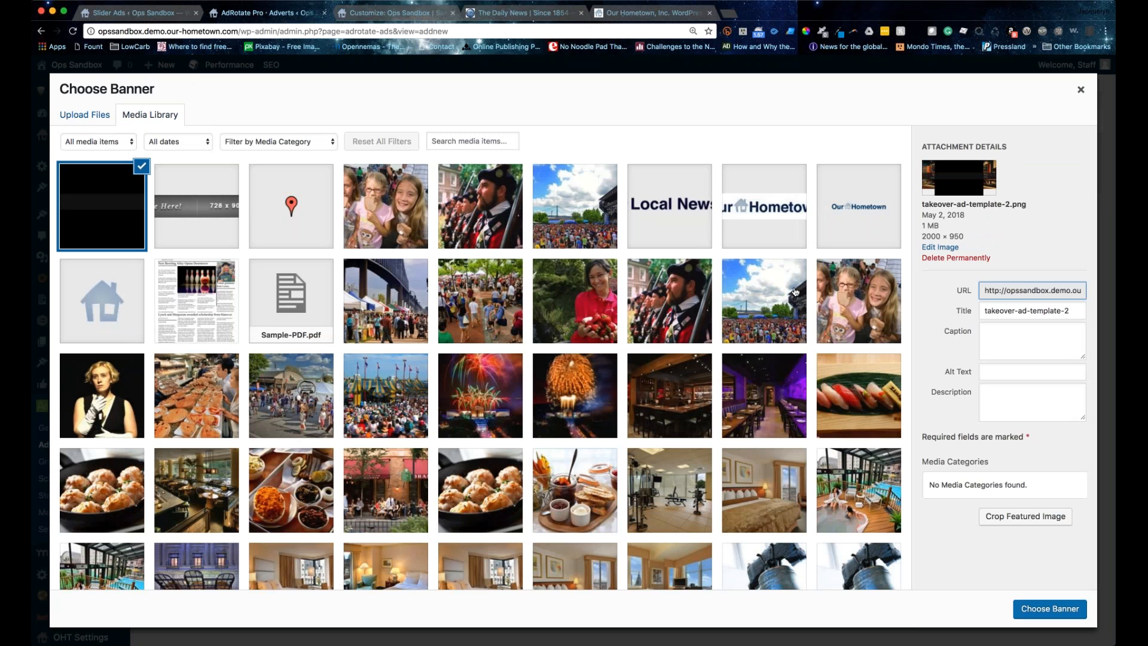
{"action": "left_click", "coordinate": [1050, 610]}
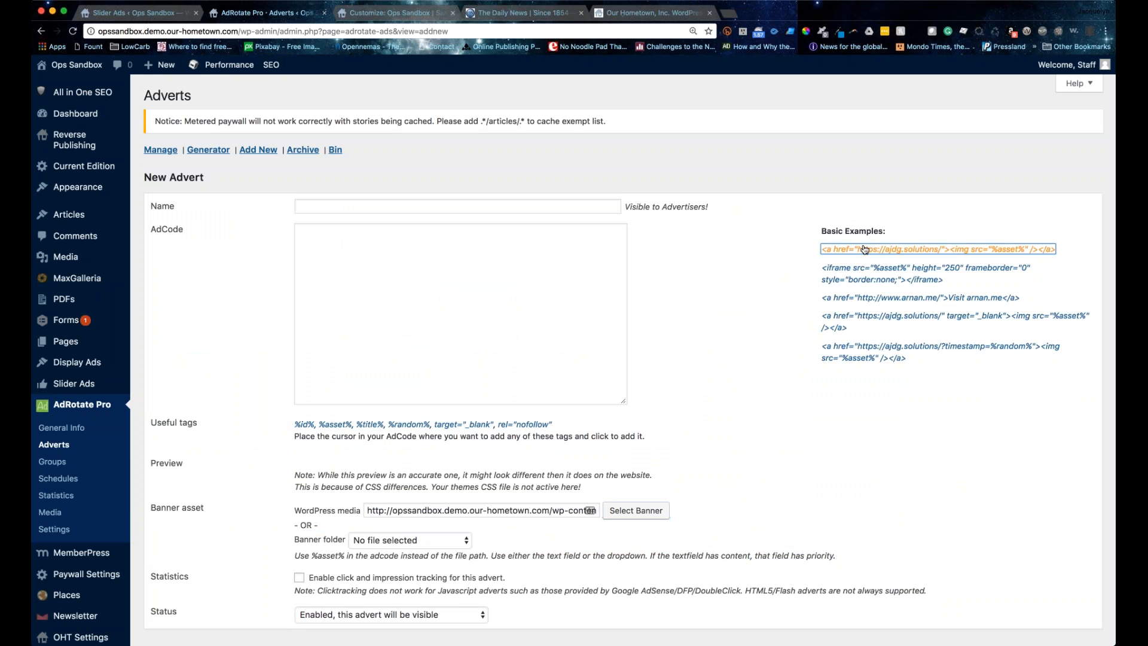
- Insert the basic linked-image example as the AdCode and name the advert Takeover Ad
{"action": "left_click", "coordinate": [956, 249]}
{"action": "left_click", "coordinate": [482, 208]}
{"action": "type", "text": "Takeover Ad"}
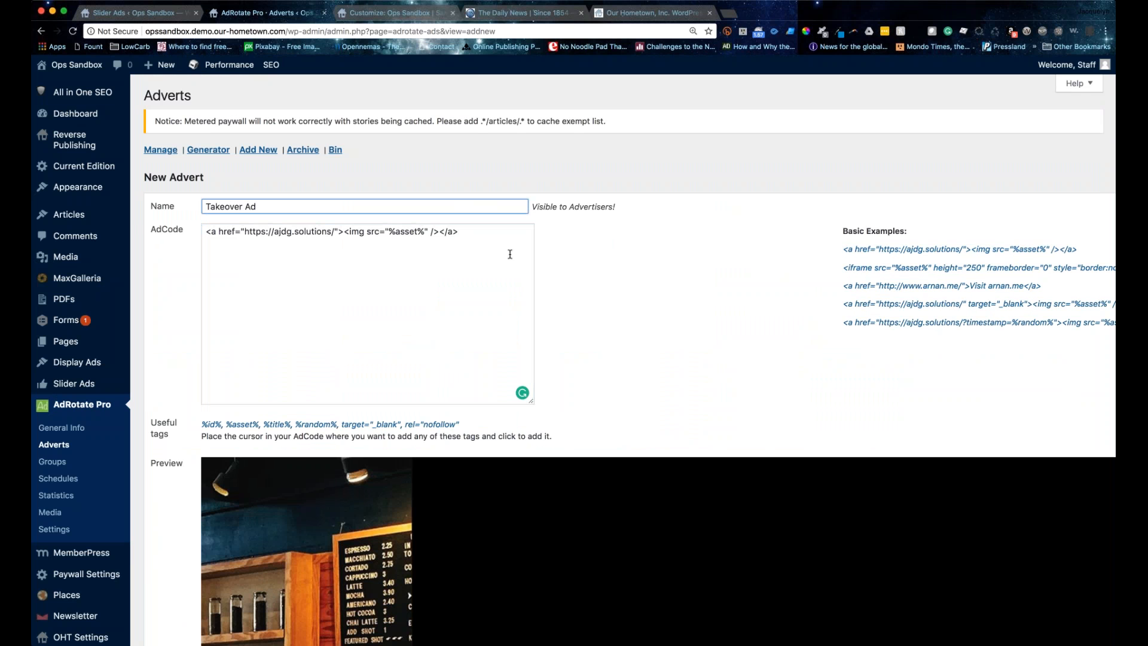
{"action": "left_click_drag", "start_coordinate": [244, 231], "coordinate": [330, 231]}
{"action": "key", "text": "BackSpace"}
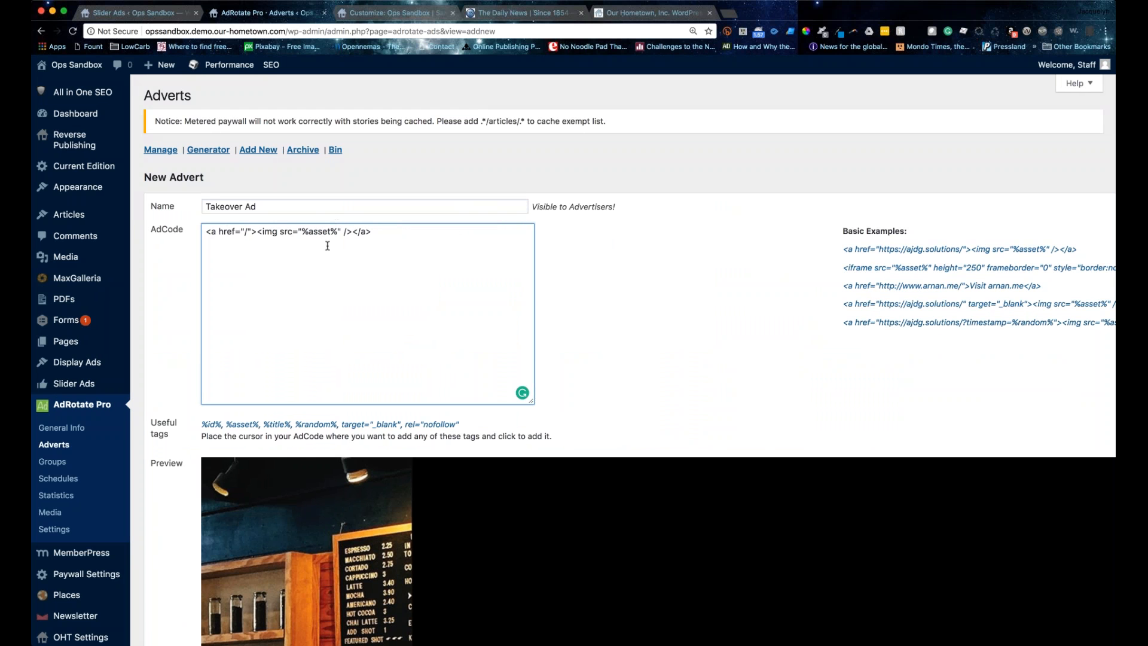
{"action": "key", "text": "super+z"}
{"action": "left_click_drag", "start_coordinate": [274, 231], "coordinate": [332, 233]}
{"action": "type", "text": "google."}
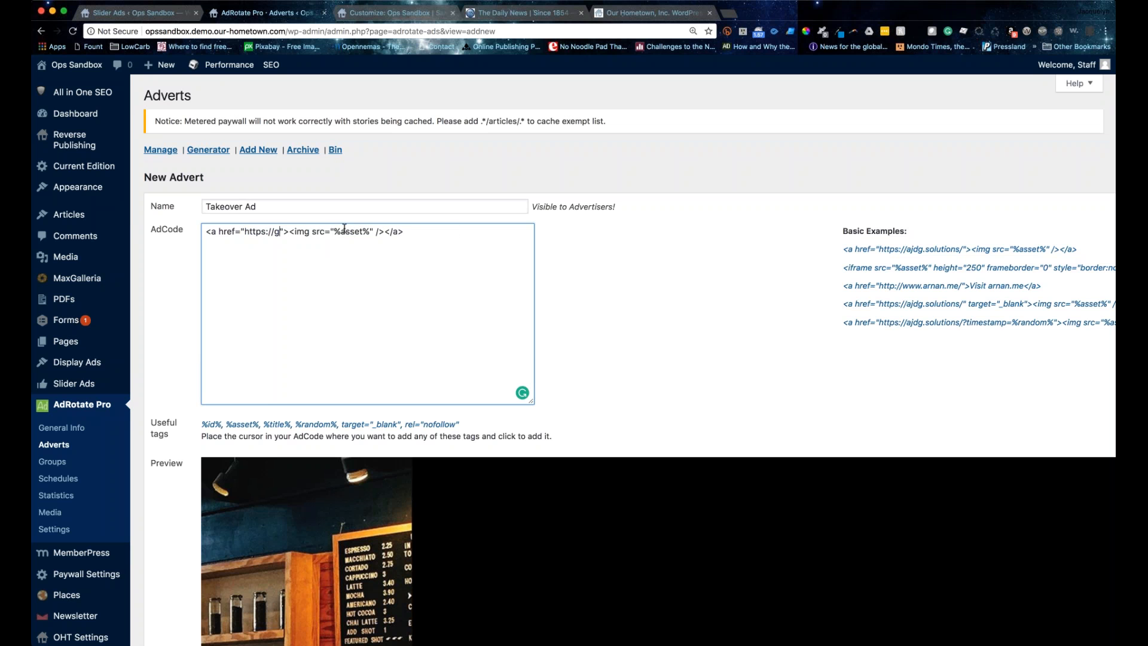
{"action": "type", "text": "com"}
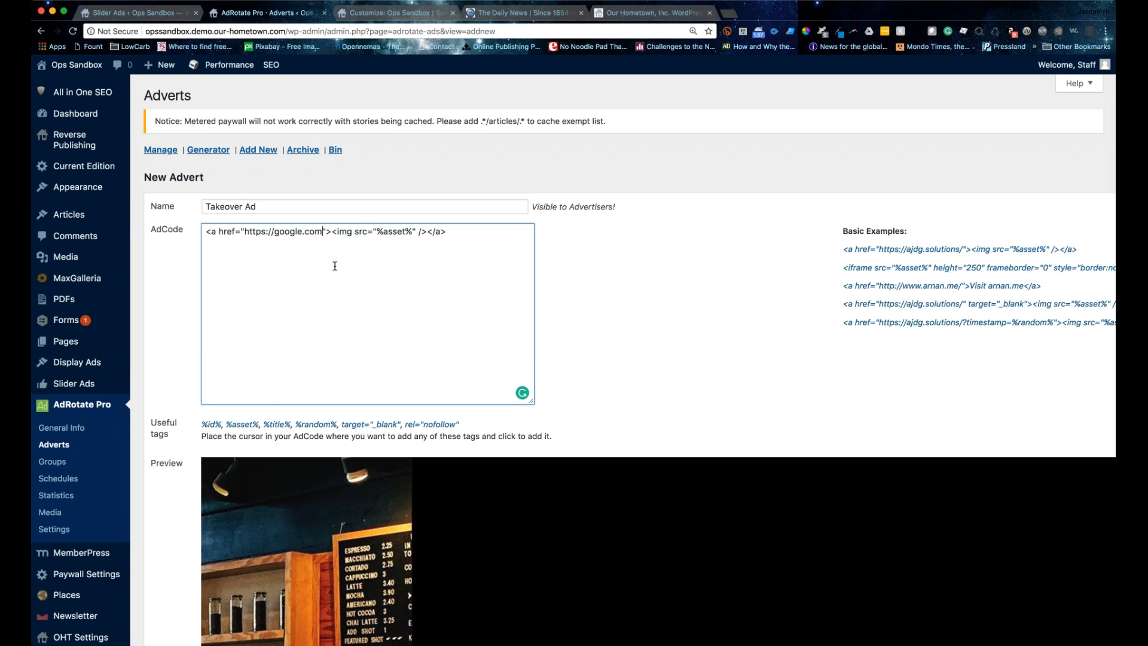
{"action": "scroll", "coordinate": [333, 264], "scroll_direction": "down", "scroll_amount": 5}
{"action": "scroll", "coordinate": [341, 274], "scroll_direction": "down", "scroll_amount": 15}
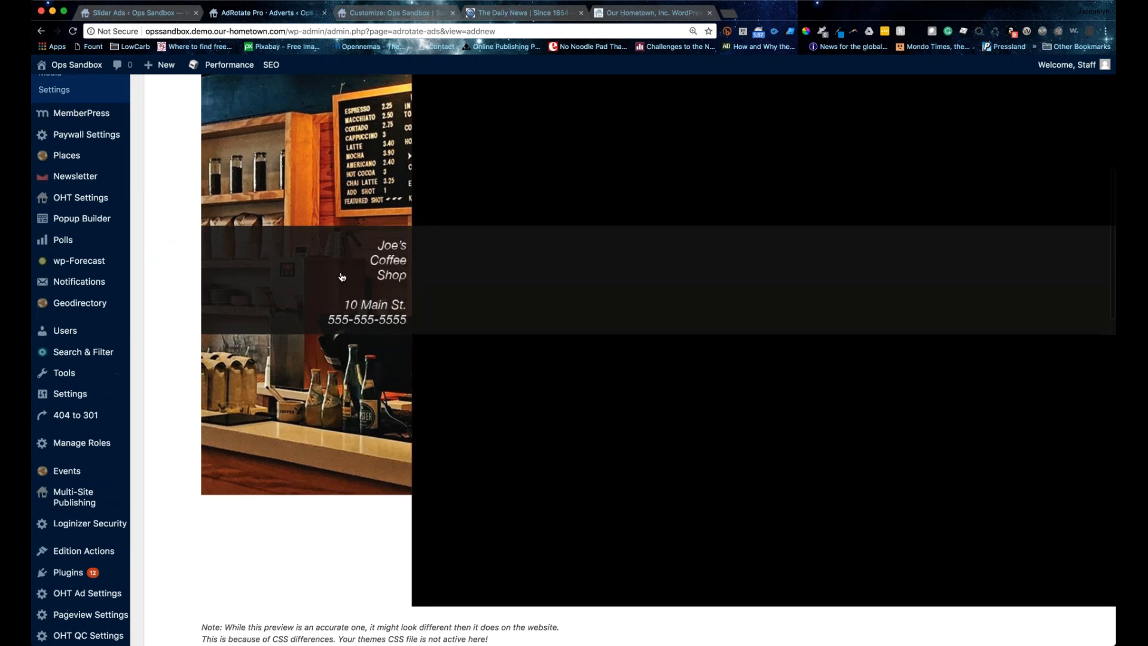
- Save the Takeover Ad advert with its status enabled
{"action": "scroll", "coordinate": [628, 359], "scroll_direction": "down", "scroll_amount": 5}
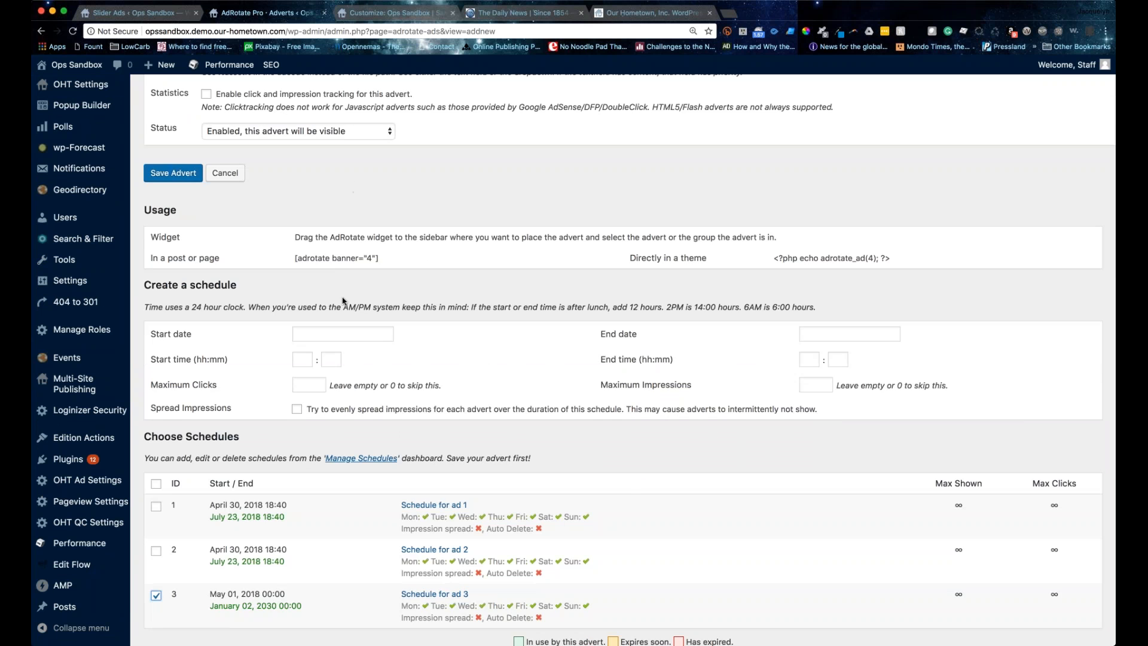
{"action": "scroll", "coordinate": [343, 300], "scroll_direction": "up", "scroll_amount": 5}
{"action": "left_click", "coordinate": [173, 363]}
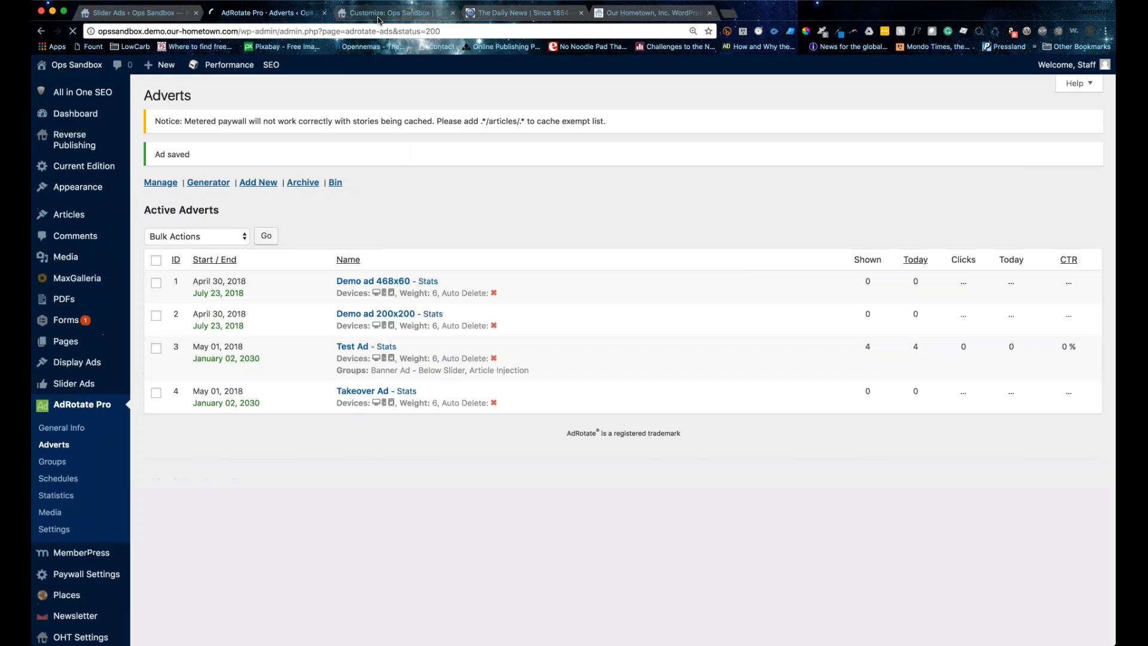
- In the site Customizer, add an AdRotate Advert widget to the Takeover Ad area and assign it the advert 4 - Takeover Ad
{"action": "left_click", "coordinate": [377, 14]}
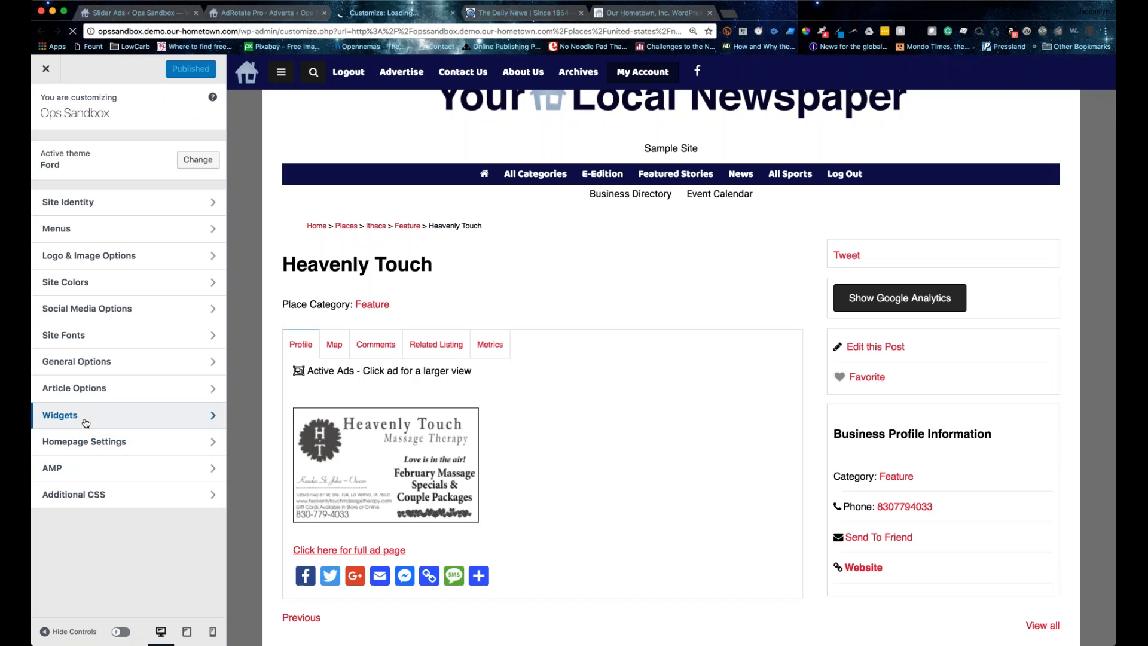
{"action": "left_click", "coordinate": [84, 418]}
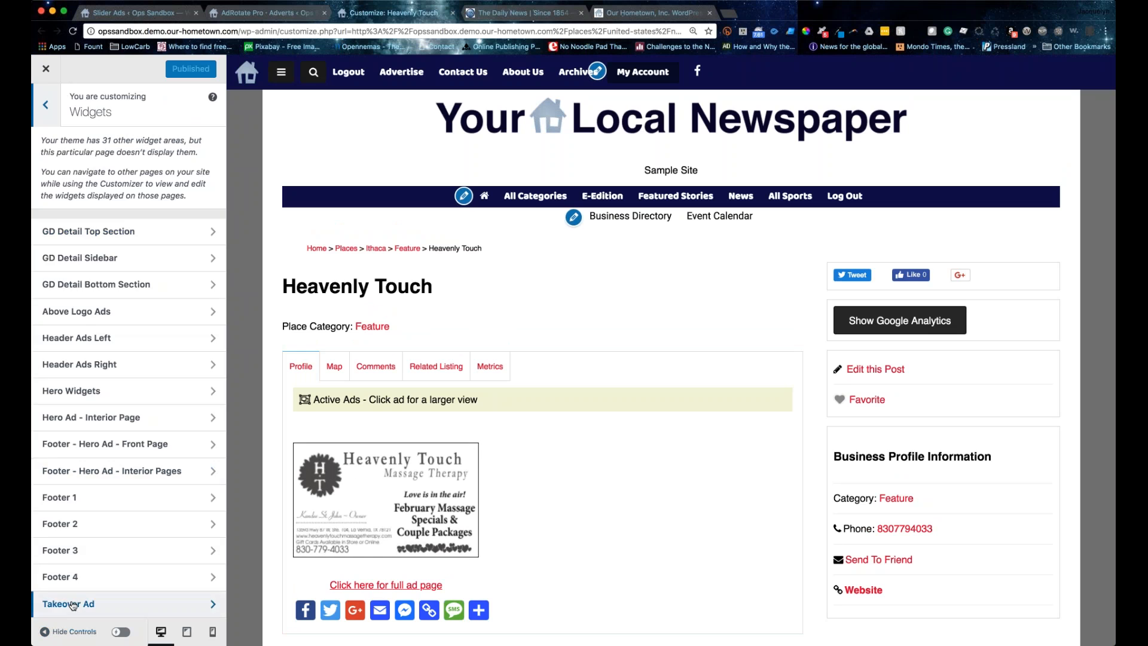
{"action": "left_click", "coordinate": [84, 526]}
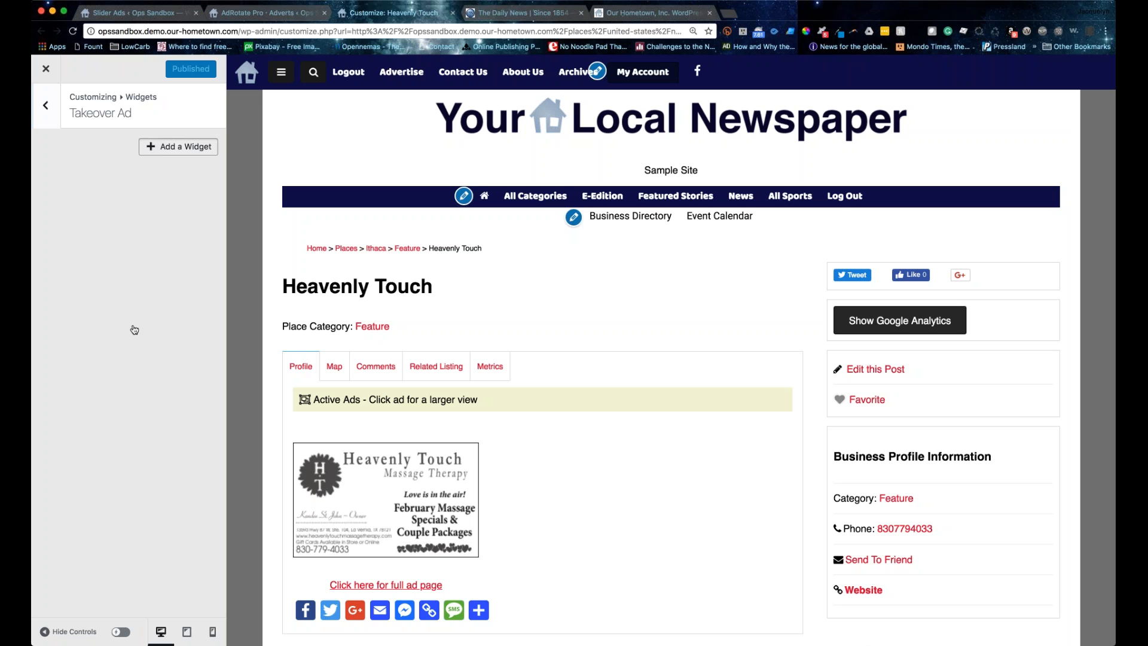
{"action": "left_click", "coordinate": [178, 147]}
{"action": "left_click", "coordinate": [300, 219]}
{"action": "left_click", "coordinate": [150, 246]}
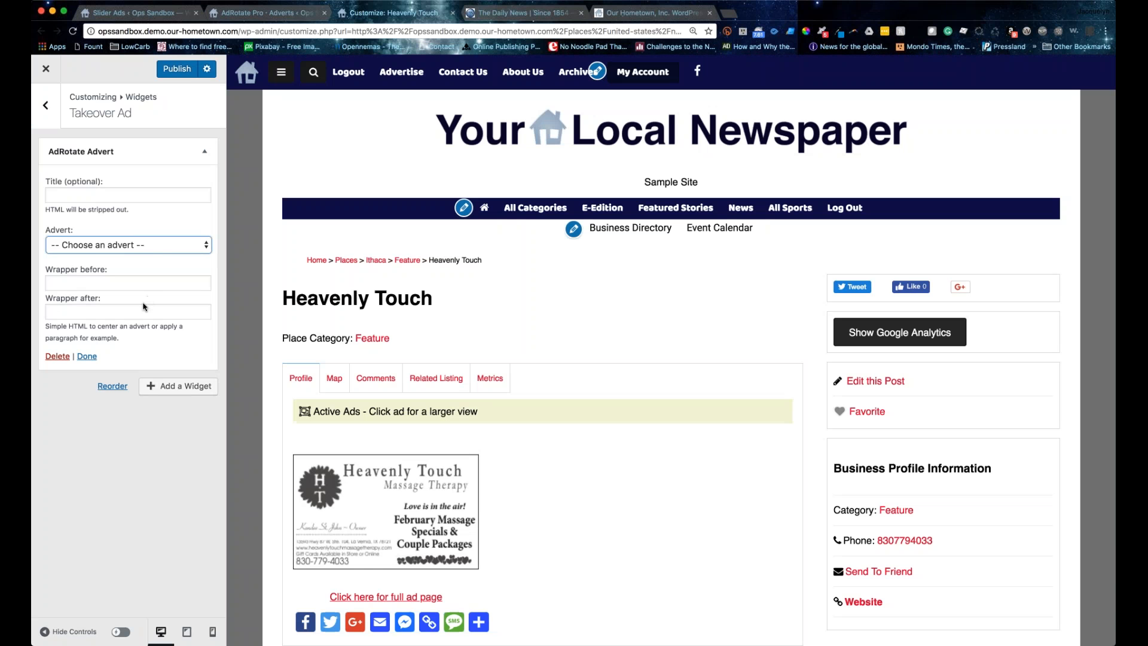
{"action": "left_click", "coordinate": [79, 254]}
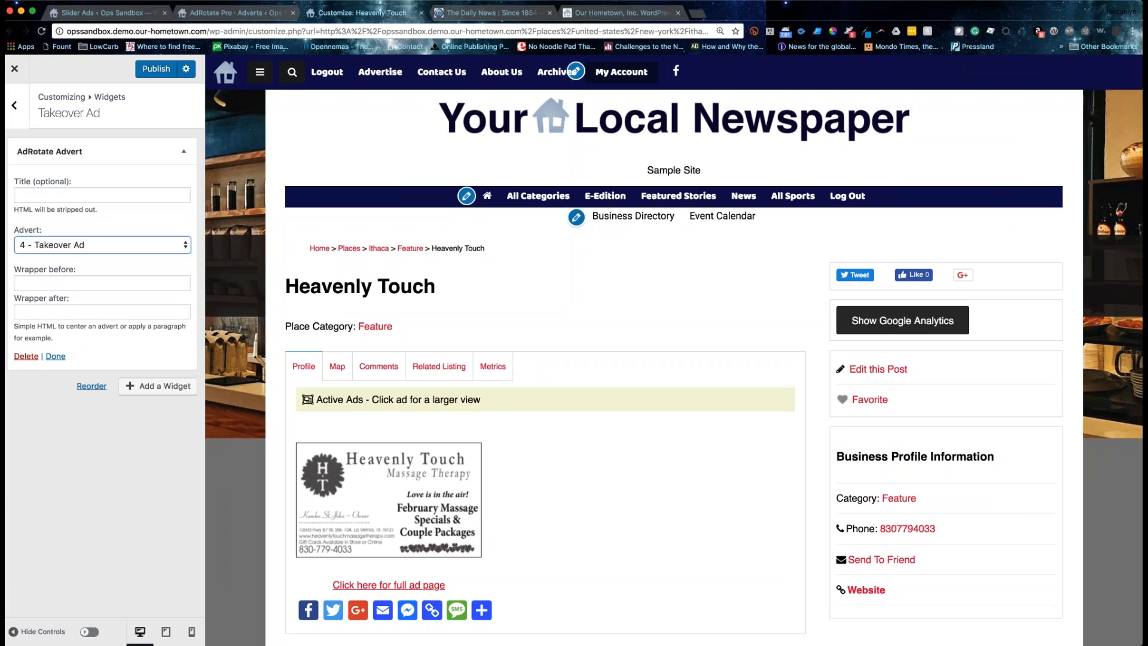
- Publish the Takeover Ad widget and return to the Customizer's main list of sections
{"action": "left_click_drag", "start_coordinate": [1134, 240], "coordinate": [1111, 275]}
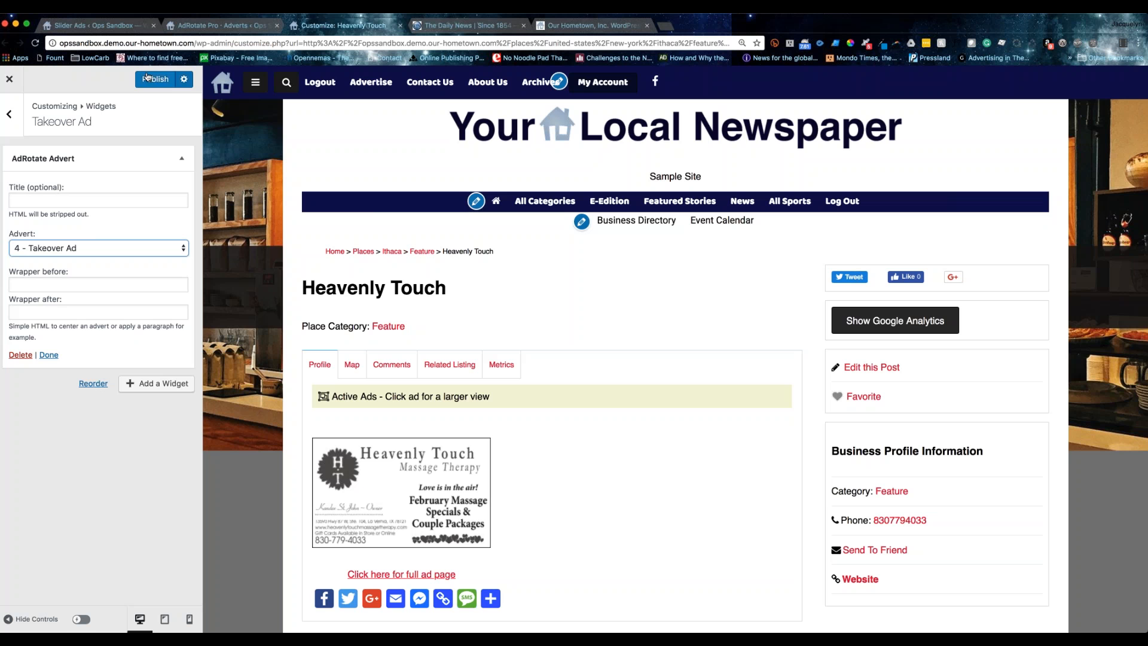
{"action": "left_click", "coordinate": [8, 110]}
{"action": "left_click", "coordinate": [9, 113]}
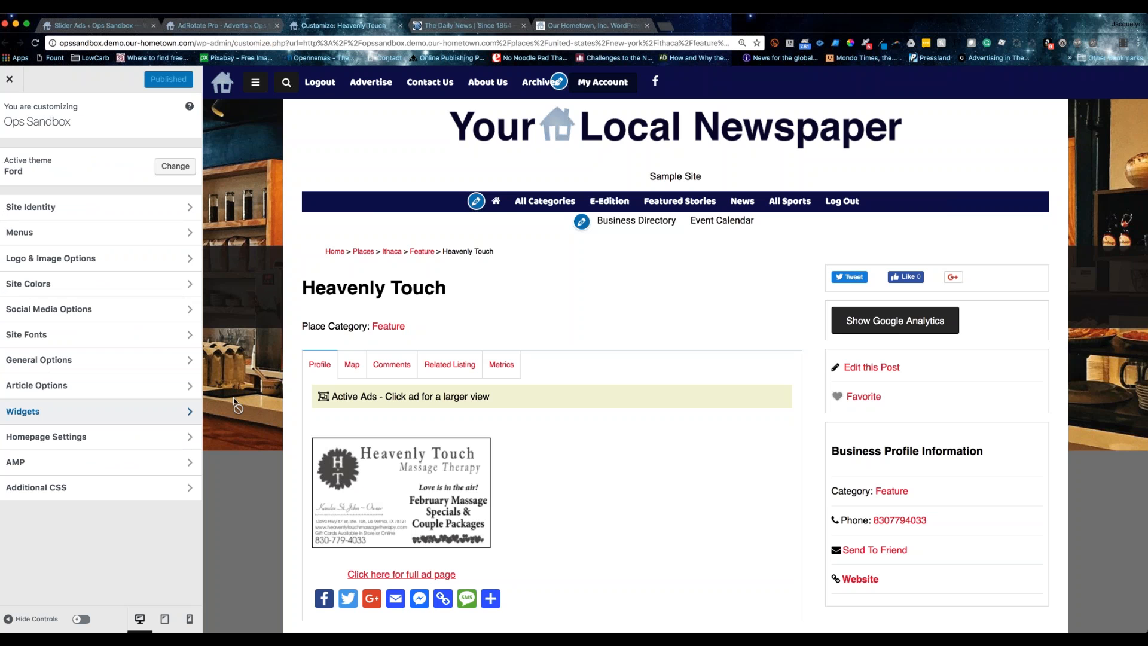
{"action": "scroll", "coordinate": [234, 400], "scroll_direction": "down", "scroll_amount": 1}
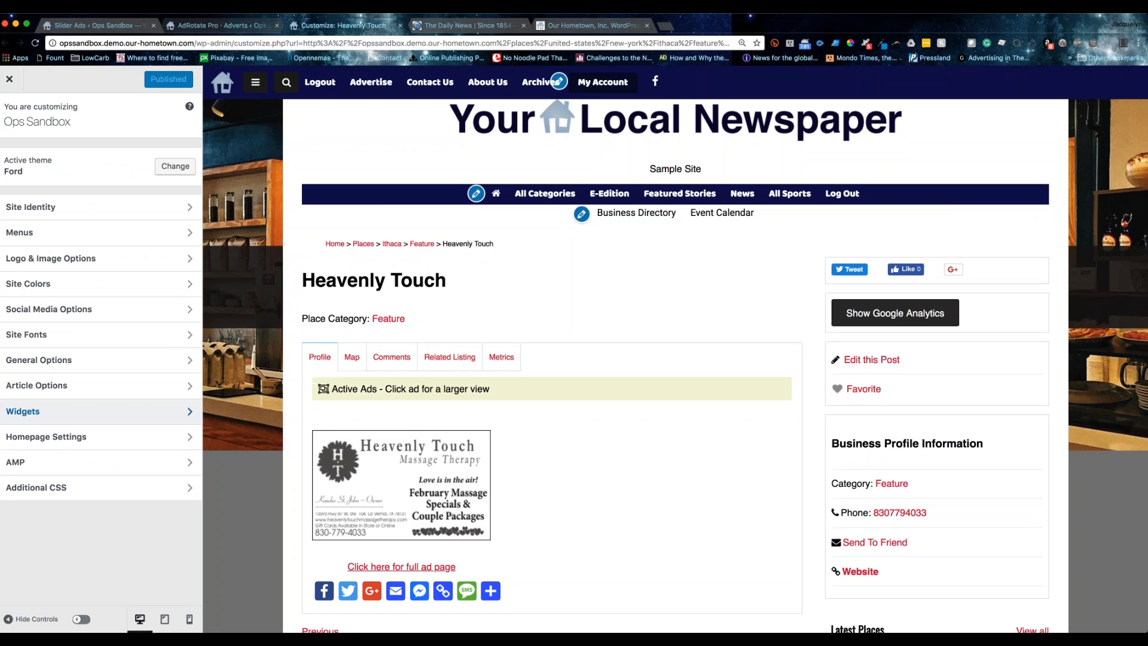
- Check the takeover ad on the site's home page by following its link, and return to the site
{"action": "key", "text": "ctrl+shift+Tab"}
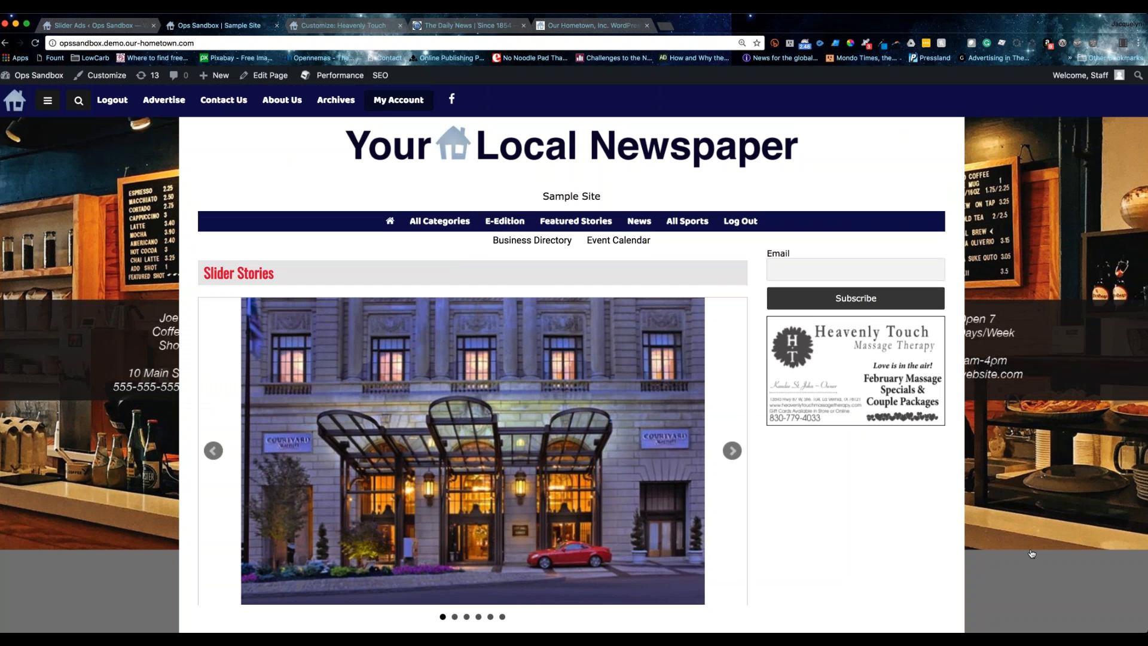
{"action": "left_click", "coordinate": [1030, 241]}
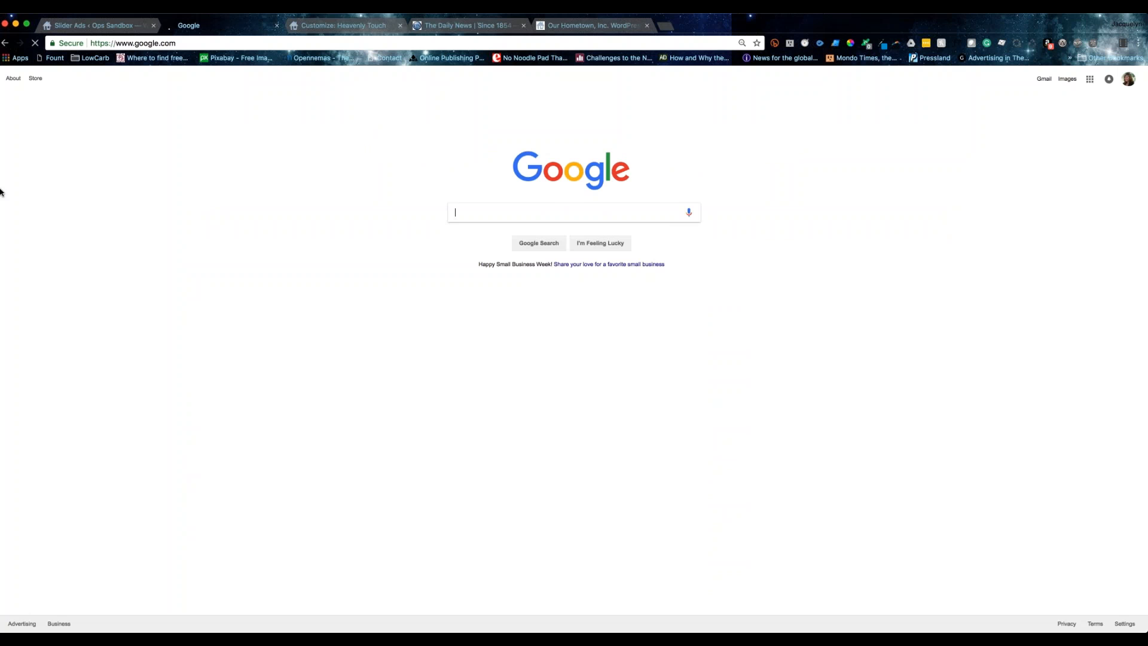
{"action": "left_click", "coordinate": [6, 43]}
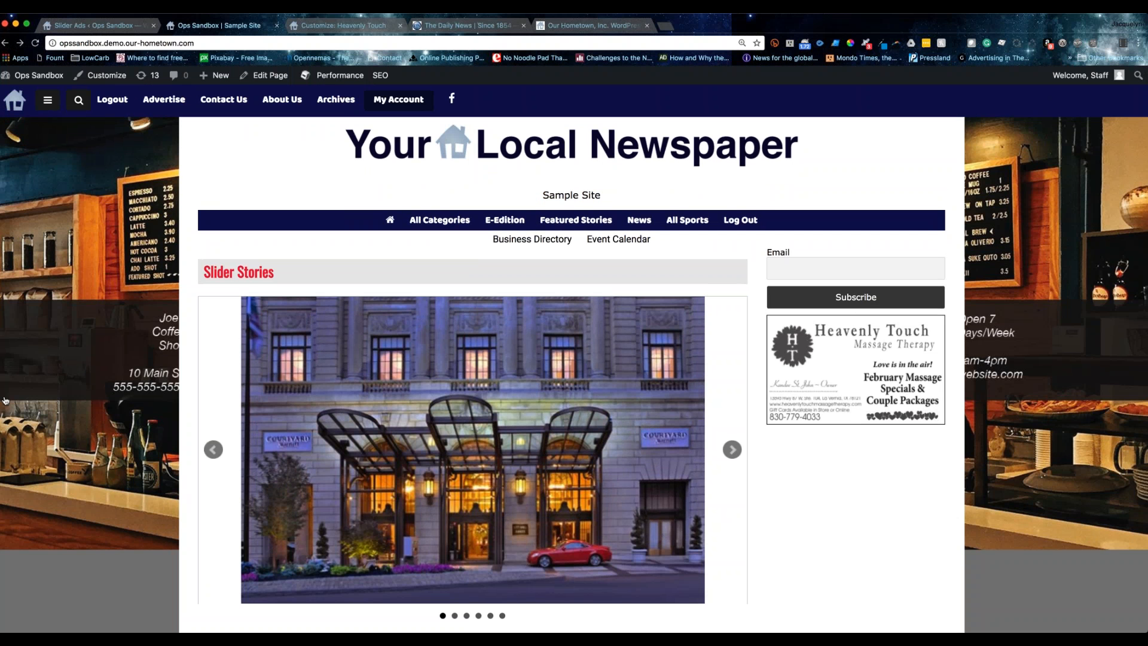
- Start a new shortcode popup in Popup Builder and dismiss the plugin's promotional banner
{"action": "left_click", "coordinate": [109, 28]}
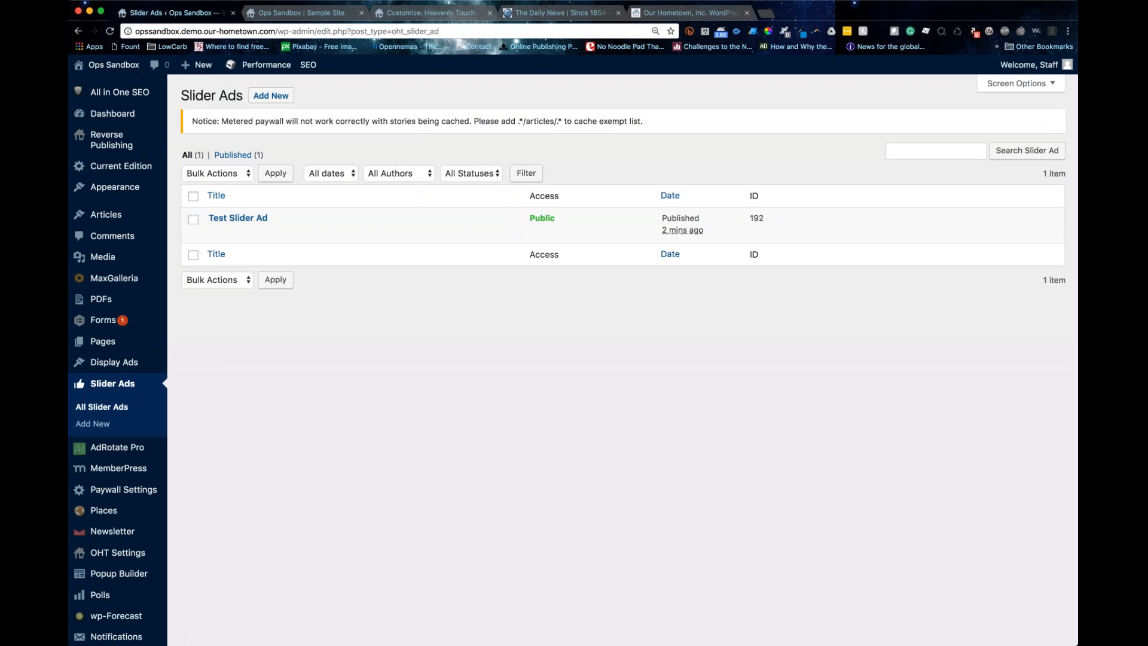
{"action": "scroll", "coordinate": [433, 410], "scroll_direction": "down", "scroll_amount": 5}
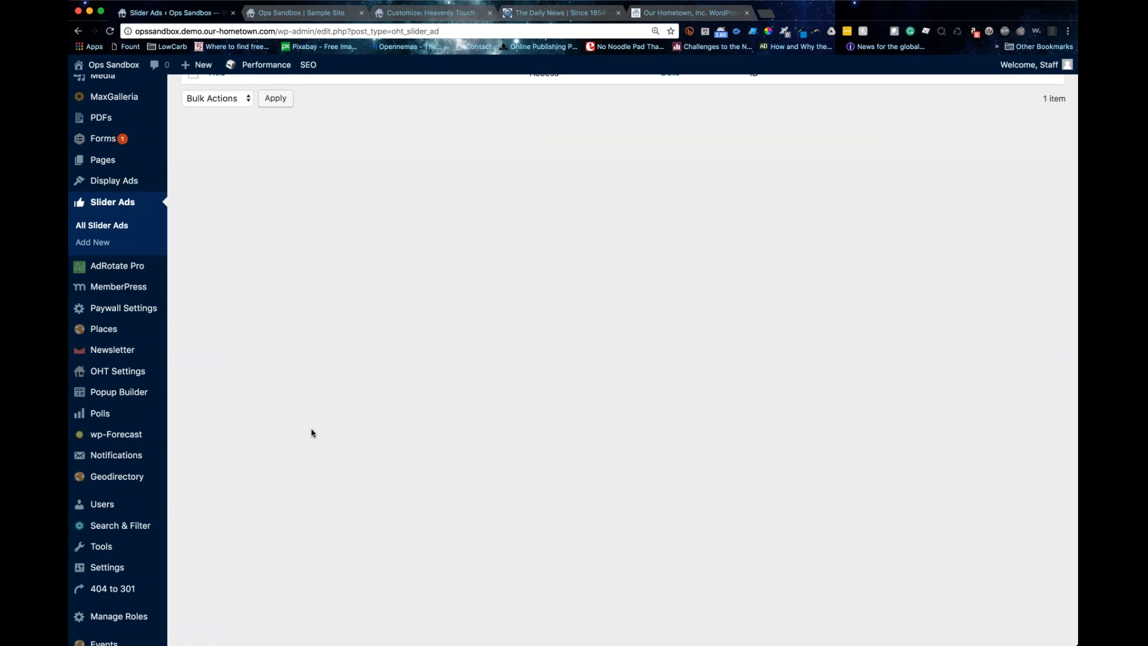
{"action": "mouse_move", "coordinate": [125, 400]}
{"action": "left_click", "coordinate": [177, 428]}
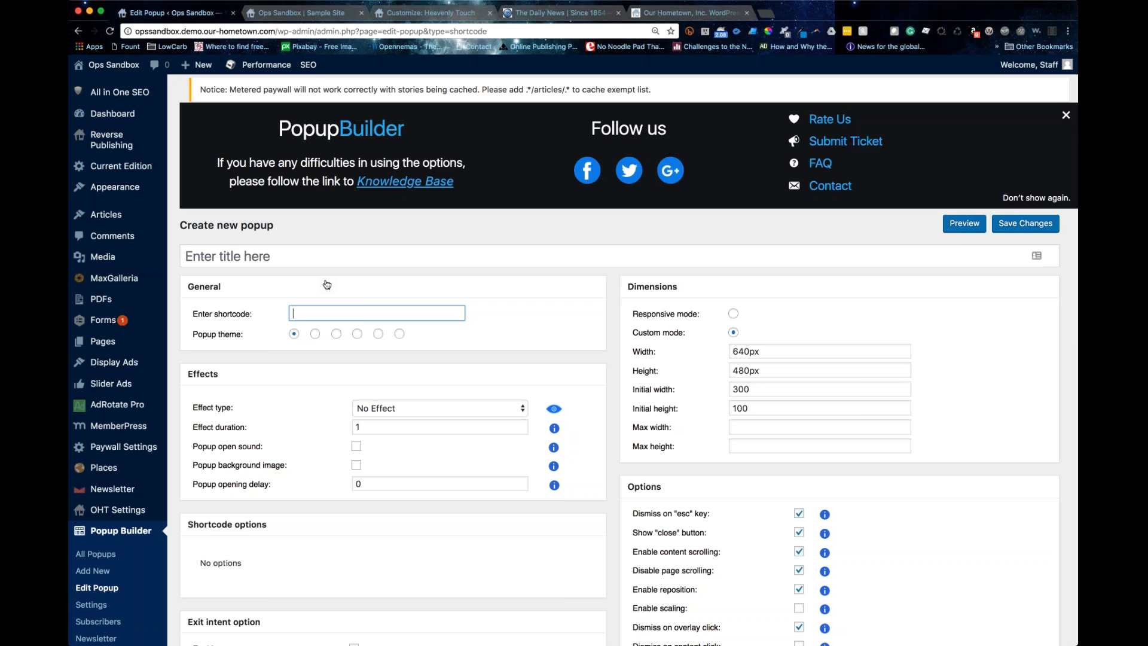
{"action": "left_click", "coordinate": [1065, 114]}
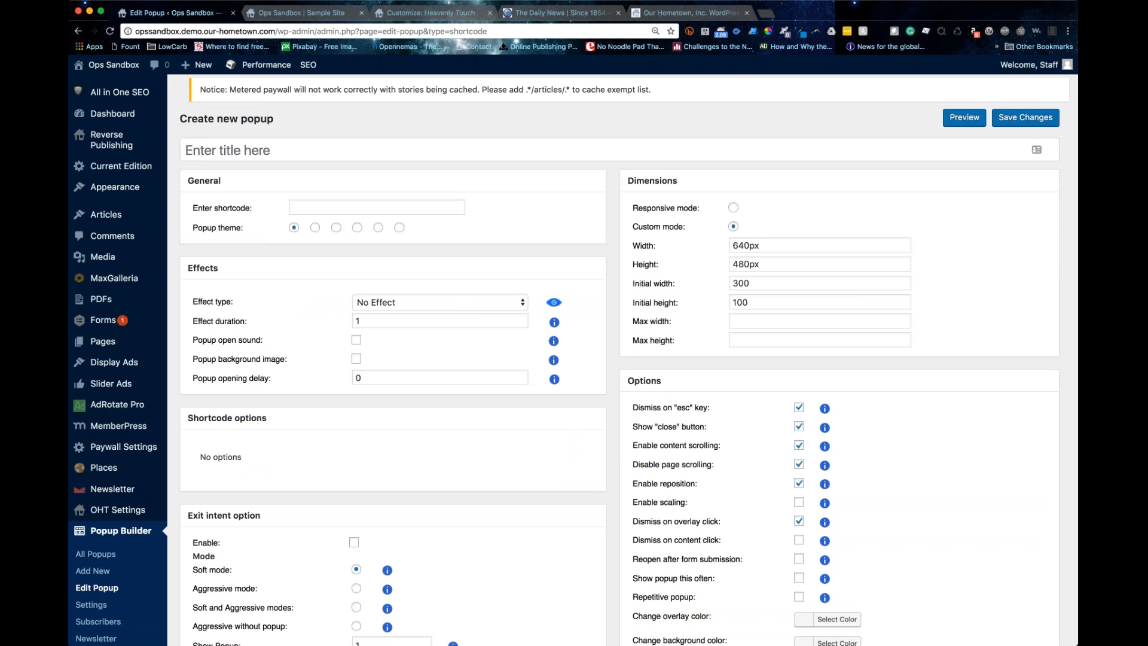
- Open AdRotate Pro's list of adverts in a separate browser tab, keeping the new popup form open
{"action": "left_click", "coordinate": [317, 208]}
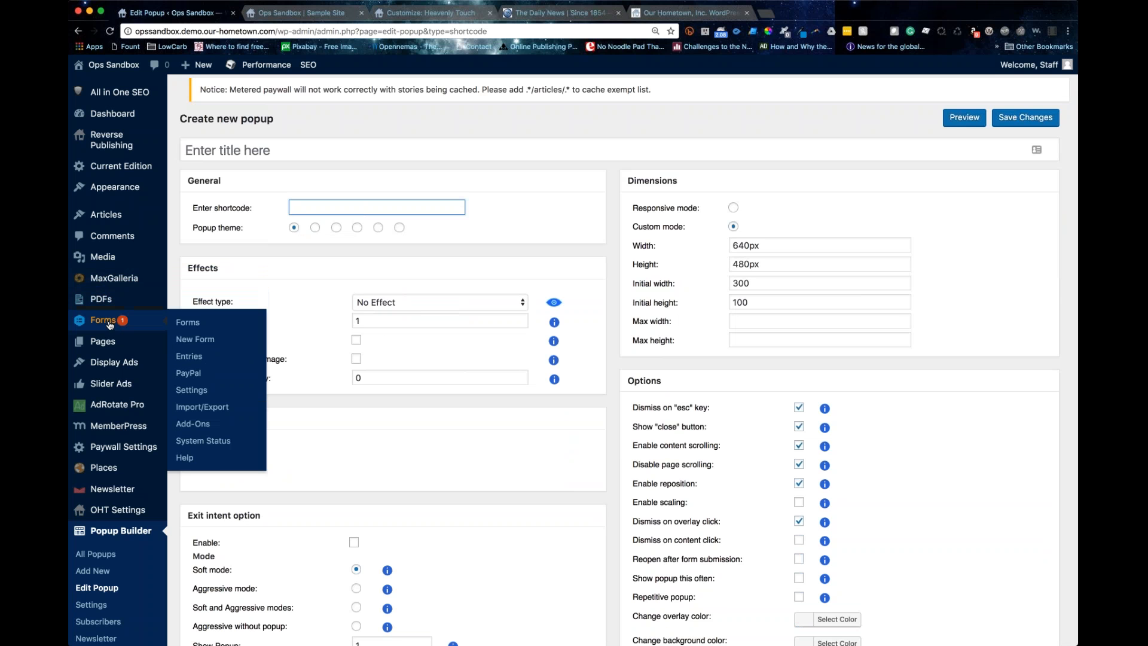
{"action": "mouse_move", "coordinate": [104, 220]}
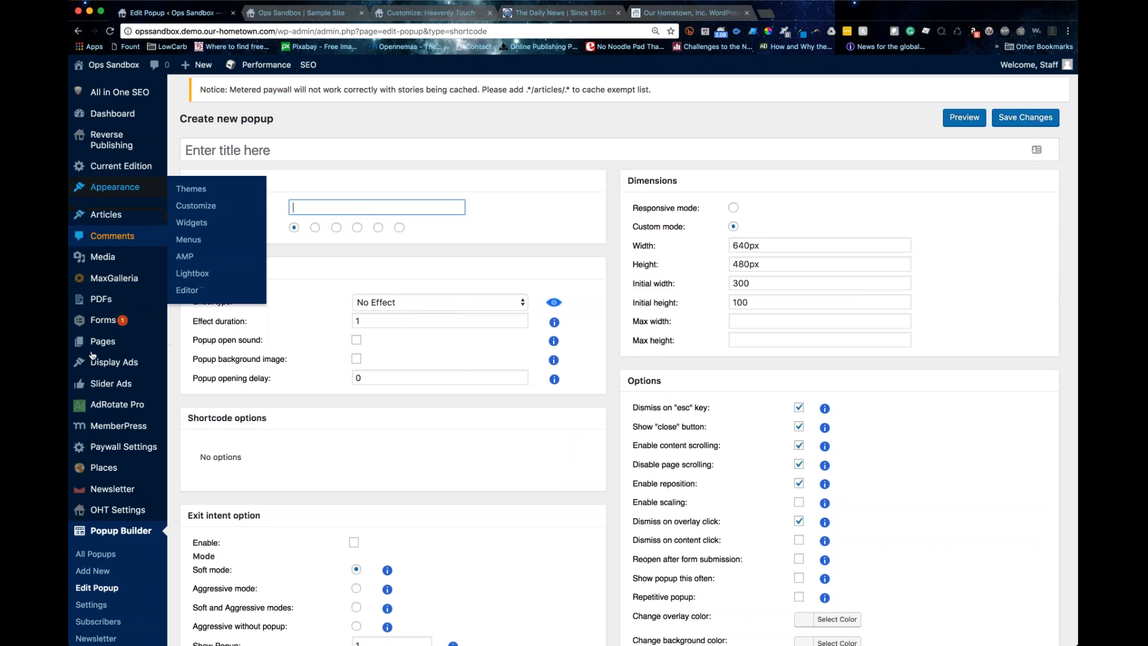
{"action": "mouse_move", "coordinate": [144, 404]}
{"action": "right_click", "coordinate": [202, 424]}
{"action": "left_click", "coordinate": [238, 427]}
{"action": "left_click", "coordinate": [316, 13]}
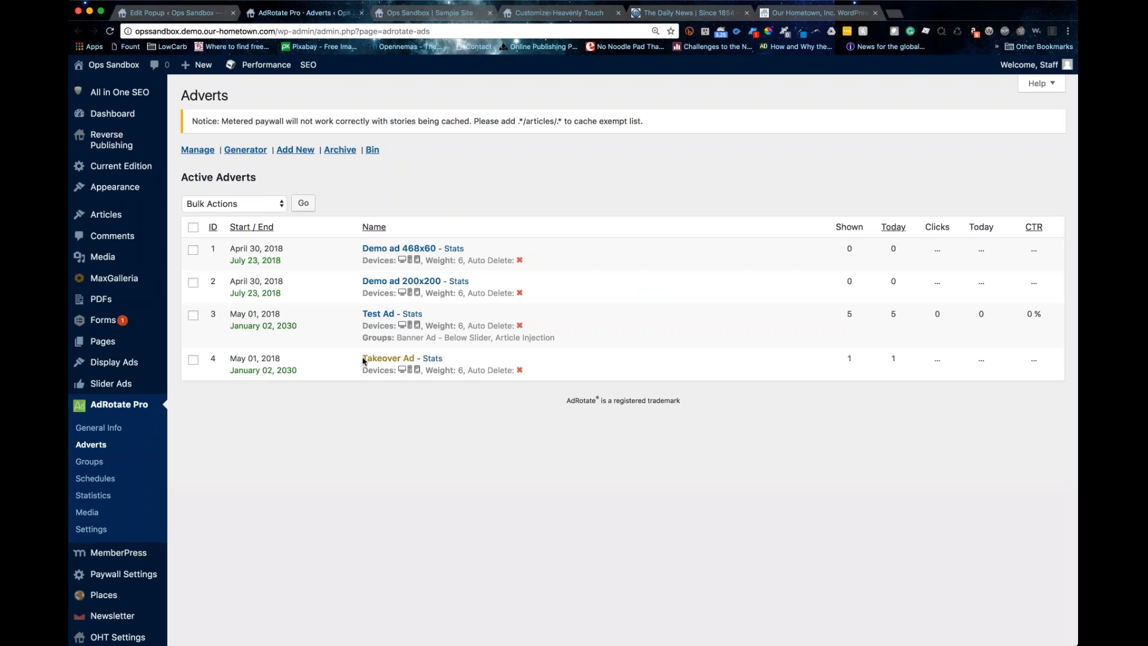
- Open the Test Ad advert and copy its shortcode for use in a post or page
{"action": "left_click", "coordinate": [372, 315]}
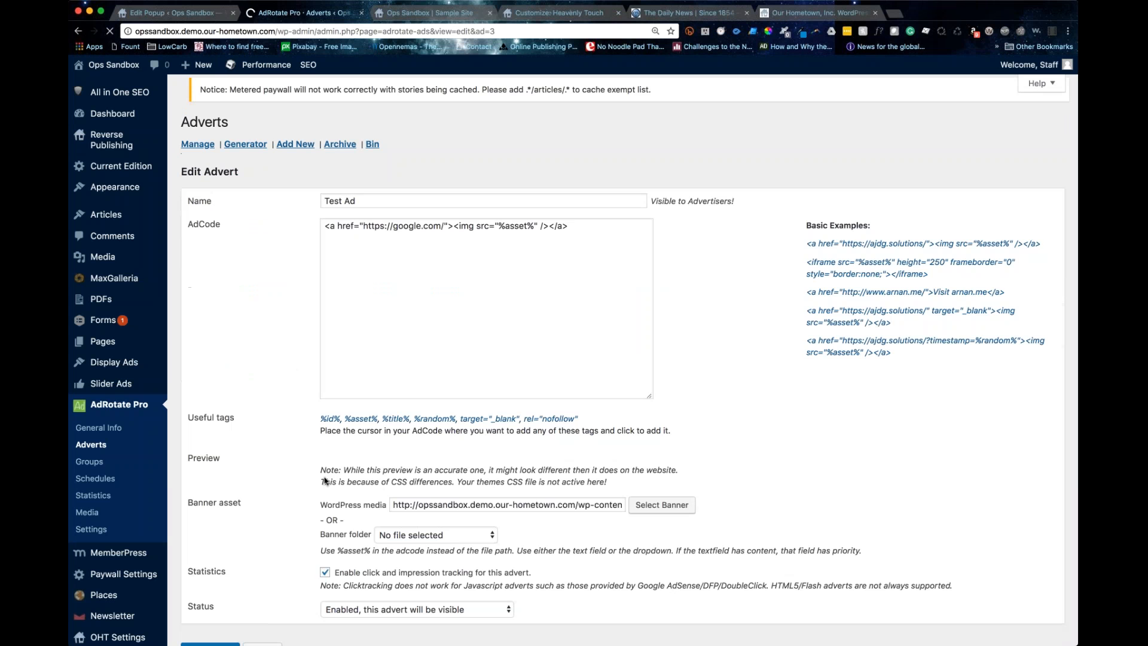
{"action": "scroll", "coordinate": [325, 479], "scroll_direction": "down", "scroll_amount": 5}
{"action": "left_click_drag", "start_coordinate": [321, 507], "coordinate": [411, 517]}
{"action": "key", "text": "super+c"}
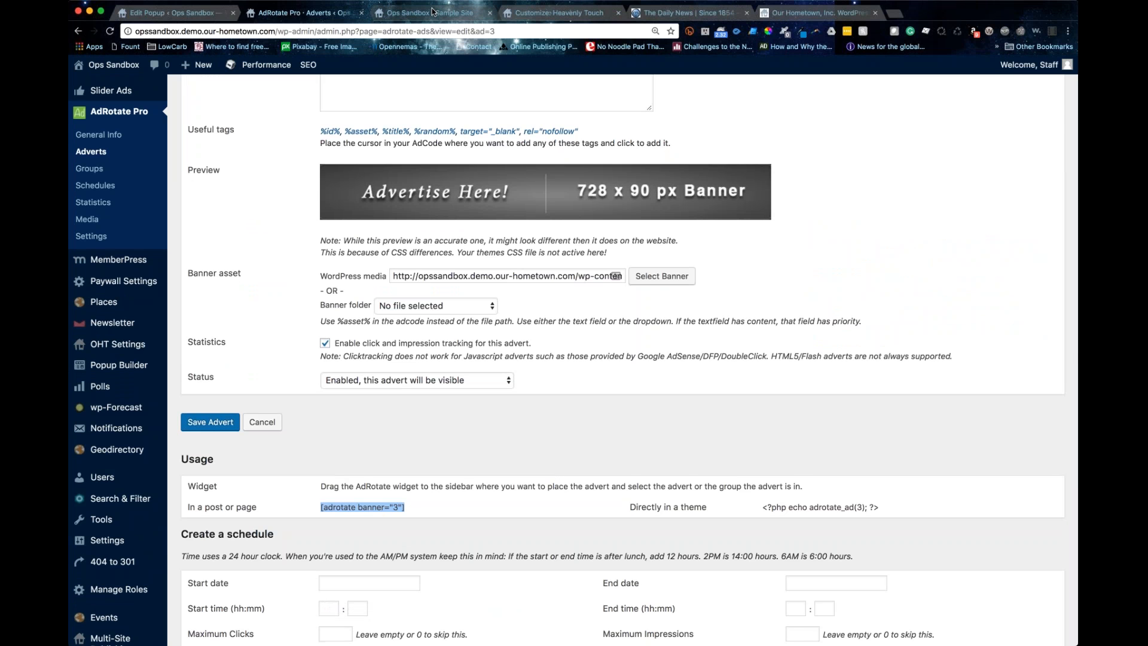
- Enter [adrotate banner="3"] as the new popup's shortcode, removing any surplus characters before it
{"action": "left_click", "coordinate": [168, 12]}
{"action": "left_click", "coordinate": [313, 207]}
{"action": "key", "text": "super+v"}
{"action": "left_click_drag", "start_coordinate": [312, 207], "coordinate": [289, 210]}
{"action": "key", "text": "BackSpace"}
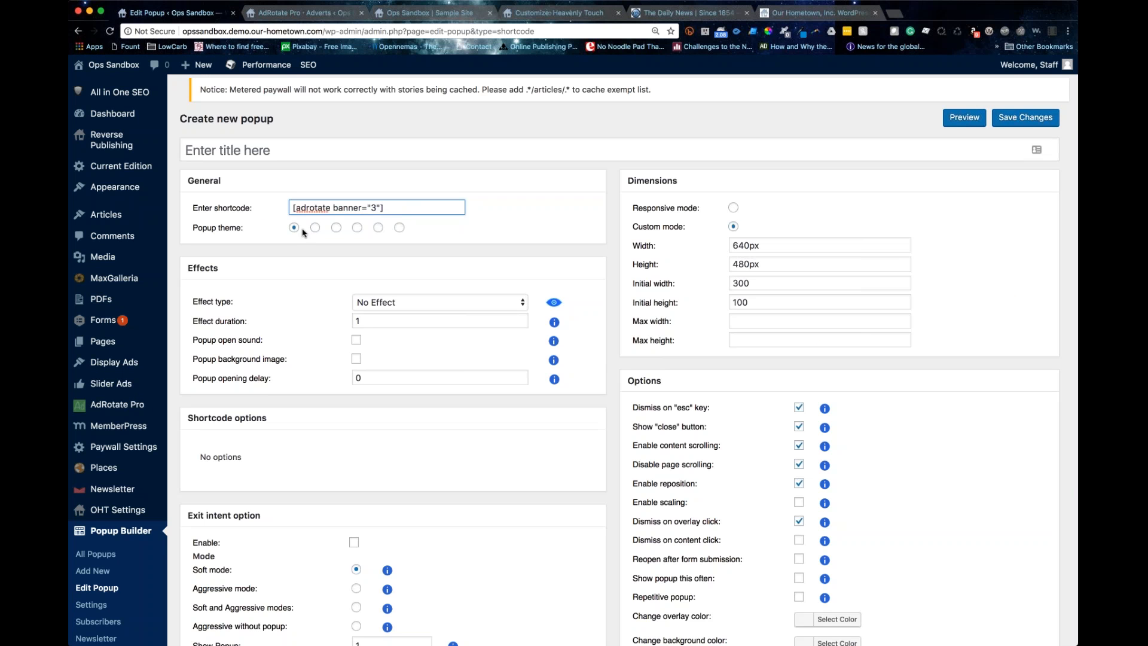
- Choose the second popup theme and set the popup's effect type to fadeIn
{"action": "mouse_move", "coordinate": [297, 232]}
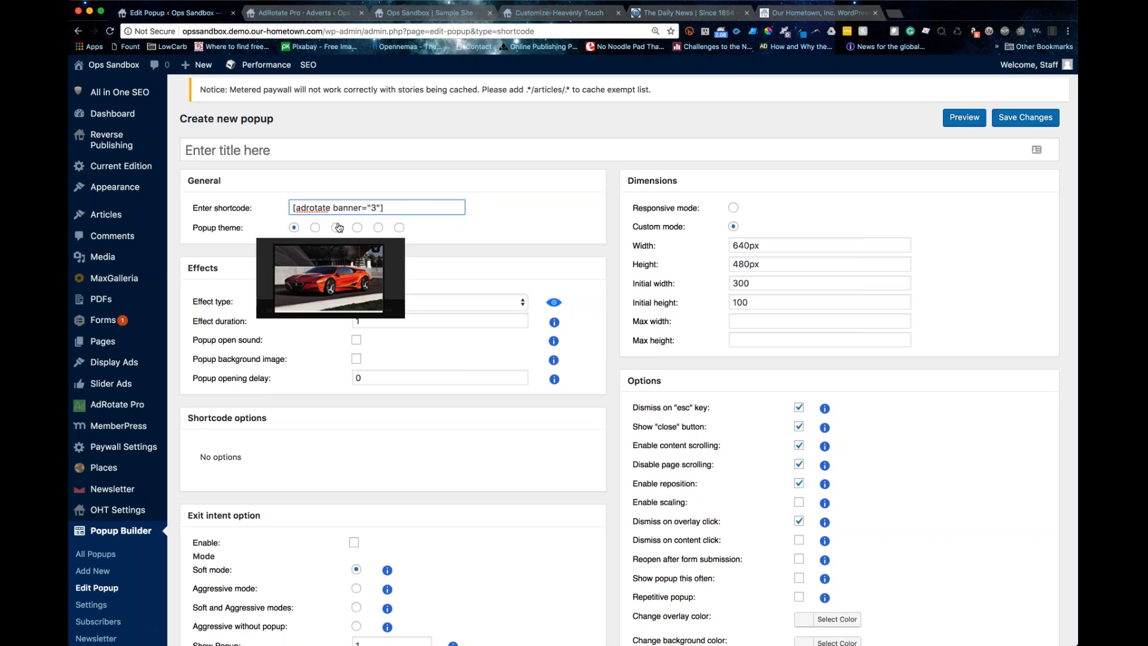
{"action": "left_click", "coordinate": [315, 228]}
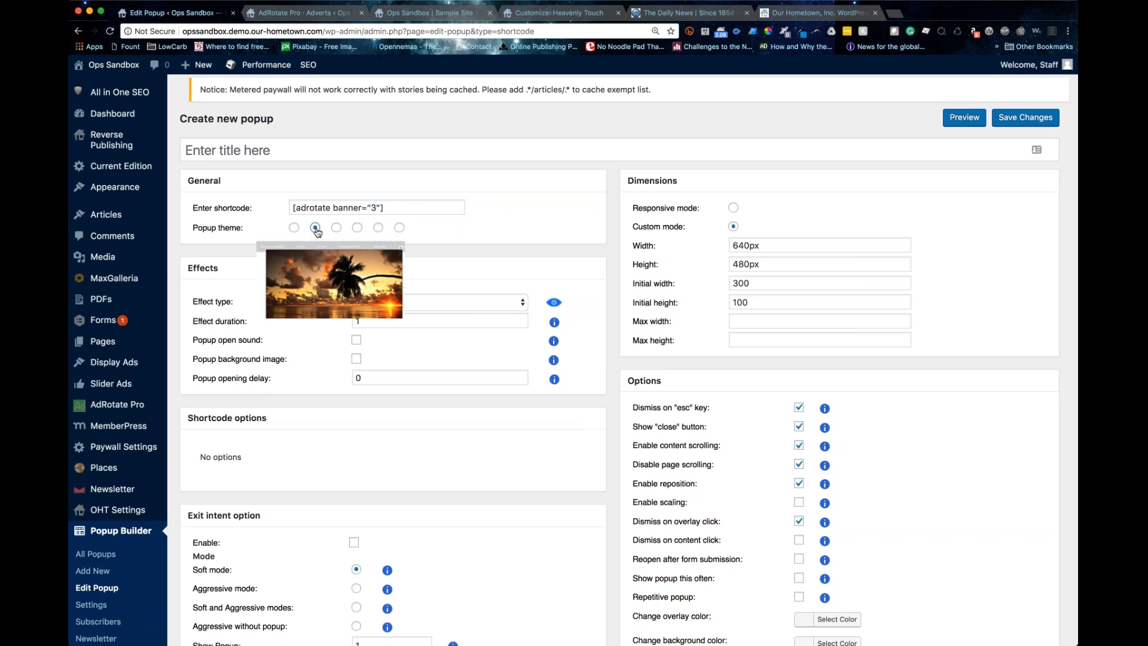
{"action": "mouse_move", "coordinate": [400, 230]}
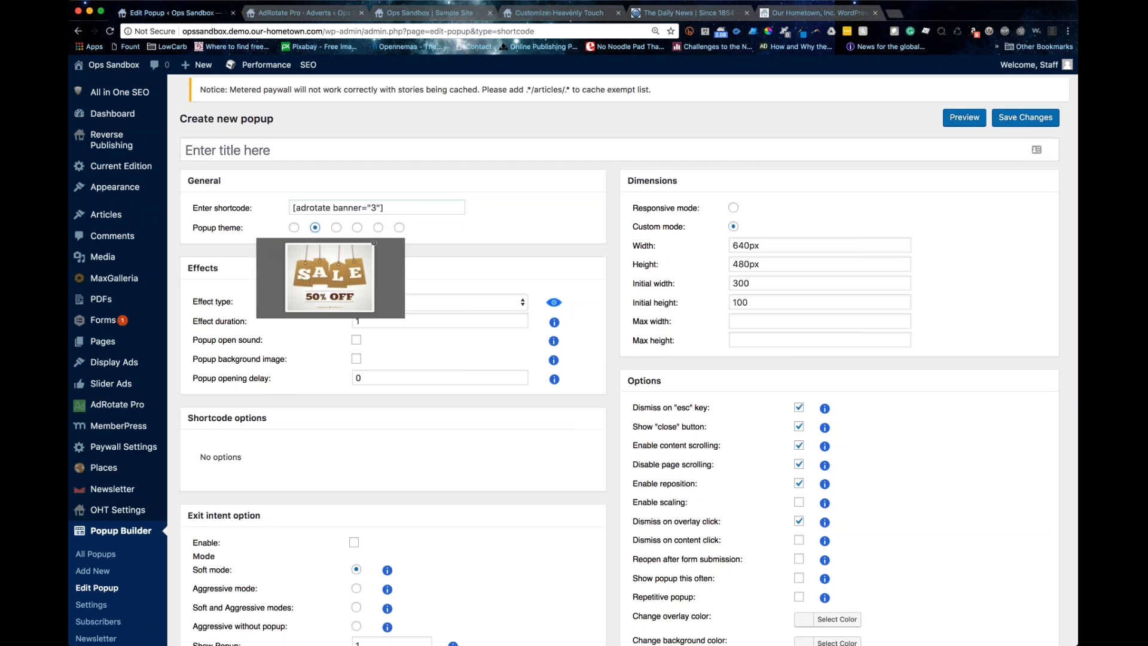
{"action": "scroll", "coordinate": [294, 385], "scroll_direction": "down", "scroll_amount": 4}
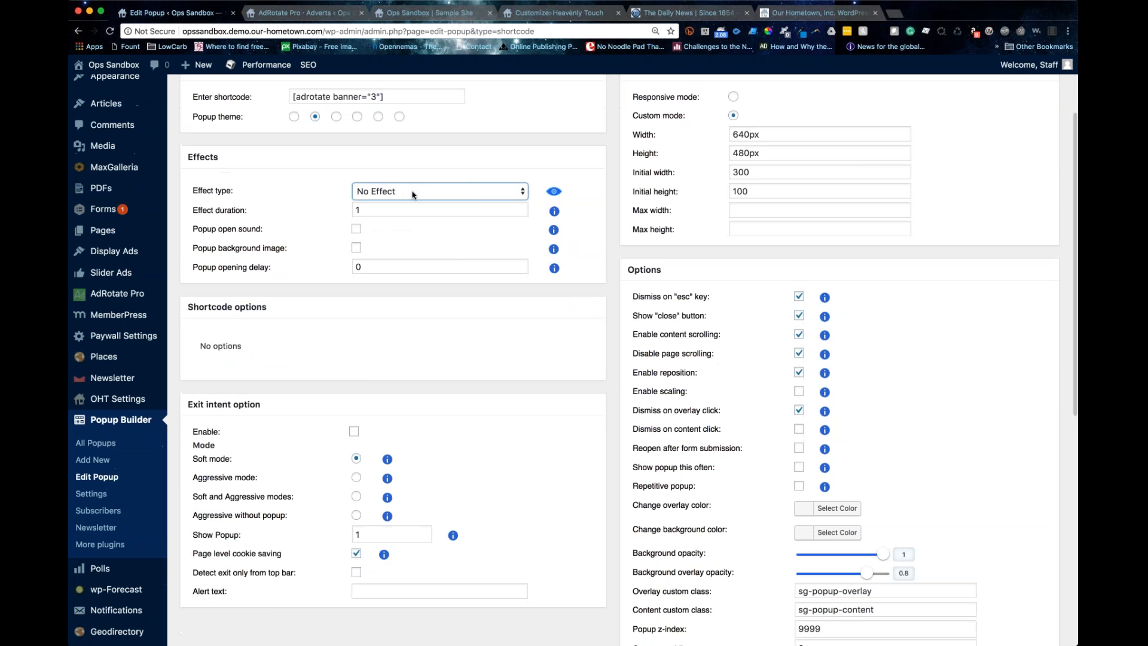
{"action": "left_click", "coordinate": [371, 366]}
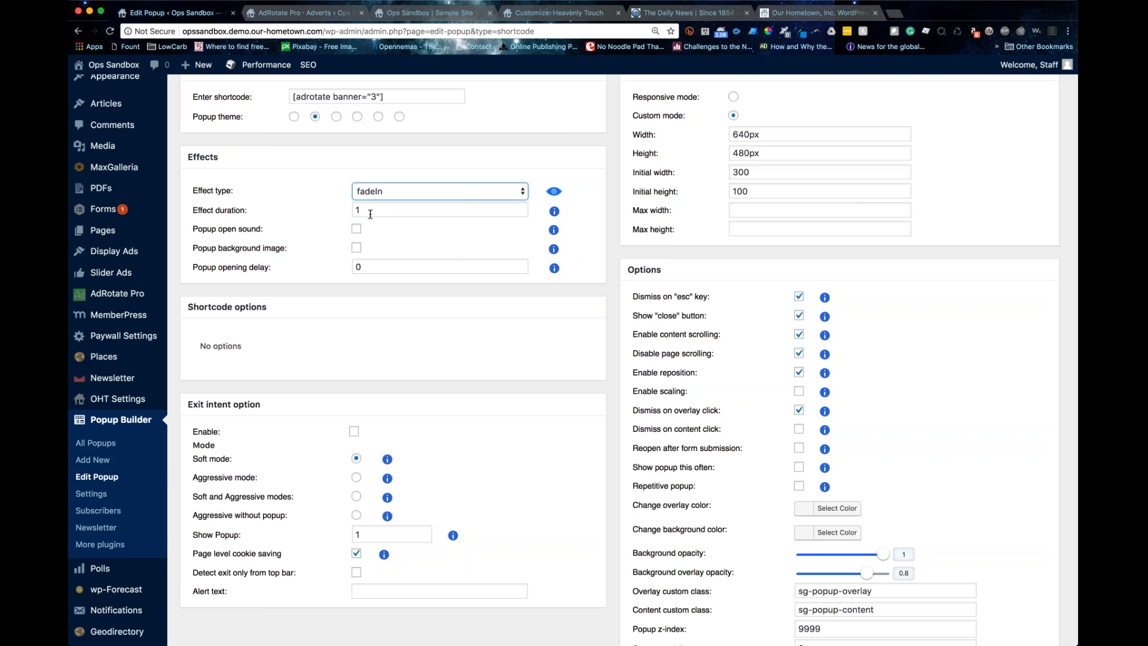
- Switch the popup's dimensions from custom to responsive mode
{"action": "scroll", "coordinate": [275, 401], "scroll_direction": "down", "scroll_amount": 1}
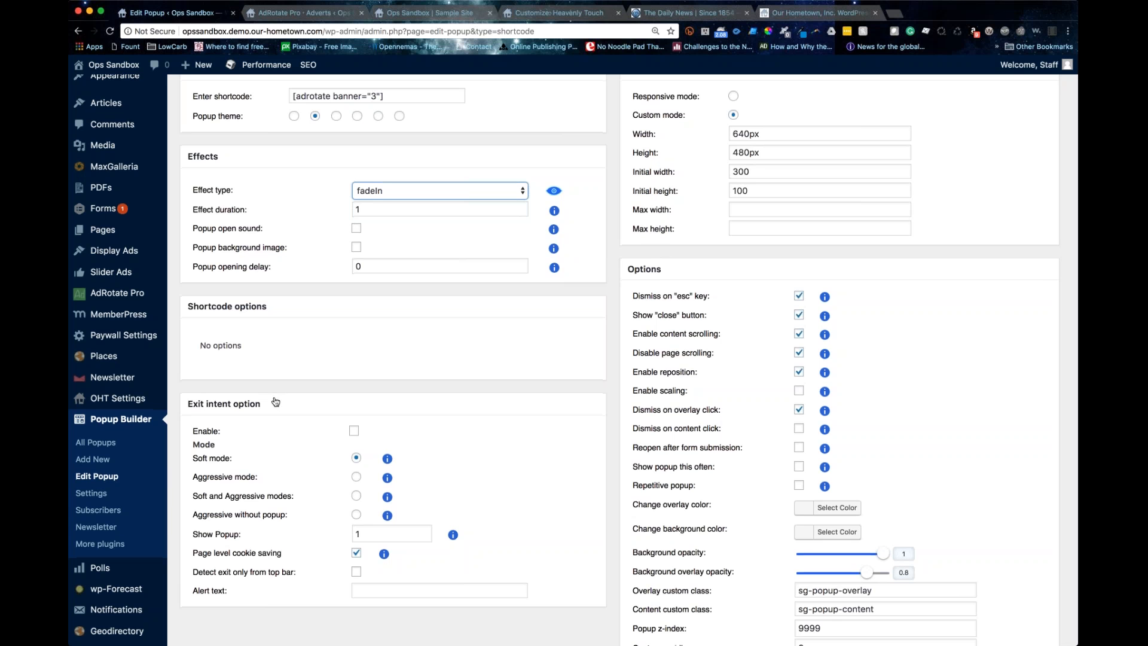
{"action": "scroll", "coordinate": [276, 402], "scroll_direction": "down", "scroll_amount": 5}
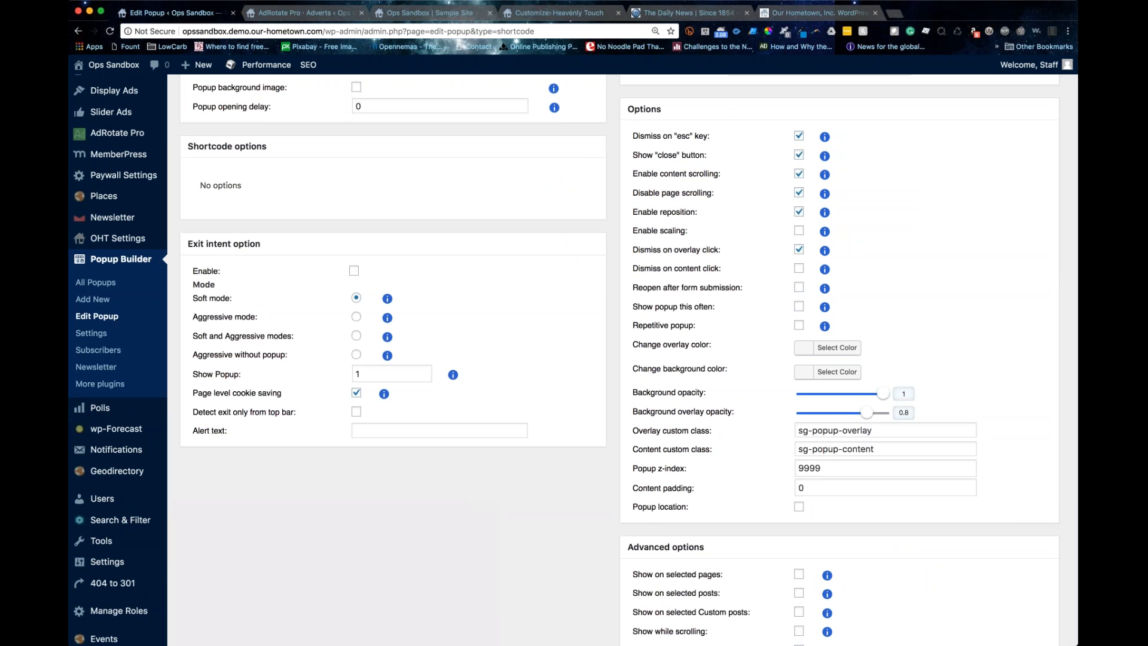
{"action": "scroll", "coordinate": [374, 333], "scroll_direction": "up", "scroll_amount": 1}
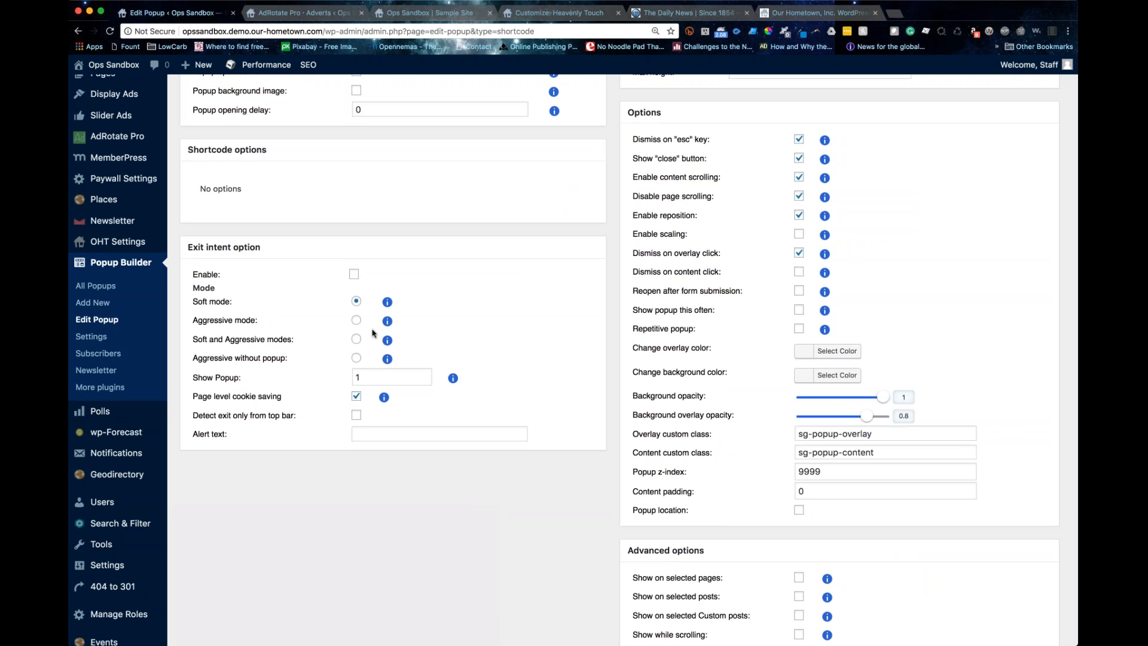
{"action": "scroll", "coordinate": [578, 350], "scroll_direction": "up", "scroll_amount": 6}
{"action": "scroll", "coordinate": [573, 360], "scroll_direction": "up", "scroll_amount": 1}
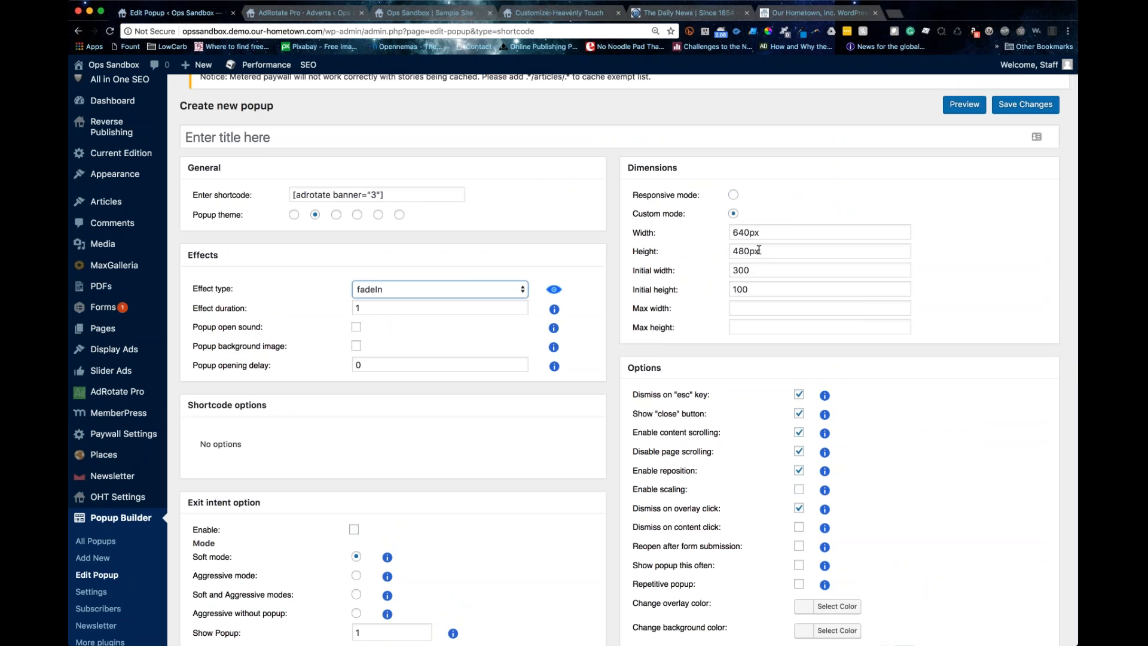
{"action": "left_click", "coordinate": [733, 194]}
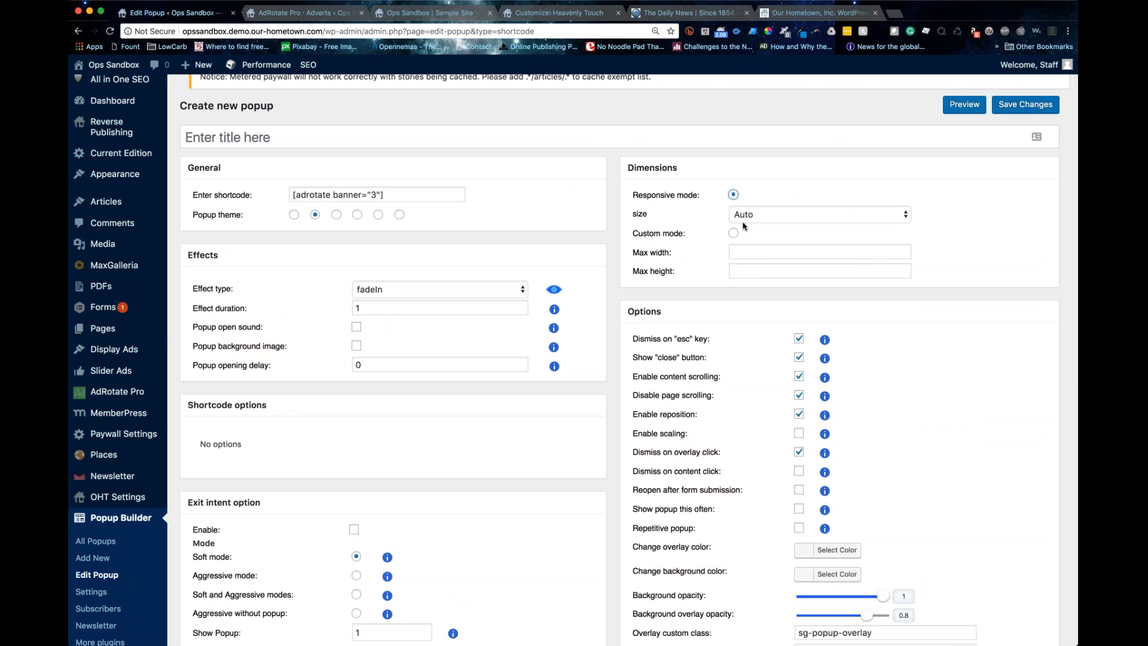
{"action": "left_click", "coordinate": [733, 233]}
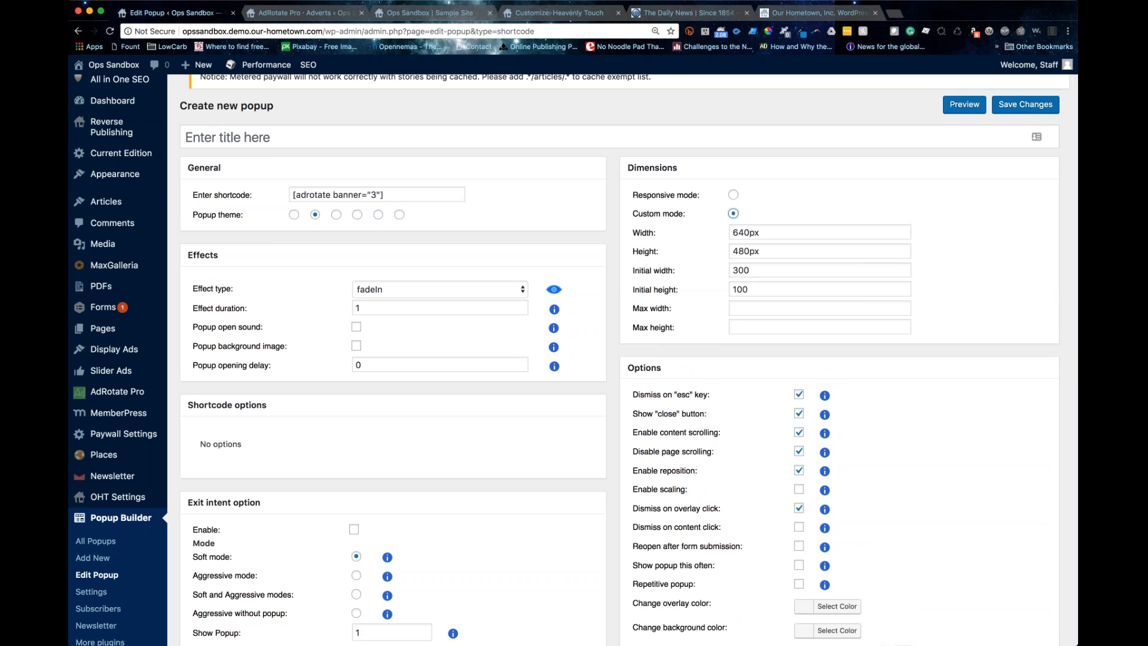
{"action": "left_click", "coordinate": [733, 196]}
{"action": "mouse_move", "coordinate": [824, 351]}
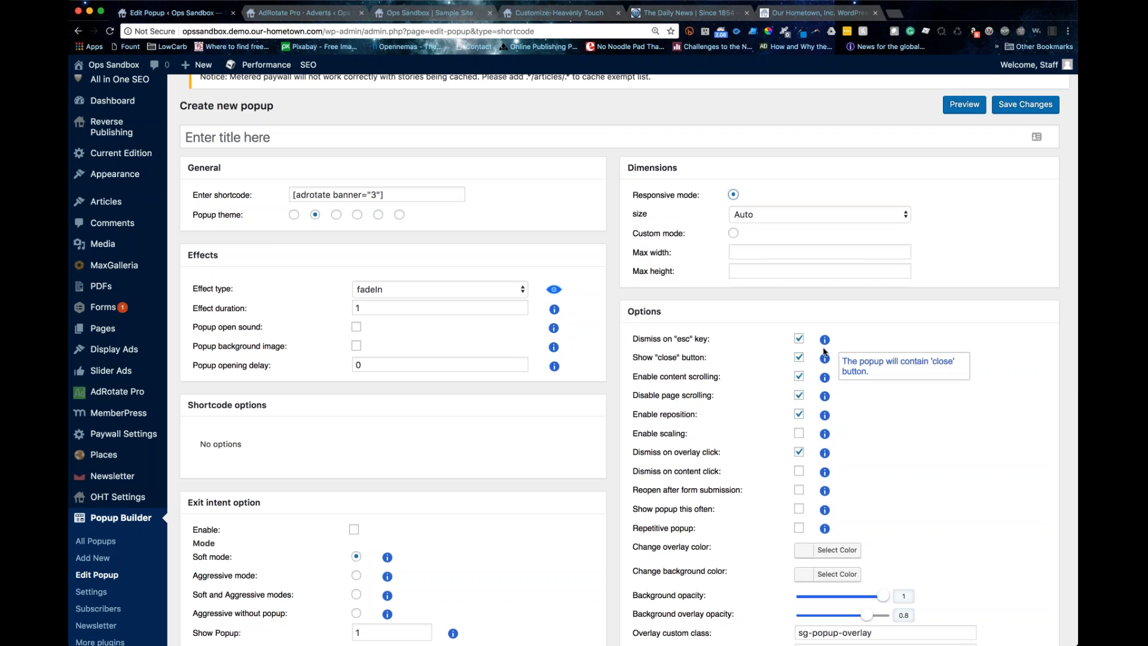
- Review the new popup's behaviour and advanced options, including what the show-while-scrolling option offers
{"action": "scroll", "coordinate": [613, 553], "scroll_direction": "down", "scroll_amount": 3}
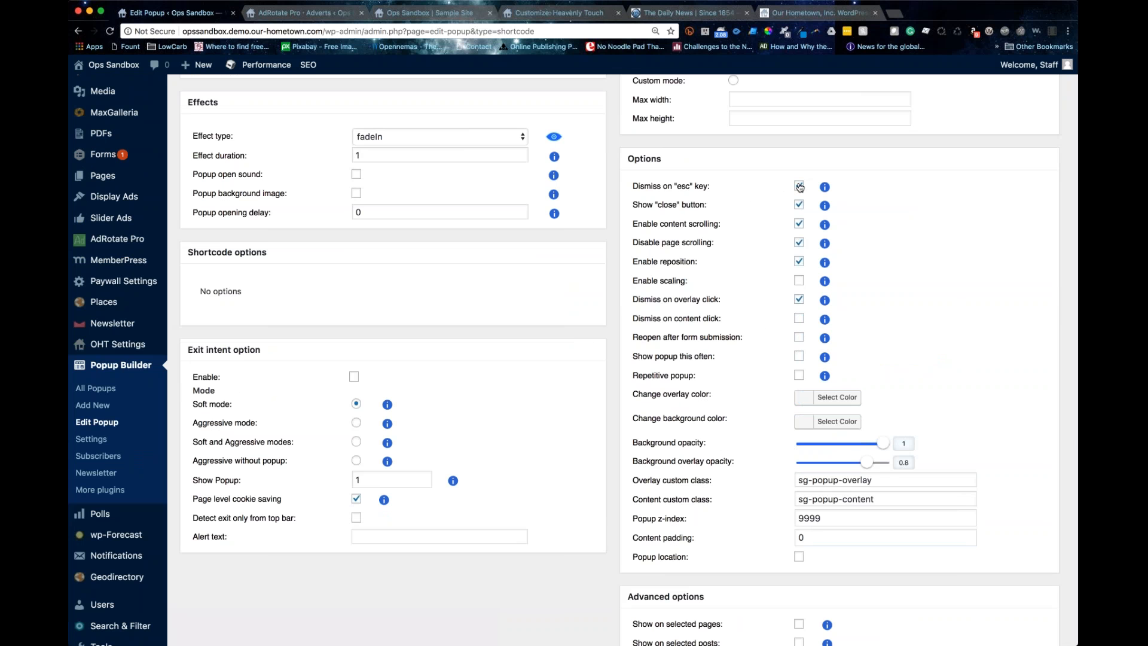
{"action": "scroll", "coordinate": [749, 279], "scroll_direction": "up", "scroll_amount": 1}
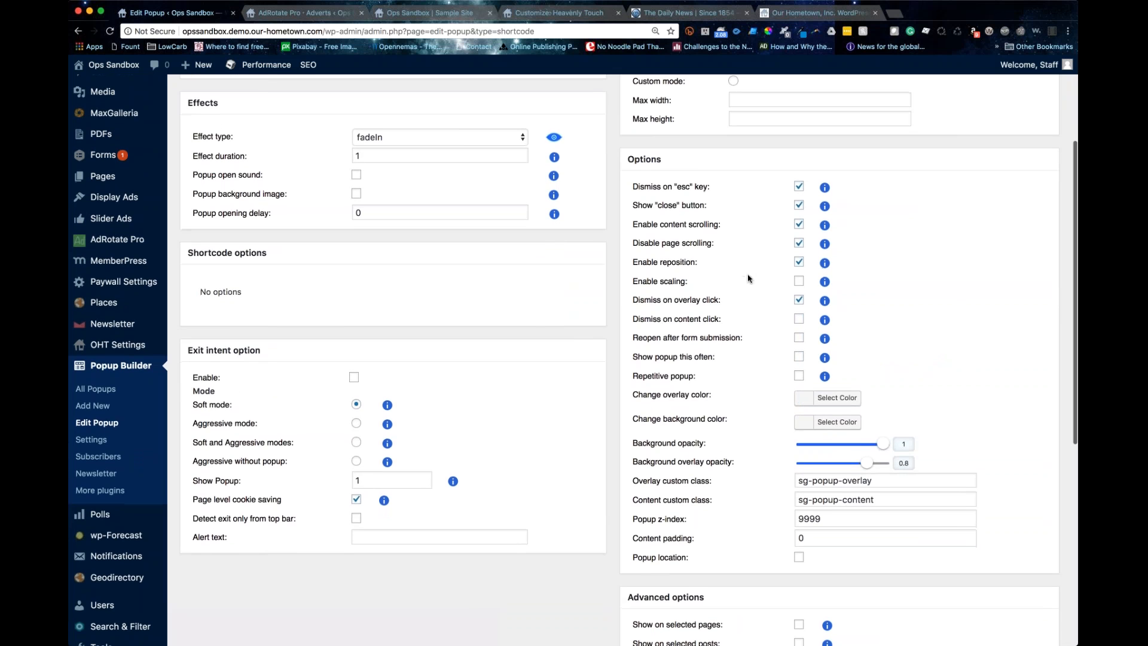
{"action": "scroll", "coordinate": [771, 303], "scroll_direction": "up", "scroll_amount": 1}
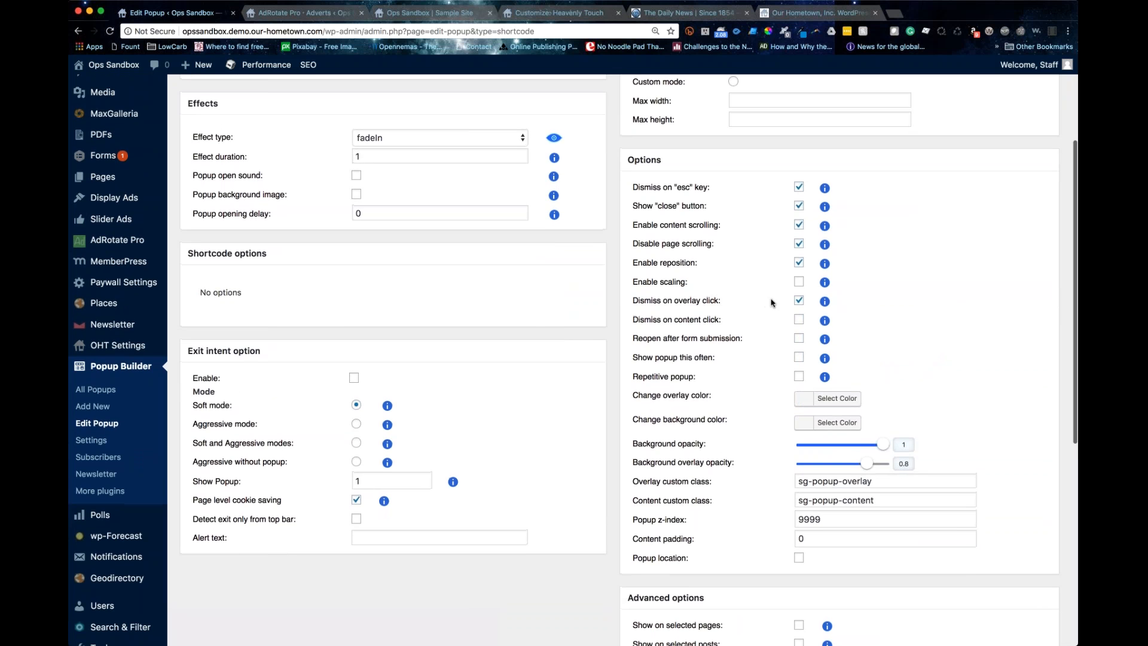
{"action": "scroll", "coordinate": [759, 329], "scroll_direction": "down", "scroll_amount": 1}
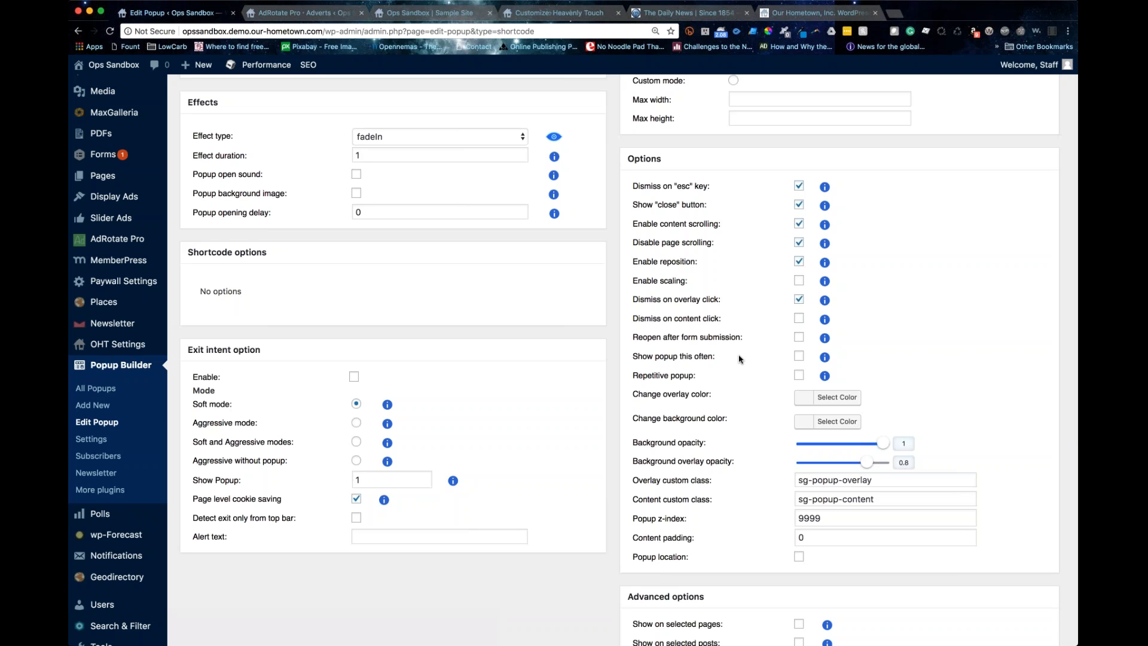
{"action": "scroll", "coordinate": [739, 359], "scroll_direction": "down", "scroll_amount": 8}
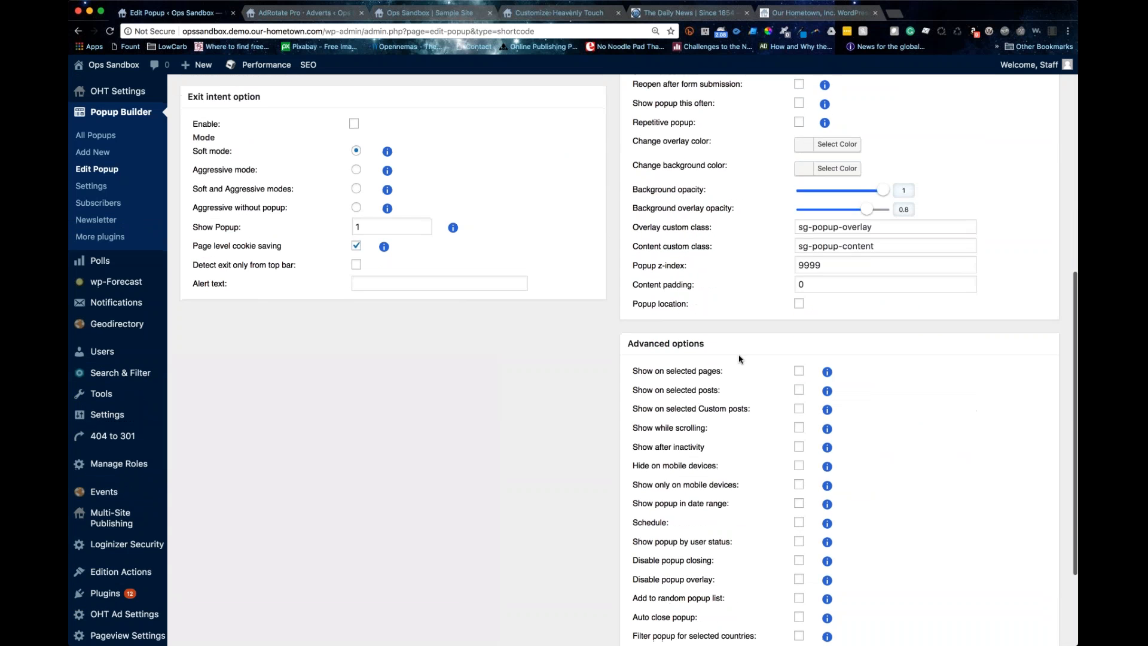
{"action": "scroll", "coordinate": [740, 359], "scroll_direction": "down", "scroll_amount": 4}
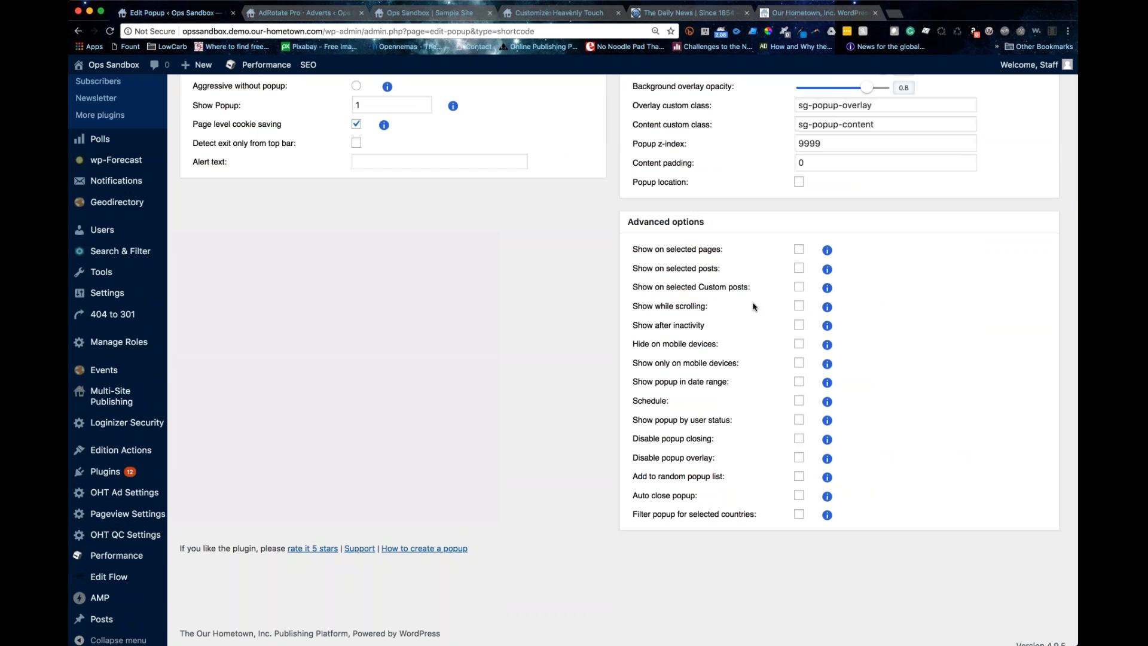
{"action": "left_click", "coordinate": [799, 306]}
{"action": "scroll", "coordinate": [798, 311], "scroll_direction": "up", "scroll_amount": 1}
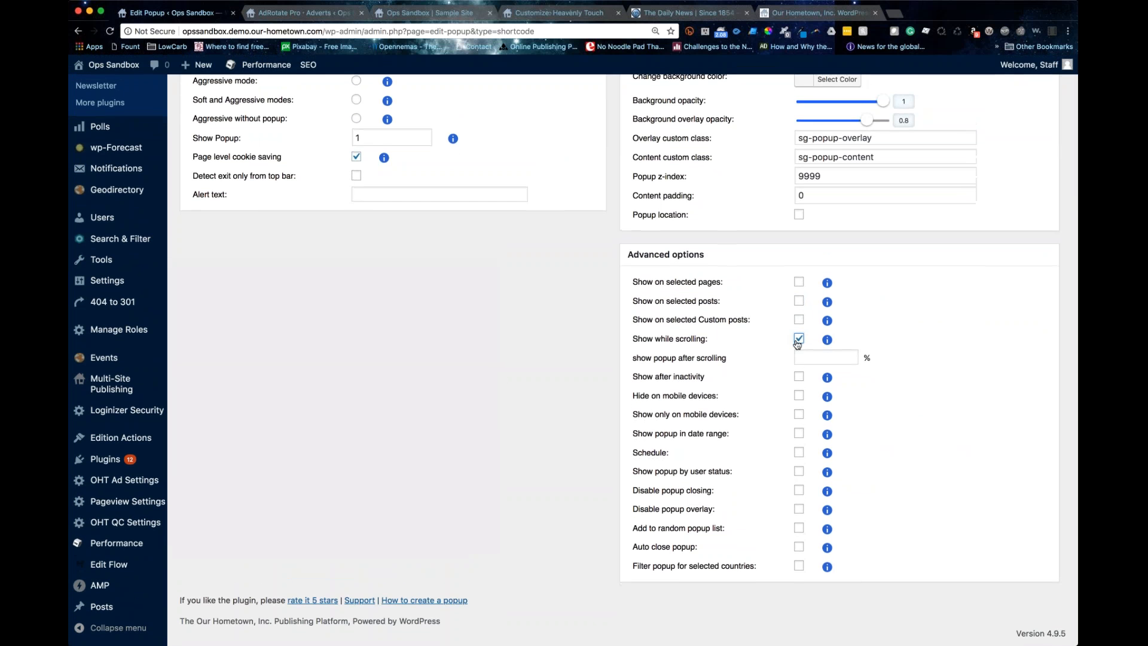
{"action": "left_click", "coordinate": [798, 339]}
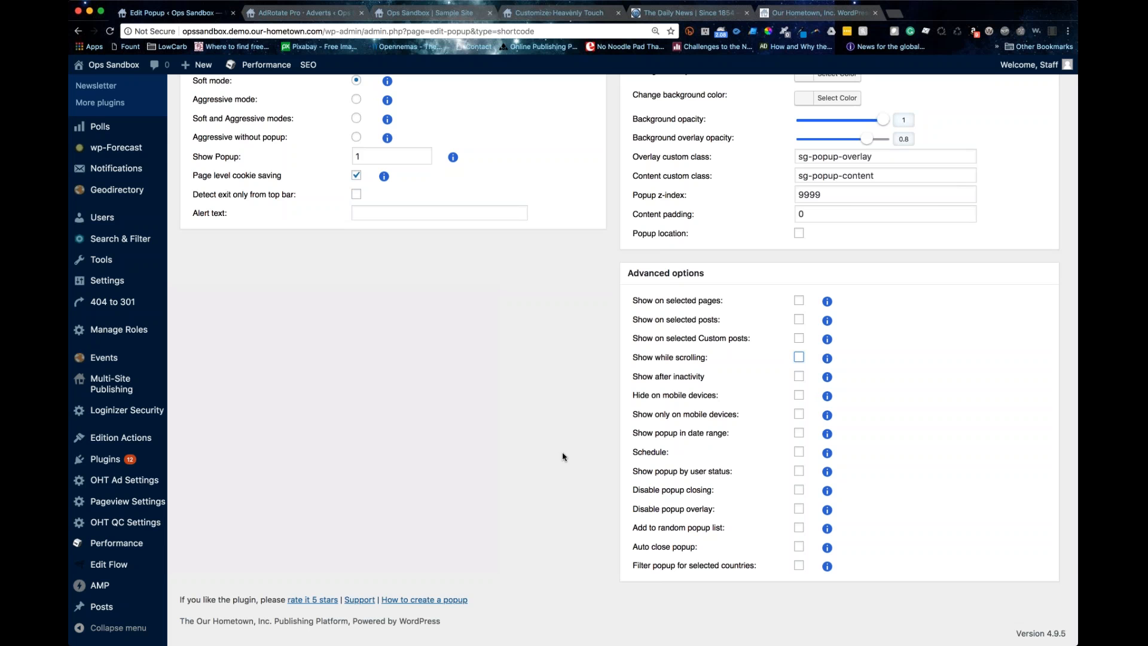
- Limit how often the popup is shown to 1 time for the same user, with an expire time of 31 days
{"action": "scroll", "coordinate": [578, 477], "scroll_direction": "up", "scroll_amount": 5}
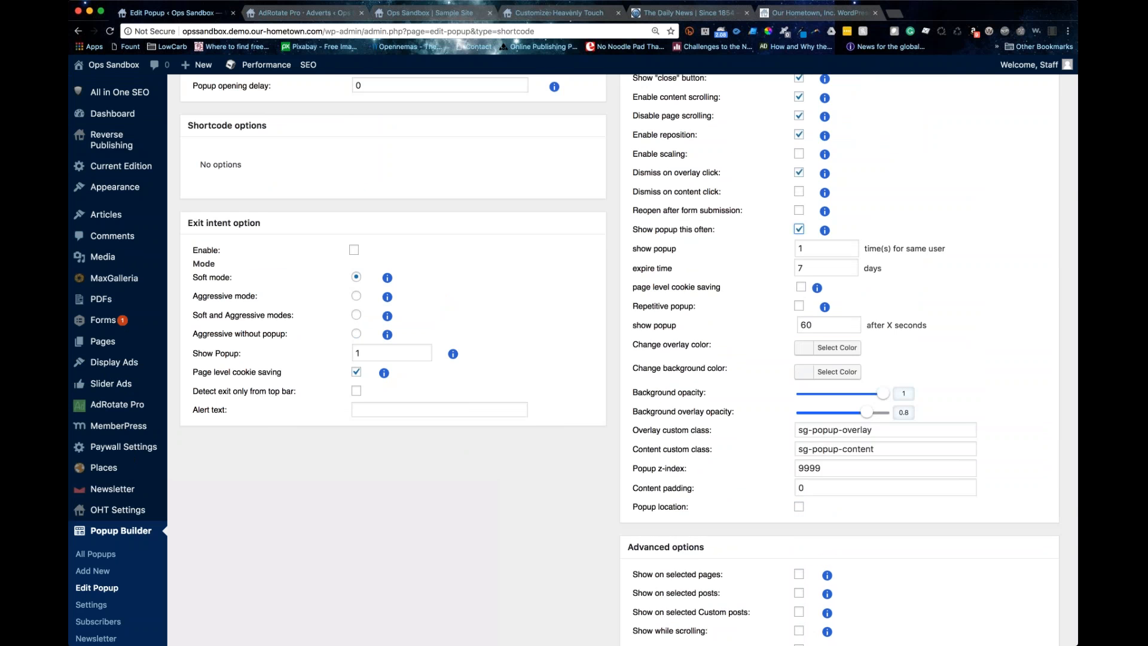
{"action": "scroll", "coordinate": [849, 251], "scroll_direction": "up", "scroll_amount": 1}
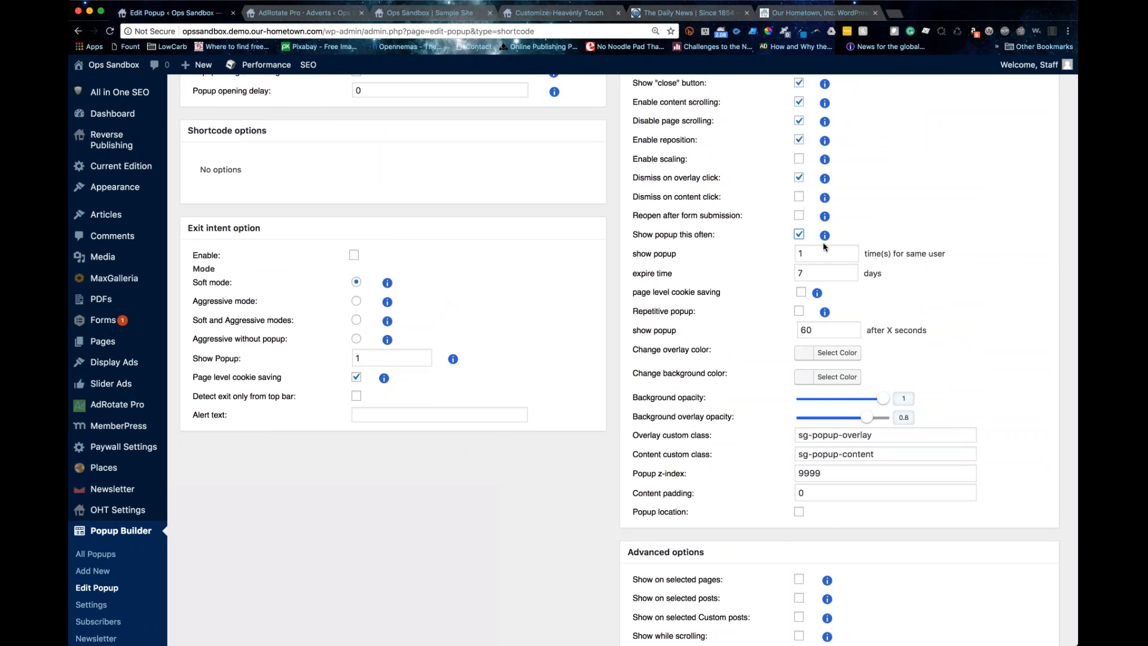
{"action": "scroll", "coordinate": [825, 263], "scroll_direction": "down", "scroll_amount": 1}
{"action": "double_click", "coordinate": [803, 269]}
{"action": "type", "text": "31"}
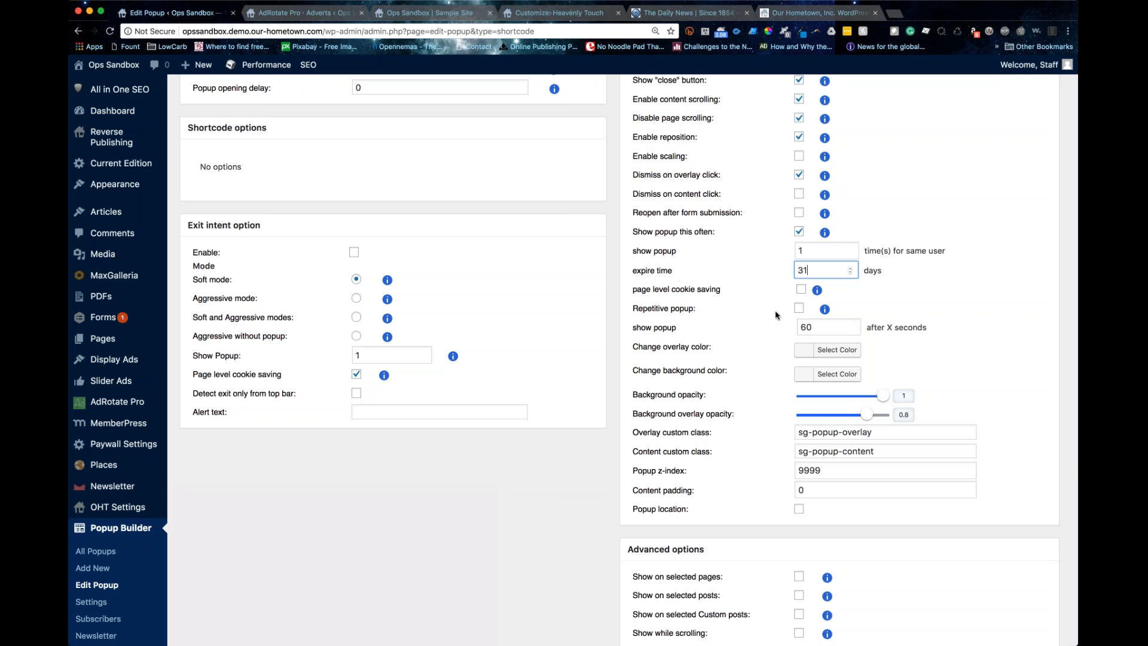
- Title the popup Test Popup and save it
{"action": "scroll", "coordinate": [758, 372], "scroll_direction": "up", "scroll_amount": 2}
{"action": "key", "text": "Return"}
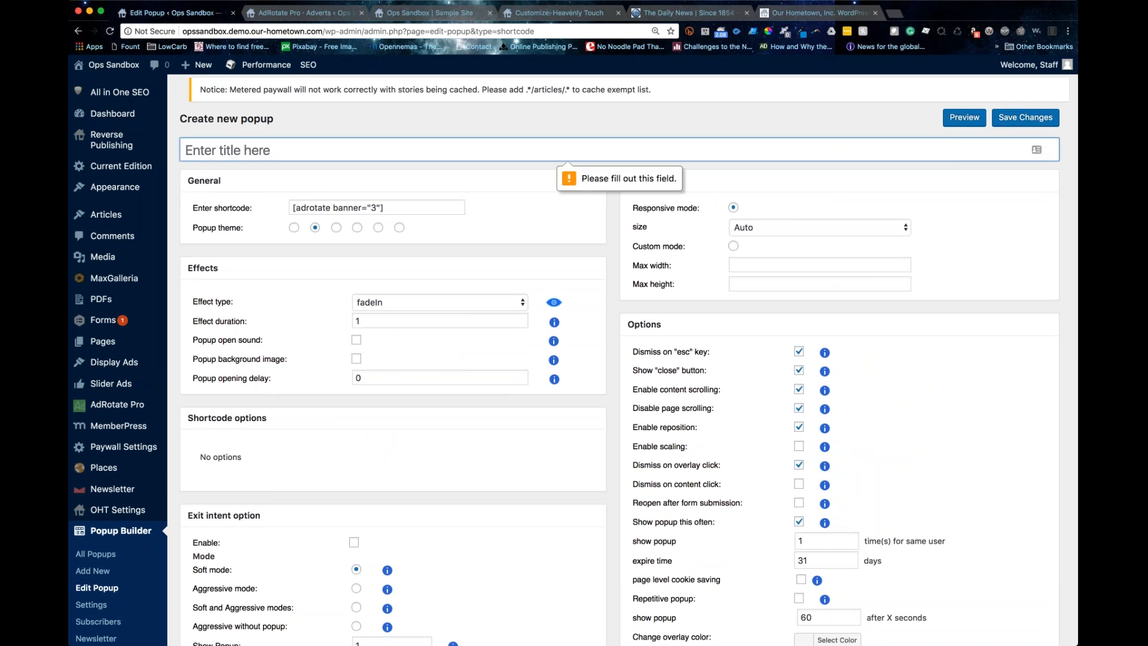
{"action": "type", "text": "Test Popup"}
{"action": "key", "text": "Return"}
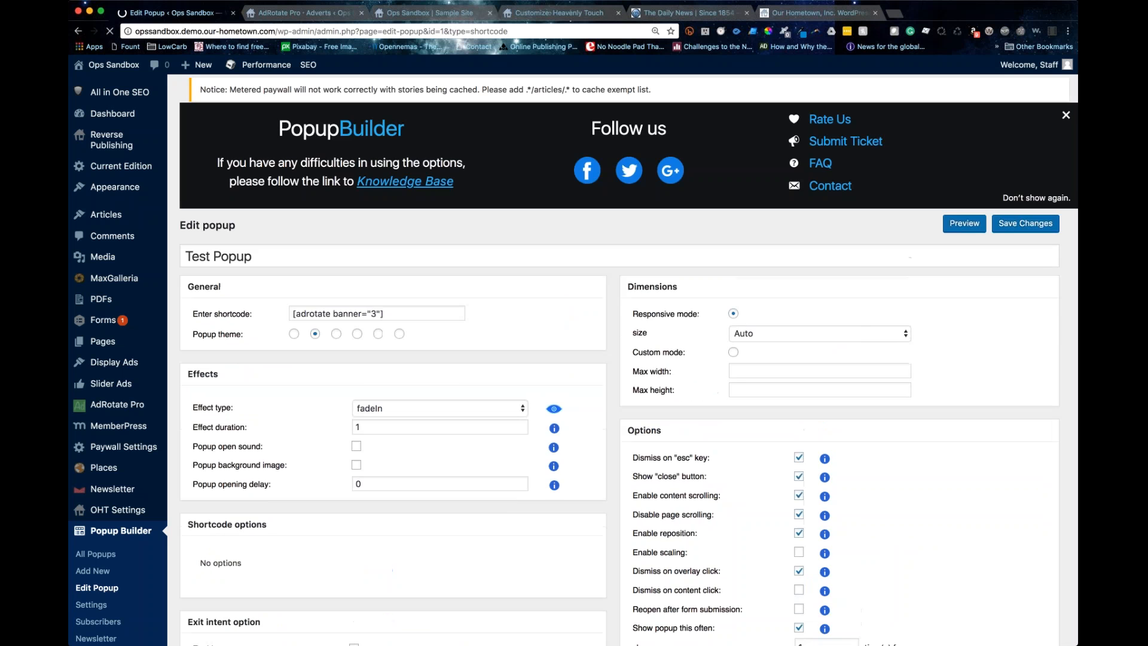
- Check which choices the advanced option for showing the popup by user status offers, leaving it disabled
{"action": "scroll", "coordinate": [835, 365], "scroll_direction": "down", "scroll_amount": 10}
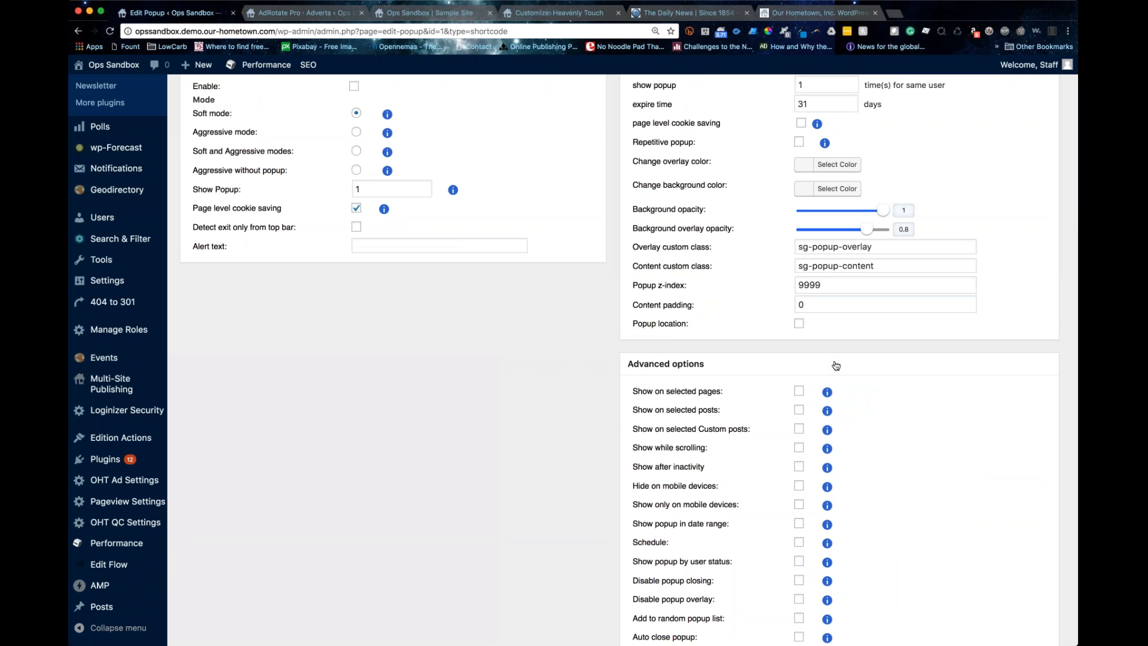
{"action": "scroll", "coordinate": [834, 366], "scroll_direction": "down", "scroll_amount": 2}
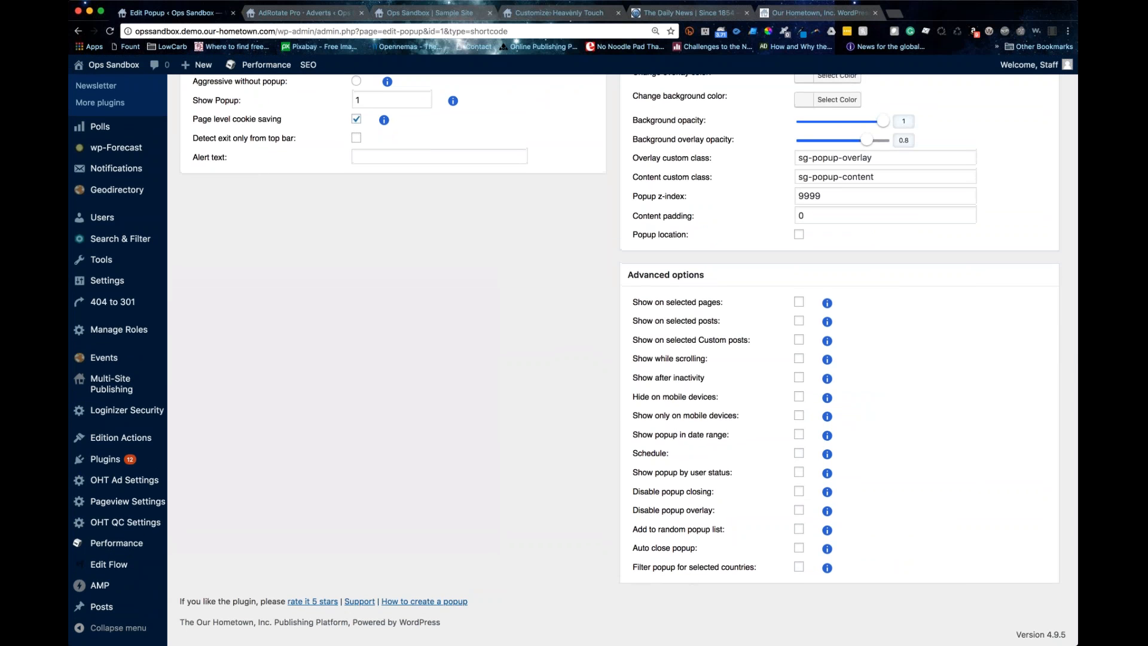
{"action": "left_click", "coordinate": [799, 472]}
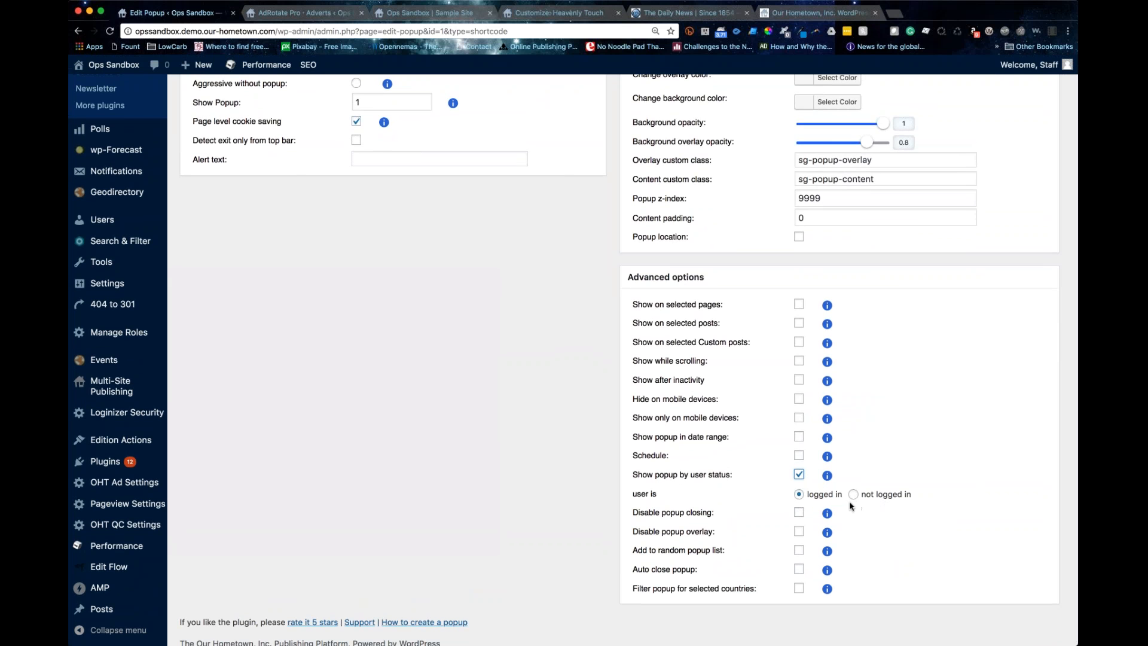
{"action": "left_click", "coordinate": [800, 476]}
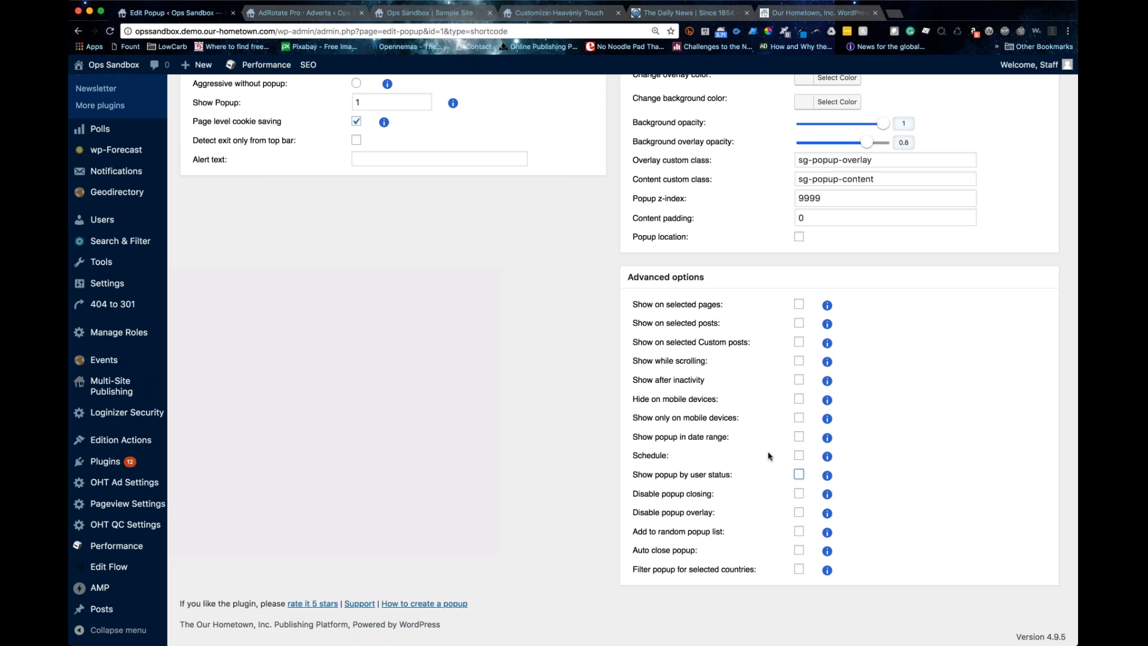
- Open the list of all popups and copy the Test Popup's auto shortcode
{"action": "scroll", "coordinate": [461, 417], "scroll_direction": "up", "scroll_amount": 10}
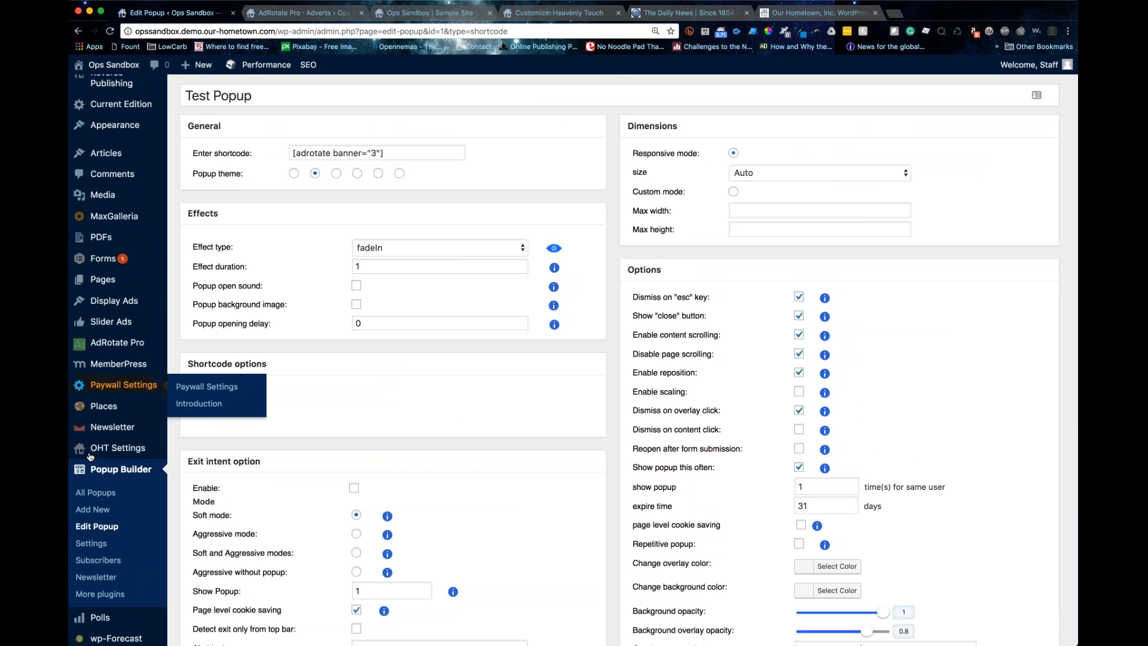
{"action": "left_click", "coordinate": [102, 493]}
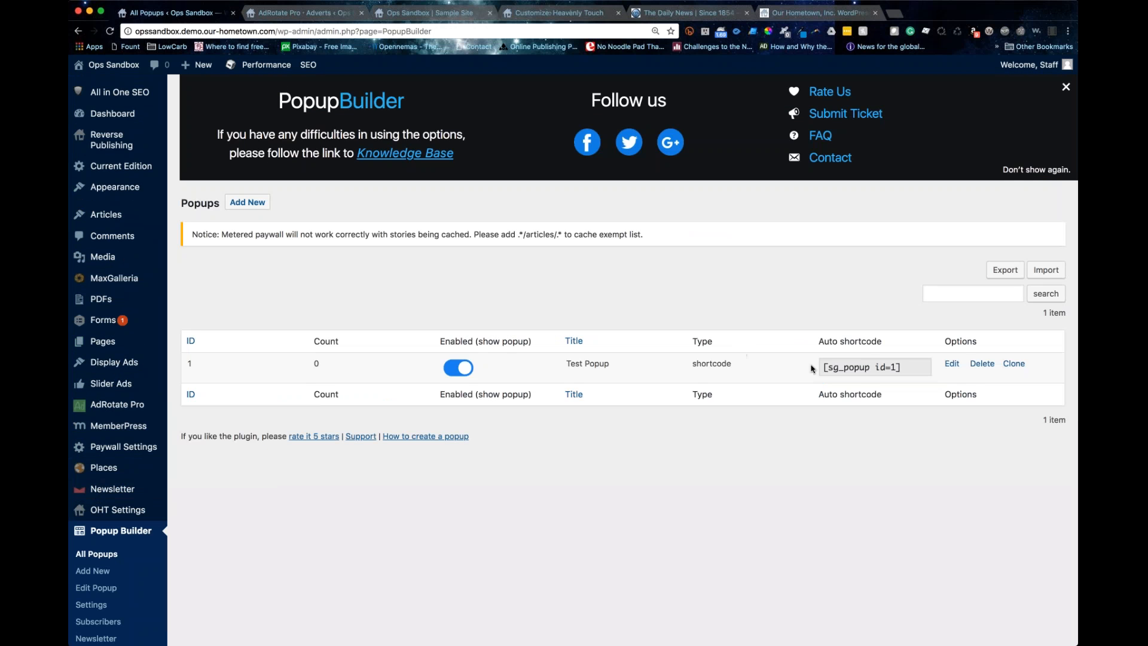
{"action": "left_click", "coordinate": [825, 367]}
{"action": "key", "text": "super+c"}
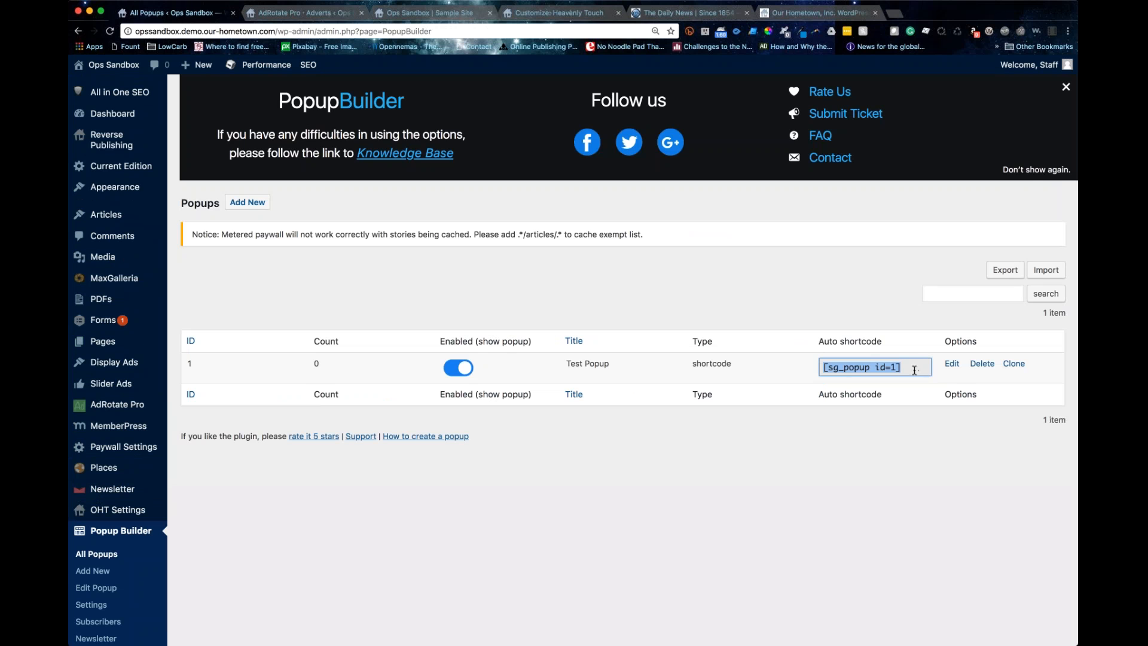
- Add a Custom HTML widget to the Footer 1 widget area in the site customizer
{"action": "left_click", "coordinate": [564, 13]}
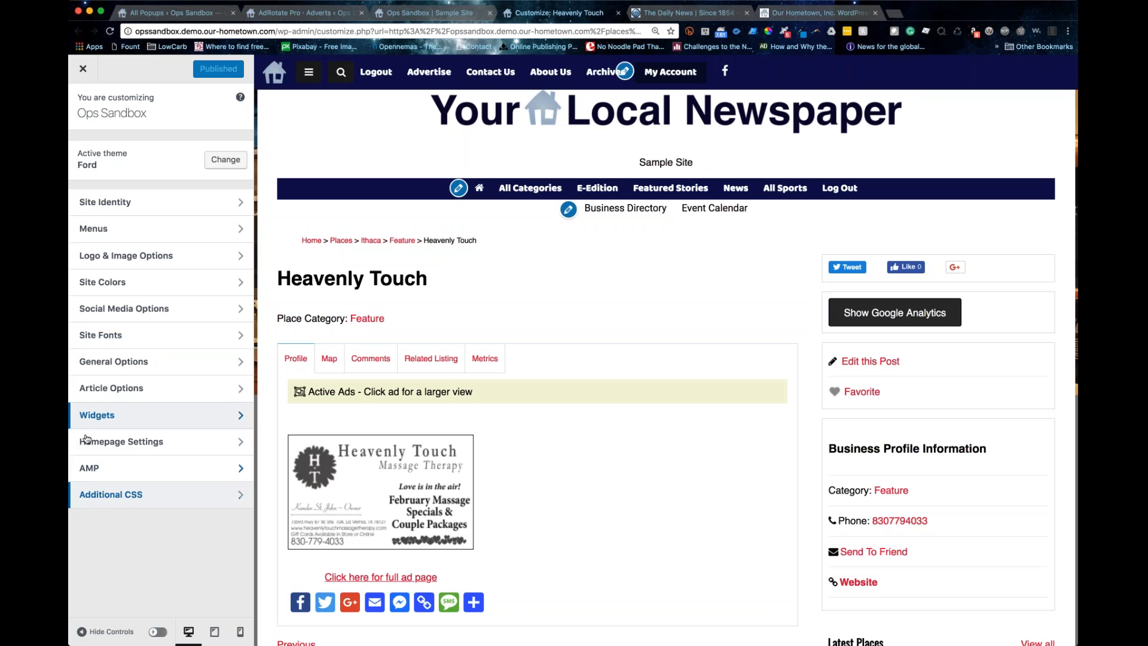
{"action": "left_click", "coordinate": [92, 416]}
{"action": "left_click", "coordinate": [126, 507]}
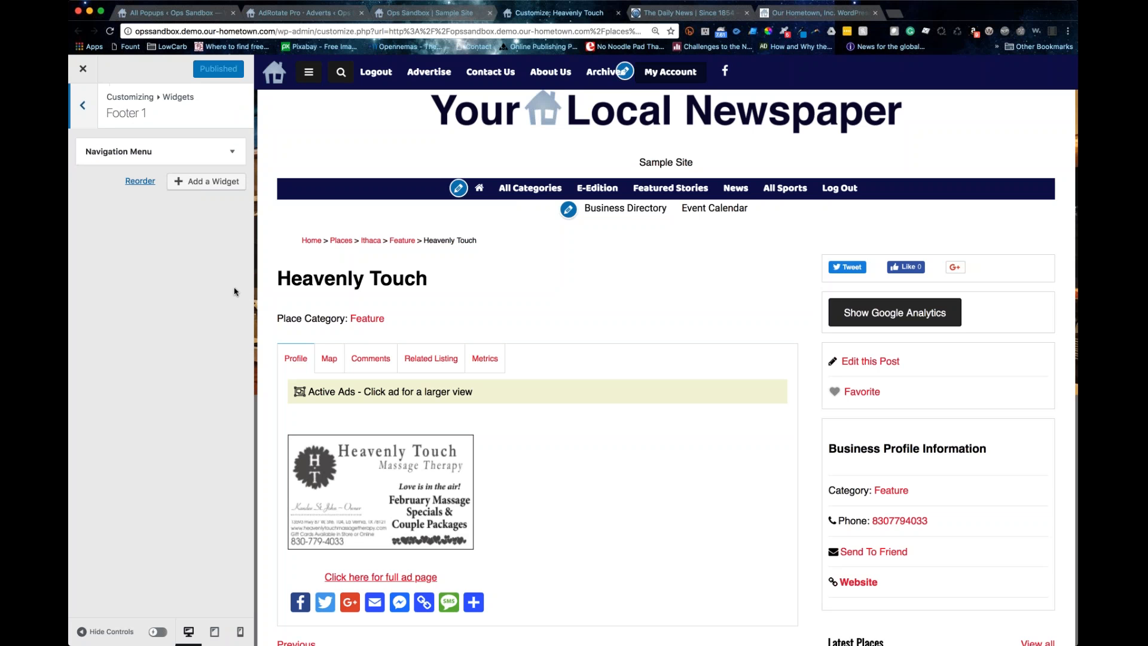
{"action": "left_click", "coordinate": [203, 182]}
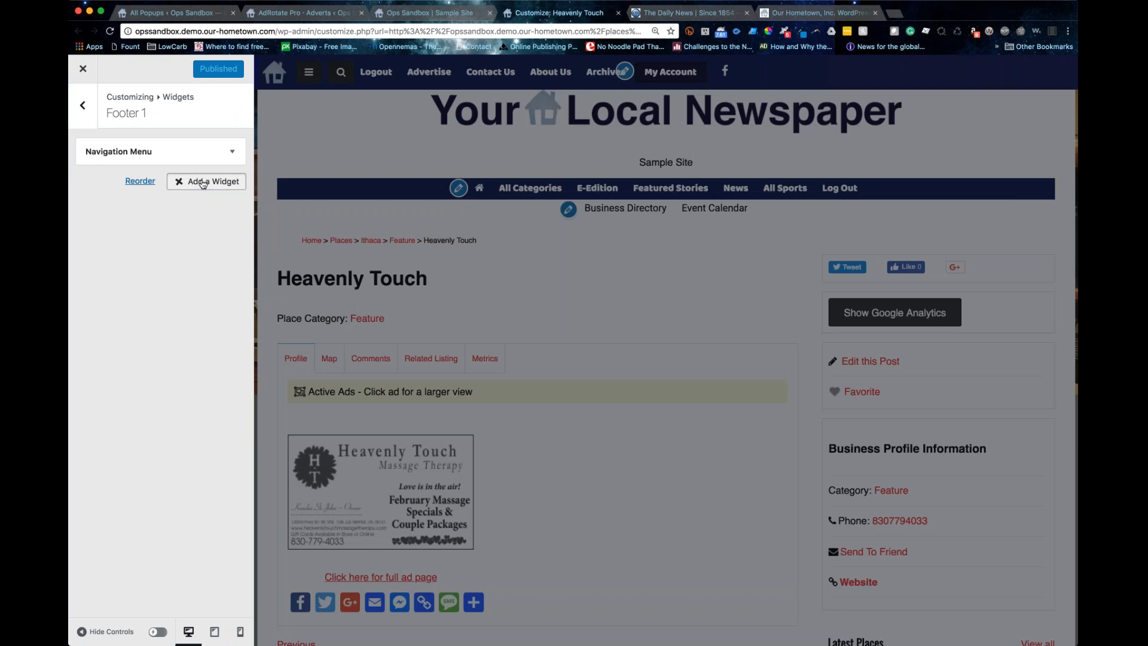
{"action": "left_click", "coordinate": [317, 499]}
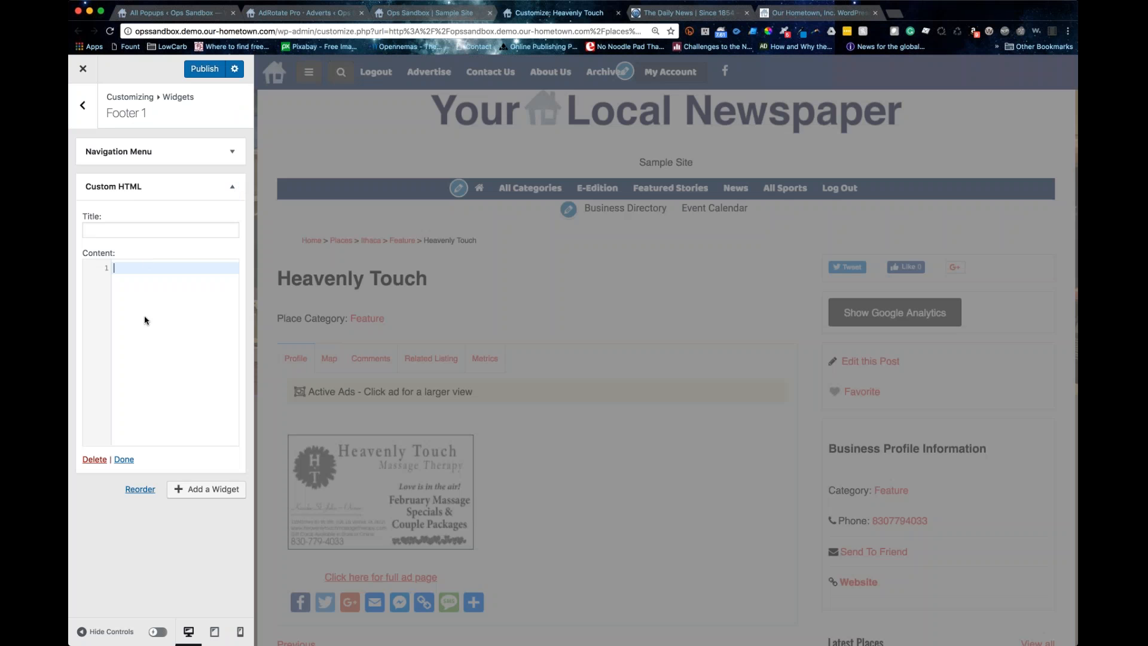
- Paste the copied popup shortcode into the Custom HTML widget's content and publish the change, dismissing the popup ad in the preview
{"action": "key", "text": "super+v"}
{"action": "left_click", "coordinate": [232, 186]}
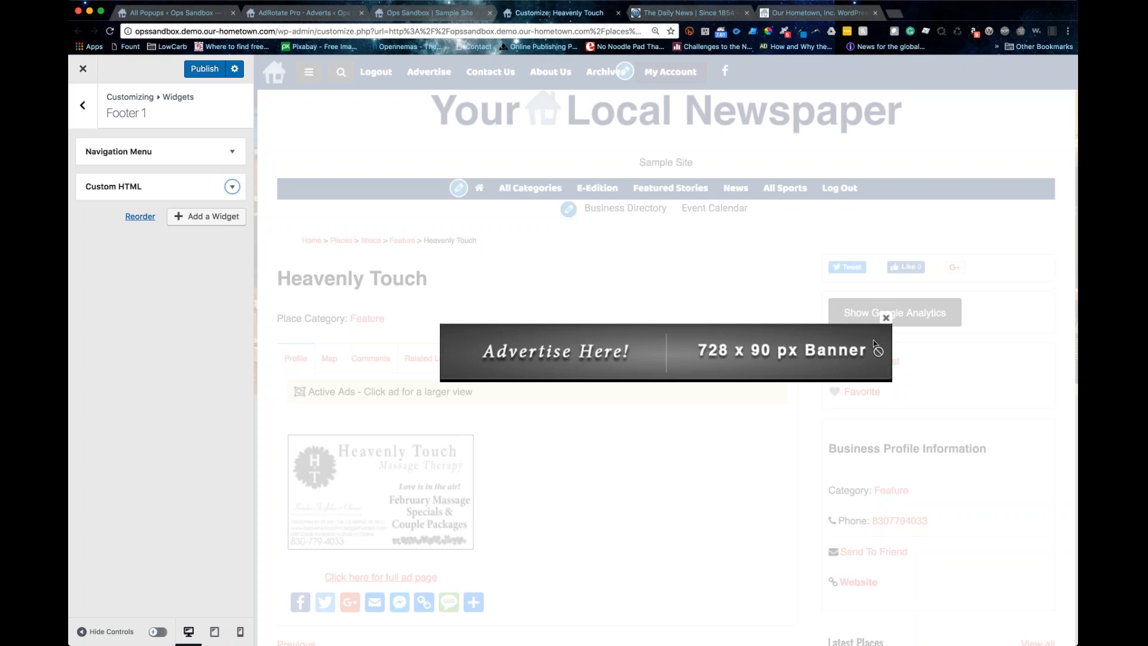
{"action": "left_click", "coordinate": [885, 319]}
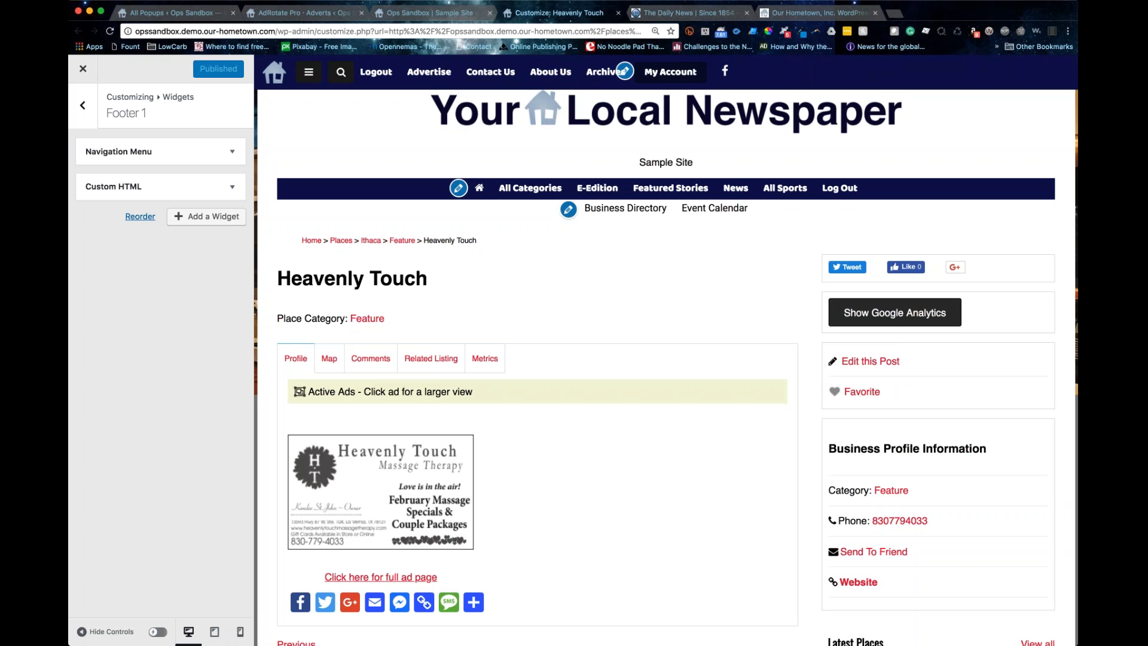
{"action": "scroll", "coordinate": [585, 345], "scroll_direction": "down", "scroll_amount": 1}
{"action": "scroll", "coordinate": [584, 346], "scroll_direction": "up", "scroll_amount": 1}
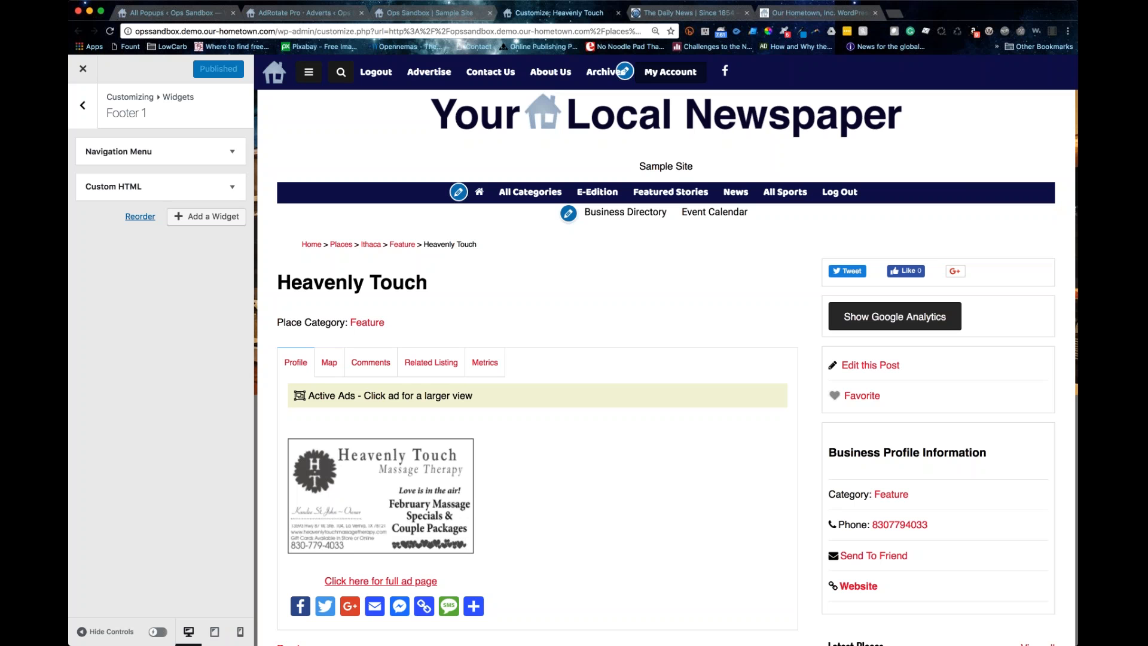
- Return to the site's admin area and open the list of places
{"action": "left_click", "coordinate": [83, 106]}
{"action": "left_click", "coordinate": [179, 12]}
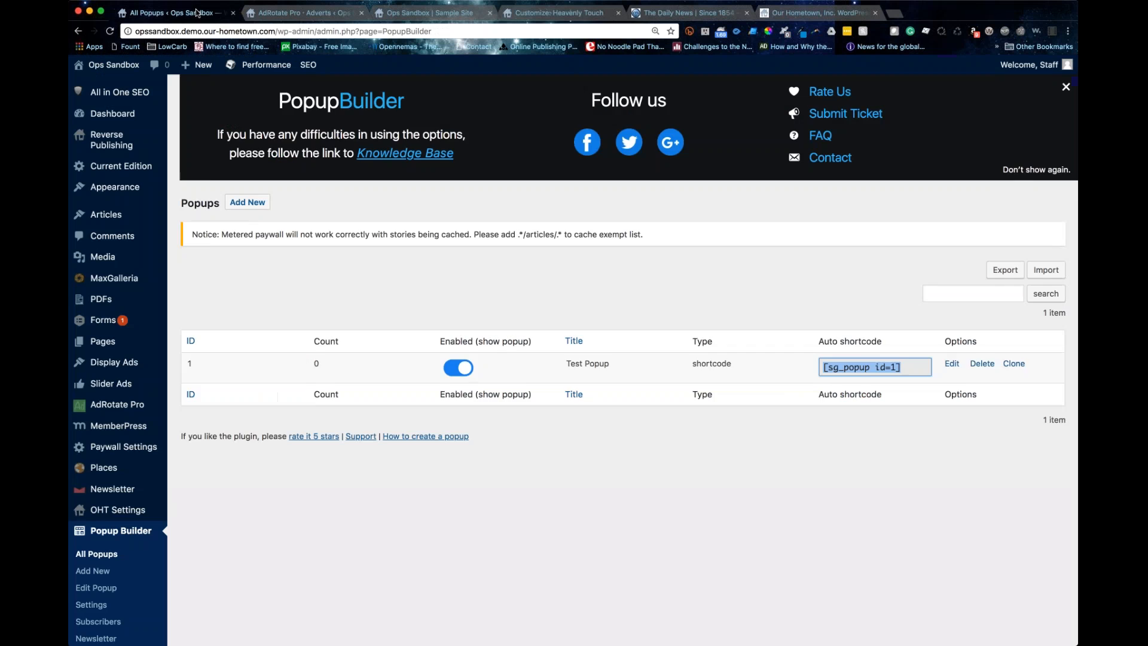
{"action": "scroll", "coordinate": [128, 517], "scroll_direction": "down", "scroll_amount": 3}
{"action": "scroll", "coordinate": [129, 518], "scroll_direction": "down", "scroll_amount": 1}
{"action": "scroll", "coordinate": [129, 518], "scroll_direction": "down", "scroll_amount": 1}
{"action": "mouse_move", "coordinate": [133, 518]}
{"action": "scroll", "coordinate": [137, 516], "scroll_direction": "down", "scroll_amount": 4}
{"action": "scroll", "coordinate": [137, 516], "scroll_direction": "down", "scroll_amount": 1}
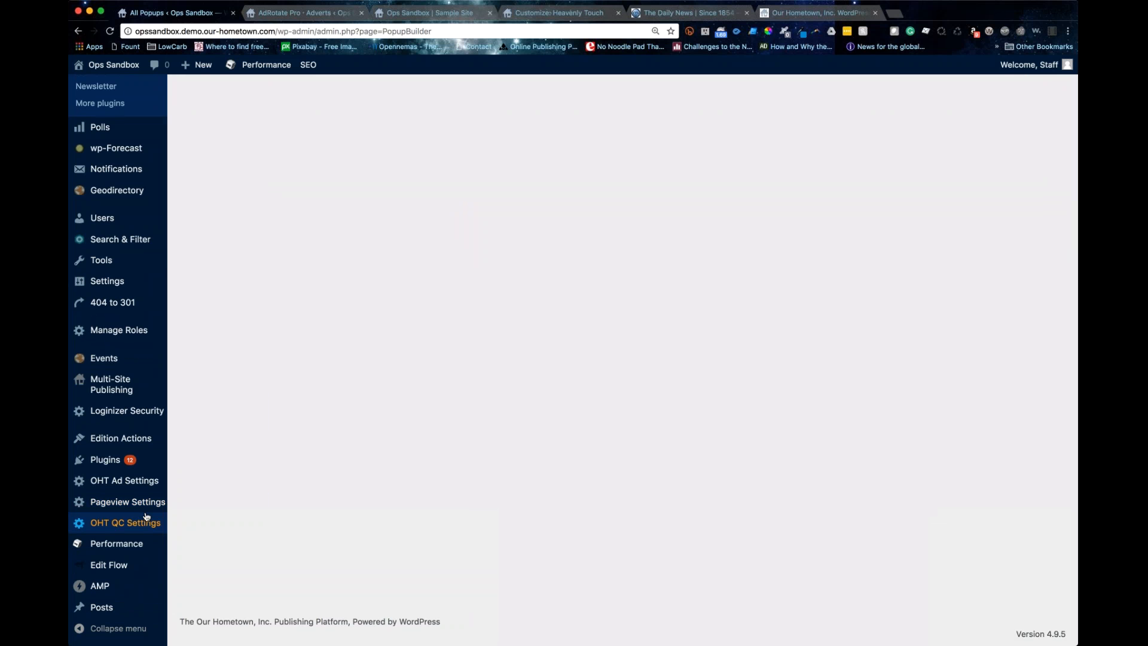
{"action": "scroll", "coordinate": [114, 406], "scroll_direction": "up", "scroll_amount": 6}
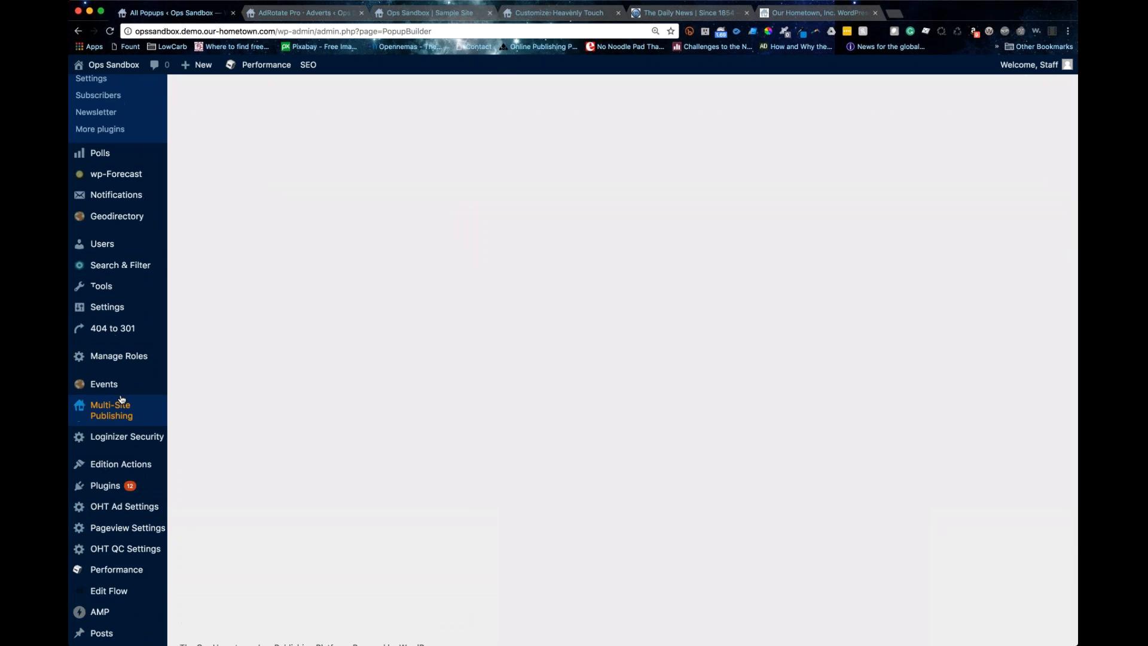
{"action": "scroll", "coordinate": [119, 414], "scroll_direction": "up", "scroll_amount": 1}
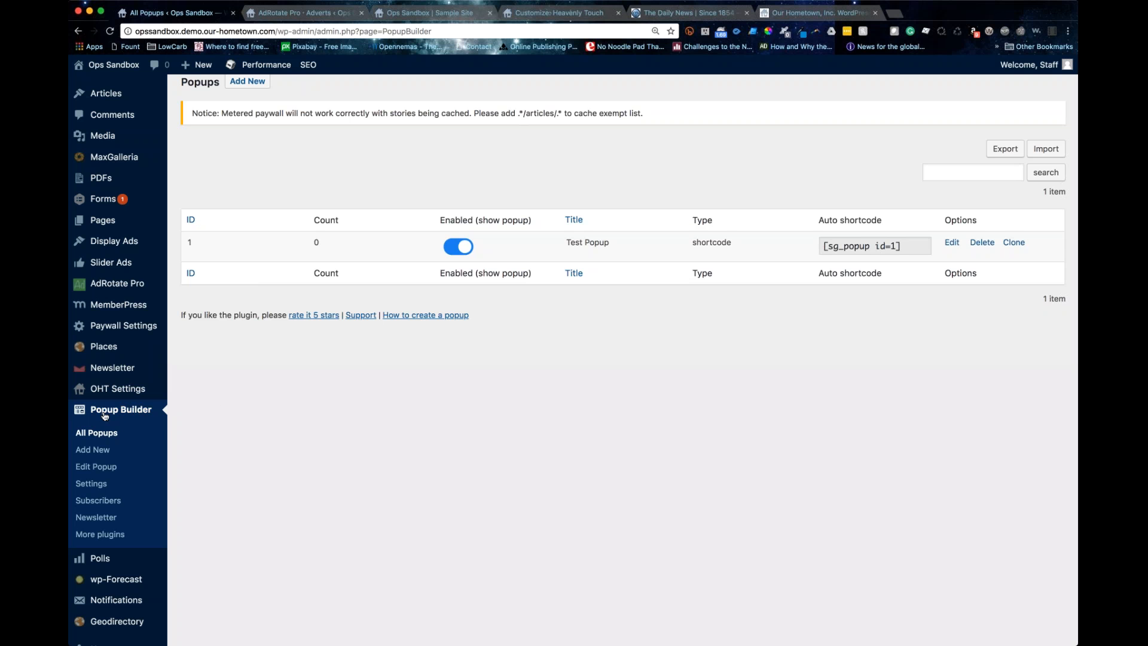
{"action": "mouse_move", "coordinate": [100, 351]}
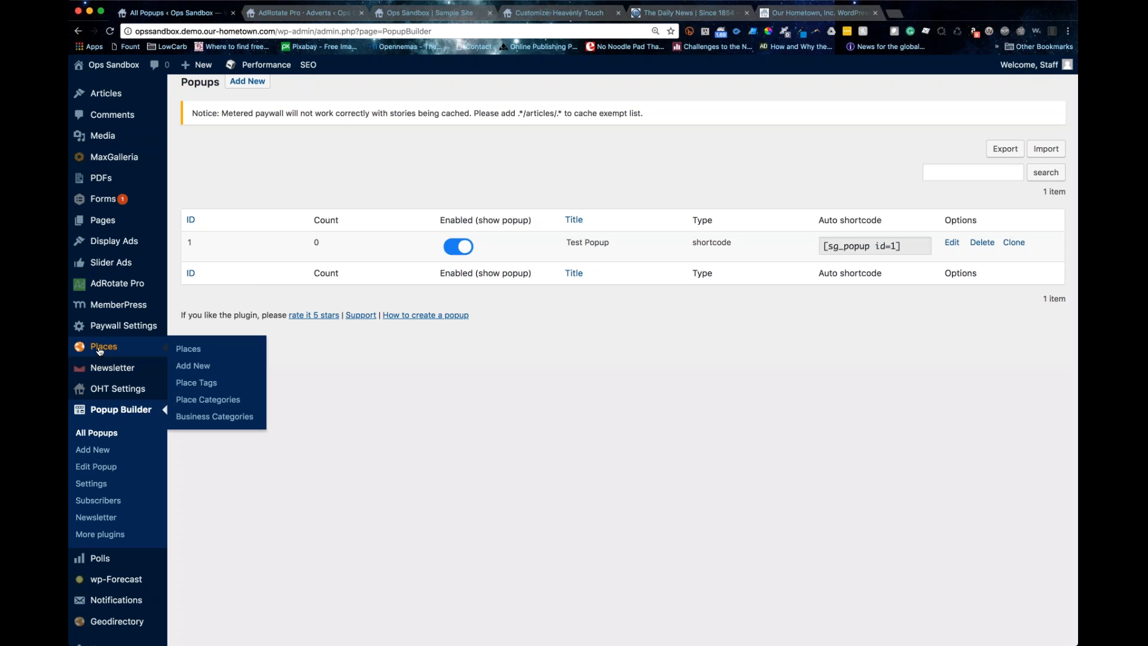
{"action": "left_click", "coordinate": [189, 349]}
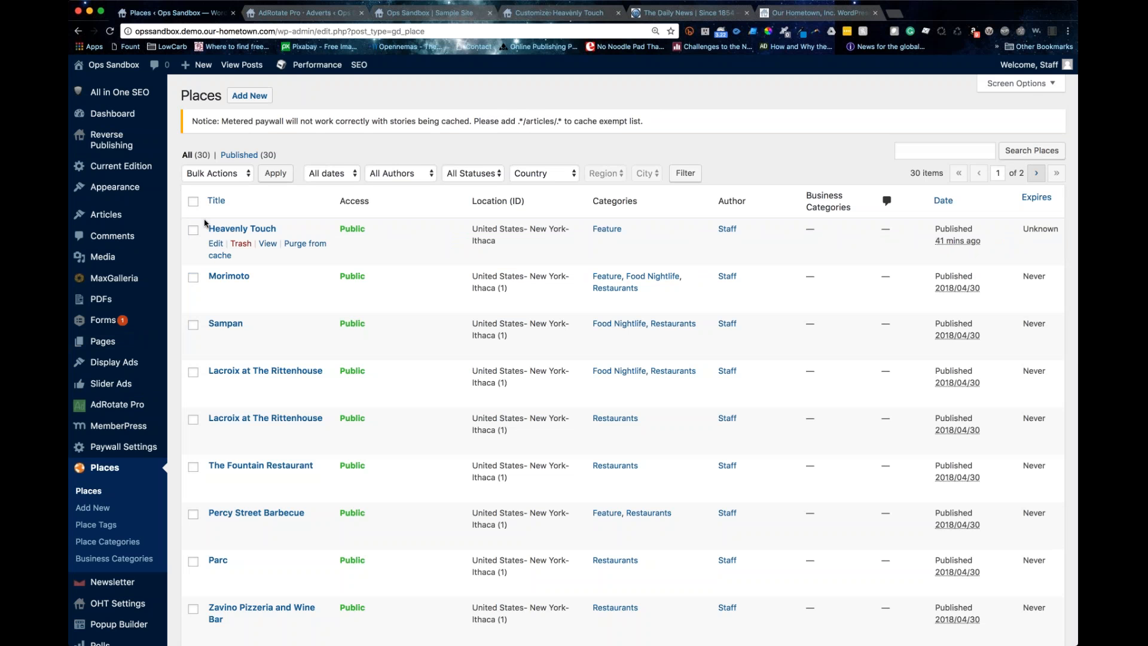
- Open the Heavenly Touch place for editing and look over its place information
{"action": "scroll", "coordinate": [204, 223], "scroll_direction": "down", "scroll_amount": 5}
{"action": "scroll", "coordinate": [205, 223], "scroll_direction": "up", "scroll_amount": 5}
{"action": "left_click", "coordinate": [215, 245]}
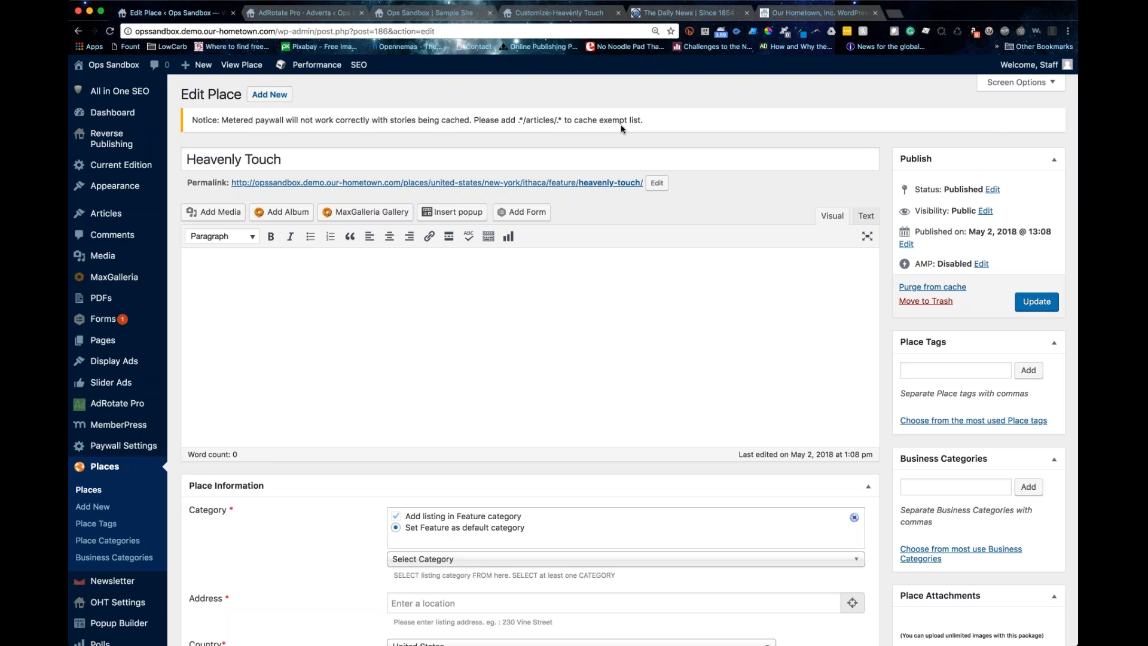
{"action": "scroll", "coordinate": [607, 331], "scroll_direction": "down", "scroll_amount": 5}
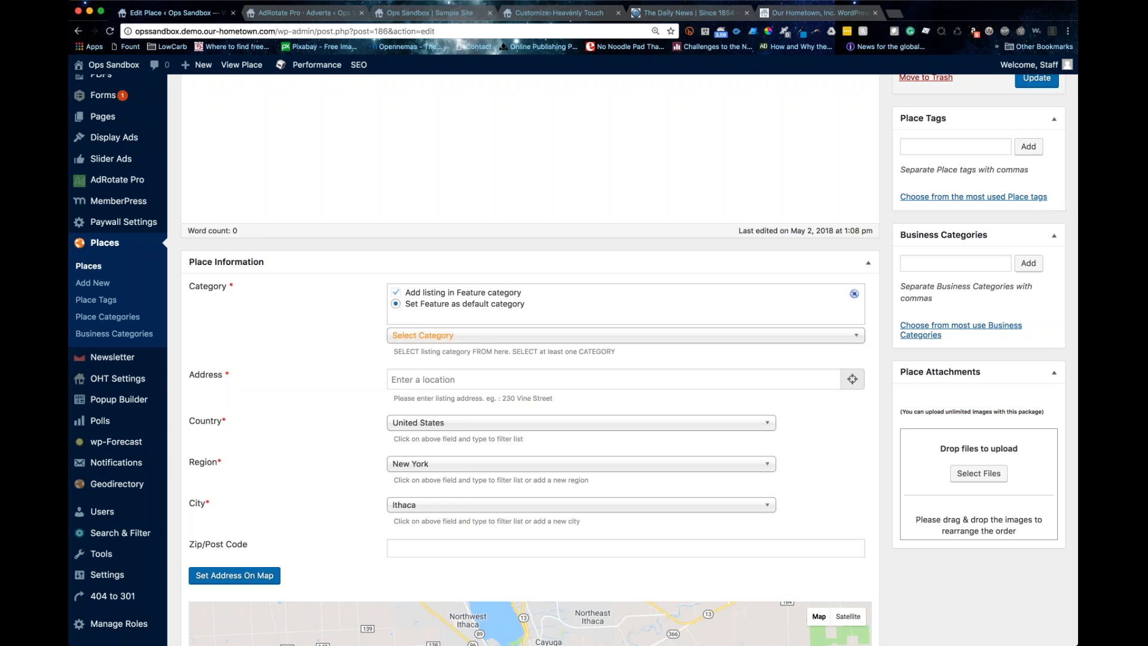
- Return to the list of places and open the Lacroix at The Rittenhouse entry in the Restaurants category for editing
{"action": "scroll", "coordinate": [607, 331], "scroll_direction": "up", "scroll_amount": 5}
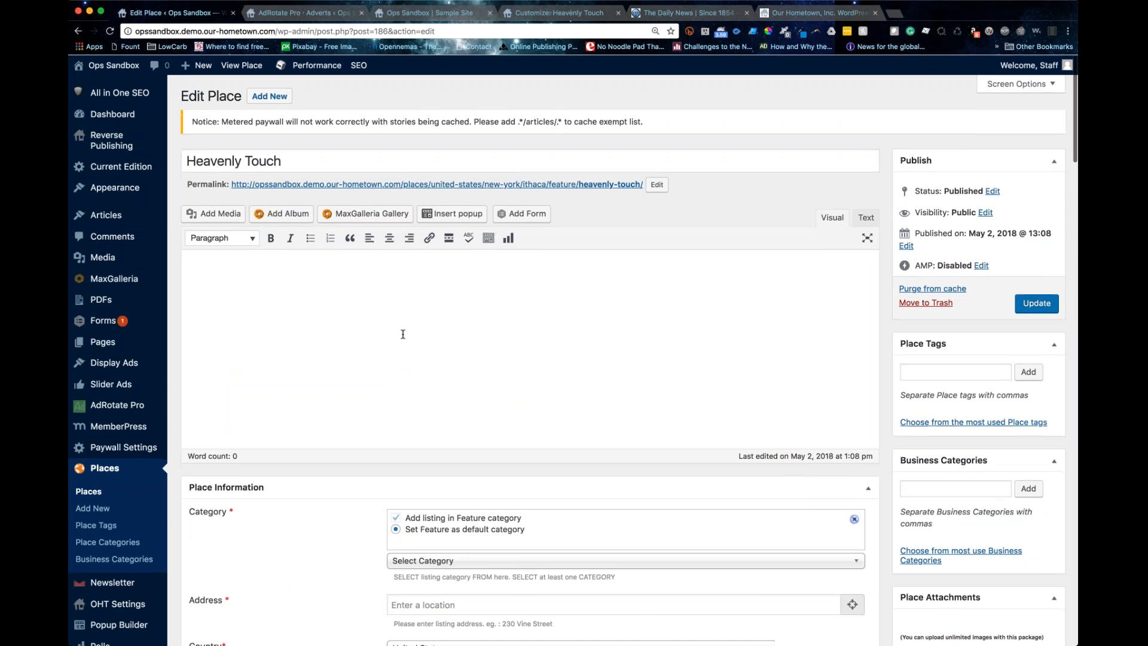
{"action": "left_click", "coordinate": [87, 489]}
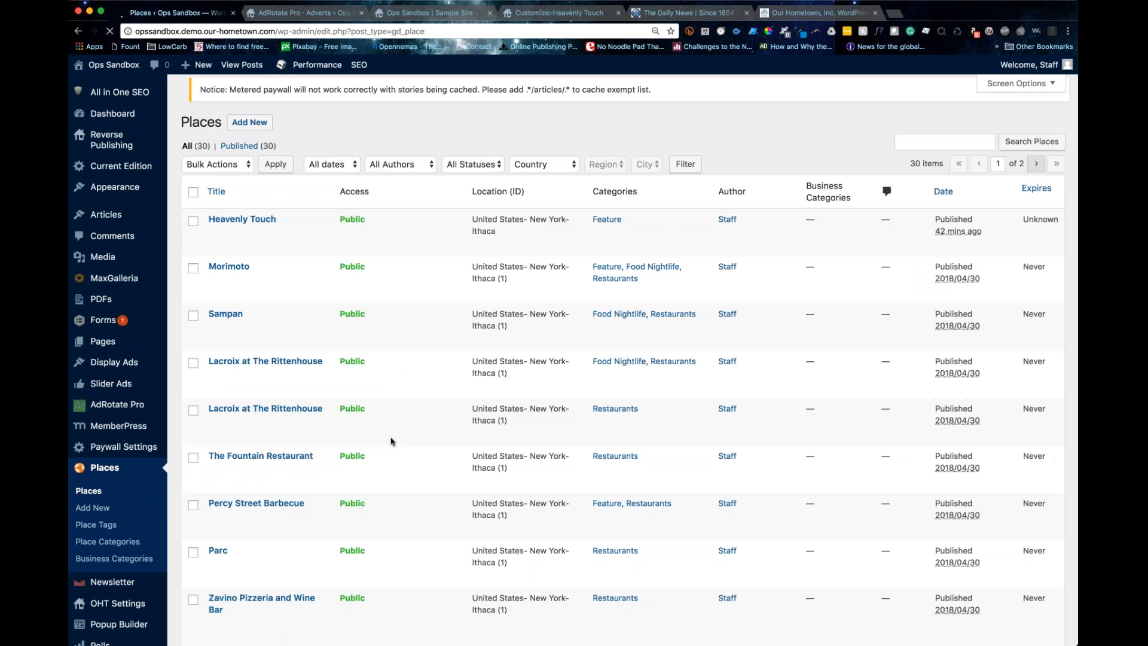
{"action": "scroll", "coordinate": [239, 464], "scroll_direction": "down", "scroll_amount": 1}
{"action": "left_click", "coordinate": [216, 421]}
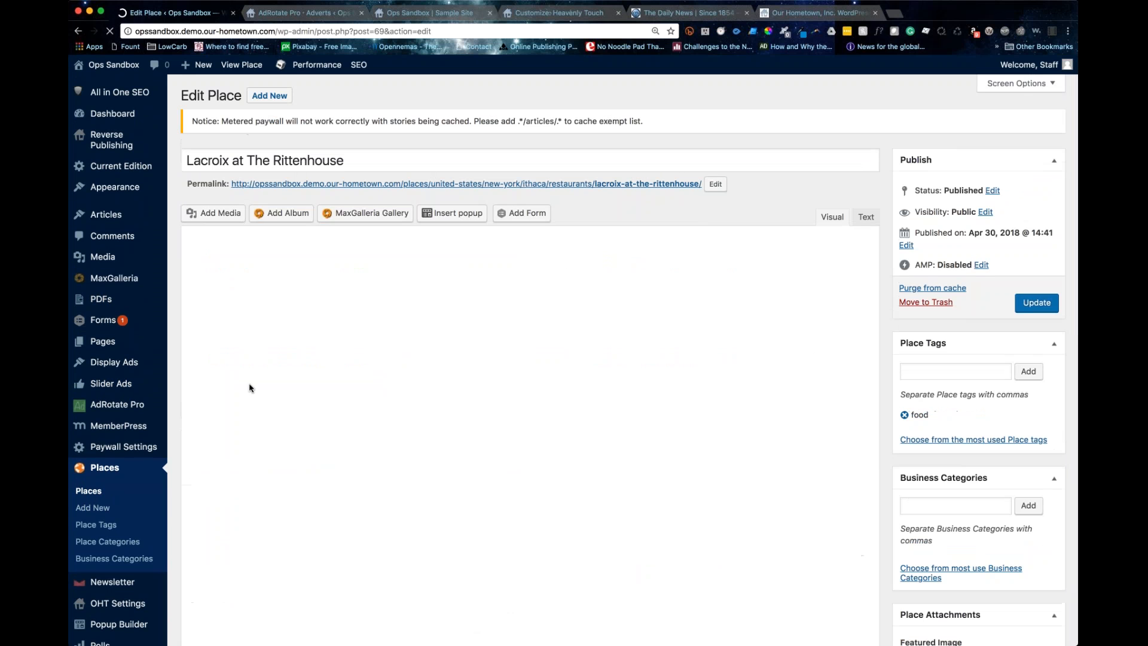
{"action": "left_click", "coordinate": [262, 325]}
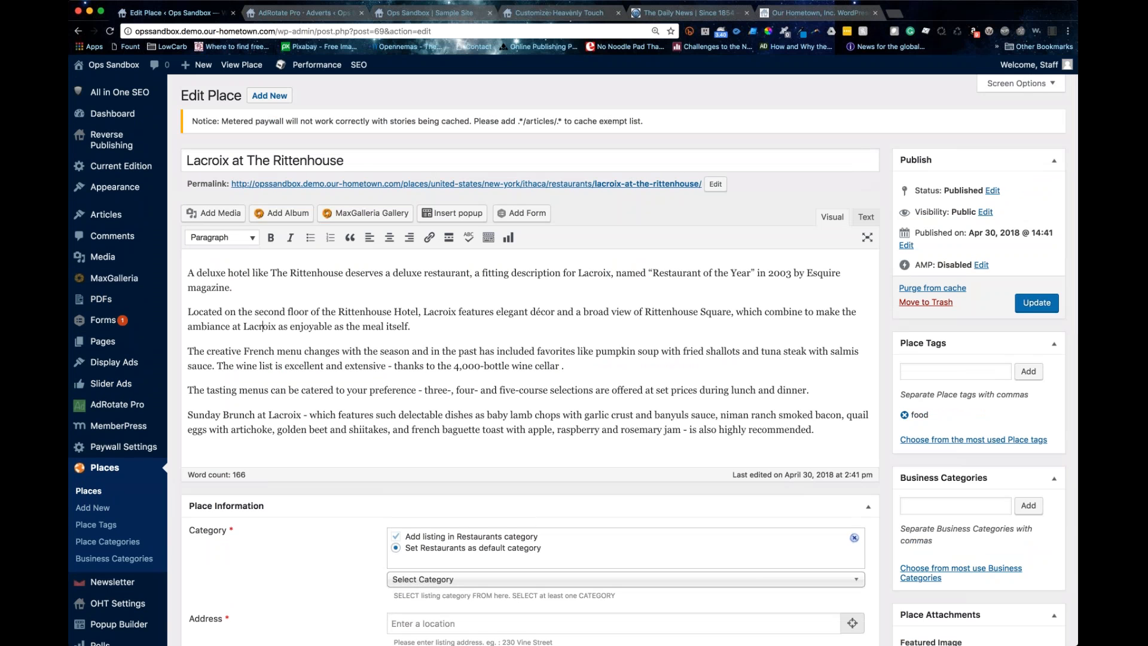
- Open the place's permalink in a new browser tab and look over its category and address fields in the editor
{"action": "right_click", "coordinate": [471, 186]}
{"action": "left_click", "coordinate": [487, 196]}
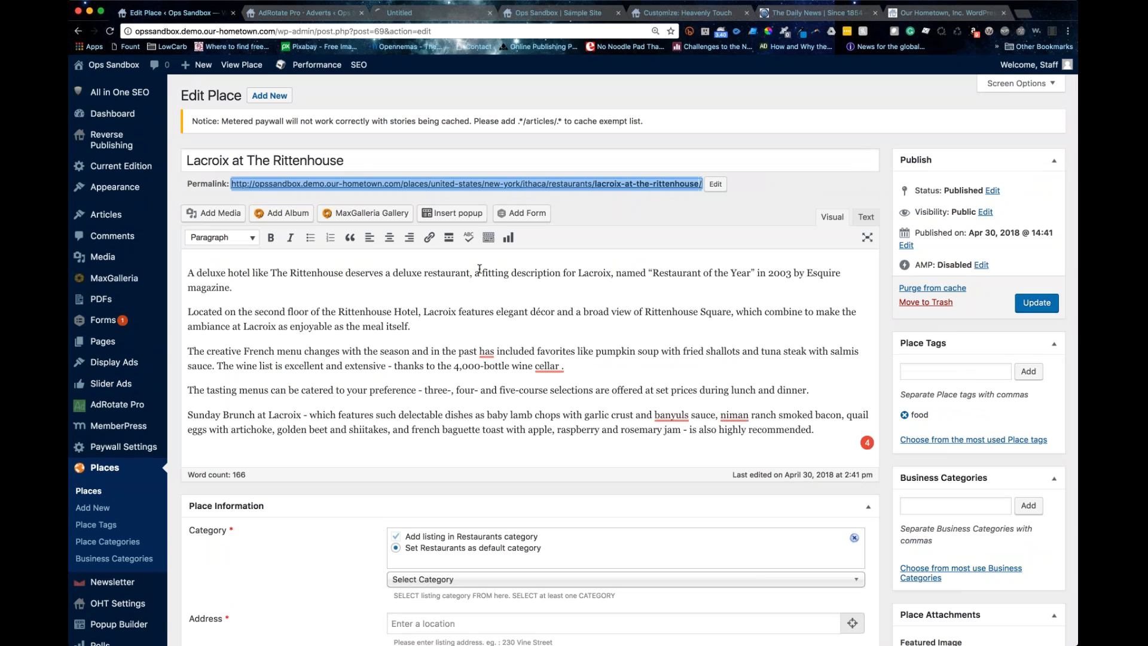
{"action": "scroll", "coordinate": [479, 269], "scroll_direction": "down", "scroll_amount": 5}
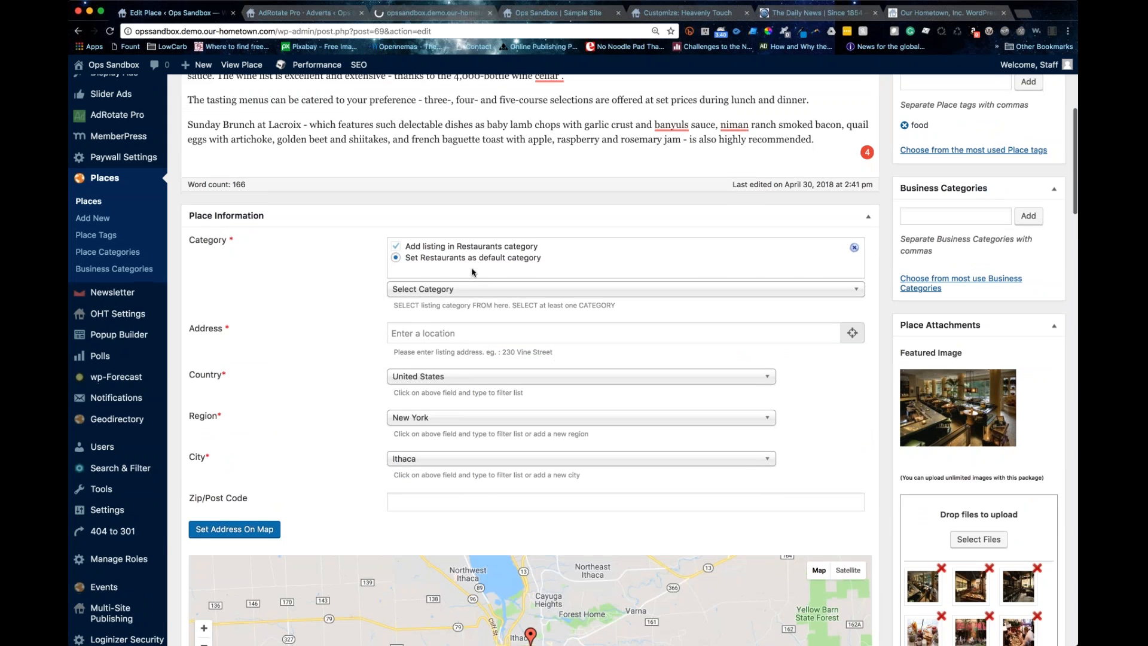
{"action": "scroll", "coordinate": [371, 317], "scroll_direction": "down", "scroll_amount": 1}
{"action": "left_click", "coordinate": [418, 297]}
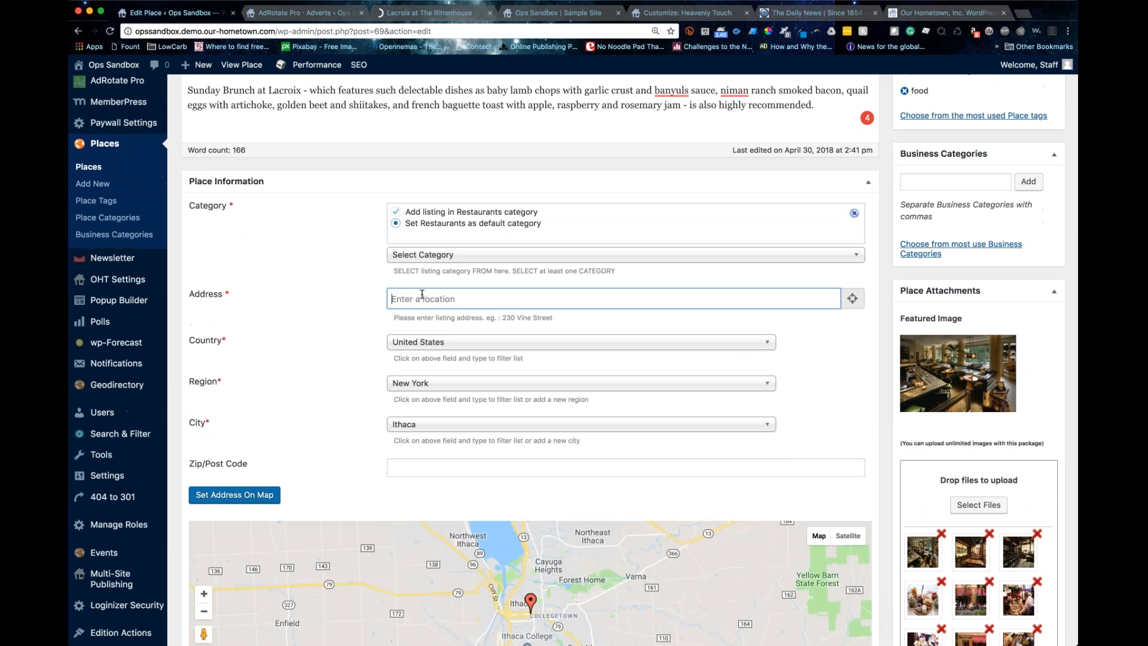
{"action": "scroll", "coordinate": [526, 359], "scroll_direction": "up", "scroll_amount": 4}
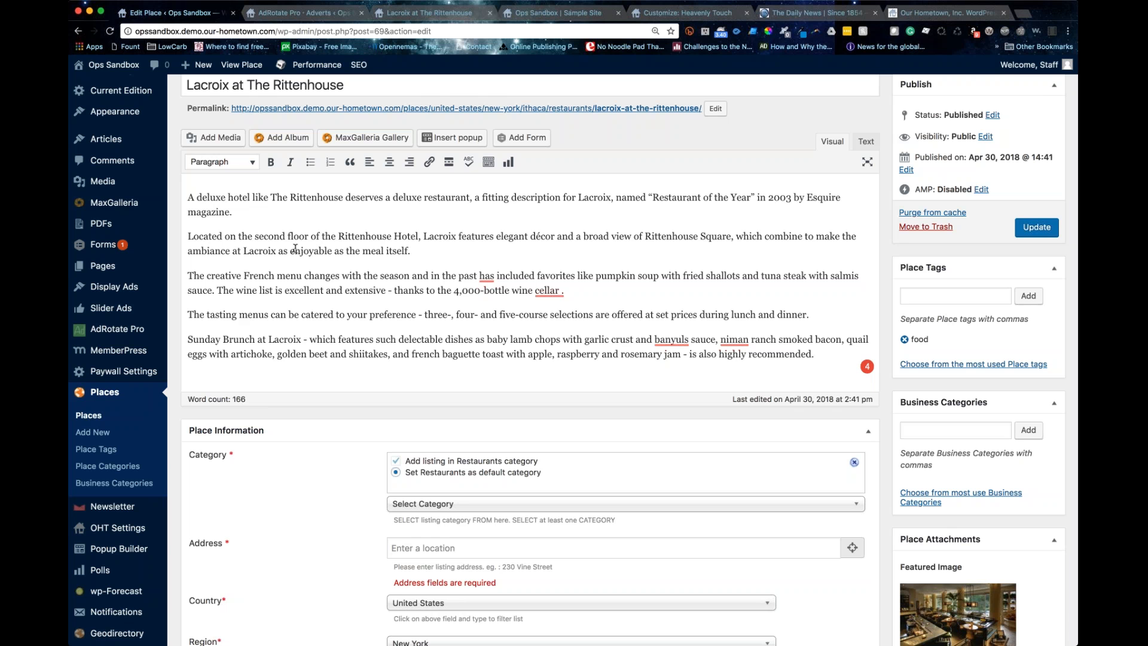
- Look through the list of places and go back to the Lacroix at The Rittenhouse edit page
{"action": "left_click", "coordinate": [110, 410]}
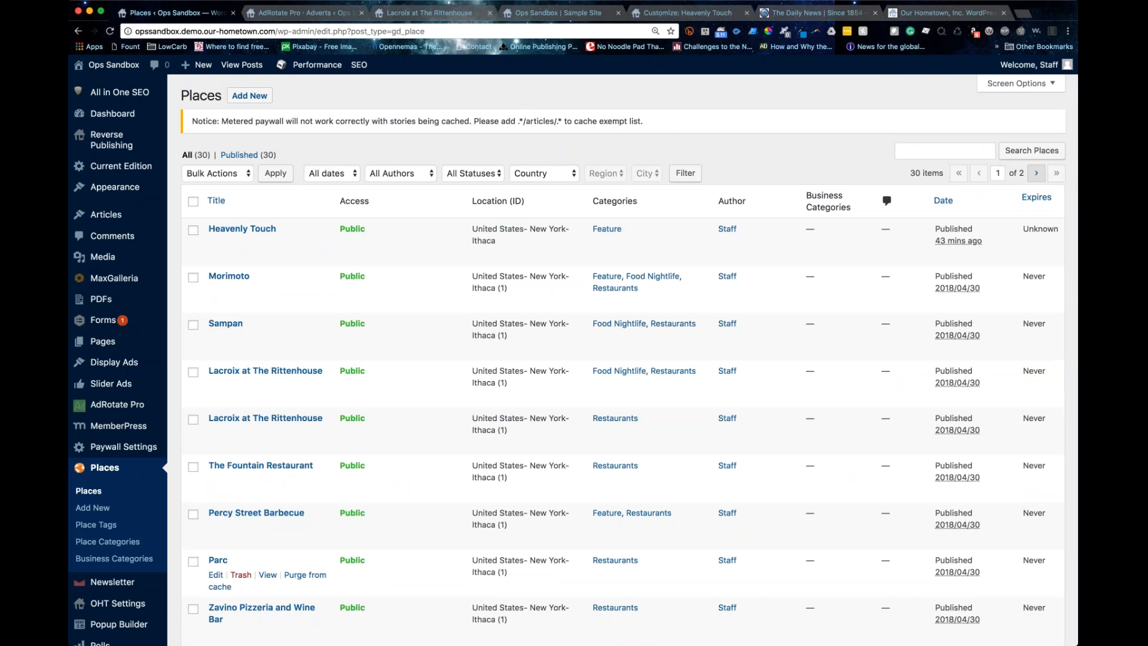
{"action": "scroll", "coordinate": [269, 568], "scroll_direction": "down", "scroll_amount": 4}
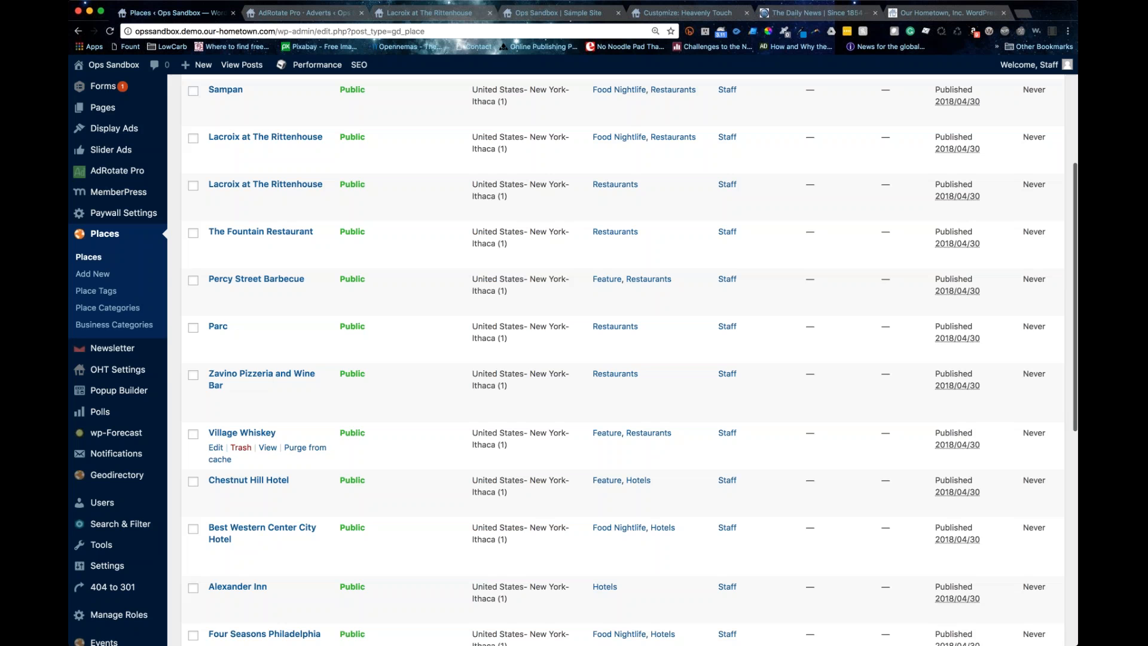
{"action": "scroll", "coordinate": [269, 556], "scroll_direction": "up", "scroll_amount": 4}
{"action": "left_click", "coordinate": [79, 31]}
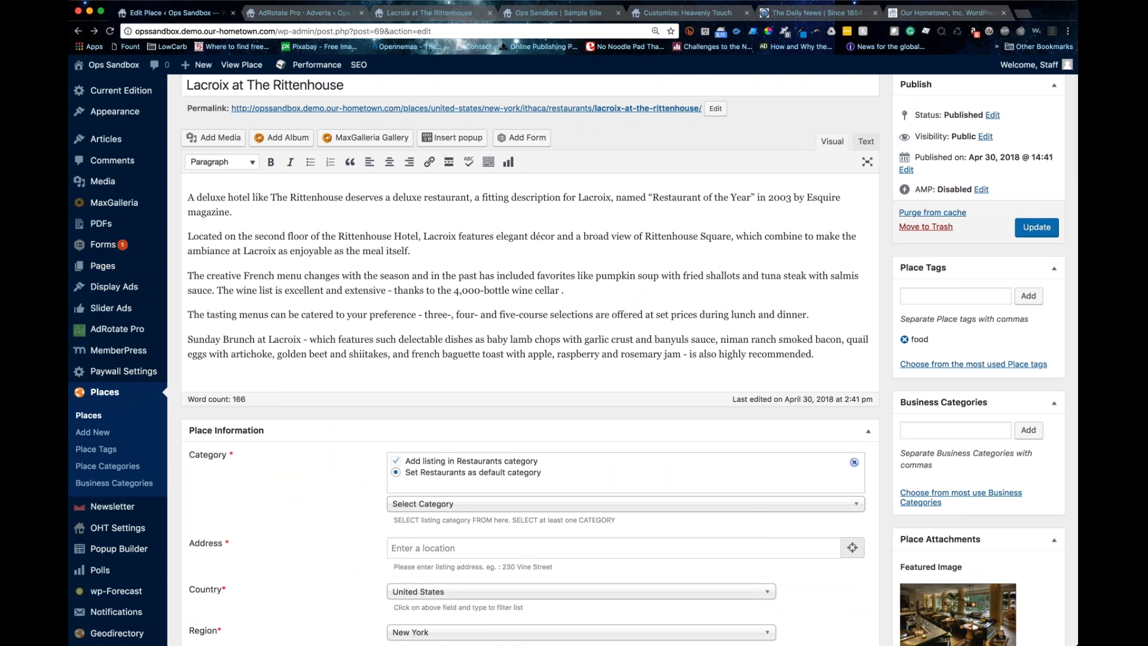
{"action": "mouse_move", "coordinate": [187, 286]}
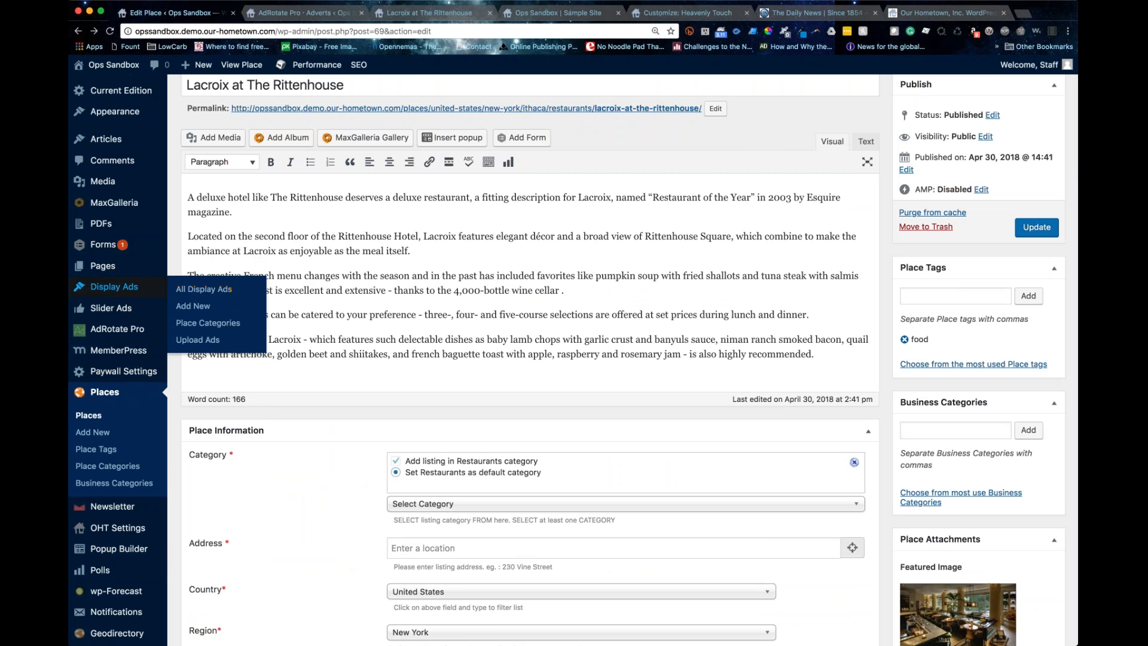
- Go from the newspaper's public home page to /marketplace and open the Heavenly Touch business profile
{"action": "left_click", "coordinate": [571, 17]}
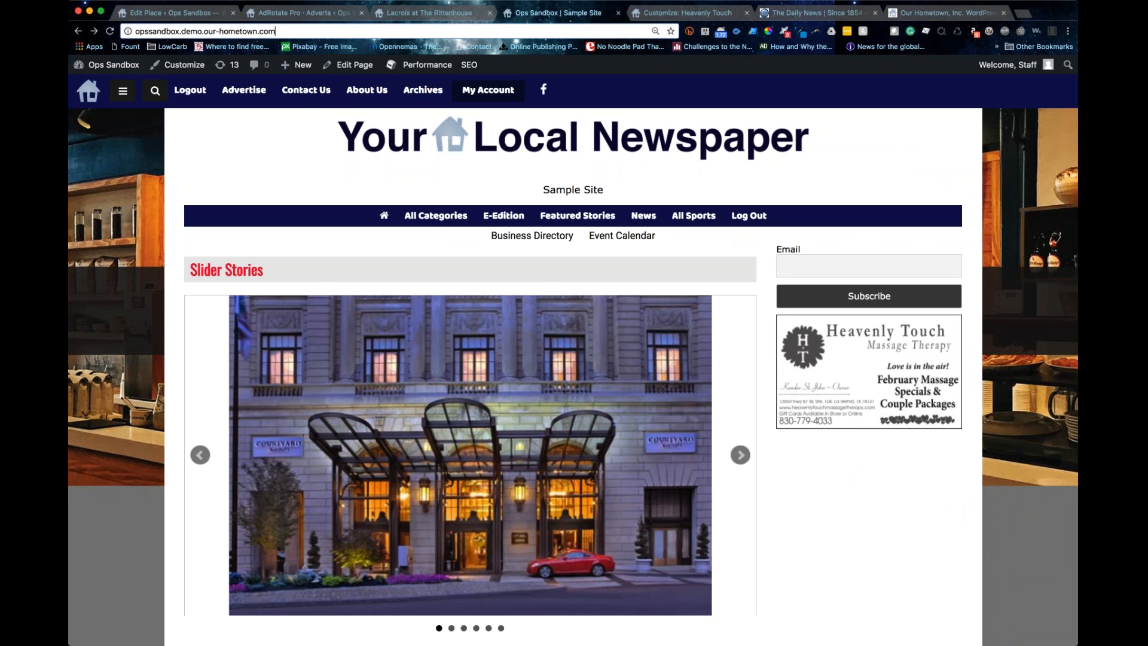
{"action": "type", "text": "/marketplace"}
{"action": "key", "text": "Return"}
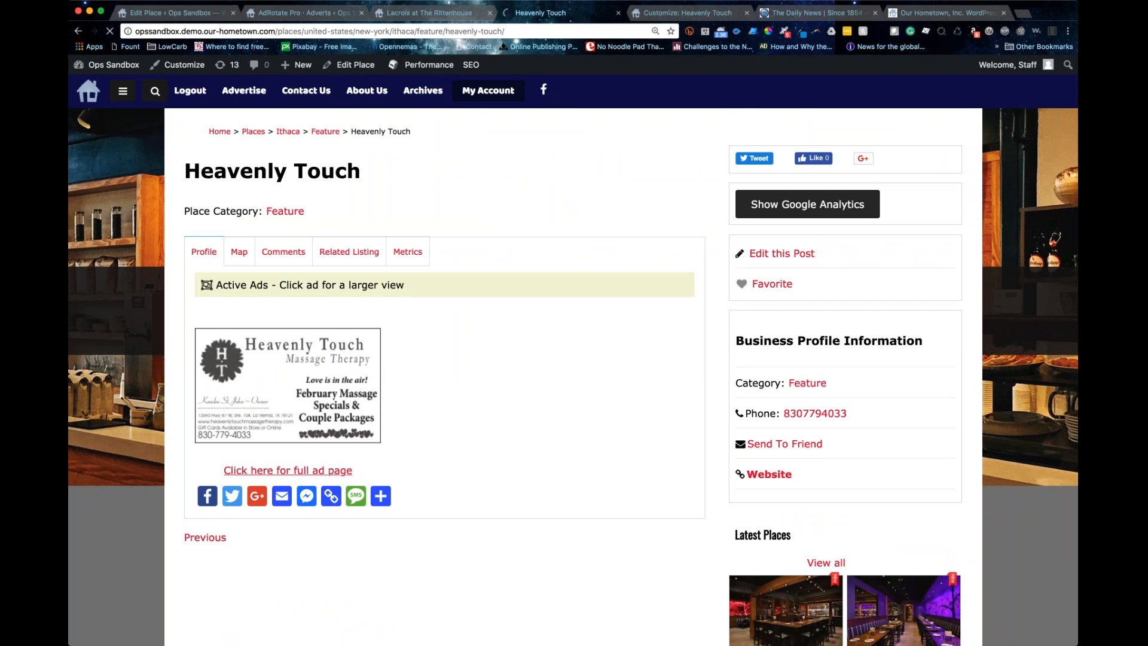
- Open the full ad page from the Heavenly Touch profile and examine the advertiser details and ad image
{"action": "left_click", "coordinate": [330, 468]}
{"action": "scroll", "coordinate": [325, 472], "scroll_direction": "down", "scroll_amount": 5}
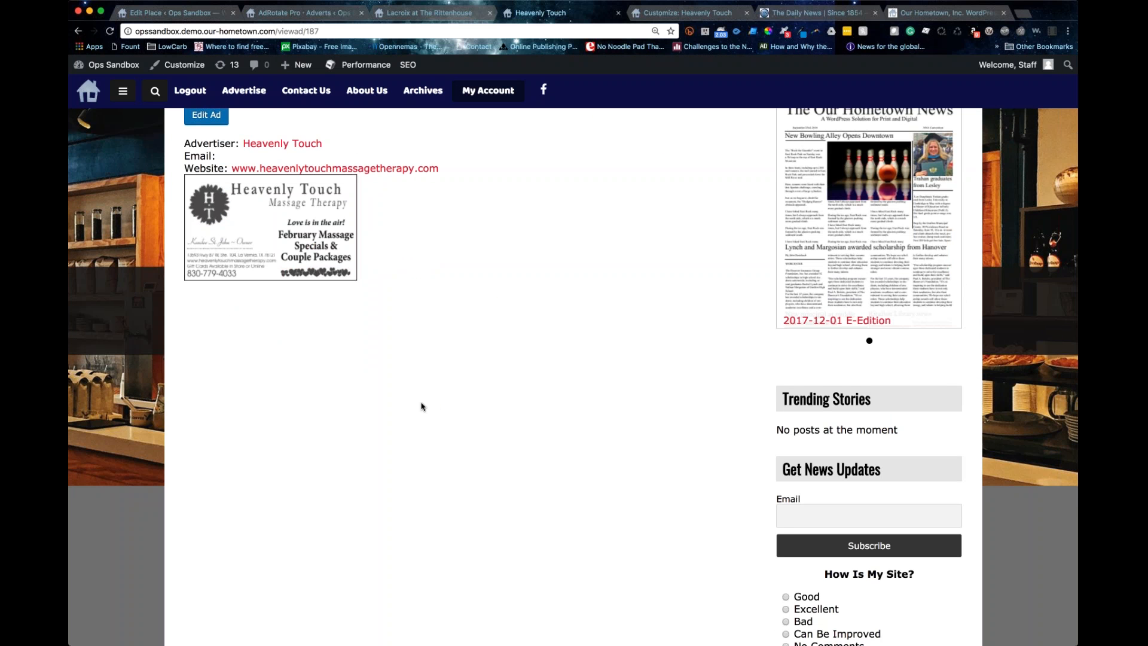
{"action": "scroll", "coordinate": [412, 402], "scroll_direction": "up", "scroll_amount": 1}
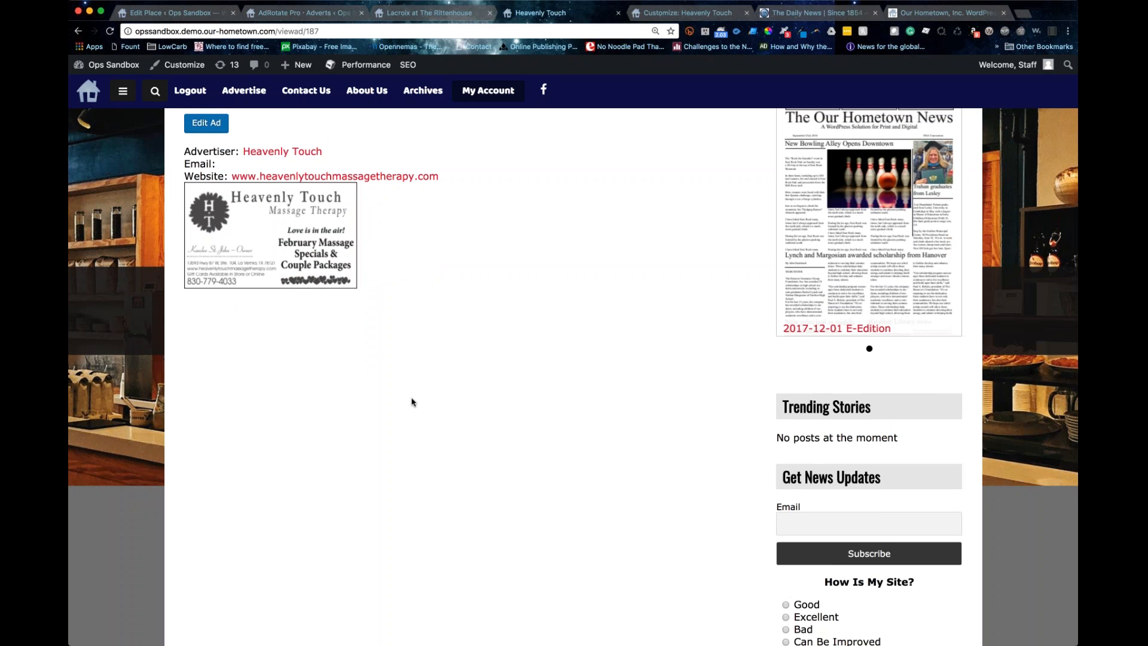
{"action": "scroll", "coordinate": [412, 402], "scroll_direction": "up", "scroll_amount": 5}
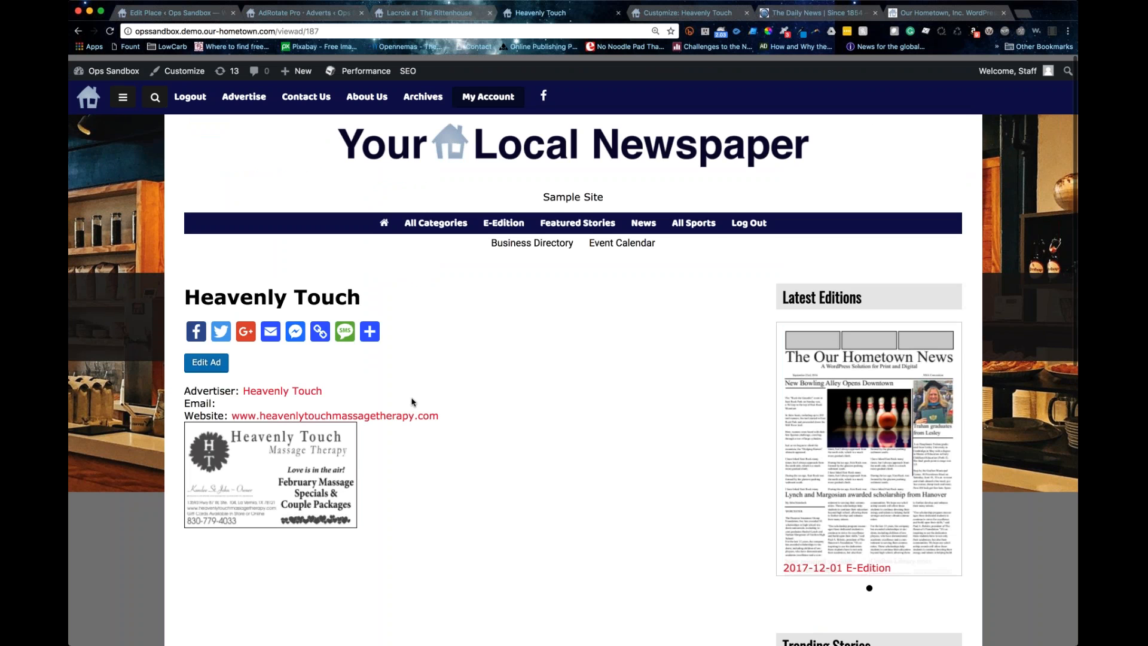
{"action": "scroll", "coordinate": [411, 402], "scroll_direction": "down", "scroll_amount": 1}
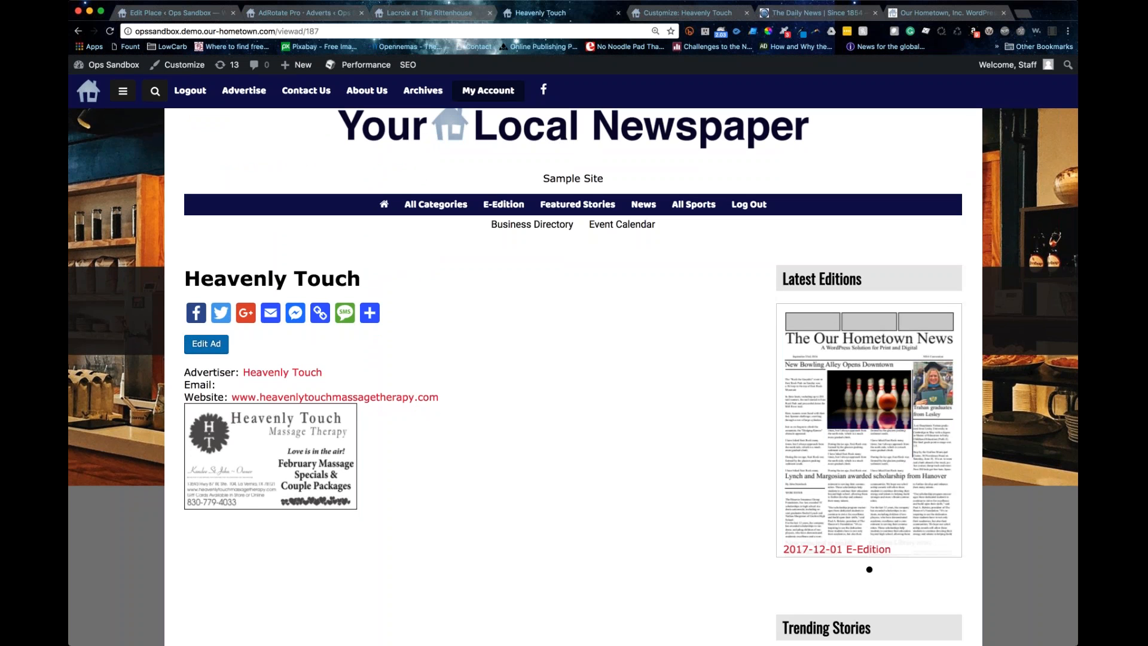
- View the Heavenly Touch ad image on its own and return to the full ad page
{"action": "left_click", "coordinate": [77, 32]}
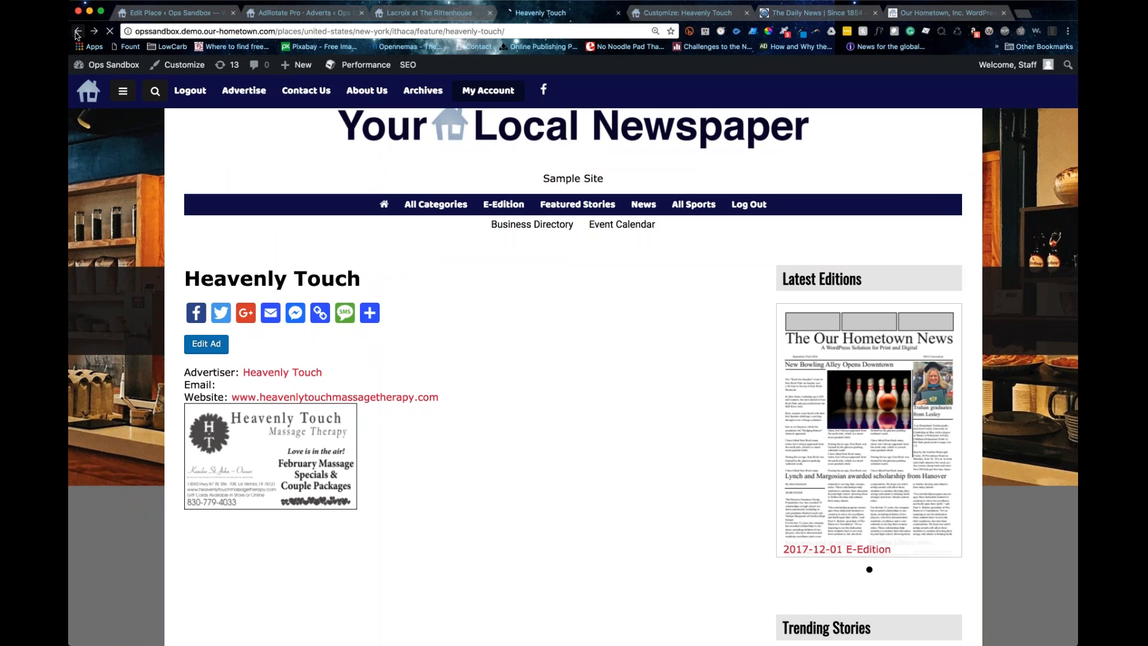
{"action": "left_click", "coordinate": [317, 367]}
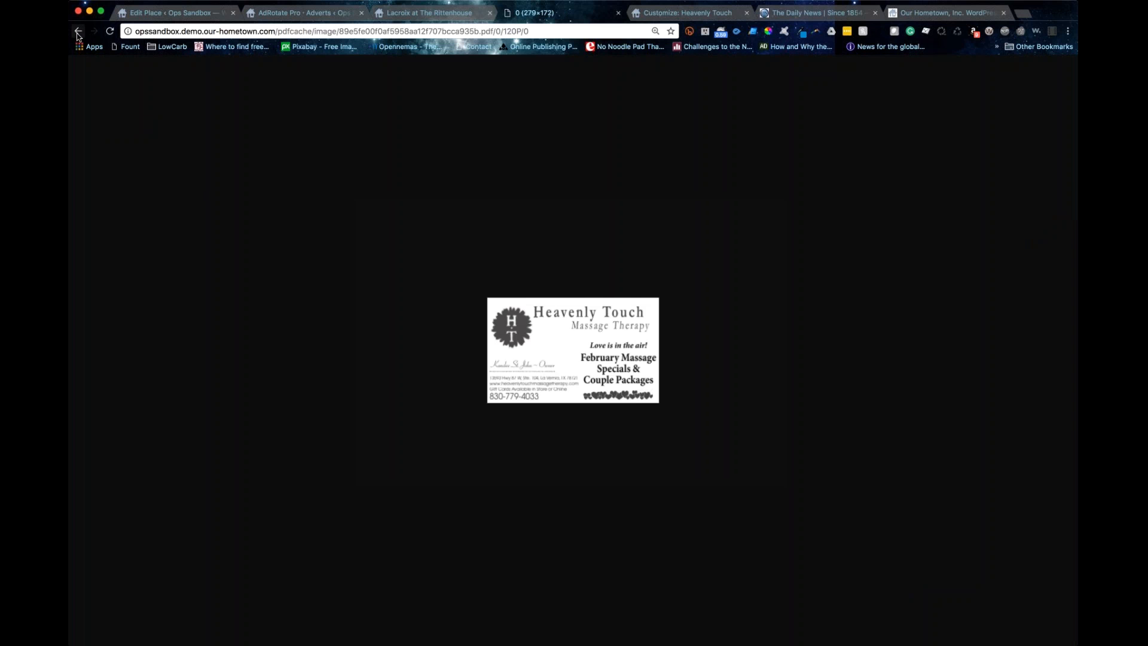
{"action": "left_click", "coordinate": [77, 34]}
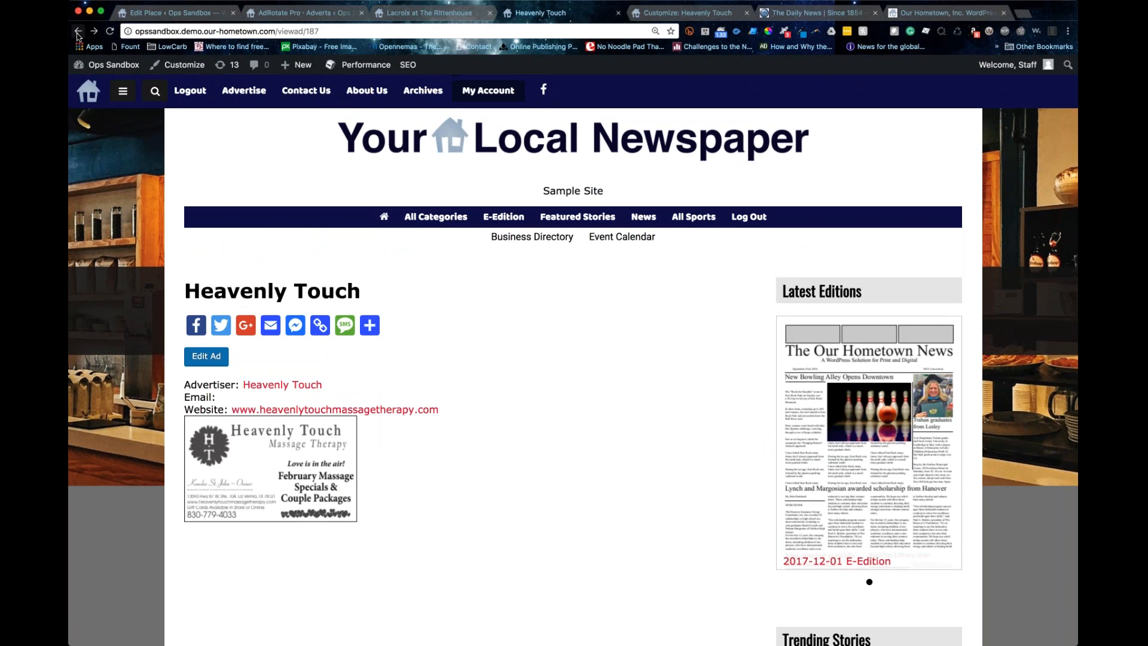
{"action": "scroll", "coordinate": [326, 378], "scroll_direction": "down", "scroll_amount": 1}
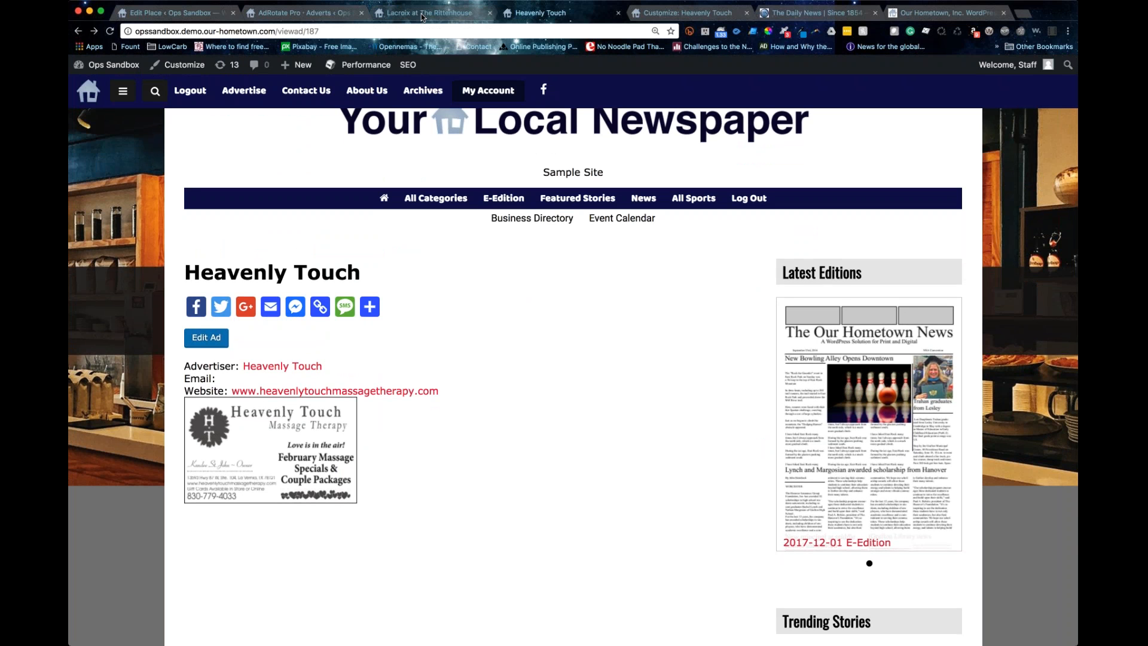
- Switch to the public Lacroix at The Rittenhouse listing and highlight its breadcrumb trail
{"action": "left_click", "coordinate": [422, 14]}
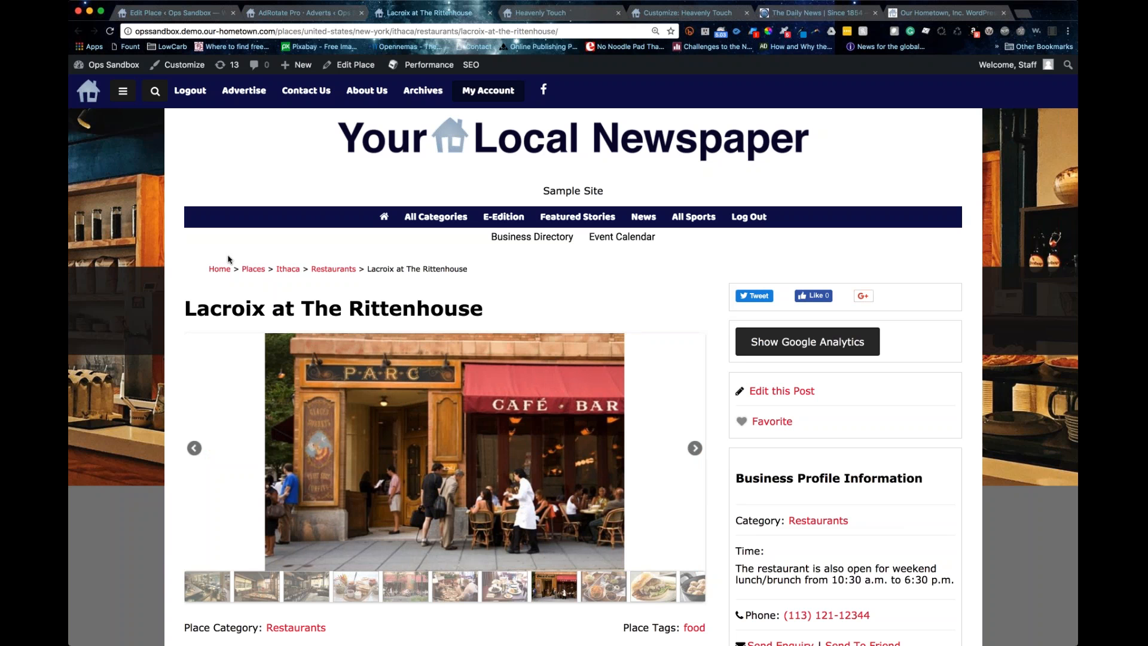
{"action": "mouse_move", "coordinate": [198, 274]}
{"action": "left_mouse_down"}
{"action": "mouse_move", "coordinate": [479, 272]}
{"action": "mouse_move", "coordinate": [141, 269]}
{"action": "mouse_move", "coordinate": [193, 271]}
{"action": "left_mouse_up"}
{"action": "left_click", "coordinate": [488, 274]}
{"action": "left_click", "coordinate": [193, 273]}
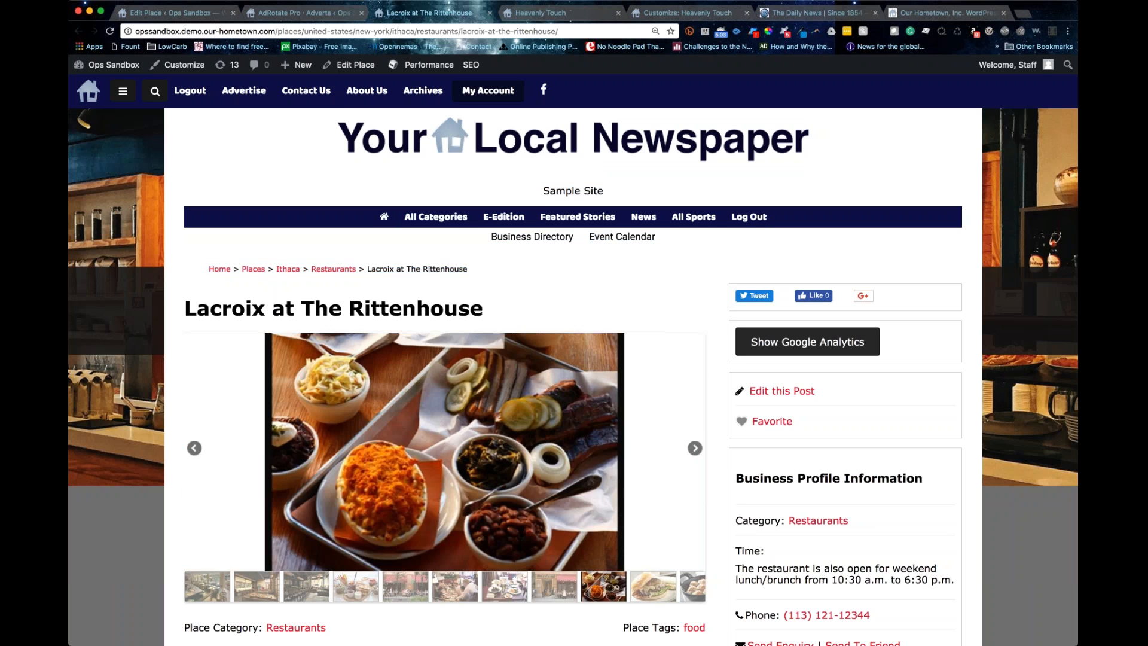
- Examine the listing's photo gallery, profile description, business profile information and latest places
{"action": "scroll", "coordinate": [445, 383], "scroll_direction": "down", "scroll_amount": 1}
{"action": "scroll", "coordinate": [445, 383], "scroll_direction": "down", "scroll_amount": 4}
{"action": "scroll", "coordinate": [444, 383], "scroll_direction": "down", "scroll_amount": 3}
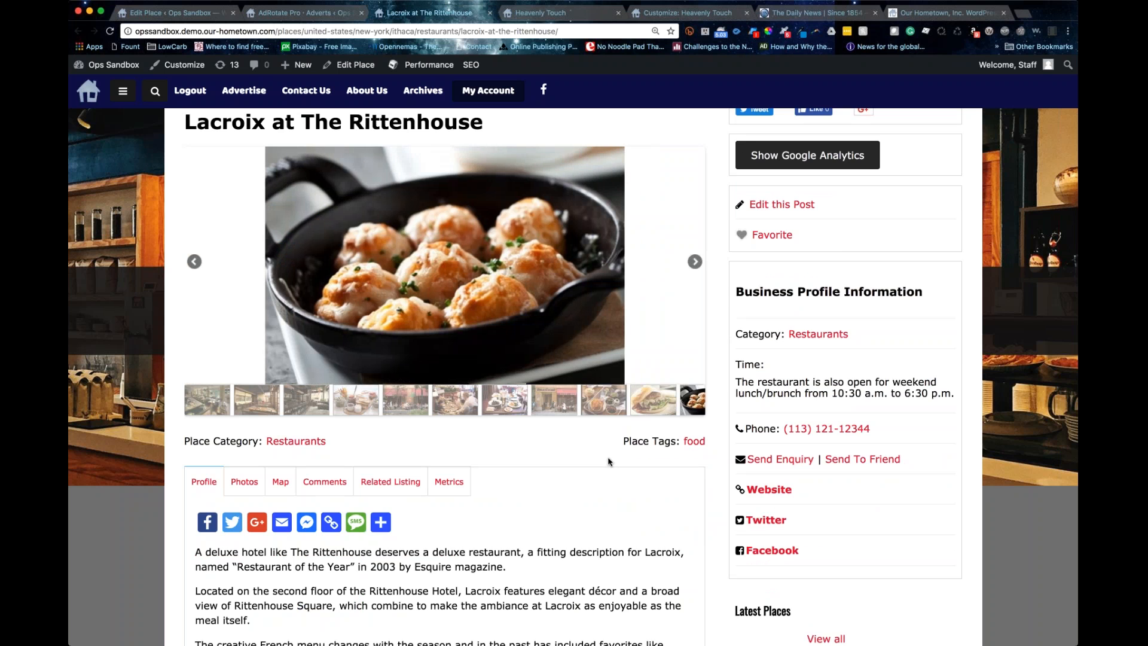
{"action": "scroll", "coordinate": [608, 461], "scroll_direction": "down", "scroll_amount": 8}
{"action": "scroll", "coordinate": [608, 462], "scroll_direction": "up", "scroll_amount": 5}
{"action": "mouse_move", "coordinate": [381, 330]}
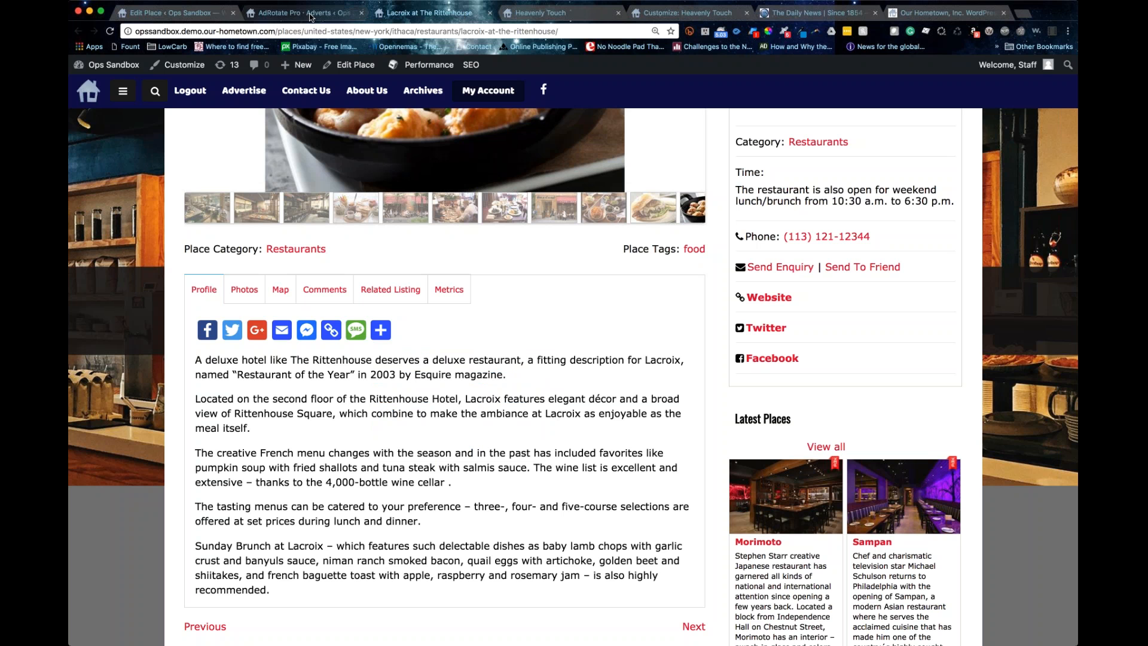
{"action": "scroll", "coordinate": [266, 275], "scroll_direction": "up", "scroll_amount": 5}
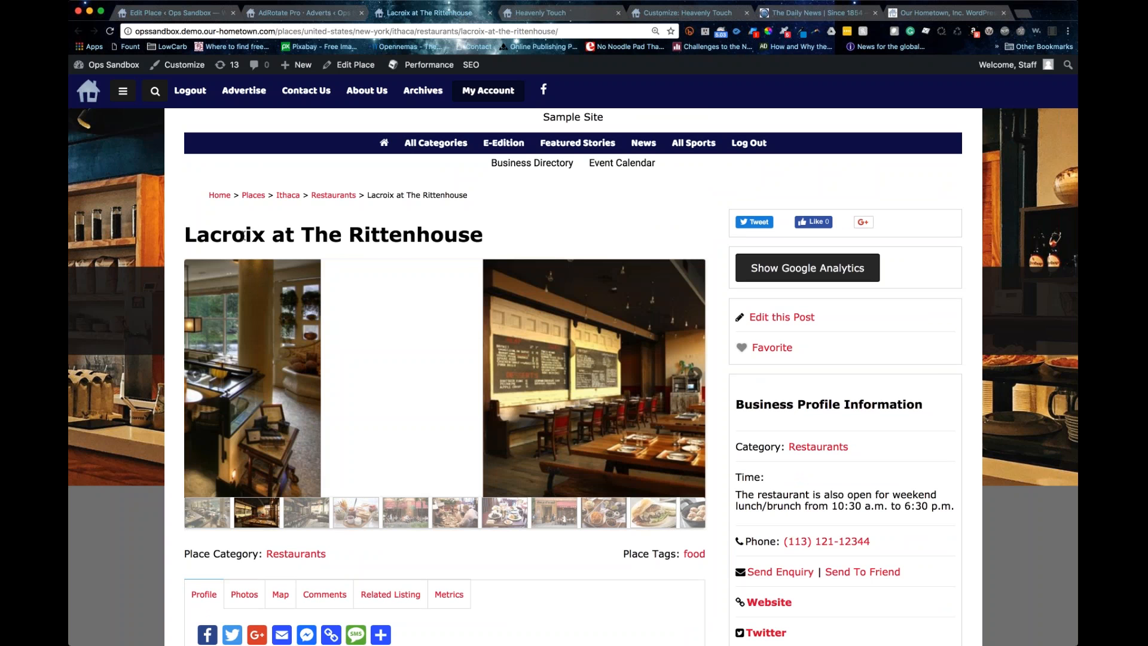
- Highlight the title heading of the Lacroix at The Rittenhouse listing and clear the selection
{"action": "left_click_drag", "start_coordinate": [186, 234], "coordinate": [482, 232]}
{"action": "scroll", "coordinate": [186, 234], "scroll_direction": "up", "scroll_amount": 1}
{"action": "scroll", "coordinate": [185, 234], "scroll_direction": "down", "scroll_amount": 1}
{"action": "left_click", "coordinate": [185, 232]}
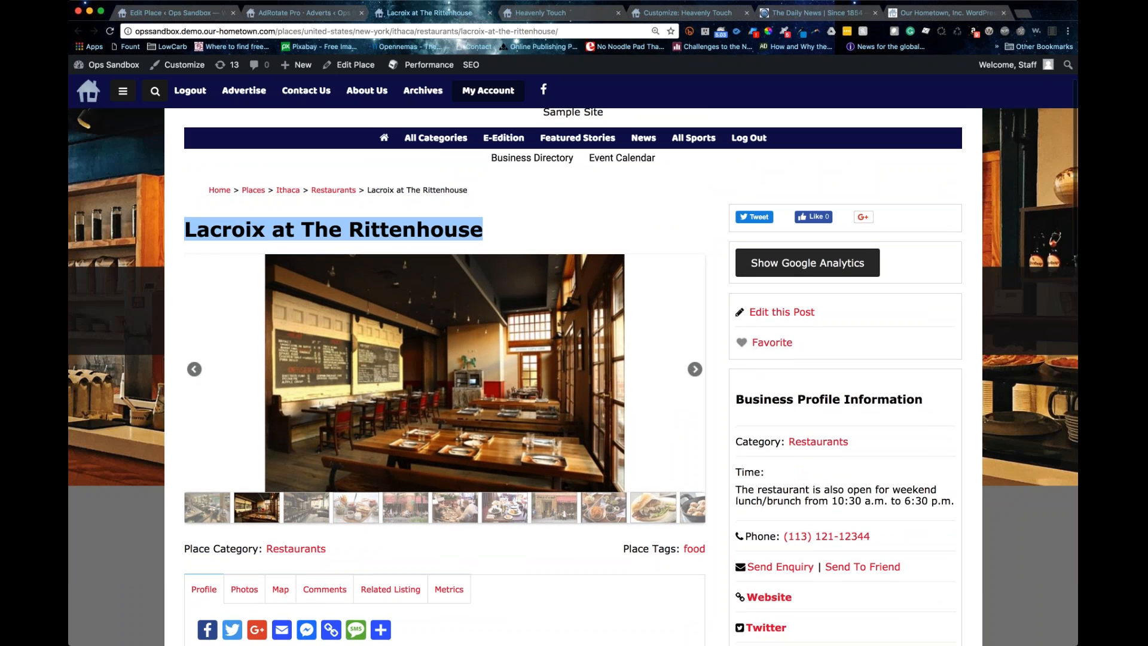
{"action": "left_click", "coordinate": [485, 233]}
{"action": "scroll", "coordinate": [463, 229], "scroll_direction": "down", "scroll_amount": 1}
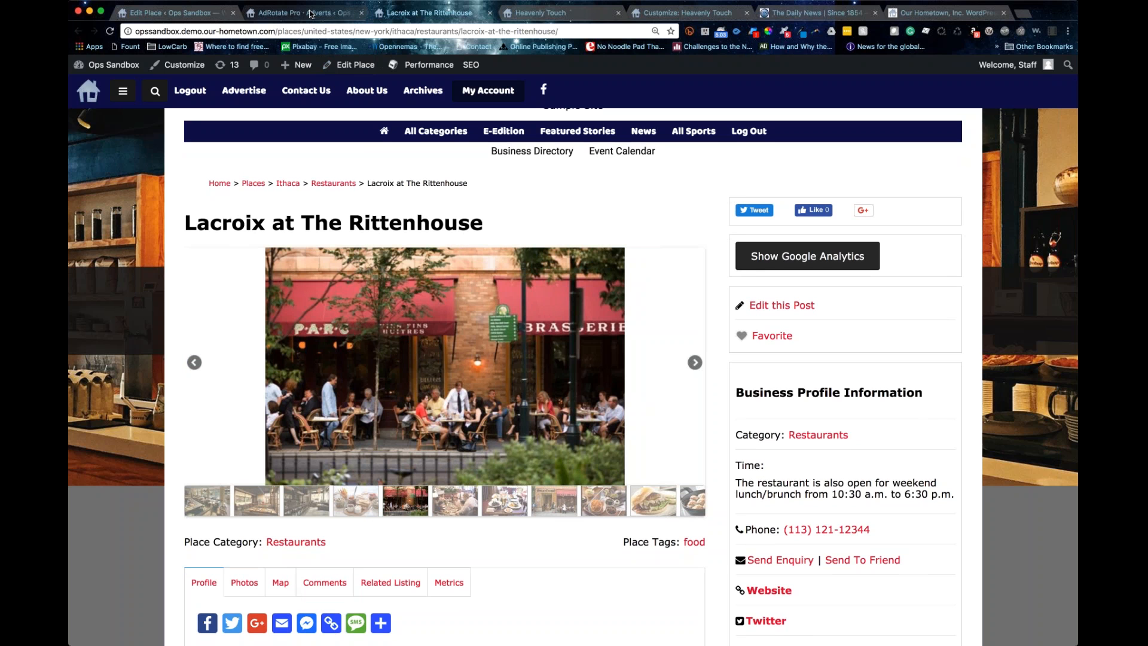
- Return to the Lacroix at The Rittenhouse edit page and enter a street address in its place information
{"action": "left_click", "coordinate": [163, 13]}
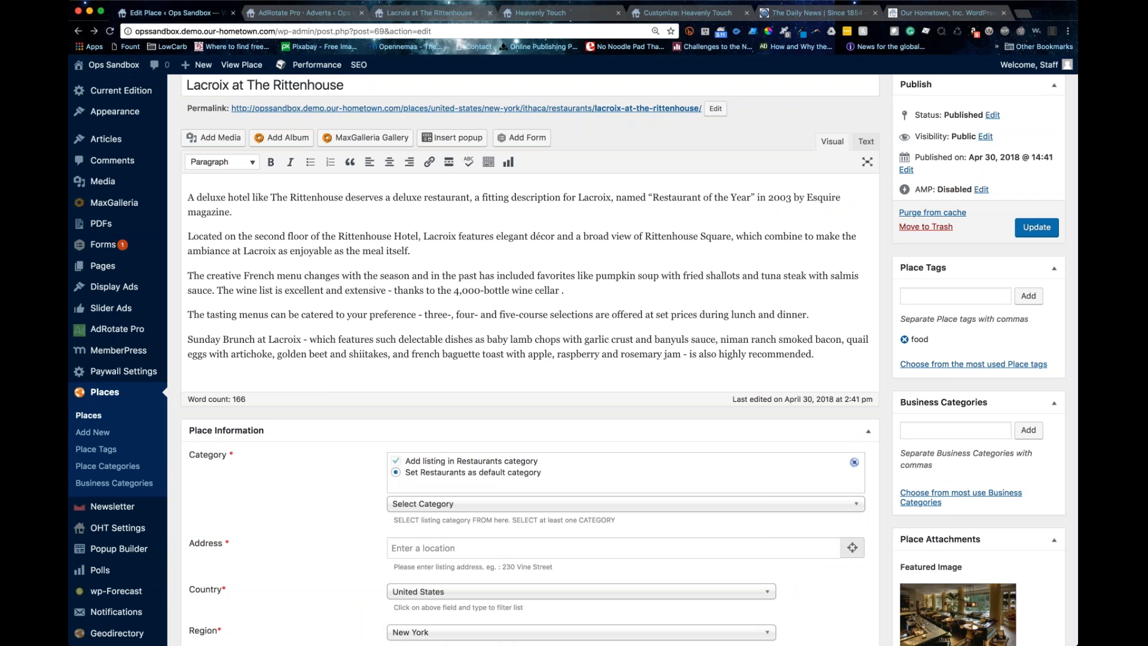
{"action": "scroll", "coordinate": [273, 199], "scroll_direction": "down", "scroll_amount": 4}
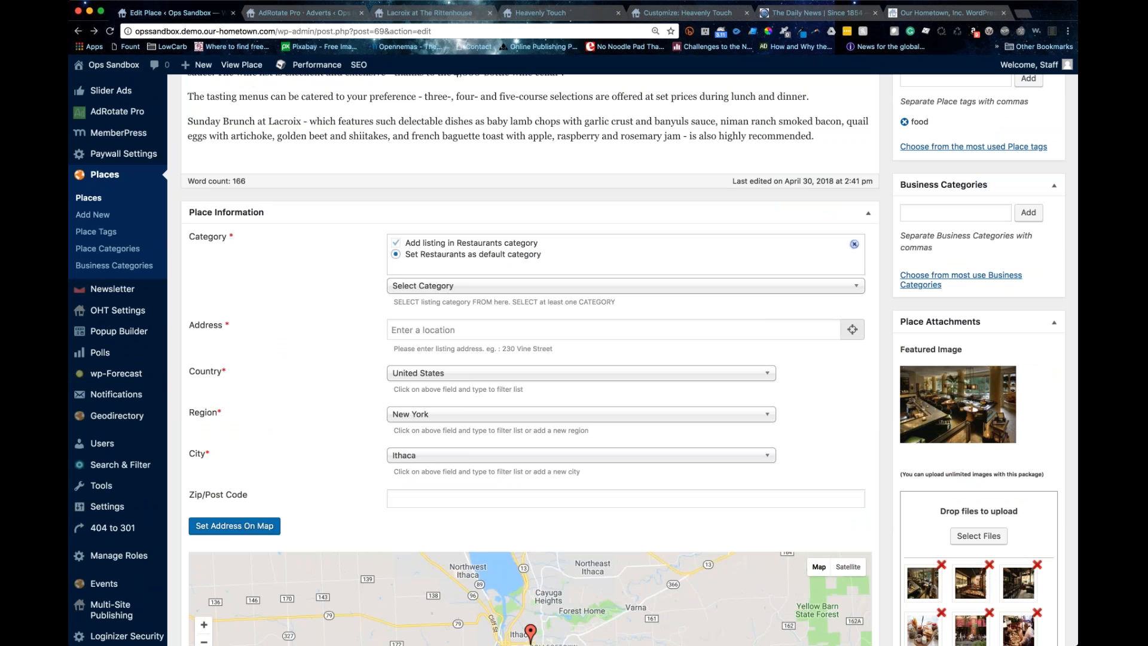
{"action": "scroll", "coordinate": [508, 278], "scroll_direction": "down", "scroll_amount": 1}
{"action": "left_click", "coordinate": [508, 278]}
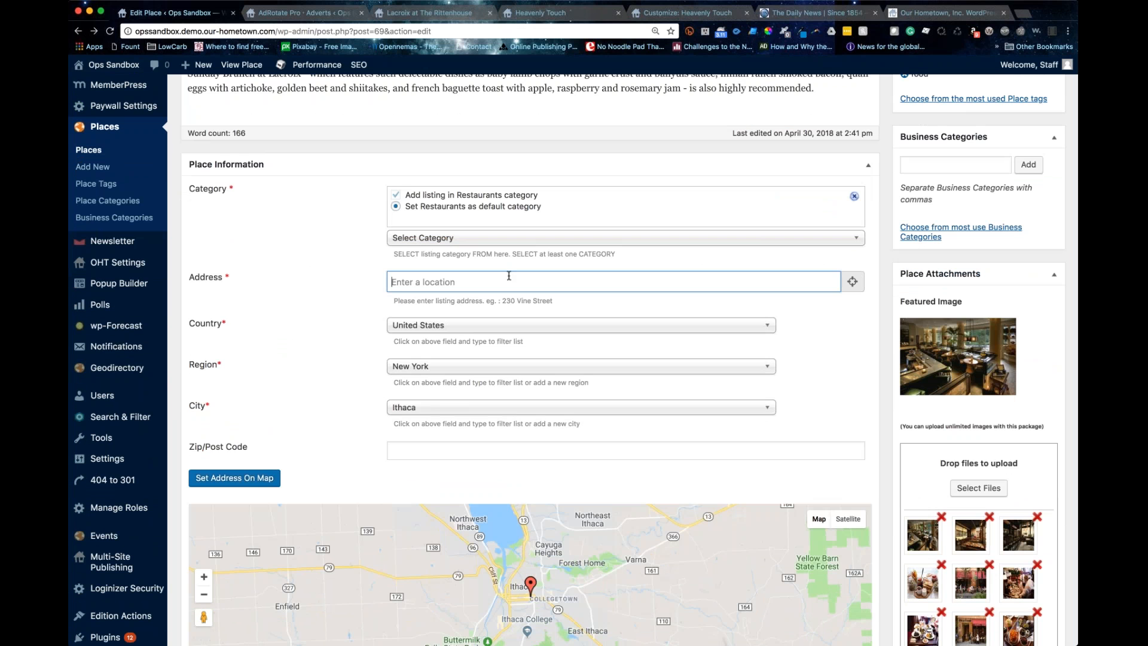
{"action": "scroll", "coordinate": [316, 364], "scroll_direction": "down", "scroll_amount": 1}
{"action": "scroll", "coordinate": [316, 364], "scroll_direction": "down", "scroll_amount": 3}
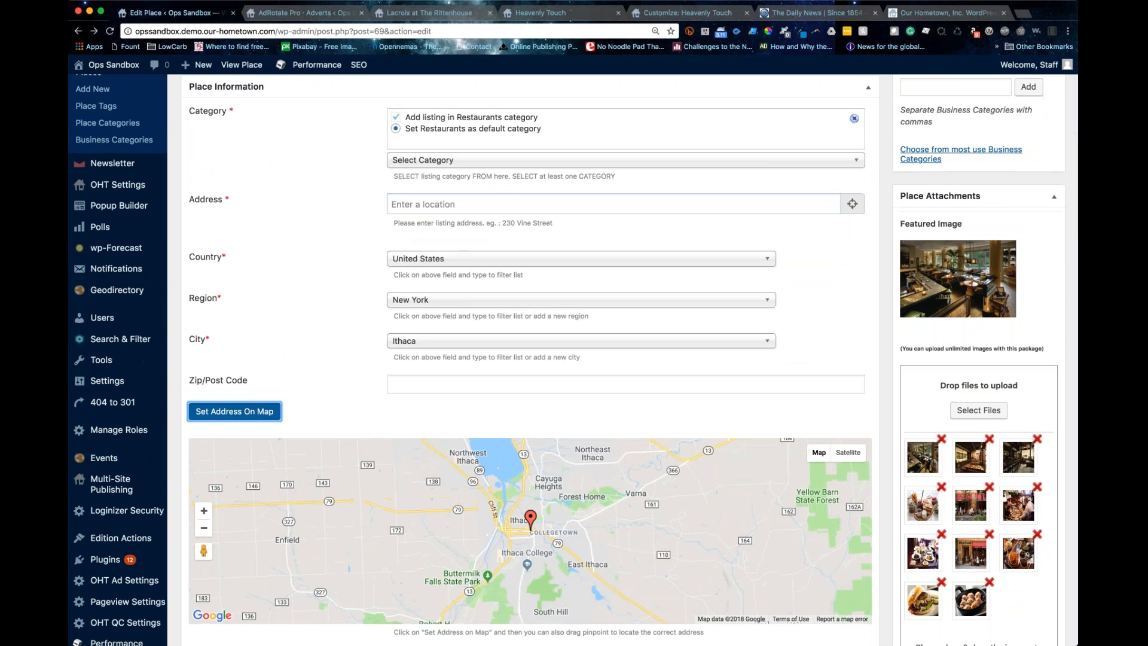
{"action": "left_click", "coordinate": [455, 204]}
{"action": "type", "text": "123"}
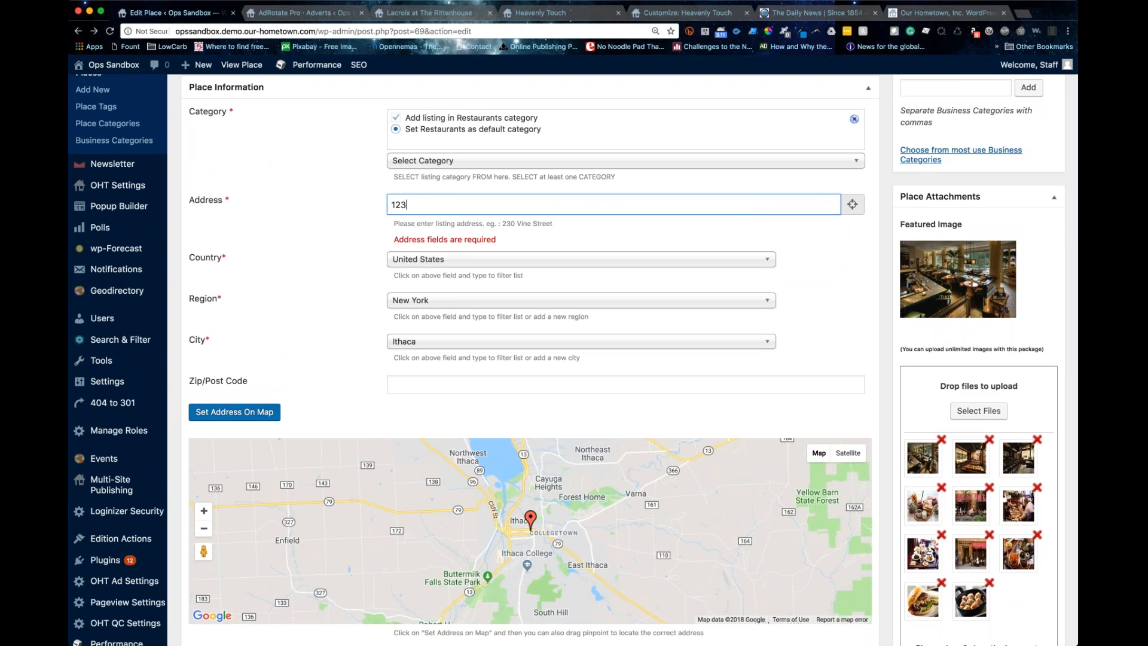
{"action": "type", "text": " maintst"}
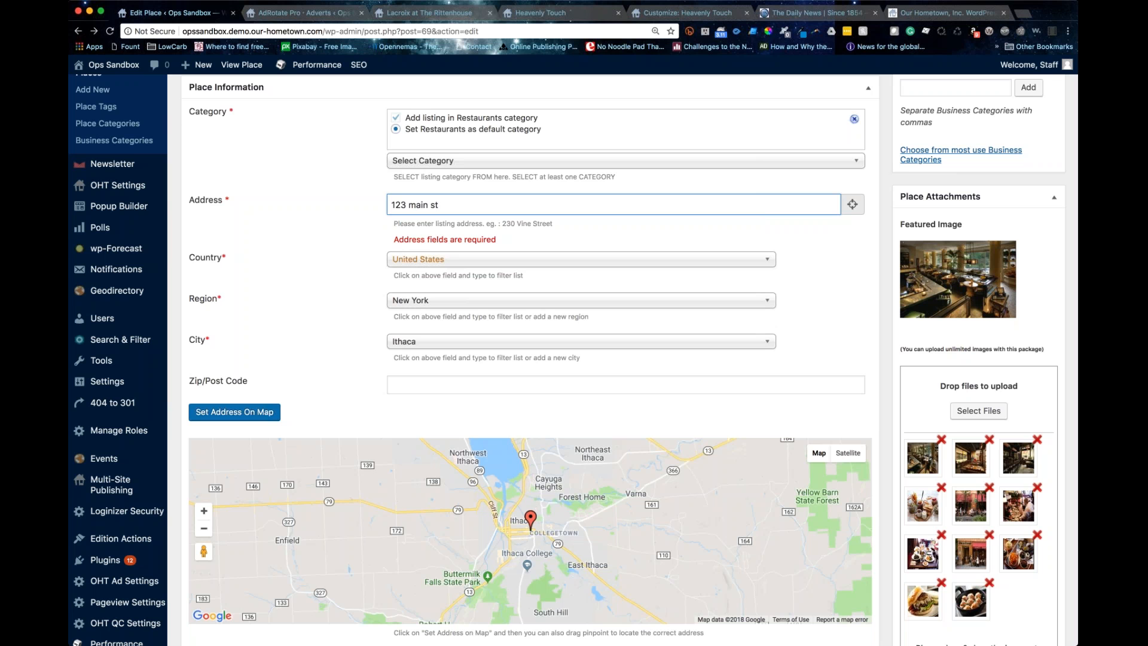
- Set the entered street address on the listing's map and check the place's coordinates
{"action": "left_click", "coordinate": [235, 410]}
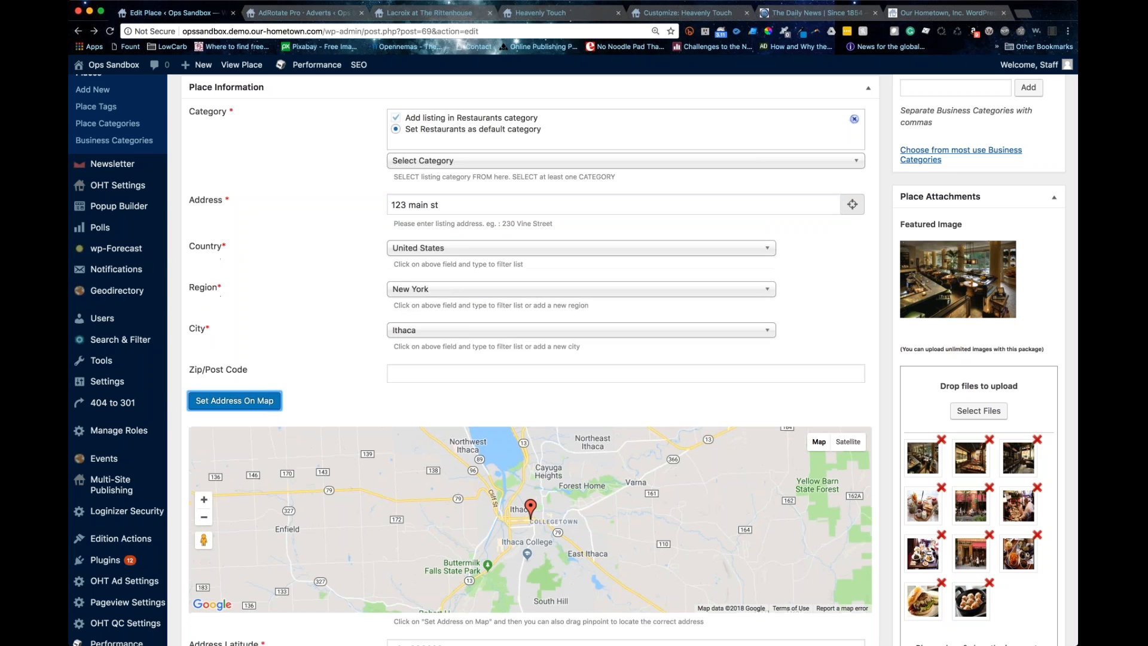
{"action": "left_click", "coordinate": [250, 402]}
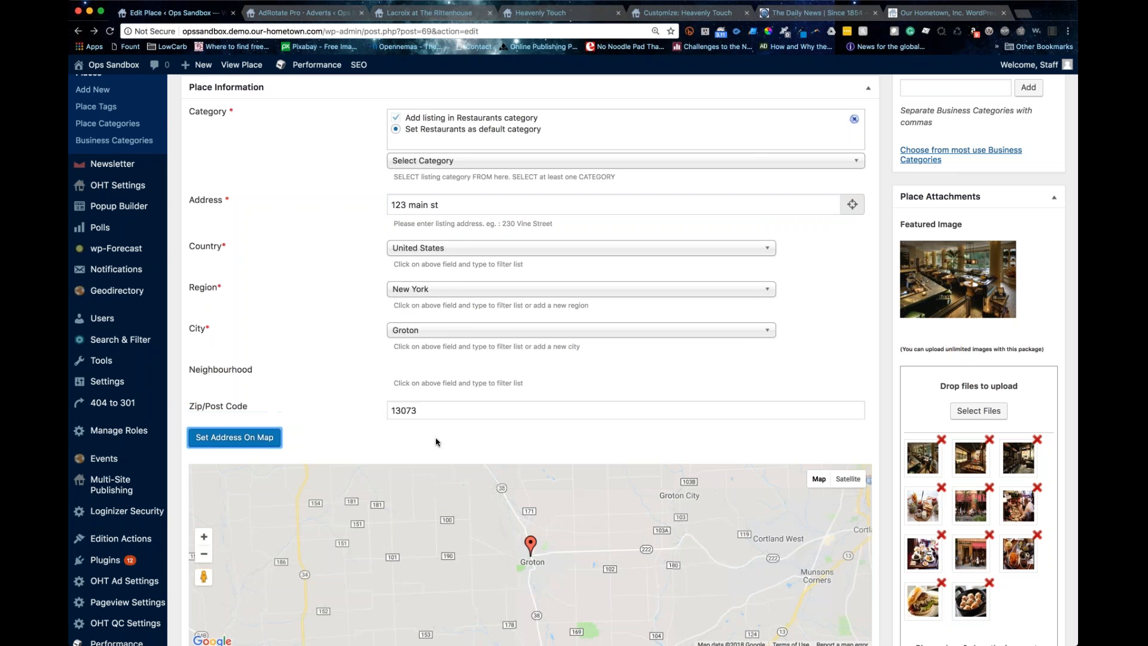
{"action": "scroll", "coordinate": [374, 393], "scroll_direction": "down", "scroll_amount": 5}
{"action": "scroll", "coordinate": [366, 388], "scroll_direction": "down", "scroll_amount": 1}
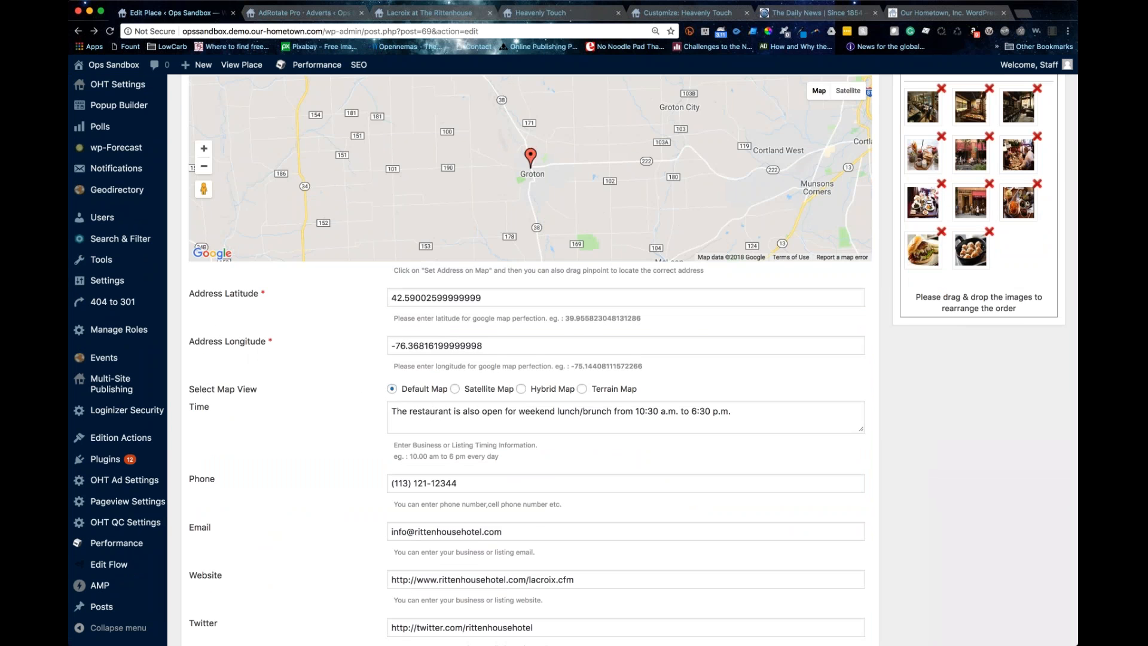
- Examine the listing's map view, contact, social media, video, special offers and business description fields
{"action": "scroll", "coordinate": [255, 350], "scroll_direction": "down", "scroll_amount": 3}
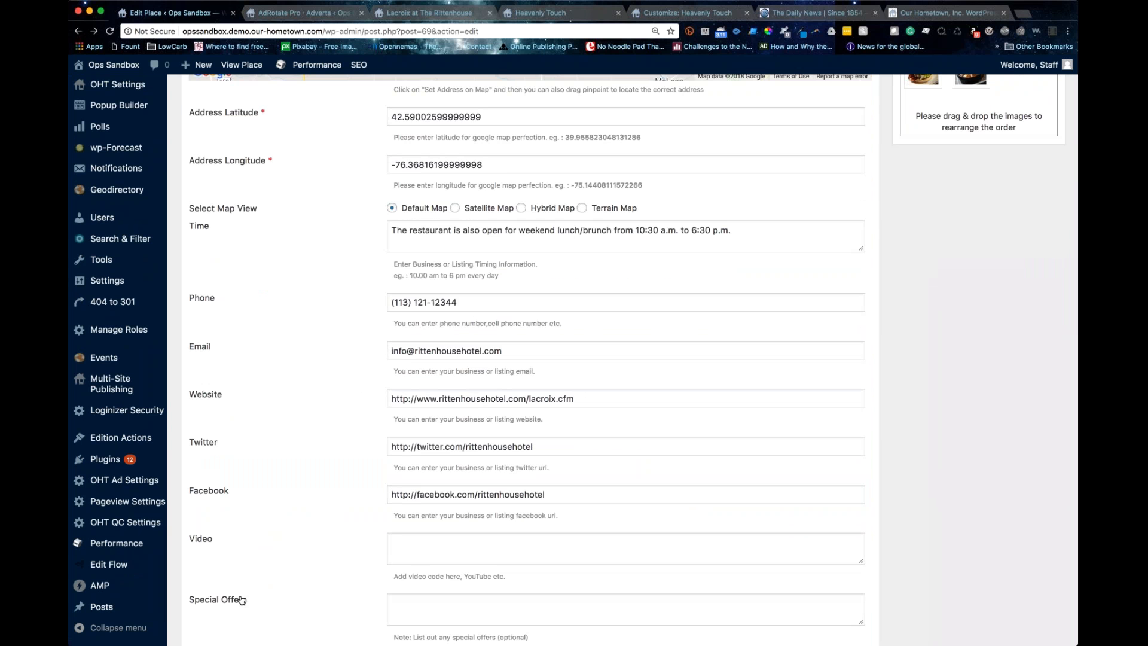
{"action": "scroll", "coordinate": [315, 525], "scroll_direction": "down", "scroll_amount": 4}
{"action": "scroll", "coordinate": [573, 358], "scroll_direction": "down", "scroll_amount": 3}
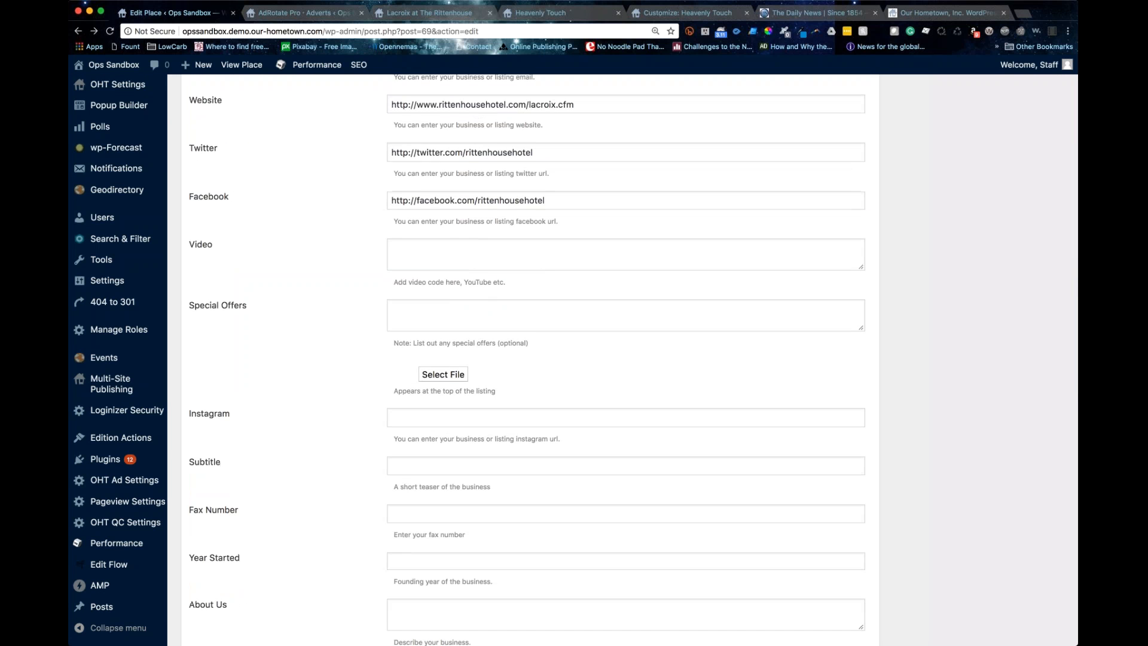
{"action": "scroll", "coordinate": [259, 414], "scroll_direction": "up", "scroll_amount": 1}
{"action": "left_click", "coordinate": [202, 159]}
{"action": "scroll", "coordinate": [259, 414], "scroll_direction": "down", "scroll_amount": 1}
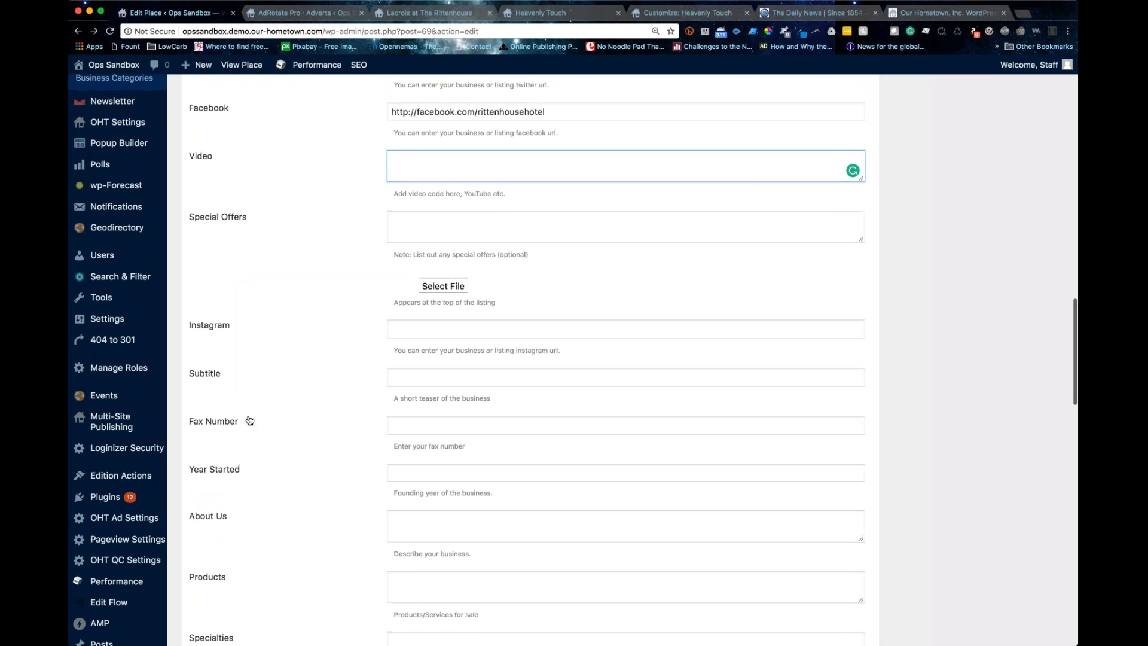
{"action": "key", "text": "Tab"}
{"action": "scroll", "coordinate": [329, 351], "scroll_direction": "down", "scroll_amount": 1}
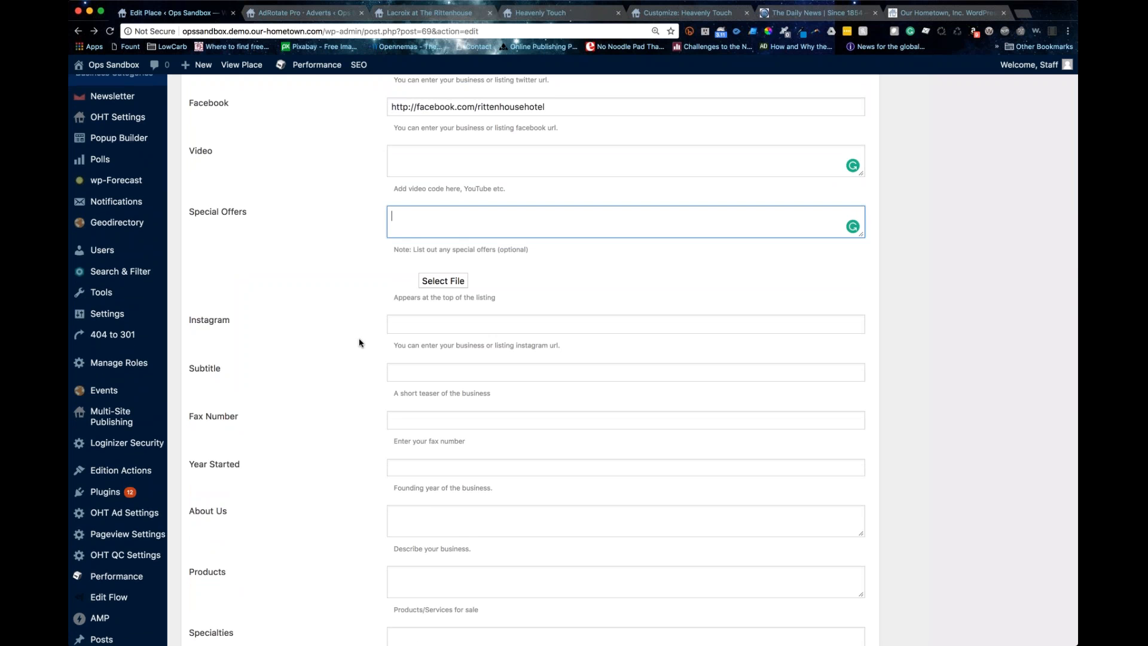
{"action": "scroll", "coordinate": [361, 343], "scroll_direction": "down", "scroll_amount": 2}
{"action": "scroll", "coordinate": [395, 449], "scroll_direction": "down", "scroll_amount": 5}
{"action": "scroll", "coordinate": [341, 456], "scroll_direction": "down", "scroll_amount": 6}
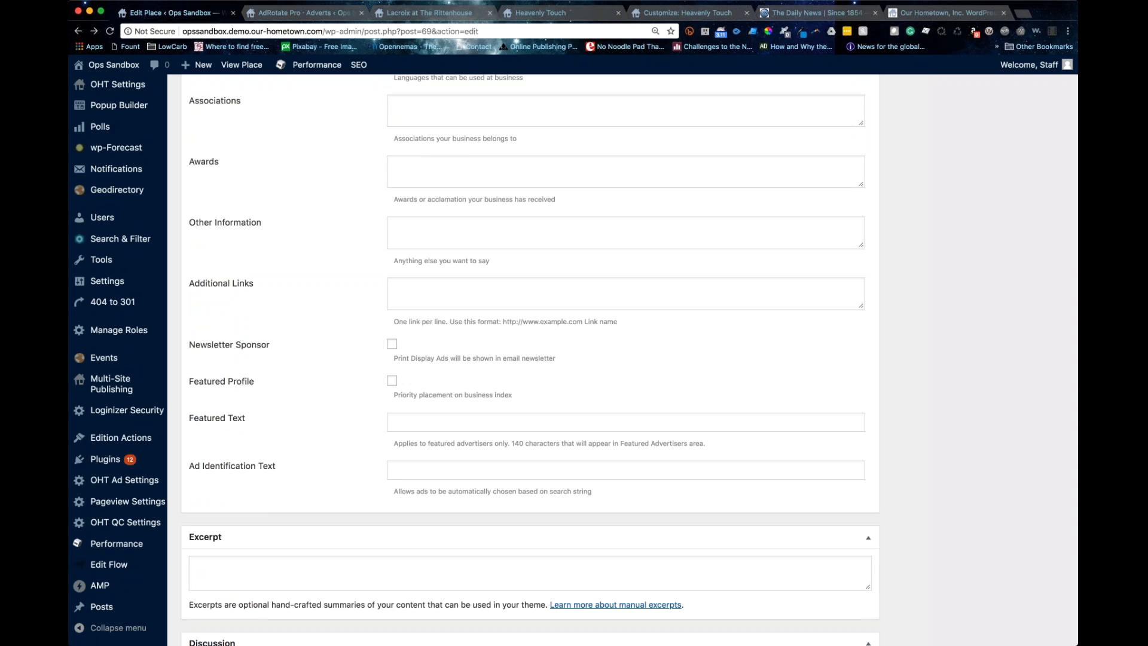
- Examine the listing's business detail, newsletter sponsor and featured profile fields, its remaining page sections and its publish settings
{"action": "scroll", "coordinate": [529, 359], "scroll_direction": "up", "scroll_amount": 3}
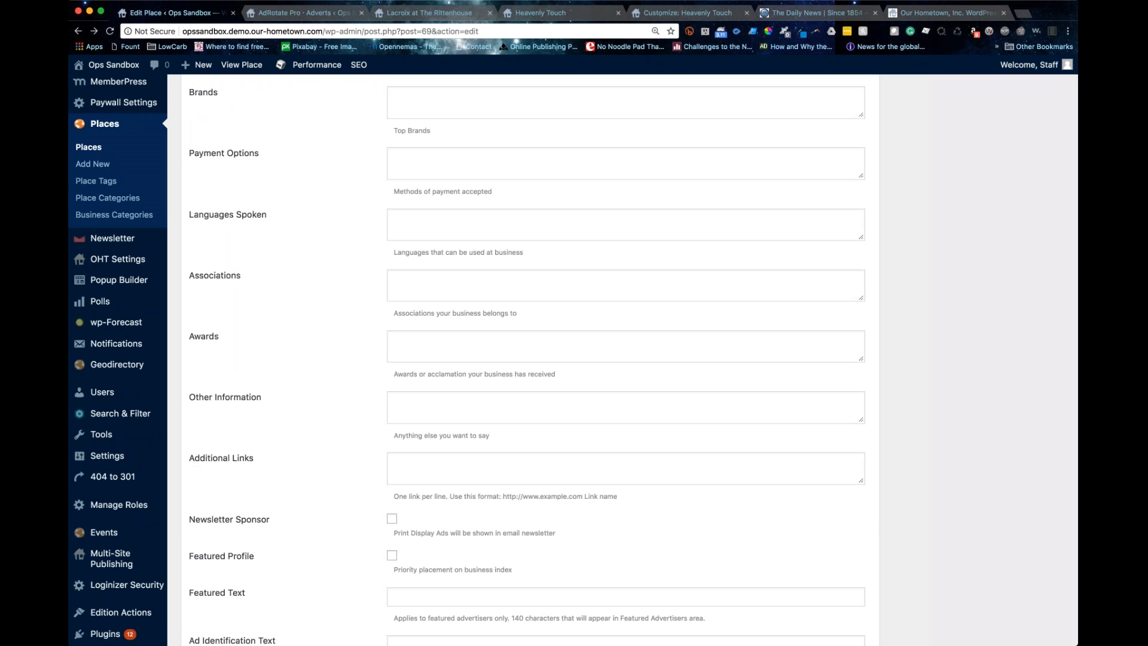
{"action": "scroll", "coordinate": [530, 359], "scroll_direction": "up", "scroll_amount": 1}
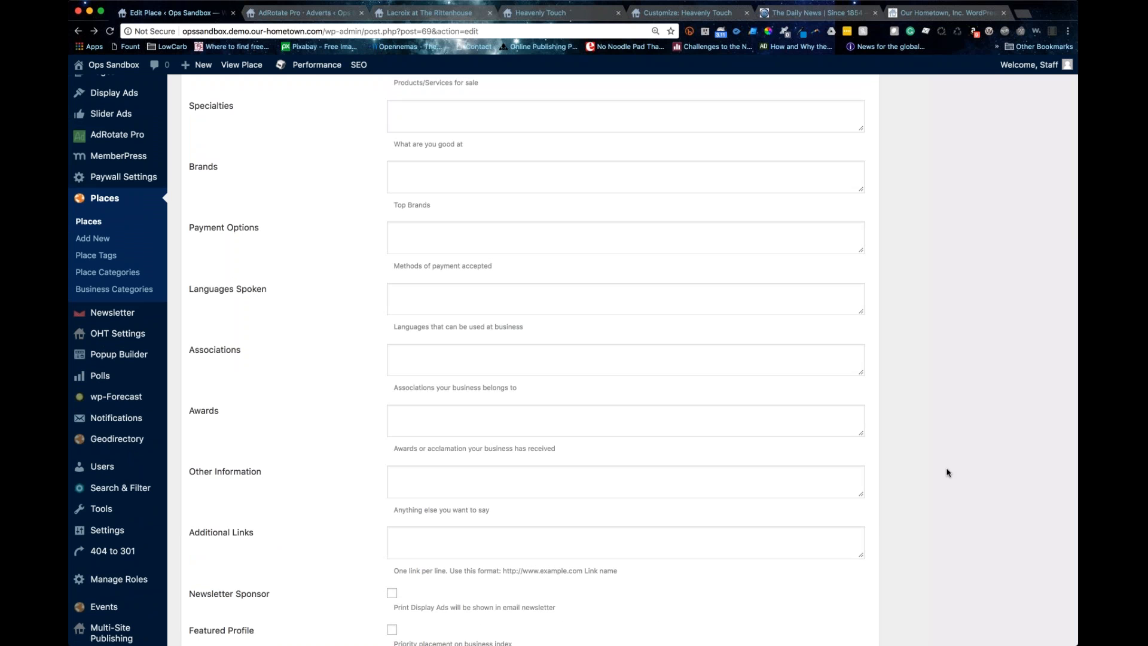
{"action": "scroll", "coordinate": [946, 472], "scroll_direction": "down", "scroll_amount": 1}
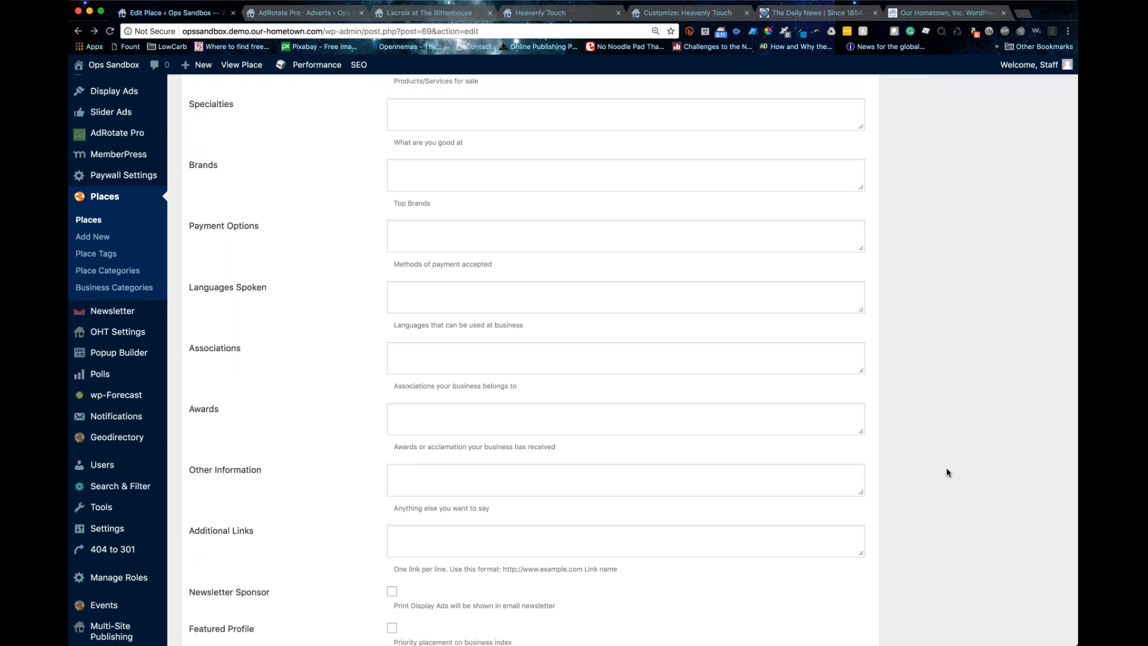
{"action": "scroll", "coordinate": [308, 381], "scroll_direction": "up", "scroll_amount": 1}
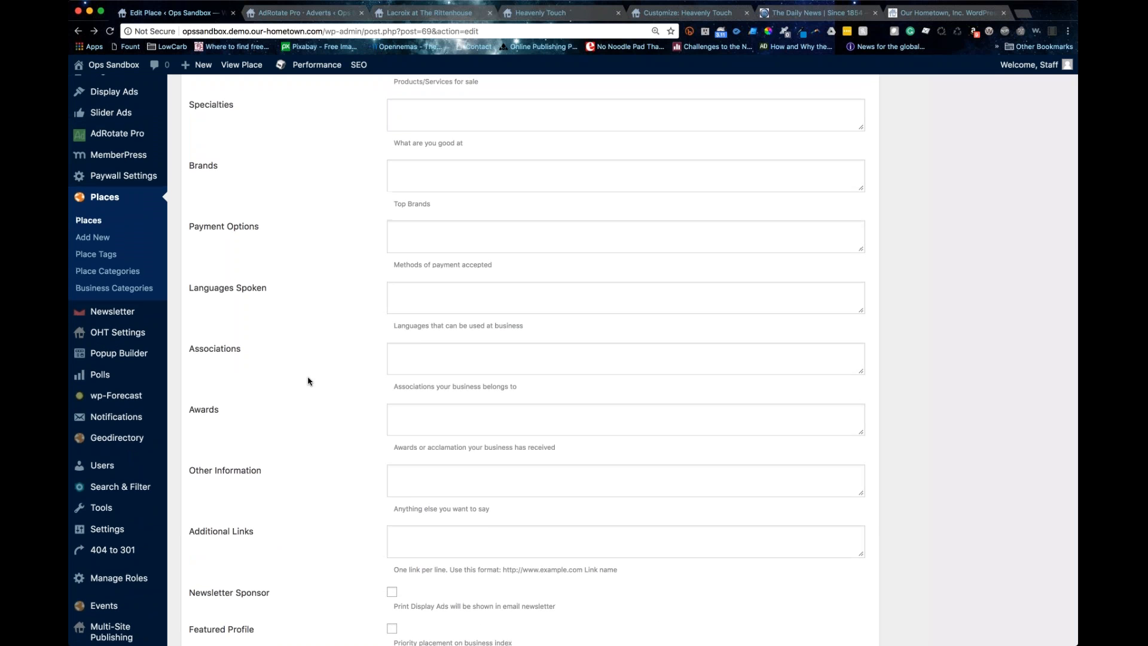
{"action": "scroll", "coordinate": [308, 381], "scroll_direction": "up", "scroll_amount": 5}
{"action": "scroll", "coordinate": [299, 381], "scroll_direction": "down", "scroll_amount": 1}
{"action": "scroll", "coordinate": [299, 381], "scroll_direction": "down", "scroll_amount": 1}
{"action": "scroll", "coordinate": [299, 381], "scroll_direction": "down", "scroll_amount": 2}
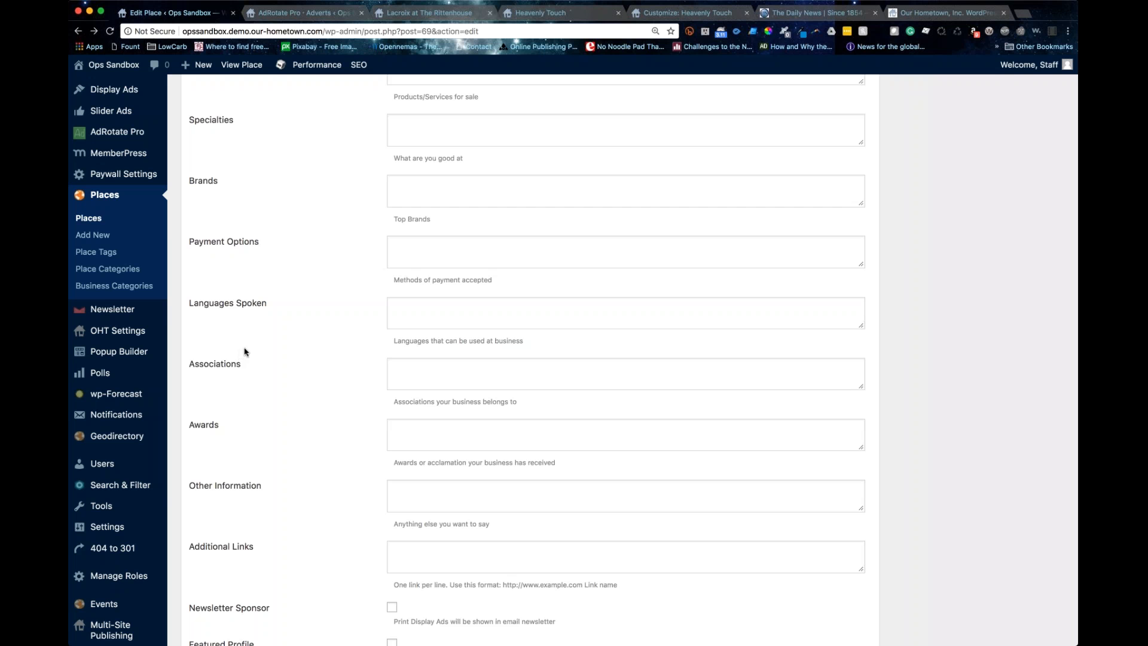
{"action": "scroll", "coordinate": [245, 350], "scroll_direction": "down", "scroll_amount": 3}
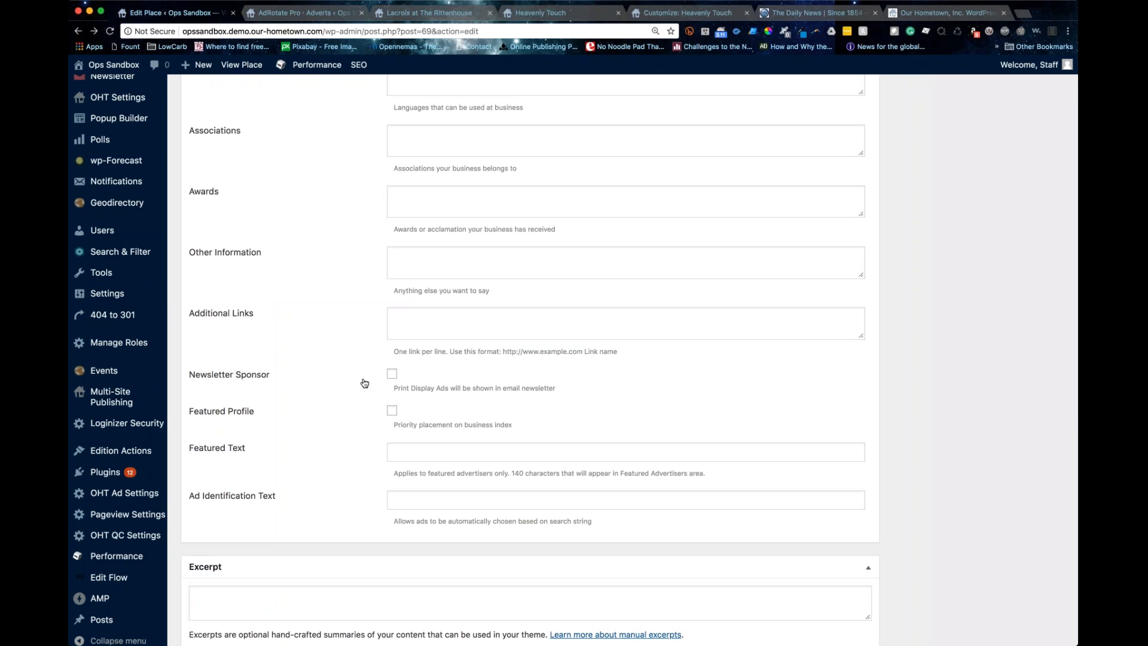
{"action": "scroll", "coordinate": [251, 367], "scroll_direction": "down", "scroll_amount": 6}
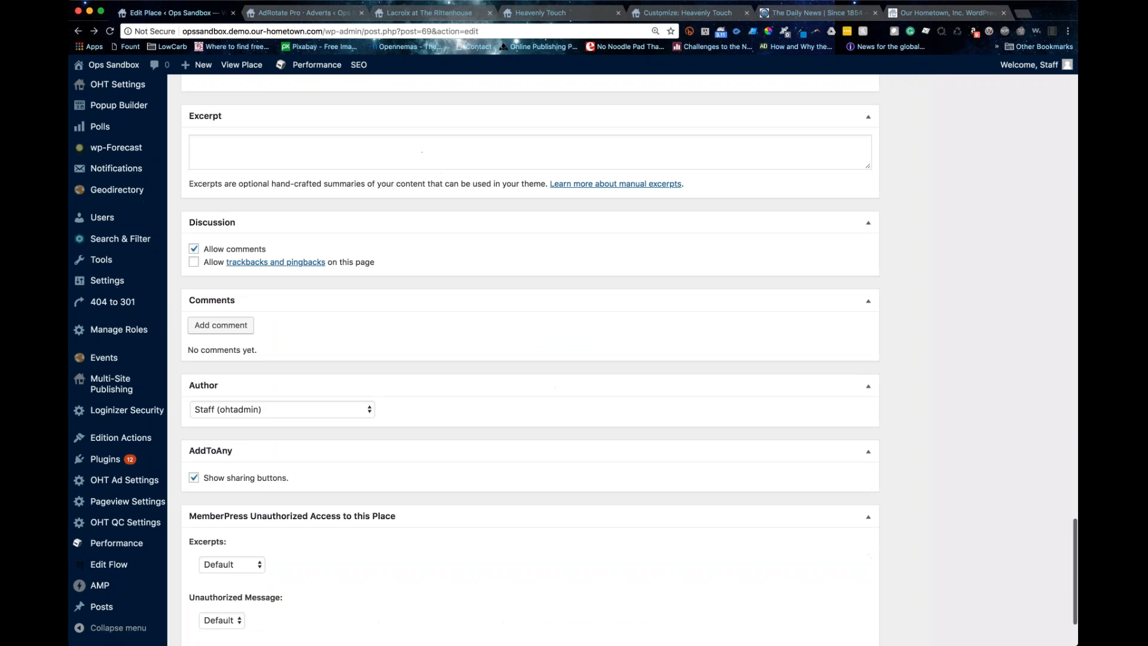
{"action": "scroll", "coordinate": [251, 367], "scroll_direction": "up", "scroll_amount": 12}
{"action": "scroll", "coordinate": [572, 350], "scroll_direction": "up", "scroll_amount": 10}
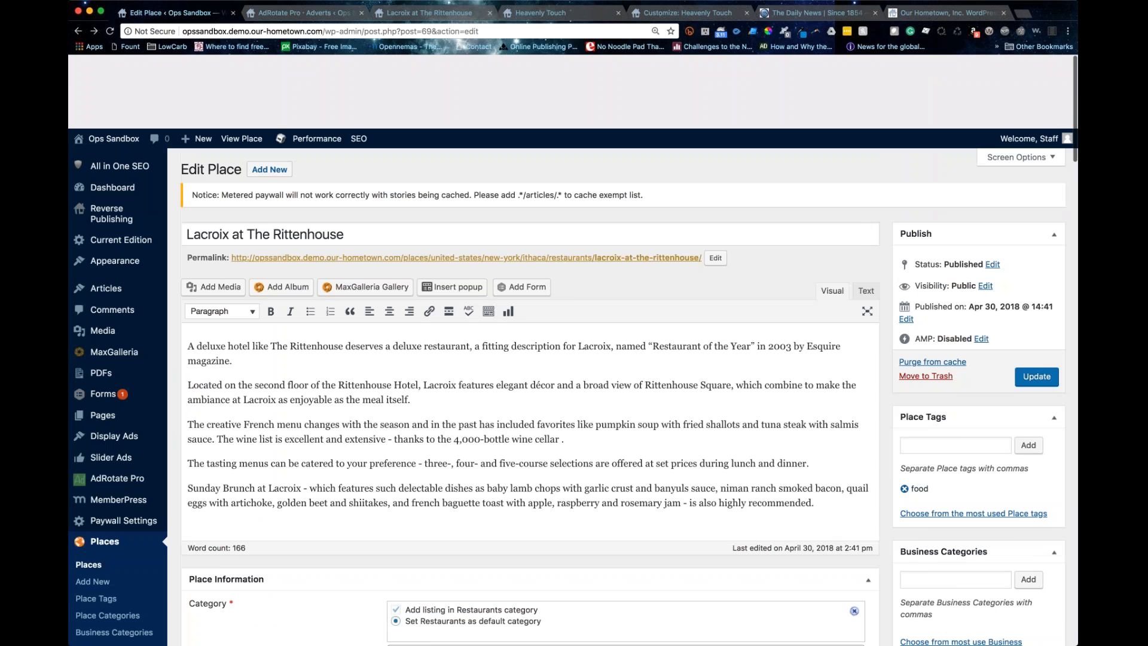
{"action": "scroll", "coordinate": [506, 243], "scroll_direction": "up", "scroll_amount": 1}
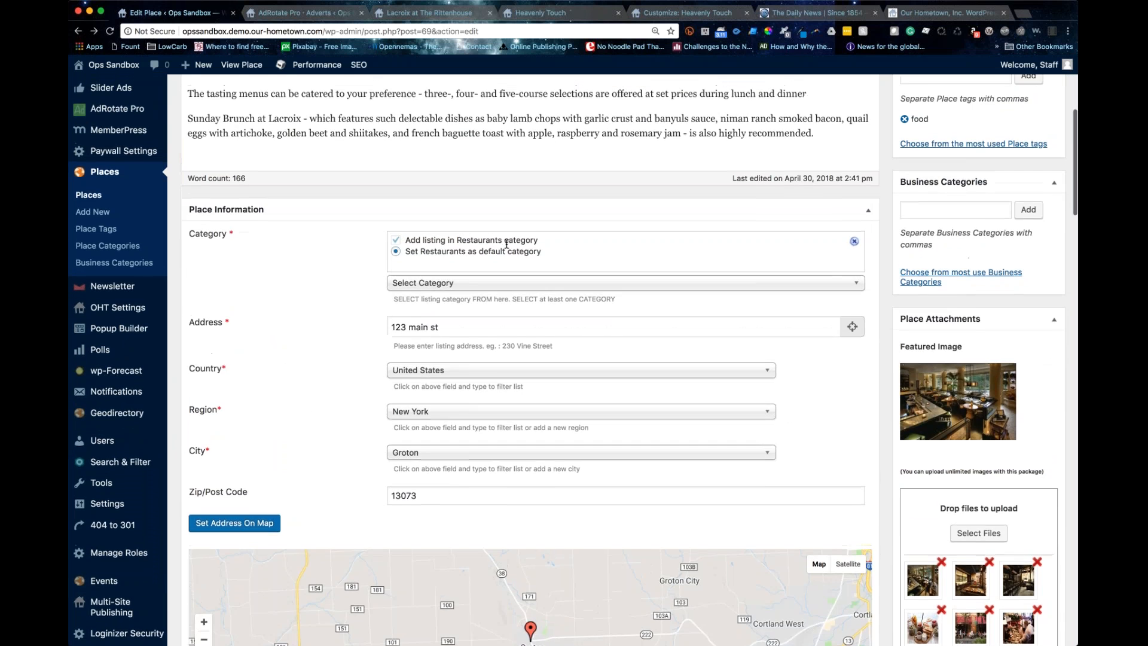
{"action": "scroll", "coordinate": [507, 244], "scroll_direction": "down", "scroll_amount": 3}
{"action": "scroll", "coordinate": [507, 243], "scroll_direction": "up", "scroll_amount": 8}
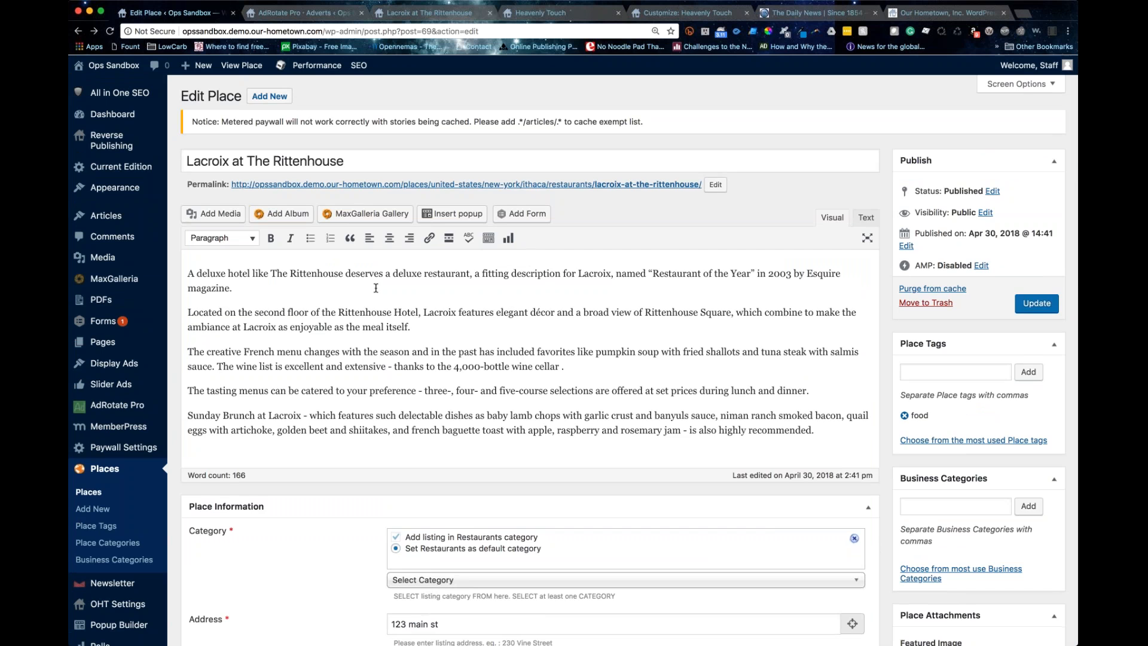
- Open the installed plugins list in a separate tab and browse to the Gravity Forms add-ons
{"action": "scroll", "coordinate": [113, 538], "scroll_direction": "down", "scroll_amount": 5}
{"action": "scroll", "coordinate": [114, 543], "scroll_direction": "down", "scroll_amount": 3}
{"action": "mouse_move", "coordinate": [113, 573]}
{"action": "left_click", "coordinate": [206, 543], "text": "super"}
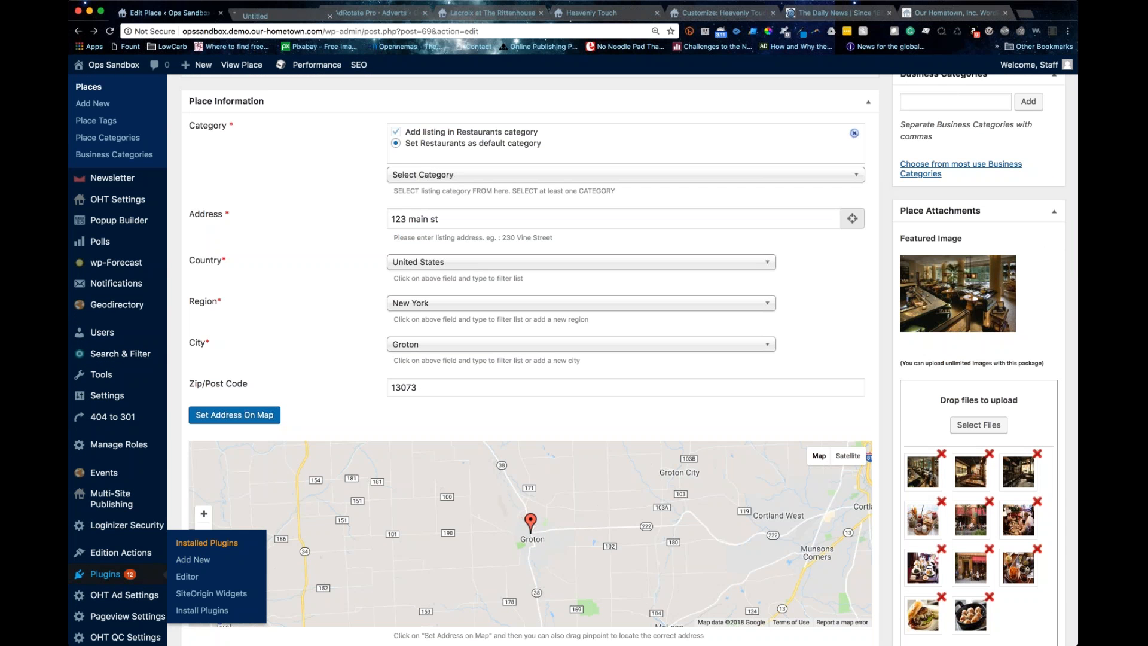
{"action": "key", "text": "ctrl+Tab"}
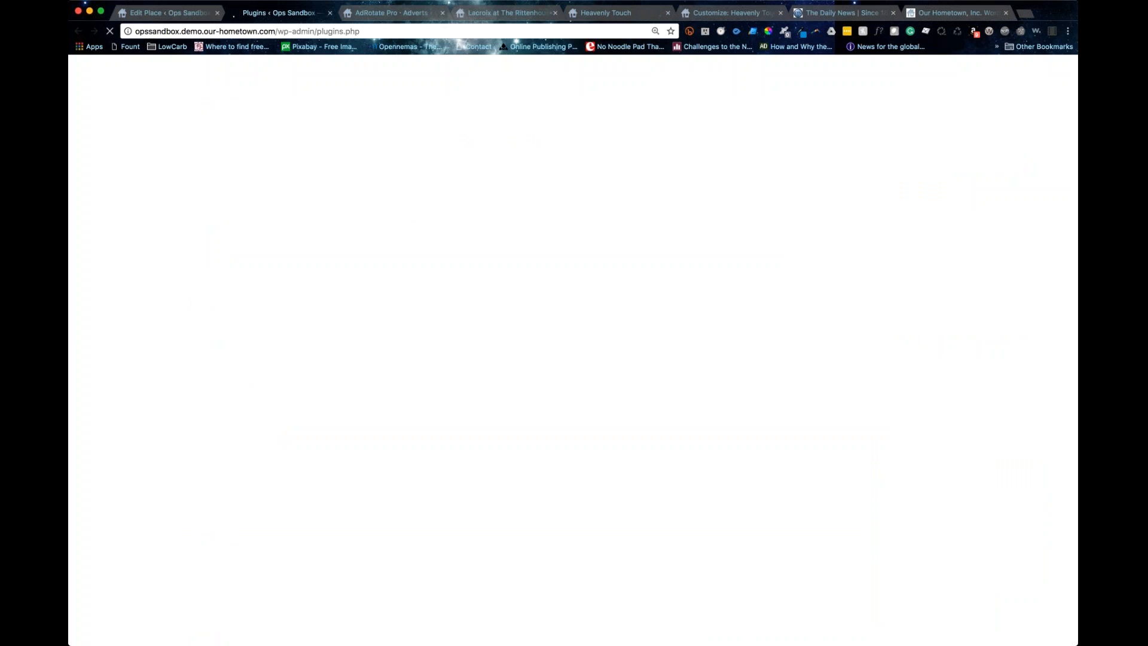
{"action": "scroll", "coordinate": [219, 533], "scroll_direction": "down", "scroll_amount": 20}
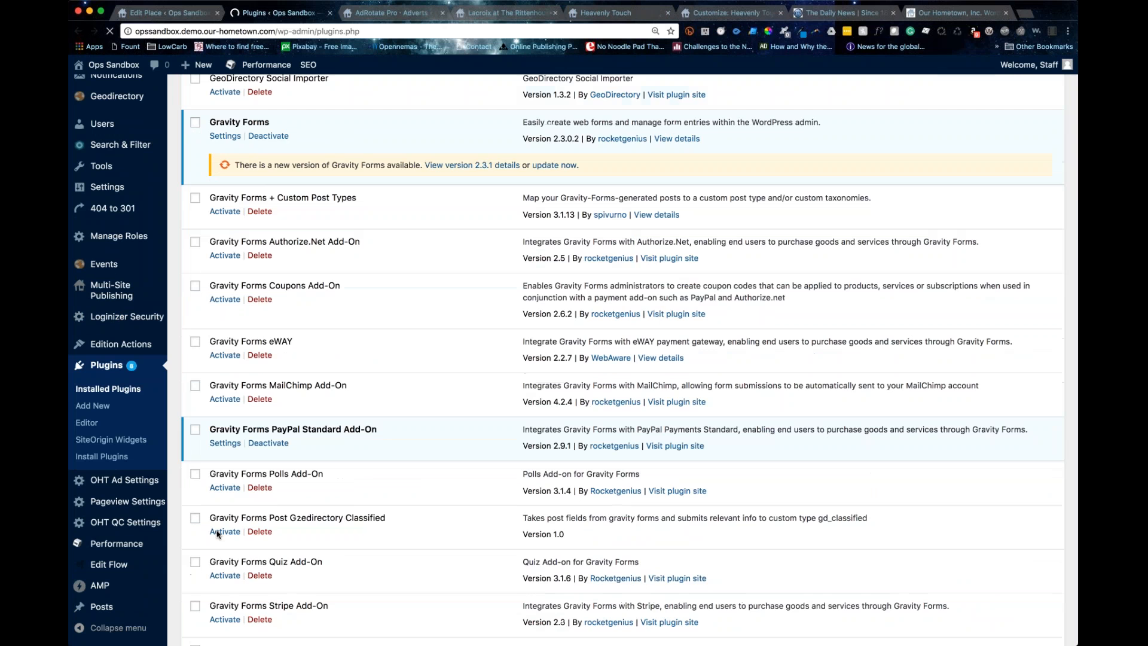
{"action": "scroll", "coordinate": [225, 533], "scroll_direction": "down", "scroll_amount": 3}
- Load hometownfocus.us in a new browser tab
{"action": "left_click", "coordinate": [1026, 18]}
{"action": "type", "text": "hometownfocus.us"}
{"action": "key", "text": "Return"}
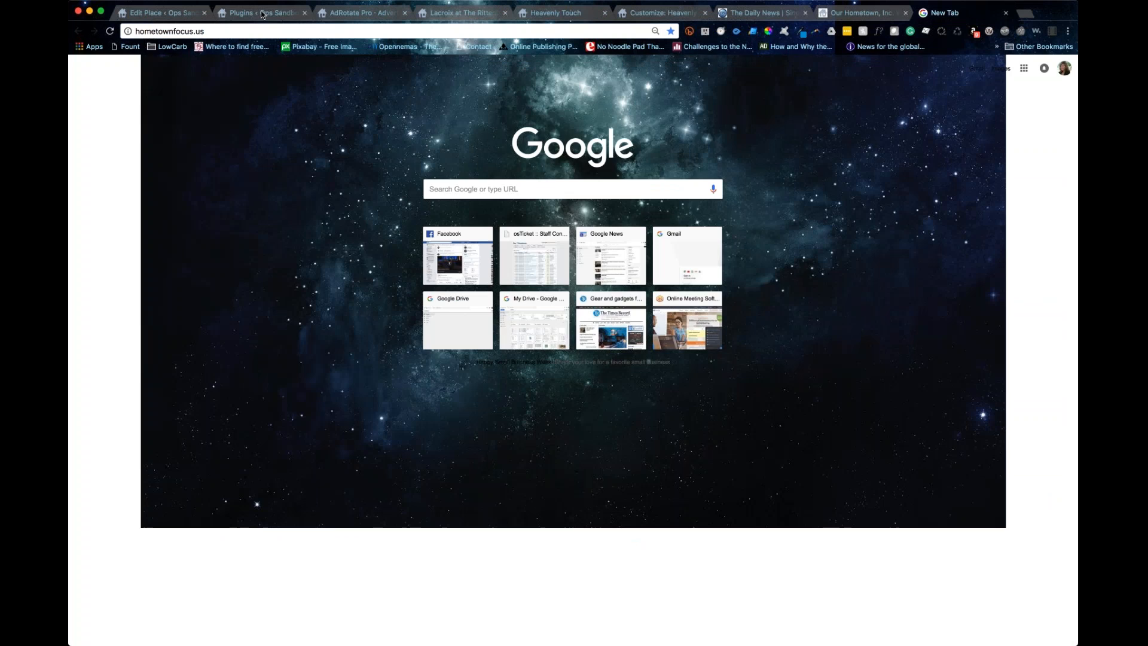
- Return to the installed plugins list and activate the GeoDirectory payment manager plugin
{"action": "left_click", "coordinate": [258, 13]}
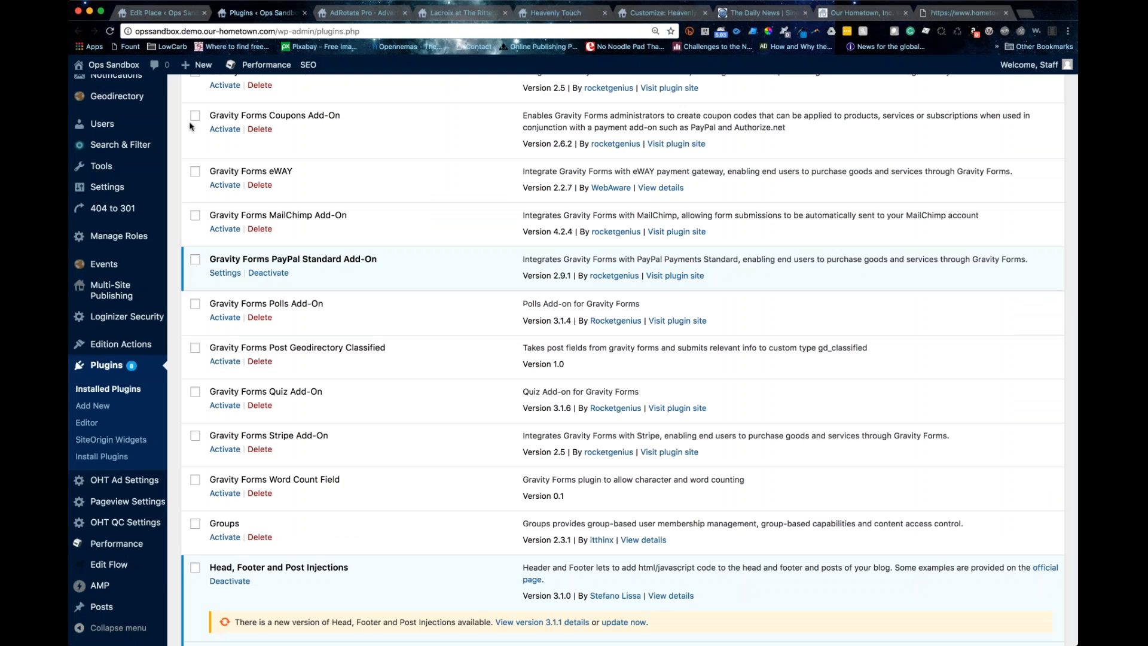
{"action": "scroll", "coordinate": [342, 379], "scroll_direction": "down", "scroll_amount": 10}
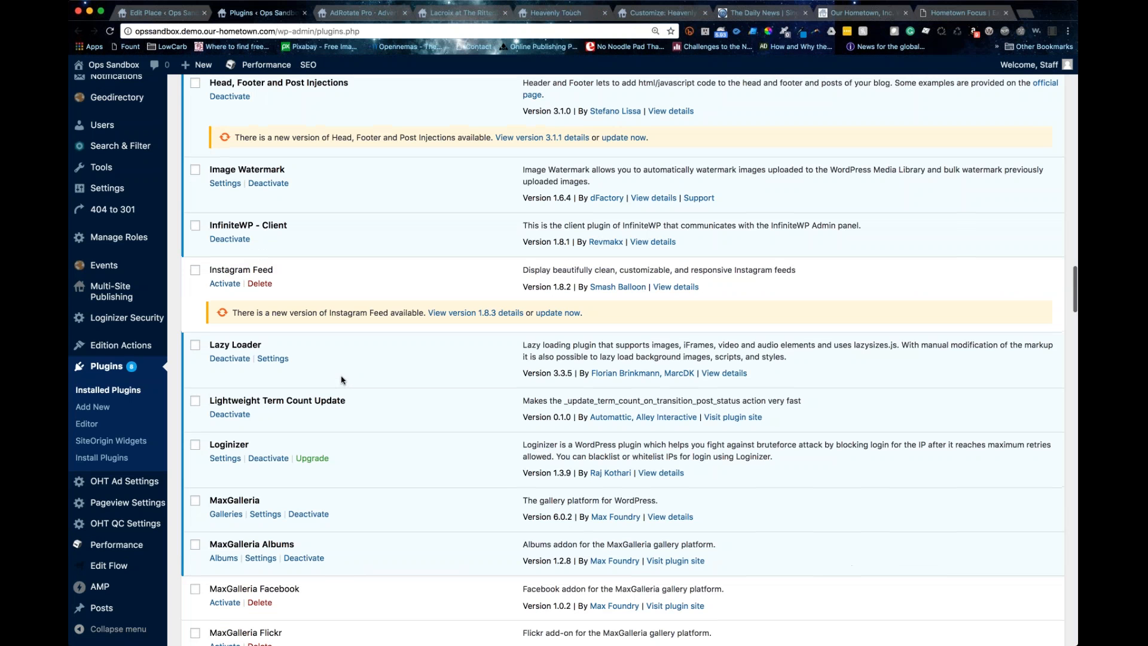
{"action": "scroll", "coordinate": [342, 380], "scroll_direction": "up", "scroll_amount": 12}
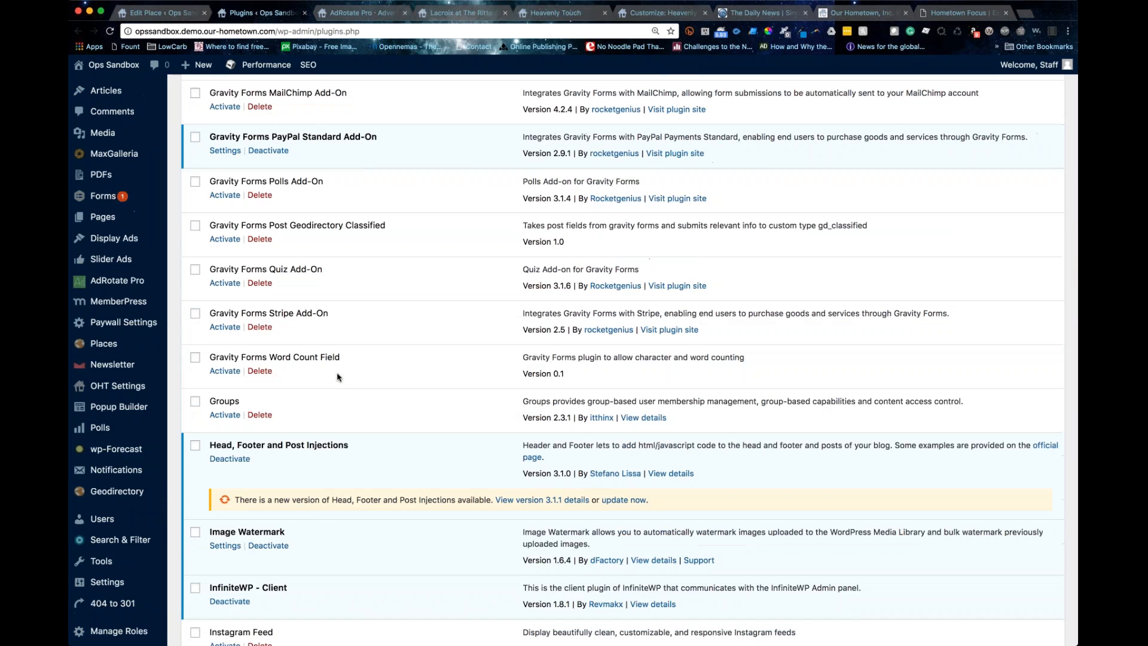
{"action": "scroll", "coordinate": [342, 379], "scroll_direction": "up", "scroll_amount": 4}
{"action": "left_click", "coordinate": [225, 271]}
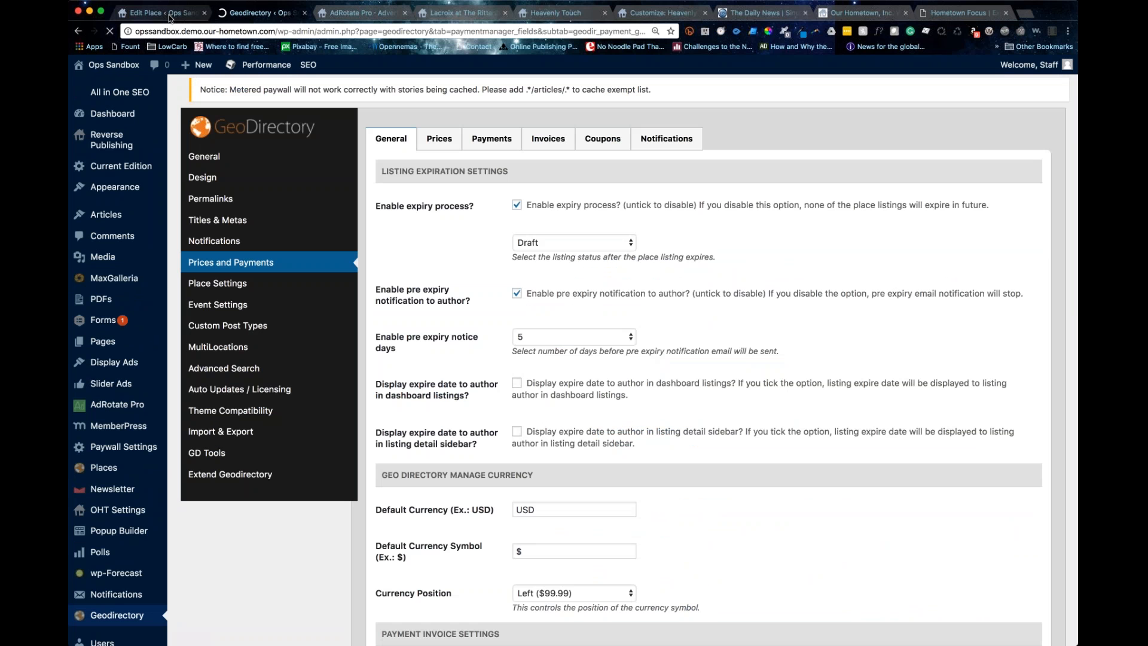
- Reload the Lacroix at The Rittenhouse edit page and set Is Featured to Yes in its place package settings
{"action": "left_click", "coordinate": [170, 15]}
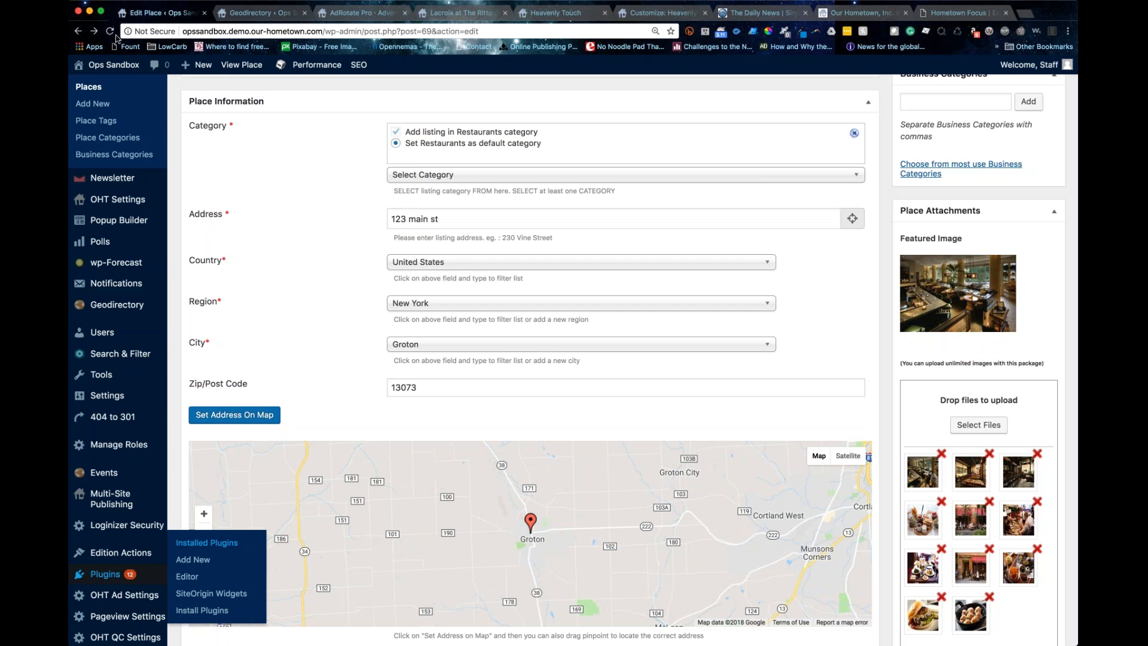
{"action": "left_click", "coordinate": [110, 30]}
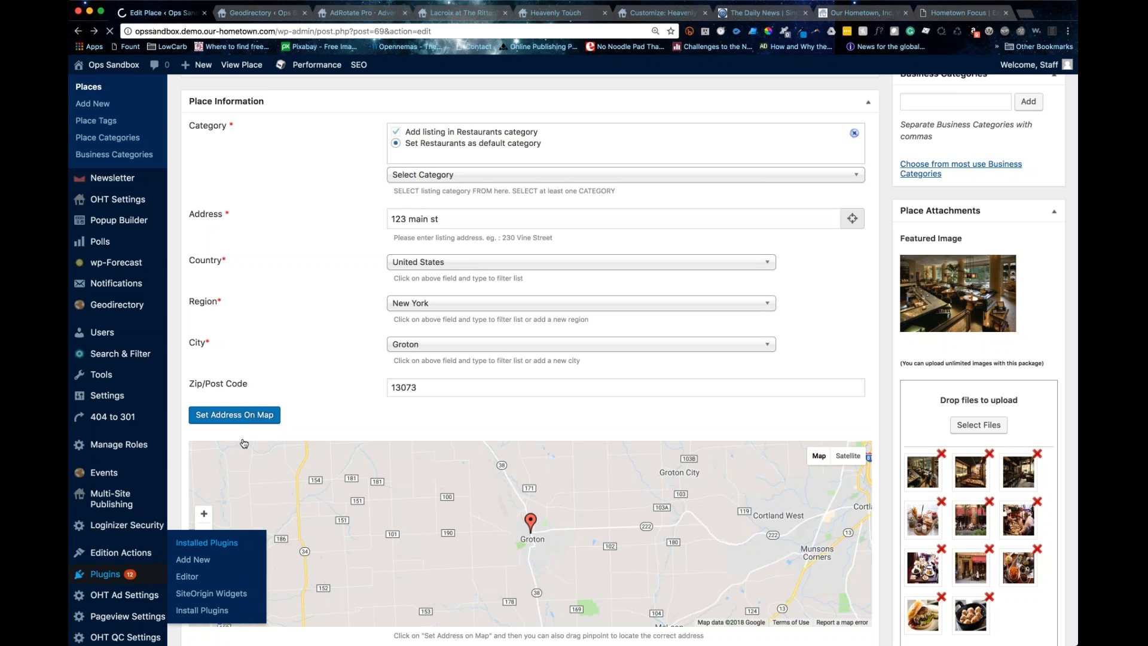
{"action": "scroll", "coordinate": [834, 213], "scroll_direction": "up", "scroll_amount": 6}
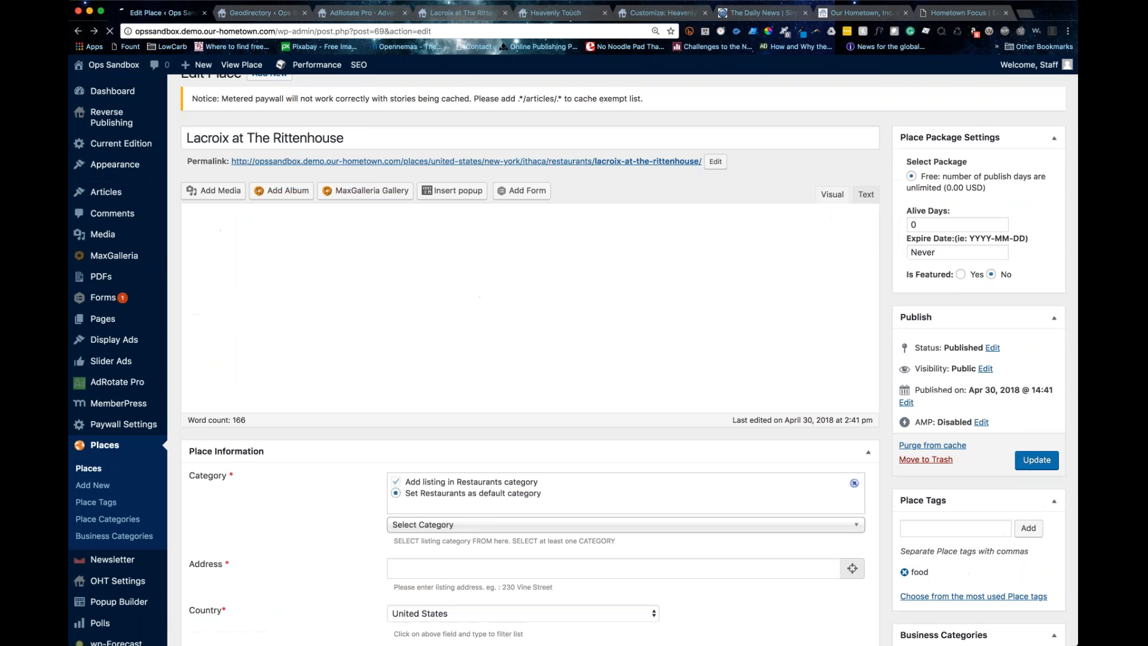
{"action": "scroll", "coordinate": [831, 212], "scroll_direction": "up", "scroll_amount": 1}
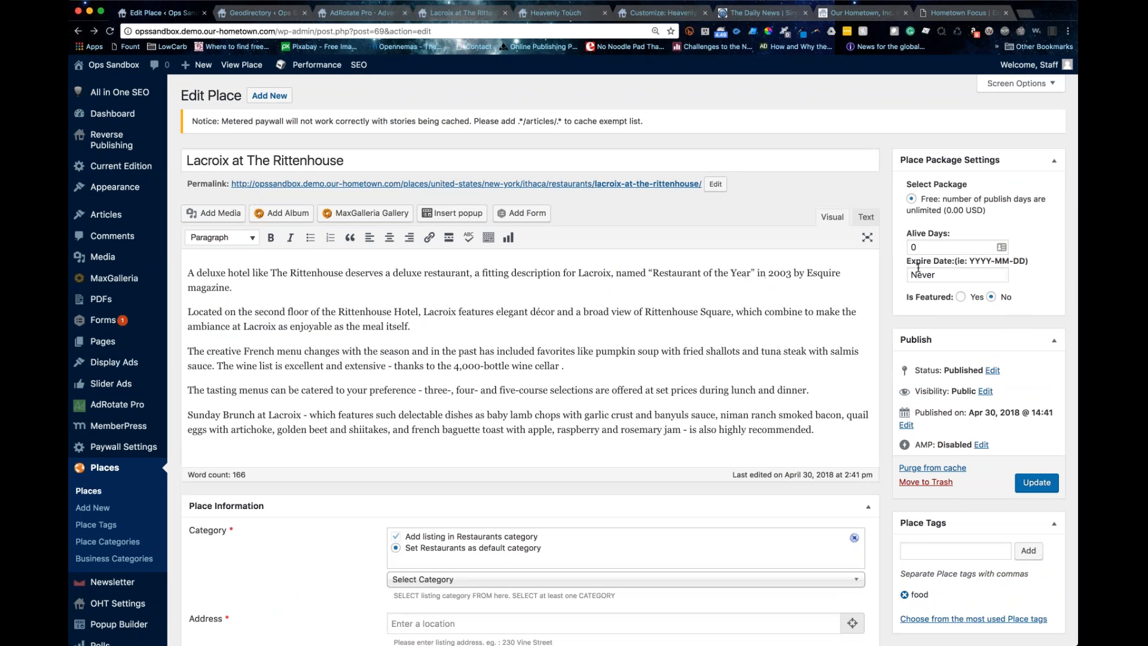
{"action": "left_click", "coordinate": [960, 297]}
- Open the Business Directory on the Hometown Focus site and view its Featured Advertisers section
{"action": "left_click", "coordinate": [963, 11]}
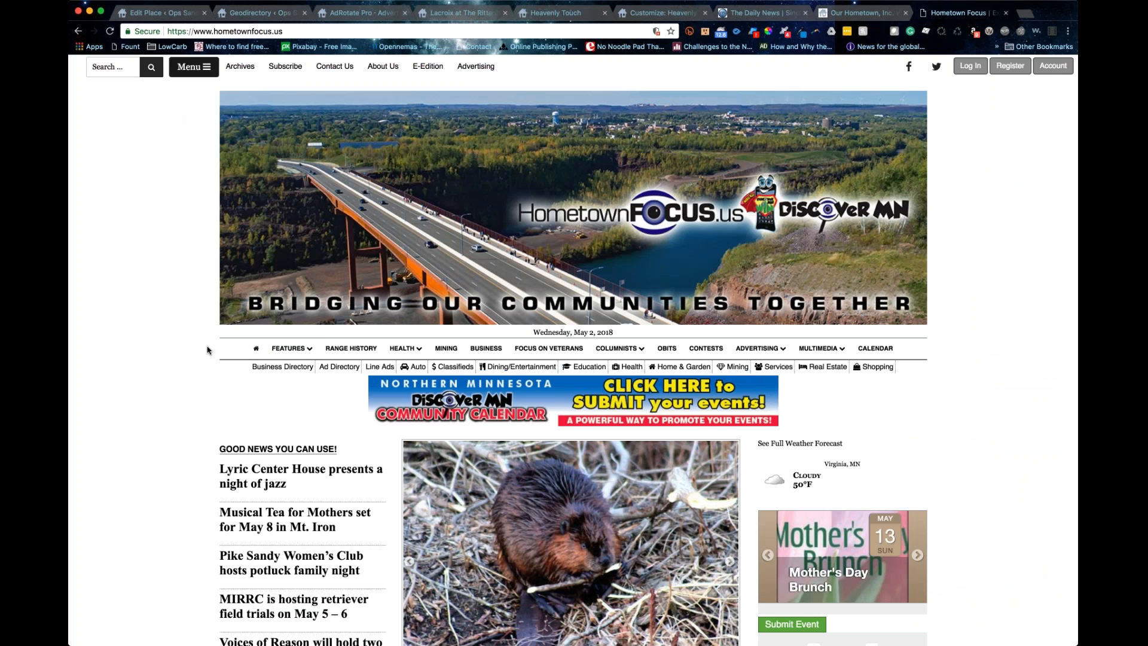
{"action": "mouse_move", "coordinate": [750, 351]}
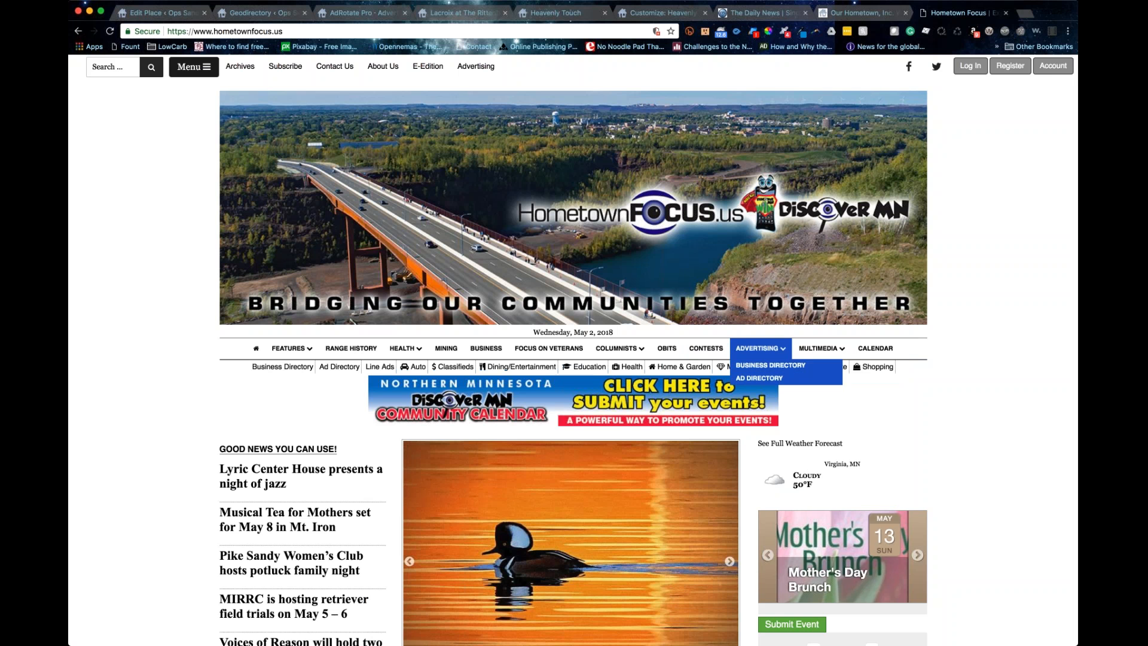
{"action": "left_click", "coordinate": [750, 369]}
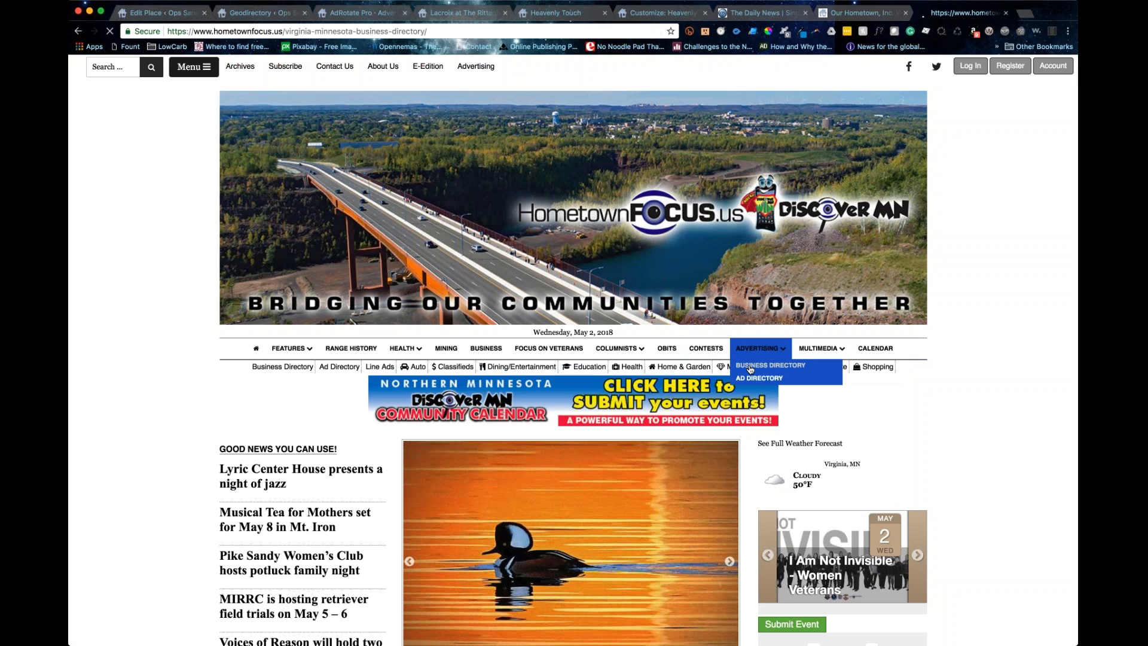
{"action": "scroll", "coordinate": [614, 394], "scroll_direction": "down", "scroll_amount": 4}
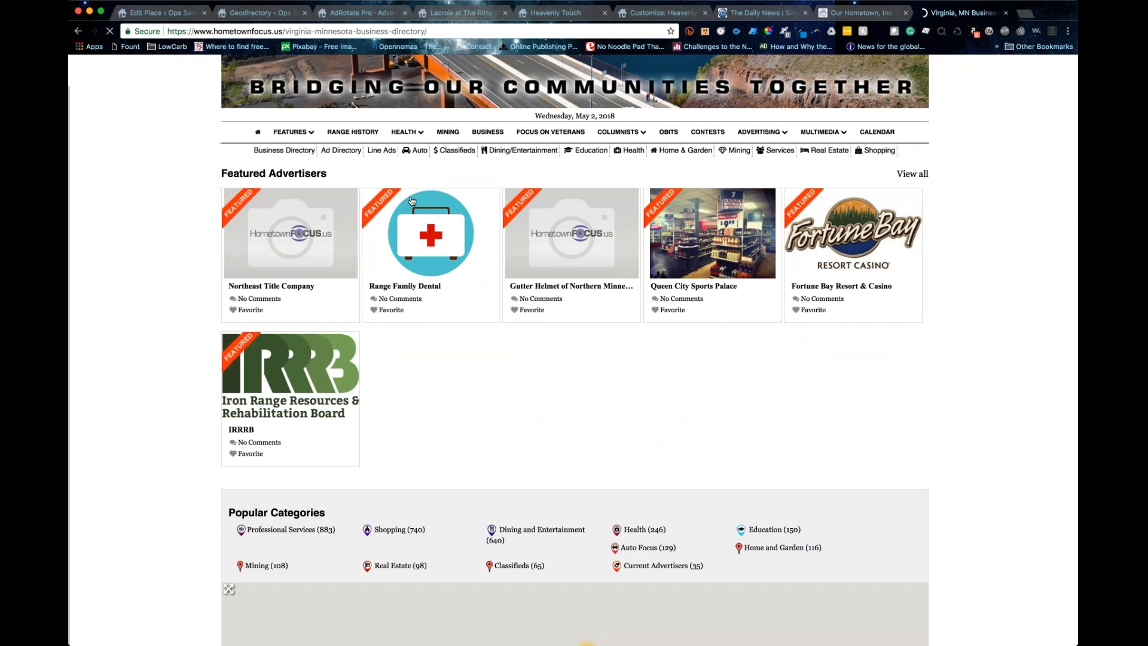
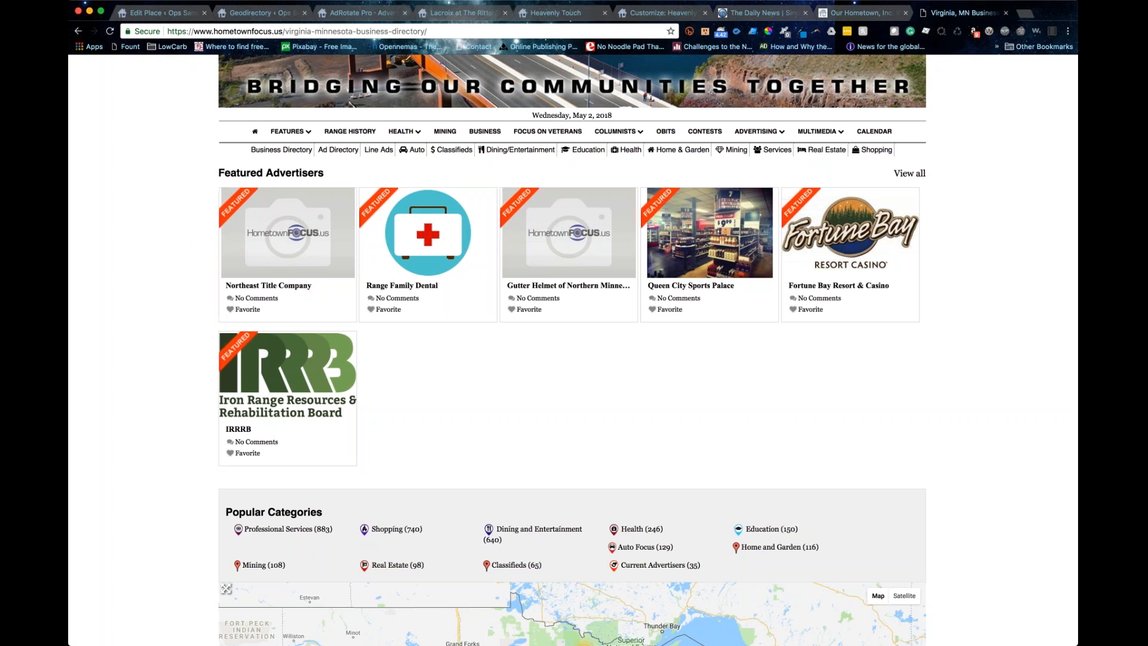
- Return to the Lacroix at The Rittenhouse edit page and examine the Expire Date field in its place package settings
{"action": "left_click", "coordinate": [167, 13]}
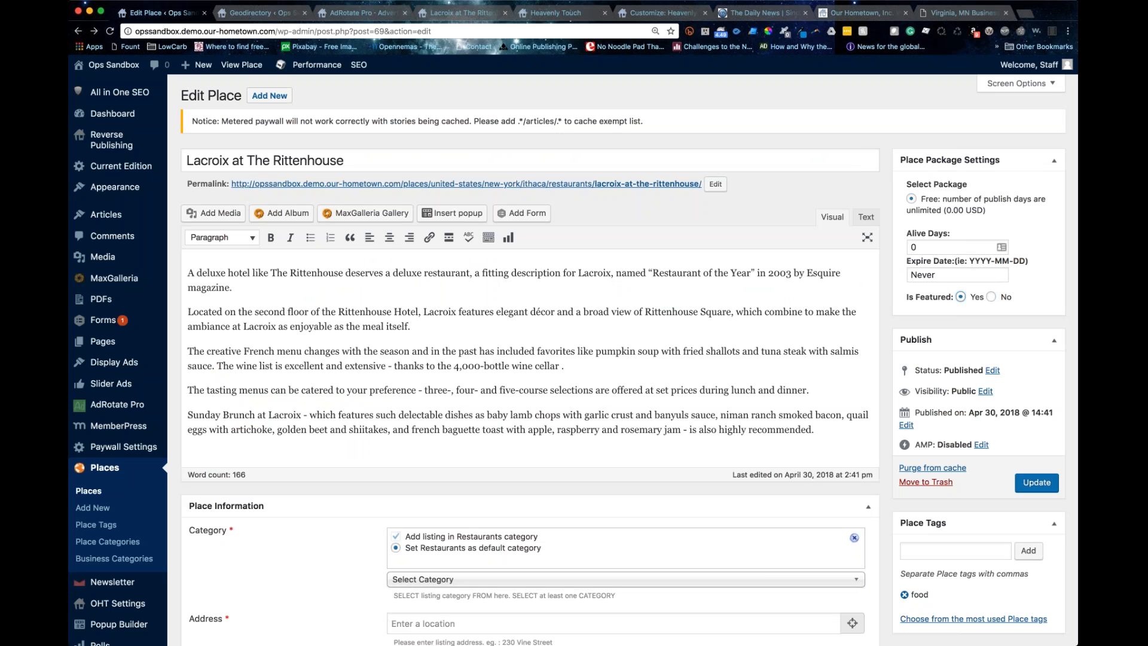
{"action": "left_click", "coordinate": [503, 444]}
{"action": "left_click", "coordinate": [968, 274]}
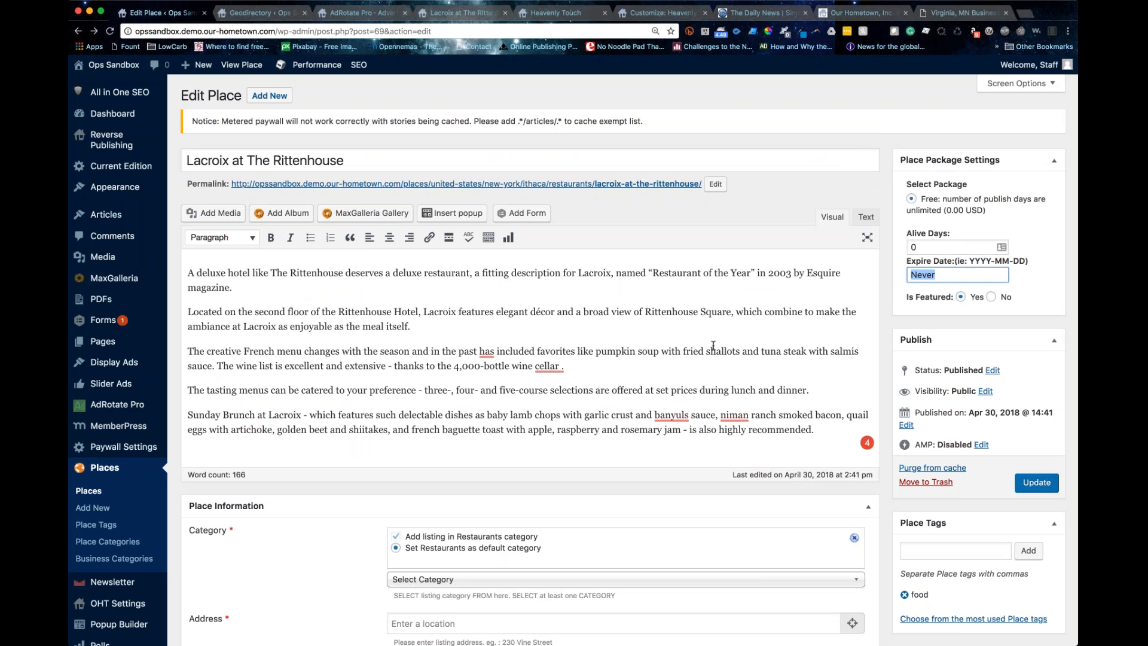
{"action": "left_click_drag", "start_coordinate": [968, 275], "coordinate": [823, 255]}
{"action": "left_click", "coordinate": [948, 276]}
{"action": "left_click", "coordinate": [641, 320]}
{"action": "scroll", "coordinate": [641, 320], "scroll_direction": "down", "scroll_amount": 1}
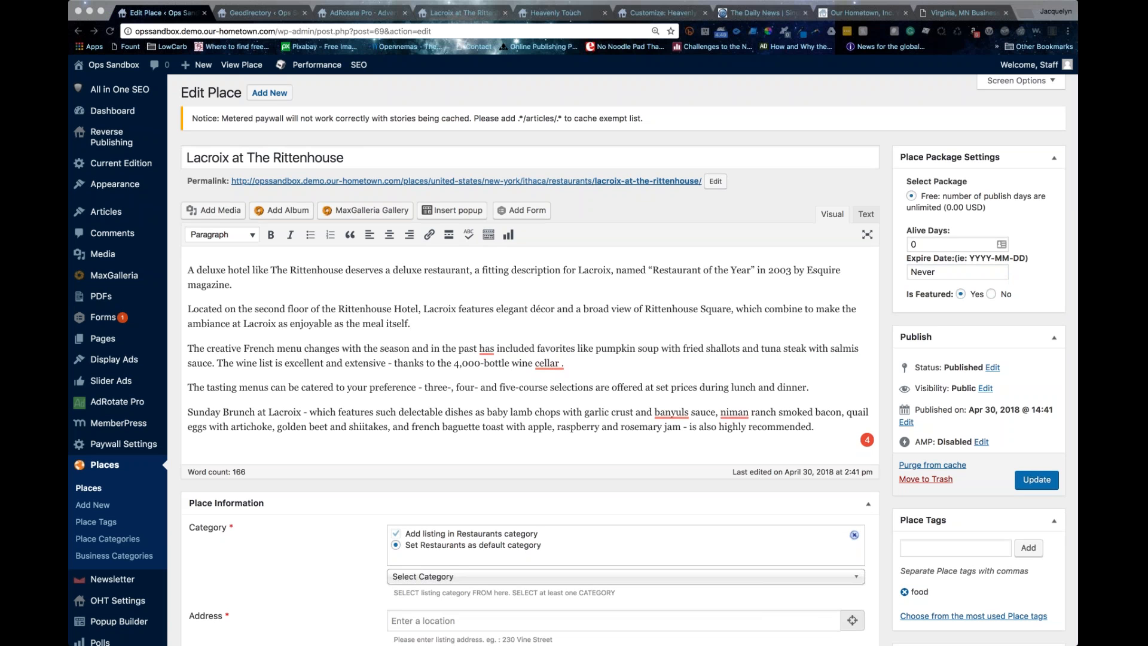
{"action": "left_click", "coordinate": [625, 437]}
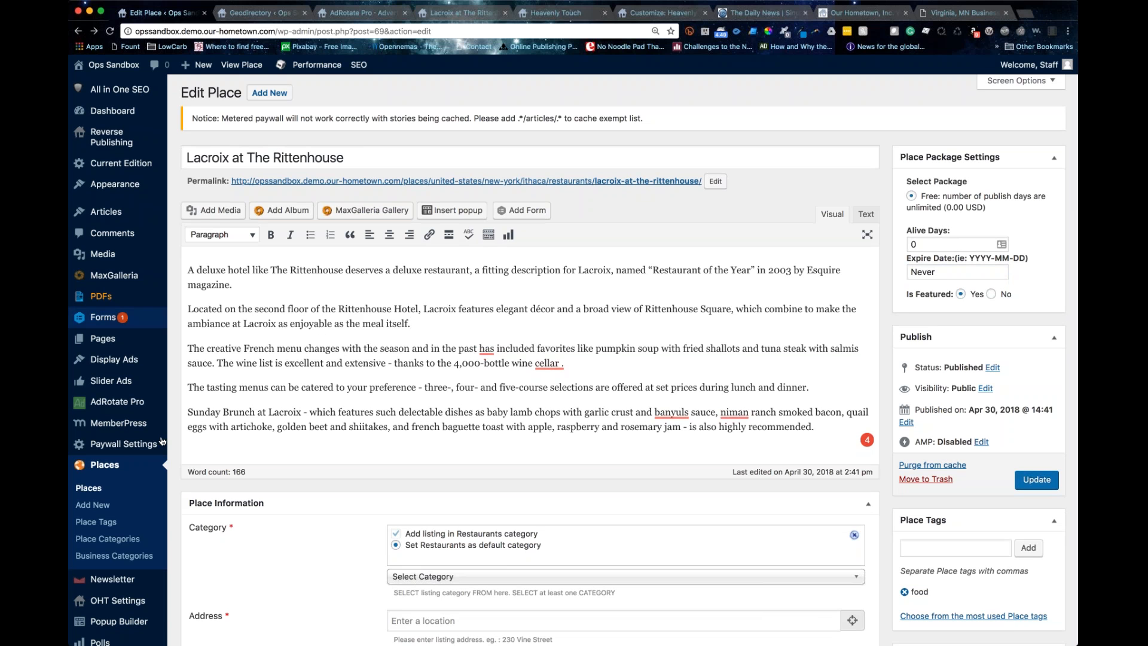
{"action": "double_click", "coordinate": [560, 364]}
{"action": "scroll", "coordinate": [590, 359], "scroll_direction": "down", "scroll_amount": 1}
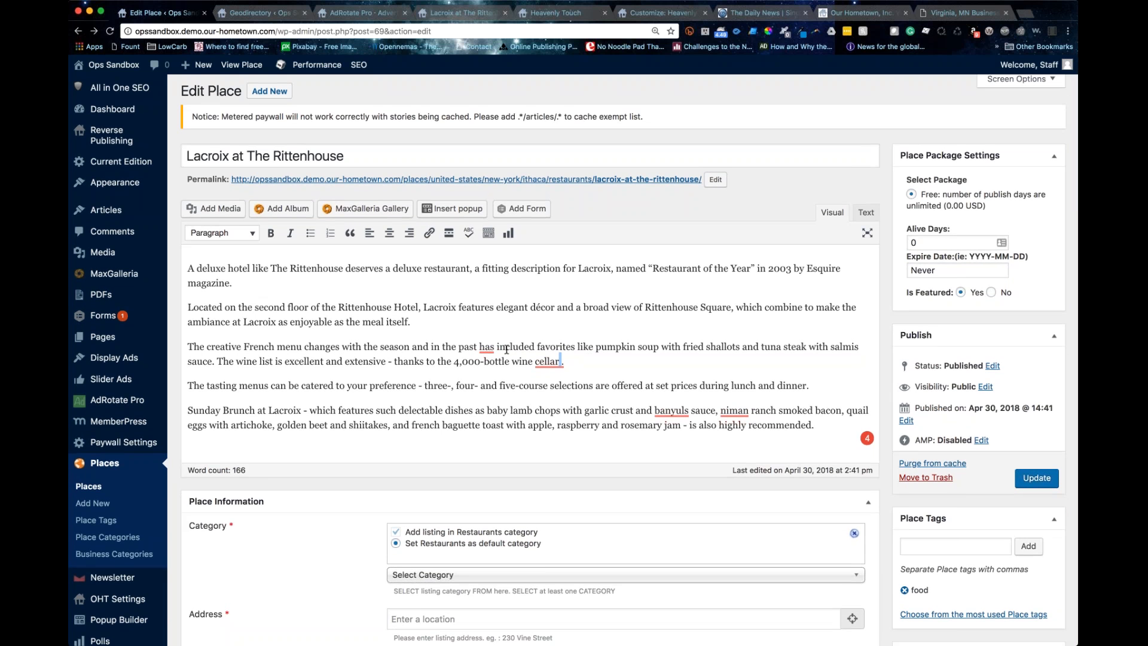
{"action": "scroll", "coordinate": [506, 349], "scroll_direction": "down", "scroll_amount": 1}
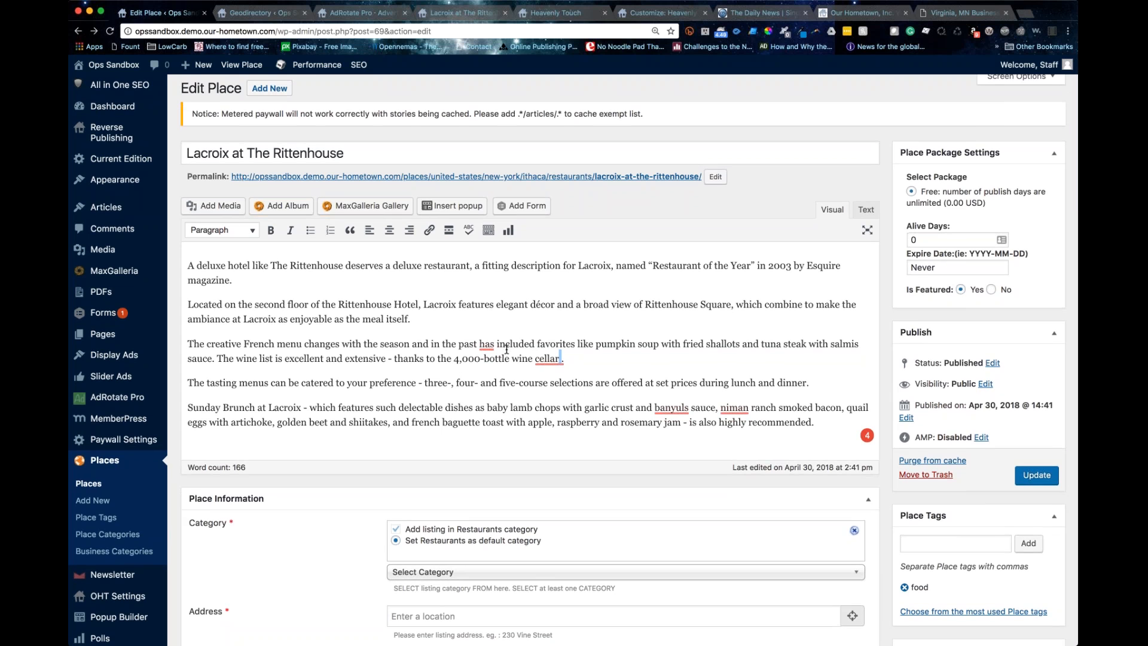
{"action": "left_click", "coordinate": [362, 421]}
{"action": "scroll", "coordinate": [544, 364], "scroll_direction": "up", "scroll_amount": 1}
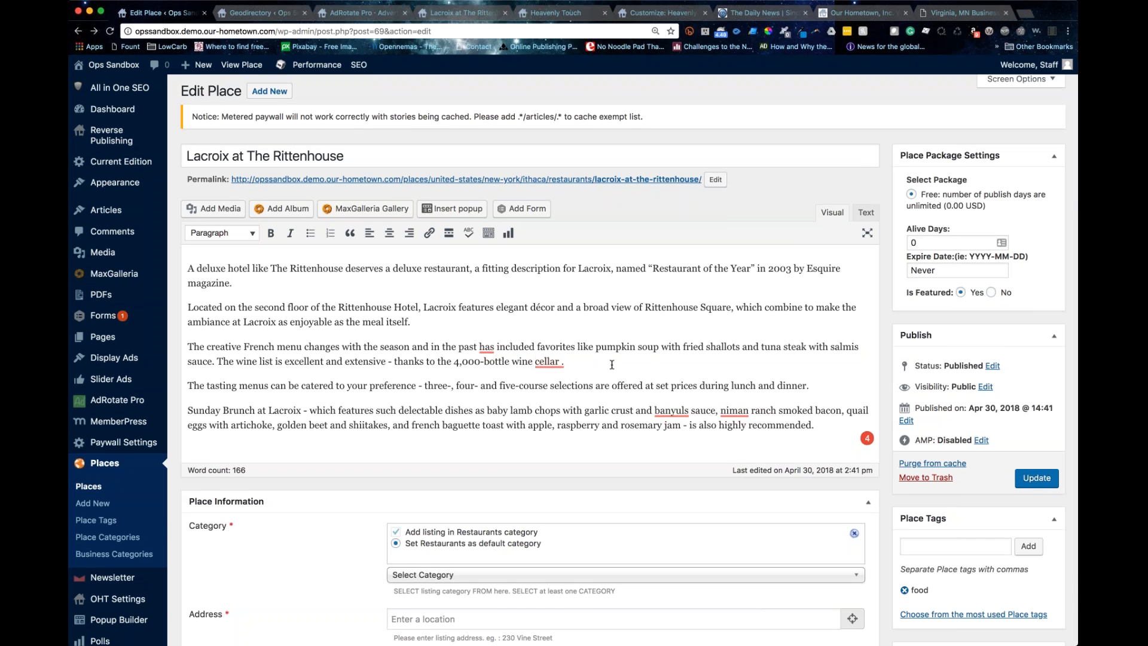
{"action": "scroll", "coordinate": [574, 363], "scroll_direction": "up", "scroll_amount": 1}
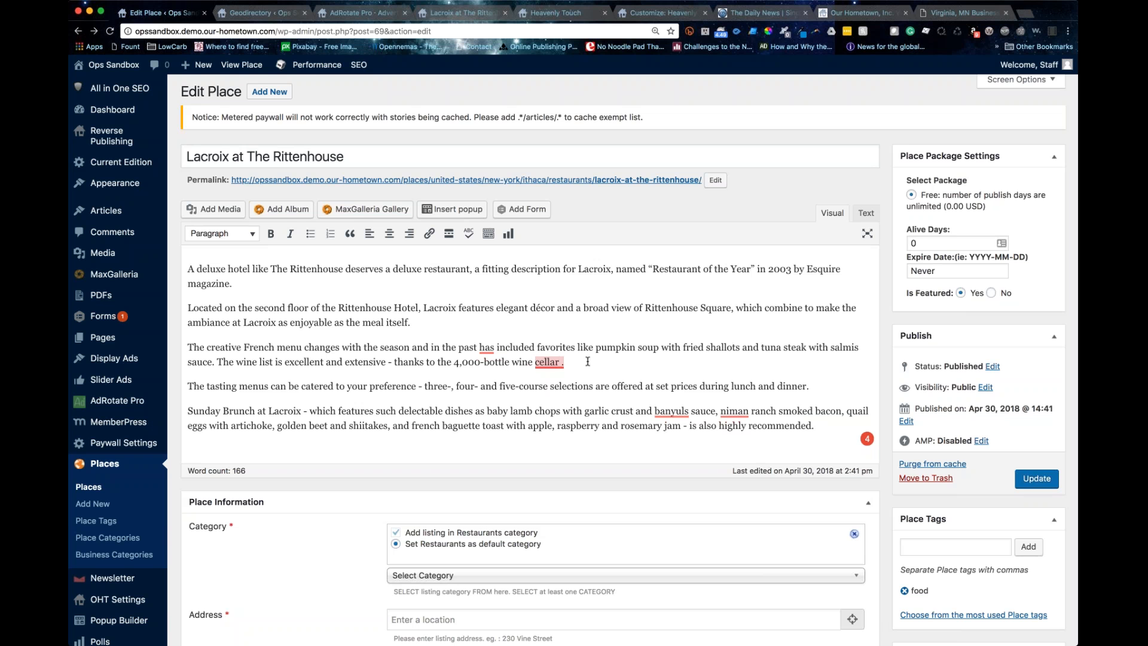
- Switch to the GeoDirectory prices and payments settings and start adding a new price package
{"action": "left_click", "coordinate": [237, 12]}
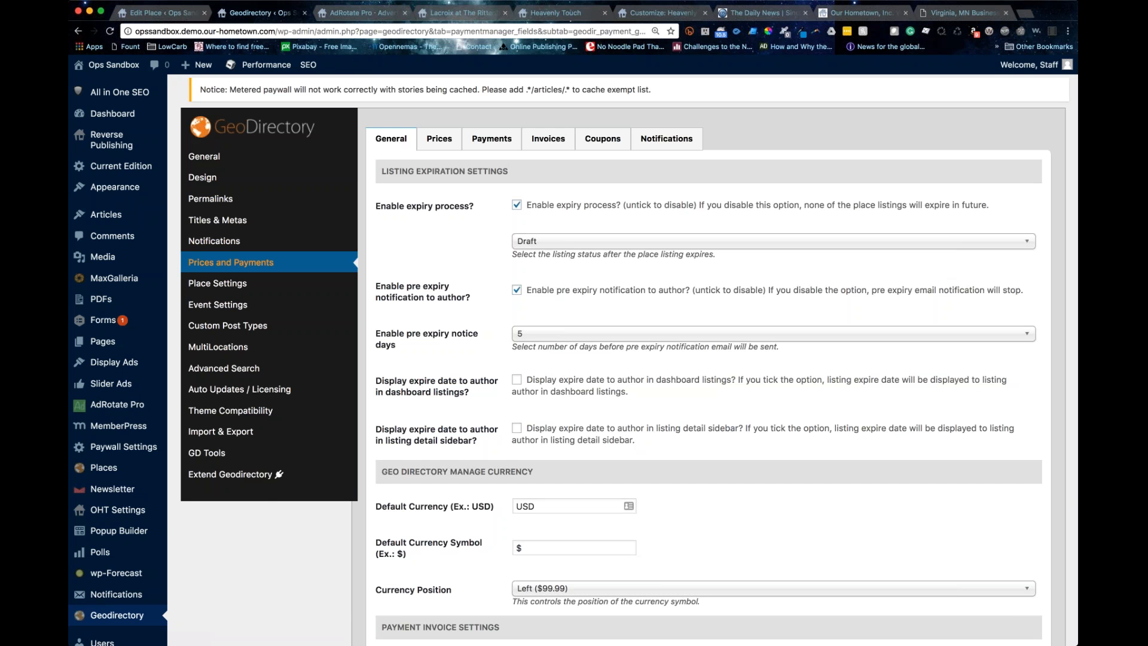
{"action": "mouse_move", "coordinate": [144, 408]}
{"action": "scroll", "coordinate": [144, 407], "scroll_direction": "down", "scroll_amount": 3}
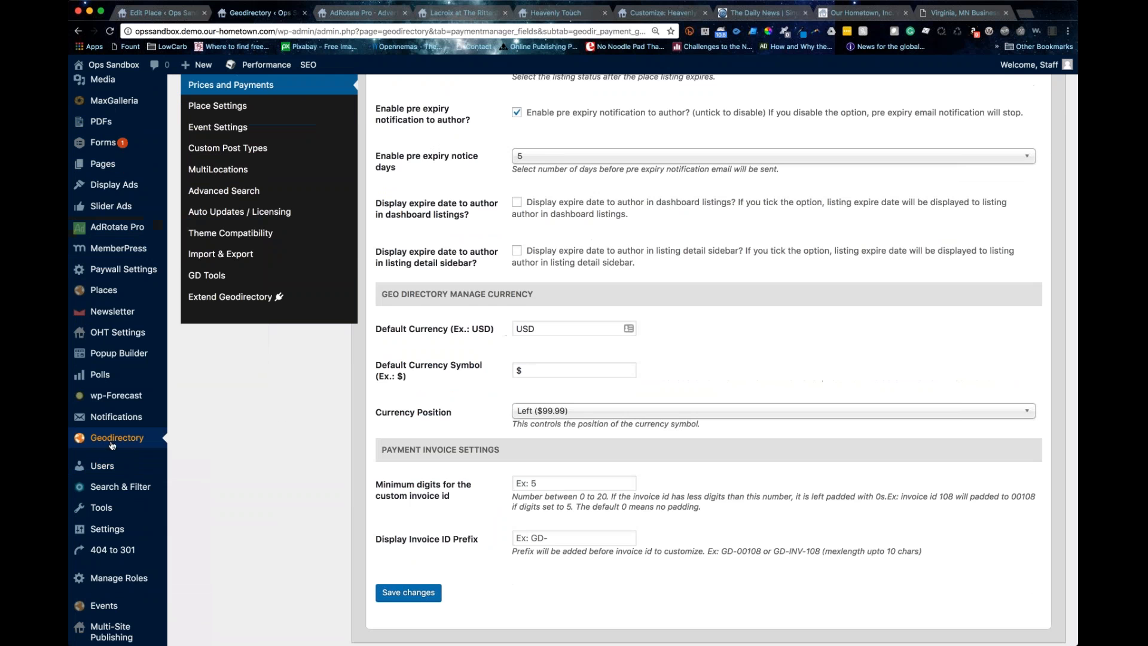
{"action": "scroll", "coordinate": [279, 414], "scroll_direction": "up", "scroll_amount": 3}
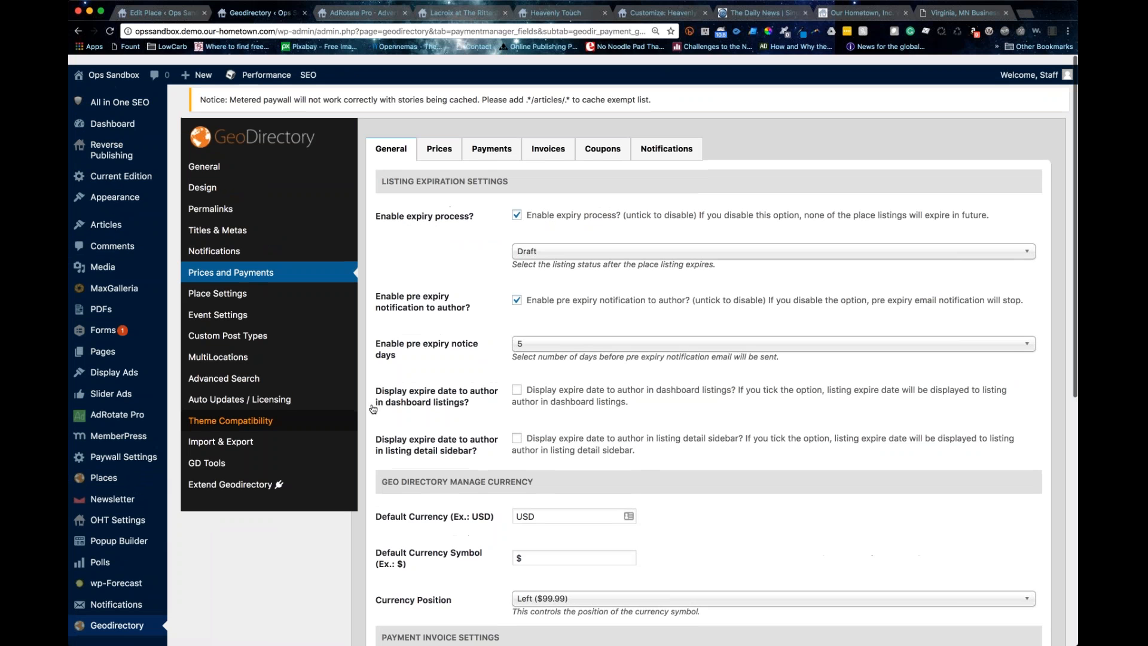
{"action": "left_click", "coordinate": [439, 138]}
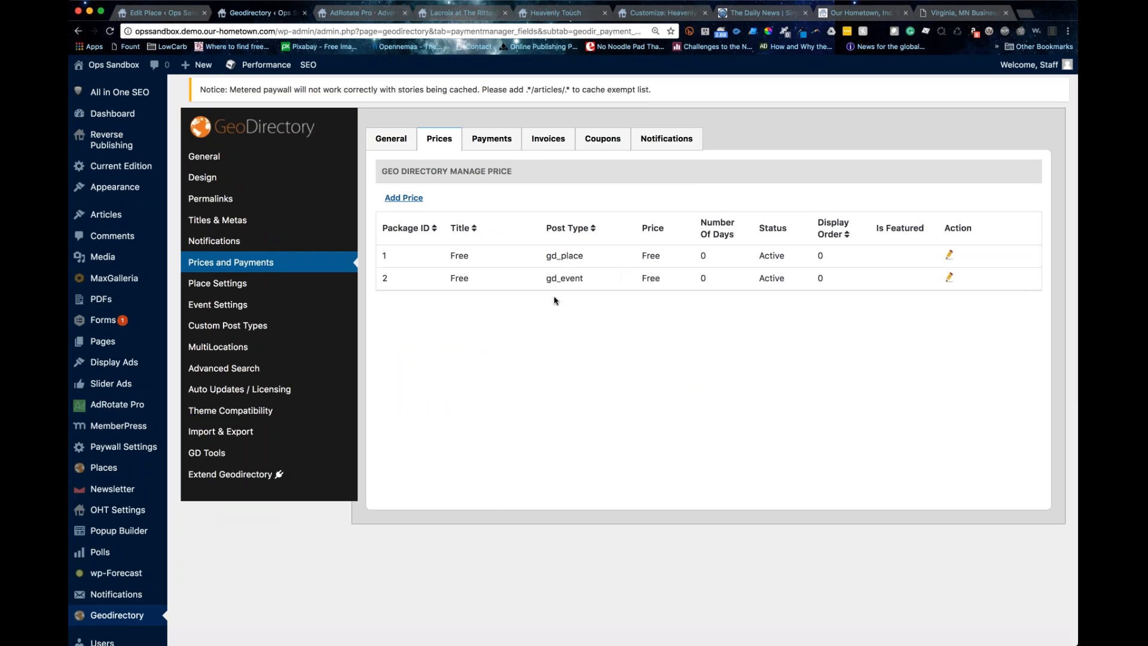
{"action": "left_click", "coordinate": [404, 197]}
{"action": "left_click", "coordinate": [405, 199]}
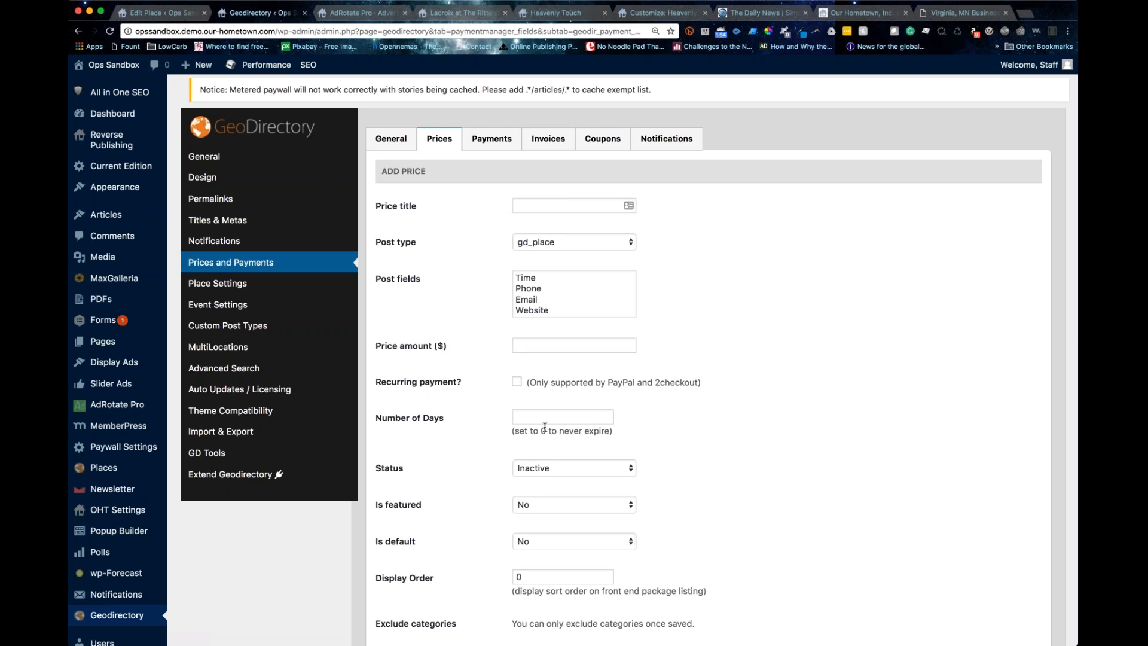
- Set the new gd_place package's price amount to 5 dollars and its number of days to 30
{"action": "scroll", "coordinate": [544, 427], "scroll_direction": "down", "scroll_amount": 3}
{"action": "scroll", "coordinate": [545, 428], "scroll_direction": "up", "scroll_amount": 3}
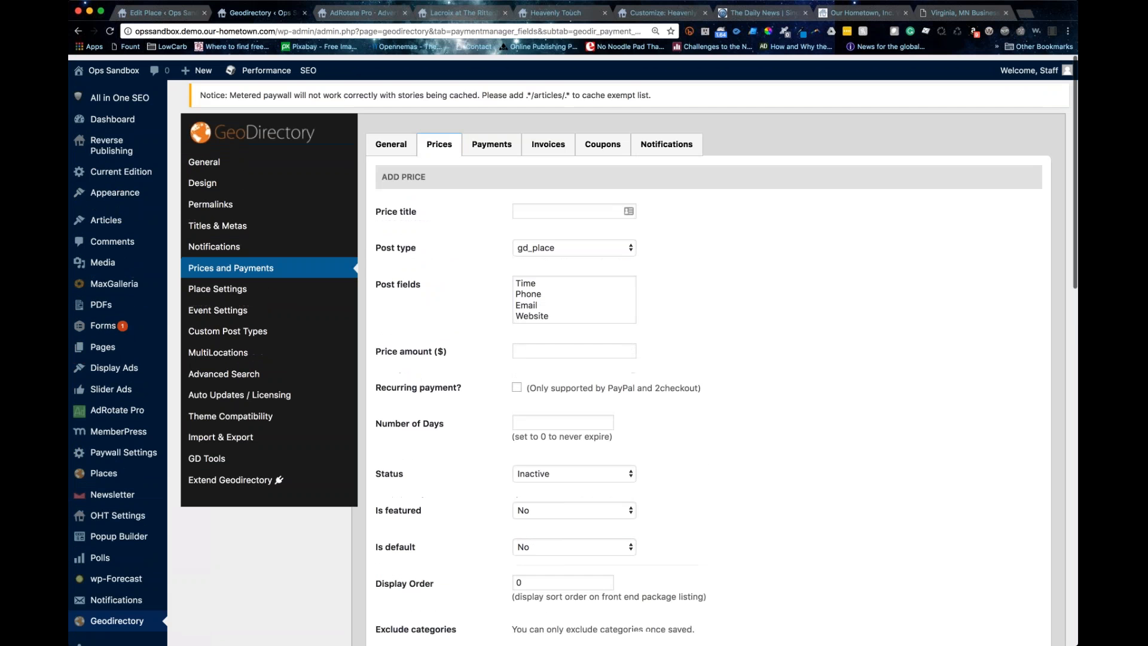
{"action": "scroll", "coordinate": [556, 347], "scroll_direction": "down", "scroll_amount": 3}
{"action": "scroll", "coordinate": [556, 347], "scroll_direction": "up", "scroll_amount": 3}
{"action": "left_click", "coordinate": [556, 349]}
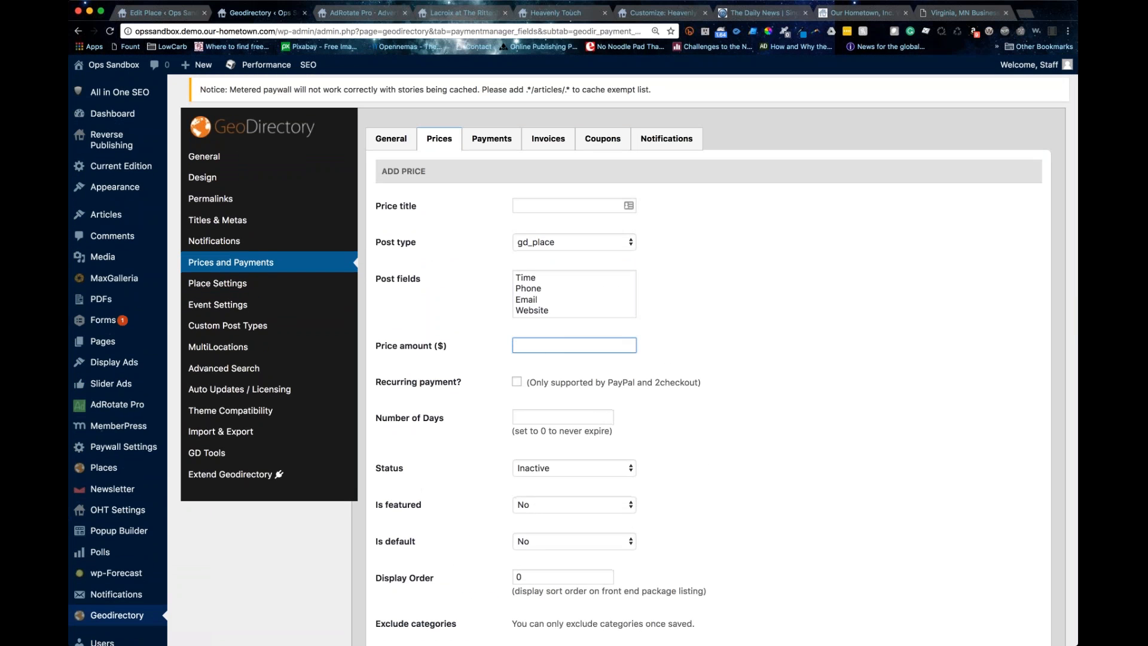
{"action": "type", "text": "5"}
{"action": "scroll", "coordinate": [634, 370], "scroll_direction": "down", "scroll_amount": 2}
{"action": "left_click", "coordinate": [592, 347]}
{"action": "type", "text": "30"}
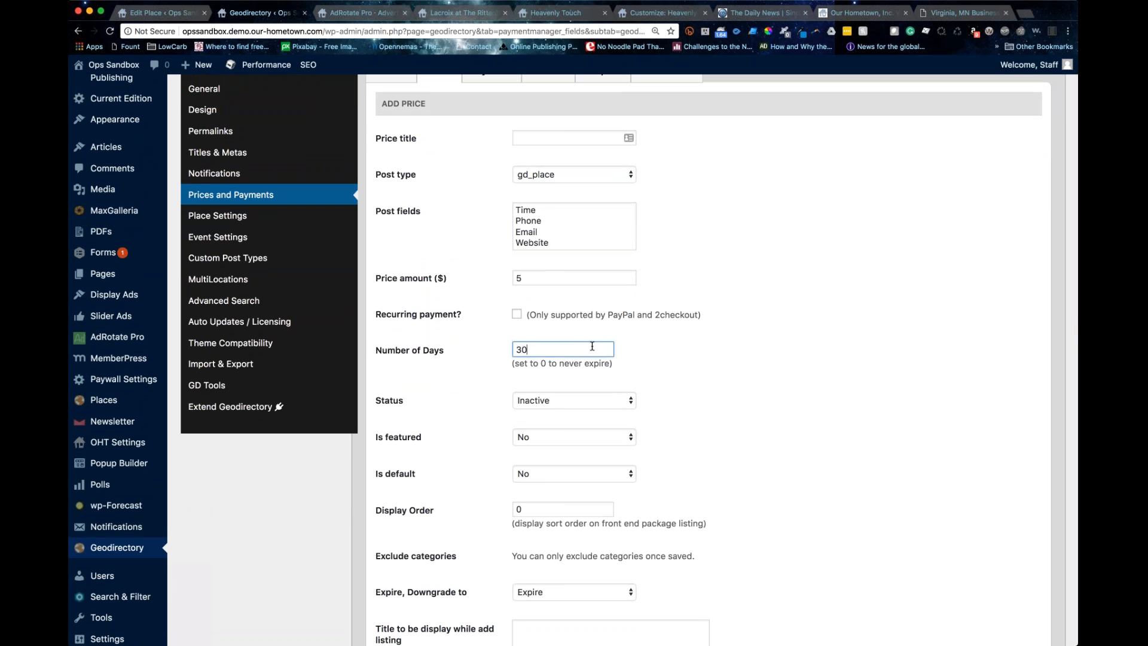
- Set the new price package's status to Active and Is featured to Yes, and look over its remaining options
{"action": "left_click", "coordinate": [636, 421]}
{"action": "scroll", "coordinate": [636, 421], "scroll_direction": "down", "scroll_amount": 1}
{"action": "scroll", "coordinate": [521, 393], "scroll_direction": "down", "scroll_amount": 1}
{"action": "scroll", "coordinate": [492, 389], "scroll_direction": "up", "scroll_amount": 1}
{"action": "scroll", "coordinate": [493, 386], "scroll_direction": "down", "scroll_amount": 1}
{"action": "left_click", "coordinate": [544, 388]}
{"action": "left_click", "coordinate": [544, 371]}
{"action": "left_click", "coordinate": [525, 428]}
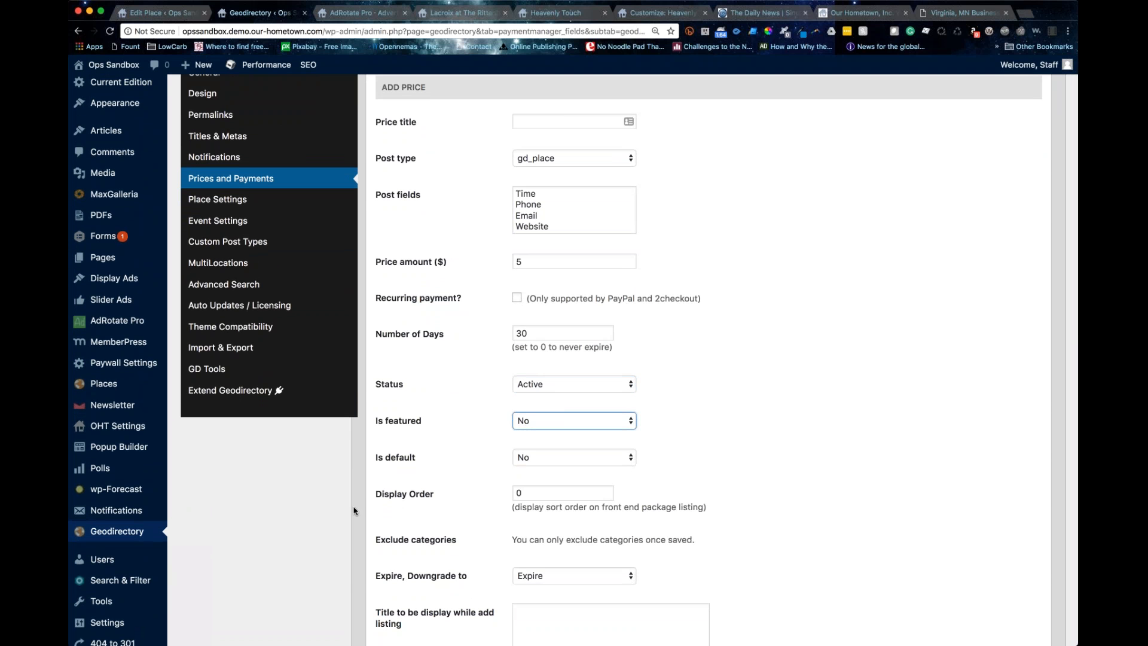
{"action": "key", "text": "Down"}
{"action": "scroll", "coordinate": [425, 475], "scroll_direction": "down", "scroll_amount": 3}
{"action": "scroll", "coordinate": [485, 546], "scroll_direction": "down", "scroll_amount": 8}
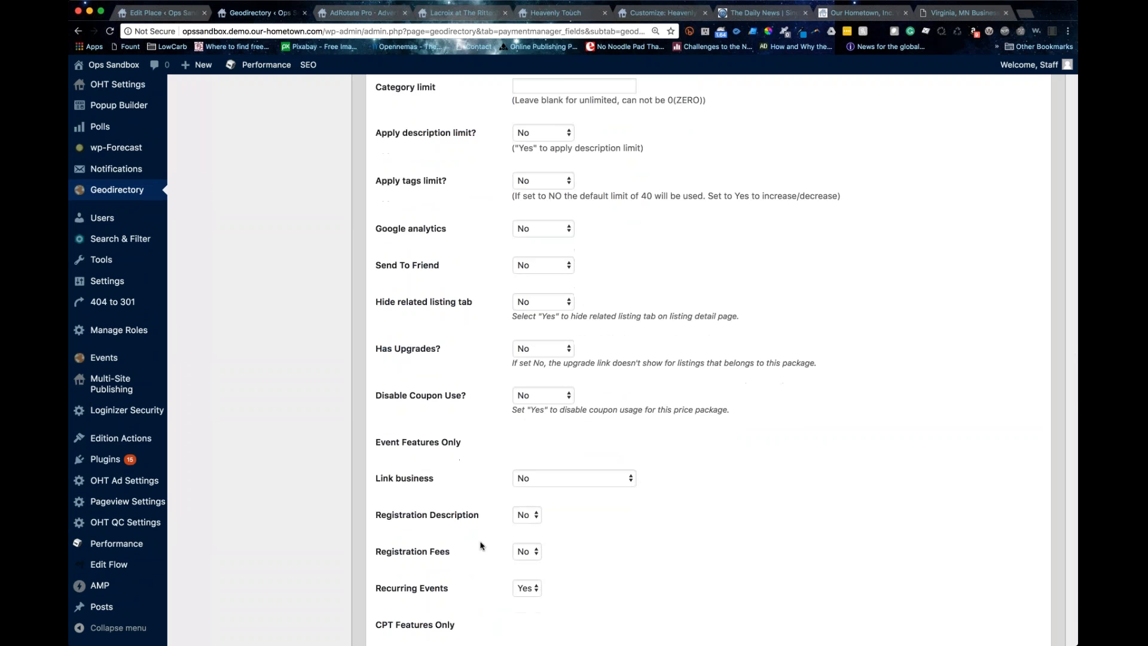
{"action": "scroll", "coordinate": [480, 545], "scroll_direction": "down", "scroll_amount": 3}
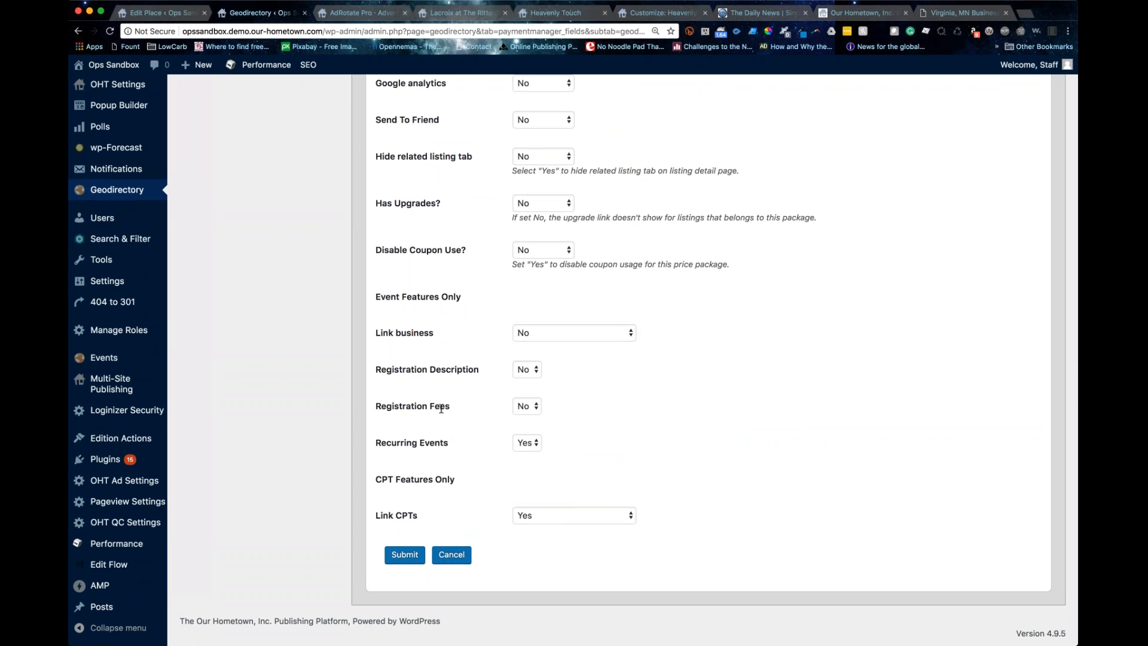
{"action": "scroll", "coordinate": [442, 408], "scroll_direction": "up", "scroll_amount": 7}
{"action": "scroll", "coordinate": [441, 408], "scroll_direction": "up", "scroll_amount": 8}
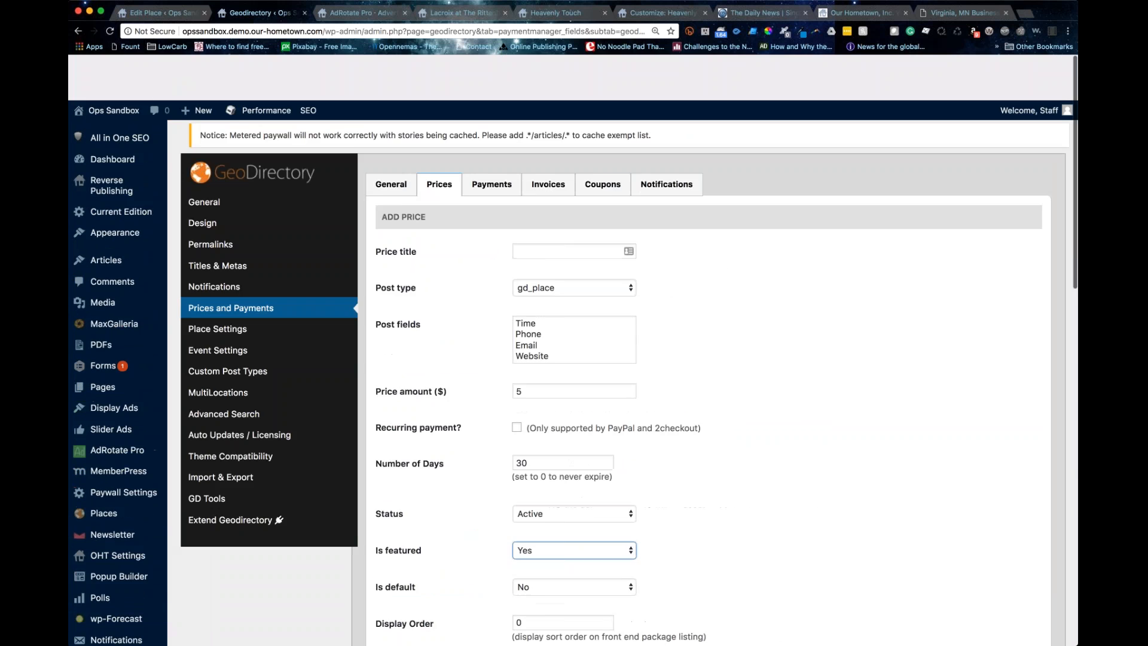
- Search Google for geodirectory in a new browser tab and open the wpgeodirectory.com website
{"action": "key", "text": "super+t"}
{"action": "type", "text": "geodirectory"}
{"action": "key", "text": "Return"}
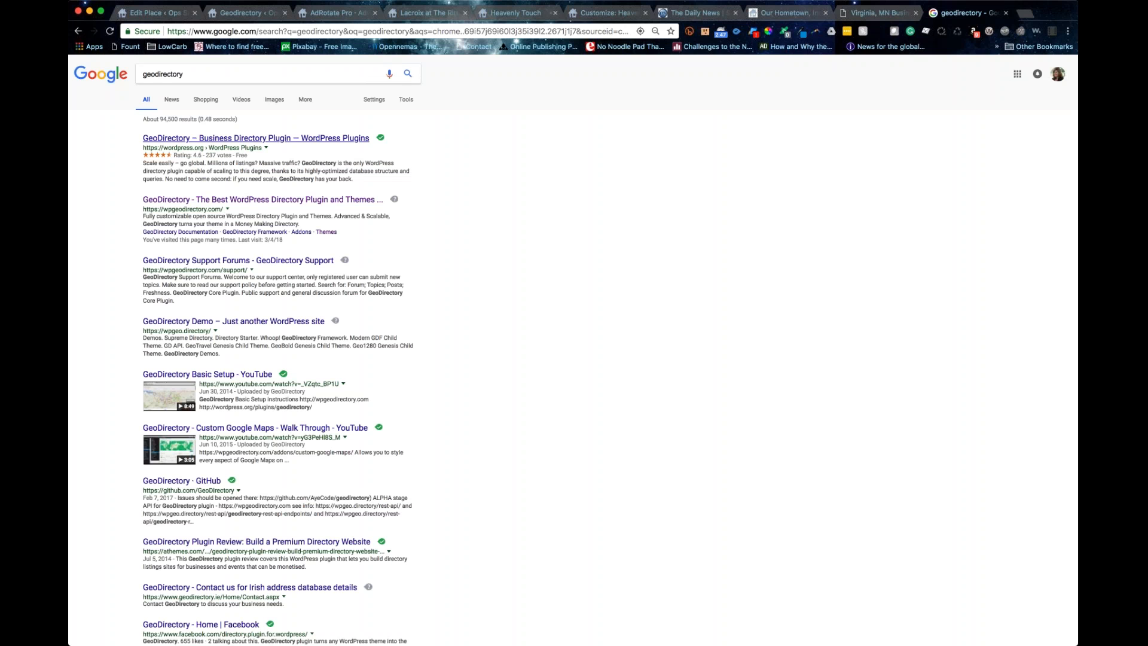
{"action": "left_click", "coordinate": [195, 202]}
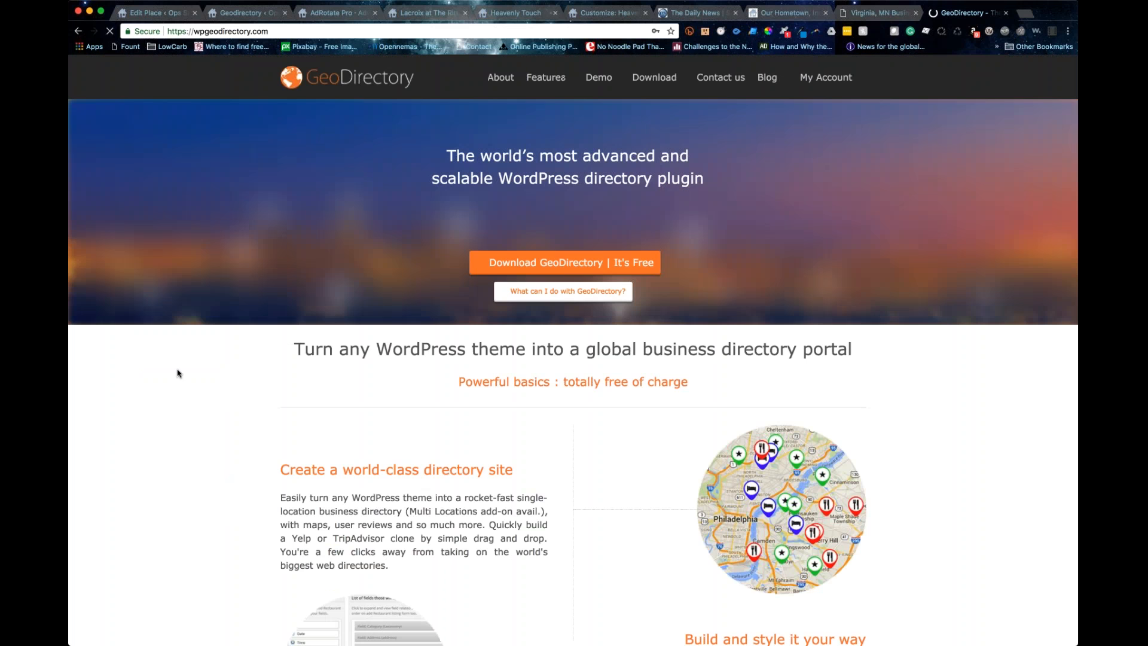
- Read the introductory headline about the WordPress business directory portal on the GeoDirectory homepage
{"action": "left_click_drag", "start_coordinate": [294, 349], "coordinate": [767, 393]}
{"action": "left_click", "coordinate": [748, 386]}
{"action": "mouse_move", "coordinate": [285, 348]}
{"action": "left_mouse_down"}
{"action": "mouse_move", "coordinate": [711, 392]}
{"action": "mouse_move", "coordinate": [300, 333]}
{"action": "left_mouse_up"}
{"action": "scroll", "coordinate": [712, 391], "scroll_direction": "down", "scroll_amount": 1}
{"action": "scroll", "coordinate": [301, 332], "scroll_direction": "down", "scroll_amount": 1}
{"action": "scroll", "coordinate": [301, 332], "scroll_direction": "down", "scroll_amount": 1}
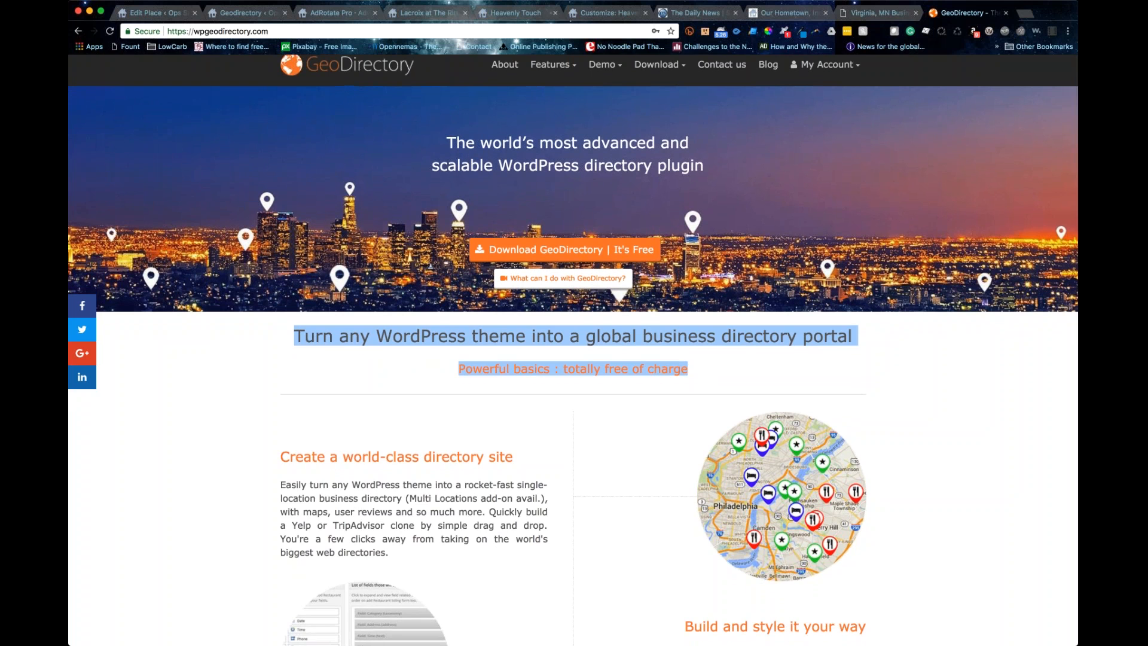
{"action": "scroll", "coordinate": [780, 398], "scroll_direction": "up", "scroll_amount": 2}
{"action": "left_click_drag", "start_coordinate": [780, 397], "coordinate": [298, 349]}
{"action": "scroll", "coordinate": [298, 349], "scroll_direction": "down", "scroll_amount": 1}
{"action": "left_click", "coordinate": [298, 349]}
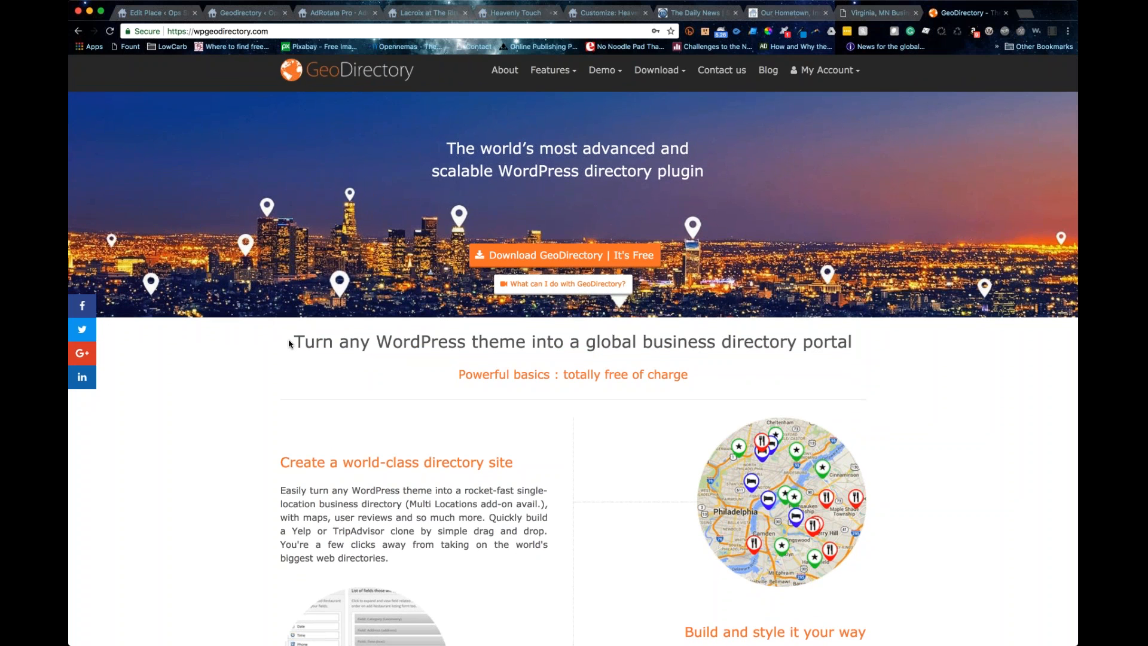
{"action": "scroll", "coordinate": [291, 345], "scroll_direction": "down", "scroll_amount": 1}
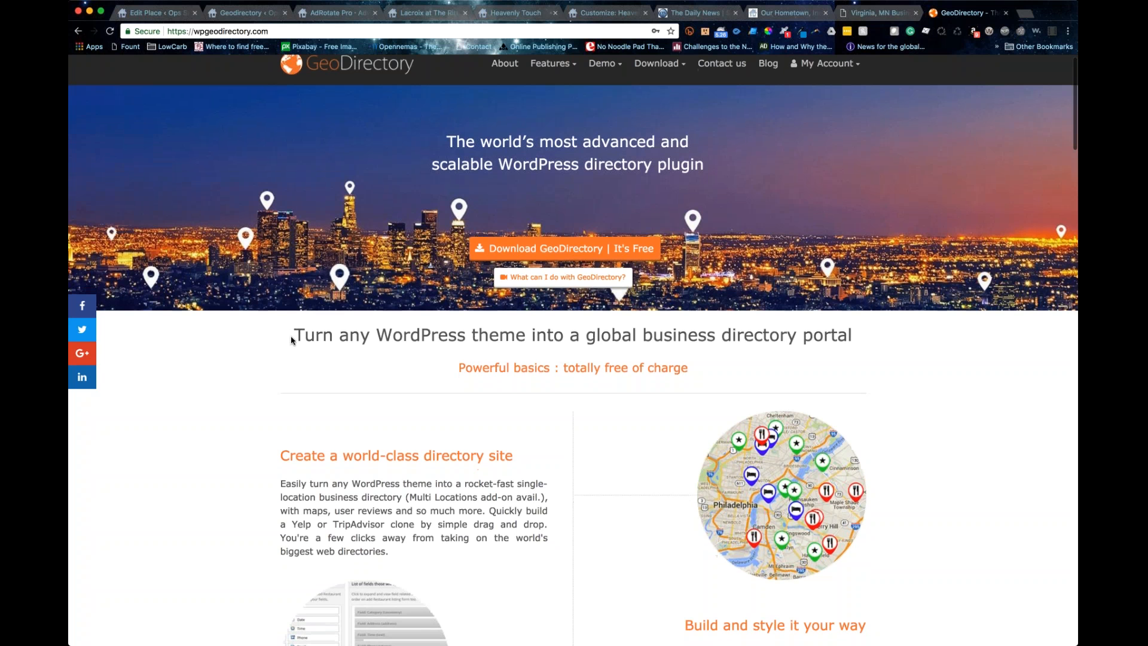
{"action": "scroll", "coordinate": [290, 344], "scroll_direction": "up", "scroll_amount": 2}
- Check the download, features and account login options offered on the GeoDirectory website
{"action": "mouse_move", "coordinate": [690, 88]}
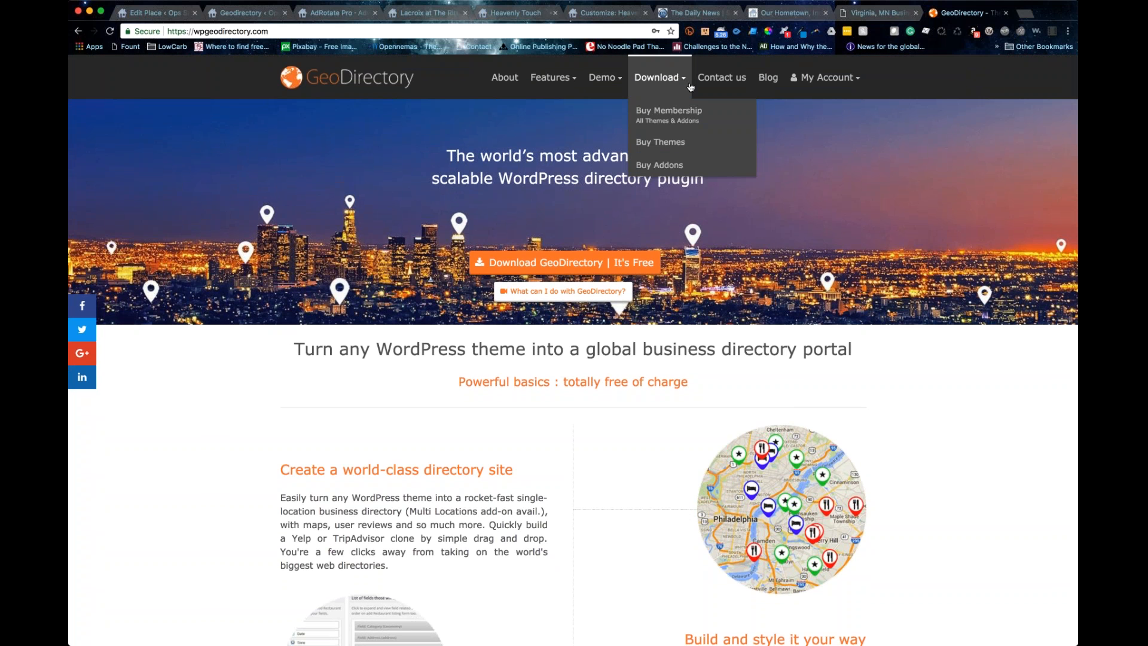
{"action": "mouse_move", "coordinate": [553, 78]}
{"action": "mouse_move", "coordinate": [852, 82]}
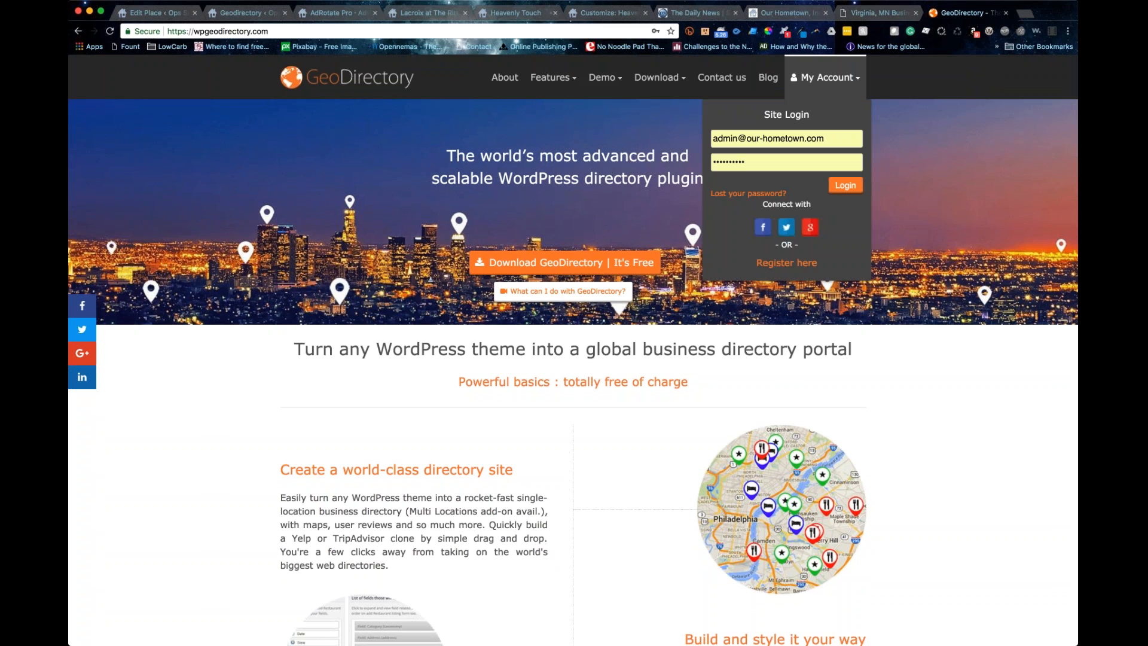
{"action": "scroll", "coordinate": [453, 217], "scroll_direction": "down", "scroll_amount": 1}
{"action": "scroll", "coordinate": [453, 216], "scroll_direction": "down", "scroll_amount": 1}
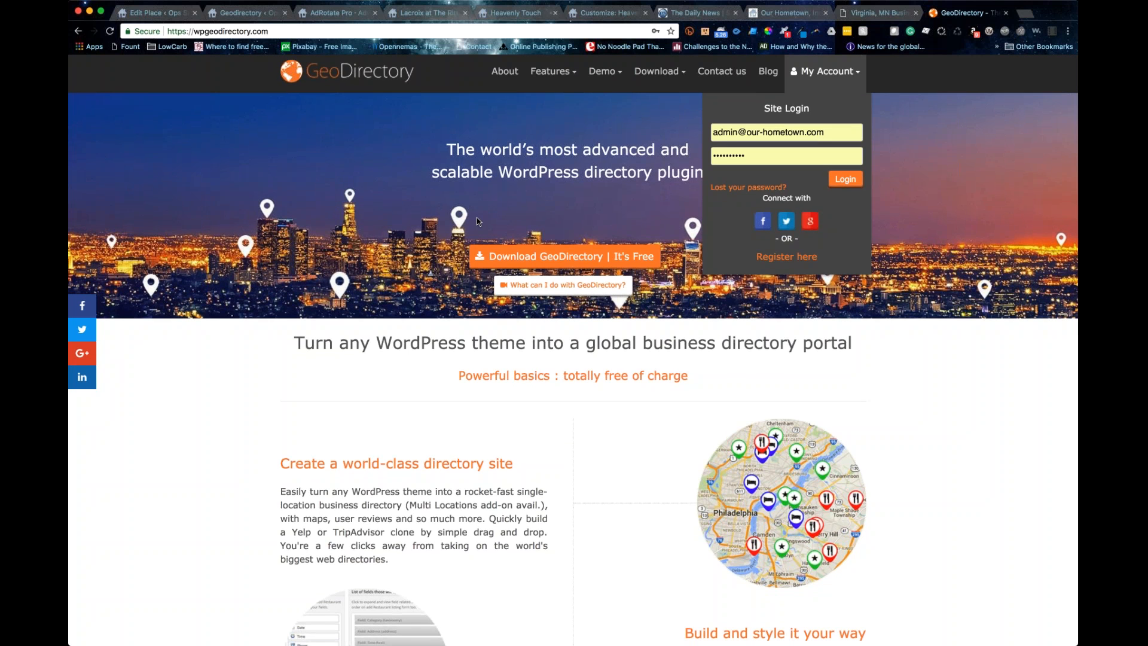
{"action": "scroll", "coordinate": [504, 207], "scroll_direction": "down", "scroll_amount": 1}
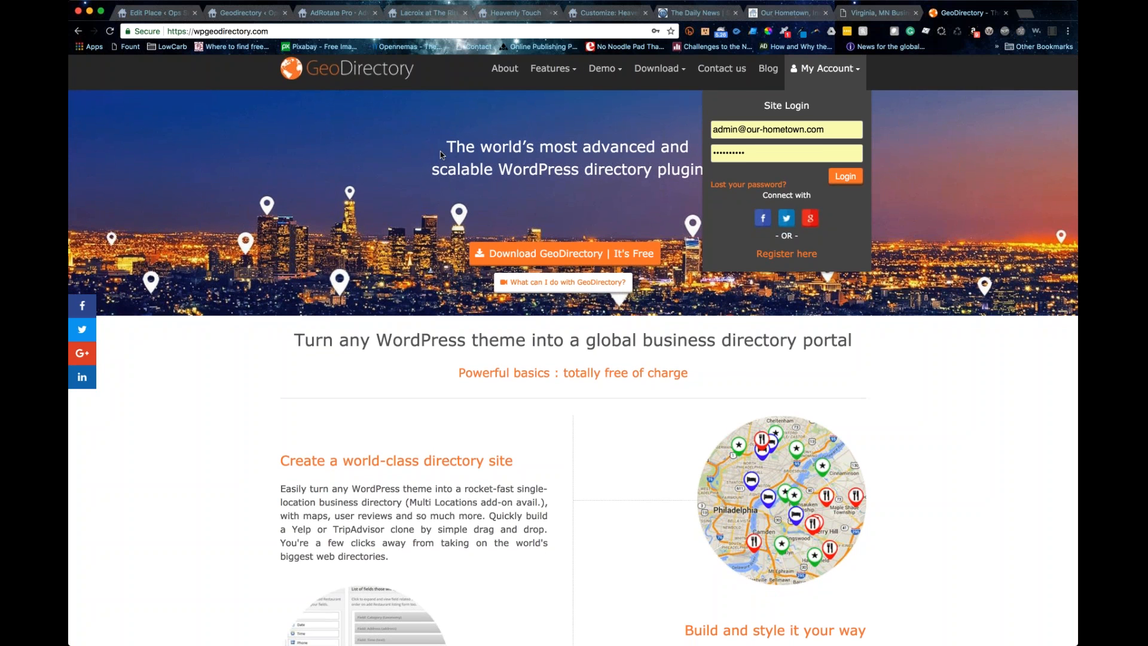
{"action": "scroll", "coordinate": [454, 143], "scroll_direction": "up", "scroll_amount": 1}
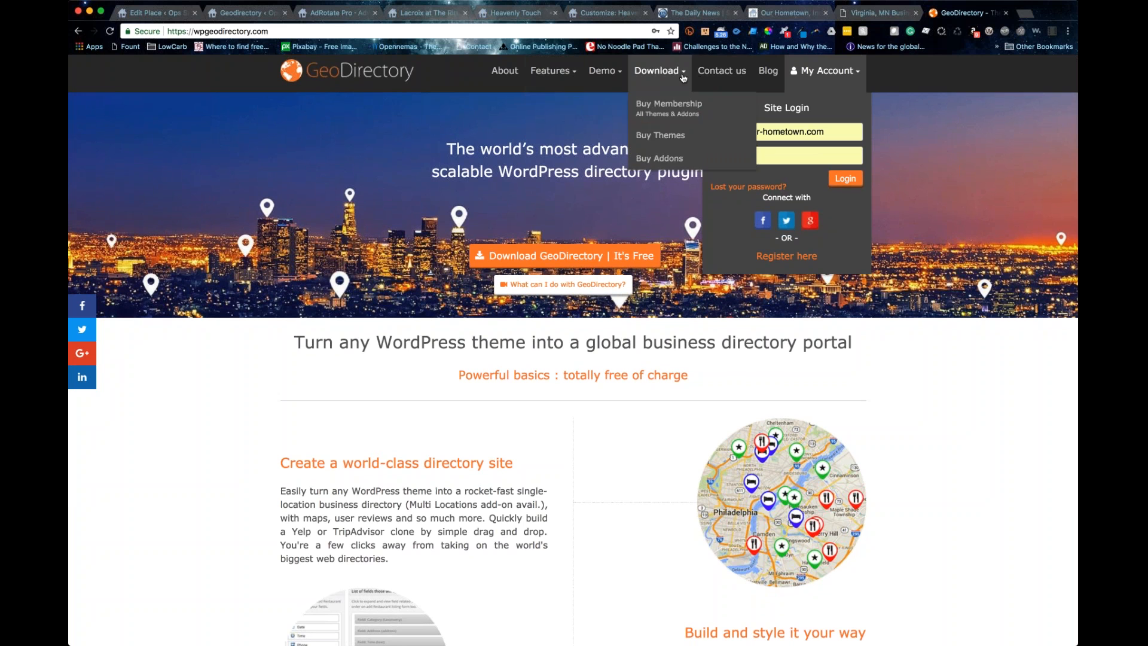
- Look through the homepage's add-ons, open the GeoDirectory documentation with its search, and return to the Add Price form
{"action": "scroll", "coordinate": [404, 193], "scroll_direction": "down", "scroll_amount": 10}
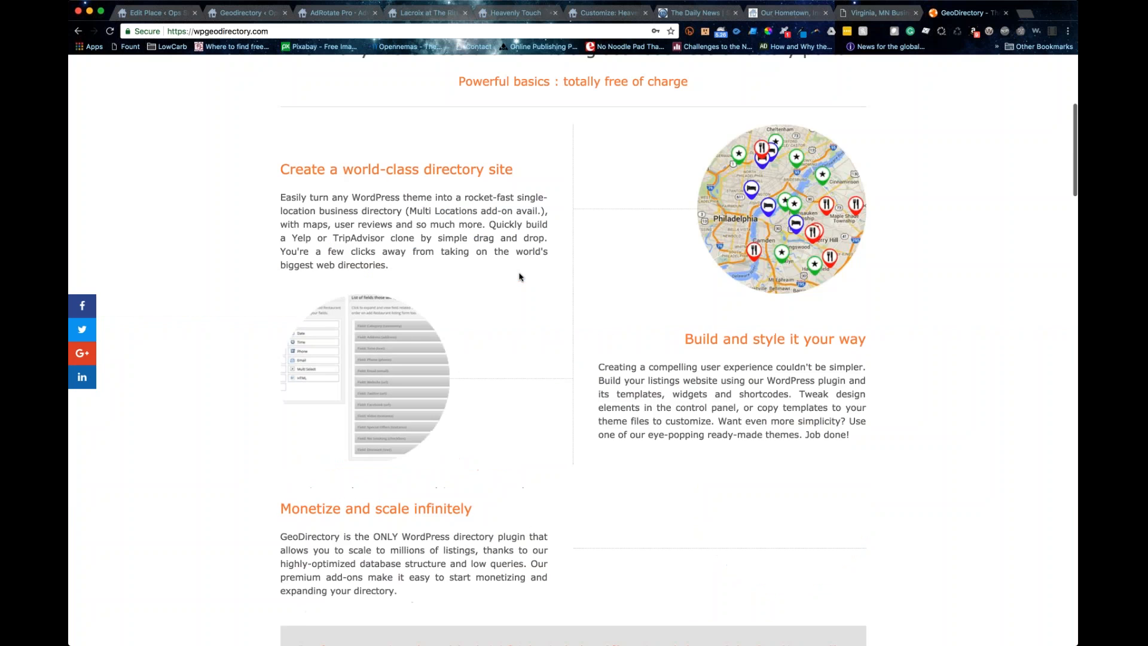
{"action": "scroll", "coordinate": [403, 193], "scroll_direction": "down", "scroll_amount": 20}
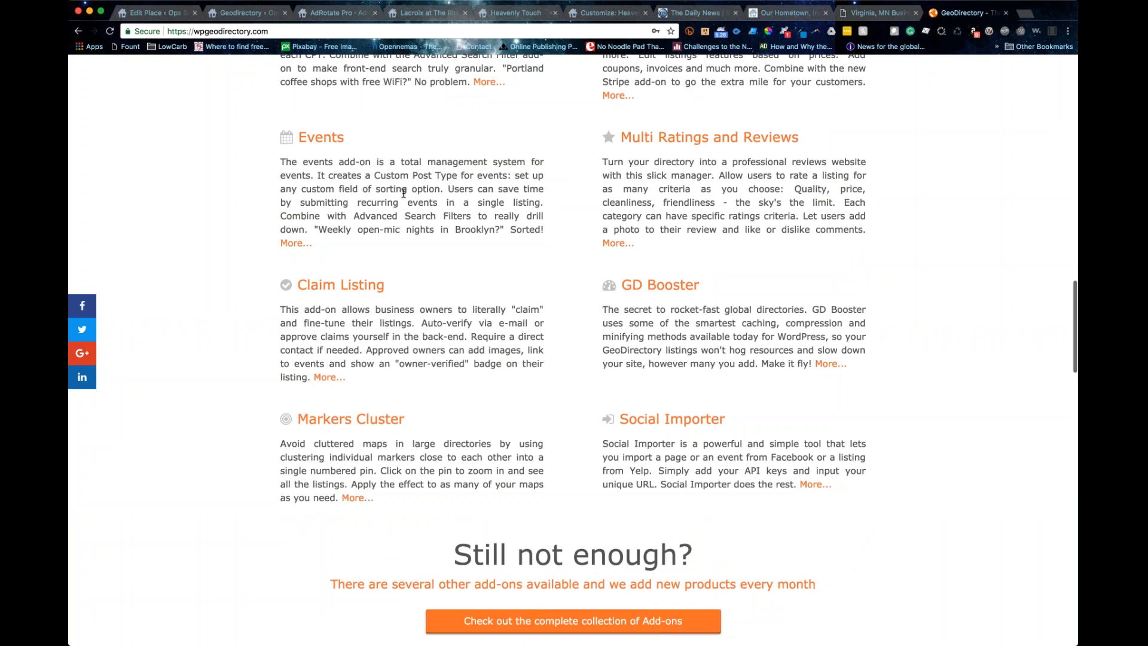
{"action": "left_click", "coordinate": [533, 523]}
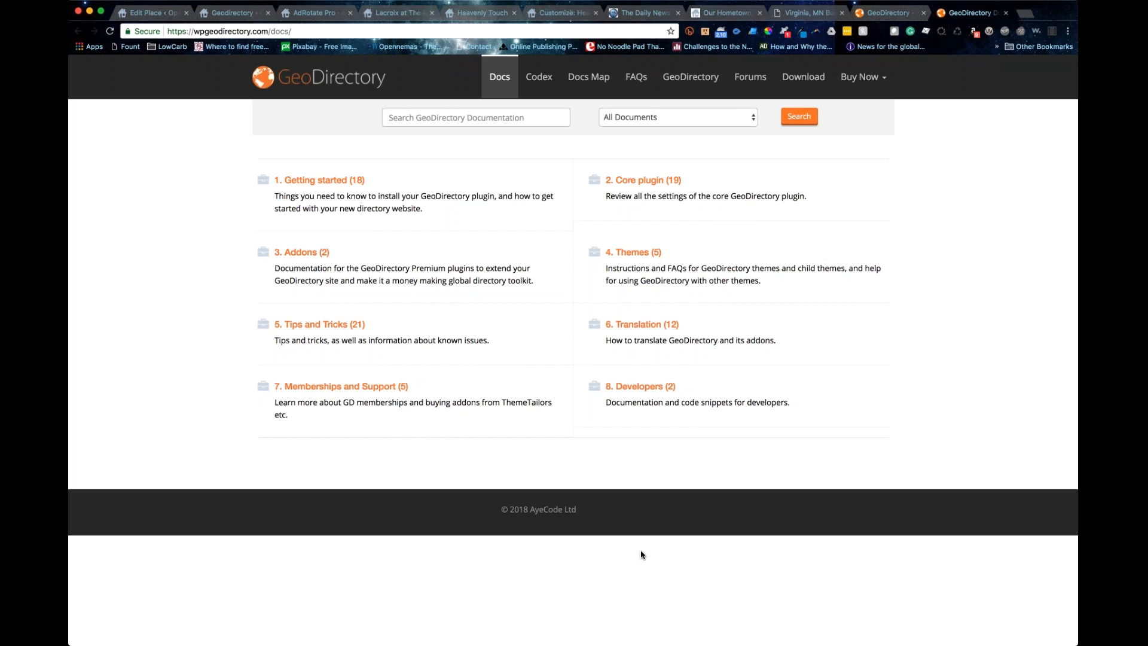
{"action": "left_click", "coordinate": [440, 122]}
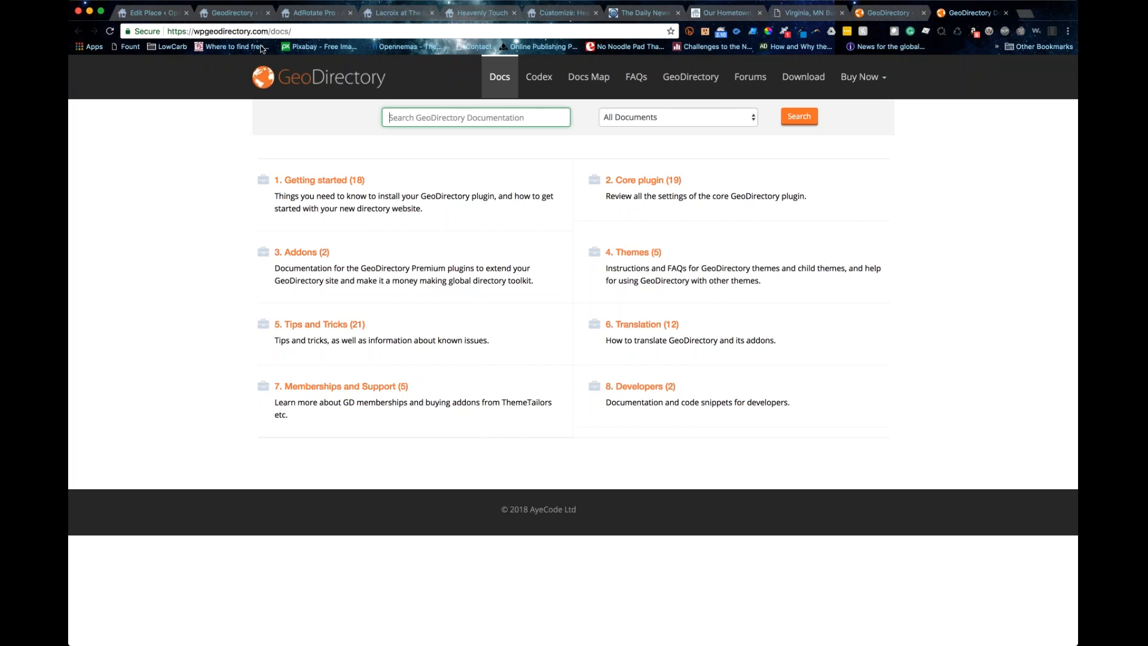
{"action": "left_click", "coordinate": [227, 12]}
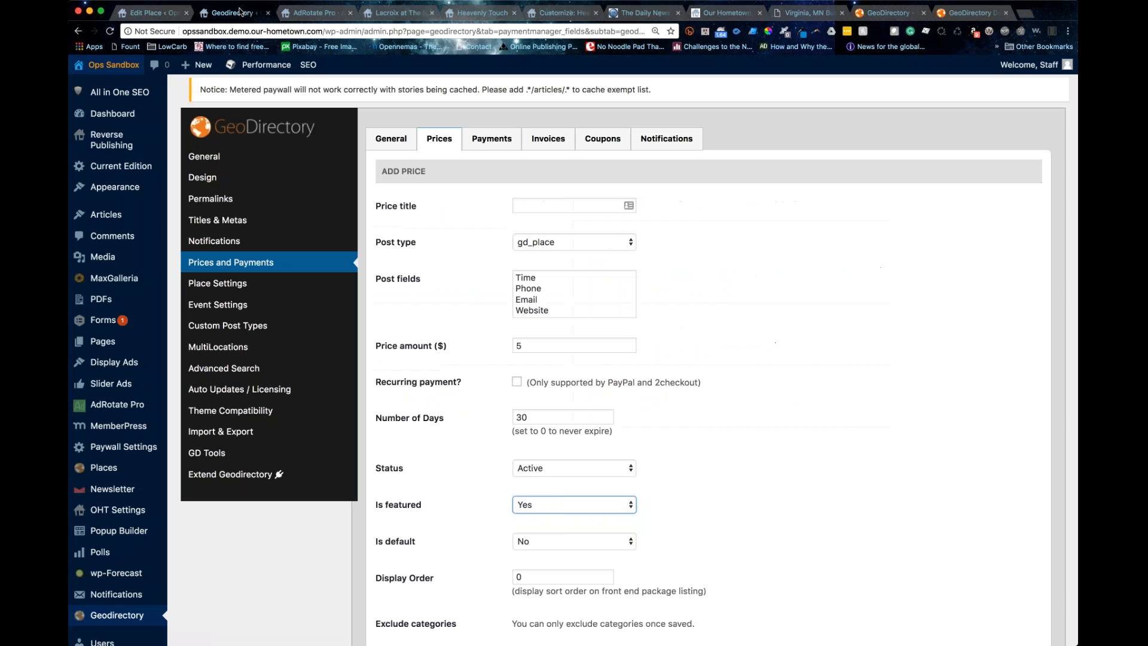
- Return to the GeoDirectory Add Price form and close the Virginia, MN browser tab
{"action": "left_click", "coordinate": [316, 15]}
{"action": "left_click", "coordinate": [229, 13]}
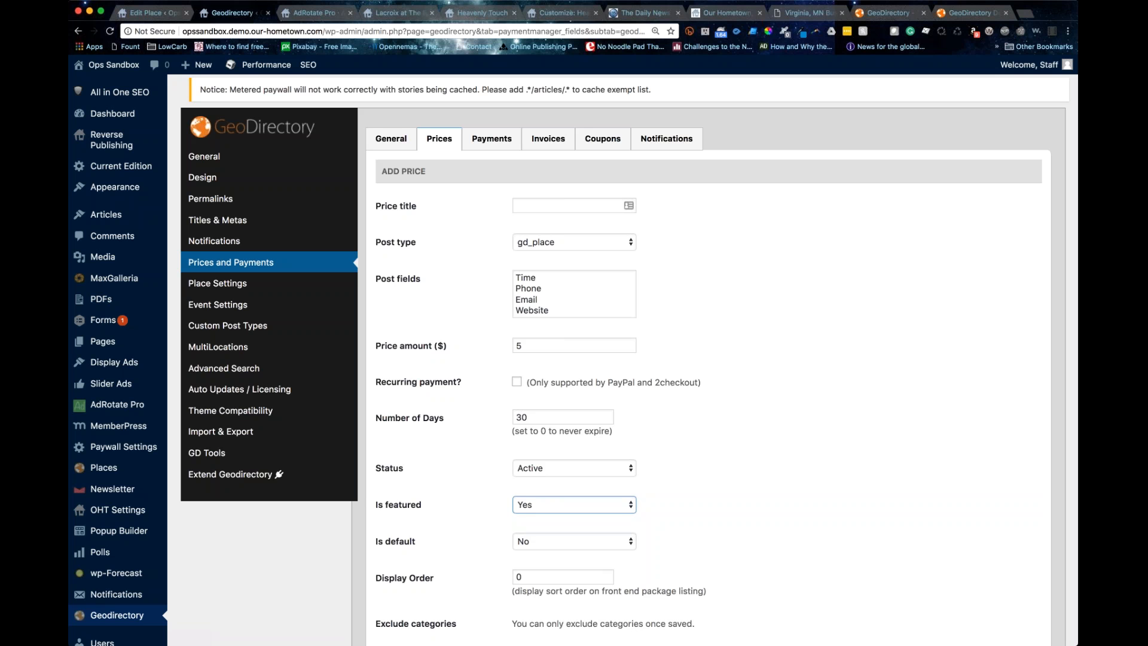
{"action": "scroll", "coordinate": [572, 358], "scroll_direction": "down", "scroll_amount": 1}
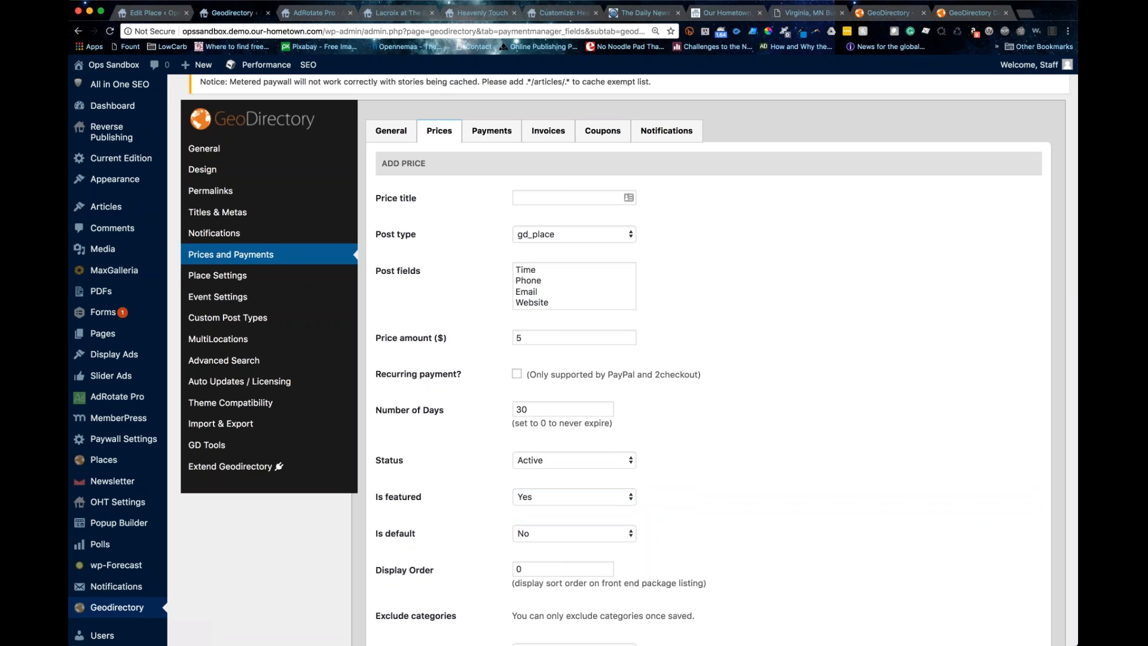
{"action": "scroll", "coordinate": [393, 303], "scroll_direction": "down", "scroll_amount": 1}
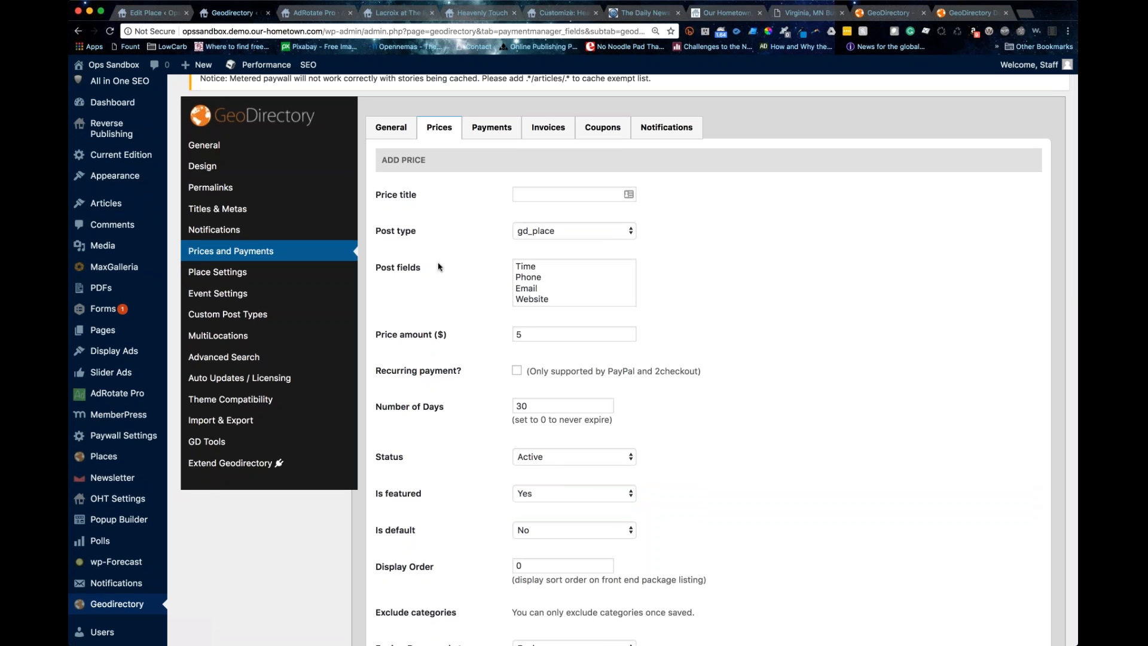
{"action": "left_click", "coordinate": [842, 12]}
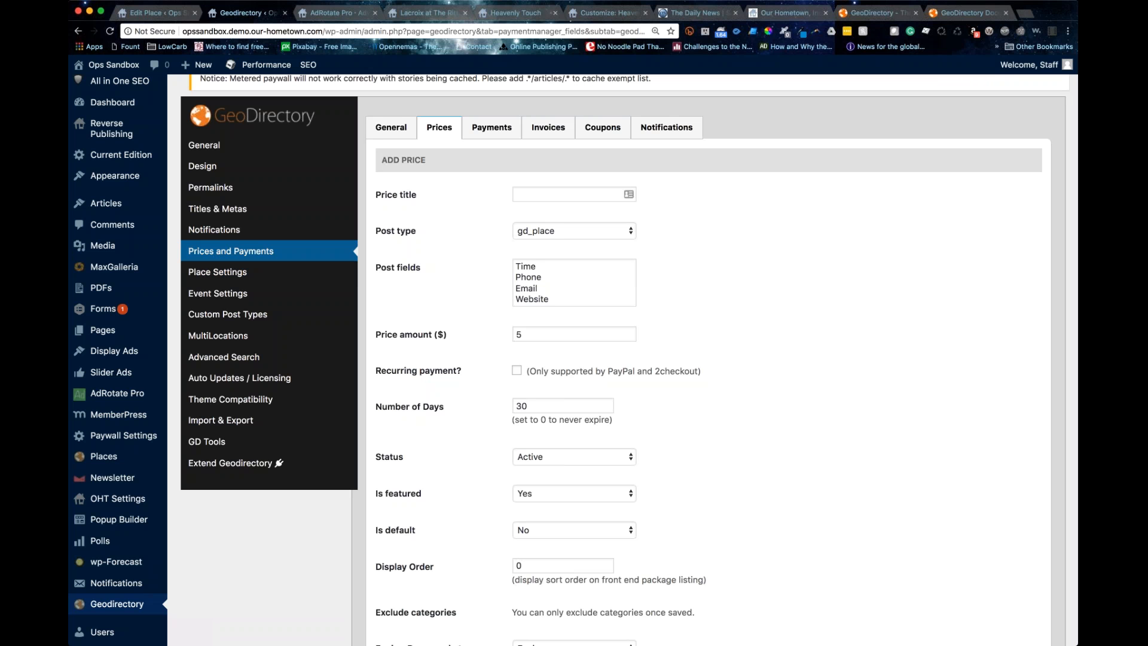
- Open the site's Events list and open the Riverfront Ramble event for editing
{"action": "scroll", "coordinate": [622, 358], "scroll_direction": "down", "scroll_amount": 1}
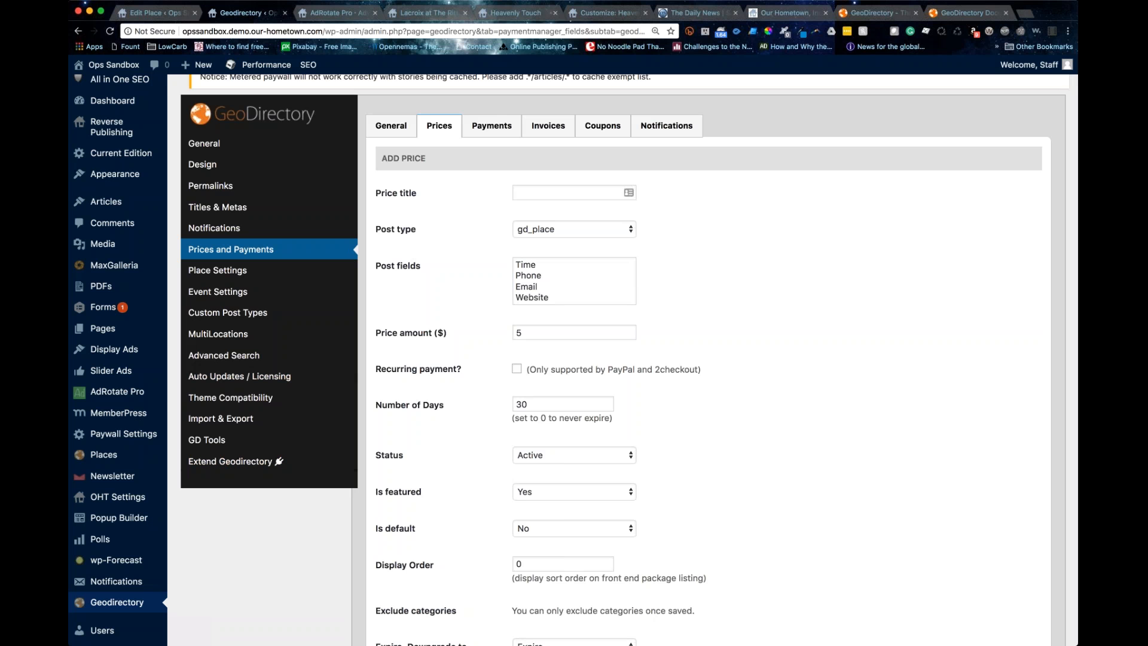
{"action": "mouse_move", "coordinate": [122, 371]}
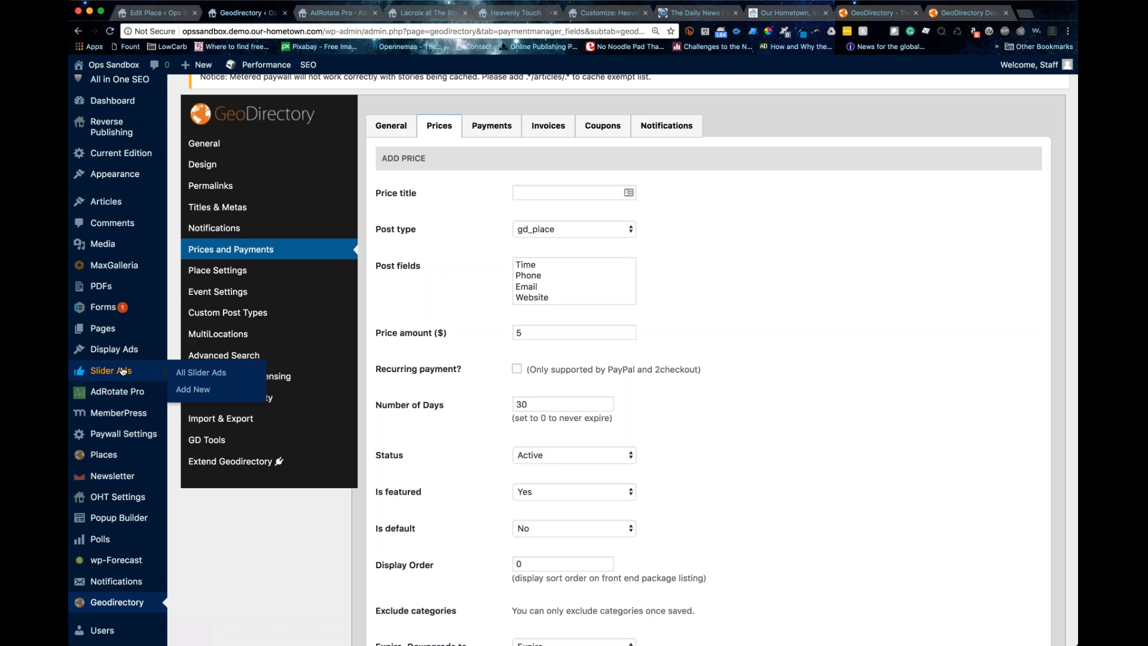
{"action": "scroll", "coordinate": [265, 533], "scroll_direction": "down", "scroll_amount": 5}
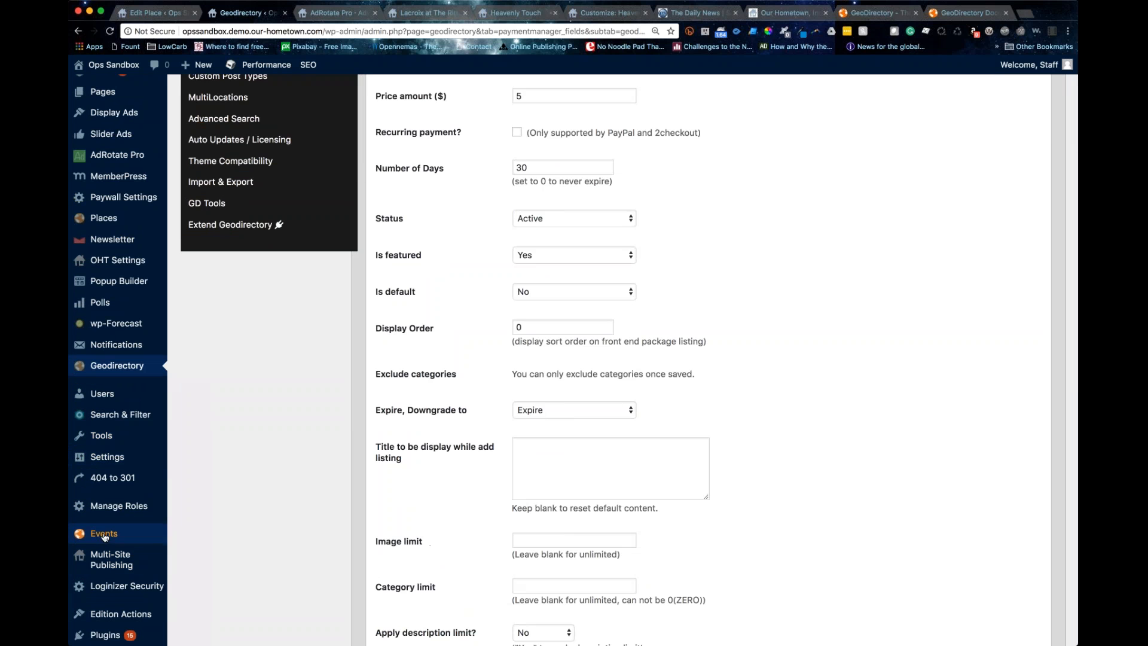
{"action": "left_click", "coordinate": [182, 535]}
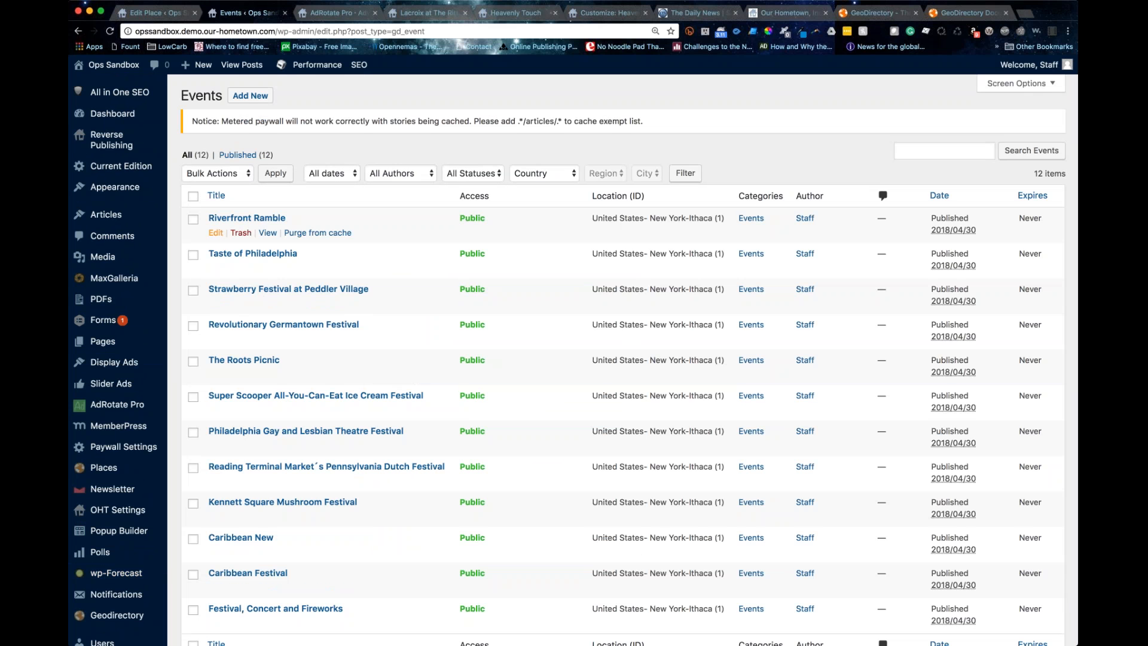
{"action": "left_click", "coordinate": [216, 233]}
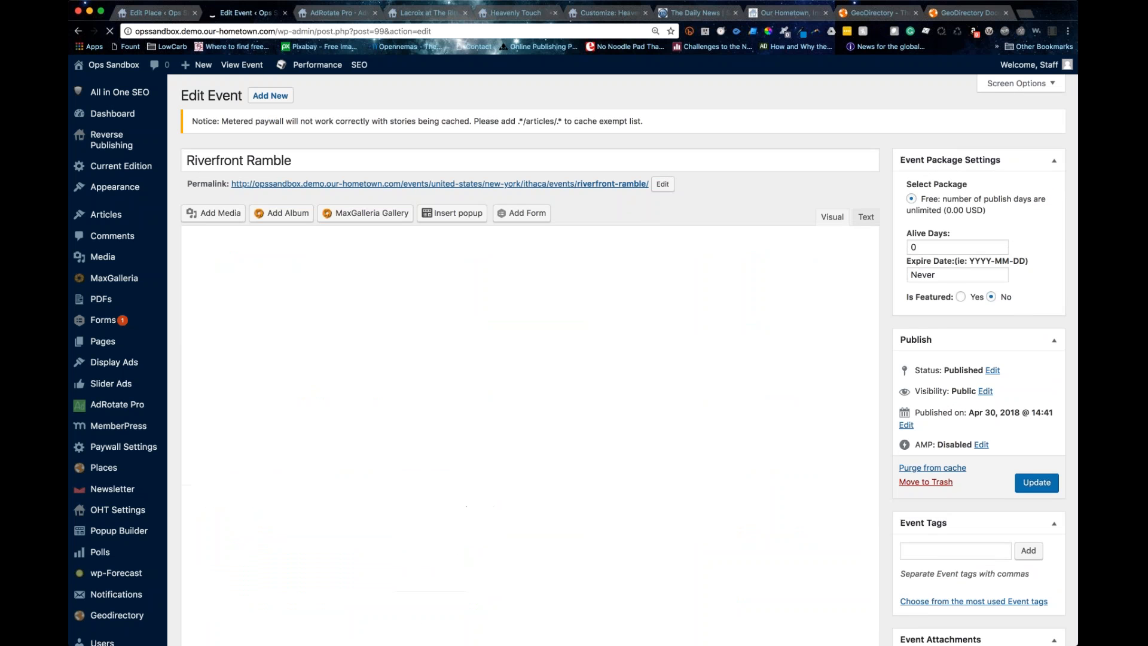
- Examine the Riverfront Ramble event's schedule, category, address, map, contact fields, images, package settings and description
{"action": "scroll", "coordinate": [593, 402], "scroll_direction": "down", "scroll_amount": 15}
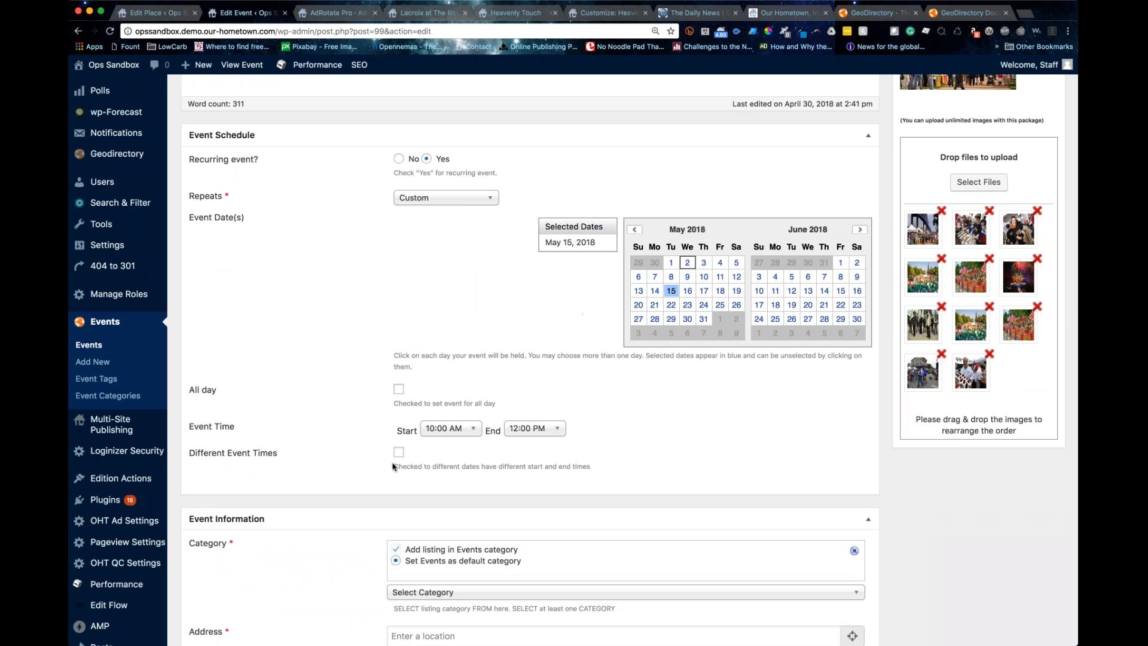
{"action": "scroll", "coordinate": [594, 359], "scroll_direction": "down", "scroll_amount": 5}
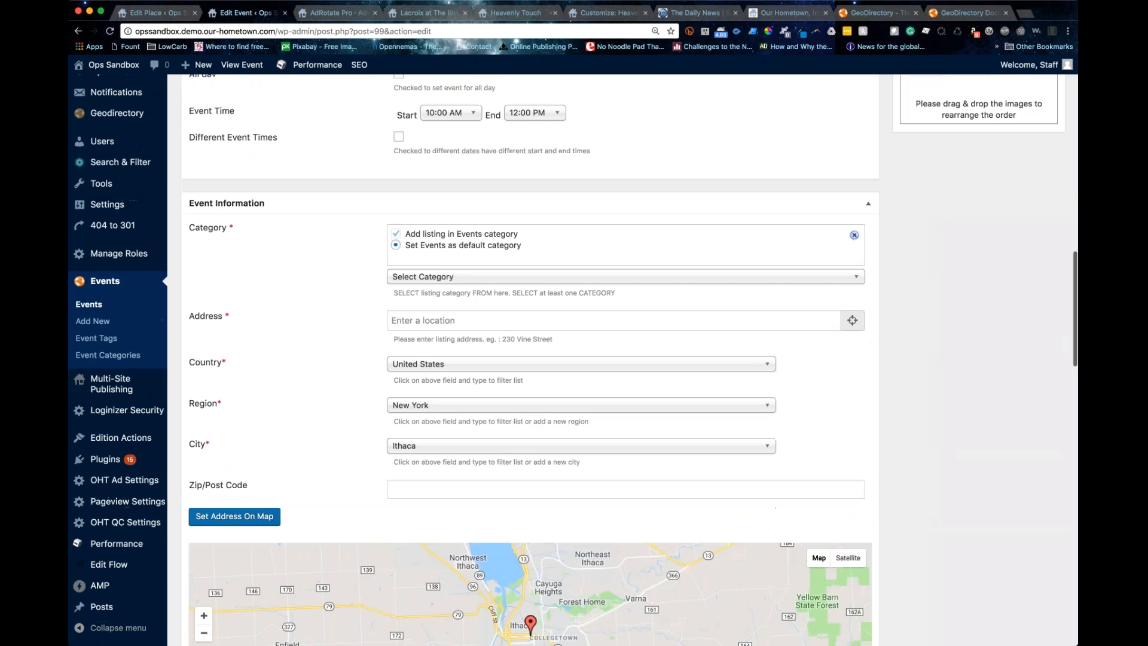
{"action": "scroll", "coordinate": [264, 410], "scroll_direction": "down", "scroll_amount": 3}
{"action": "scroll", "coordinate": [297, 156], "scroll_direction": "down", "scroll_amount": 13}
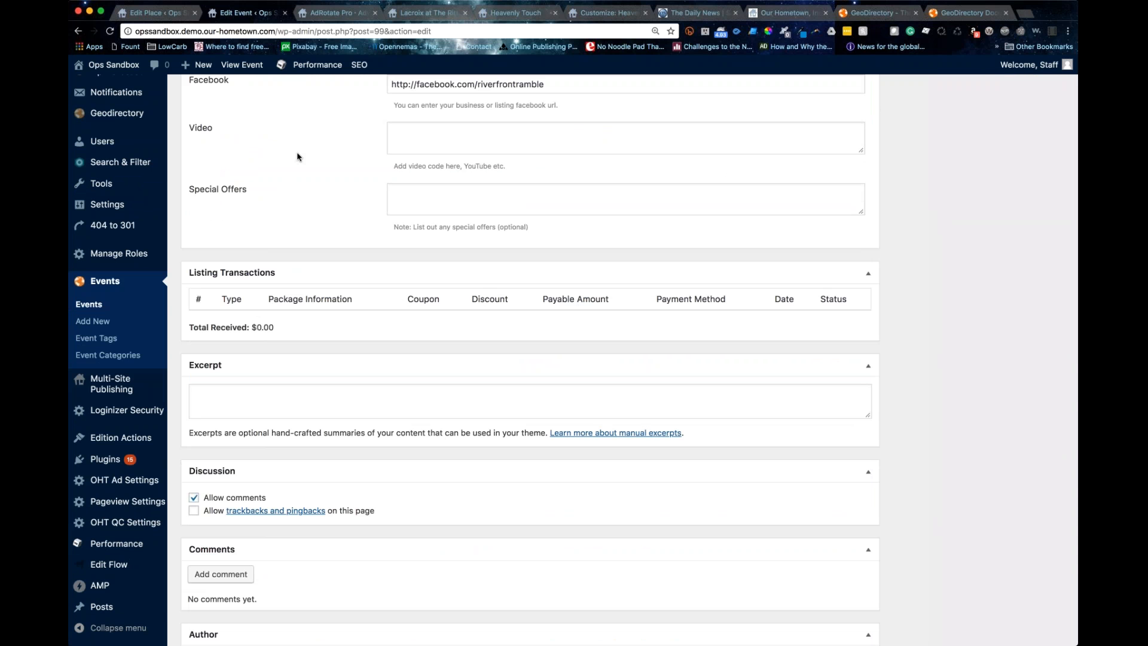
{"action": "scroll", "coordinate": [297, 157], "scroll_direction": "up", "scroll_amount": 9}
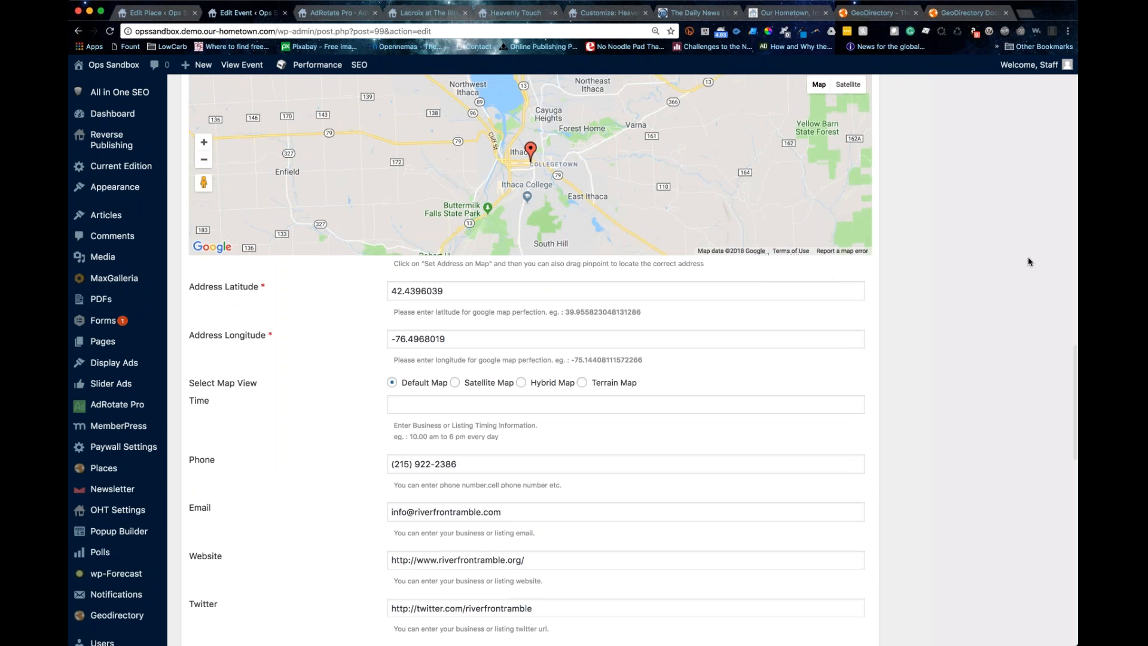
{"action": "scroll", "coordinate": [1028, 261], "scroll_direction": "up", "scroll_amount": 8}
{"action": "scroll", "coordinate": [1029, 261], "scroll_direction": "up", "scroll_amount": 13}
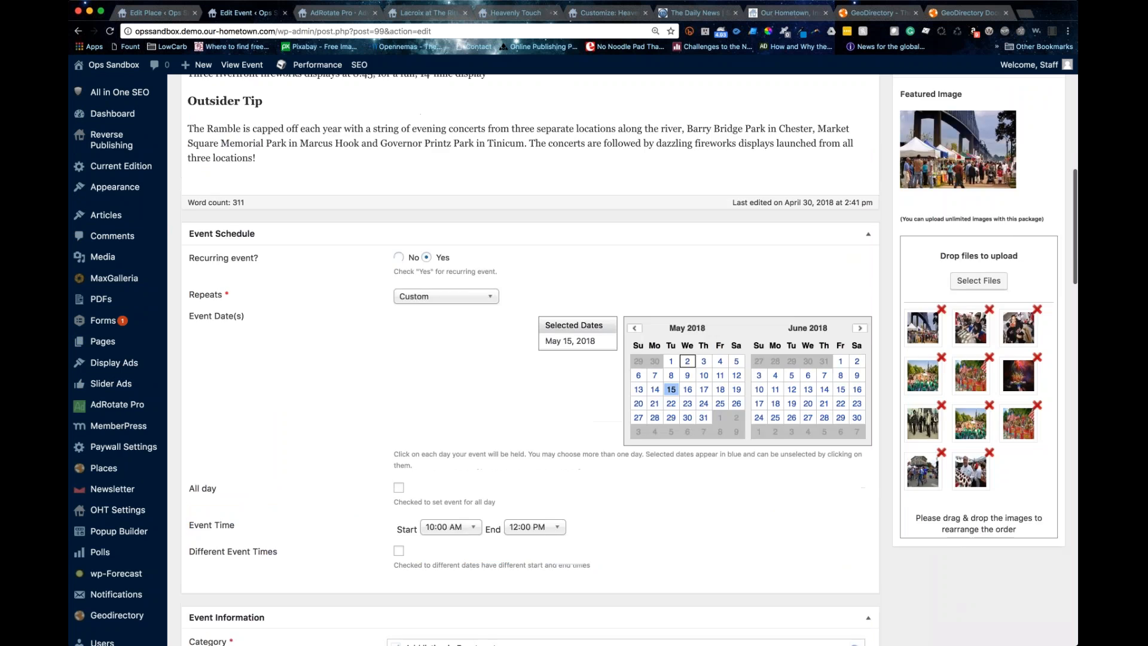
{"action": "scroll", "coordinate": [793, 203], "scroll_direction": "up", "scroll_amount": 4}
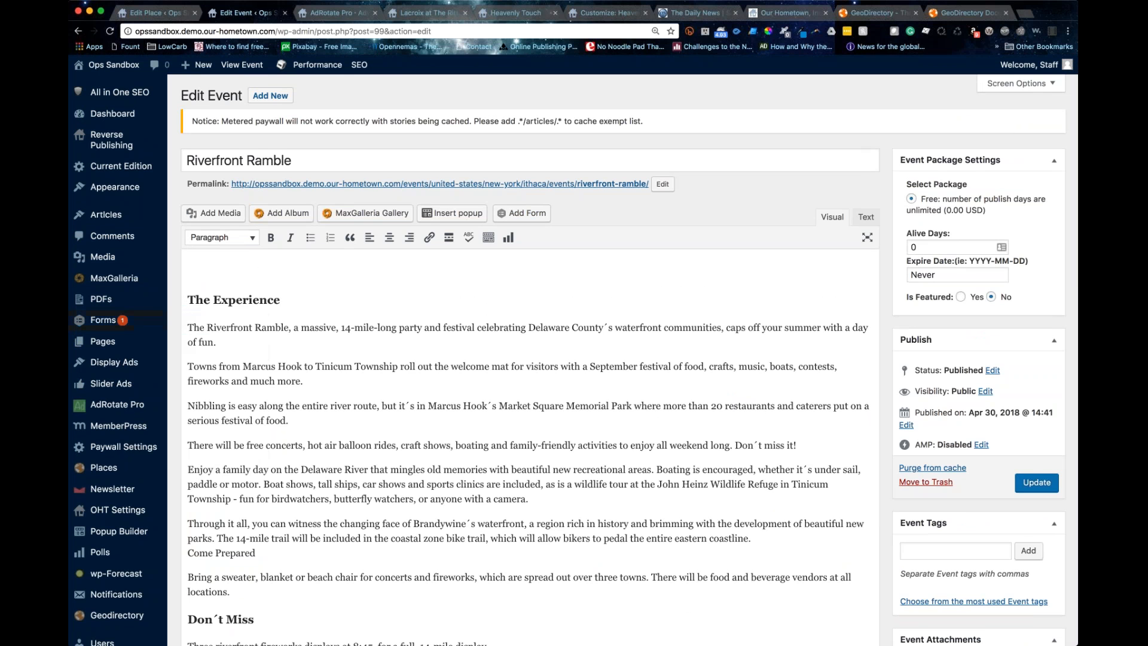
{"action": "left_click", "coordinate": [189, 300]}
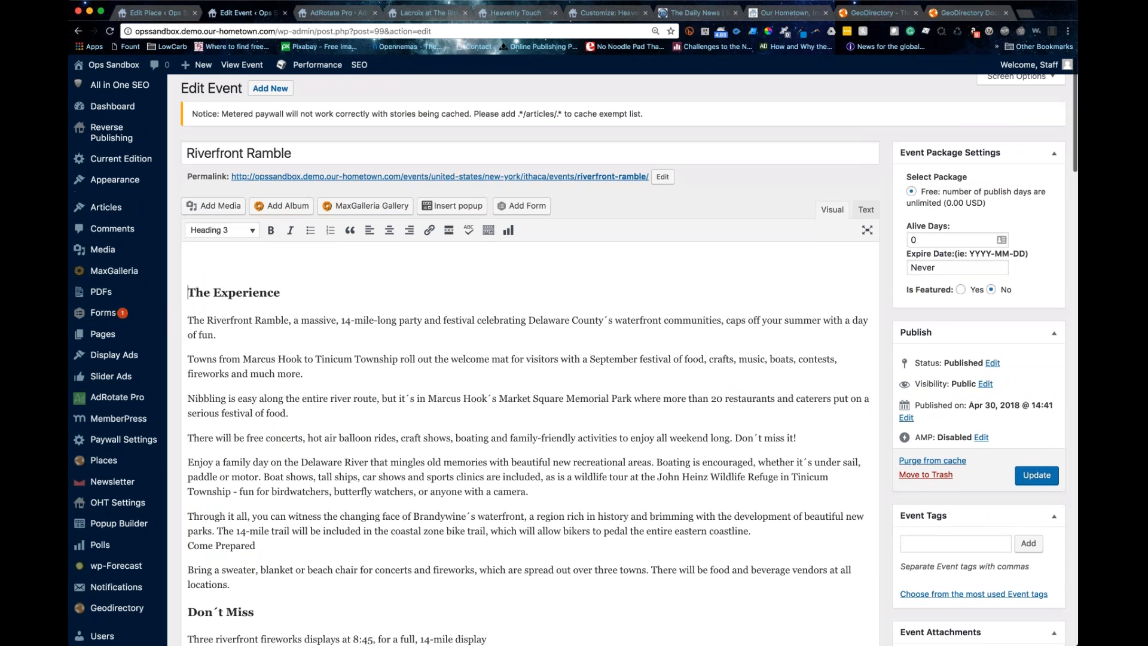
- Open brunswicktimesrecord.demo.our-hometown.com in a new browser tab and go to its WordPress dashboard
{"action": "left_click", "coordinate": [1025, 13]}
{"action": "type", "text": "bruns"}
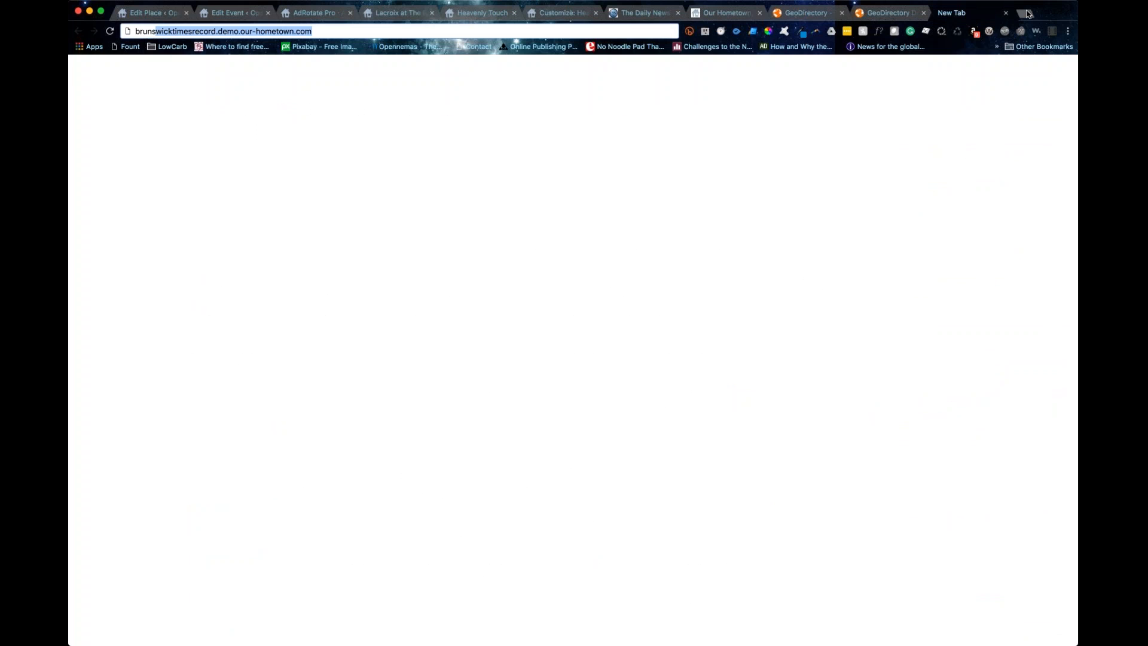
{"action": "key", "text": "Return"}
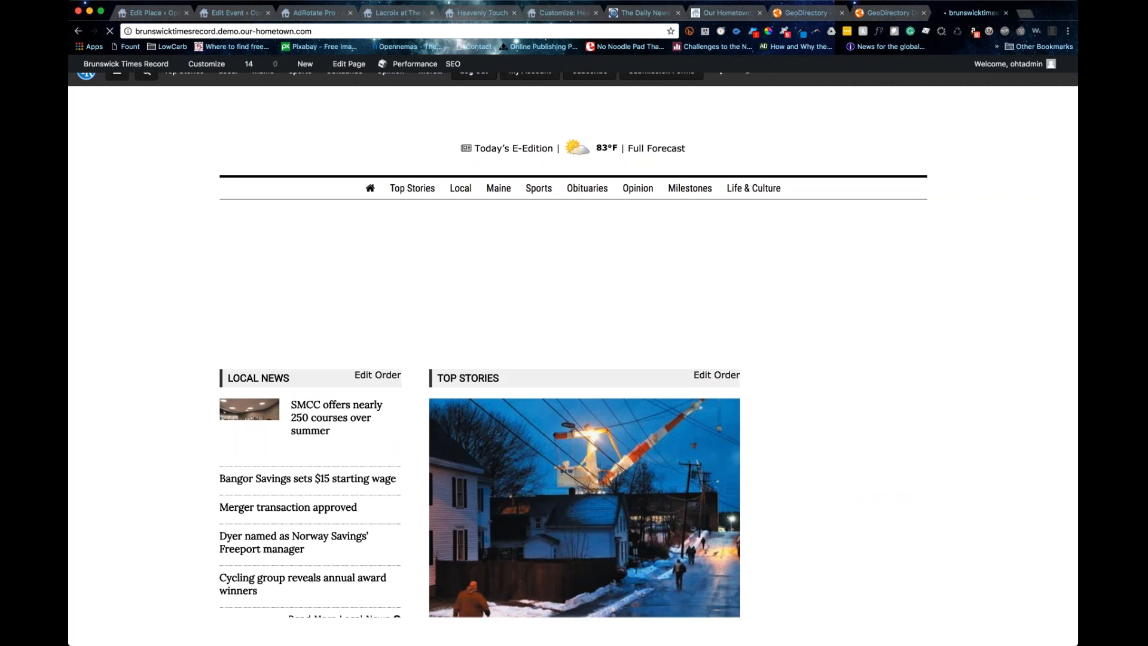
{"action": "mouse_move", "coordinate": [111, 67]}
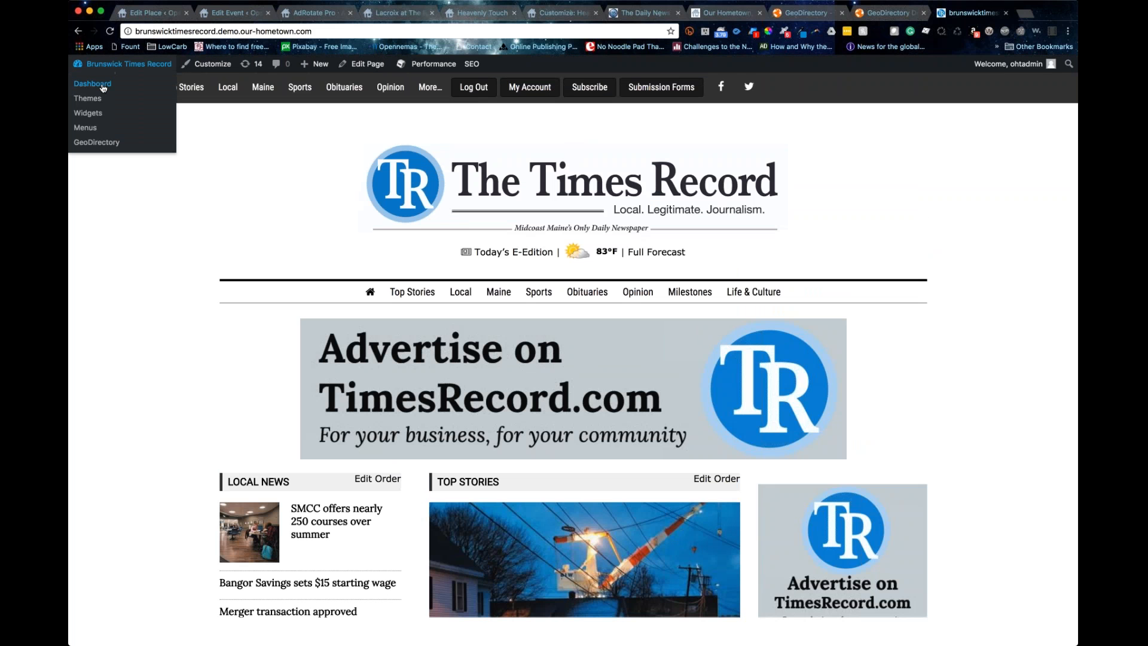
{"action": "left_click", "coordinate": [102, 87]}
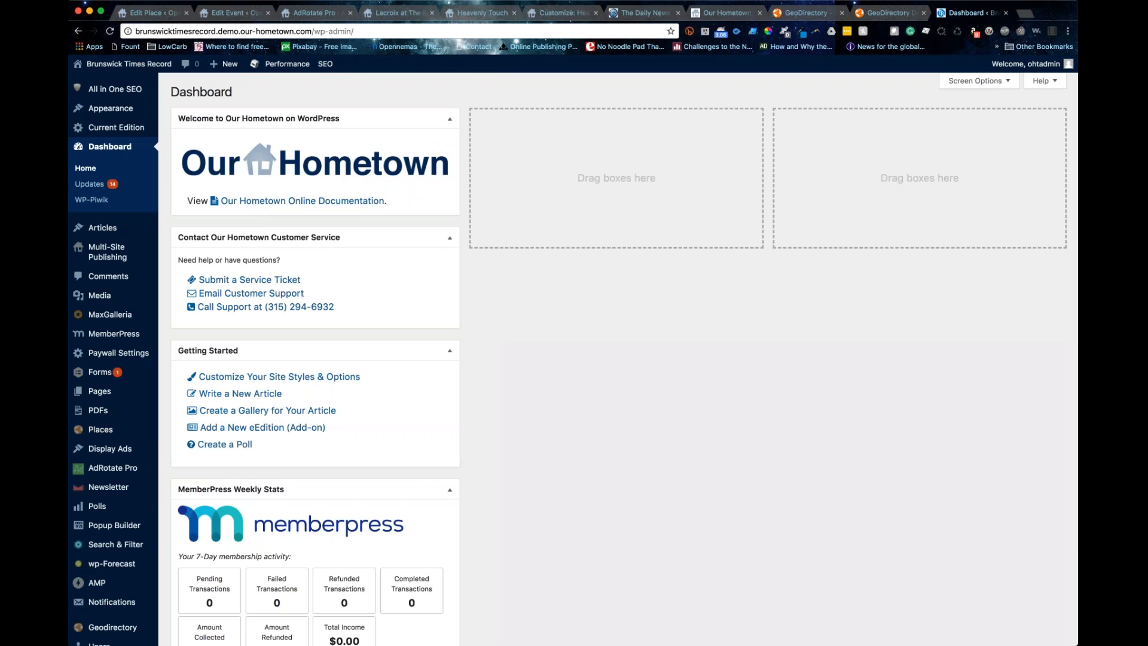
- View the Brunswick Times Record site's Events list and open the theme customizer for that site
{"action": "scroll", "coordinate": [138, 446], "scroll_direction": "down", "scroll_amount": 5}
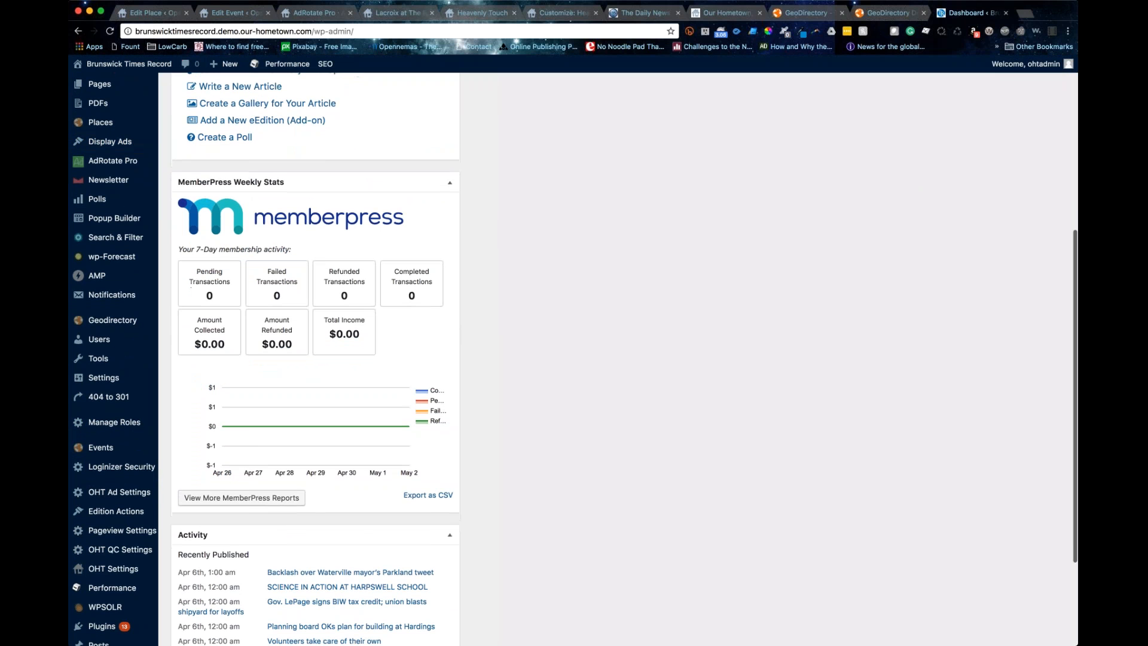
{"action": "left_click", "coordinate": [171, 452]}
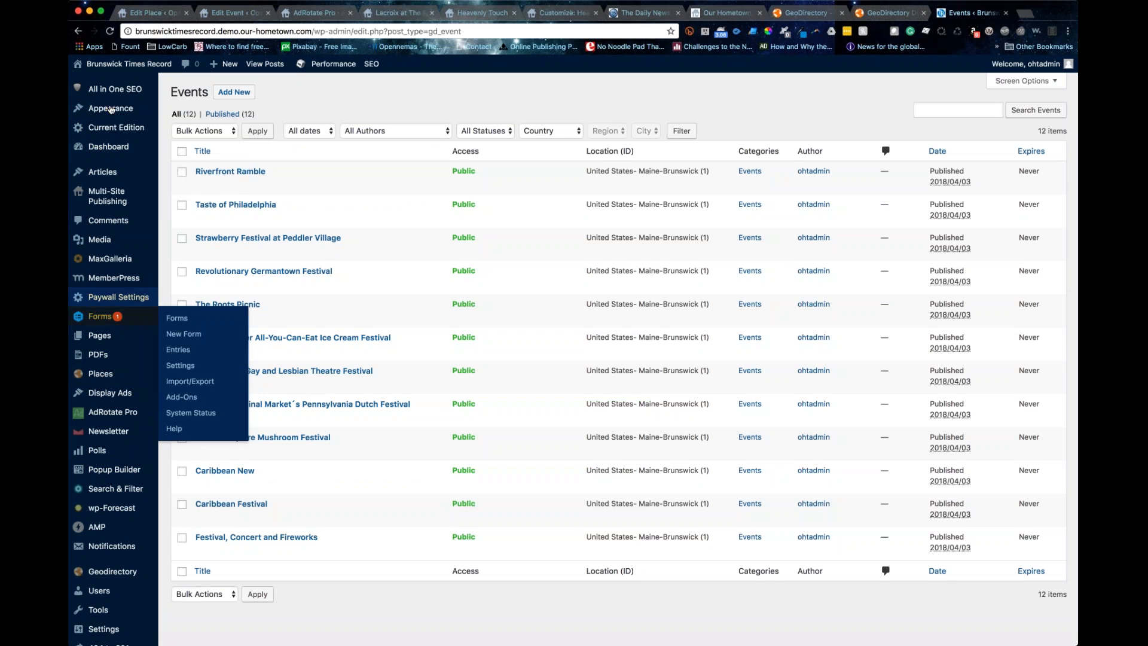
{"action": "mouse_move", "coordinate": [122, 106]}
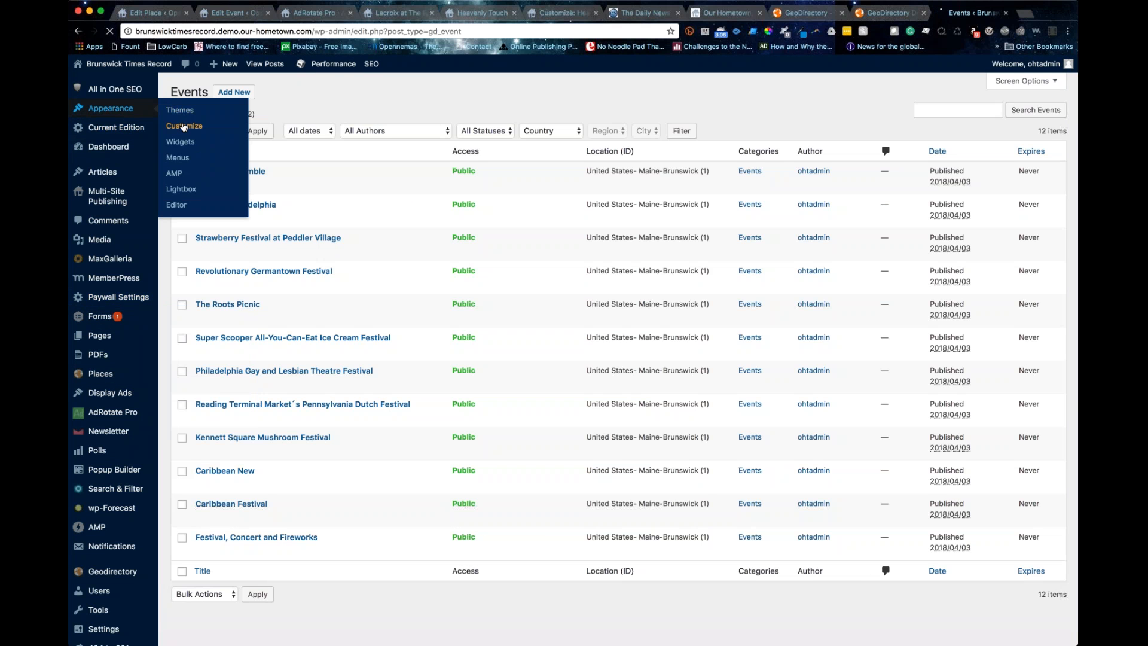
{"action": "scroll", "coordinate": [186, 127], "scroll_direction": "down", "scroll_amount": 1}
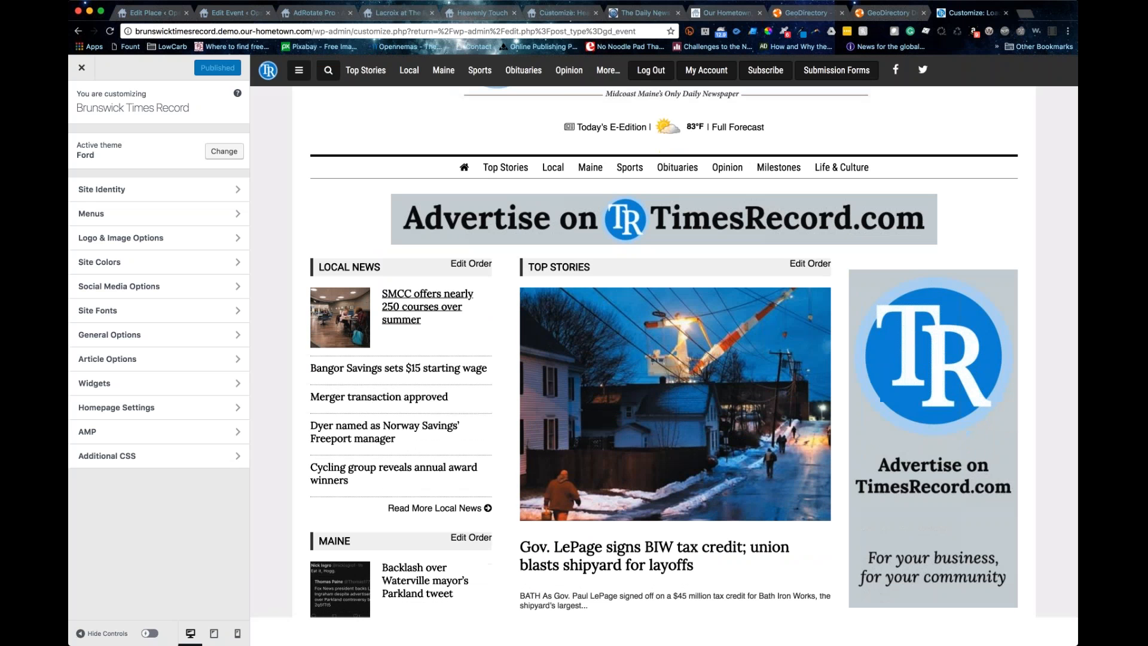
- Open the Bottom 2 - Full widget area in the site's widget settings
{"action": "scroll", "coordinate": [664, 359], "scroll_direction": "down", "scroll_amount": 3}
{"action": "left_click", "coordinate": [163, 384]}
{"action": "scroll", "coordinate": [664, 359], "scroll_direction": "down", "scroll_amount": 20}
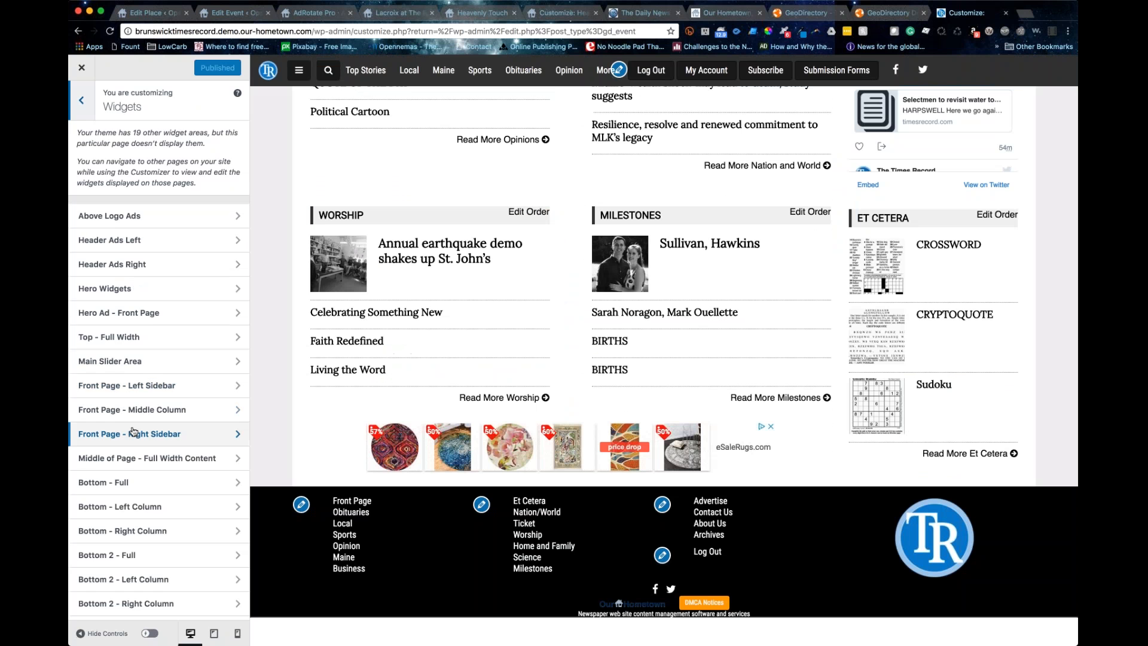
{"action": "left_click", "coordinate": [133, 459]}
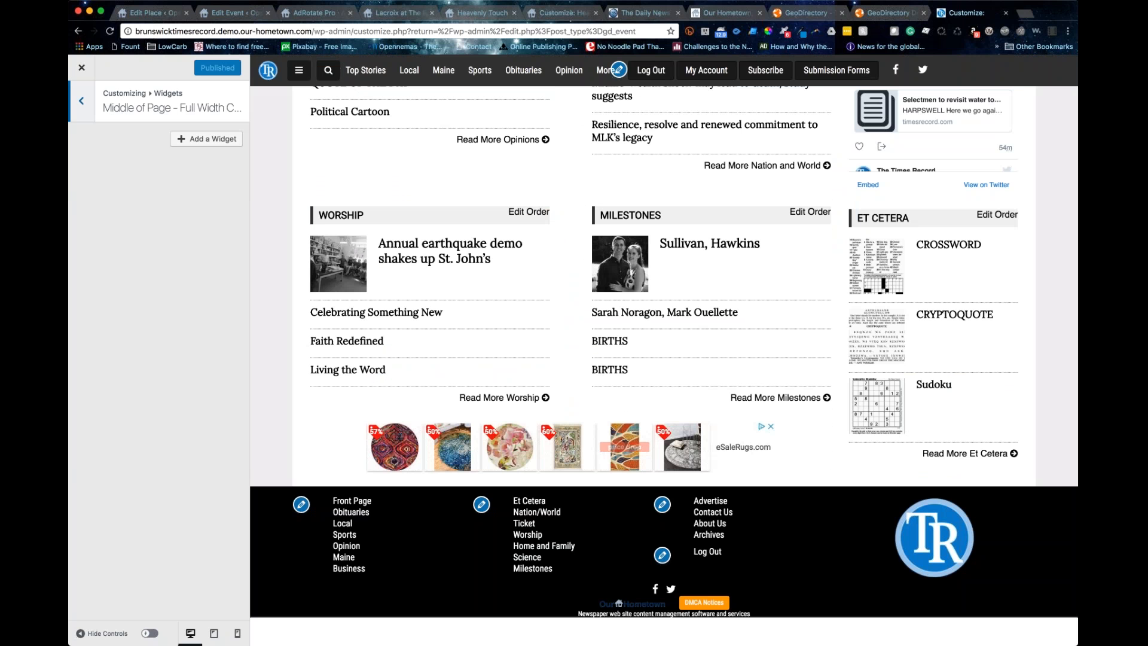
{"action": "left_click", "coordinate": [82, 101]}
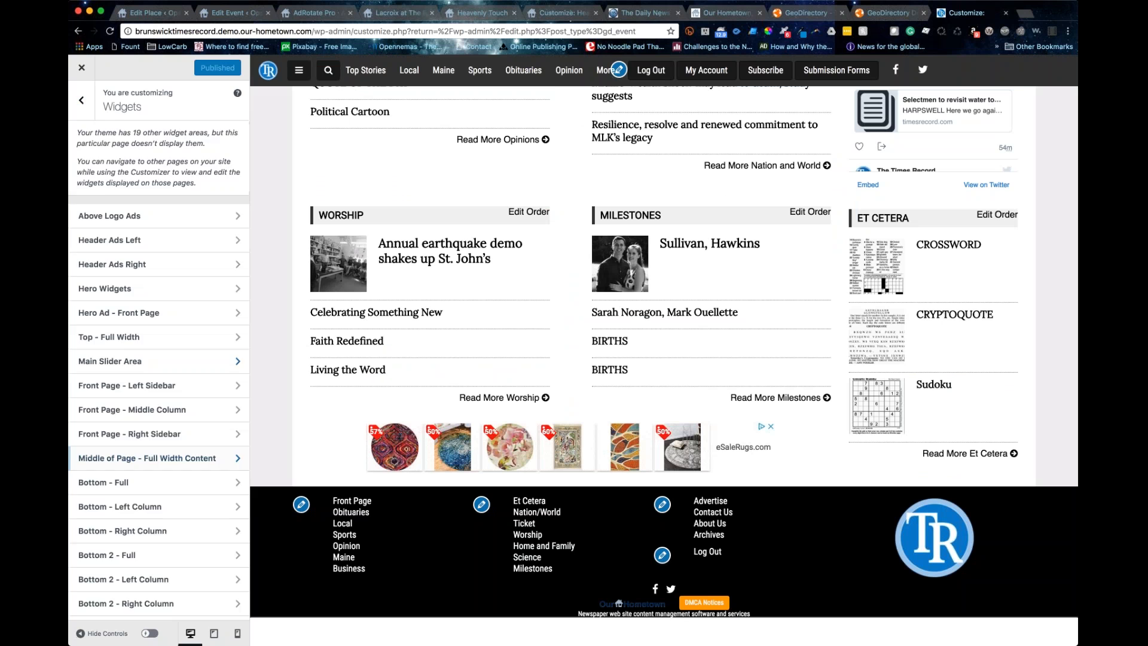
{"action": "scroll", "coordinate": [87, 514], "scroll_direction": "down", "scroll_amount": 5}
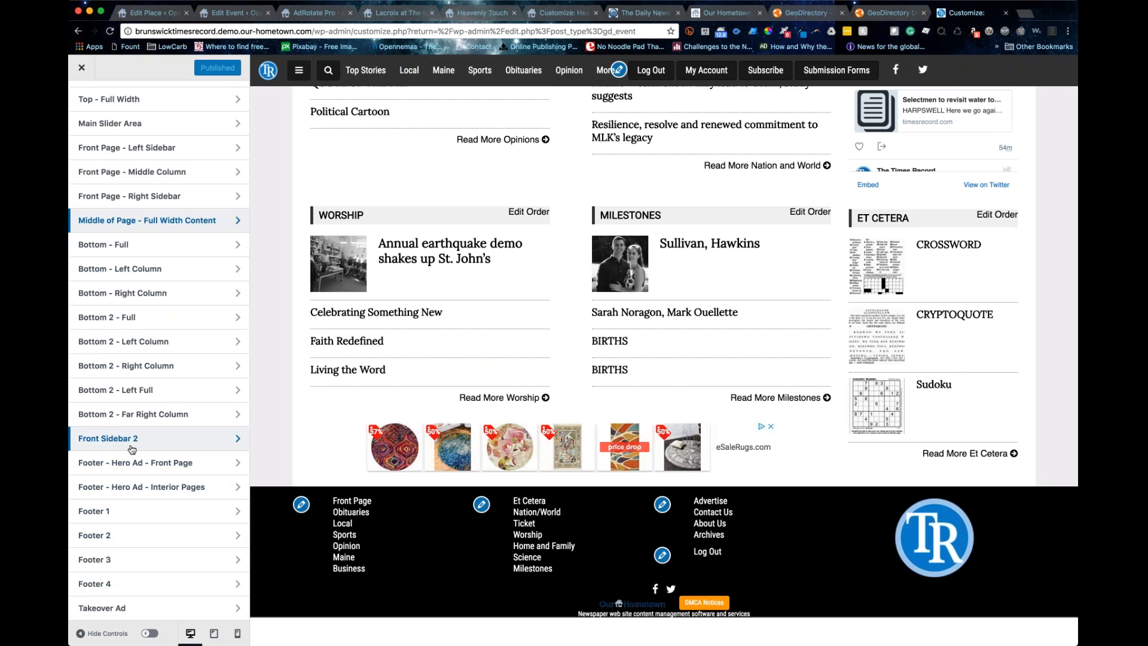
{"action": "left_click", "coordinate": [161, 322]}
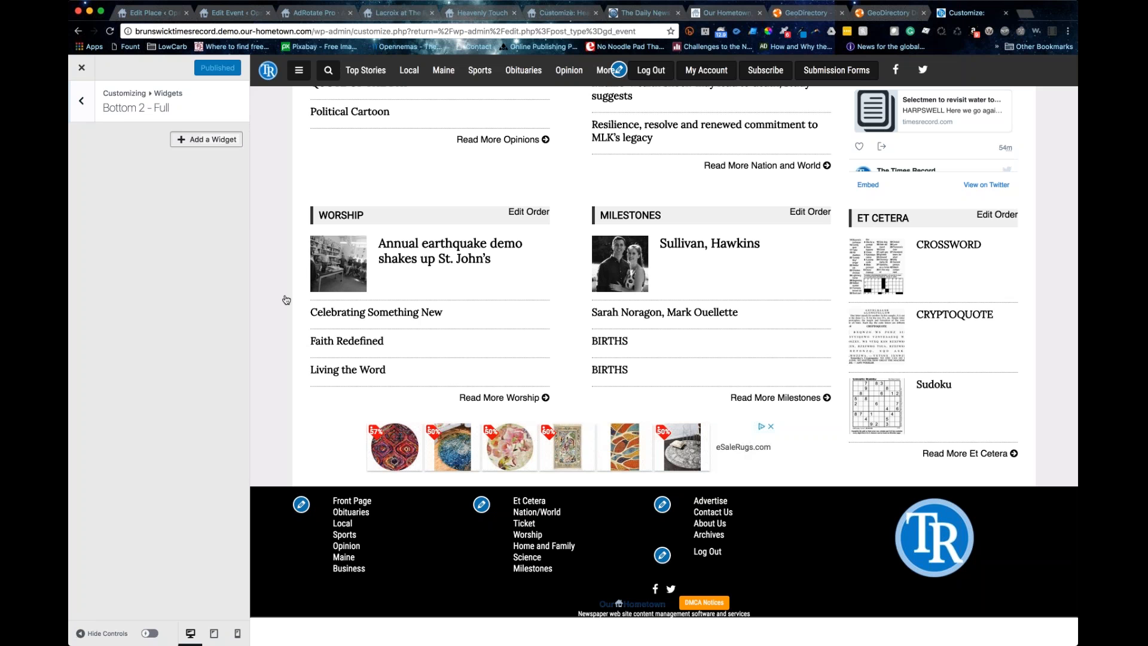
- Try the GD > Event Listing Calendar widget in the Bottom 2 - Full area and delete it after previewing
{"action": "left_click", "coordinate": [192, 133]}
{"action": "scroll", "coordinate": [358, 435], "scroll_direction": "down", "scroll_amount": 3}
{"action": "scroll", "coordinate": [358, 435], "scroll_direction": "up", "scroll_amount": 3}
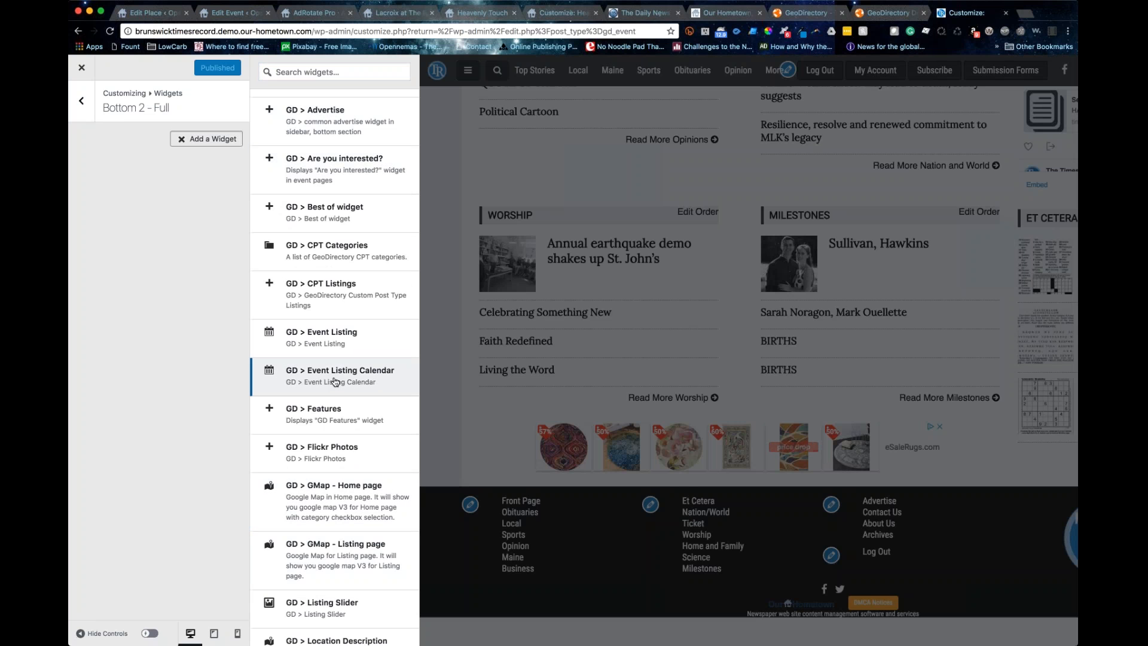
{"action": "left_click", "coordinate": [336, 382]}
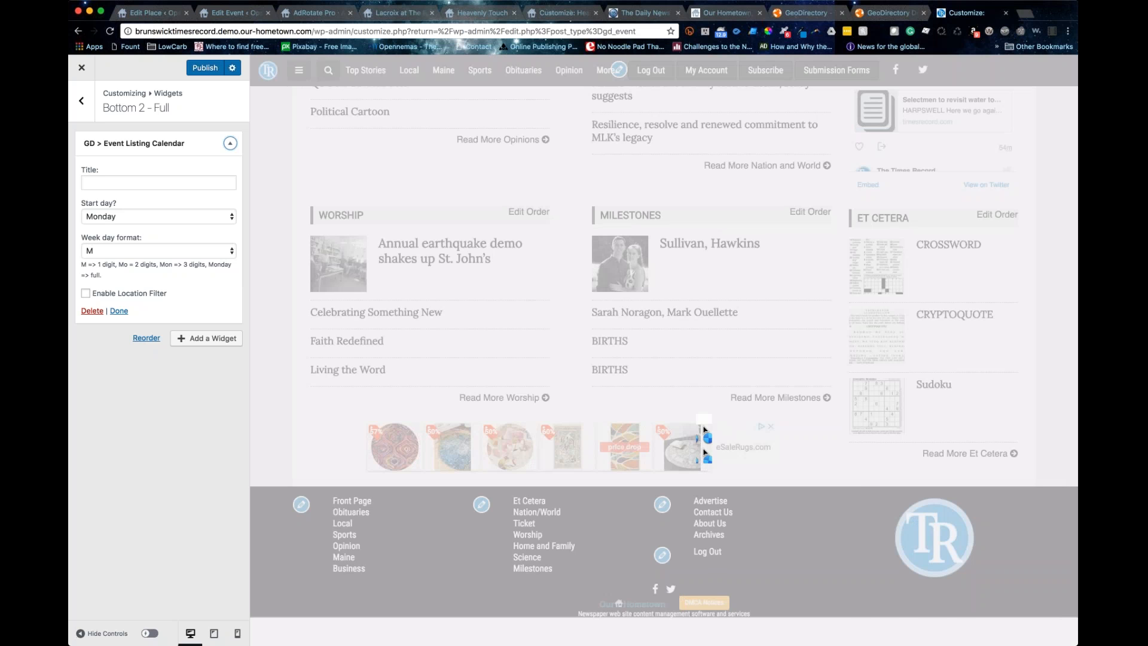
{"action": "scroll", "coordinate": [703, 429], "scroll_direction": "down", "scroll_amount": 3}
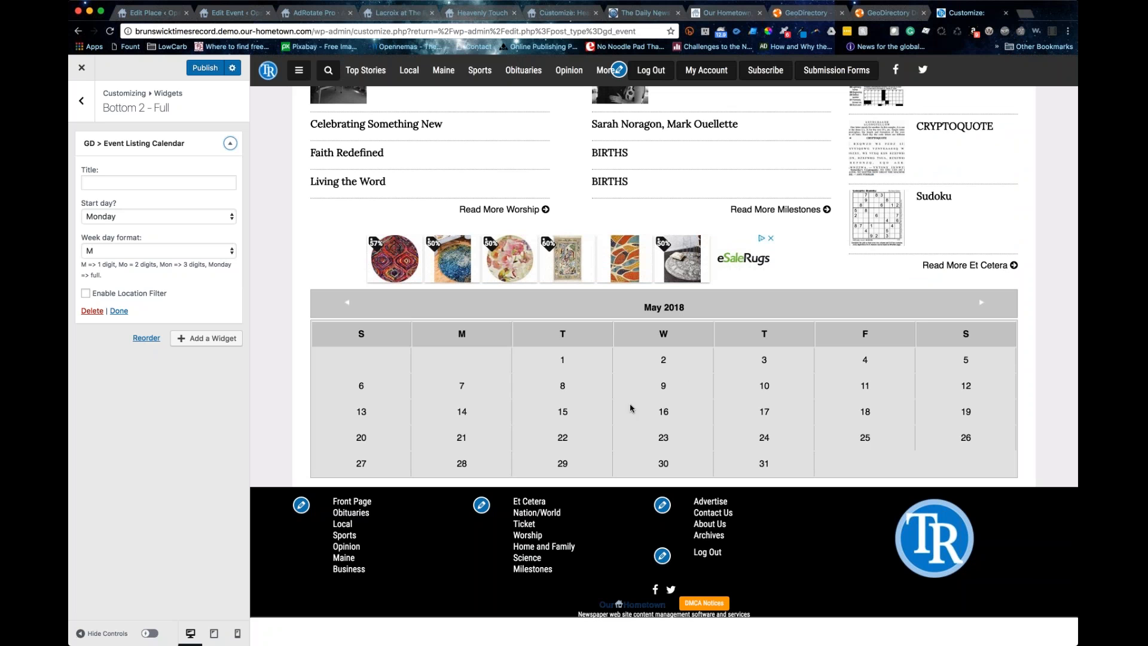
{"action": "left_click", "coordinate": [92, 311]}
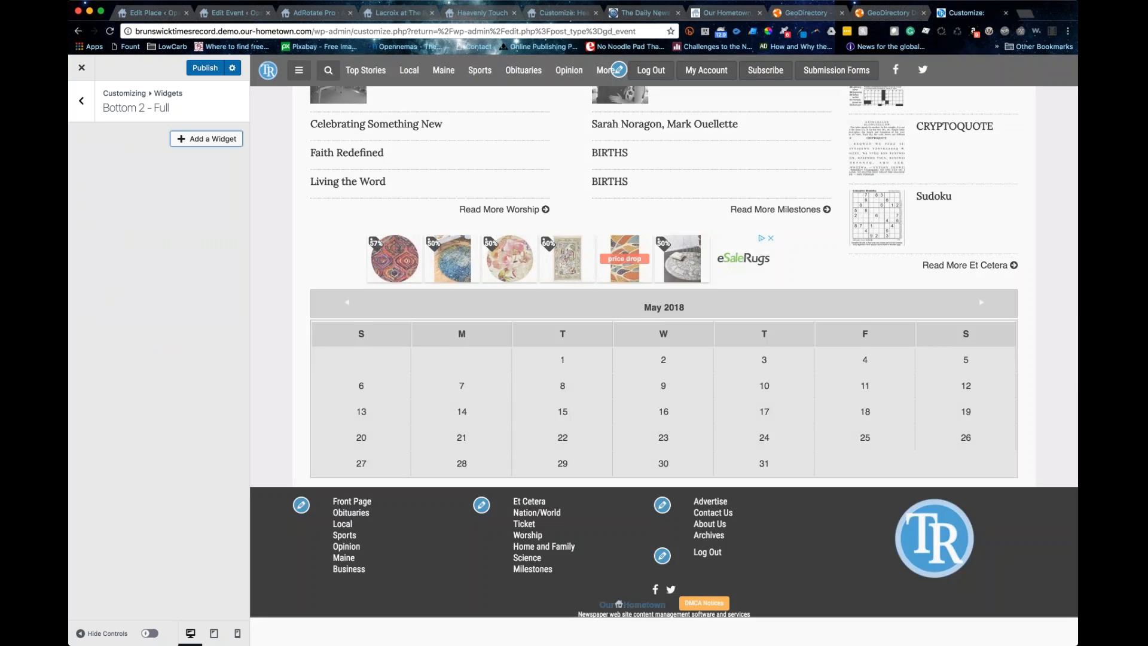
- Add the GD > Event Listing widget to the Bottom 2 - Full area
{"action": "left_click", "coordinate": [206, 138]}
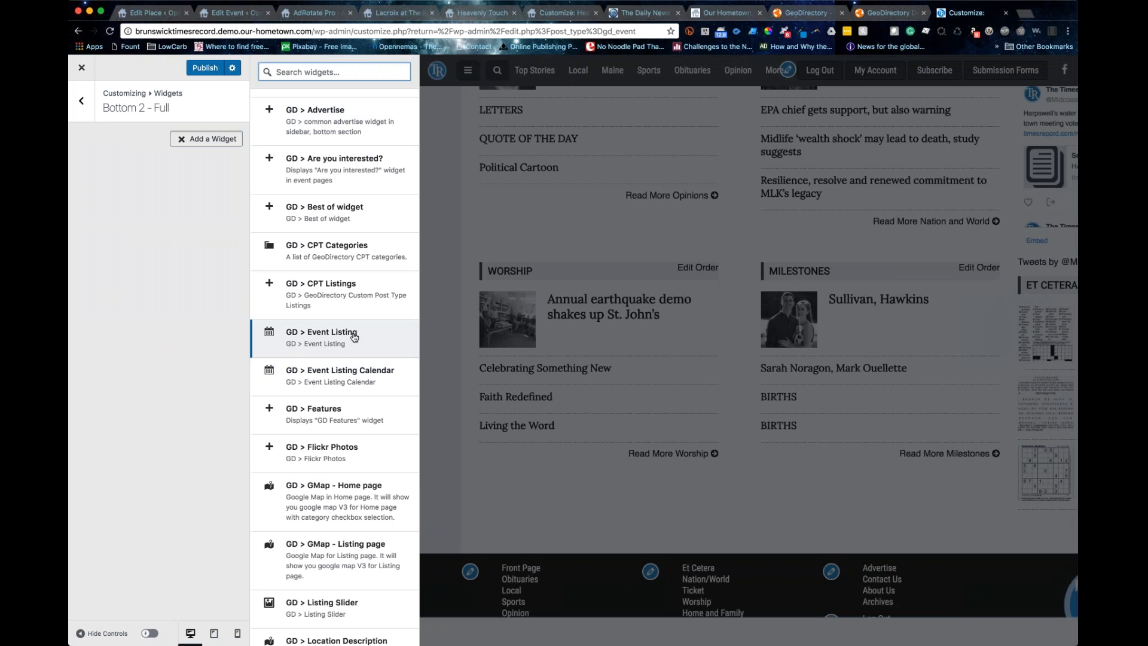
{"action": "left_click", "coordinate": [373, 335]}
{"action": "left_click", "coordinate": [135, 187]}
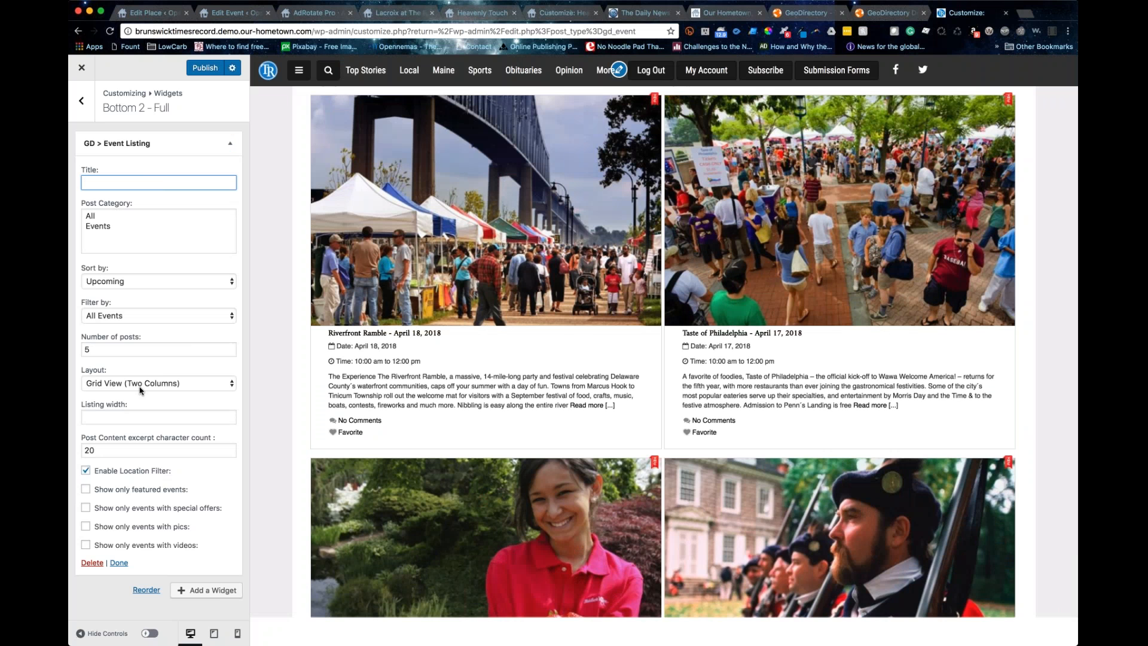
- Set the event listing's layout to Grid View (Three Columns) with 6 posts and check it in the page preview
{"action": "left_click", "coordinate": [138, 387]}
{"action": "left_click", "coordinate": [152, 478]}
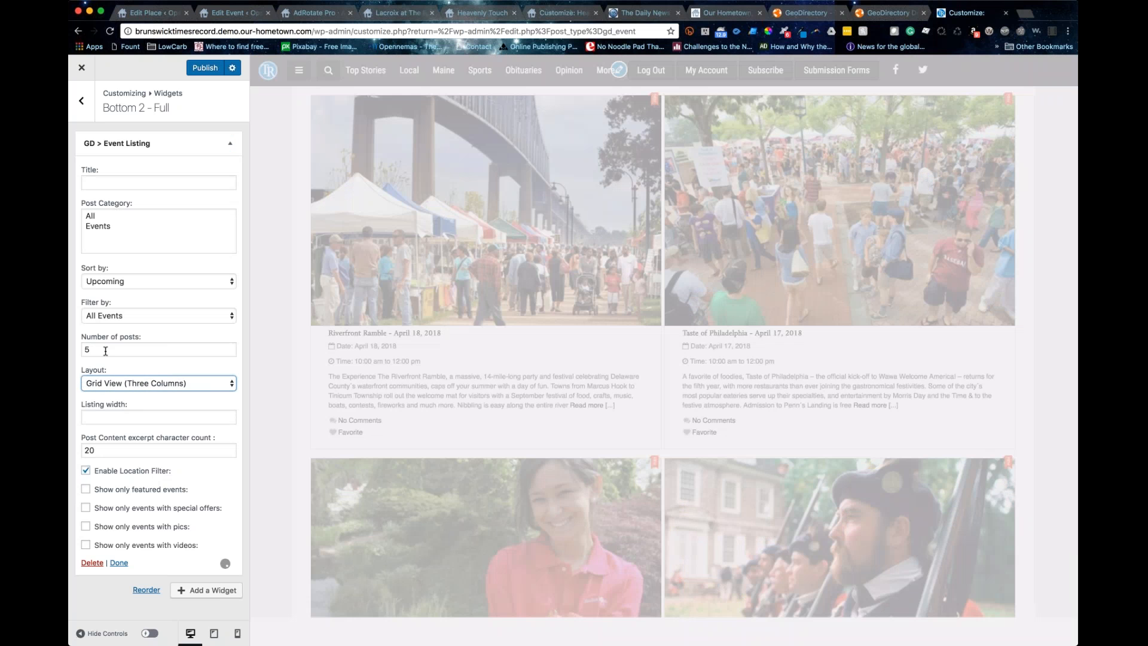
{"action": "double_click", "coordinate": [89, 351]}
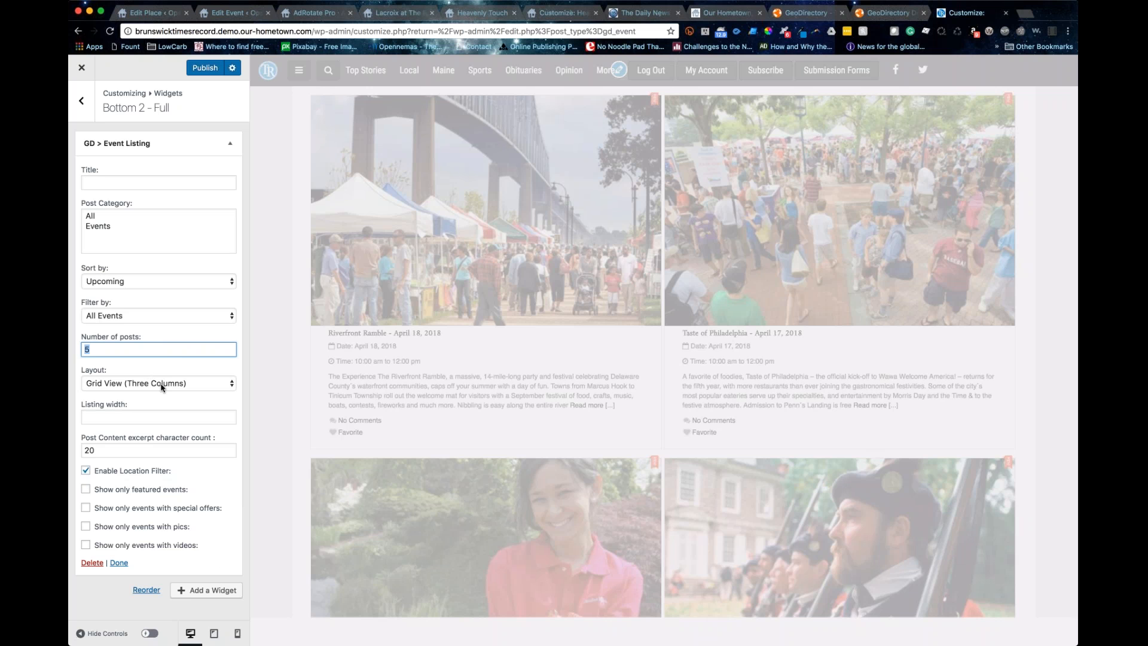
{"action": "type", "text": "6"}
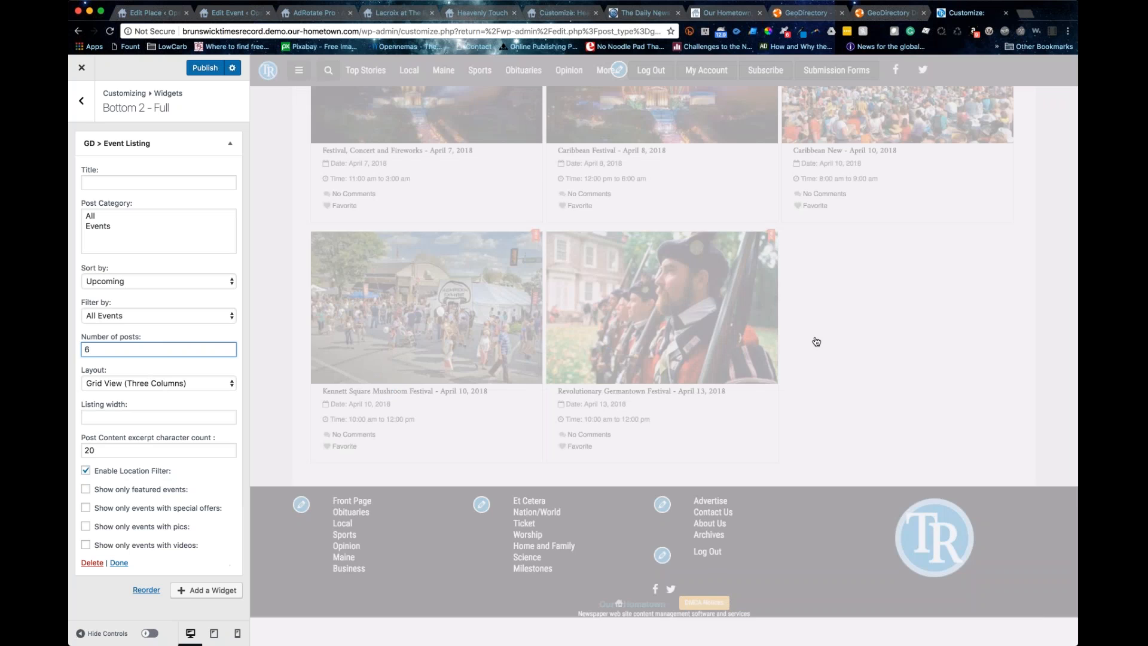
{"action": "scroll", "coordinate": [816, 342], "scroll_direction": "up", "scroll_amount": 3}
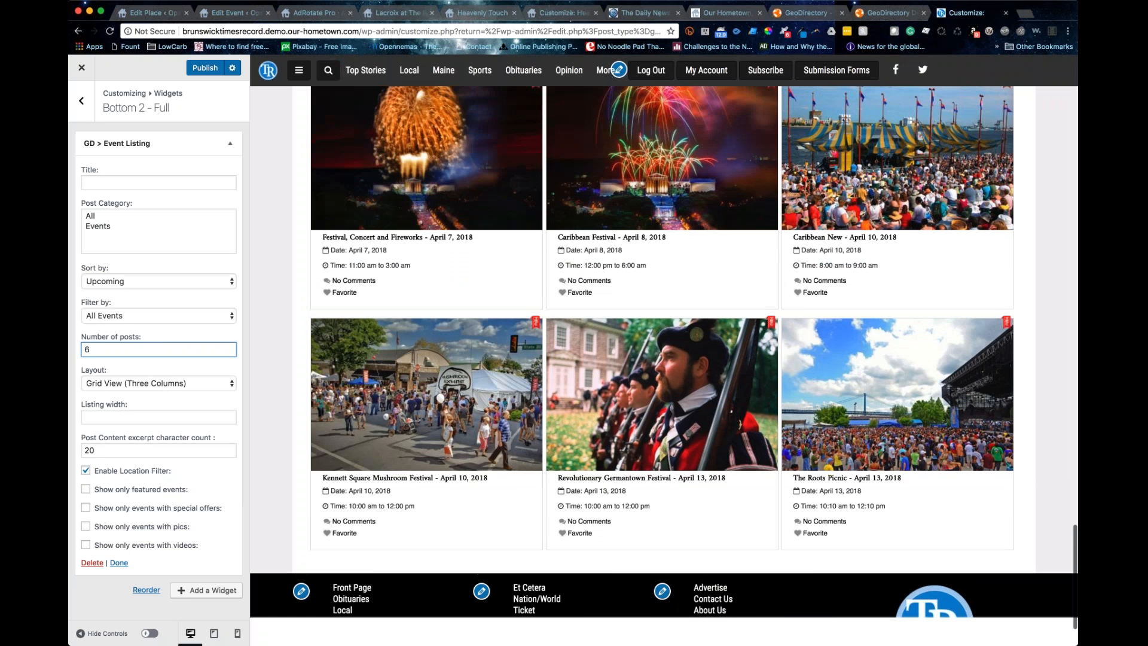
{"action": "scroll", "coordinate": [816, 341], "scroll_direction": "up", "scroll_amount": 3}
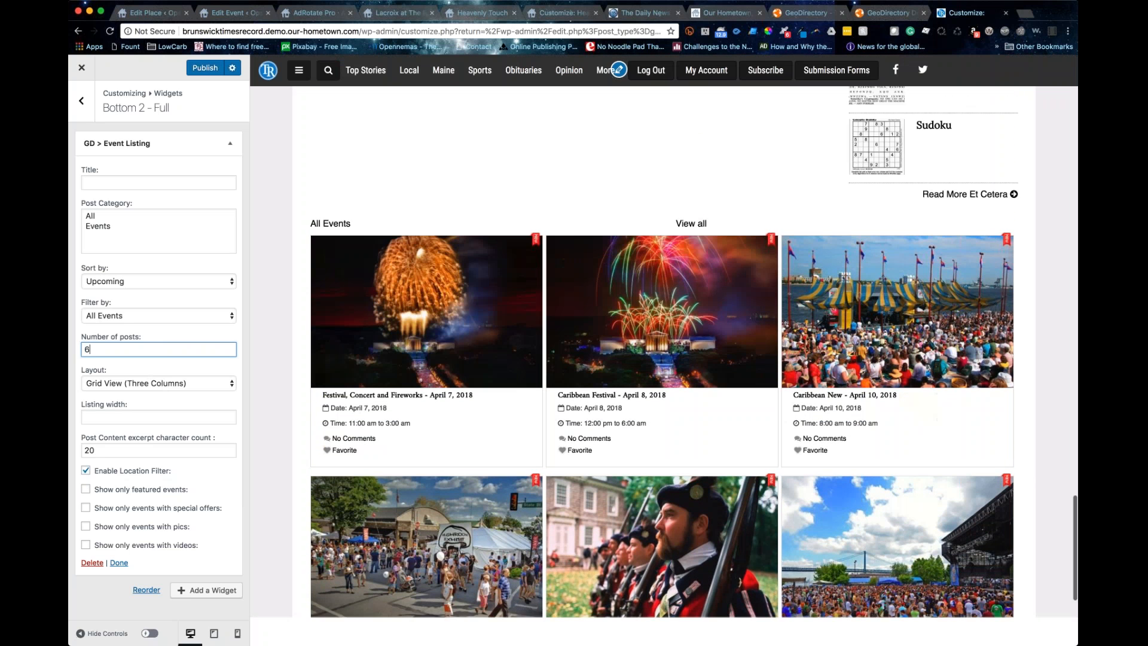
{"action": "scroll", "coordinate": [664, 353], "scroll_direction": "down", "scroll_amount": 5}
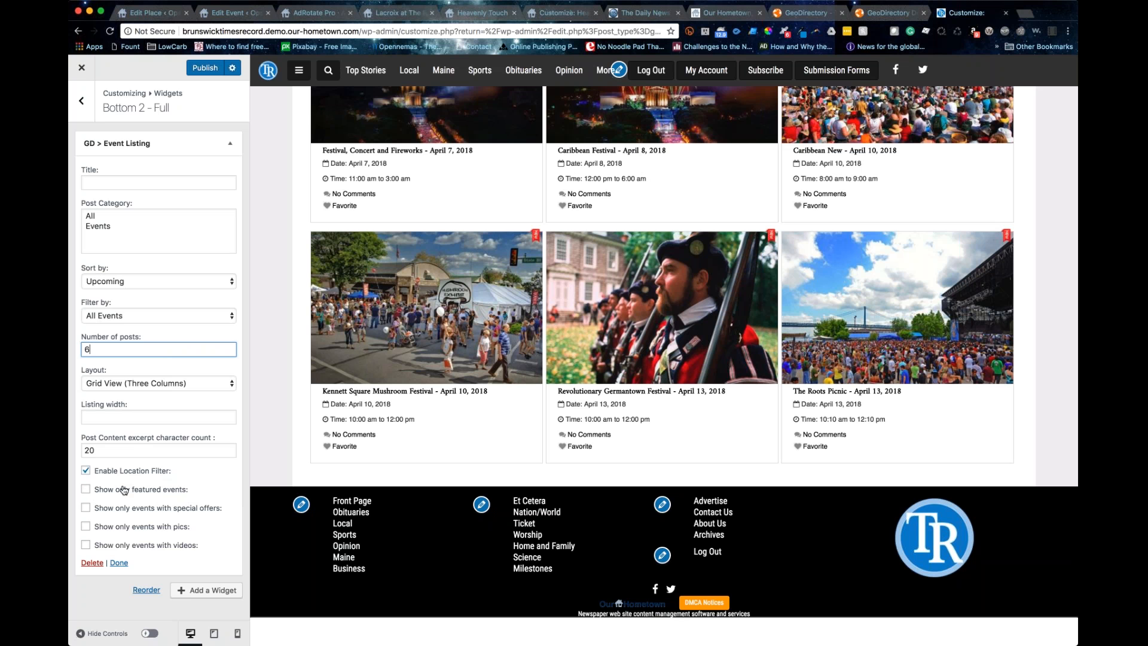
- Try the featured-events-only option and the Upcoming filter on the event listing, and restore the filter to All Events
{"action": "left_click", "coordinate": [124, 490]}
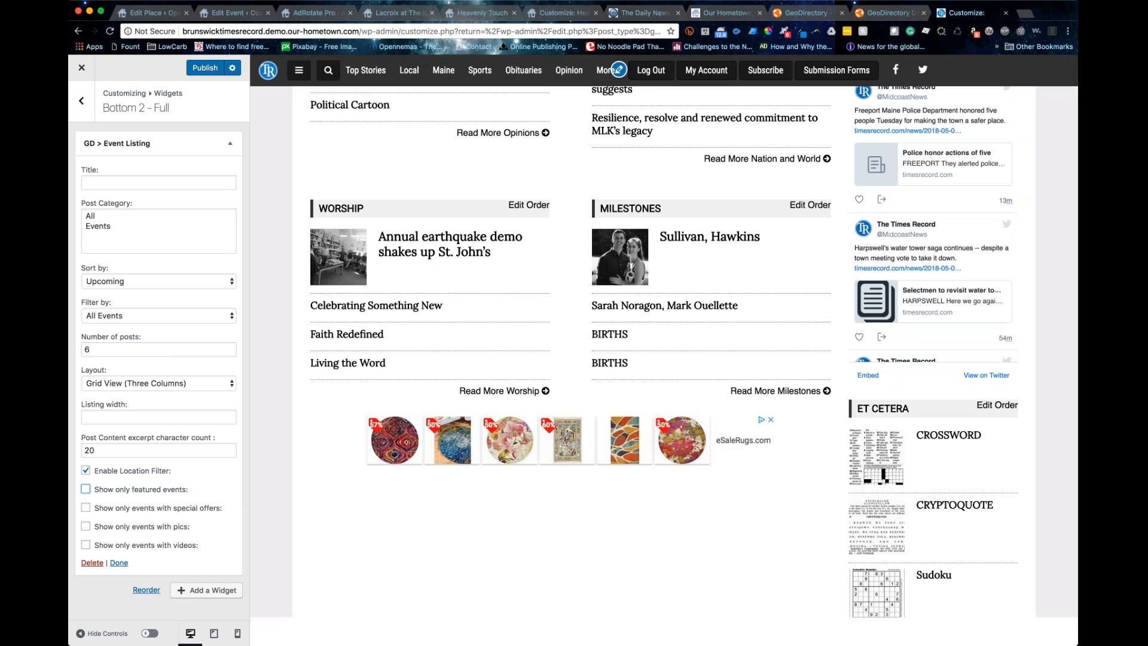
{"action": "left_click", "coordinate": [97, 353]}
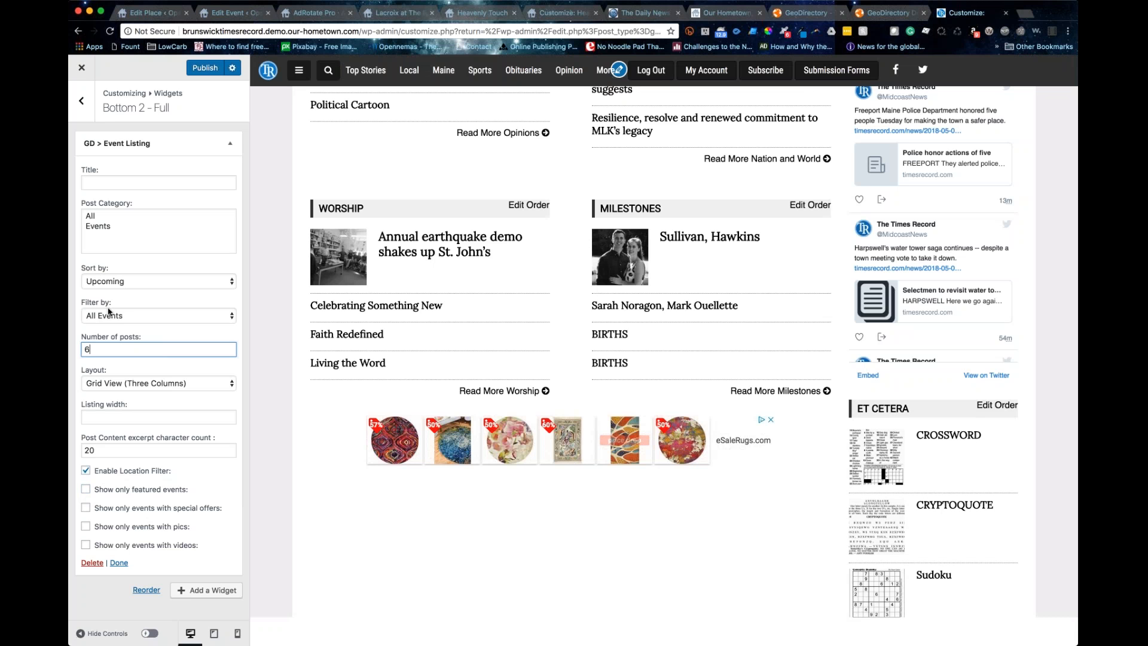
{"action": "key", "text": "shift+Tab"}
{"action": "key", "text": "u"}
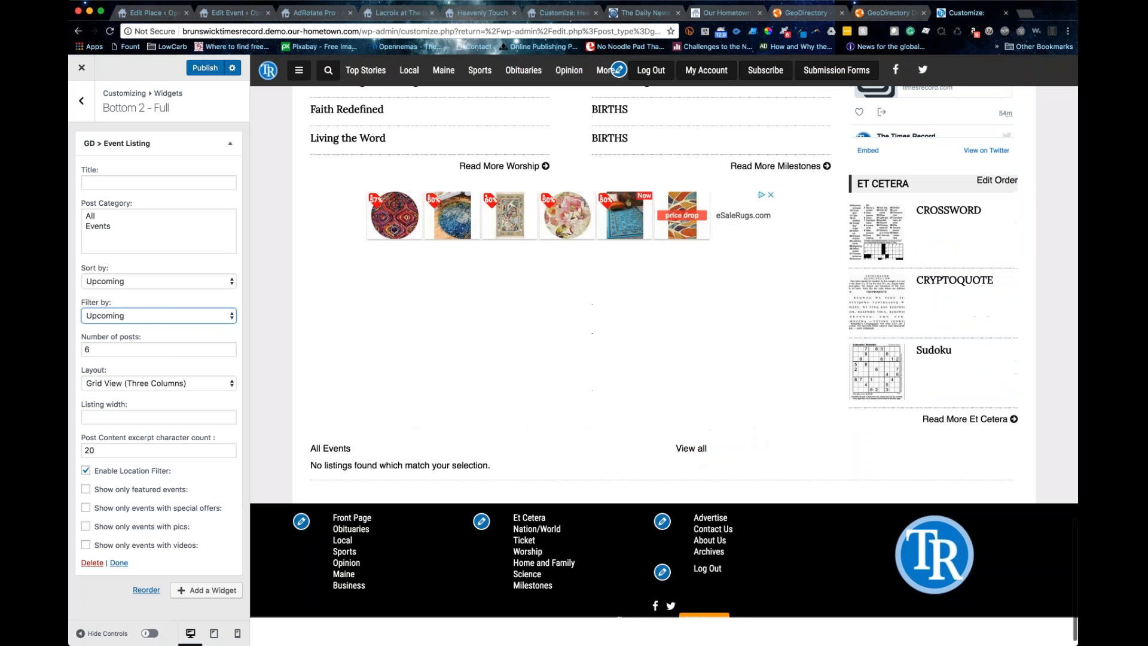
{"action": "left_click", "coordinate": [108, 317]}
{"action": "left_click", "coordinate": [115, 296]}
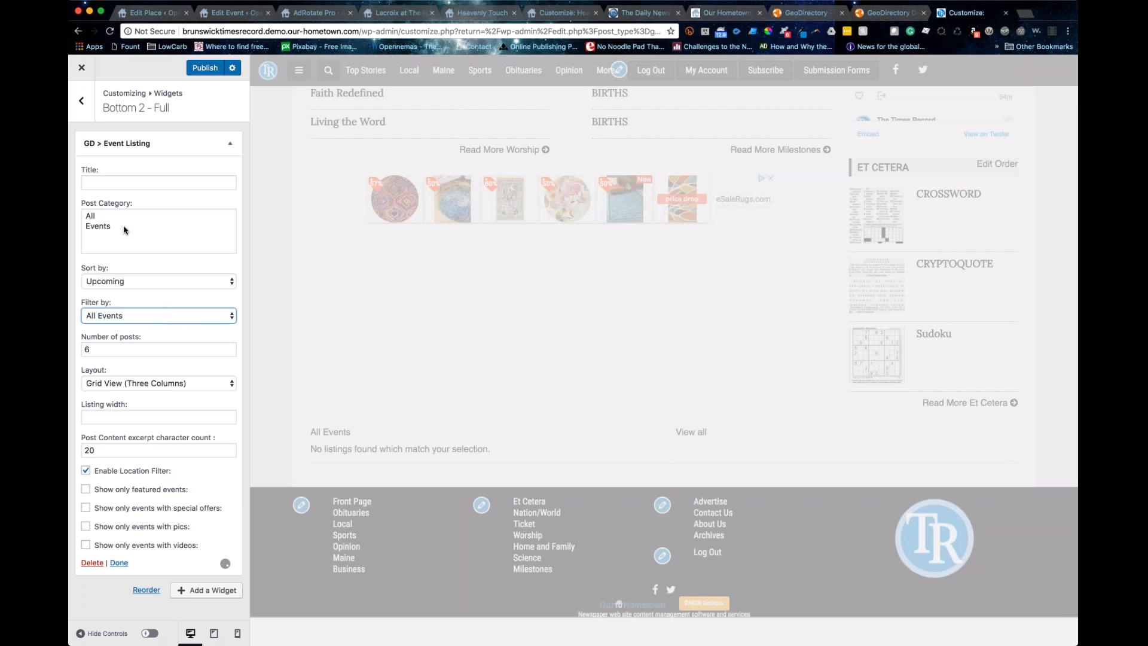
- Preview the listing with the Events post category, set the category to All, and collapse the widget's settings
{"action": "left_click", "coordinate": [105, 227]}
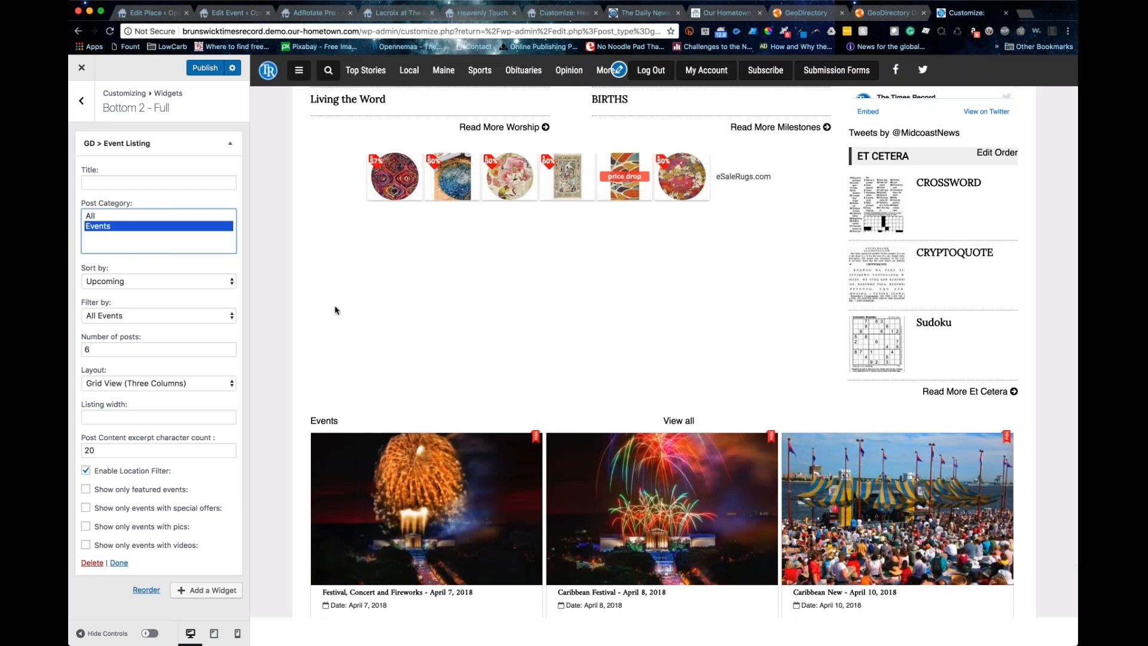
{"action": "scroll", "coordinate": [409, 290], "scroll_direction": "down", "scroll_amount": 1}
{"action": "scroll", "coordinate": [409, 290], "scroll_direction": "down", "scroll_amount": 5}
{"action": "left_click", "coordinate": [98, 216]}
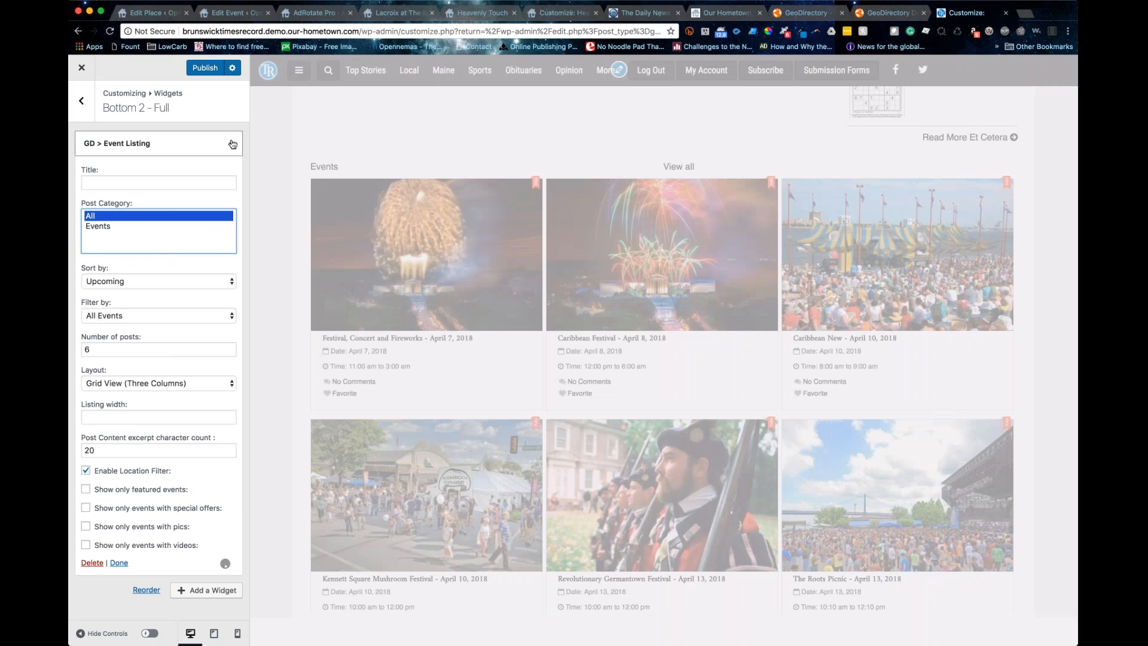
{"action": "left_click", "coordinate": [229, 139]}
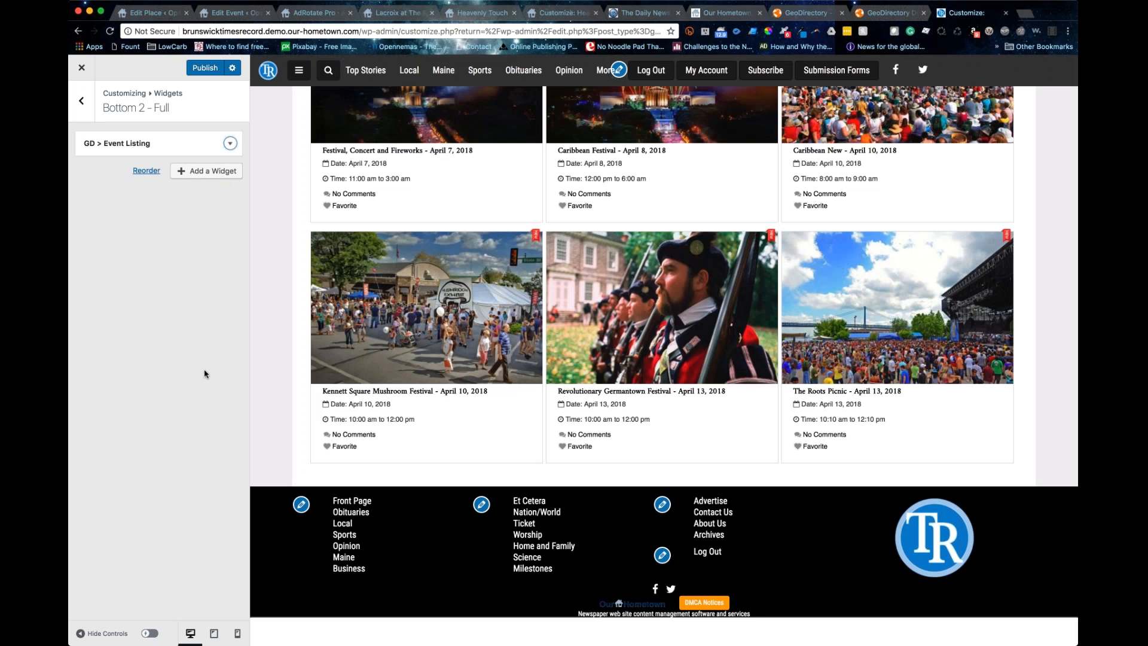
- Add a Text widget to the Bottom 2 - Full area and place it above the GD > Event Listing widget
{"action": "scroll", "coordinate": [530, 227], "scroll_direction": "up", "scroll_amount": 3}
{"action": "scroll", "coordinate": [531, 228], "scroll_direction": "up", "scroll_amount": 1}
{"action": "left_click", "coordinate": [217, 171]}
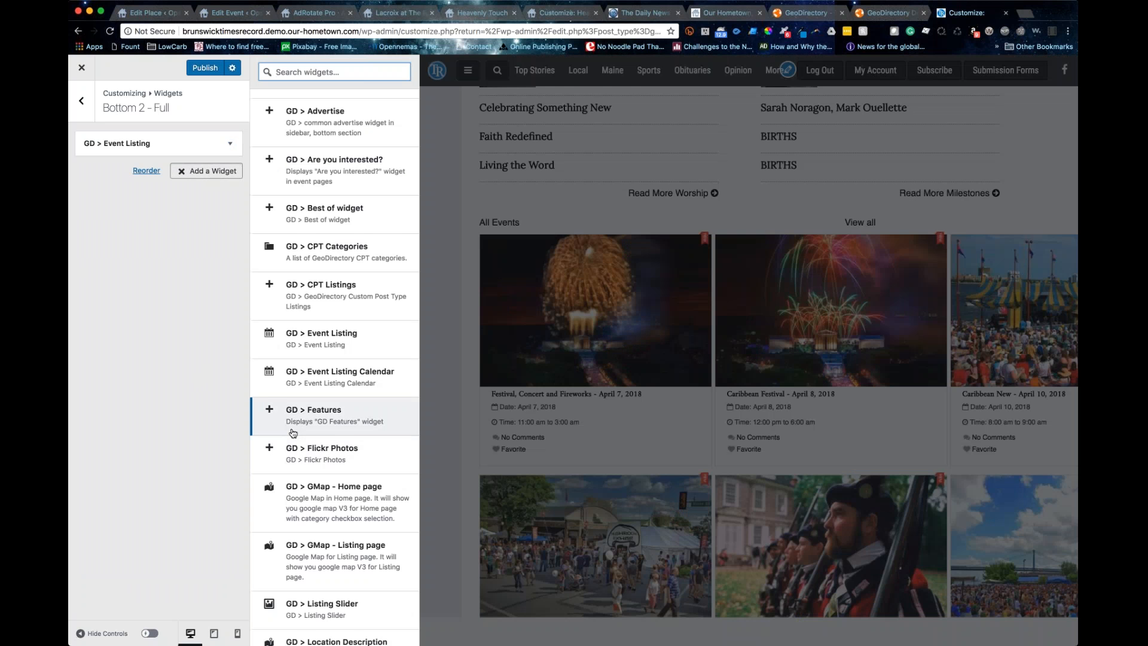
{"action": "scroll", "coordinate": [293, 433], "scroll_direction": "down", "scroll_amount": 20}
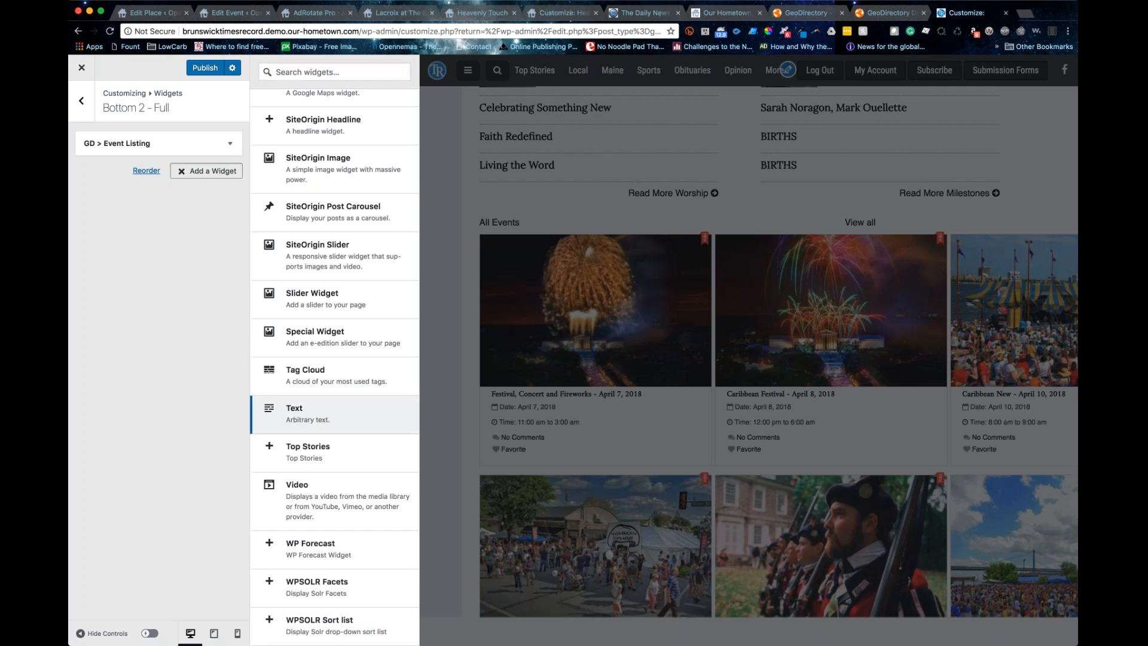
{"action": "left_click", "coordinate": [294, 413]}
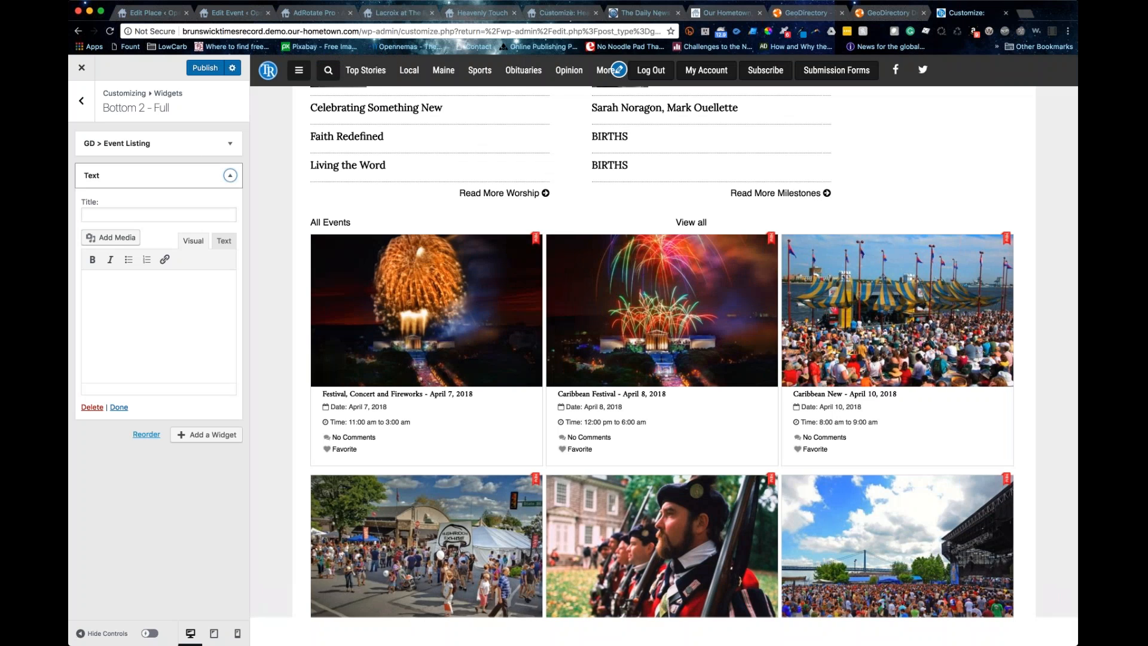
{"action": "left_click_drag", "start_coordinate": [169, 173], "coordinate": [179, 144]}
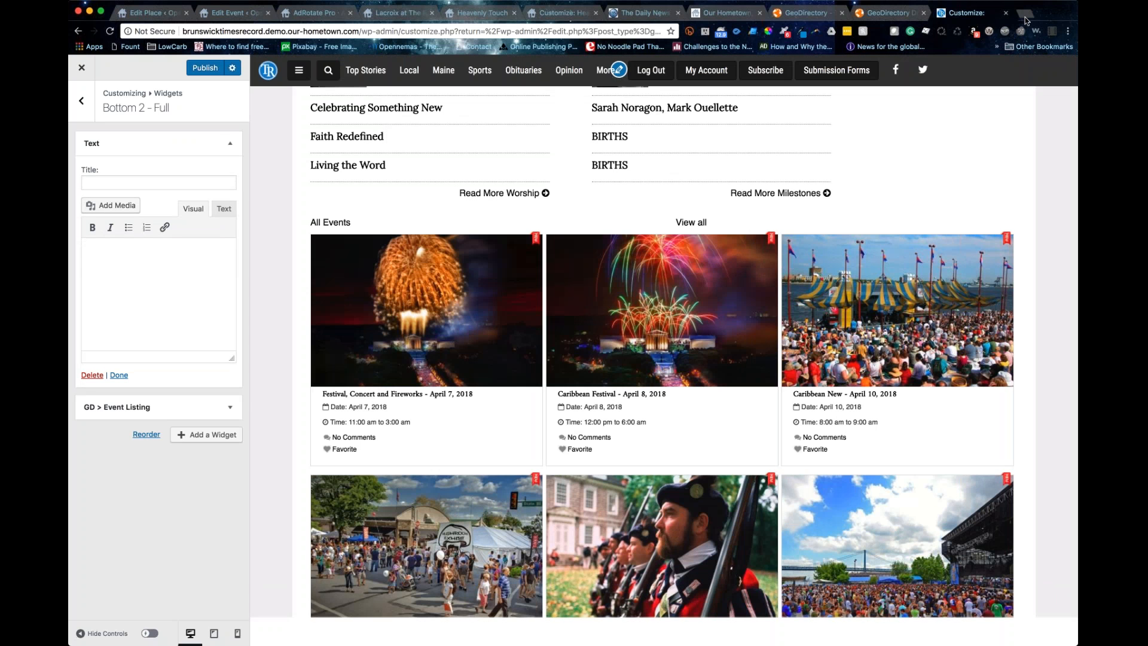
- Open the Brunswick Times Record site in a new browser tab and go to its admin dashboard
{"action": "left_click", "coordinate": [1027, 18]}
{"action": "type", "text": "brunswick"}
{"action": "key", "text": "Return"}
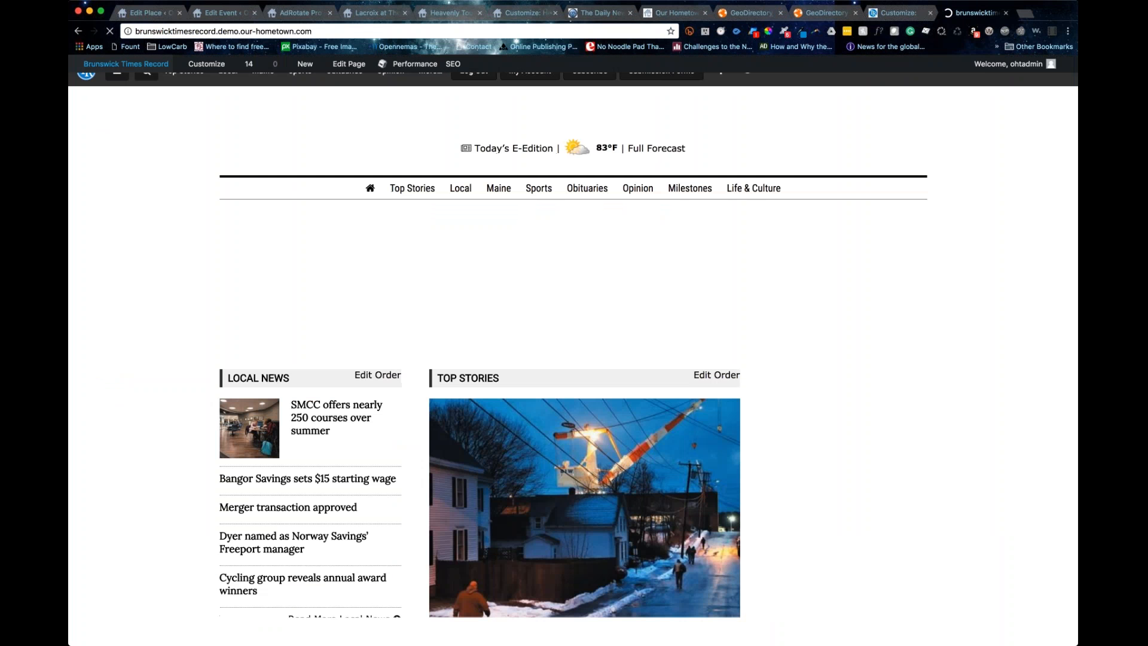
{"action": "left_click", "coordinate": [92, 85]}
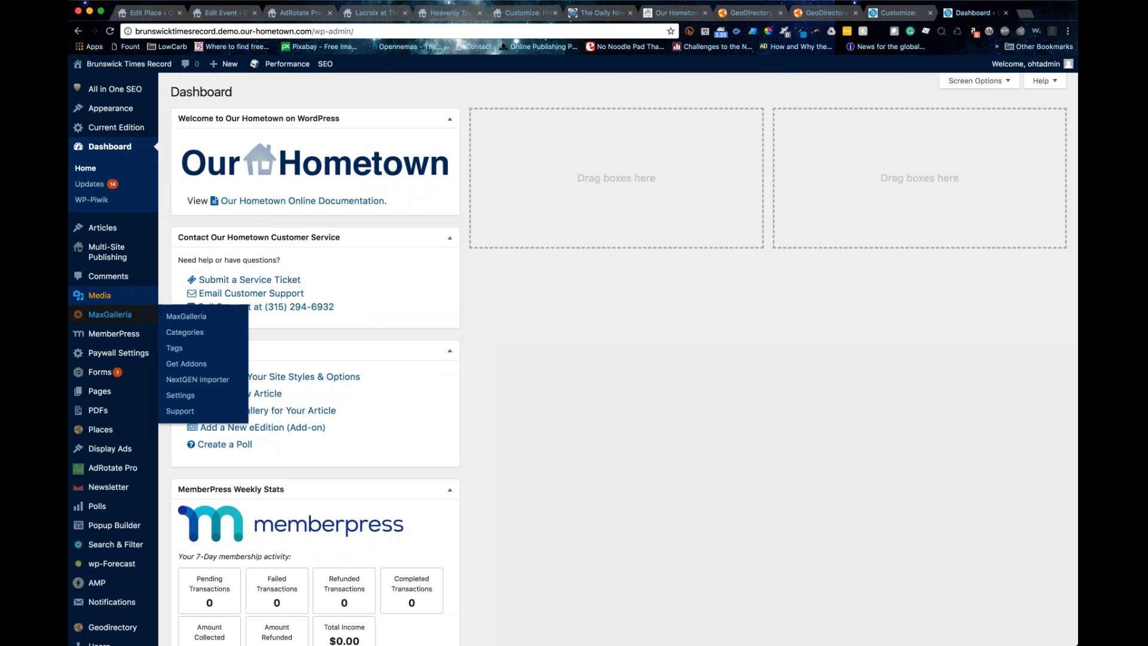
- Open the event categories list and view the public page of the Events category
{"action": "mouse_move", "coordinate": [140, 489]}
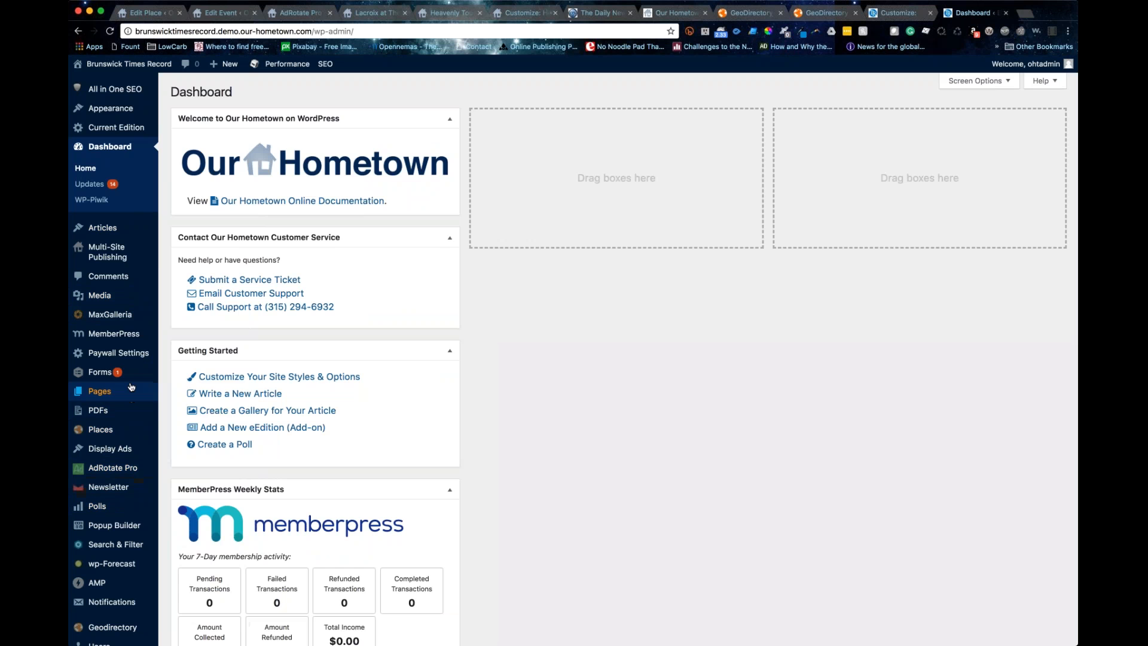
{"action": "scroll", "coordinate": [111, 339], "scroll_direction": "down", "scroll_amount": 7}
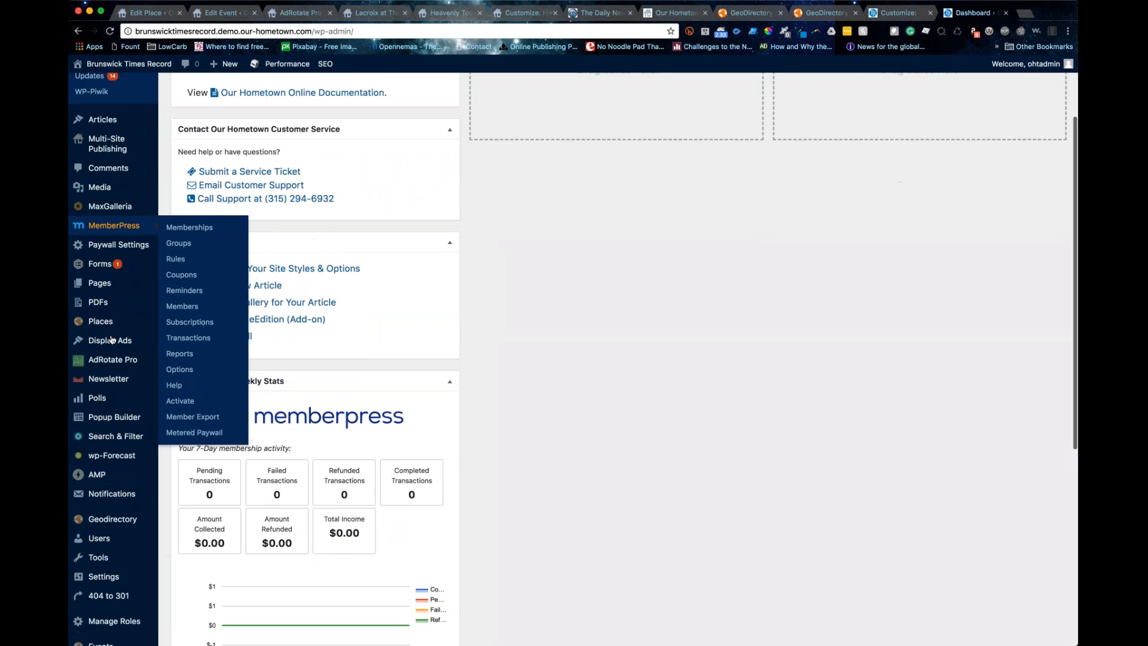
{"action": "mouse_move", "coordinate": [120, 362]}
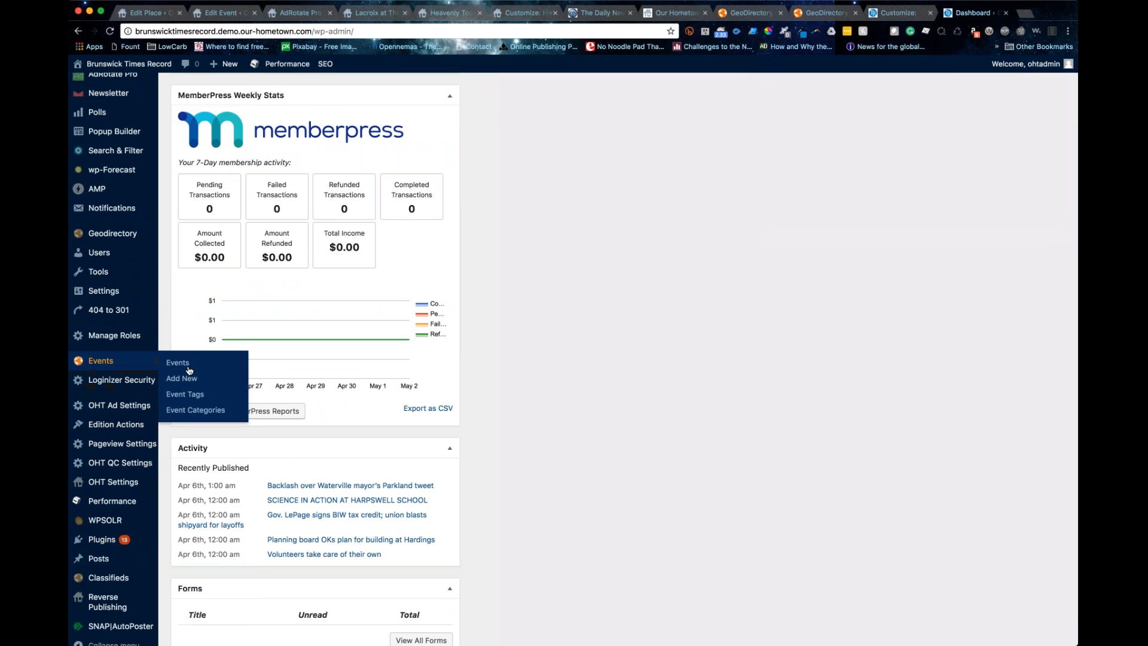
{"action": "left_click", "coordinate": [189, 411]}
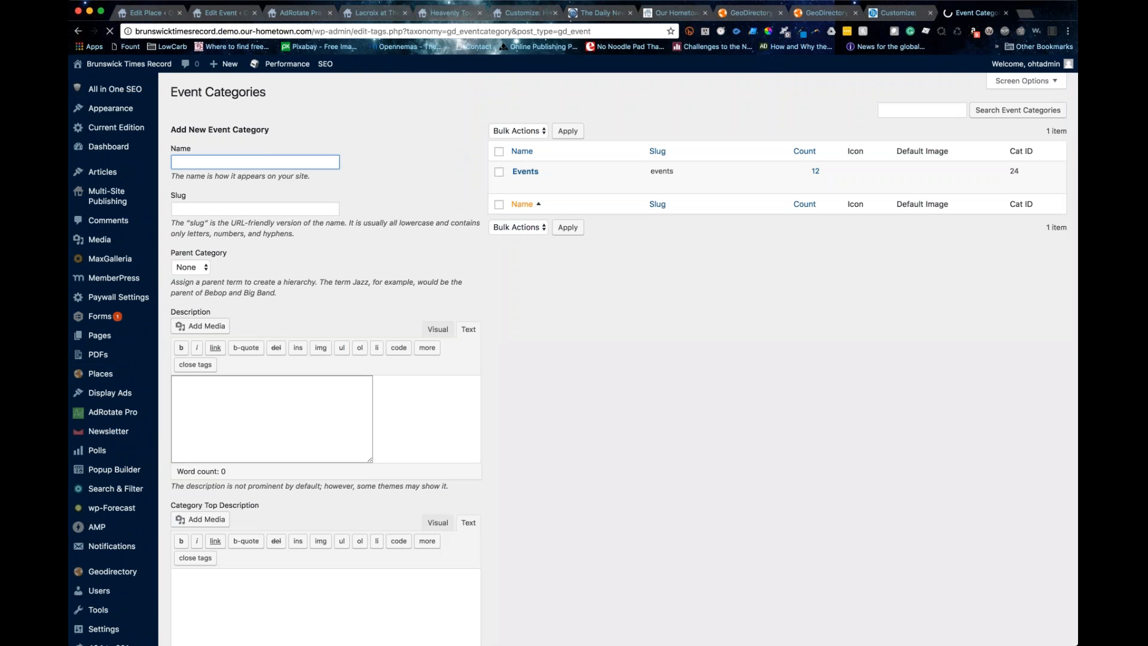
{"action": "left_click", "coordinate": [569, 183]}
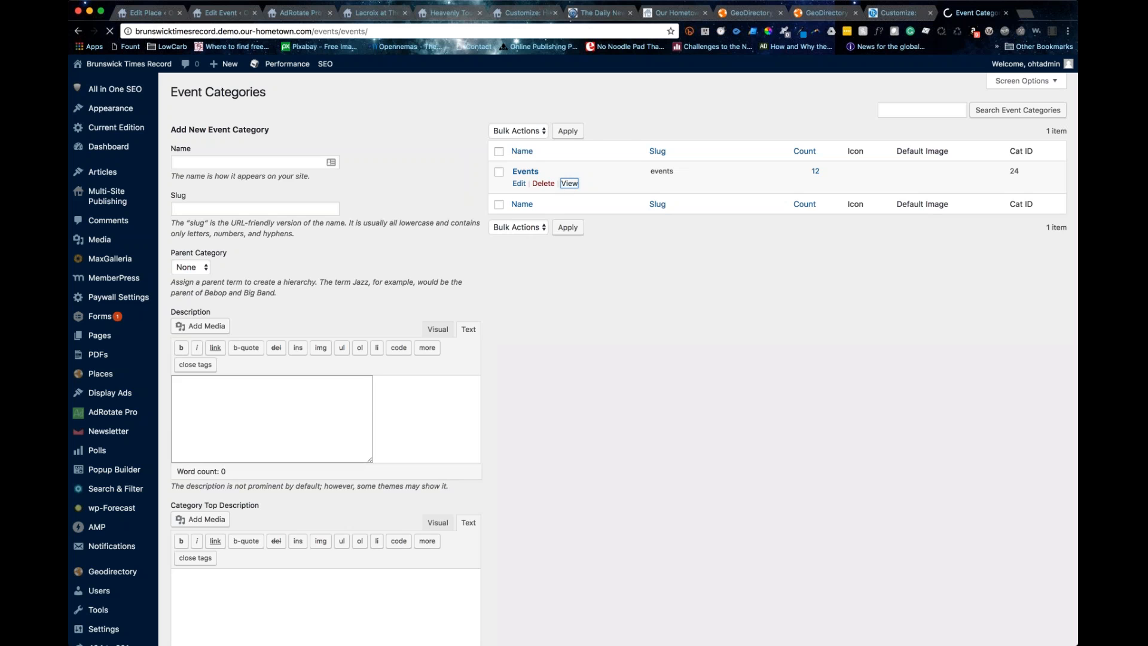
- Copy the /events/events/ path from the Events category page's address and return to the Text widget's HTML content in the customizer
{"action": "left_click", "coordinate": [251, 31]}
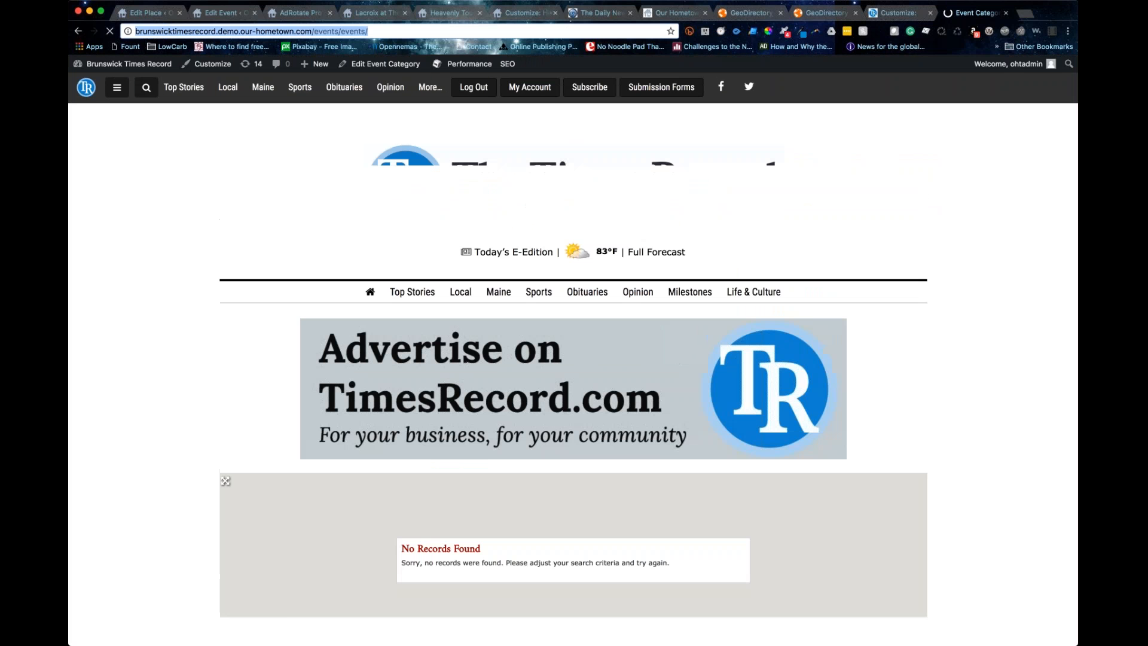
{"action": "left_click_drag", "start_coordinate": [312, 31], "coordinate": [394, 28]}
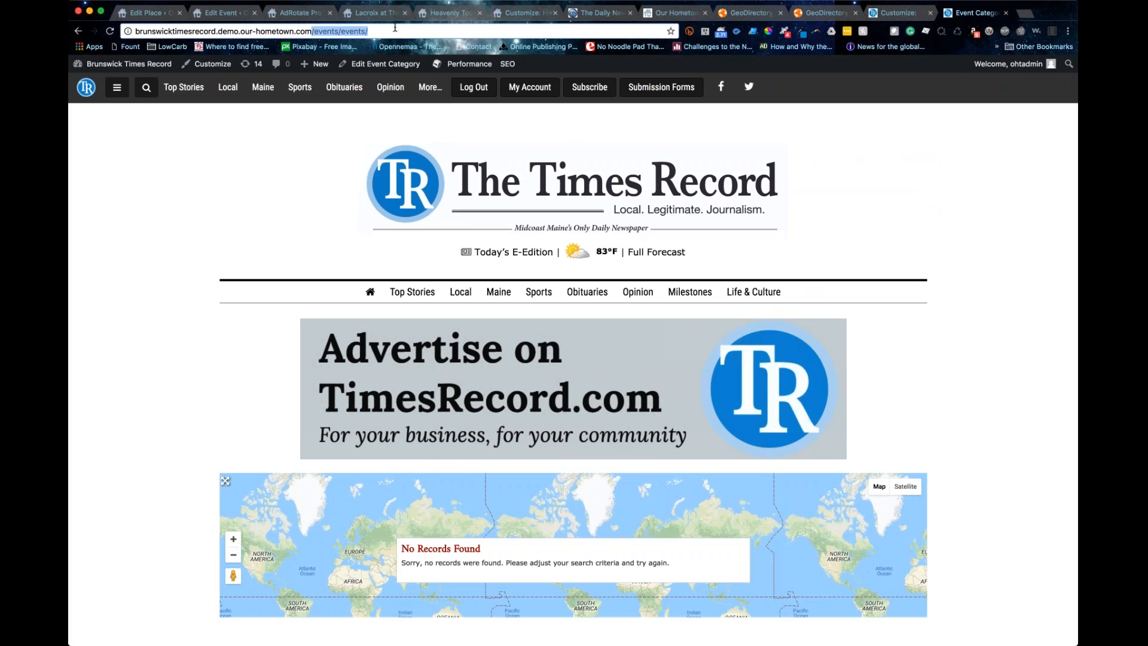
{"action": "left_click", "coordinate": [891, 18]}
{"action": "left_click", "coordinate": [224, 208]}
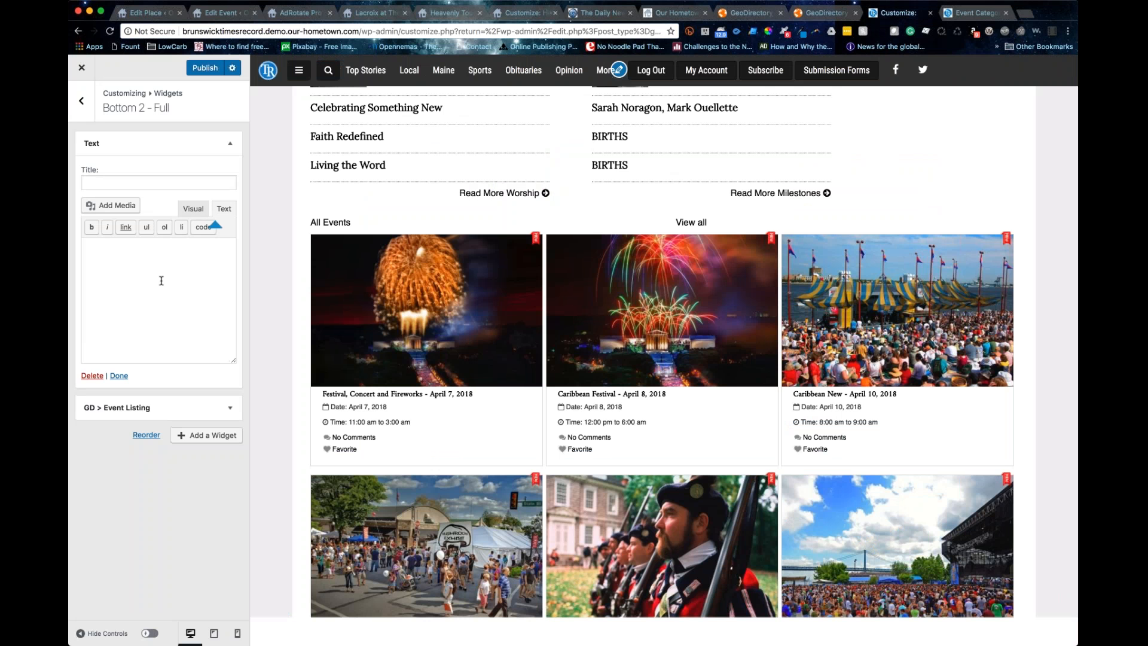
- Write an h2 heading "Event Calendar" with class widget-title in the Text widget and wrap it in a link to /events/events/
{"action": "type", "text": "<h2 class=\"widget-"}
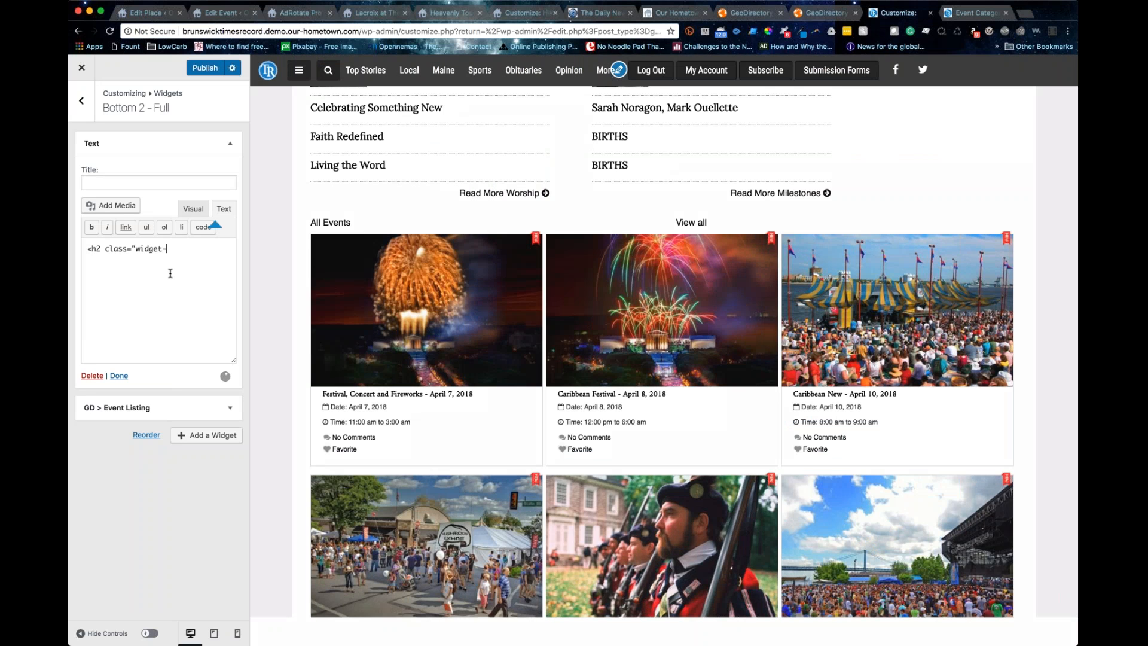
{"action": "type", "text": "title\">Event"}
{"action": "type", "text": "ndar "}
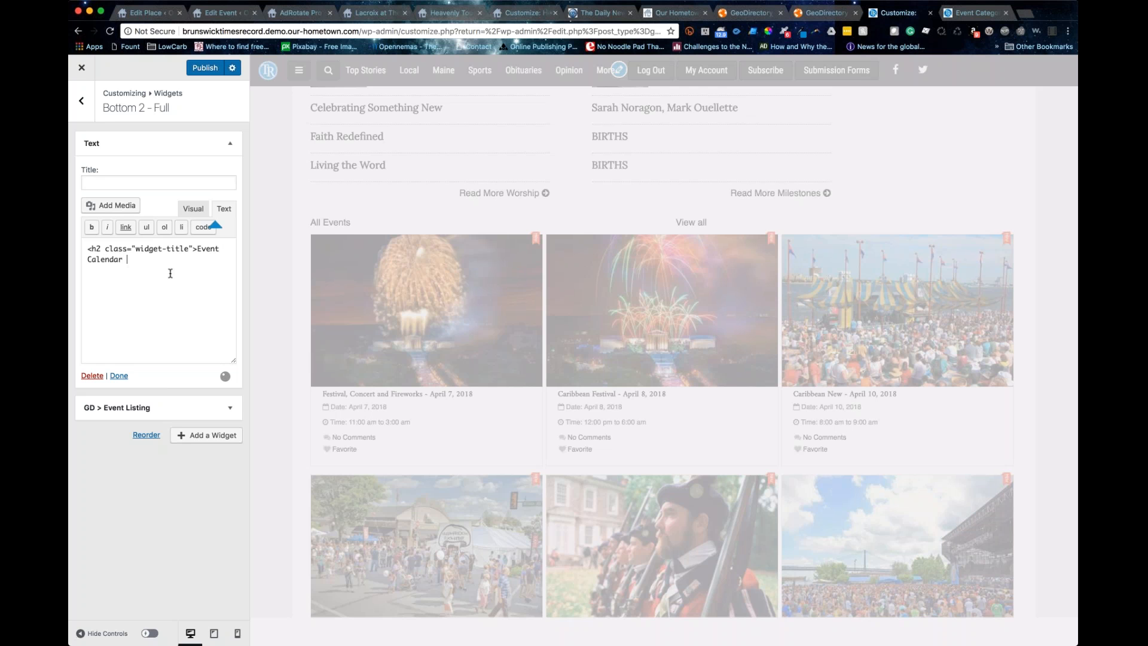
{"action": "type", "text": "</h2><a href=\"/events/events/"}
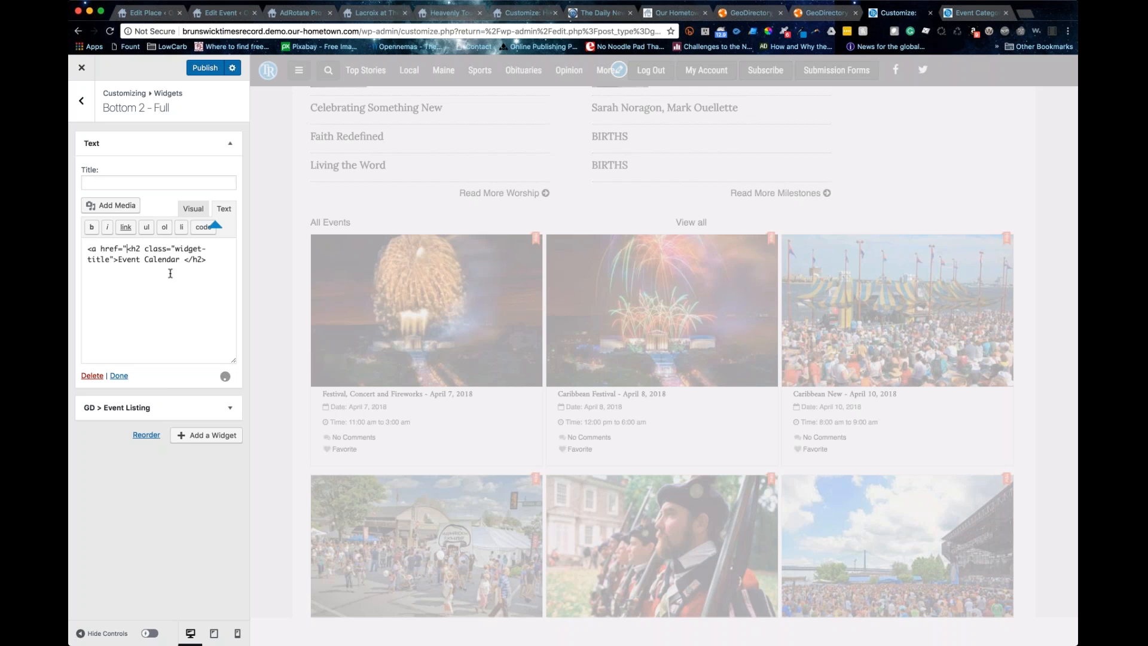
{"action": "type", "text": "\">>"}
{"action": "key", "text": "BackSpace"}
{"action": "left_click", "coordinate": [171, 273]}
{"action": "type", "text": "</a>"}
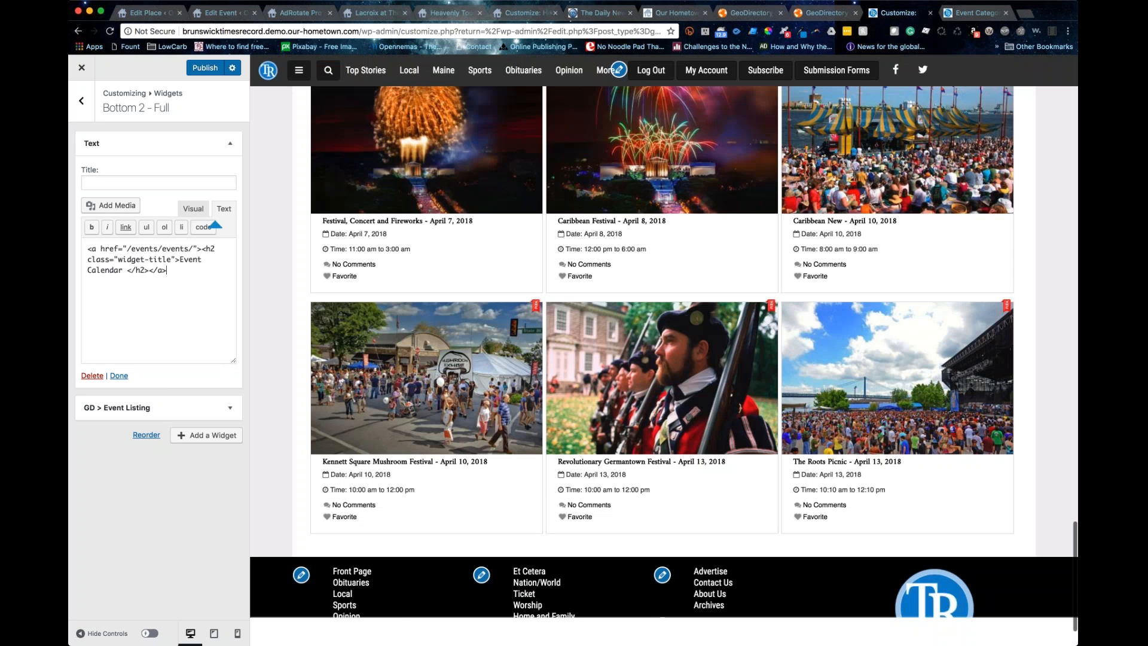
- Publish the linked Event Calendar heading and look over its events page in the customizer preview
{"action": "scroll", "coordinate": [353, 392], "scroll_direction": "up", "scroll_amount": 6}
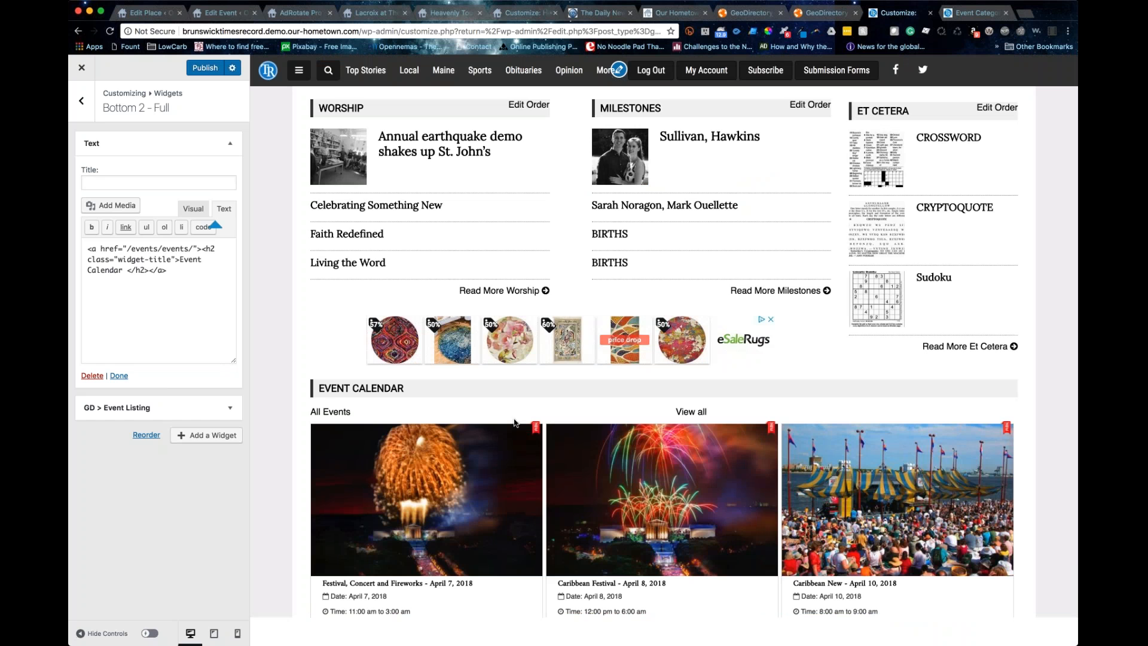
{"action": "scroll", "coordinate": [514, 423], "scroll_direction": "down", "scroll_amount": 5}
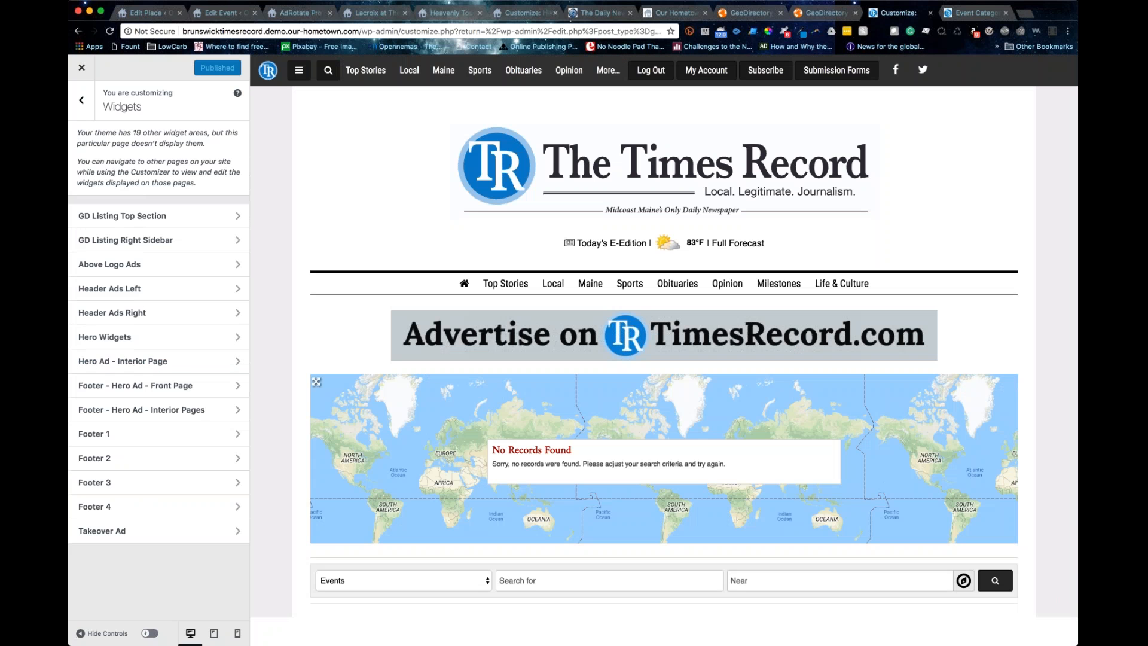
{"action": "scroll", "coordinate": [409, 364], "scroll_direction": "down", "scroll_amount": 5}
{"action": "scroll", "coordinate": [408, 363], "scroll_direction": "up", "scroll_amount": 3}
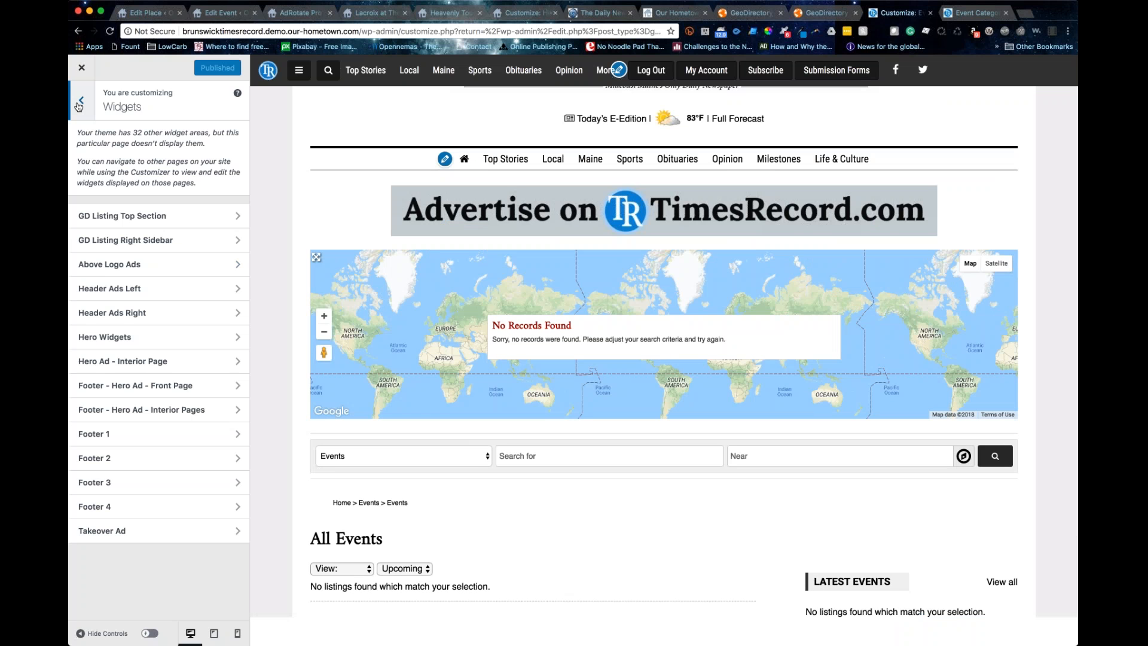
{"action": "scroll", "coordinate": [663, 353], "scroll_direction": "down", "scroll_amount": 3}
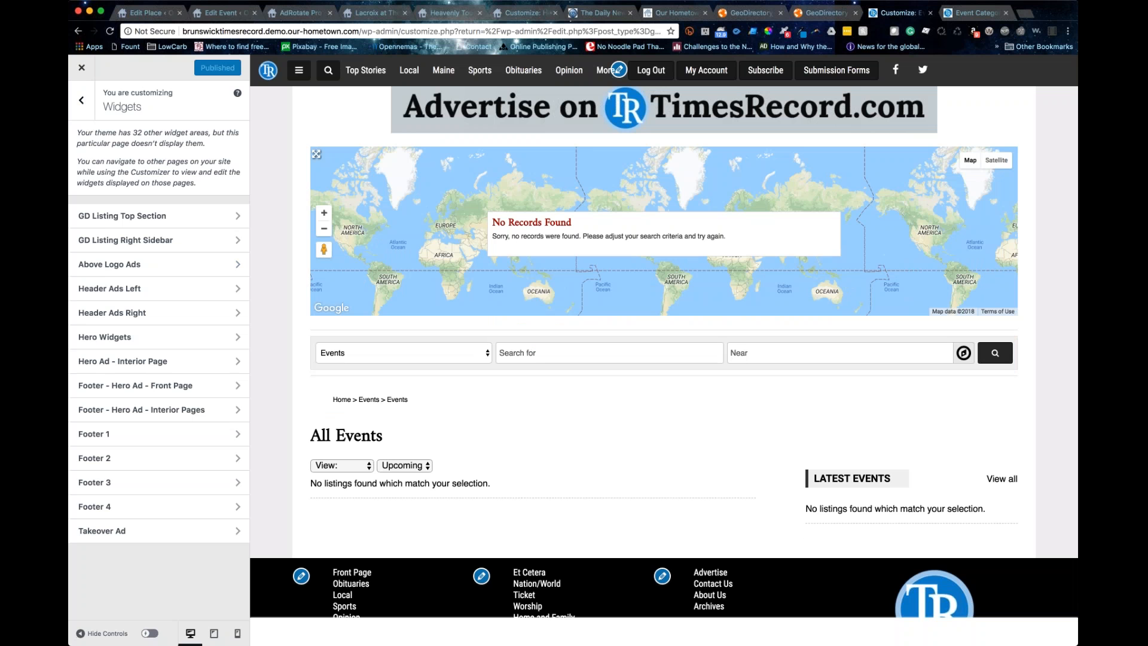
{"action": "scroll", "coordinate": [432, 384], "scroll_direction": "up", "scroll_amount": 5}
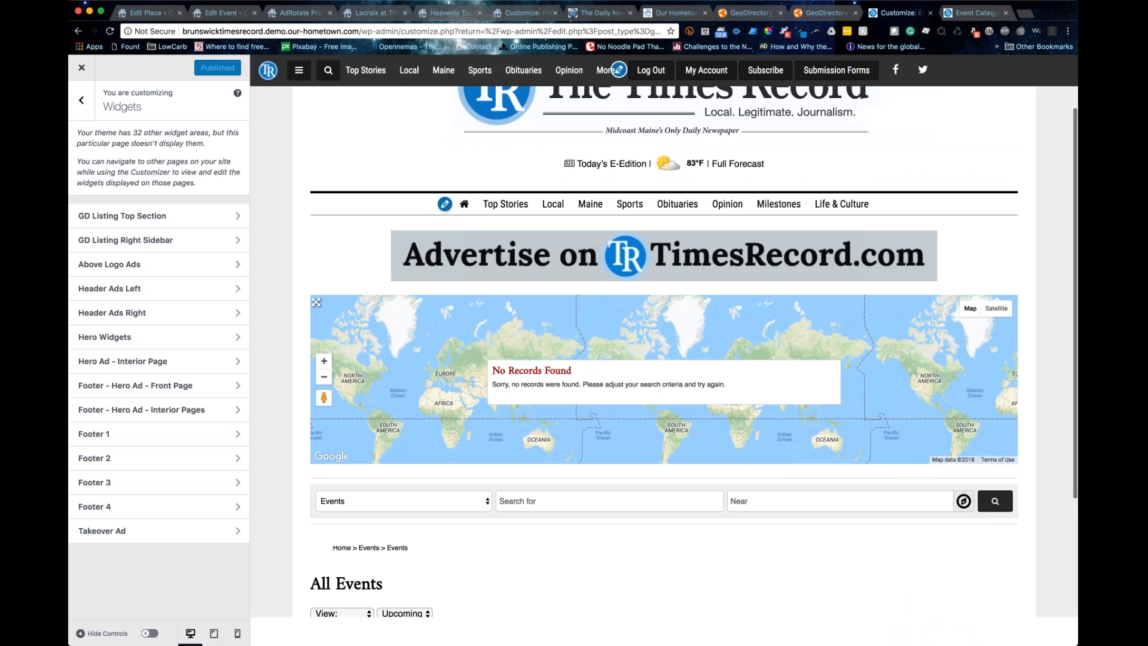
- Remove the GD > Popular Post Category widget from the GD Listing Top Section area
{"action": "left_click", "coordinate": [129, 228]}
{"action": "left_click", "coordinate": [230, 143]}
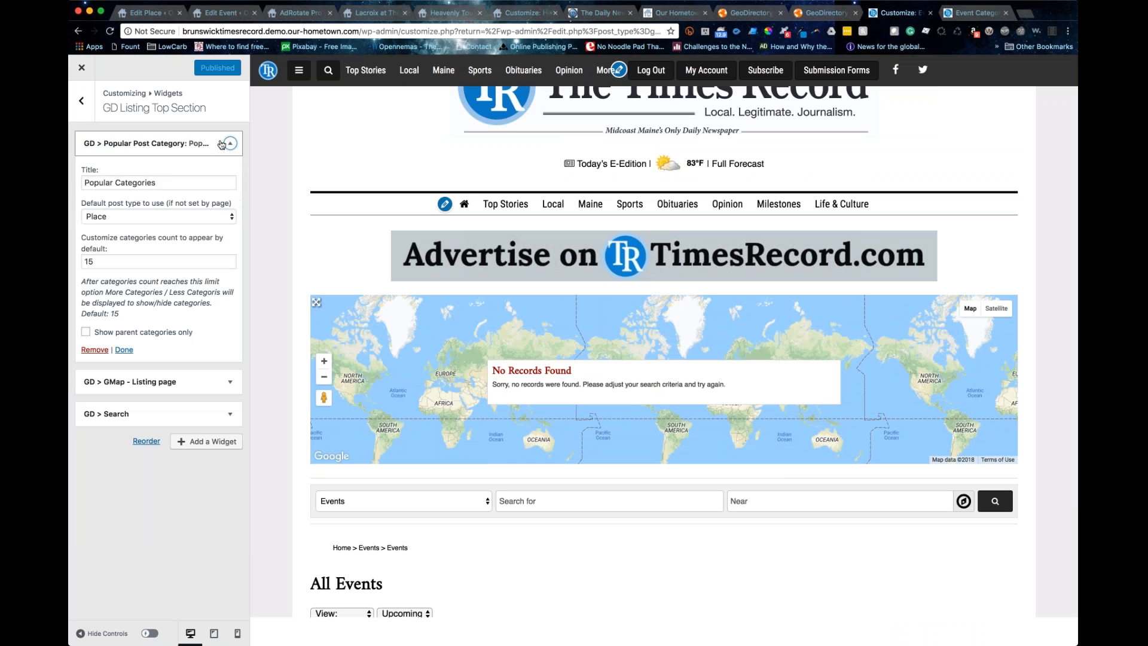
{"action": "left_click", "coordinate": [94, 349]}
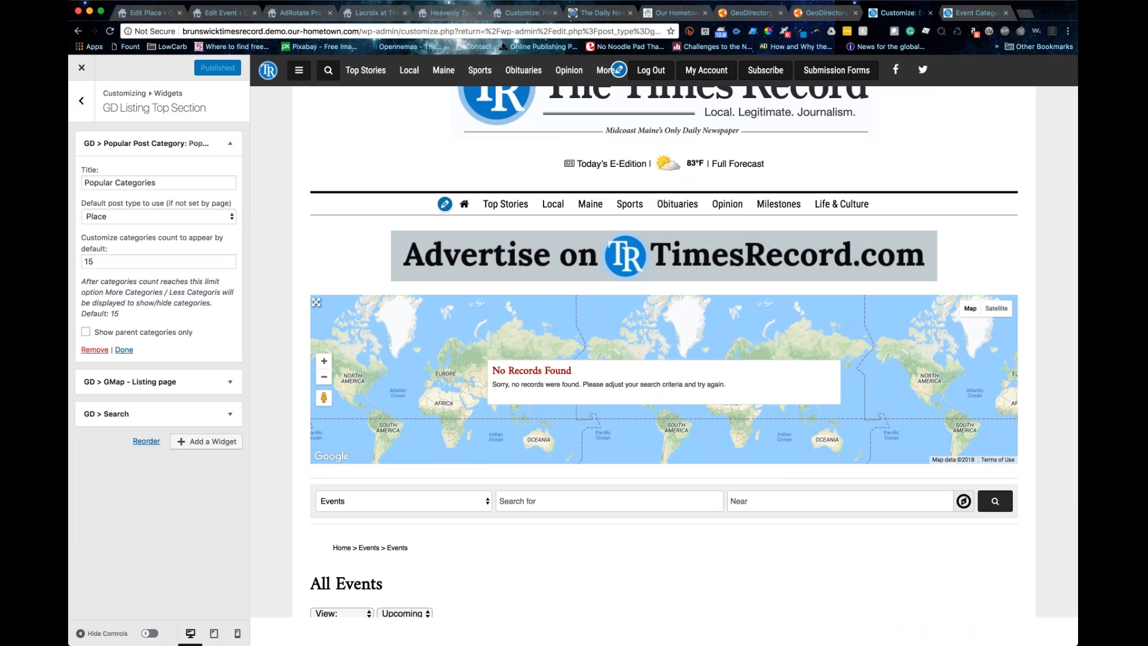
- Add a GD > CPT Categories widget to the GD Listing Top Section area
{"action": "left_click", "coordinate": [206, 203]}
{"action": "scroll", "coordinate": [331, 459], "scroll_direction": "up", "scroll_amount": 10}
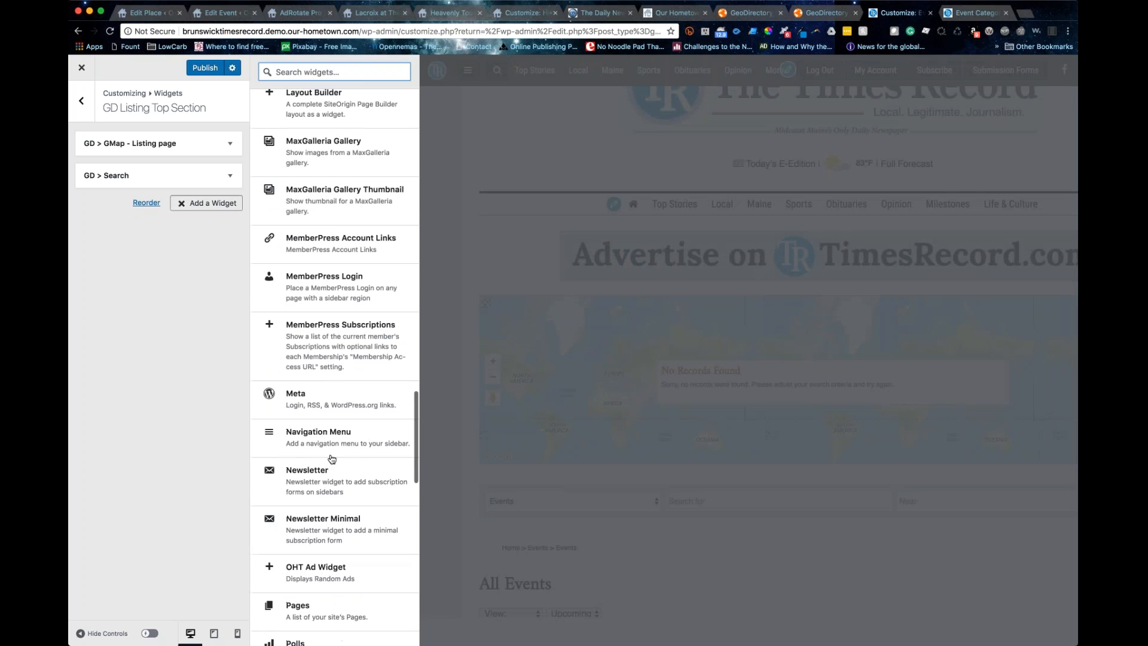
{"action": "scroll", "coordinate": [331, 458], "scroll_direction": "up", "scroll_amount": 10}
{"action": "scroll", "coordinate": [332, 458], "scroll_direction": "up", "scroll_amount": 10}
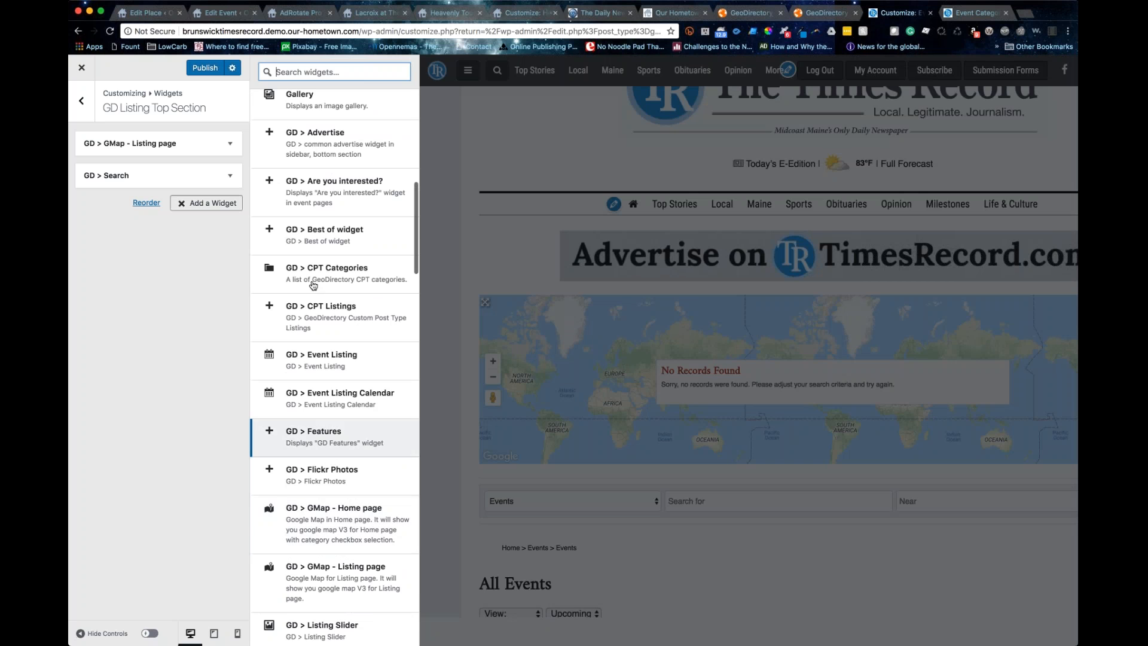
{"action": "left_click", "coordinate": [335, 280]}
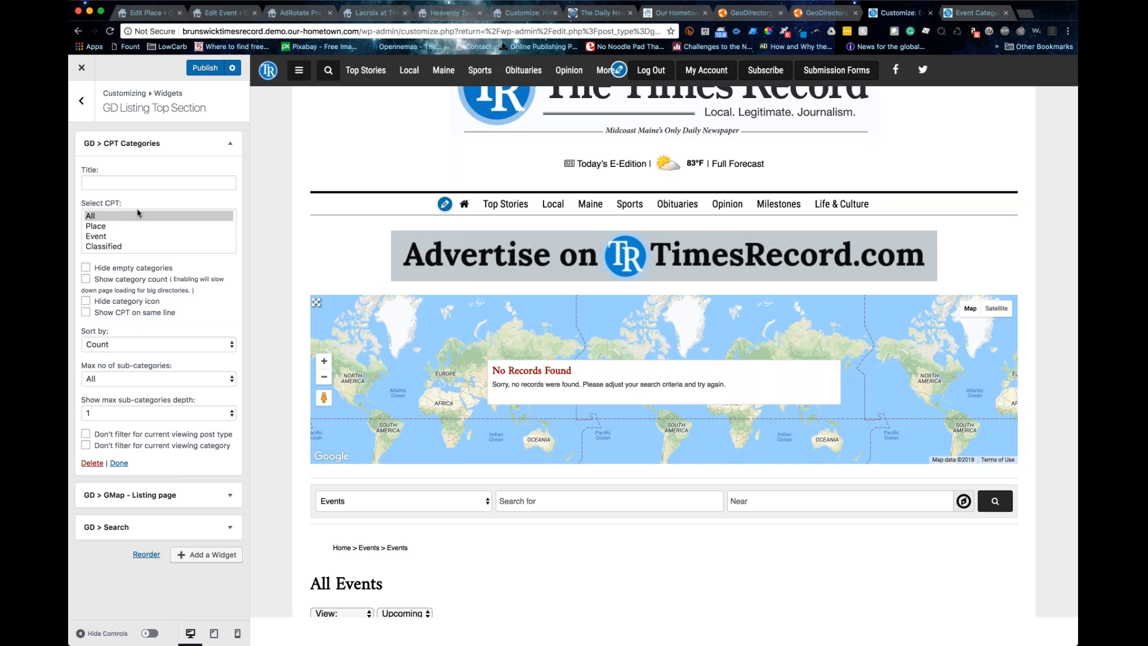
- Set the CPT Categories widget to All, enable Hide empty categories and Hide category icon, and collapse its settings
{"action": "left_click", "coordinate": [113, 236]}
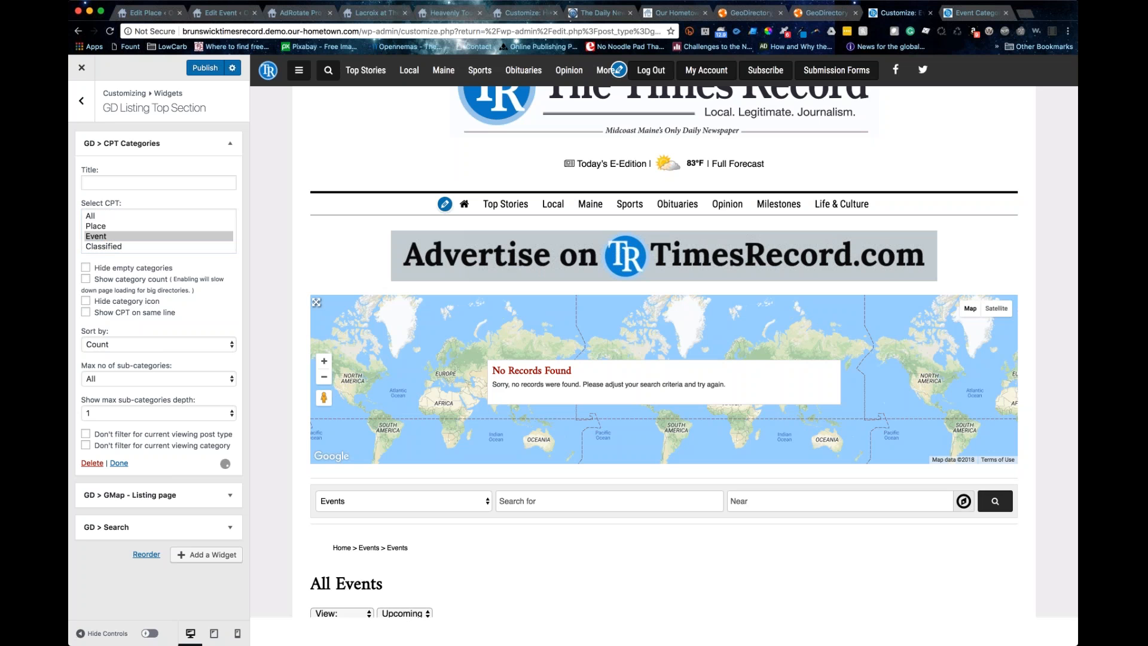
{"action": "left_click", "coordinate": [114, 215]}
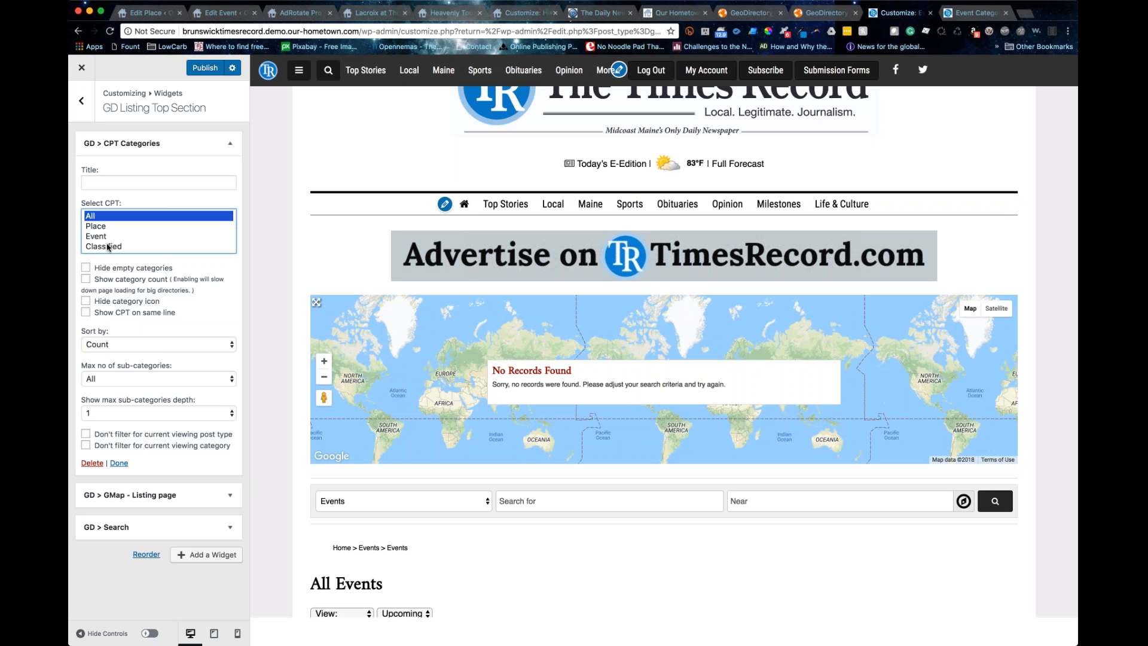
{"action": "left_click", "coordinate": [85, 269]}
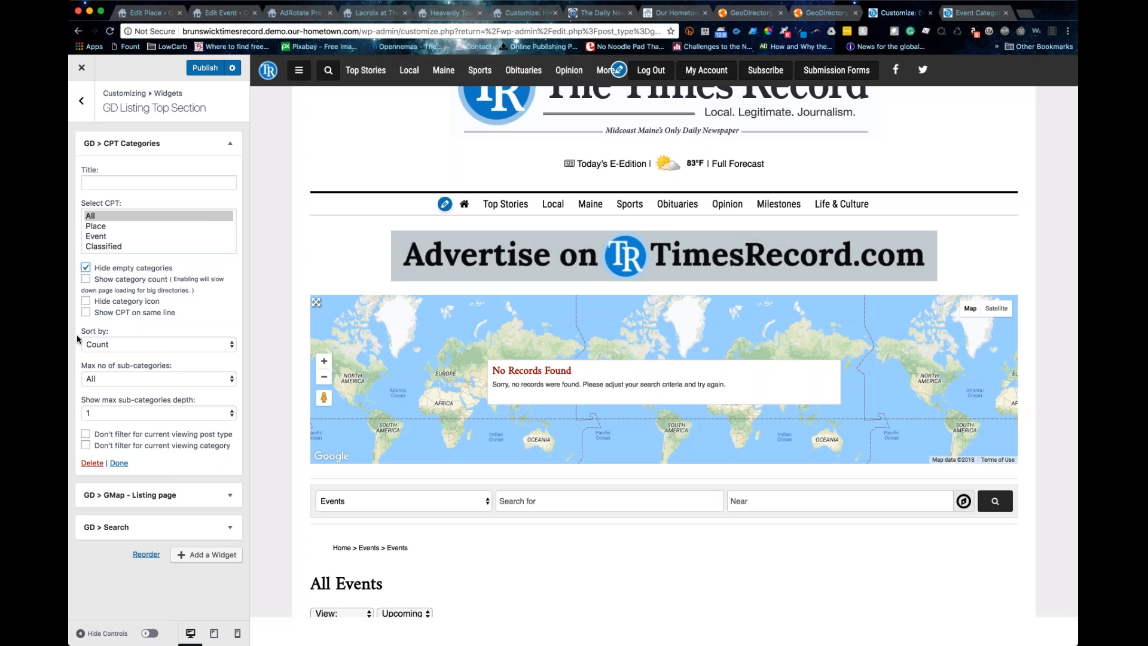
{"action": "left_click", "coordinate": [85, 300]}
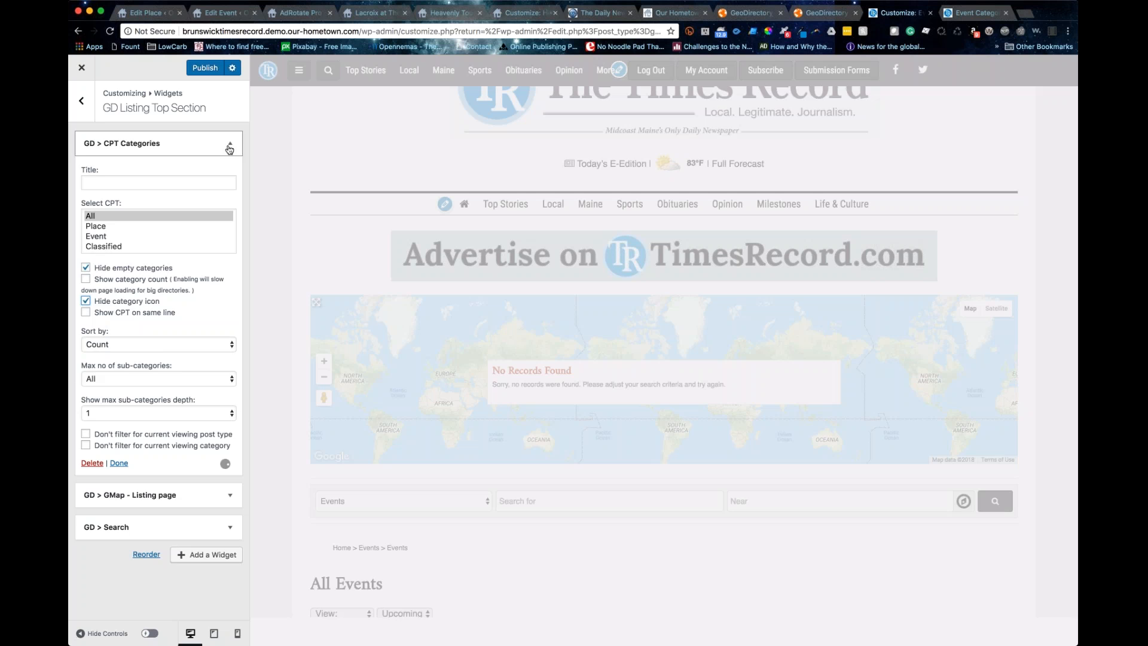
{"action": "left_click", "coordinate": [229, 147]}
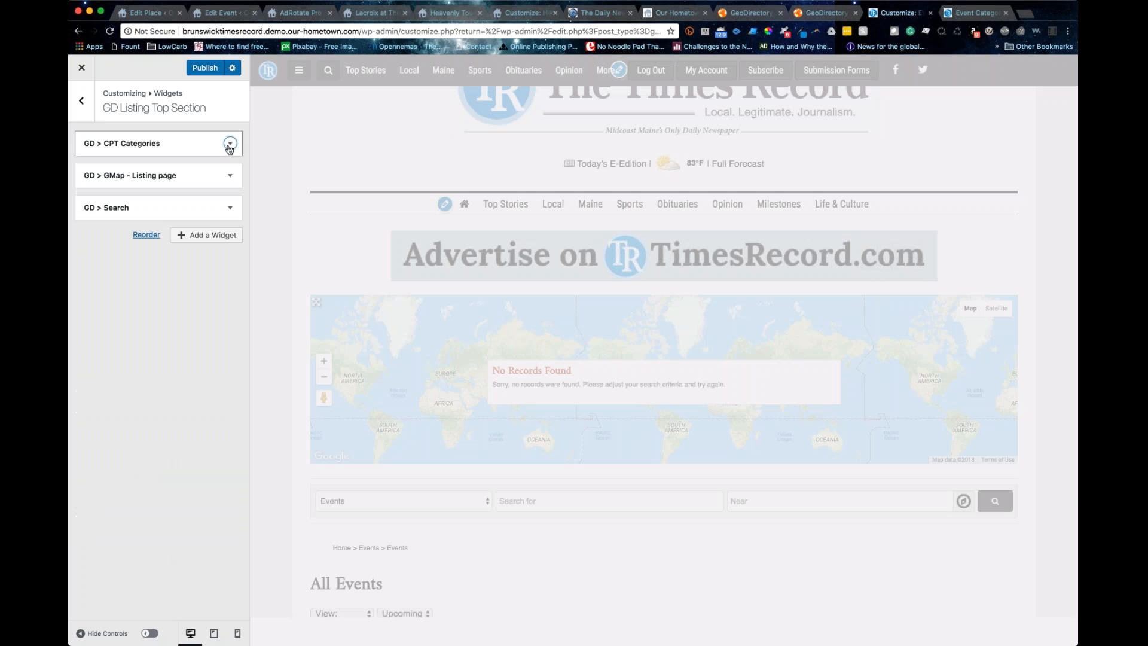
- Check the events page preview from header to footer and publish the GD Listing Top Section changes
{"action": "scroll", "coordinate": [895, 340], "scroll_direction": "down", "scroll_amount": 4}
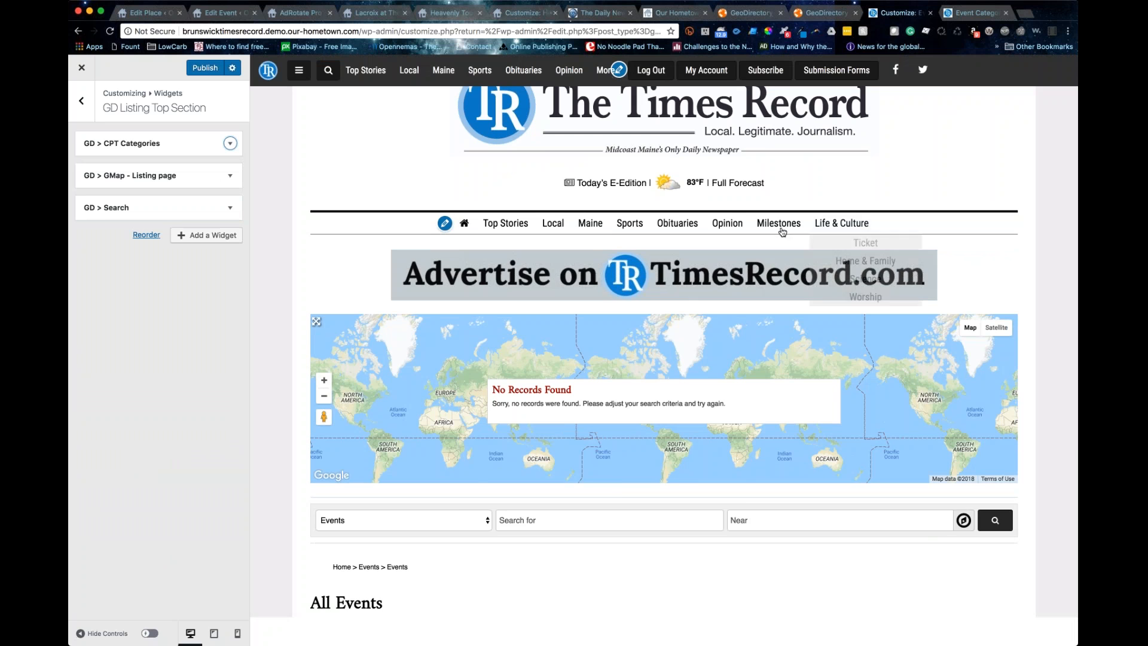
{"action": "scroll", "coordinate": [836, 227], "scroll_direction": "up", "scroll_amount": 2}
{"action": "mouse_move", "coordinate": [837, 70]}
{"action": "mouse_move", "coordinate": [830, 285]}
{"action": "scroll", "coordinate": [663, 299], "scroll_direction": "up", "scroll_amount": 1}
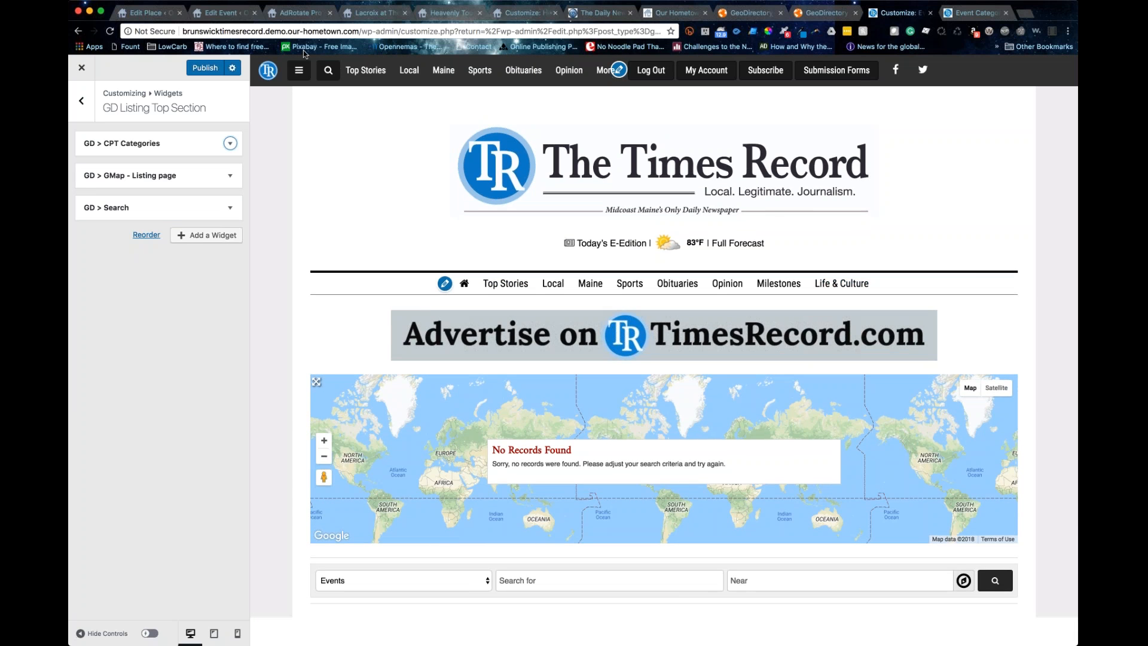
{"action": "scroll", "coordinate": [663, 358], "scroll_direction": "down", "scroll_amount": 5}
{"action": "left_click", "coordinate": [205, 67]}
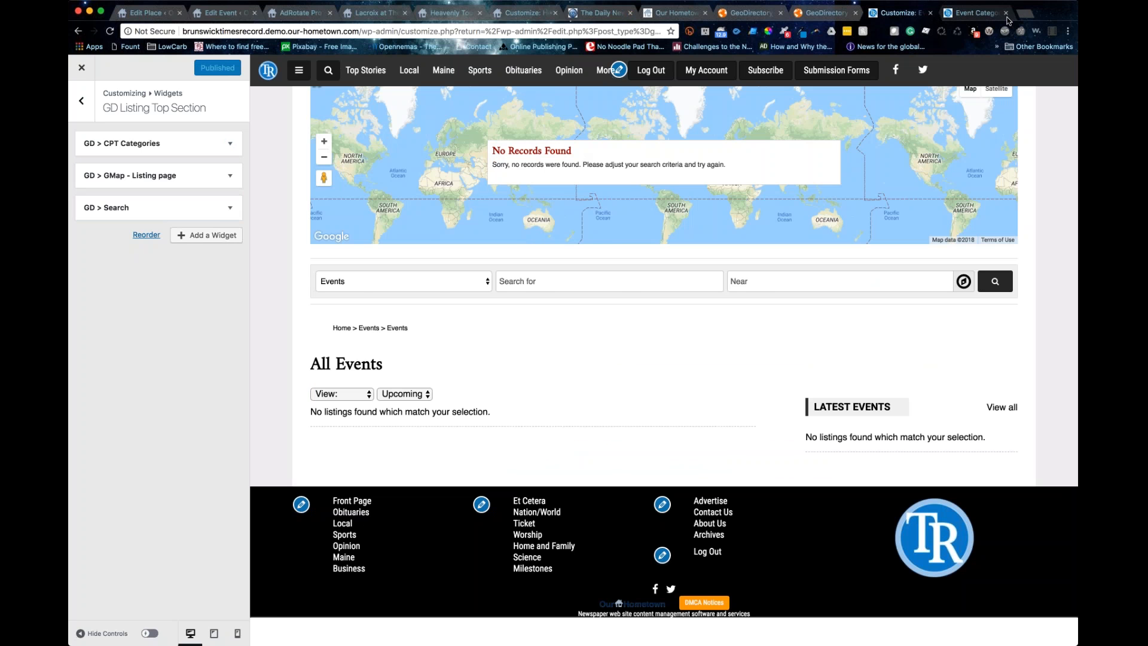
- Close the Times Record's event category and customizer browser tabs
{"action": "left_click", "coordinate": [1009, 15]}
{"action": "left_click", "coordinate": [1006, 13]}
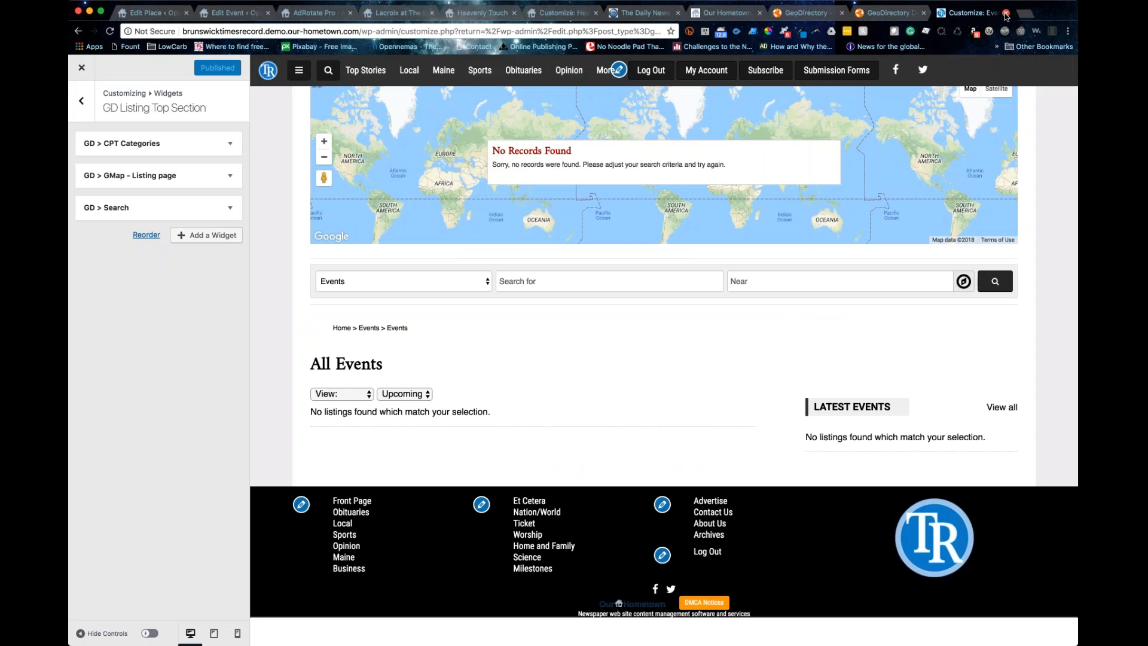
{"action": "left_click", "coordinate": [1006, 14]}
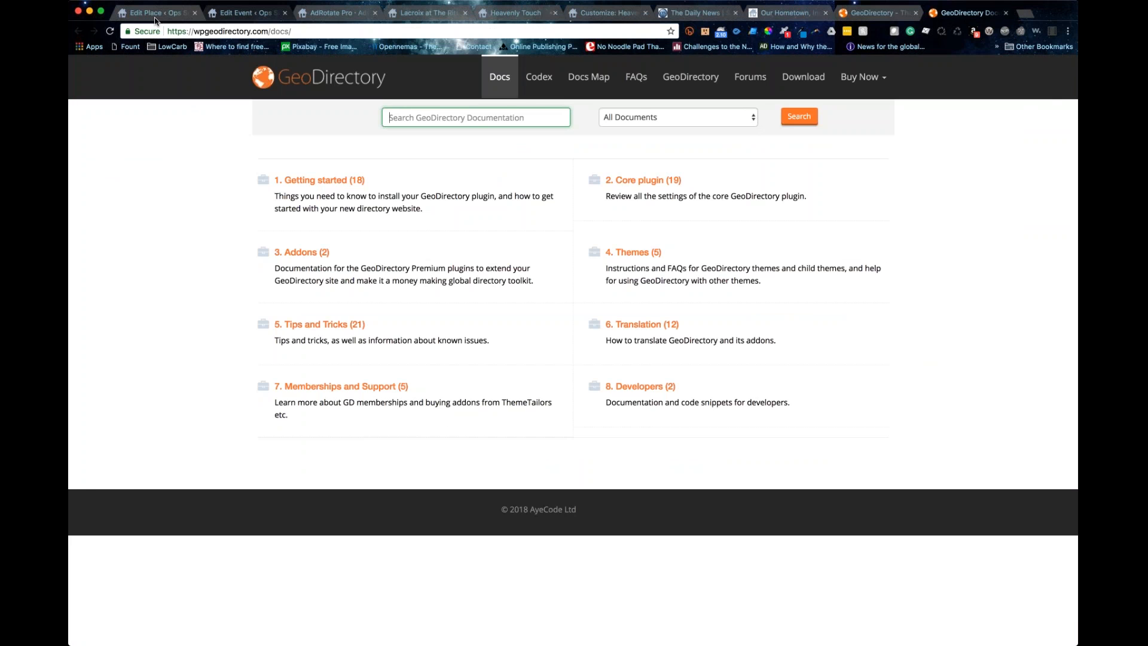
- Switch to the sample site's customizer tab and open the Business Directory page in its preview
{"action": "left_click", "coordinate": [242, 13]}
{"action": "left_click", "coordinate": [392, 17]}
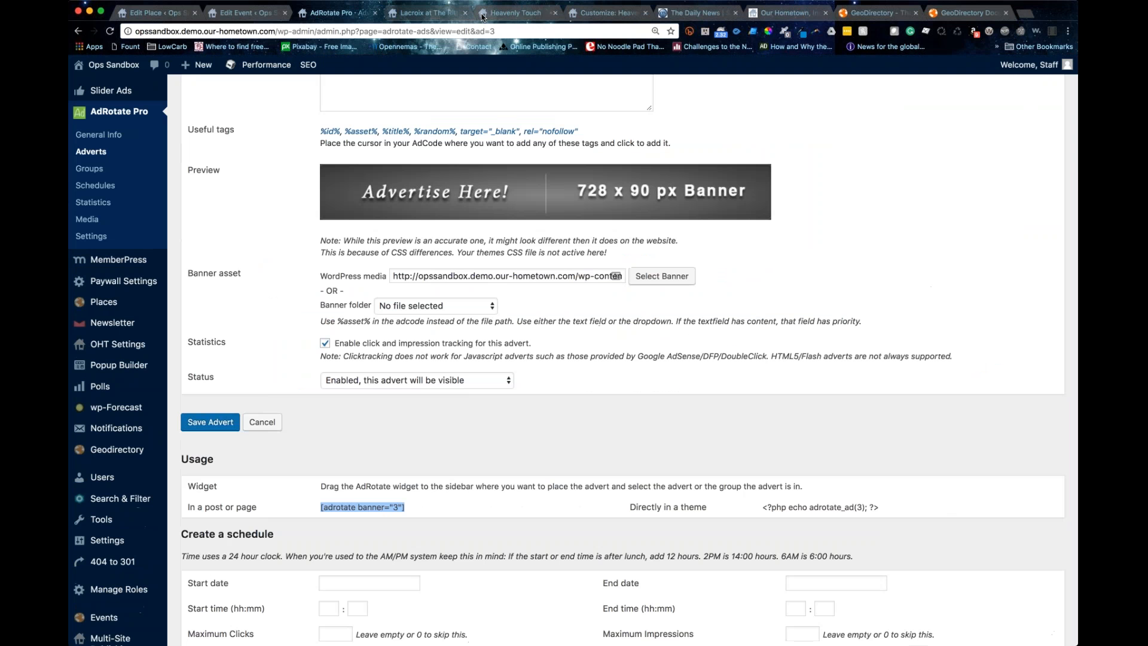
{"action": "left_click", "coordinate": [608, 14]}
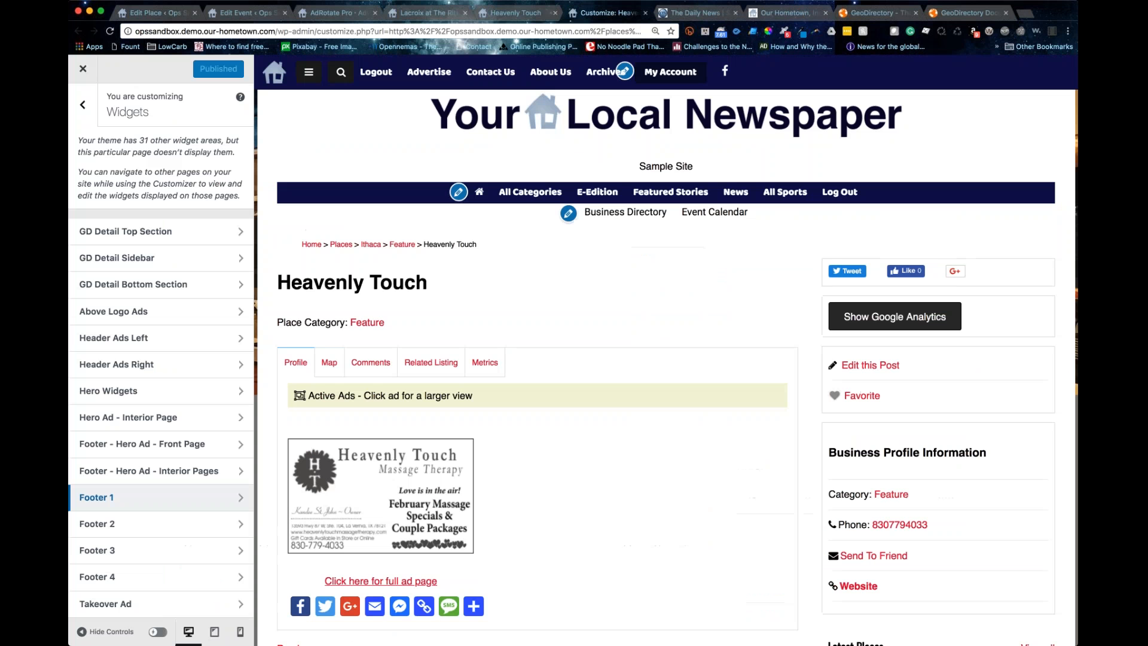
{"action": "left_click", "coordinate": [644, 216]}
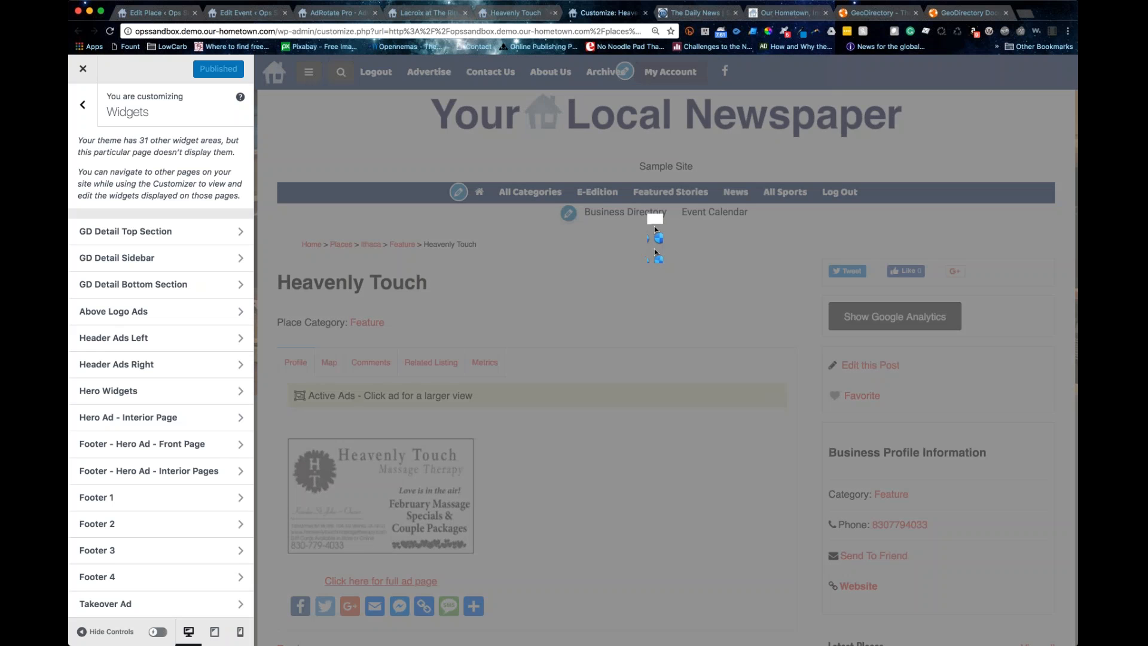
- Examine the settings of the GD > Popular Post View widget in the GD Home Content Section area
{"action": "scroll", "coordinate": [666, 368], "scroll_direction": "down", "scroll_amount": 5}
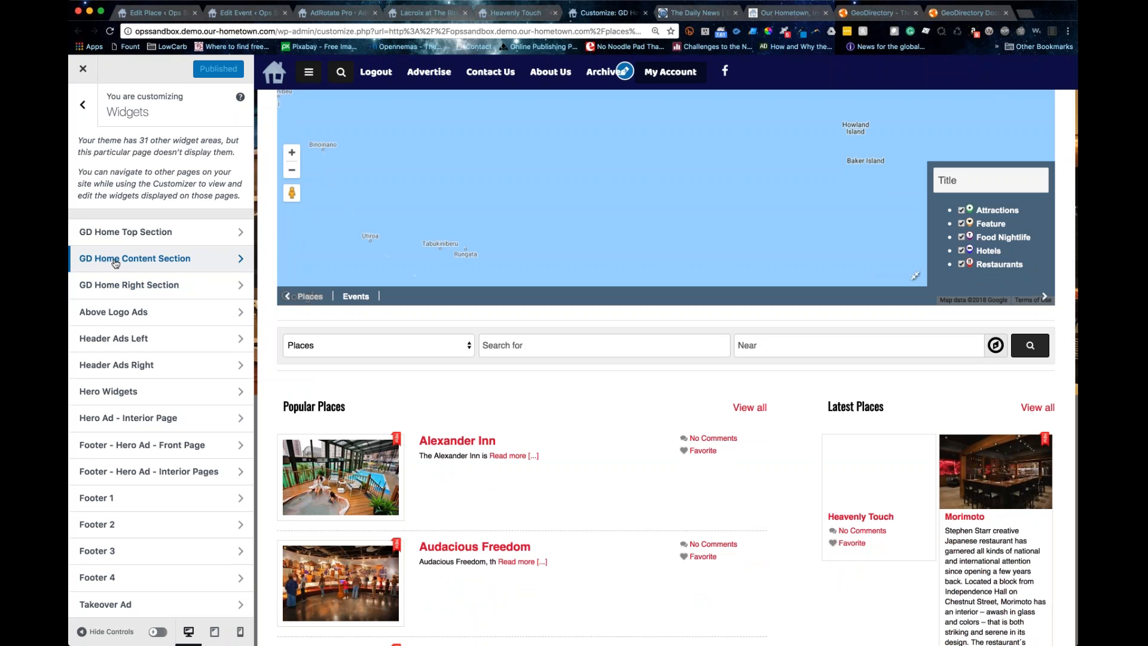
{"action": "left_click", "coordinate": [128, 263]}
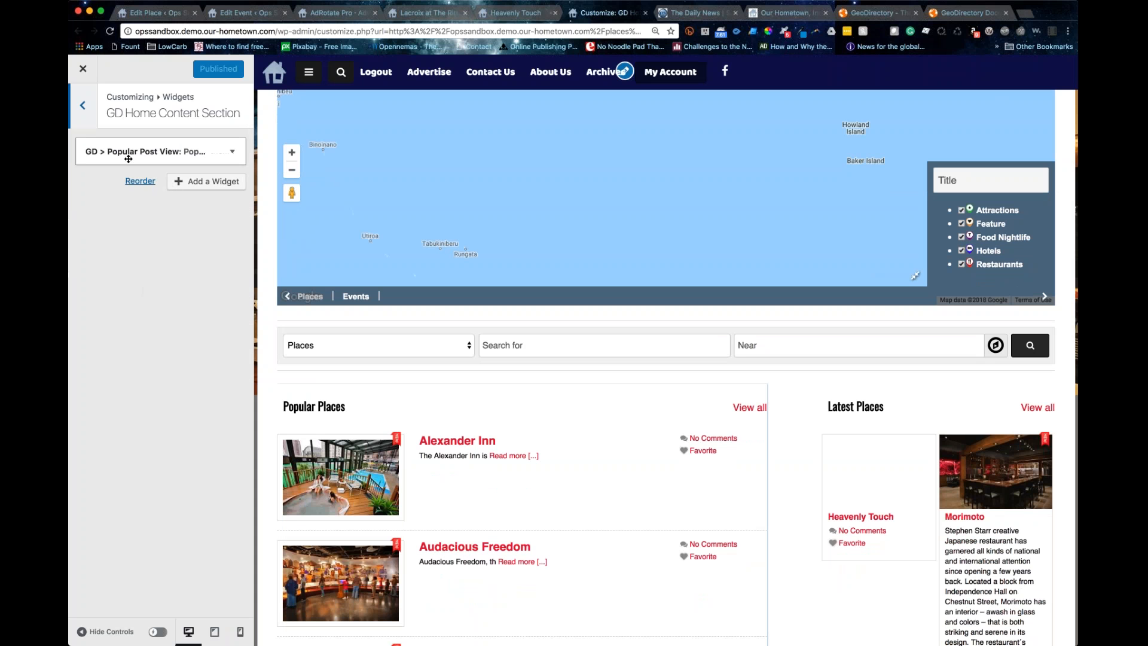
{"action": "left_click", "coordinate": [149, 151]}
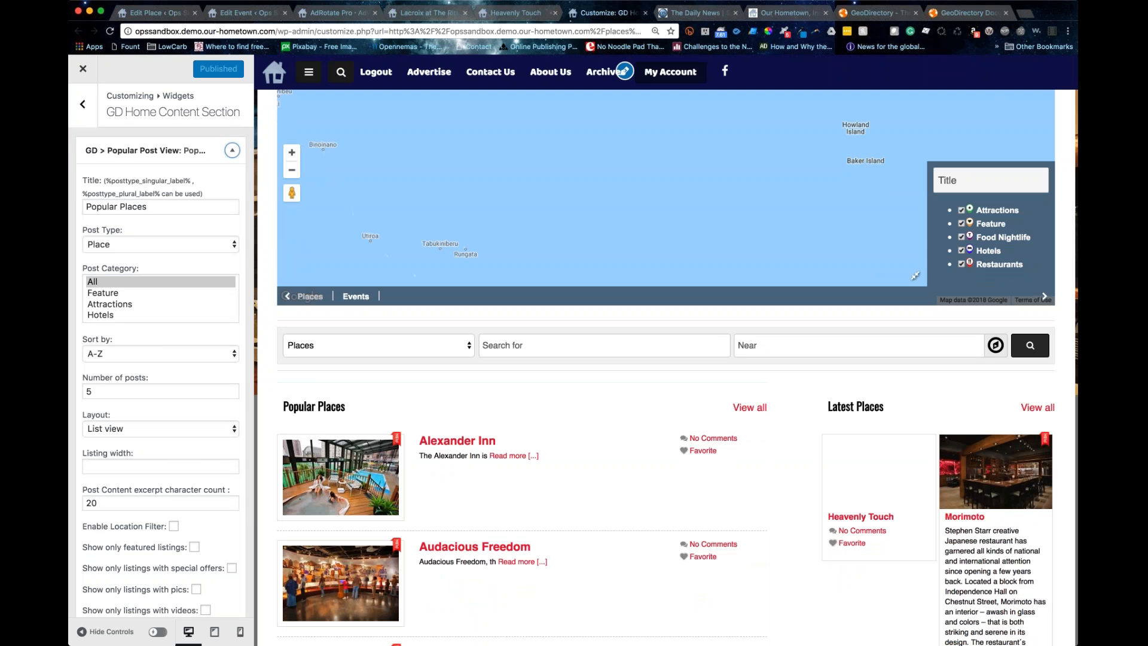
{"action": "scroll", "coordinate": [201, 458], "scroll_direction": "down", "scroll_amount": 1}
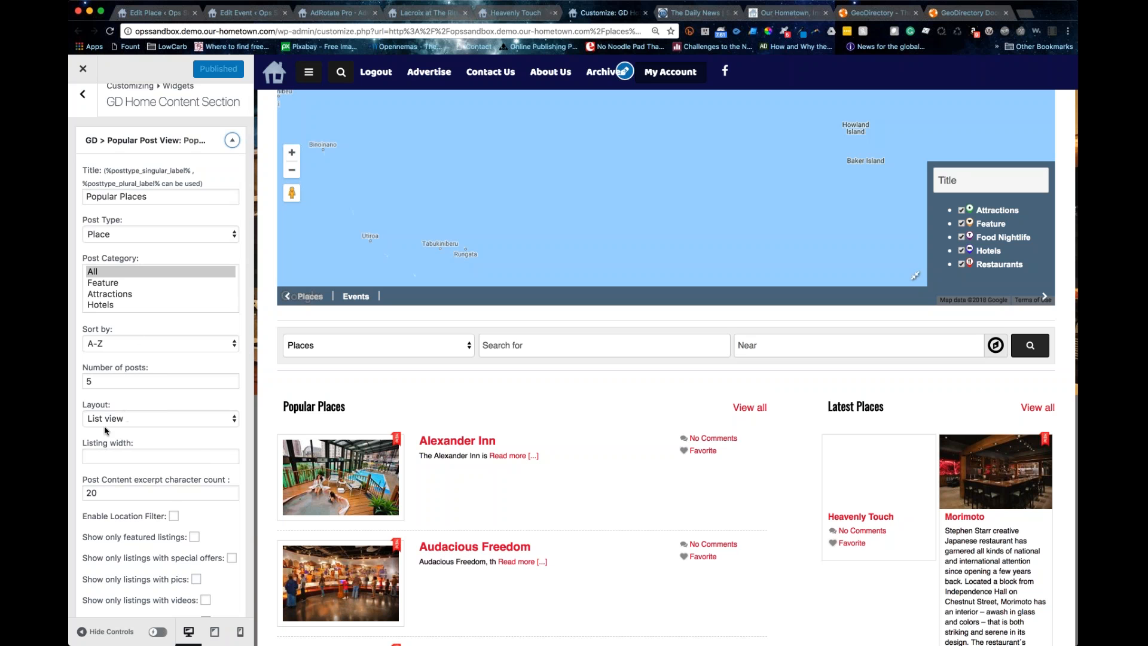
{"action": "scroll", "coordinate": [105, 429], "scroll_direction": "down", "scroll_amount": 3}
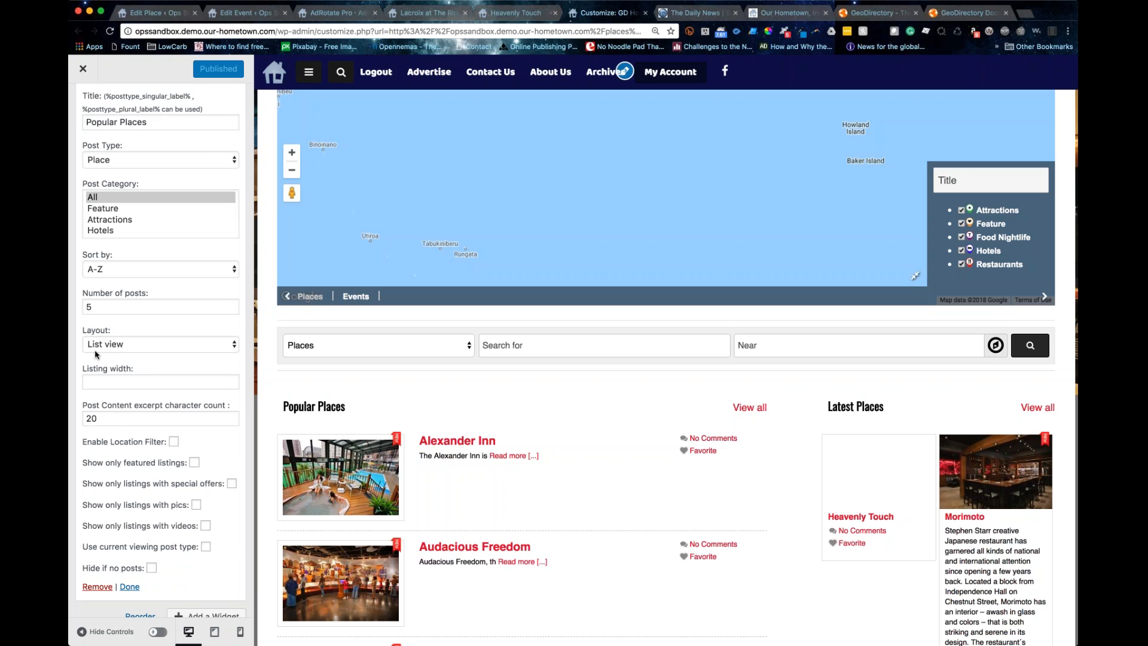
- Set the Popular Places widget's layout to Grid View (Three Columns) and its number of posts to 20
{"action": "left_click", "coordinate": [98, 347]}
{"action": "left_click", "coordinate": [168, 308]}
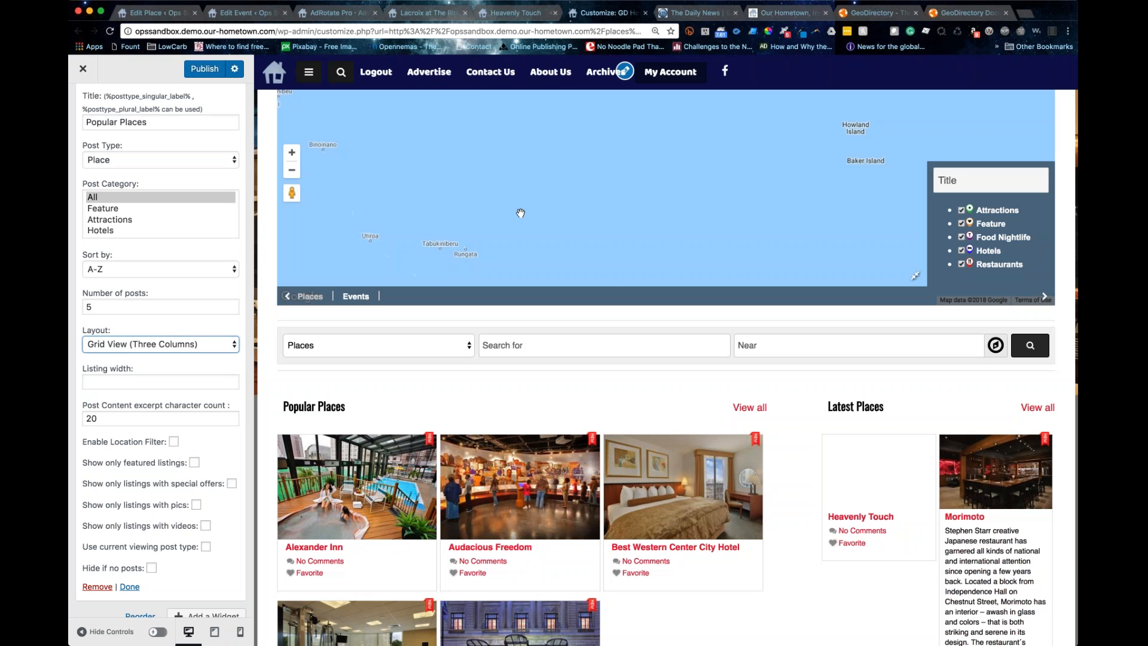
{"action": "scroll", "coordinate": [520, 213], "scroll_direction": "down", "scroll_amount": 5}
{"action": "key", "text": "shift+Tab"}
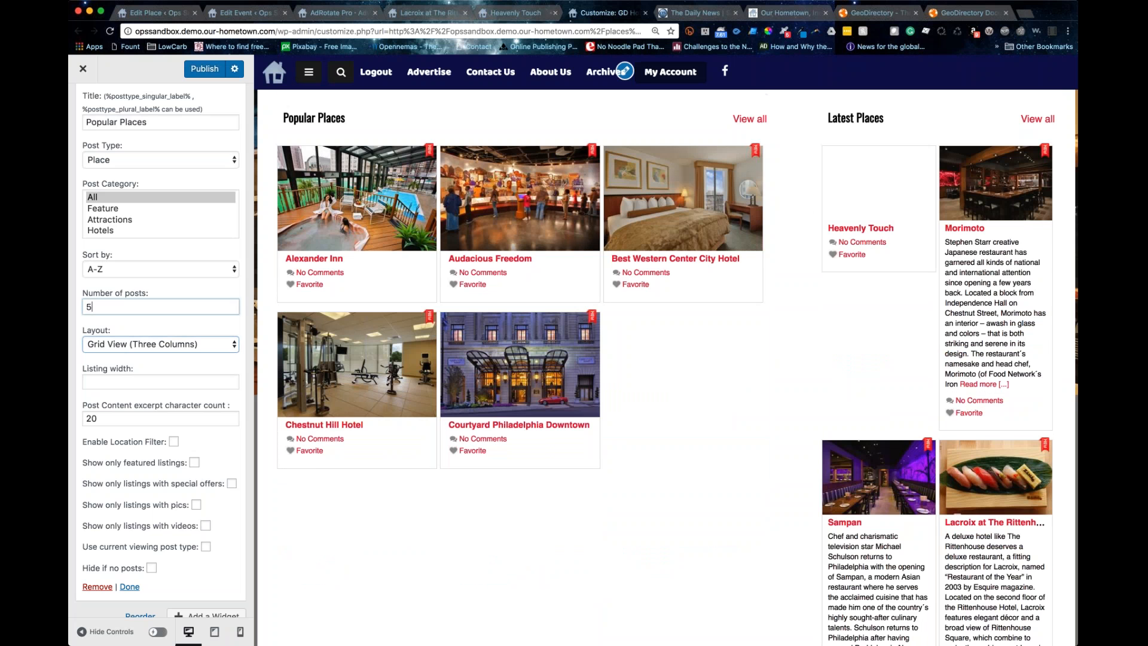
{"action": "type", "text": "20"}
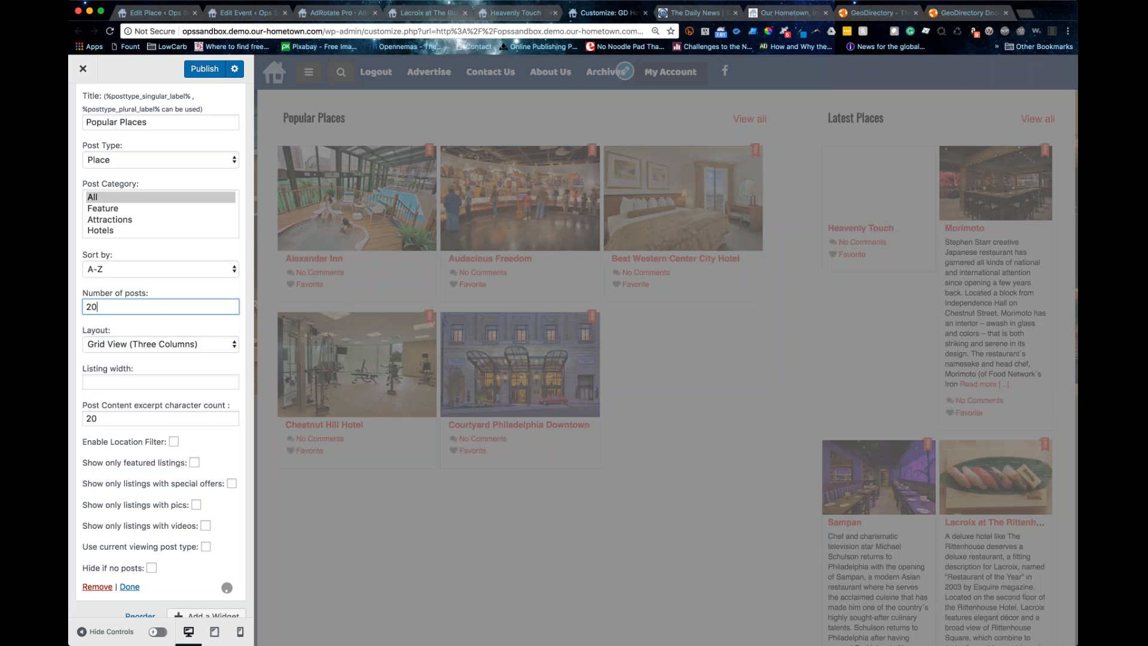
{"action": "type", "text": "0"}
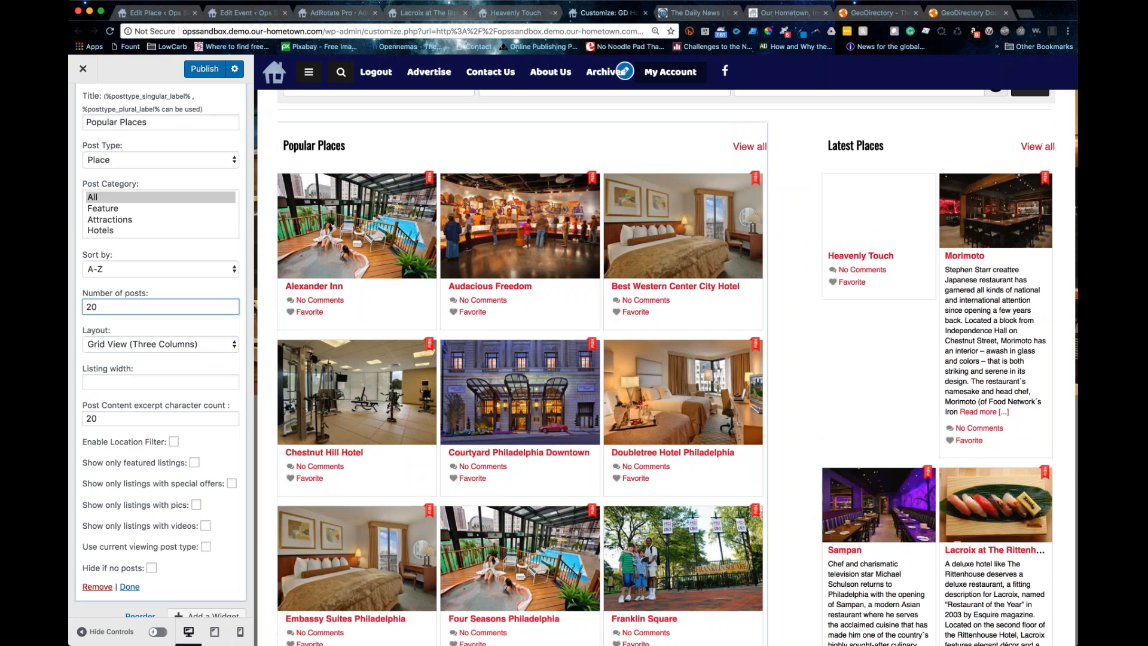
{"action": "scroll", "coordinate": [138, 248], "scroll_direction": "up", "scroll_amount": 3}
{"action": "left_click", "coordinate": [138, 248]}
{"action": "left_click", "coordinate": [231, 151]}
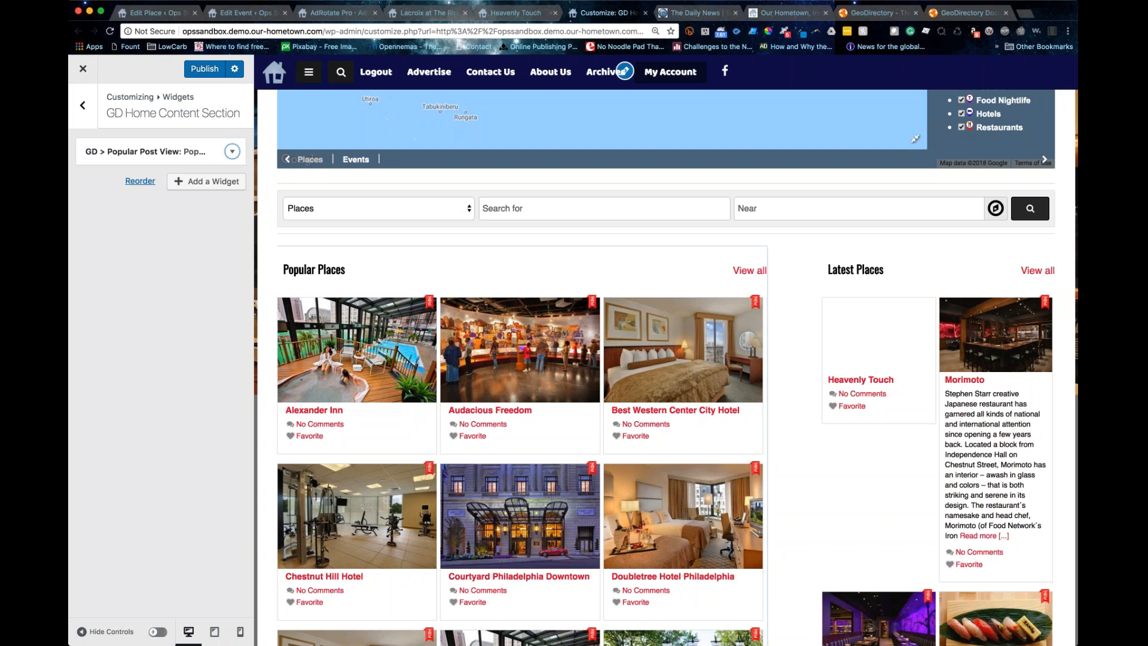
- Add a second GD > Popular Post View widget to the GD Home Content Section
{"action": "left_click", "coordinate": [206, 181]}
{"action": "scroll", "coordinate": [316, 443], "scroll_direction": "down", "scroll_amount": 9}
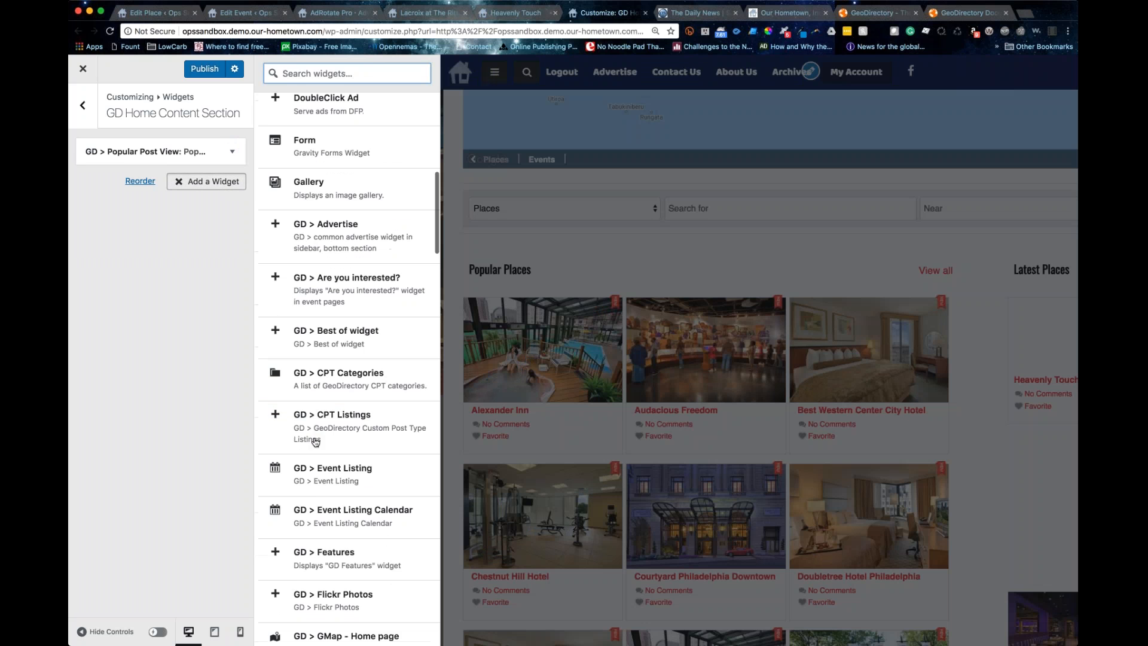
{"action": "scroll", "coordinate": [323, 393], "scroll_direction": "down", "scroll_amount": 8}
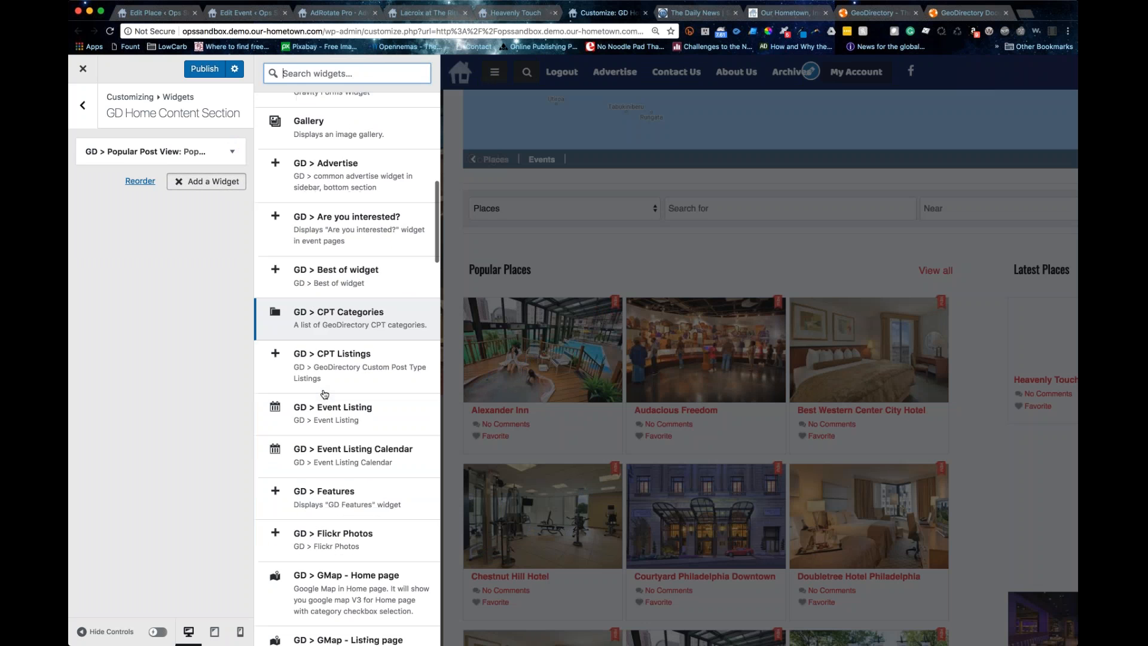
{"action": "scroll", "coordinate": [318, 491], "scroll_direction": "down", "scroll_amount": 8}
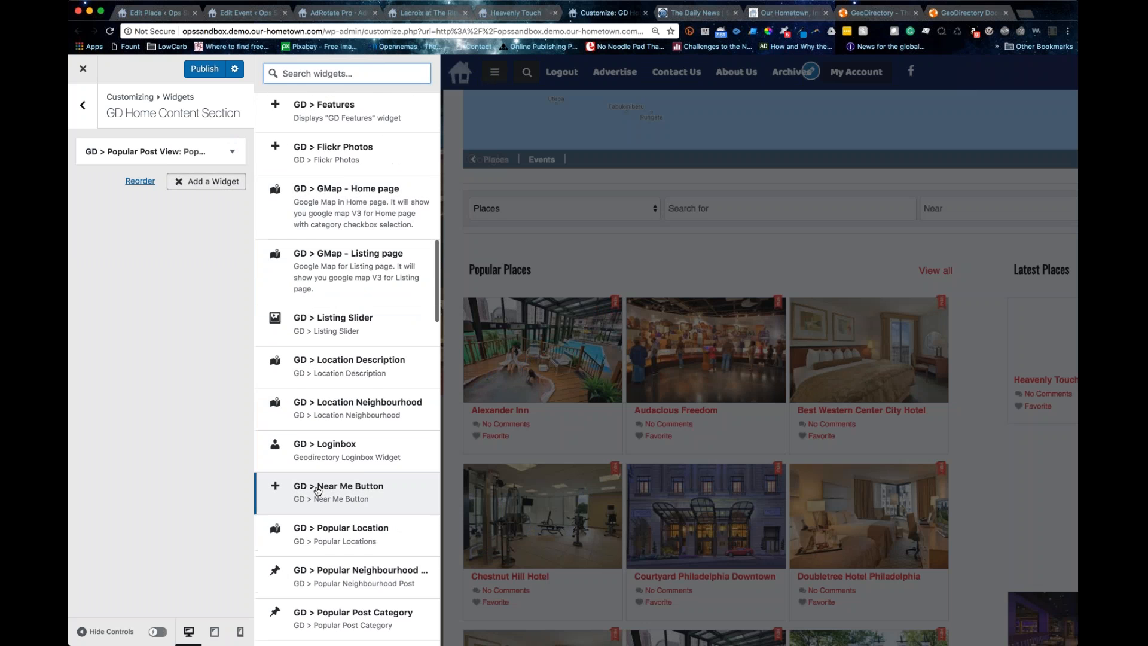
{"action": "left_click", "coordinate": [357, 342]}
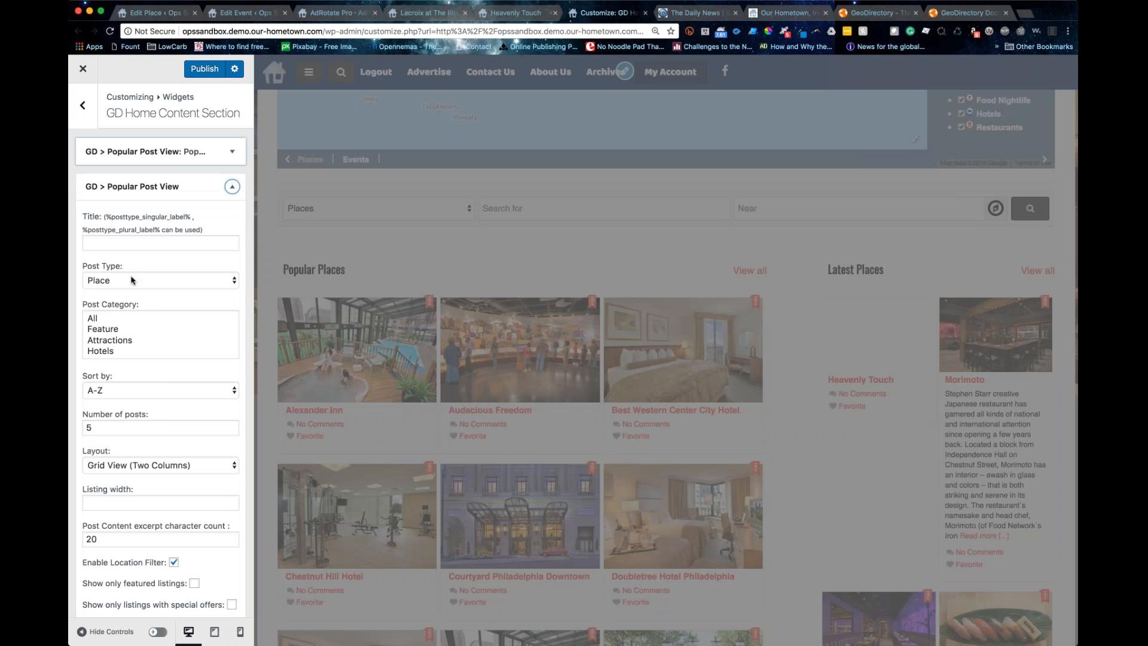
- Configure the new Popular Post View widget for the Event post type with 6 posts in Grid View (Three Columns)
{"action": "left_click", "coordinate": [99, 293]}
{"action": "double_click", "coordinate": [89, 428]}
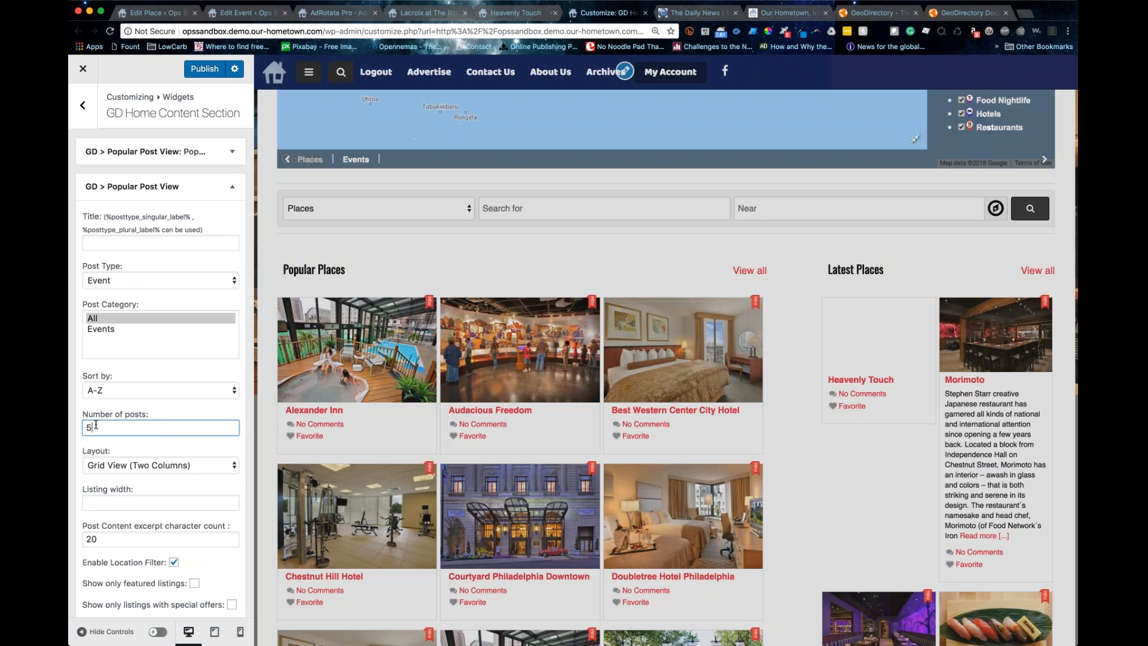
{"action": "type", "text": "6"}
{"action": "key", "text": "Tab"}
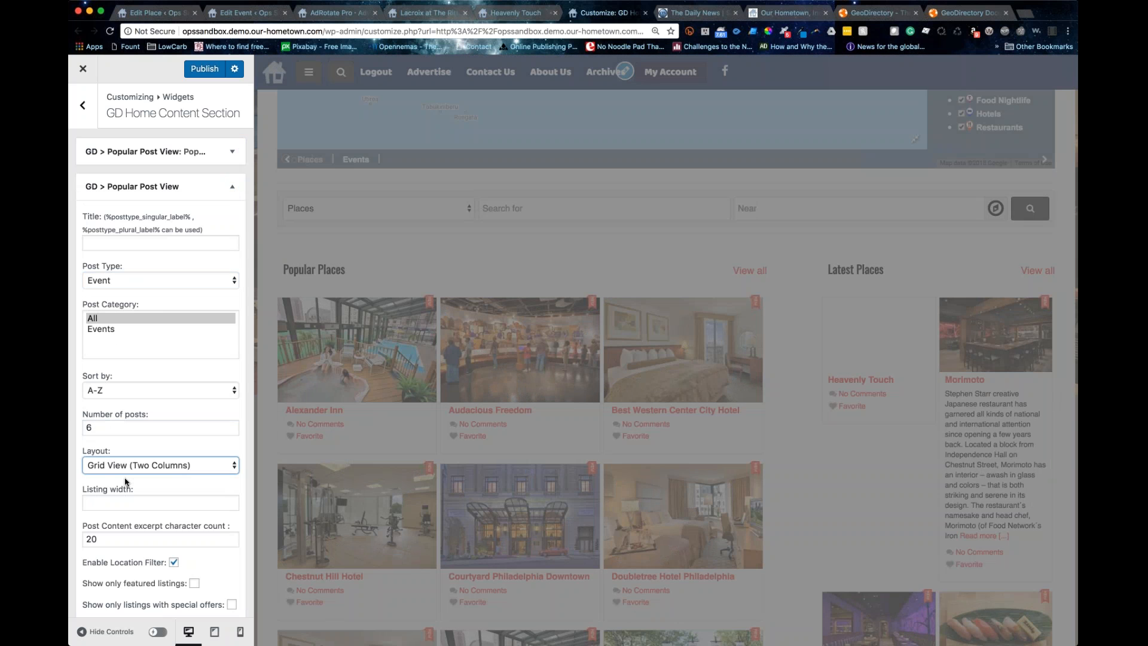
{"action": "left_click", "coordinate": [125, 479]}
{"action": "scroll", "coordinate": [357, 500], "scroll_direction": "down", "scroll_amount": 1}
{"action": "scroll", "coordinate": [357, 500], "scroll_direction": "down", "scroll_amount": 10}
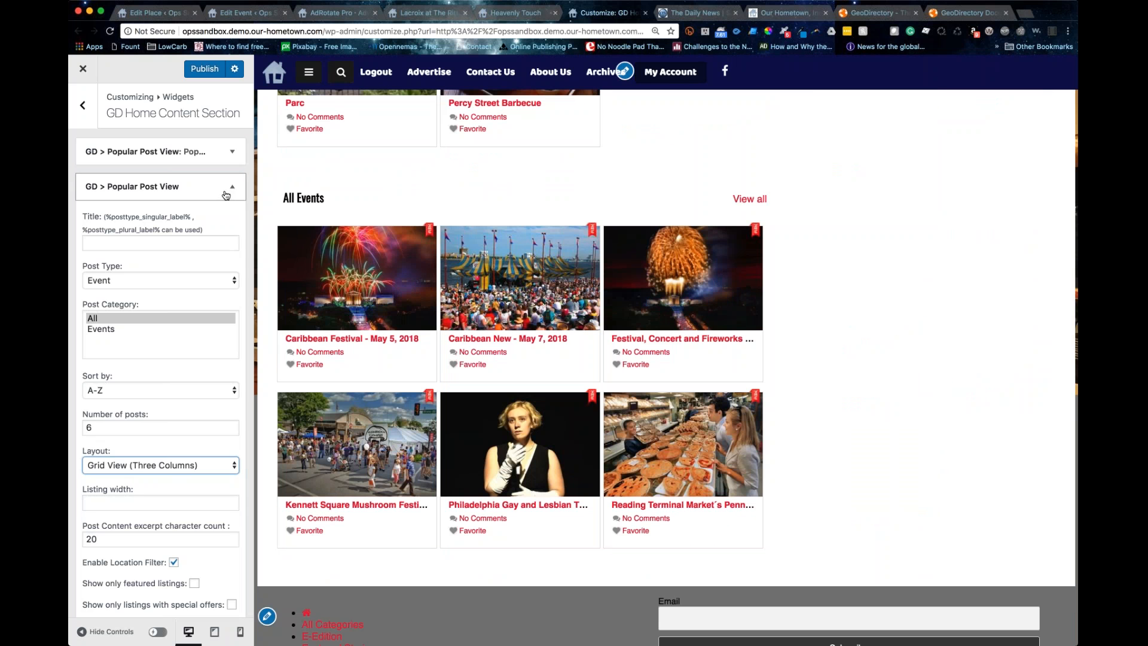
{"action": "left_click", "coordinate": [231, 190]}
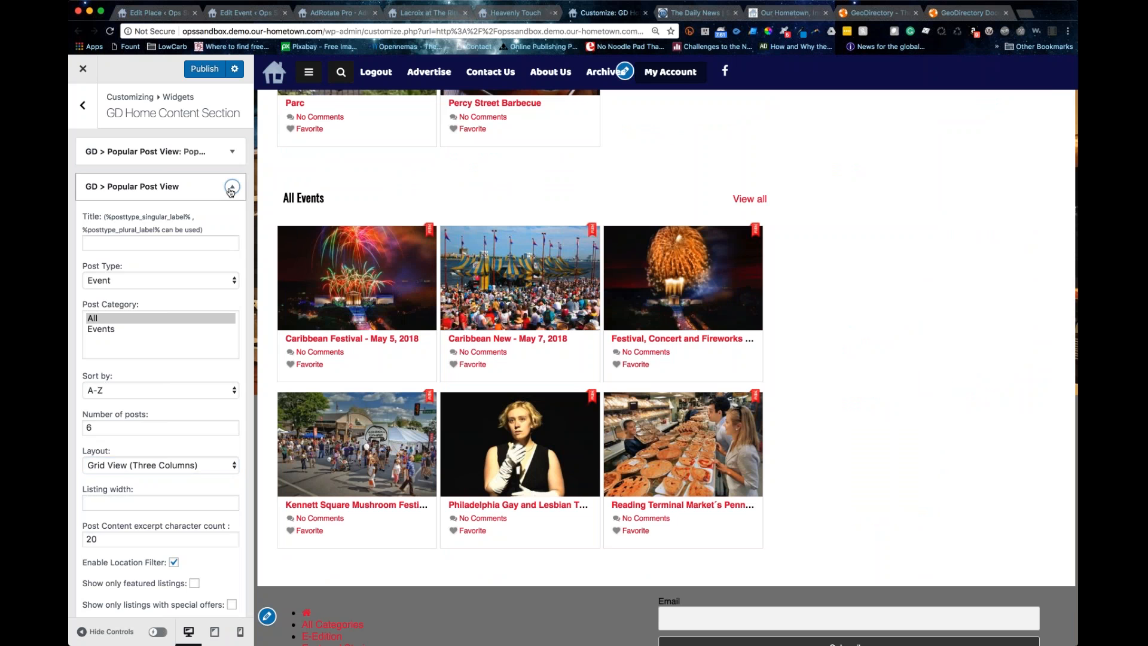
- Set the Popular Places widget's number of posts to 9 and check the places and events grids in the preview
{"action": "left_click", "coordinate": [229, 161]}
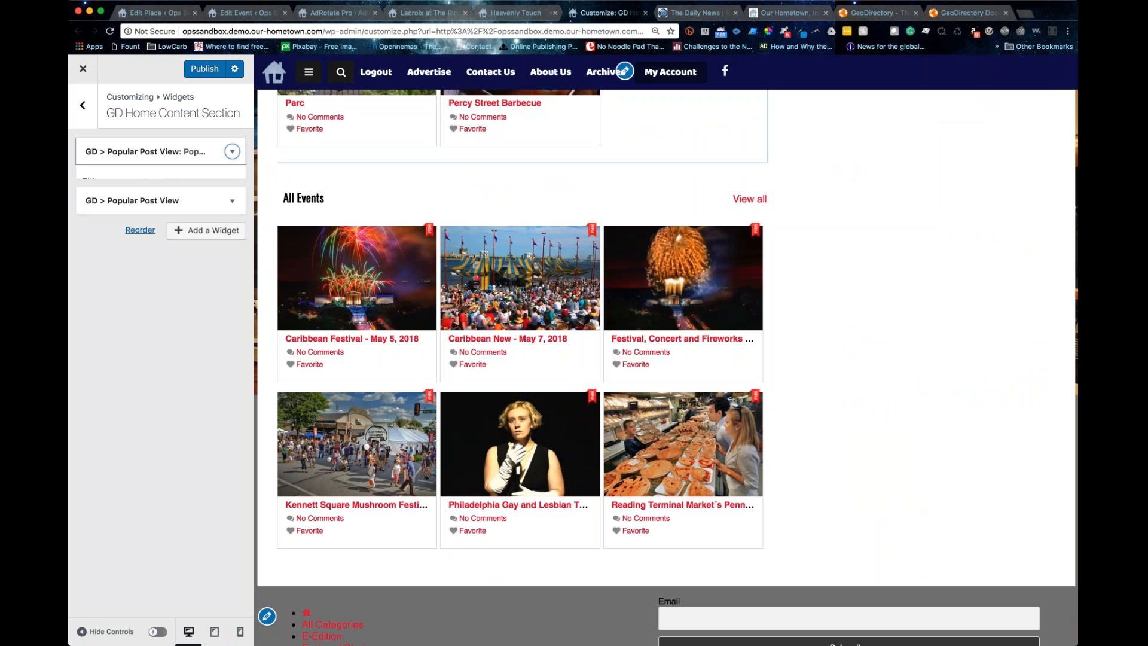
{"action": "left_click_drag", "start_coordinate": [112, 392], "coordinate": [81, 395]}
{"action": "type", "text": "9"}
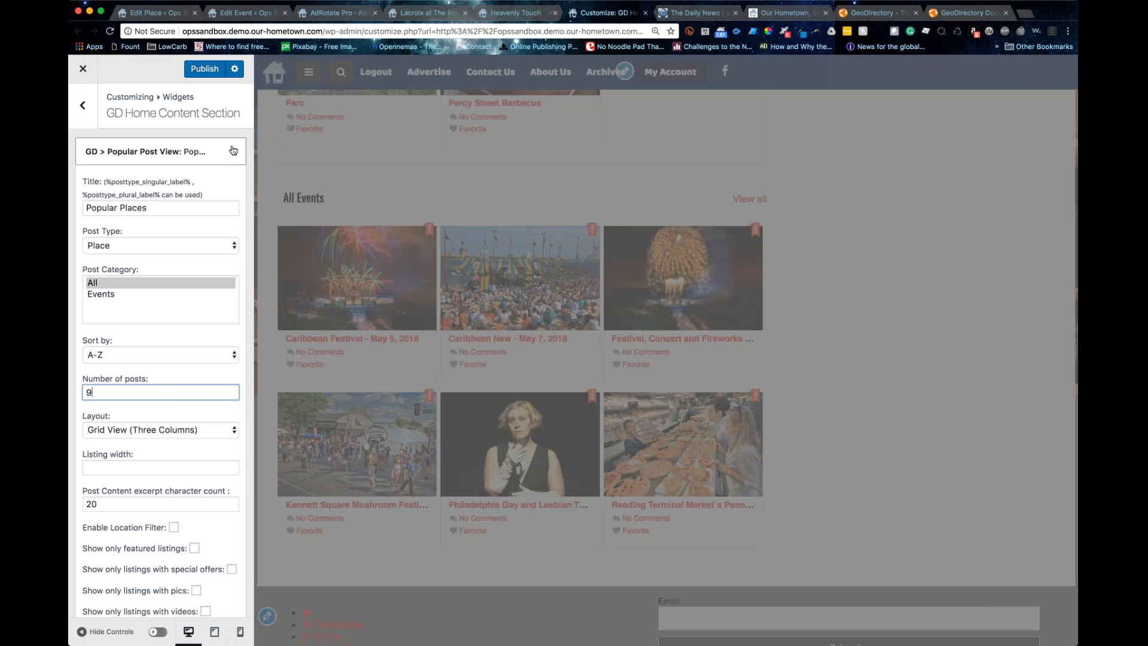
{"action": "scroll", "coordinate": [234, 151], "scroll_direction": "down", "scroll_amount": 2}
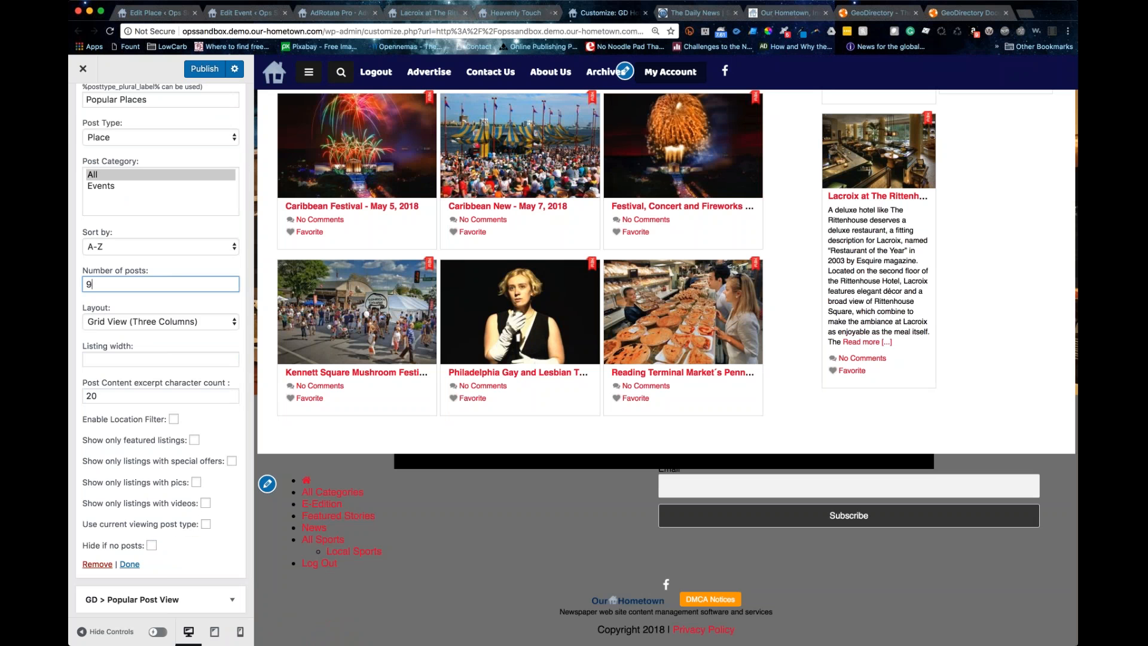
{"action": "scroll", "coordinate": [566, 397], "scroll_direction": "up", "scroll_amount": 3}
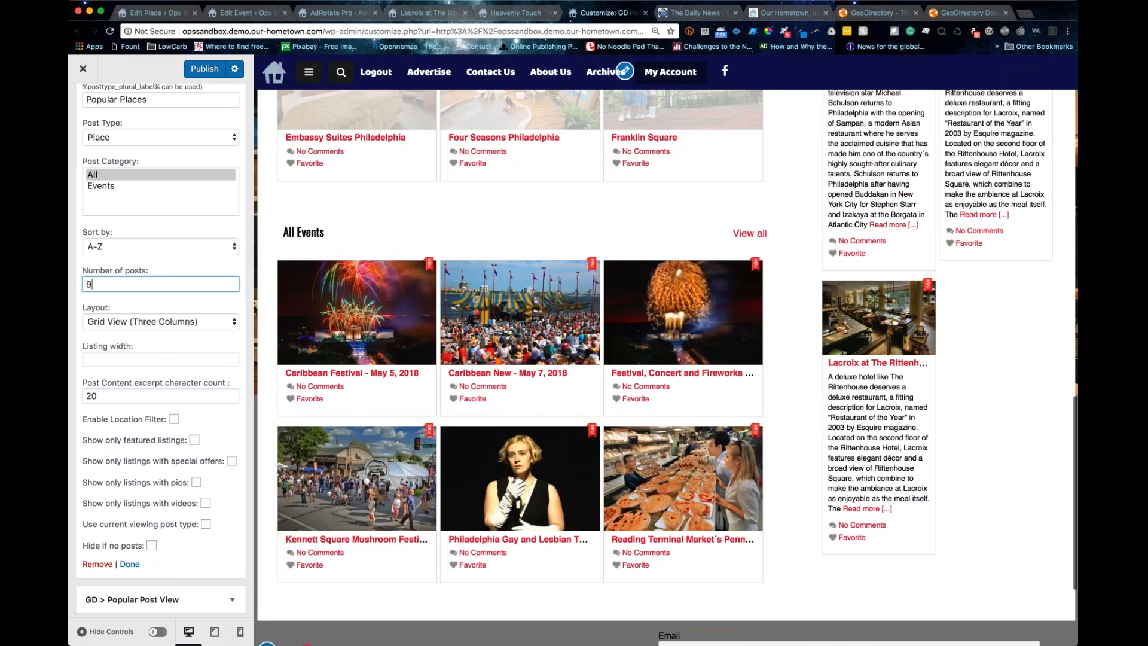
{"action": "scroll", "coordinate": [478, 390], "scroll_direction": "up", "scroll_amount": 1}
{"action": "left_click", "coordinate": [160, 242]}
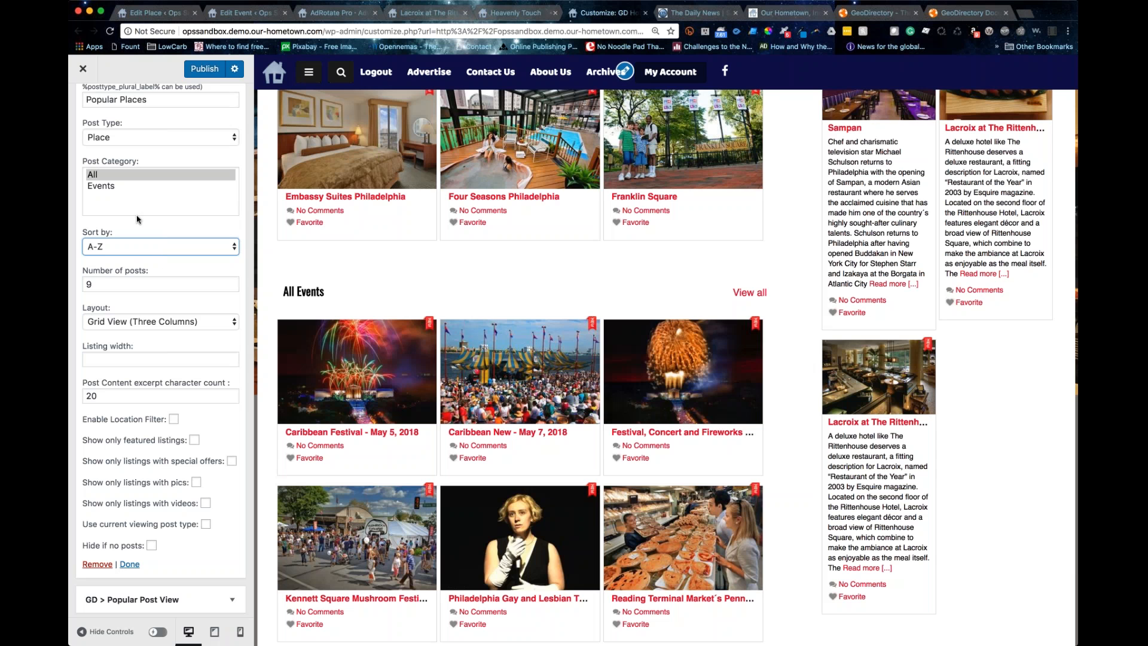
{"action": "scroll", "coordinate": [185, 166], "scroll_direction": "up", "scroll_amount": 3}
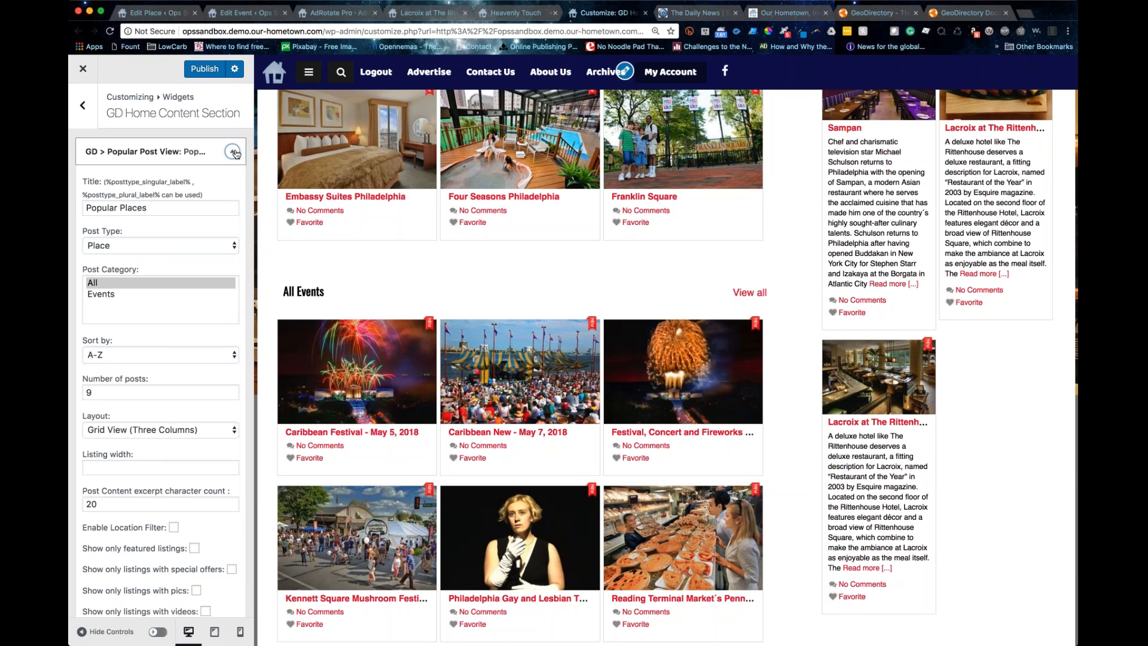
{"action": "left_click", "coordinate": [232, 151]}
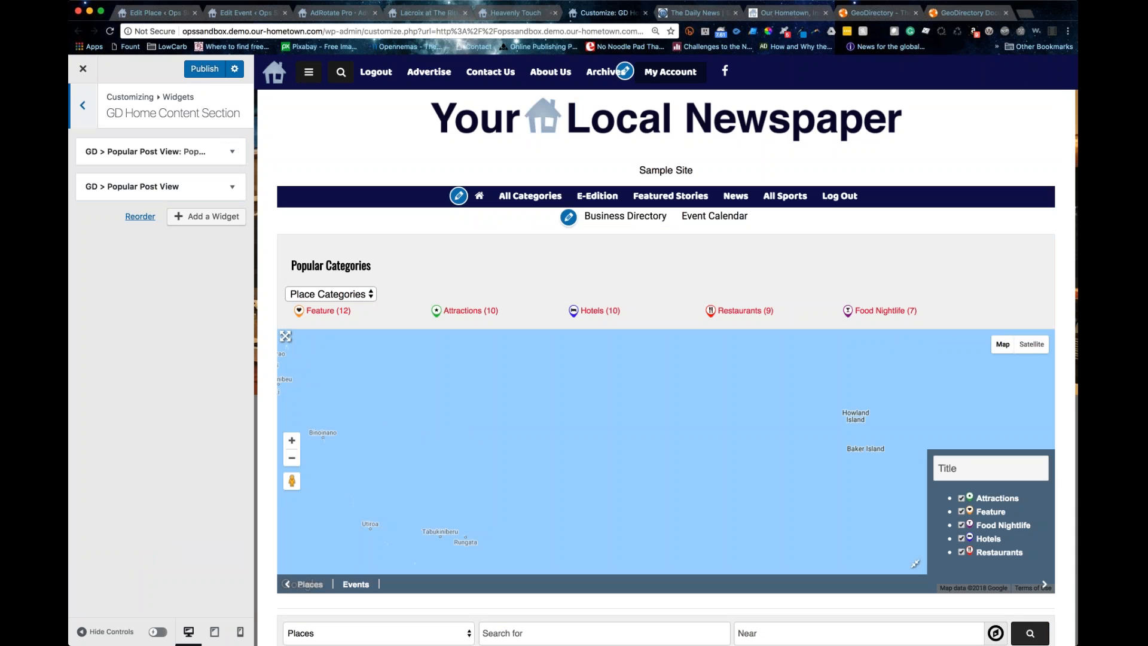
- Examine the map size, view and zoom settings of the GD > GMap - Home page widget in the GD Home Top Section
{"action": "left_click", "coordinate": [82, 105]}
{"action": "left_click", "coordinate": [155, 232]}
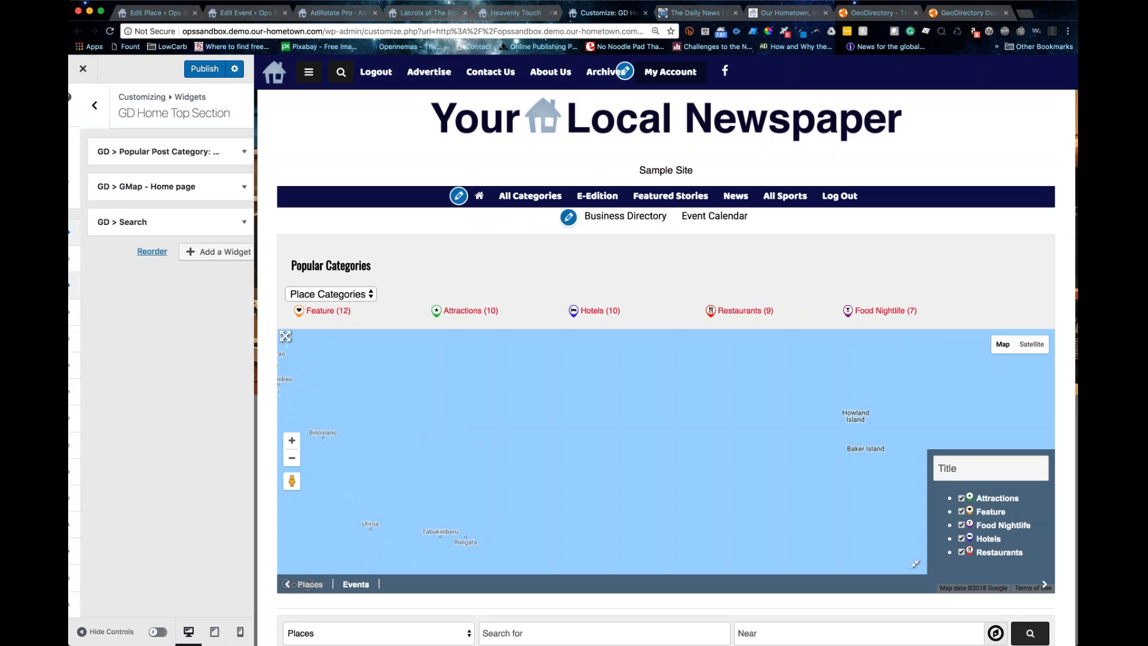
{"action": "left_click", "coordinate": [232, 186]}
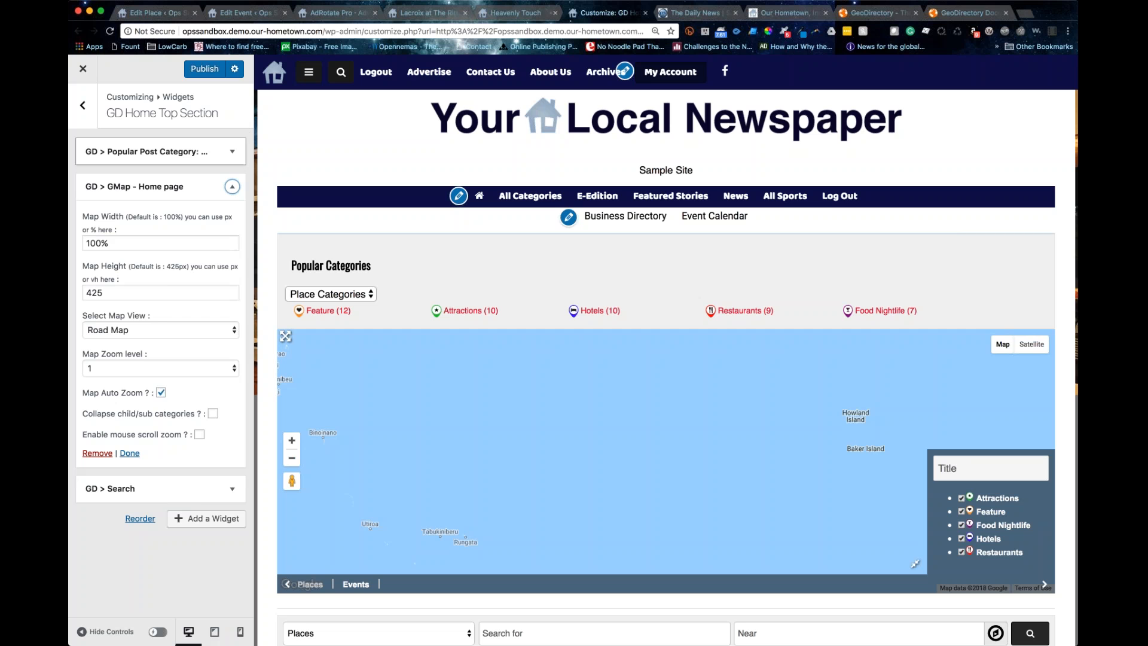
{"action": "left_click", "coordinate": [232, 188]}
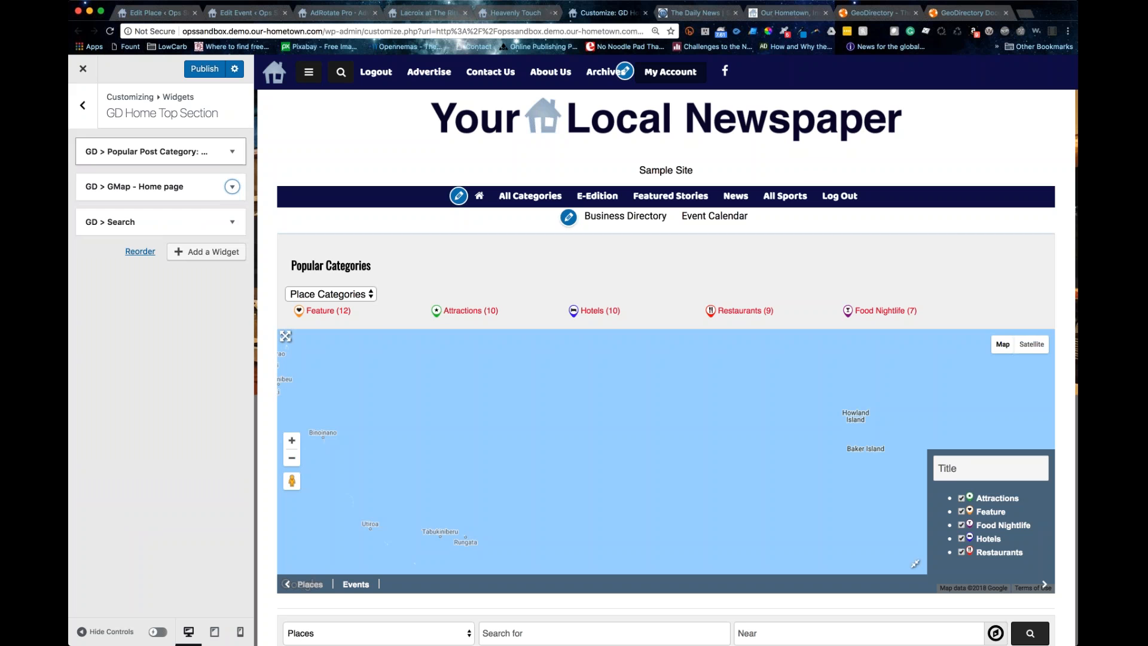
{"action": "left_click", "coordinate": [82, 105]}
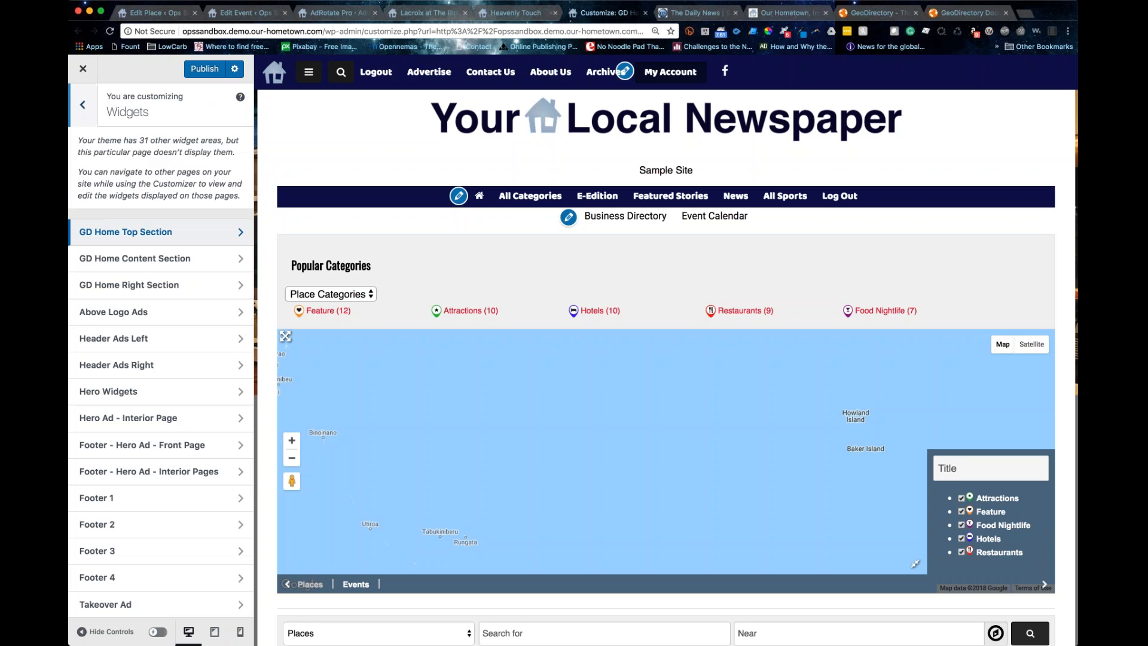
- Publish the directory home page widget changes and check the page preview from header to footer
{"action": "left_click", "coordinate": [211, 69]}
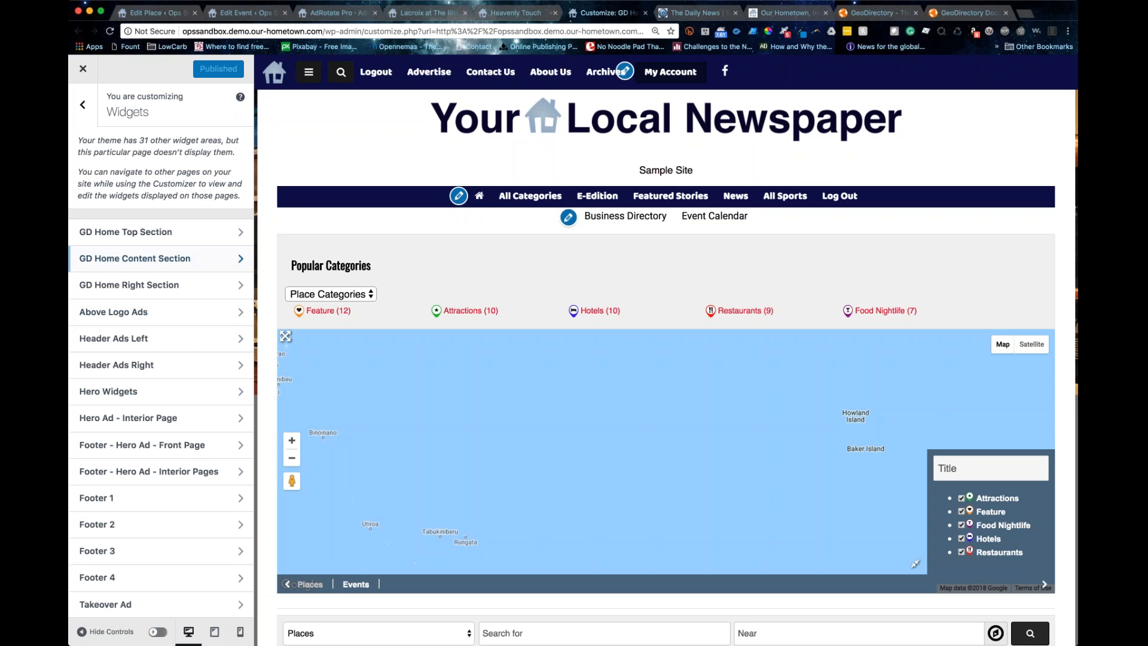
{"action": "scroll", "coordinate": [477, 244], "scroll_direction": "down", "scroll_amount": 9}
{"action": "scroll", "coordinate": [692, 522], "scroll_direction": "down", "scroll_amount": 10}
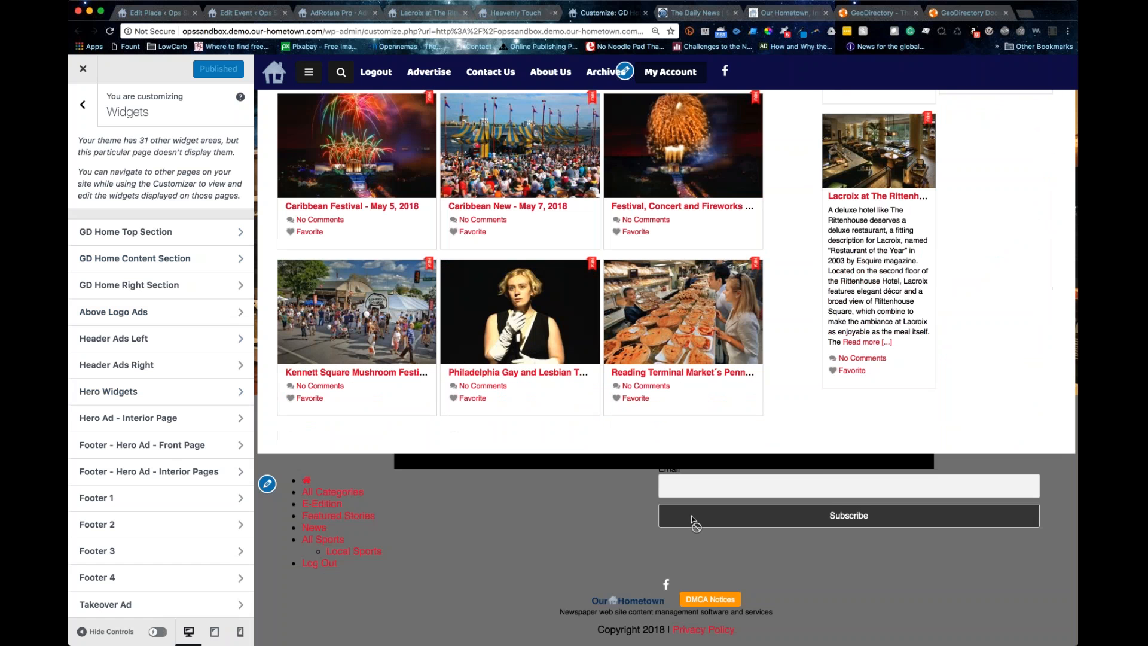
{"action": "scroll", "coordinate": [692, 523], "scroll_direction": "up", "scroll_amount": 20}
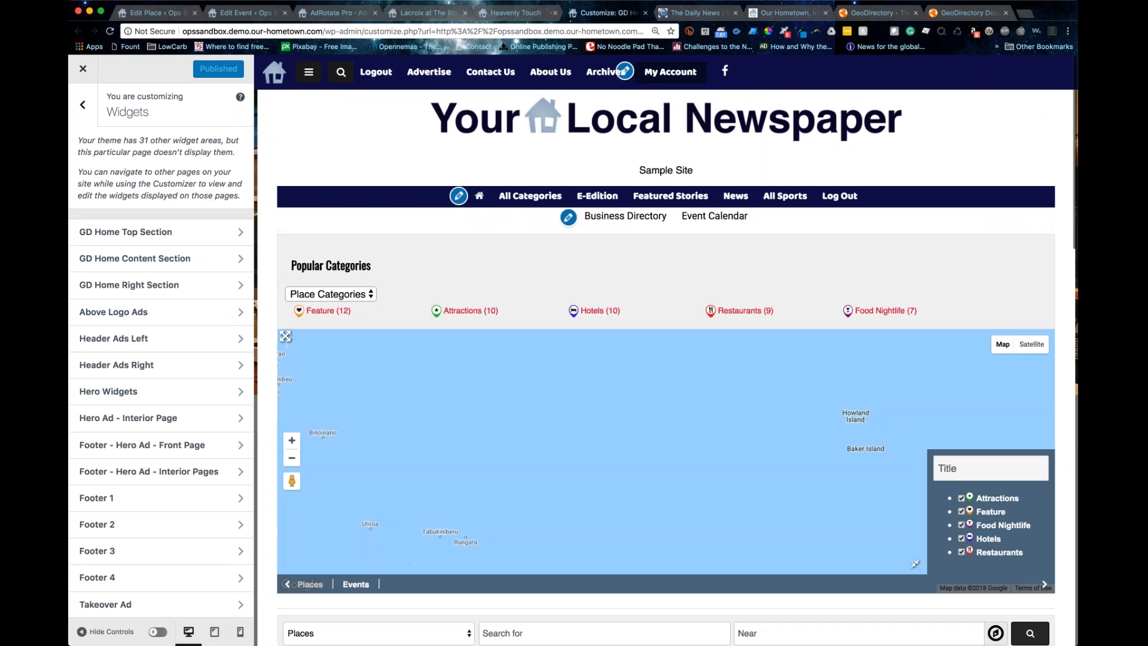
- Switch to the Edit Place browser tab and examine the Lacroix at The Rittenhouse listing's description, category, address, map, contact fields and images
{"action": "left_click", "coordinate": [151, 13]}
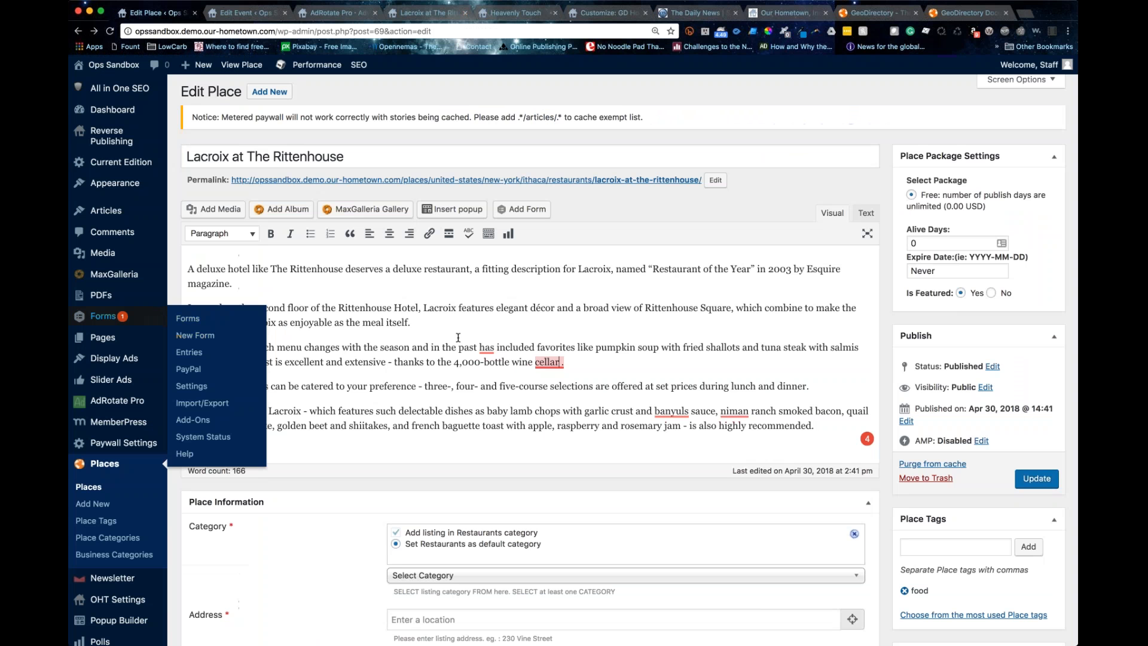
{"action": "scroll", "coordinate": [495, 362], "scroll_direction": "down", "scroll_amount": 1}
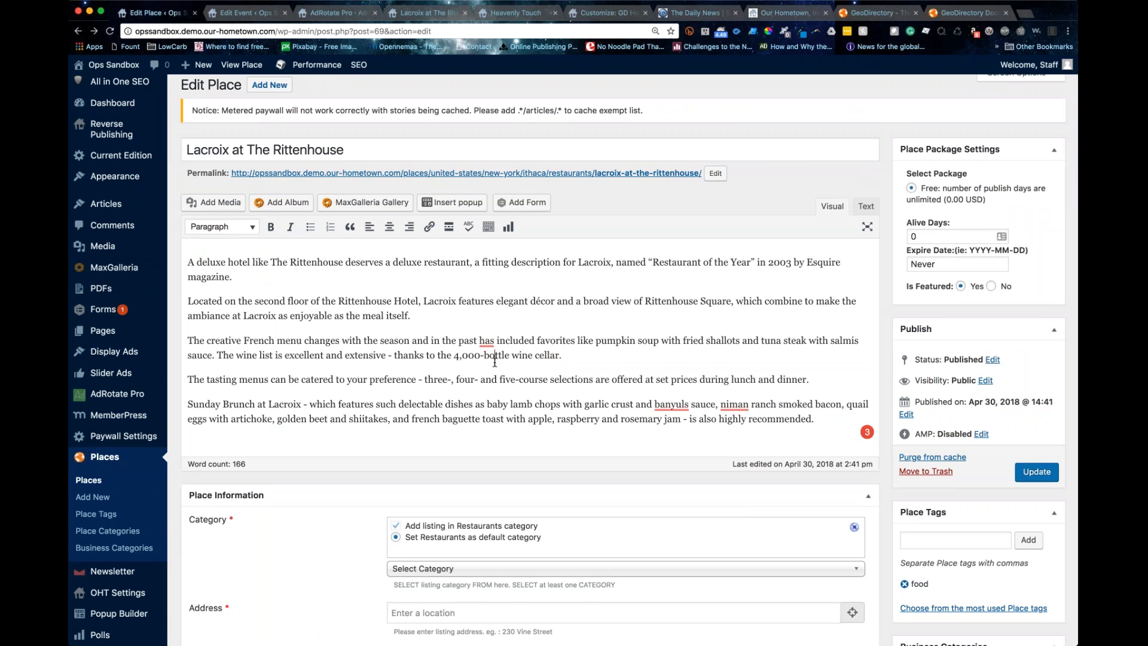
{"action": "scroll", "coordinate": [494, 361], "scroll_direction": "down", "scroll_amount": 5}
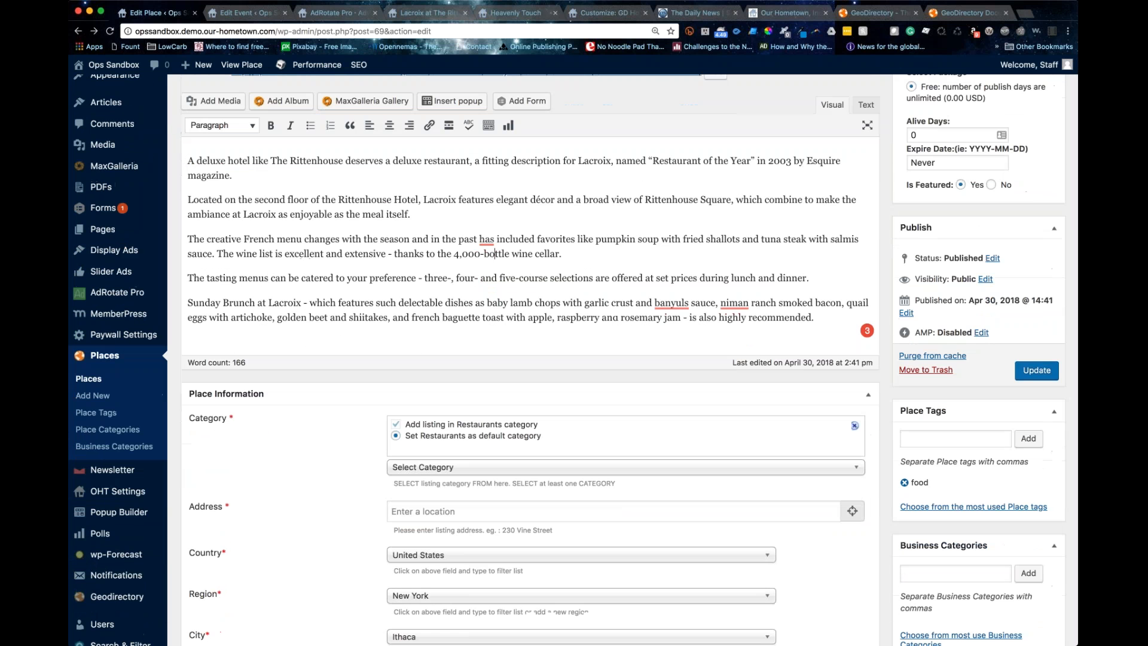
{"action": "scroll", "coordinate": [494, 253], "scroll_direction": "down", "scroll_amount": 4}
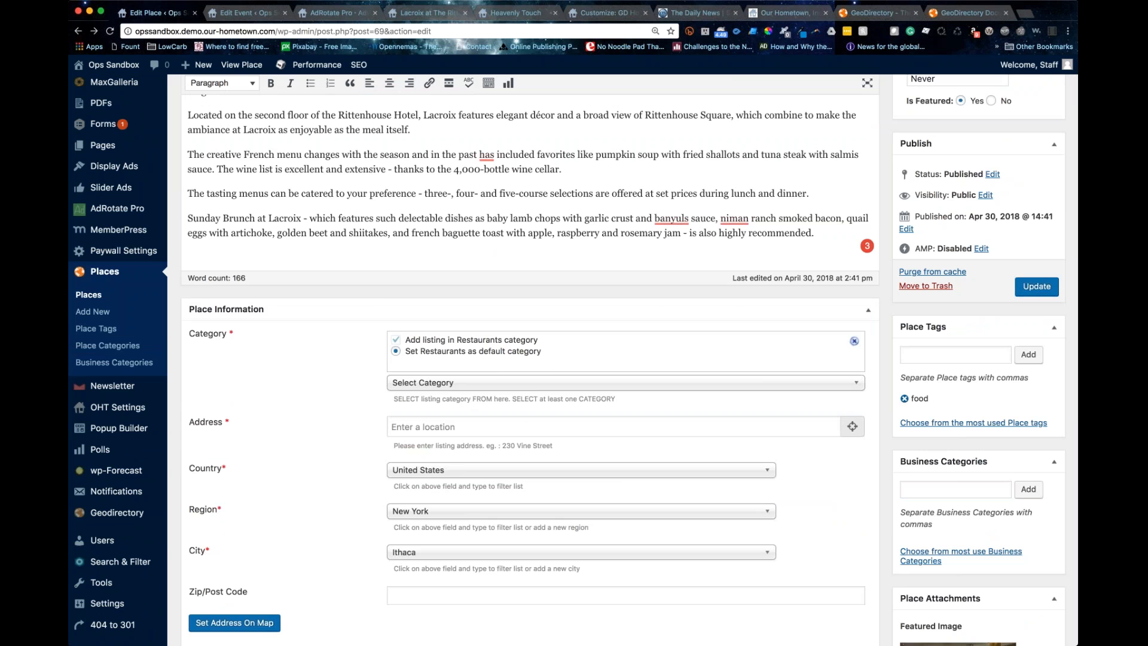
{"action": "scroll", "coordinate": [526, 359], "scroll_direction": "down", "scroll_amount": 12}
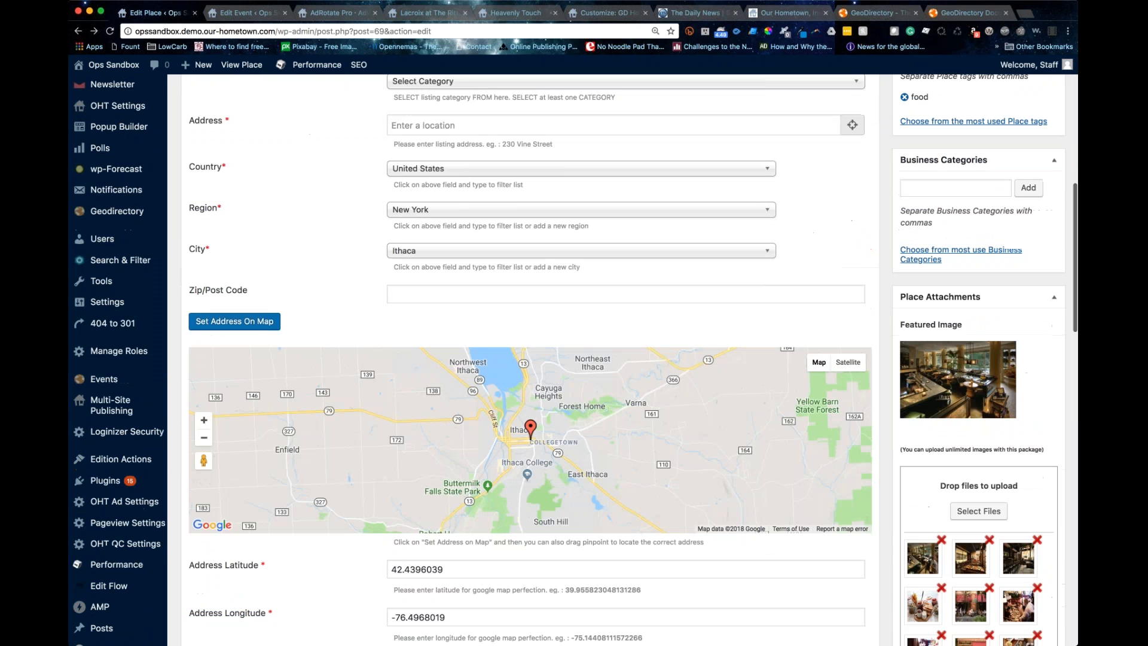
{"action": "scroll", "coordinate": [279, 390], "scroll_direction": "down", "scroll_amount": 2}
{"action": "scroll", "coordinate": [688, 353], "scroll_direction": "down", "scroll_amount": 2}
{"action": "scroll", "coordinate": [688, 353], "scroll_direction": "down", "scroll_amount": 10}
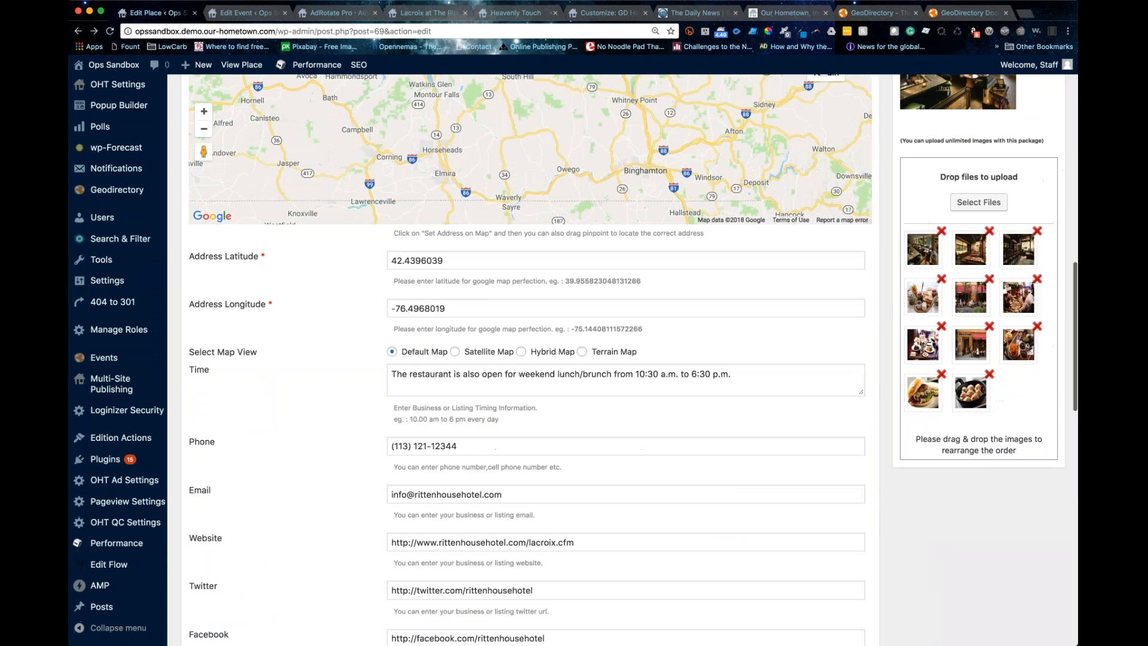
{"action": "scroll", "coordinate": [526, 358], "scroll_direction": "up", "scroll_amount": 5}
{"action": "scroll", "coordinate": [526, 358], "scroll_direction": "down", "scroll_amount": 1}
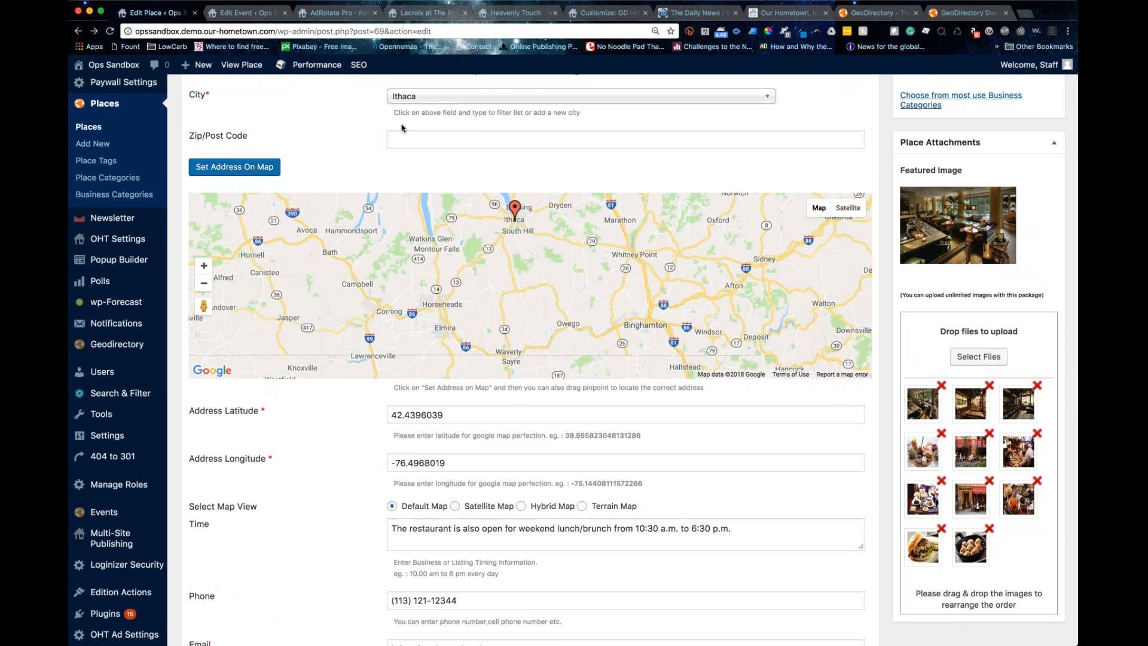
{"action": "scroll", "coordinate": [402, 127], "scroll_direction": "up", "scroll_amount": 15}
{"action": "scroll", "coordinate": [491, 210], "scroll_direction": "up", "scroll_amount": 4}
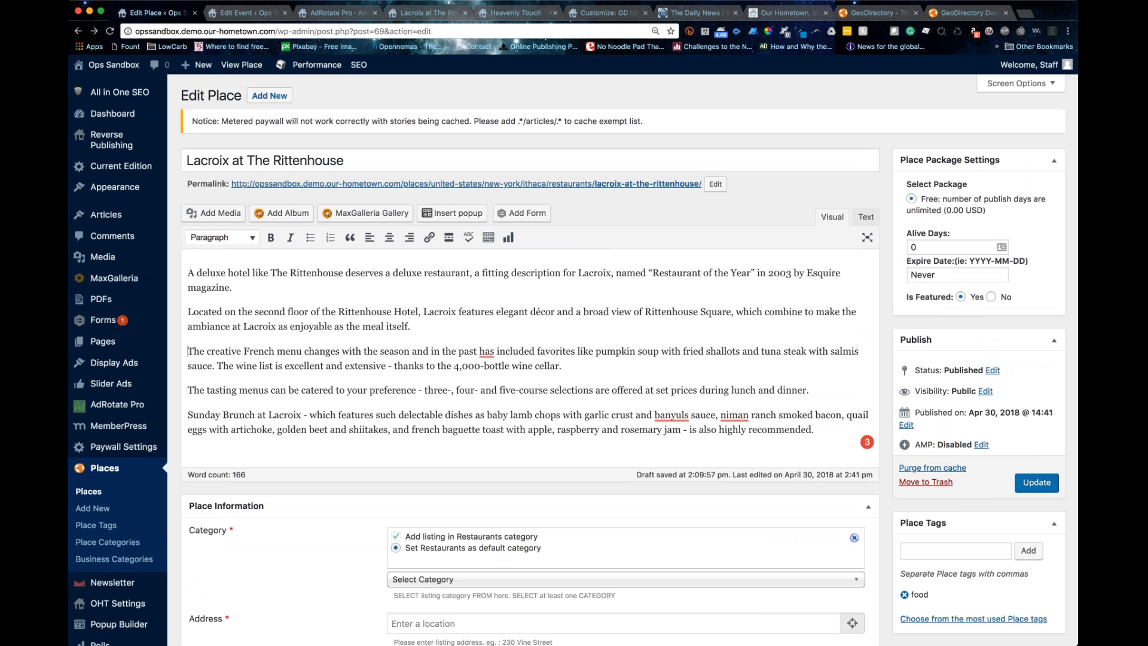
- Look over the GeoDirectory and Our Hometown News sites in their browser tabs and close The Daily News tab
{"action": "left_click", "coordinate": [183, 356]}
{"action": "left_click", "coordinate": [855, 13]}
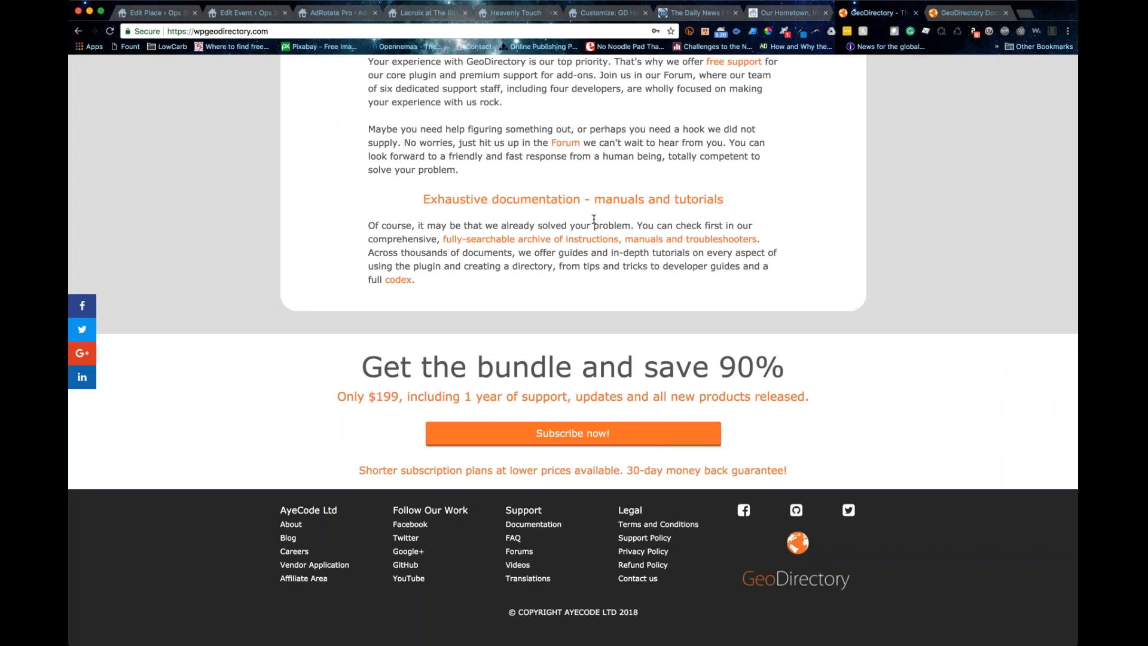
{"action": "left_click", "coordinate": [793, 13]}
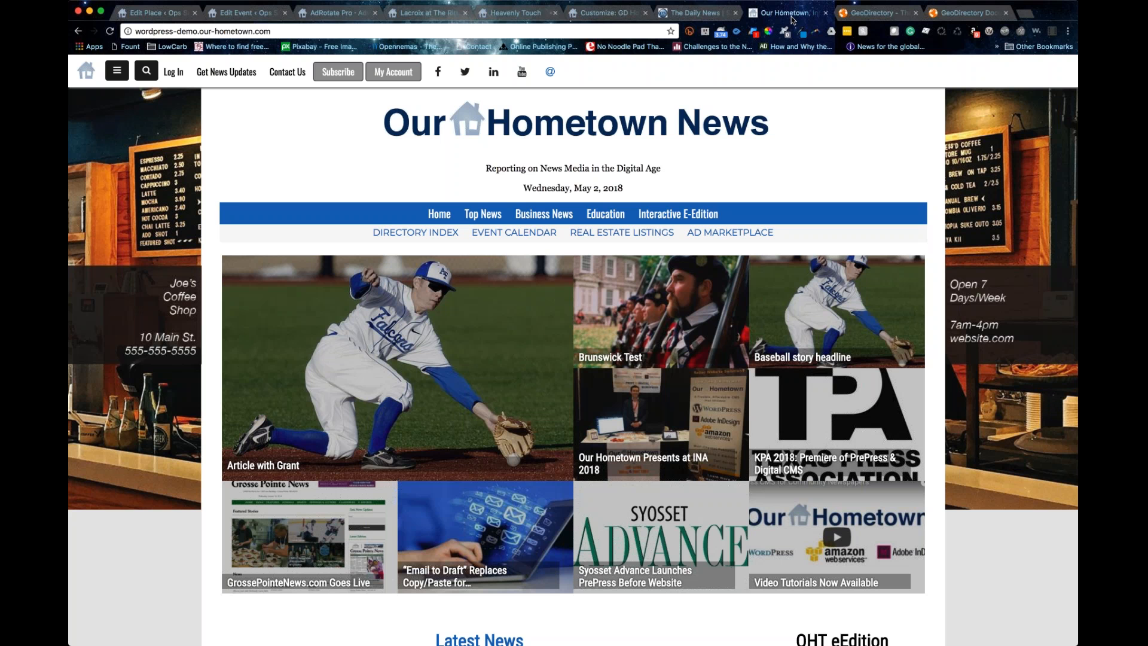
{"action": "left_click", "coordinate": [734, 14]}
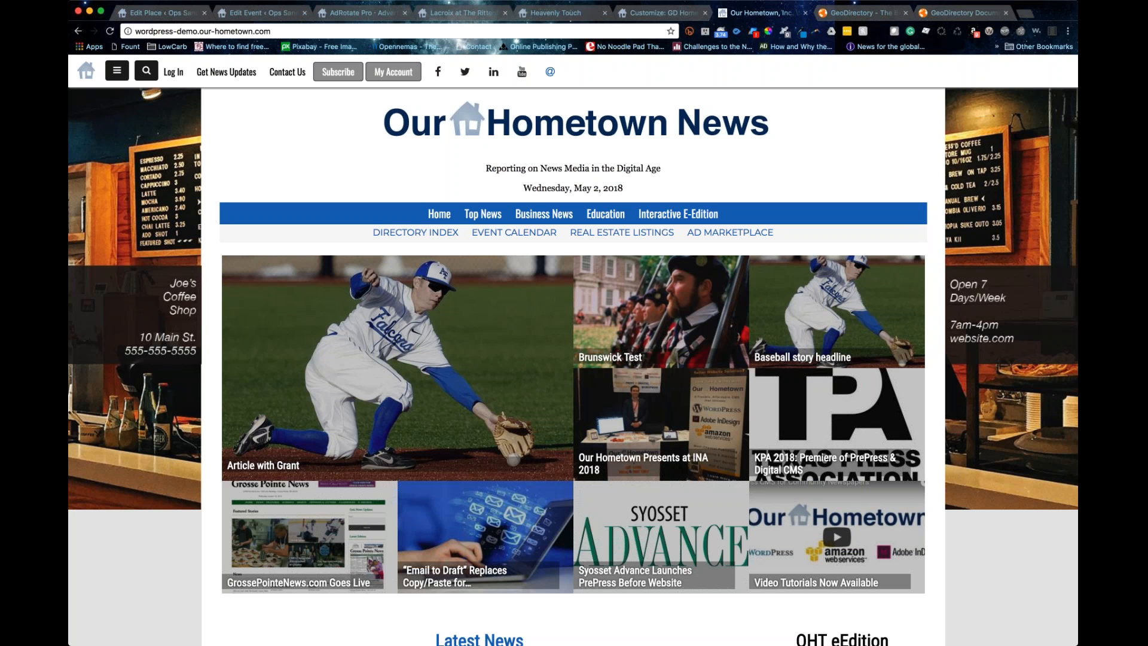
- Switch to the Edit Event browser tab and look through the Riverfront Ramble event's schedule and the admin menu for the polls section
{"action": "left_click", "coordinate": [178, 17]}
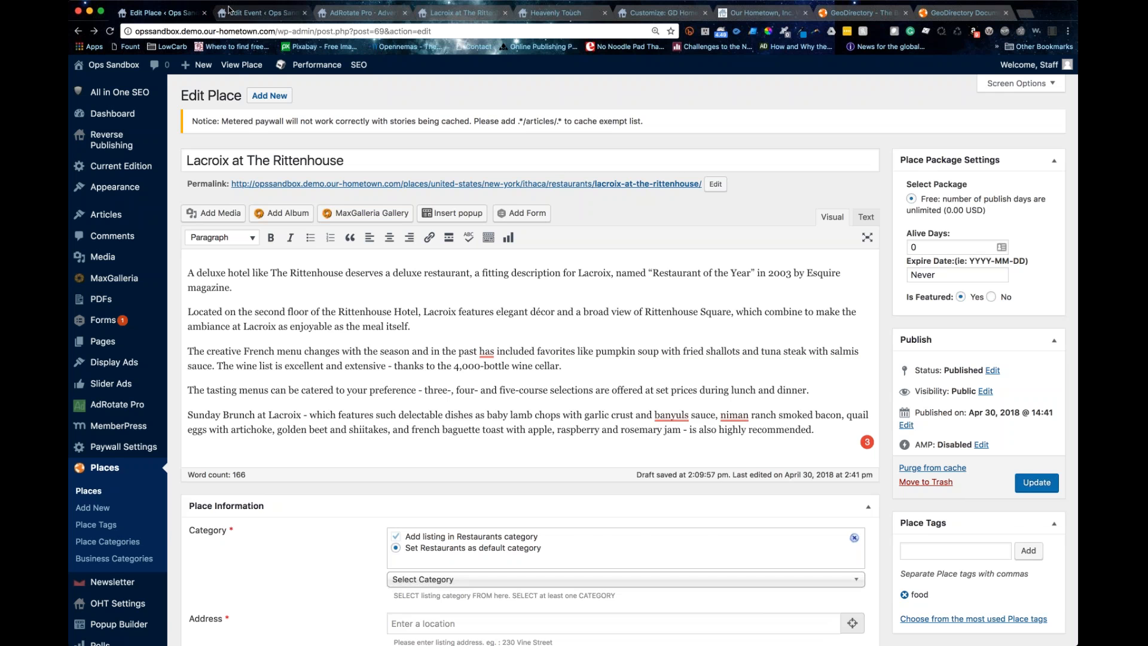
{"action": "left_click", "coordinate": [230, 11]}
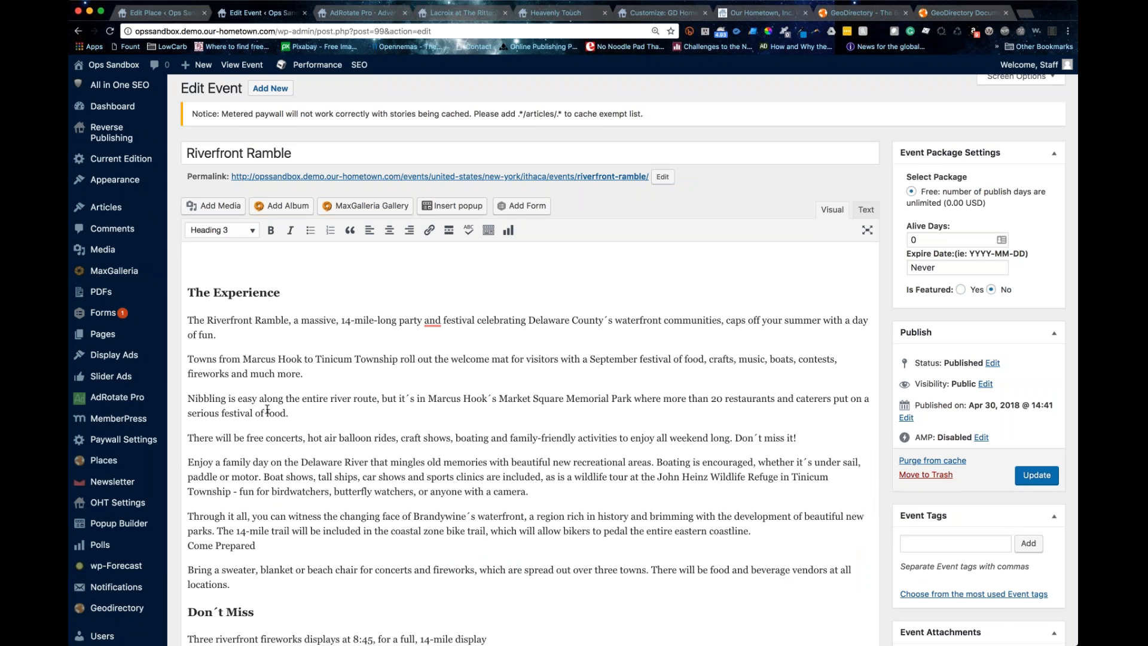
{"action": "mouse_move", "coordinate": [154, 420]}
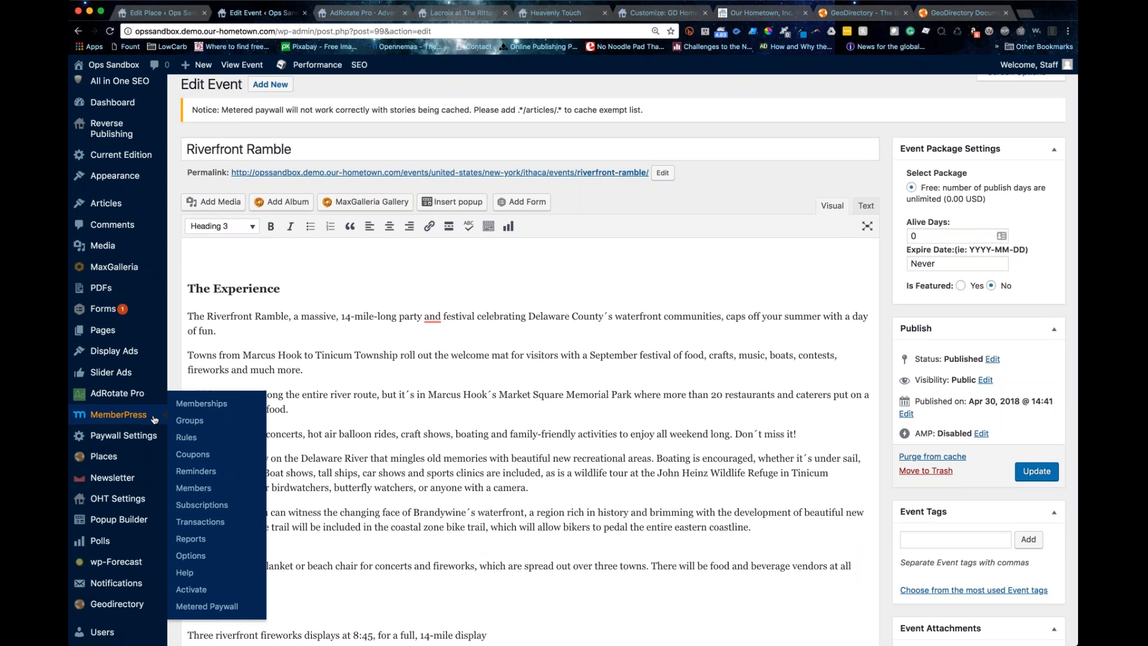
{"action": "scroll", "coordinate": [427, 408], "scroll_direction": "down", "scroll_amount": 5}
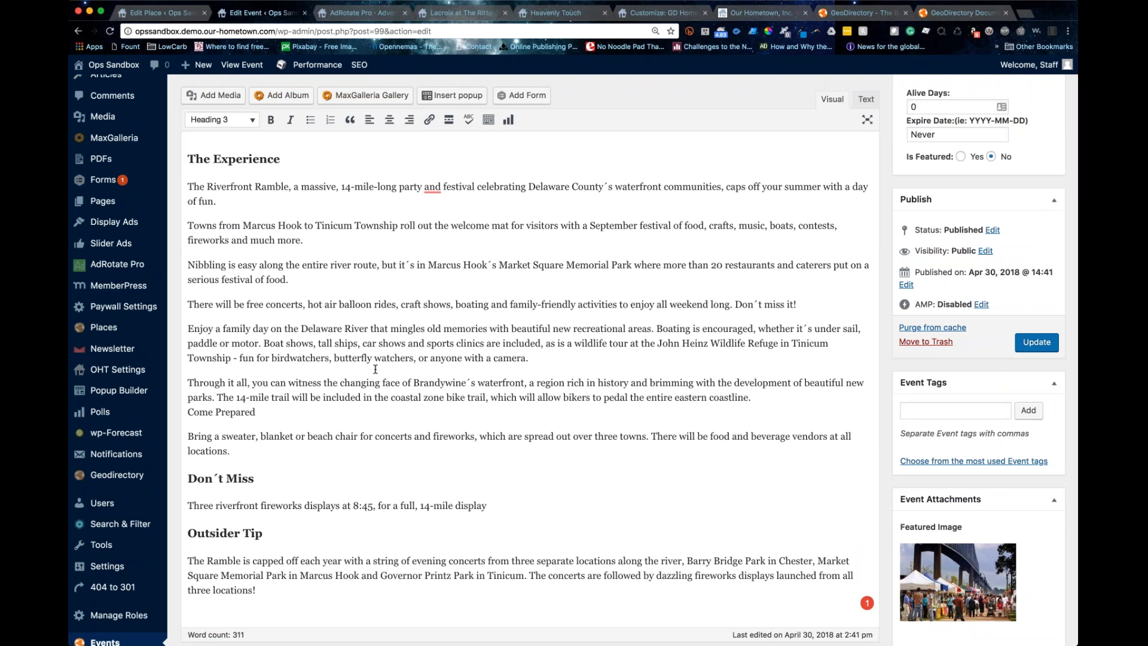
{"action": "scroll", "coordinate": [376, 369], "scroll_direction": "down", "scroll_amount": 7}
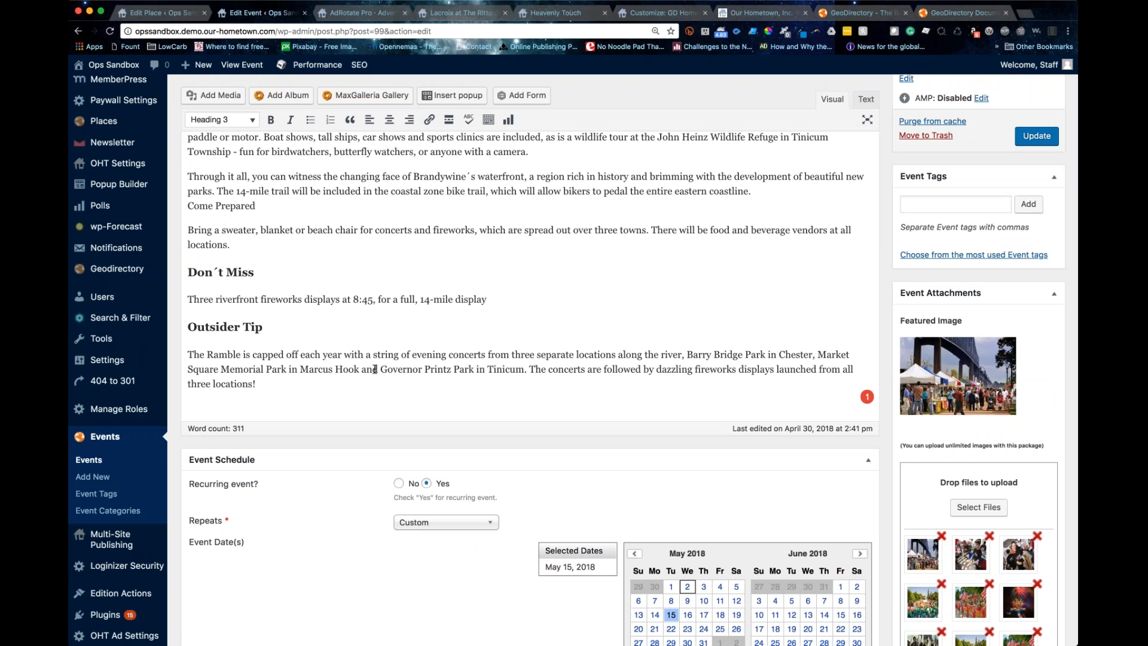
{"action": "scroll", "coordinate": [375, 369], "scroll_direction": "down", "scroll_amount": 7}
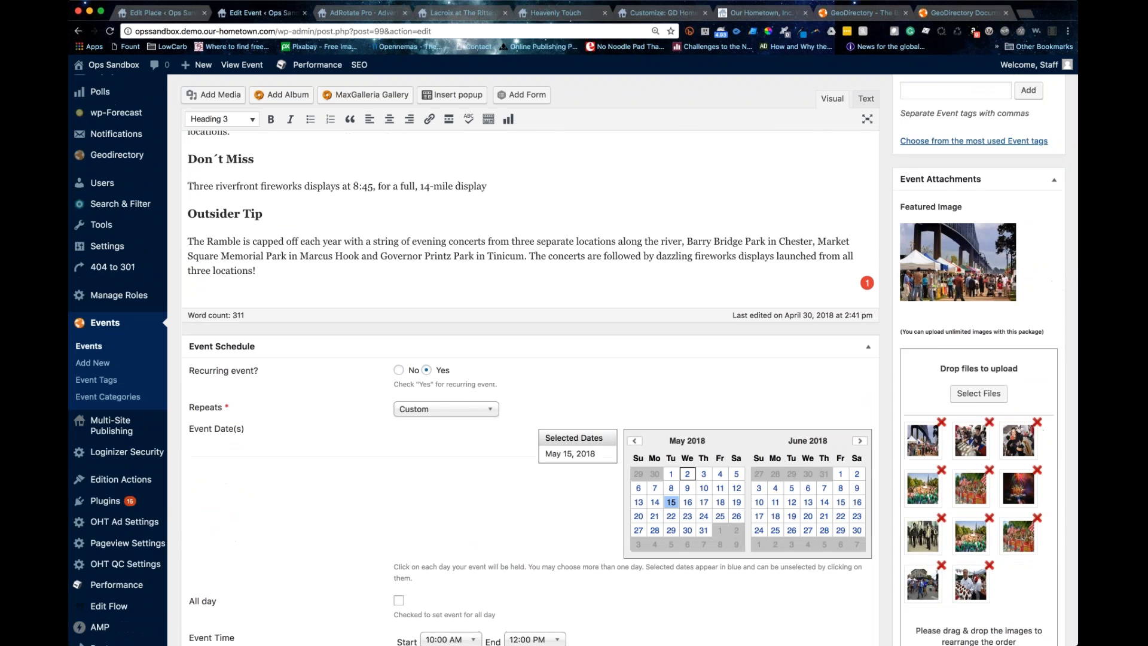
{"action": "scroll", "coordinate": [375, 369], "scroll_direction": "down", "scroll_amount": 1}
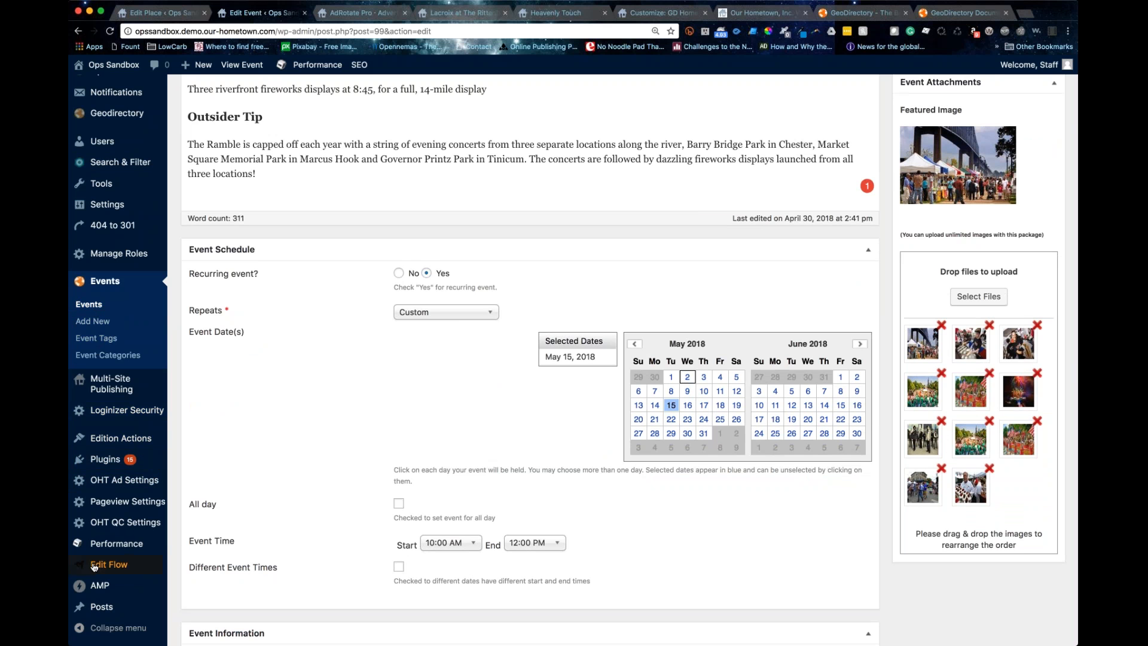
{"action": "mouse_move", "coordinate": [95, 565]}
{"action": "scroll", "coordinate": [94, 568], "scroll_direction": "up", "scroll_amount": 4}
{"action": "scroll", "coordinate": [94, 568], "scroll_direction": "up", "scroll_amount": 2}
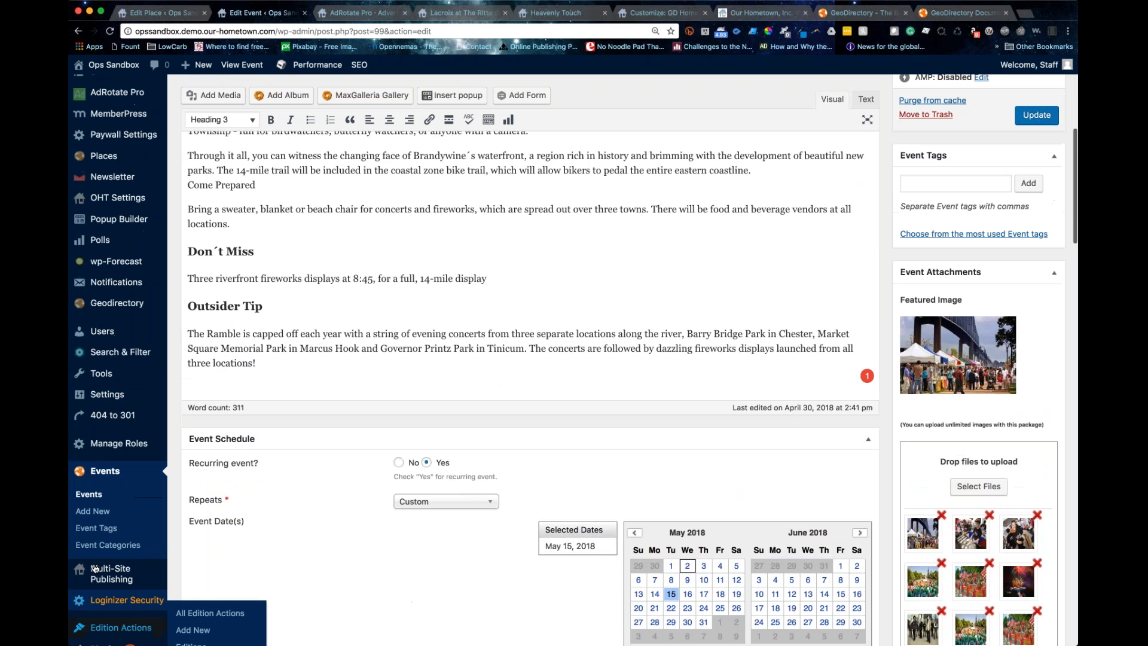
{"action": "scroll", "coordinate": [95, 568], "scroll_direction": "up", "scroll_amount": 4}
{"action": "mouse_move", "coordinate": [107, 368]}
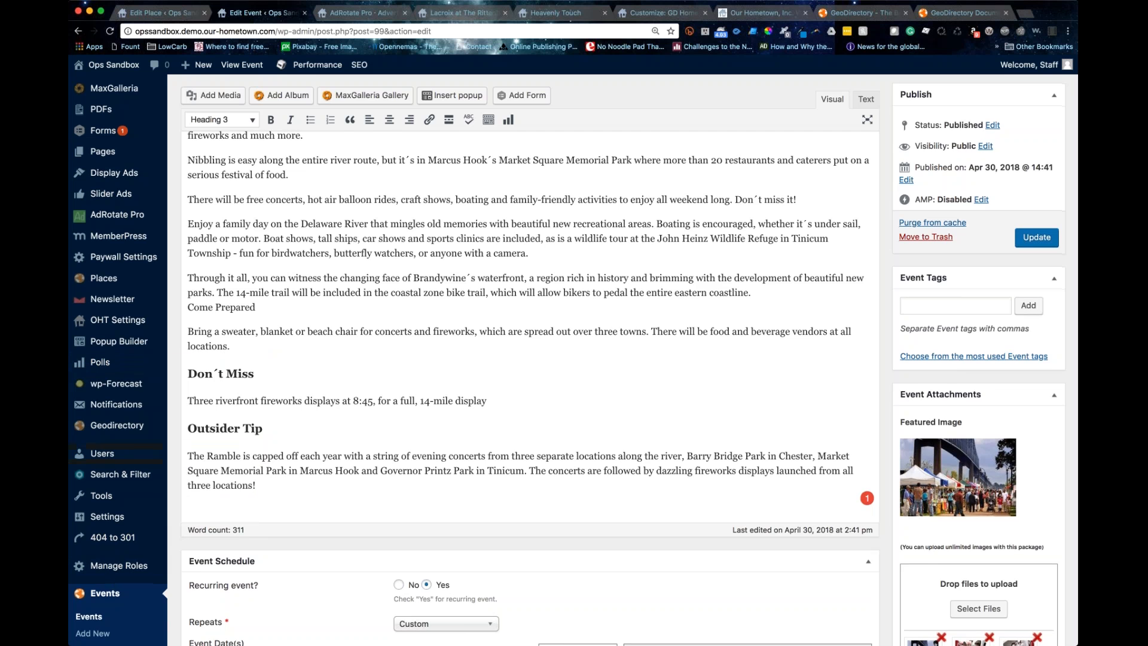
{"action": "scroll", "coordinate": [203, 505], "scroll_direction": "down", "scroll_amount": 5}
{"action": "mouse_move", "coordinate": [208, 503]}
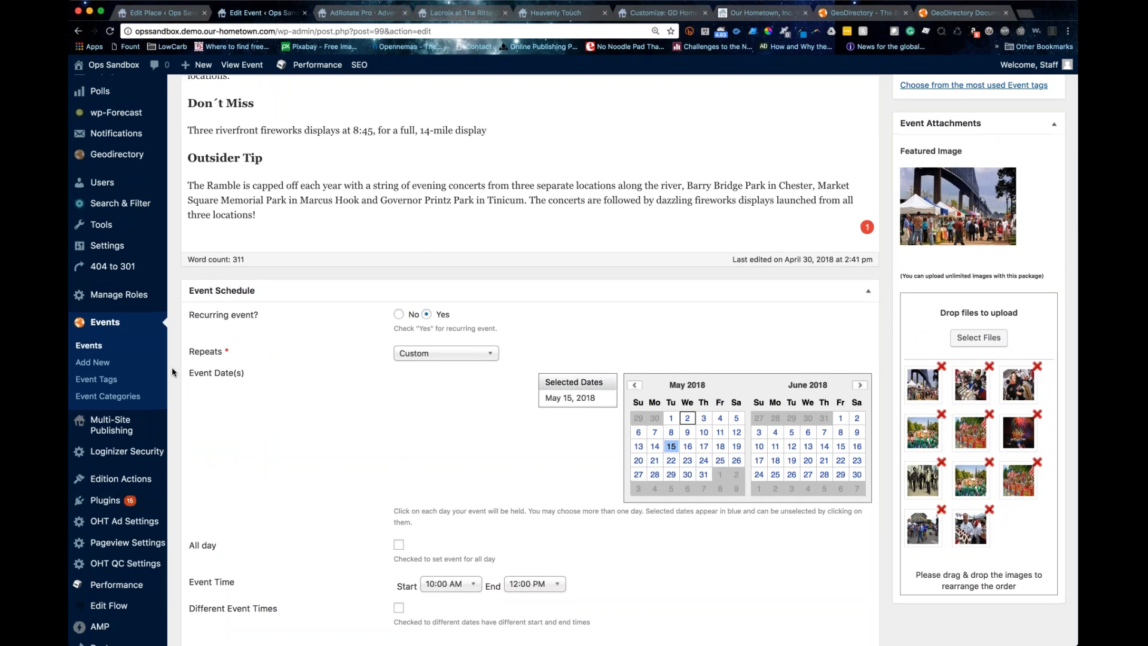
- Open the form for adding a poll and examine its question and answer fields
{"action": "scroll", "coordinate": [172, 372], "scroll_direction": "up", "scroll_amount": 5}
{"action": "mouse_move", "coordinate": [104, 387]}
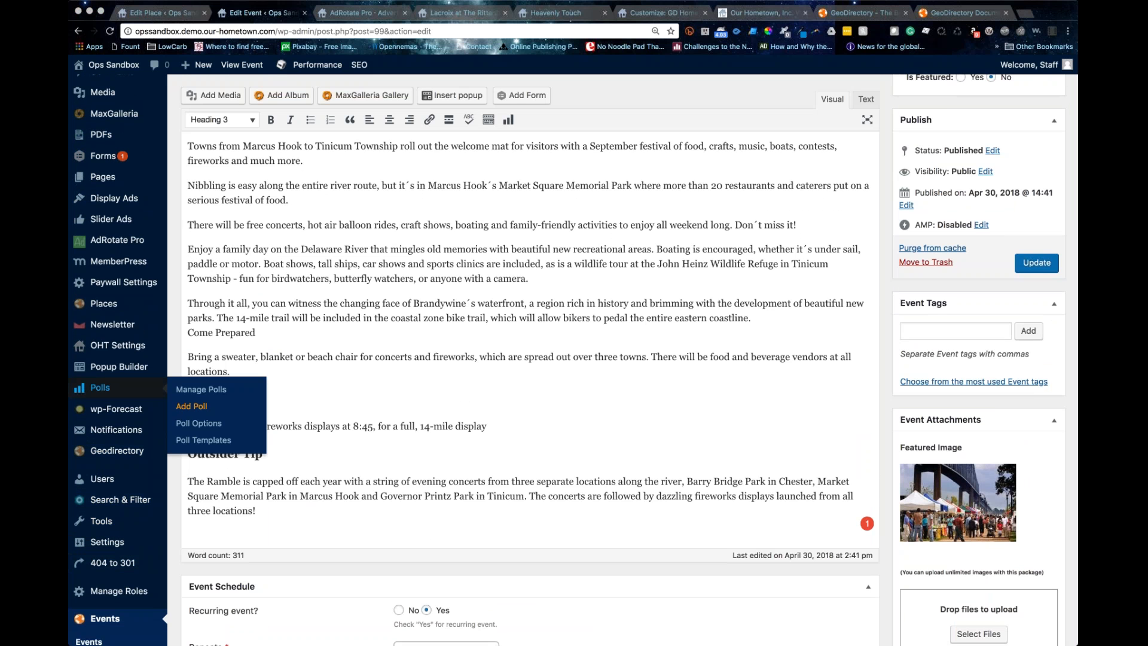
{"action": "left_click", "coordinate": [191, 406]}
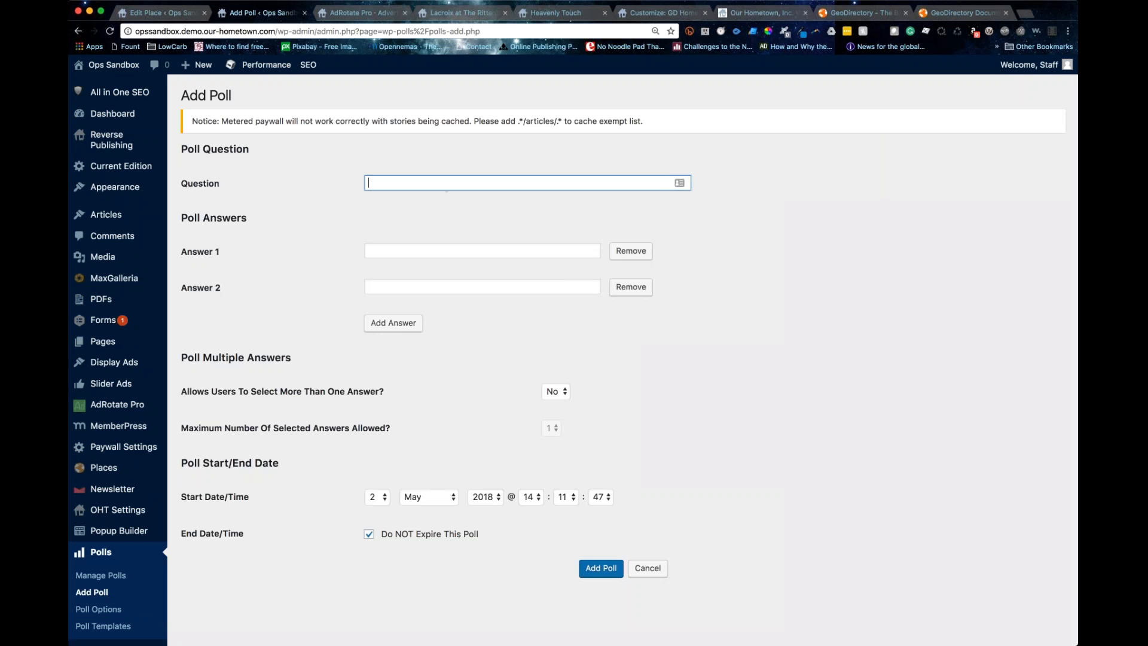
{"action": "left_click", "coordinate": [424, 253]}
{"action": "left_click", "coordinate": [395, 286]}
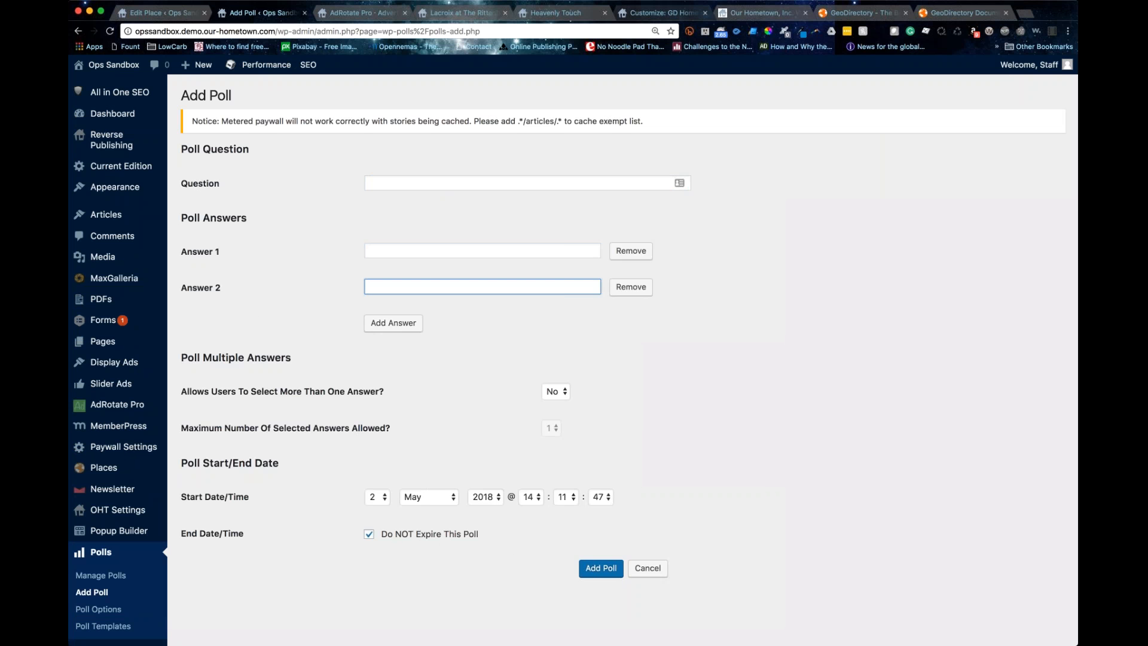
- In the Customize browser tab, add a Polls widget to the Front Page - Right Sidebar widget area and publish the change
{"action": "left_click", "coordinate": [663, 12]}
{"action": "left_click", "coordinate": [553, 137]}
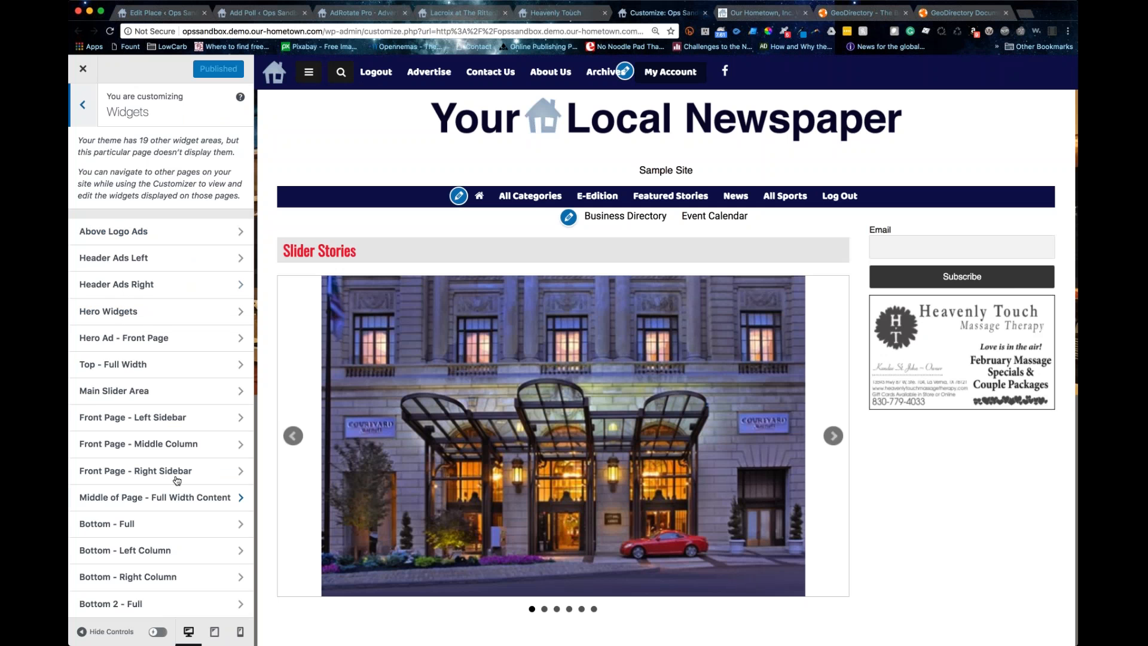
{"action": "left_click", "coordinate": [159, 476]}
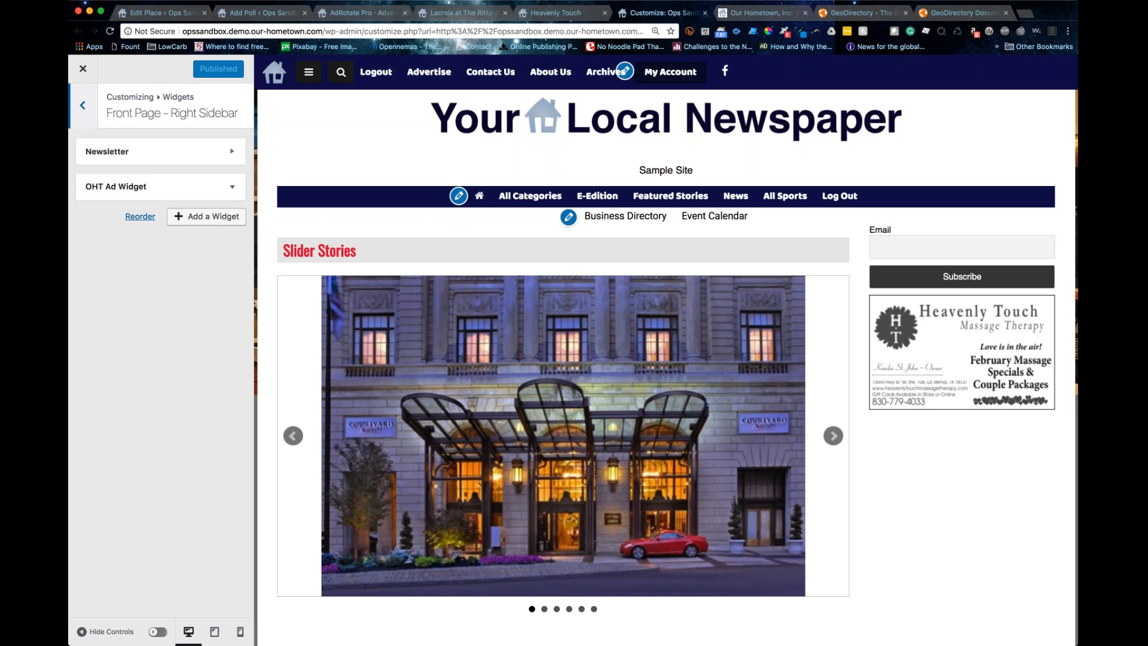
{"action": "left_click", "coordinate": [195, 218]}
{"action": "scroll", "coordinate": [371, 430], "scroll_direction": "down", "scroll_amount": 10}
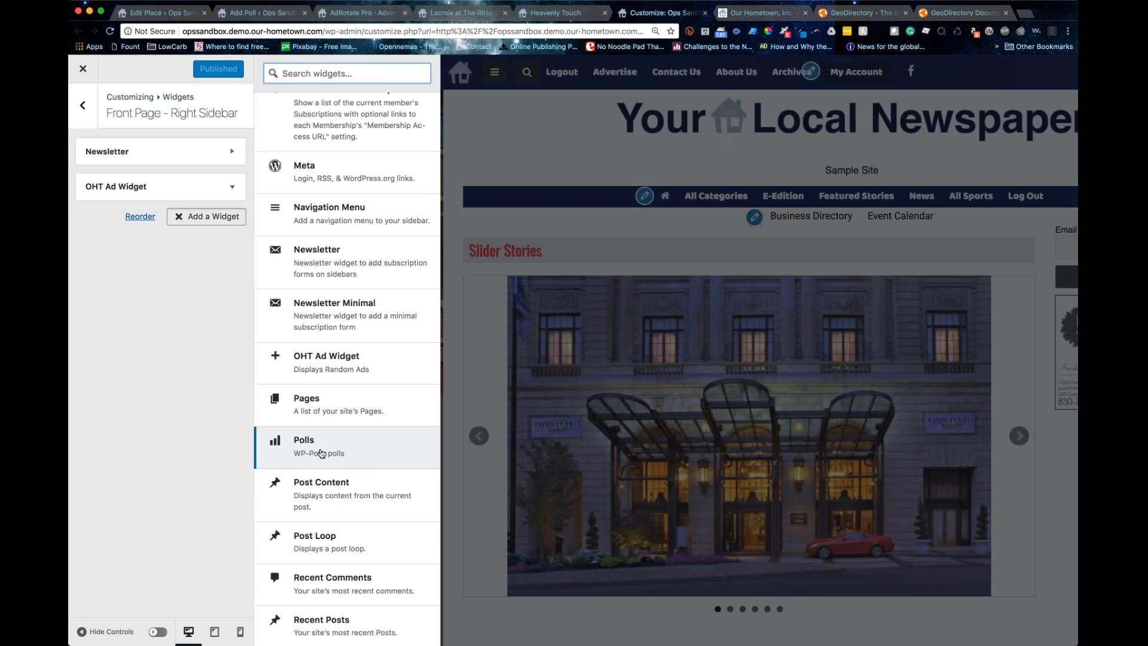
{"action": "left_click", "coordinate": [329, 453]}
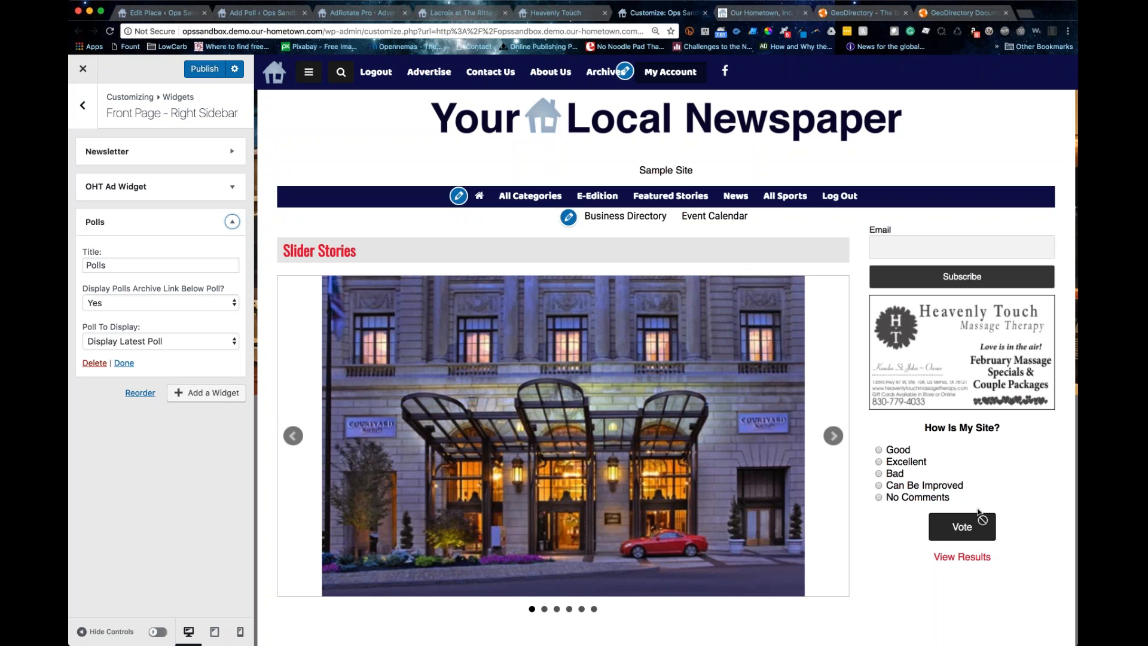
{"action": "left_click", "coordinate": [197, 70]}
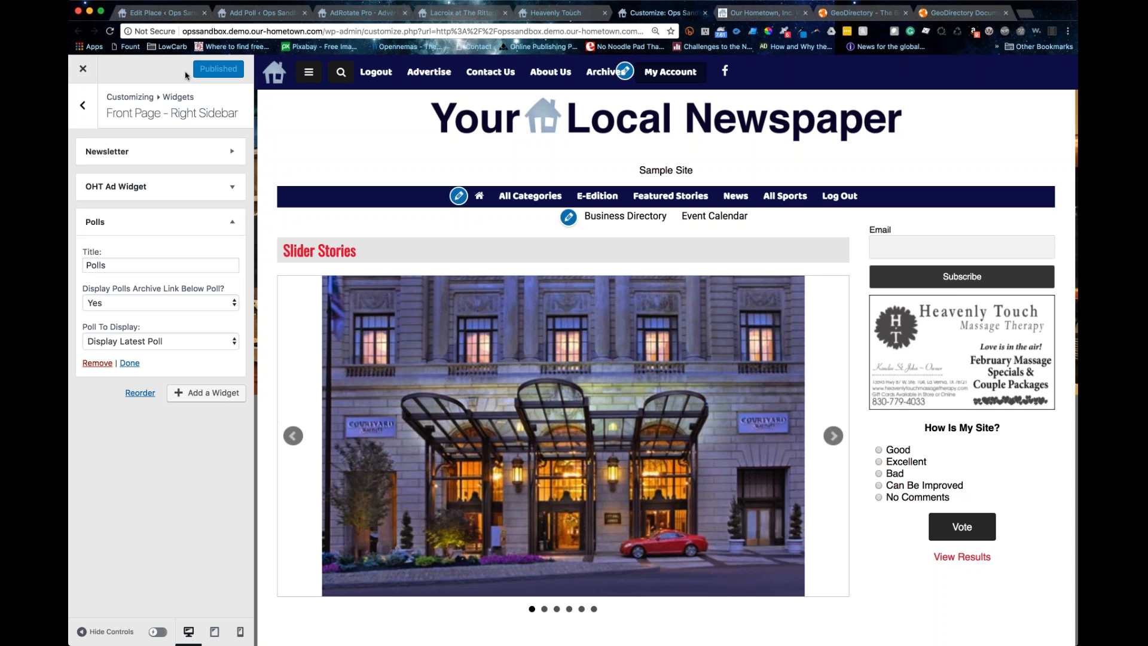
- Return to the polls admin browser tab, open Poll Templates and examine the voting form and result templates
{"action": "left_click", "coordinate": [534, 18]}
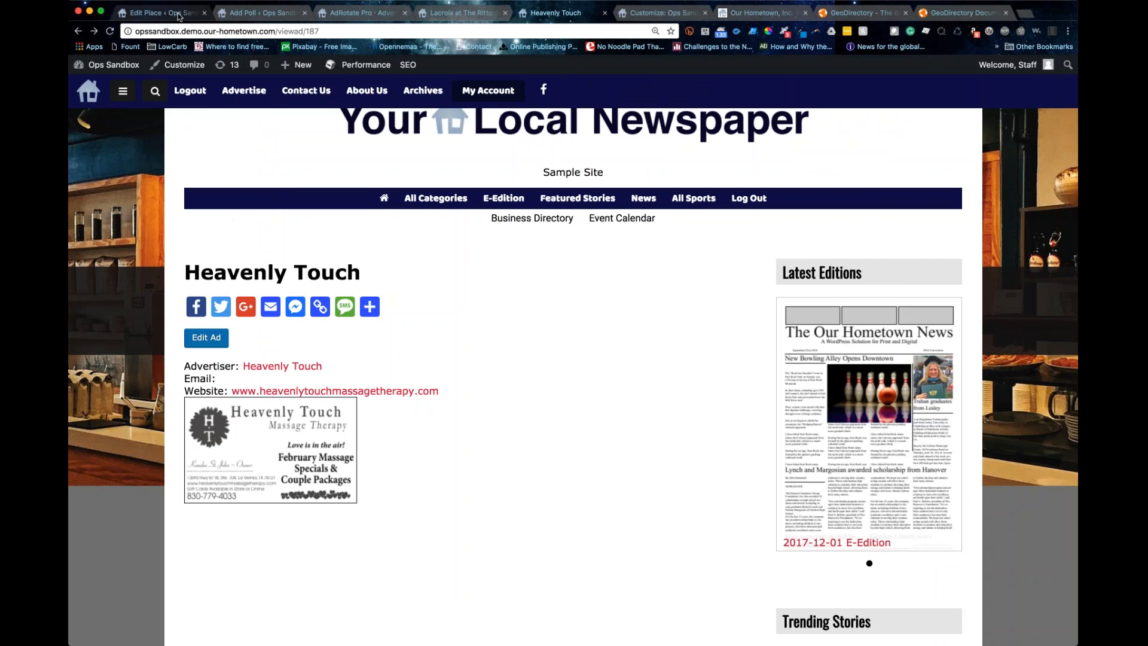
{"action": "left_click", "coordinate": [258, 12]}
{"action": "scroll", "coordinate": [102, 541], "scroll_direction": "down", "scroll_amount": 2}
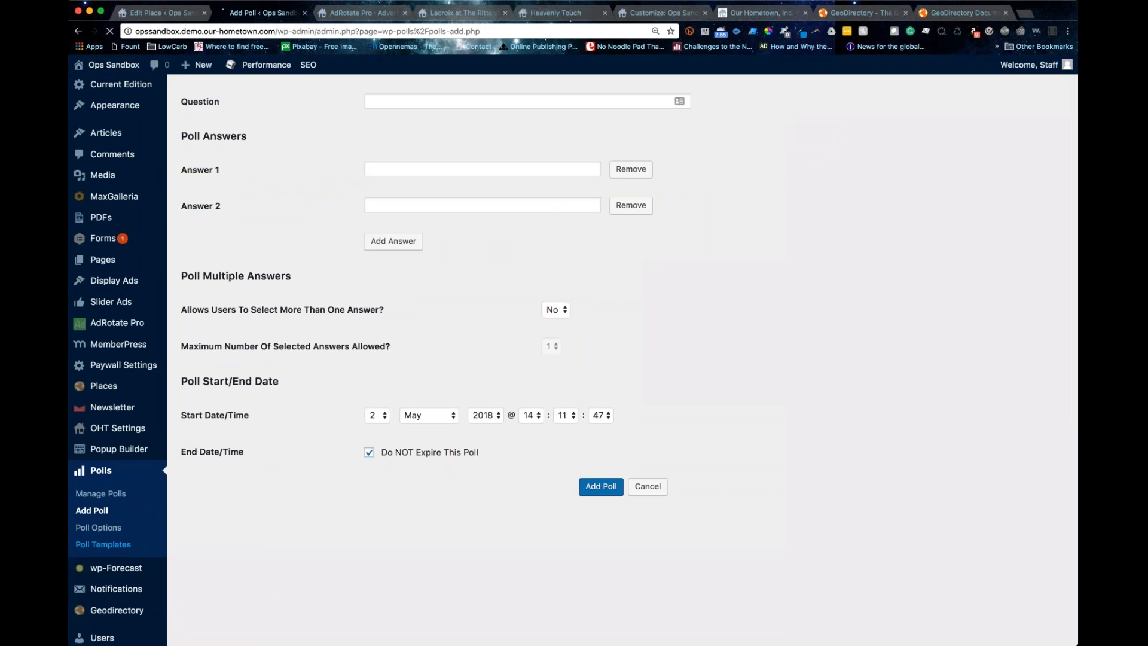
{"action": "scroll", "coordinate": [103, 543], "scroll_direction": "down", "scroll_amount": 2}
{"action": "scroll", "coordinate": [445, 355], "scroll_direction": "down", "scroll_amount": 3}
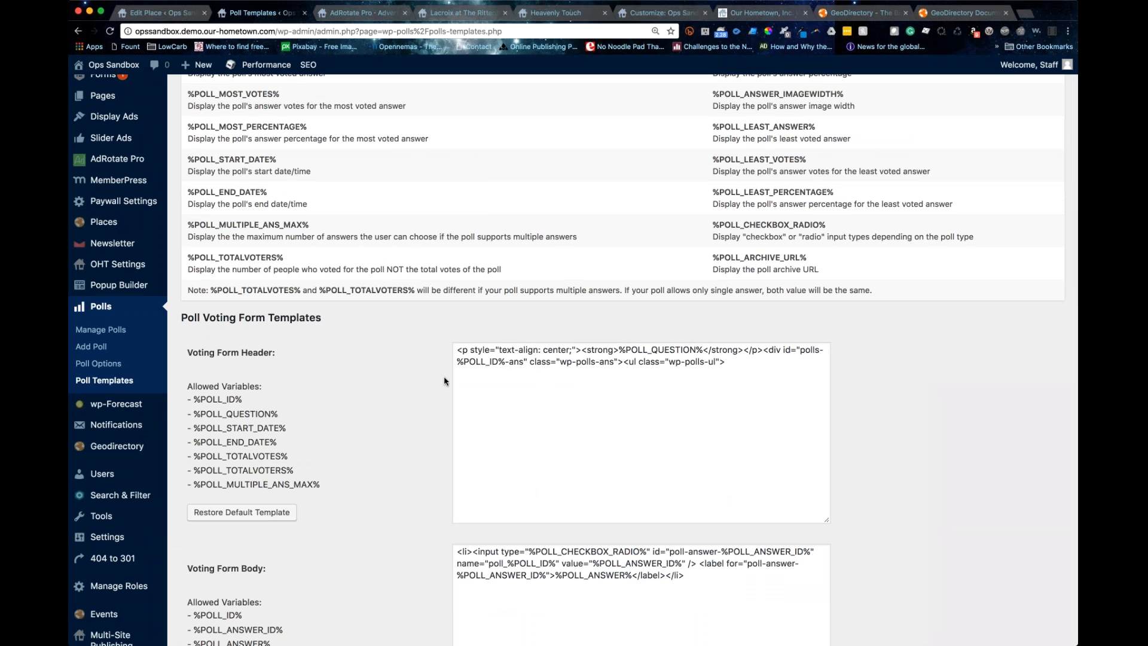
{"action": "scroll", "coordinate": [445, 381], "scroll_direction": "down", "scroll_amount": 15}
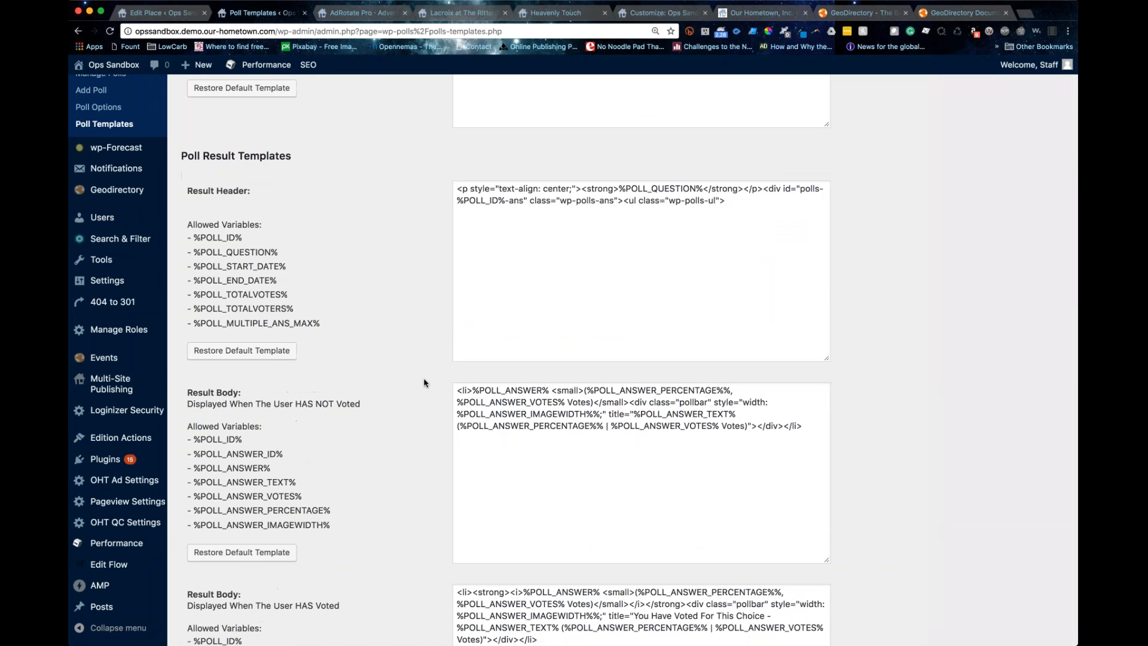
{"action": "scroll", "coordinate": [425, 383], "scroll_direction": "down", "scroll_amount": 1}
{"action": "scroll", "coordinate": [425, 382], "scroll_direction": "up", "scroll_amount": 10}
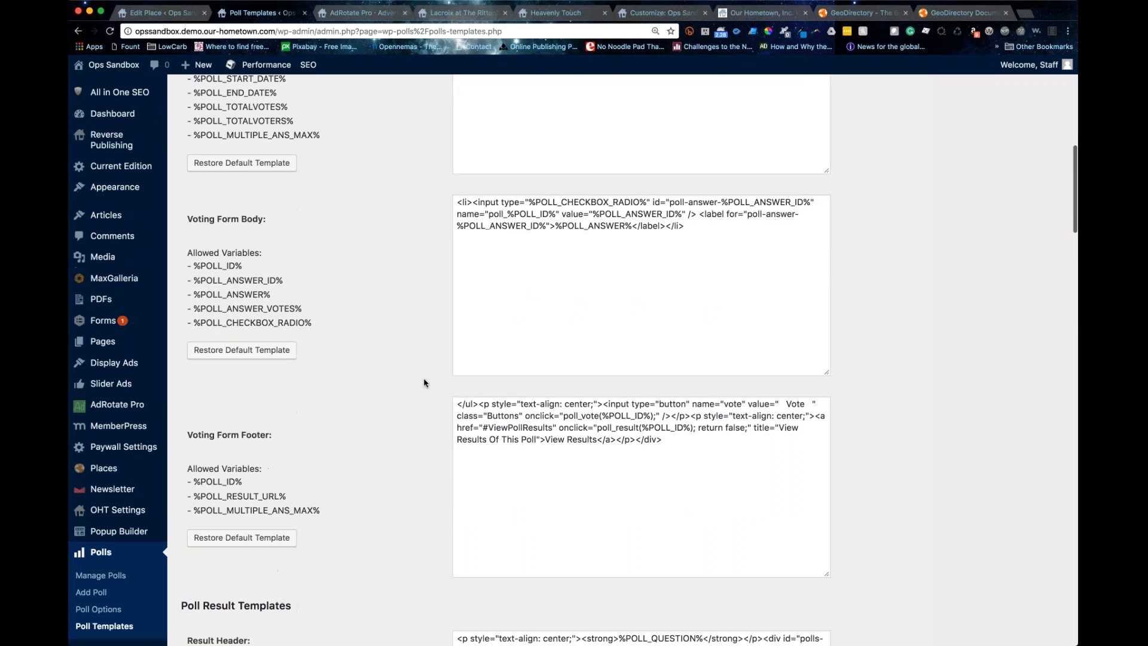
{"action": "scroll", "coordinate": [424, 383], "scroll_direction": "up", "scroll_amount": 4}
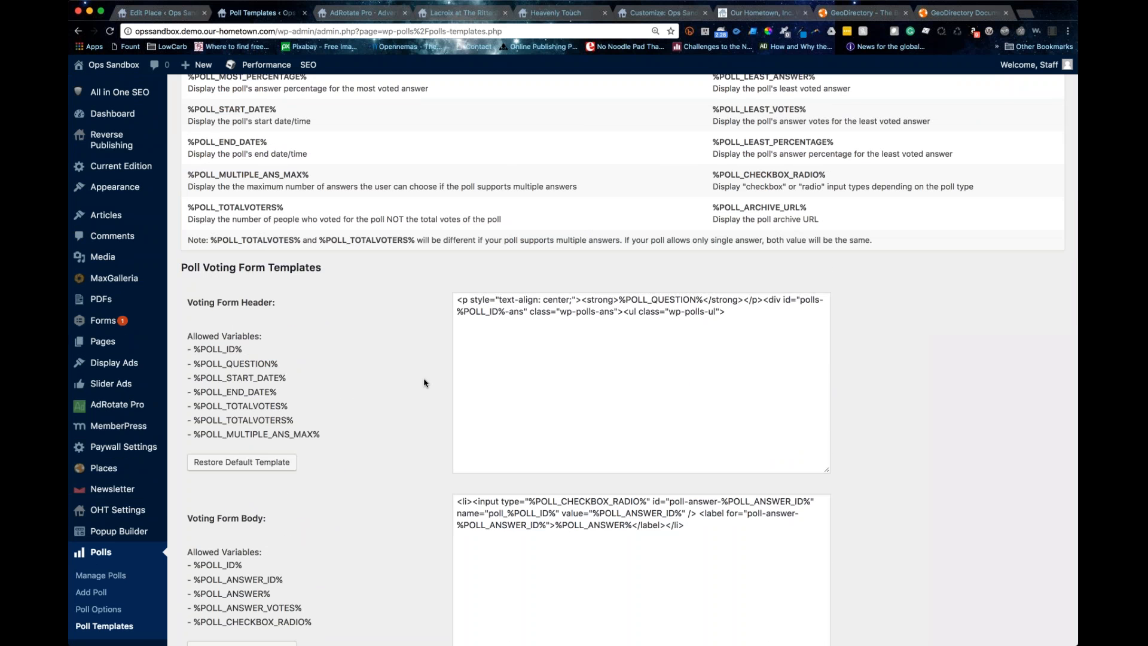
- Examine the list of template variables and the Voting Form Header markup on the Poll Templates page
{"action": "left_click", "coordinate": [454, 300]}
{"action": "scroll", "coordinate": [622, 359], "scroll_direction": "up", "scroll_amount": 5}
{"action": "scroll", "coordinate": [621, 358], "scroll_direction": "up", "scroll_amount": 2}
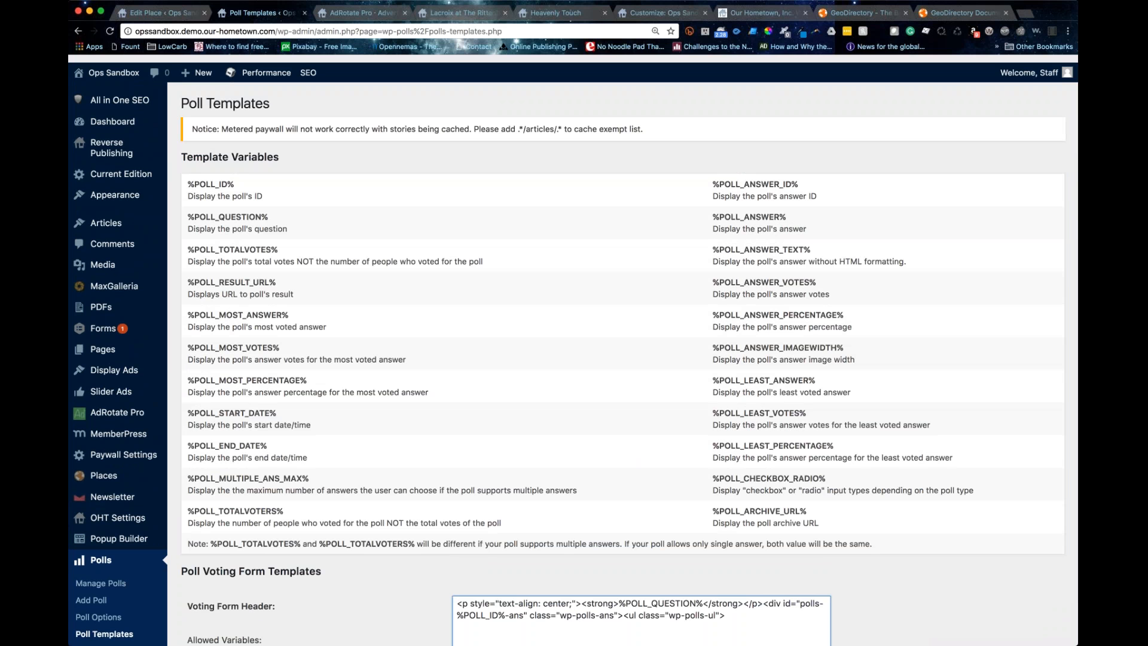
{"action": "scroll", "coordinate": [537, 398], "scroll_direction": "down", "scroll_amount": 4}
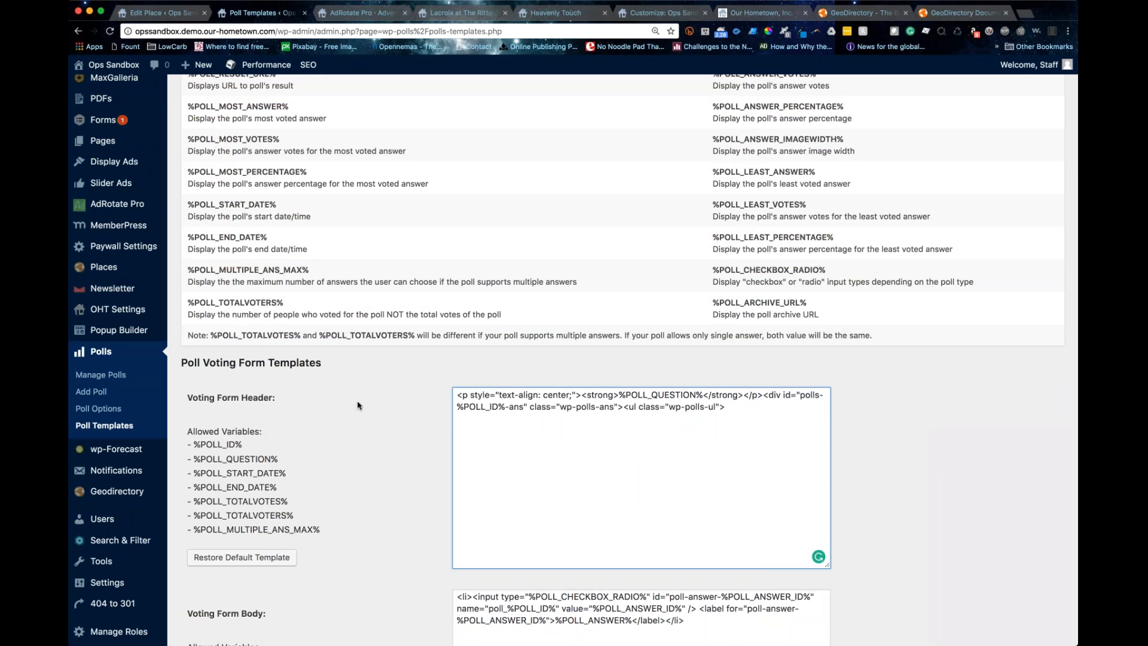
{"action": "scroll", "coordinate": [341, 443], "scroll_direction": "down", "scroll_amount": 3}
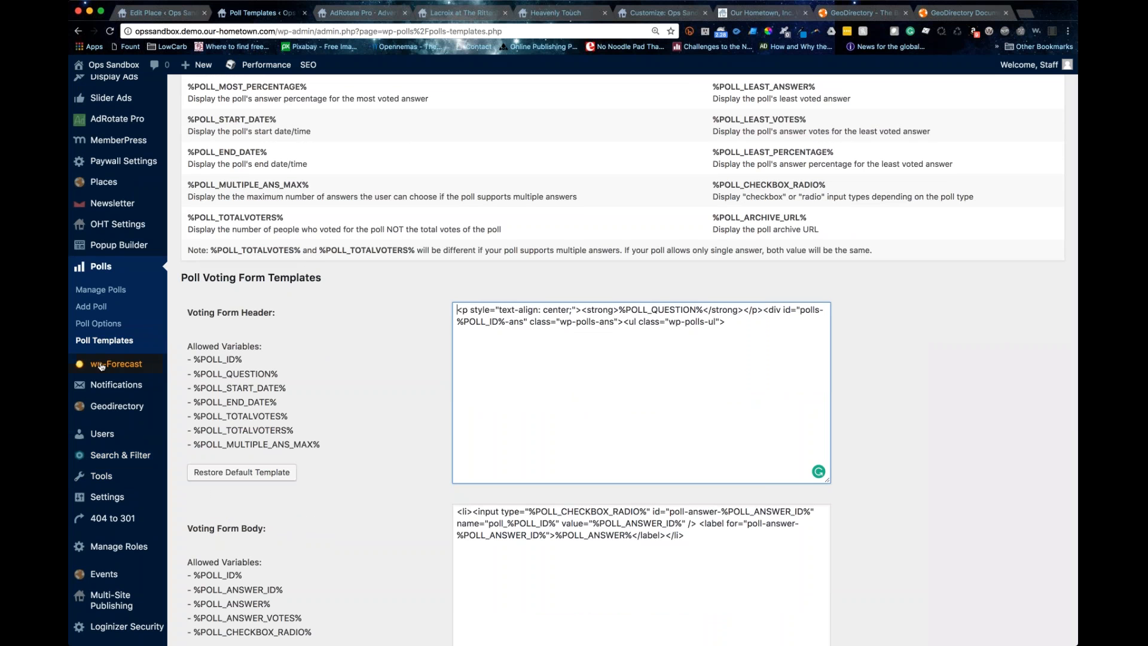
{"action": "scroll", "coordinate": [255, 342], "scroll_direction": "up", "scroll_amount": 3}
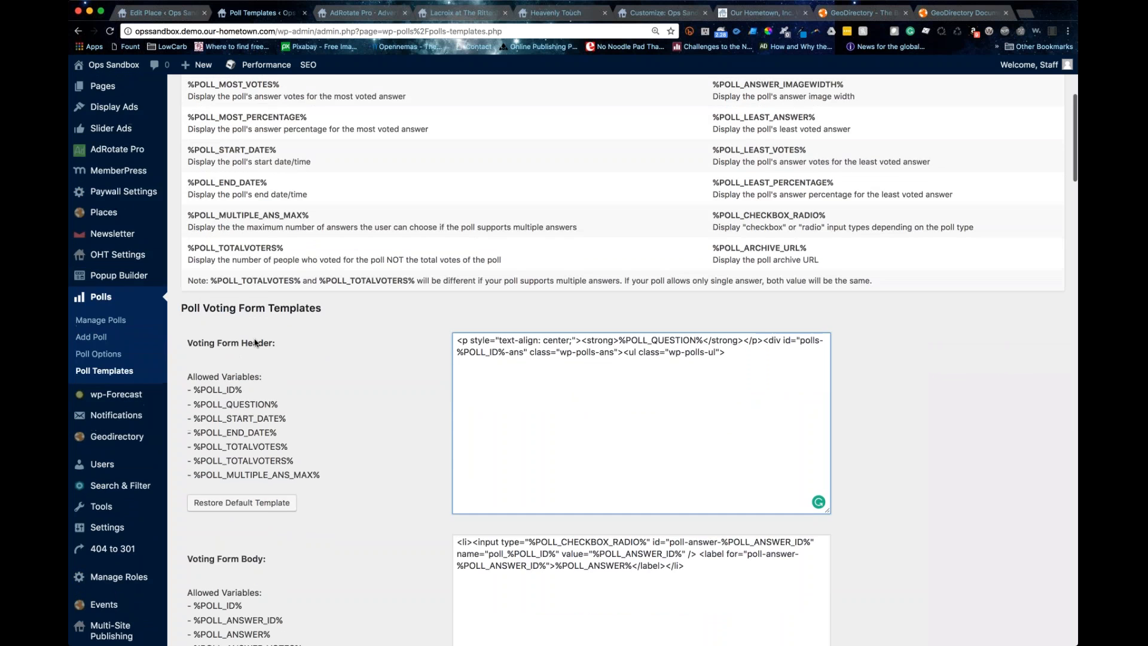
{"action": "scroll", "coordinate": [255, 342], "scroll_direction": "up", "scroll_amount": 1}
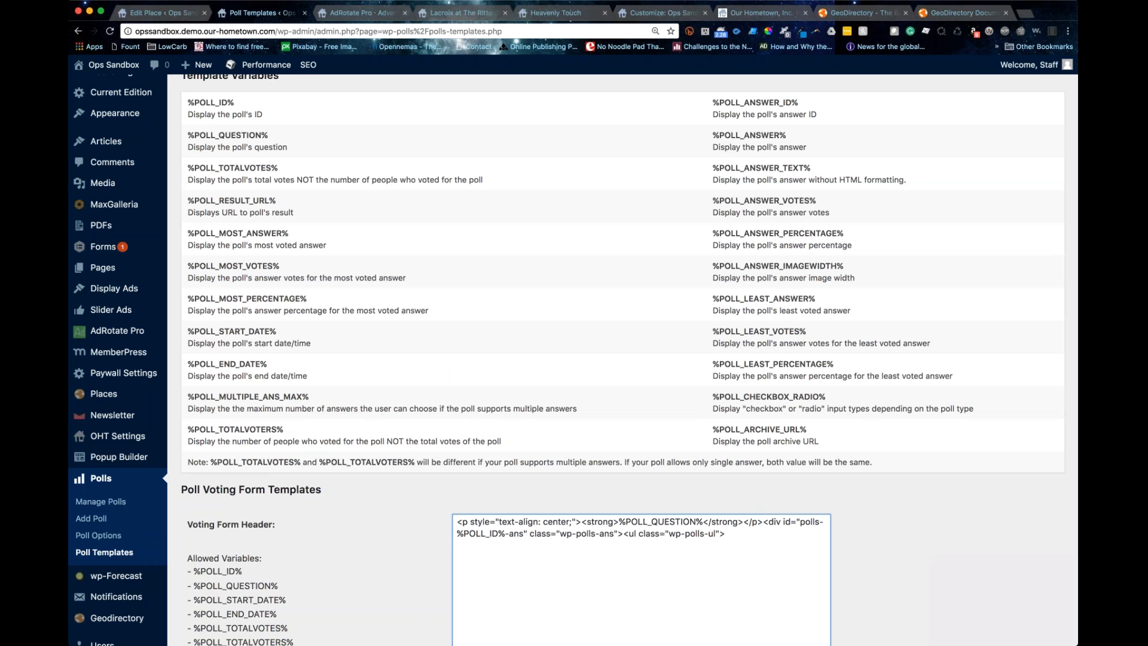
- Open the "How Is My Site?" poll for editing from Manage Polls and review its answers, multiple-answer setting and dates
{"action": "left_click", "coordinate": [112, 507]}
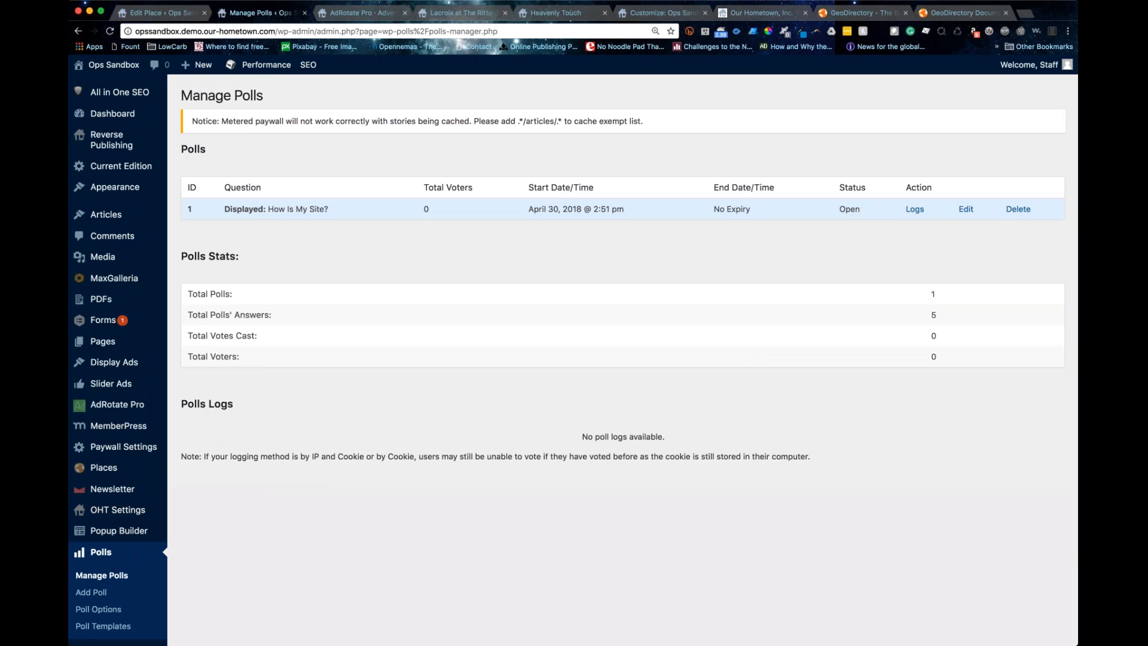
{"action": "left_click", "coordinate": [966, 209]}
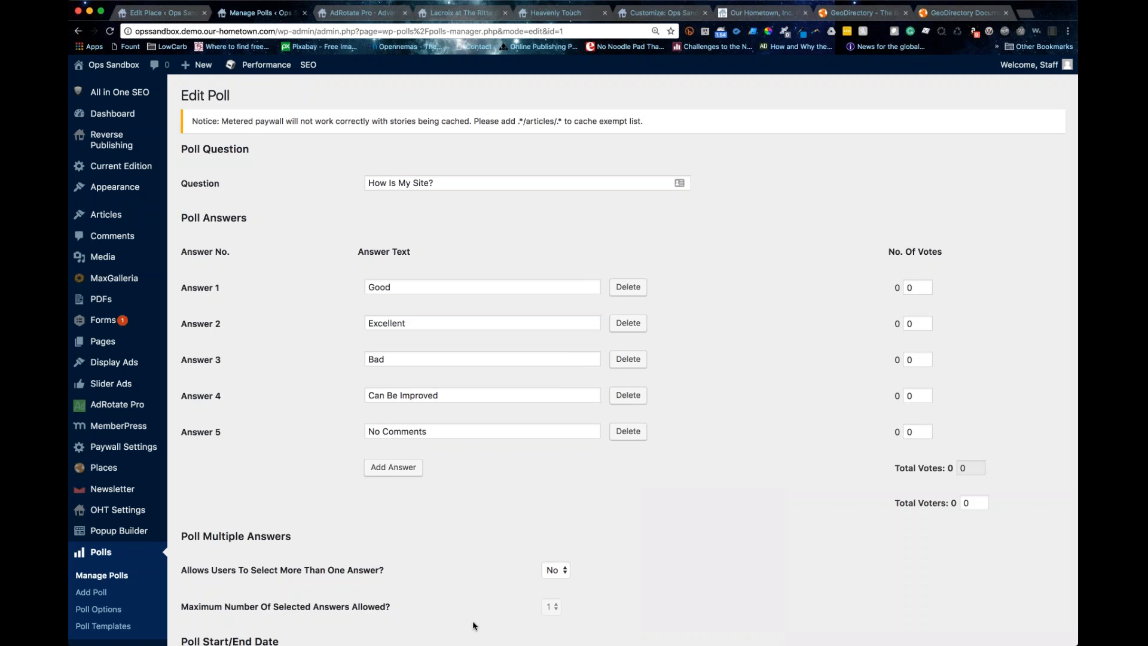
{"action": "scroll", "coordinate": [474, 625], "scroll_direction": "down", "scroll_amount": 3}
{"action": "scroll", "coordinate": [474, 625], "scroll_direction": "up", "scroll_amount": 2}
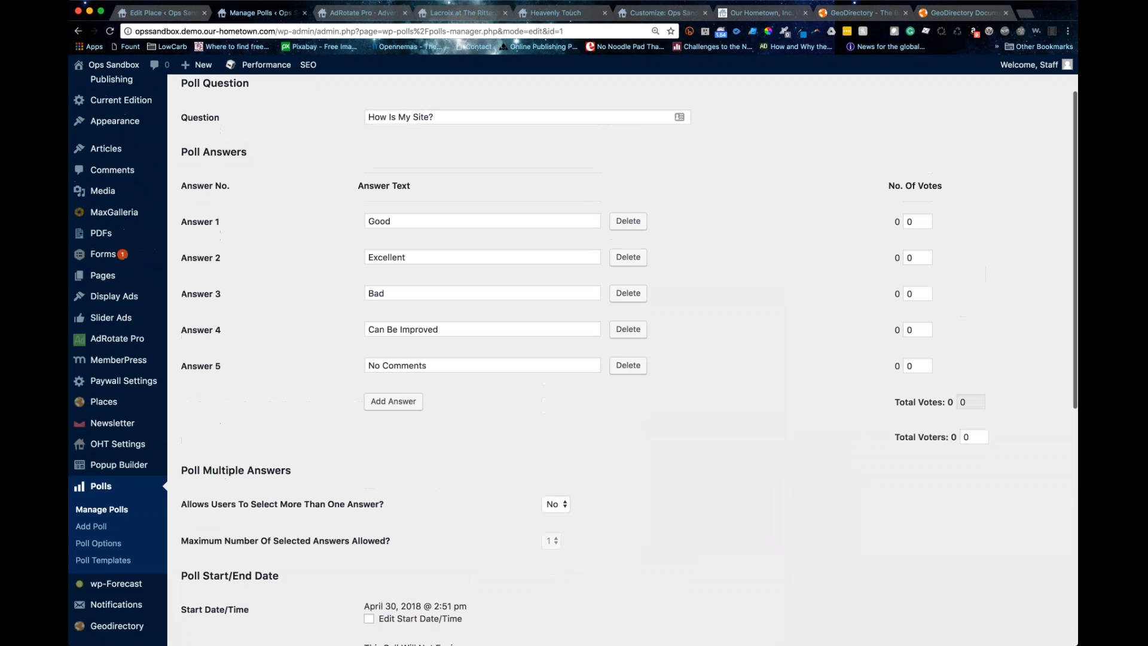
- Examine the poll's start and end date options and look back over its answer list
{"action": "scroll", "coordinate": [573, 359], "scroll_direction": "down", "scroll_amount": 4}
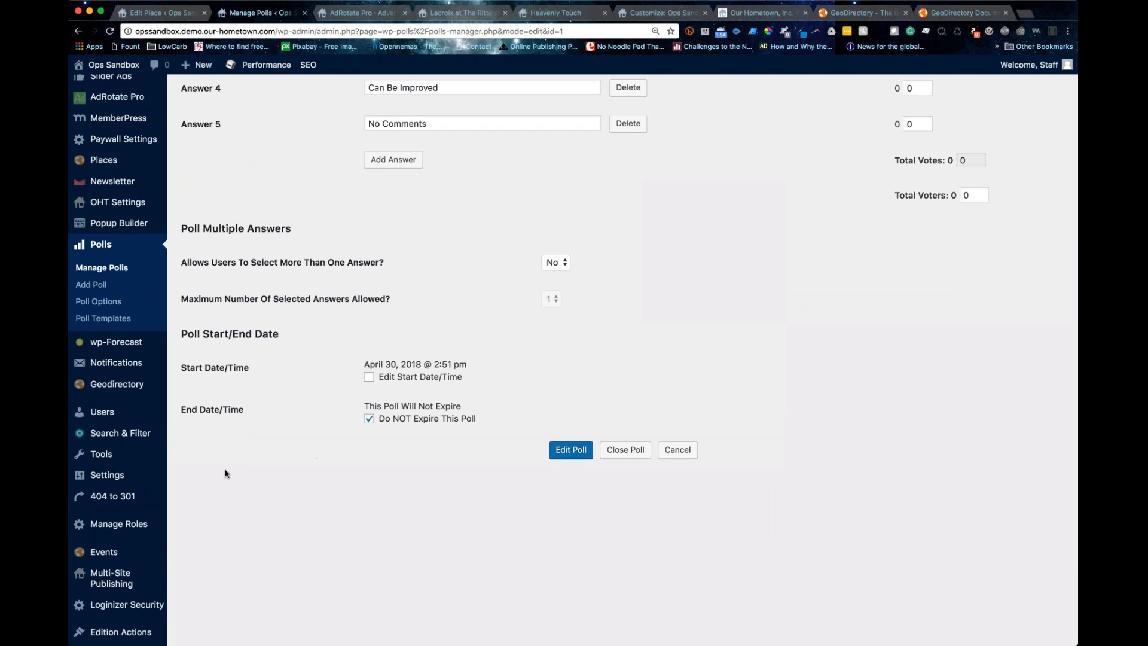
{"action": "scroll", "coordinate": [226, 473], "scroll_direction": "down", "scroll_amount": 1}
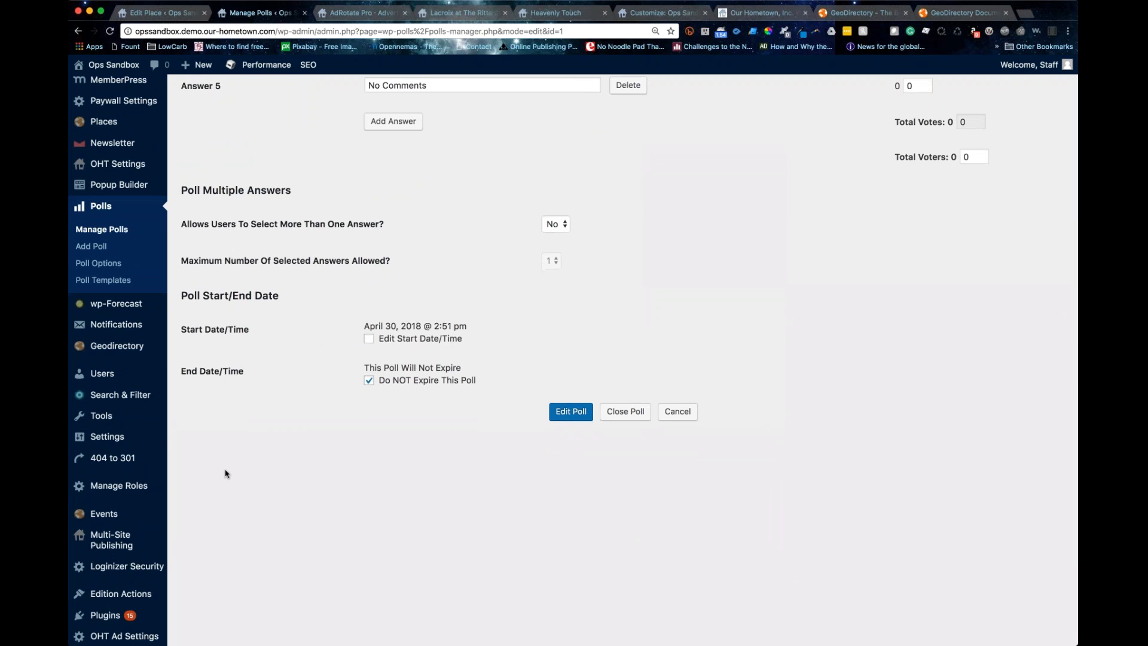
{"action": "scroll", "coordinate": [347, 471], "scroll_direction": "up", "scroll_amount": 5}
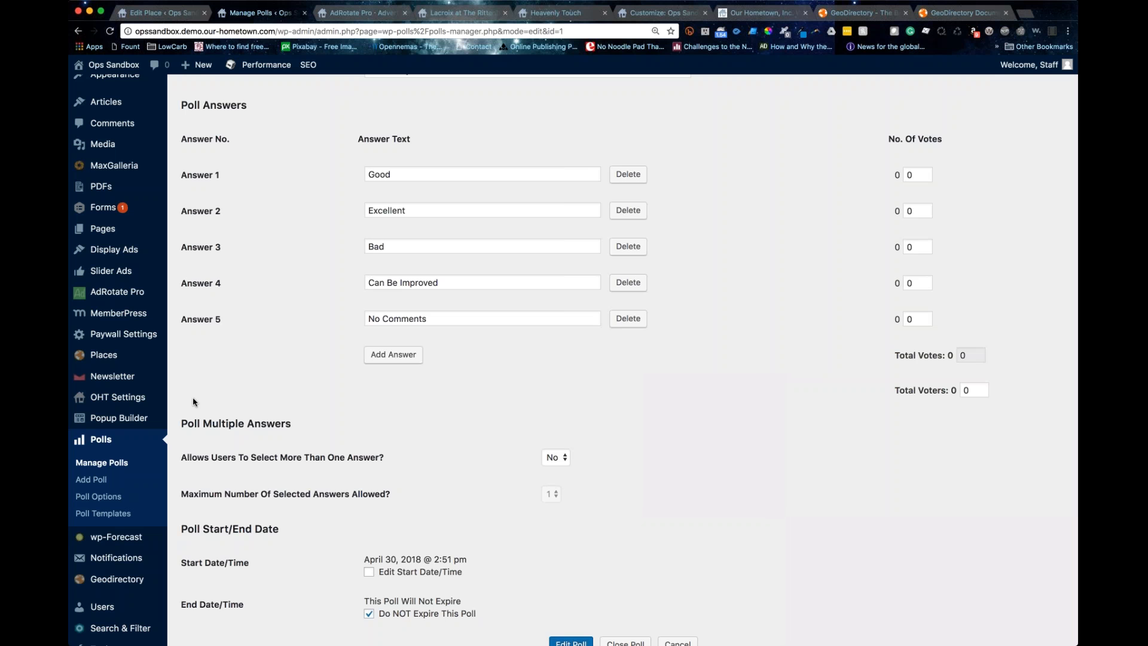
{"action": "scroll", "coordinate": [192, 397], "scroll_direction": "up", "scroll_amount": 5}
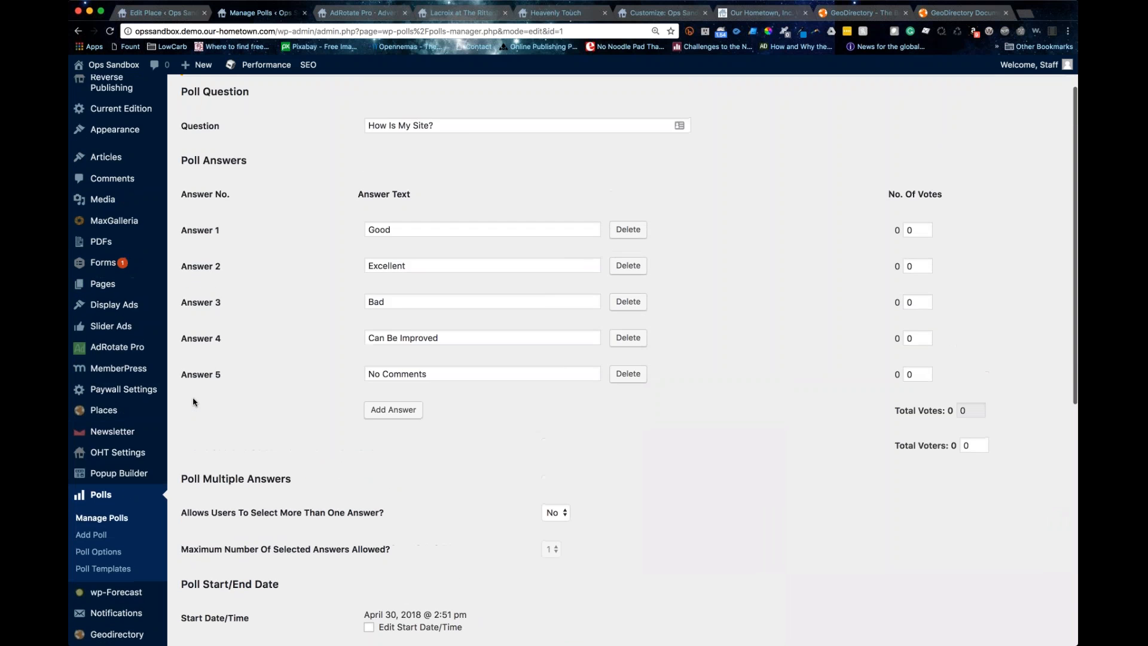
{"action": "scroll", "coordinate": [192, 397], "scroll_direction": "down", "scroll_amount": 3}
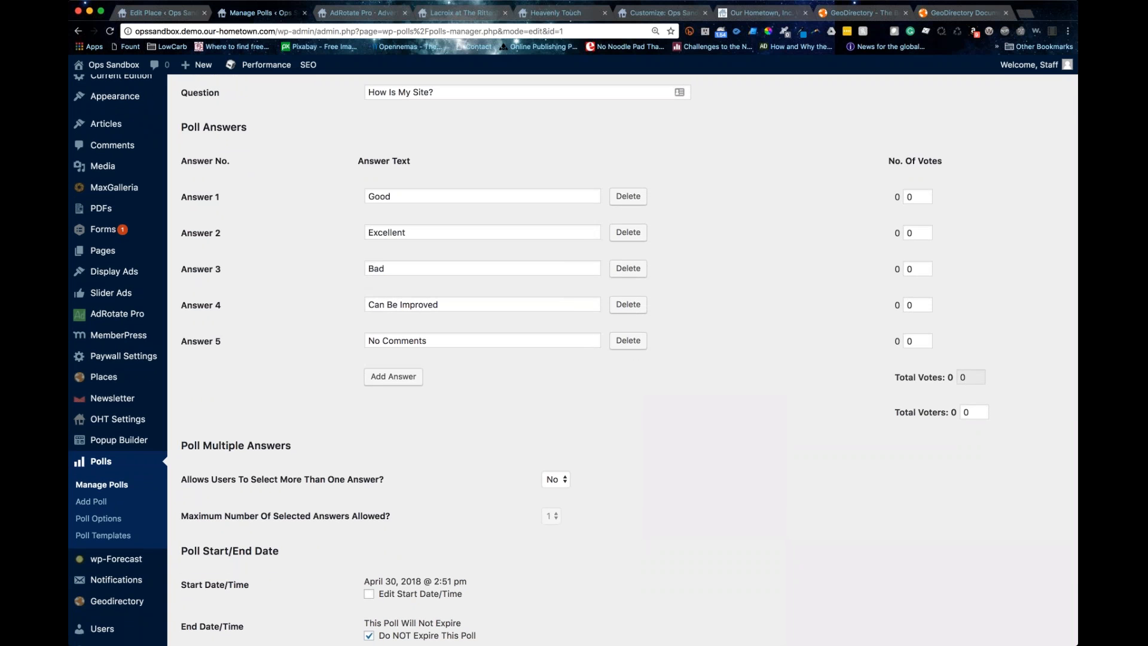
- Open stats.our-hometown.com in a new browser tab and view the Wave of Long Island dashboard
{"action": "left_click", "coordinate": [1024, 13]}
{"action": "type", "text": "stats"}
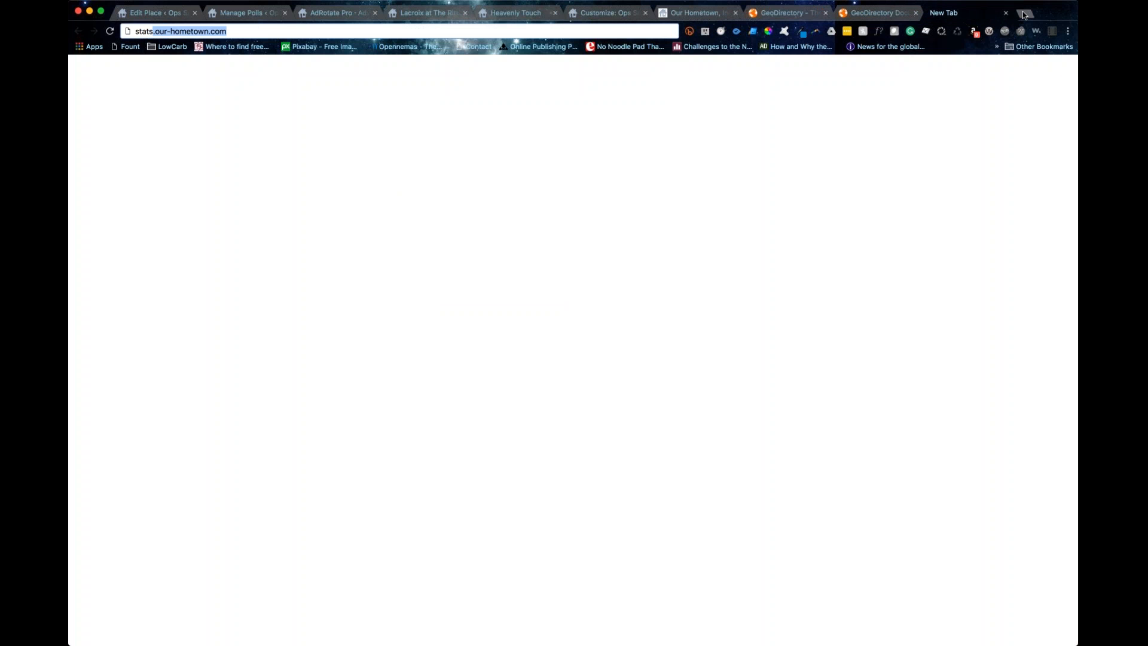
{"action": "key", "text": "Return"}
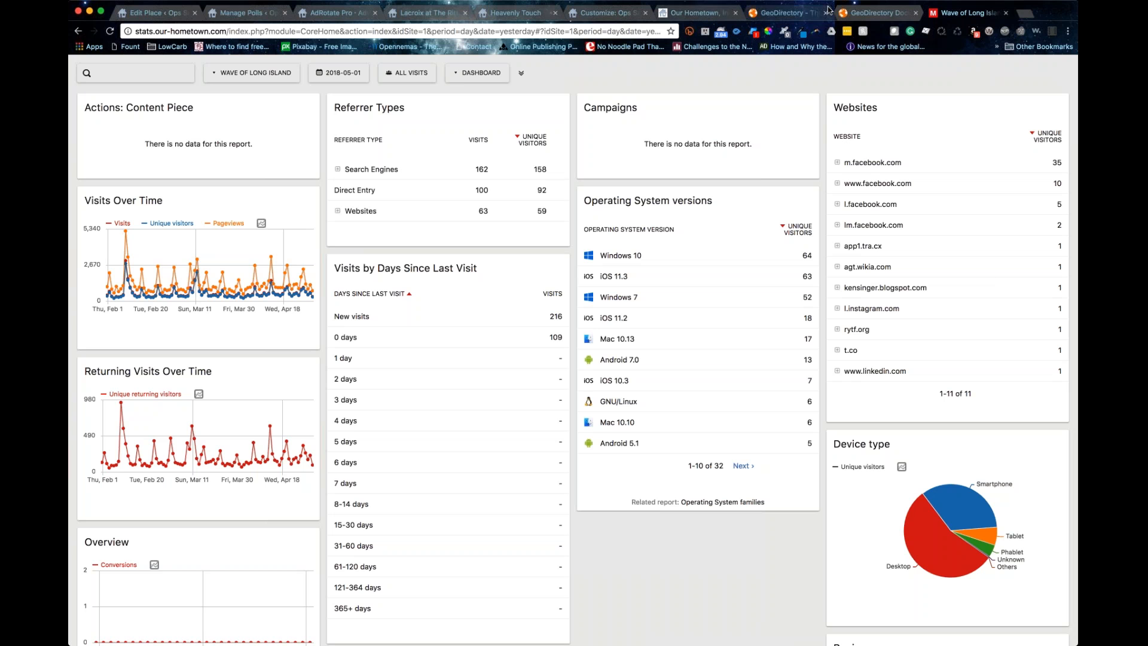
- Open the WP-Piwik statistics page in the Edit Place browser tab and compare it with the Wave of Long Island dashboard
{"action": "left_click", "coordinate": [160, 12]}
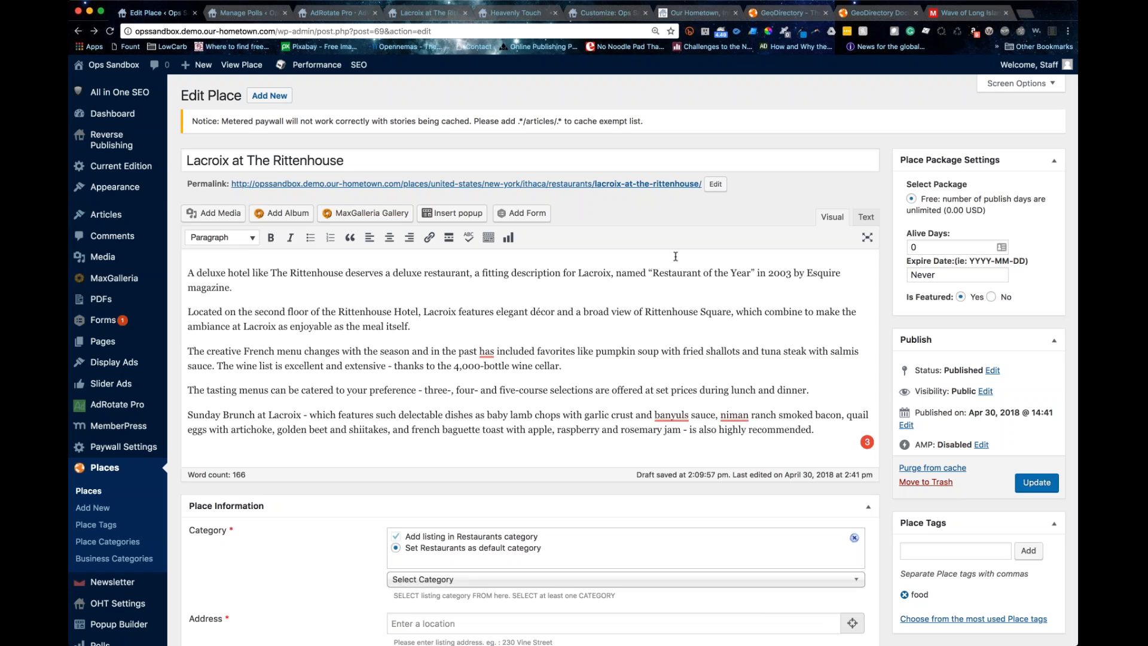
{"action": "mouse_move", "coordinate": [104, 95]}
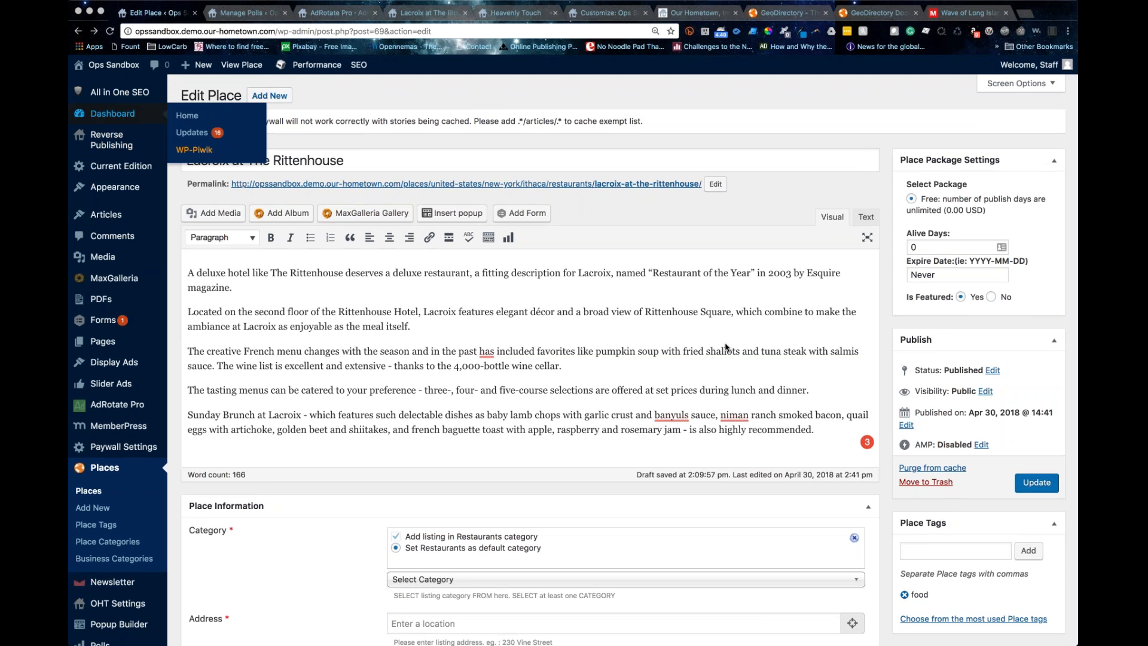
{"action": "left_click", "coordinate": [763, 198]}
{"action": "key", "text": "super+r"}
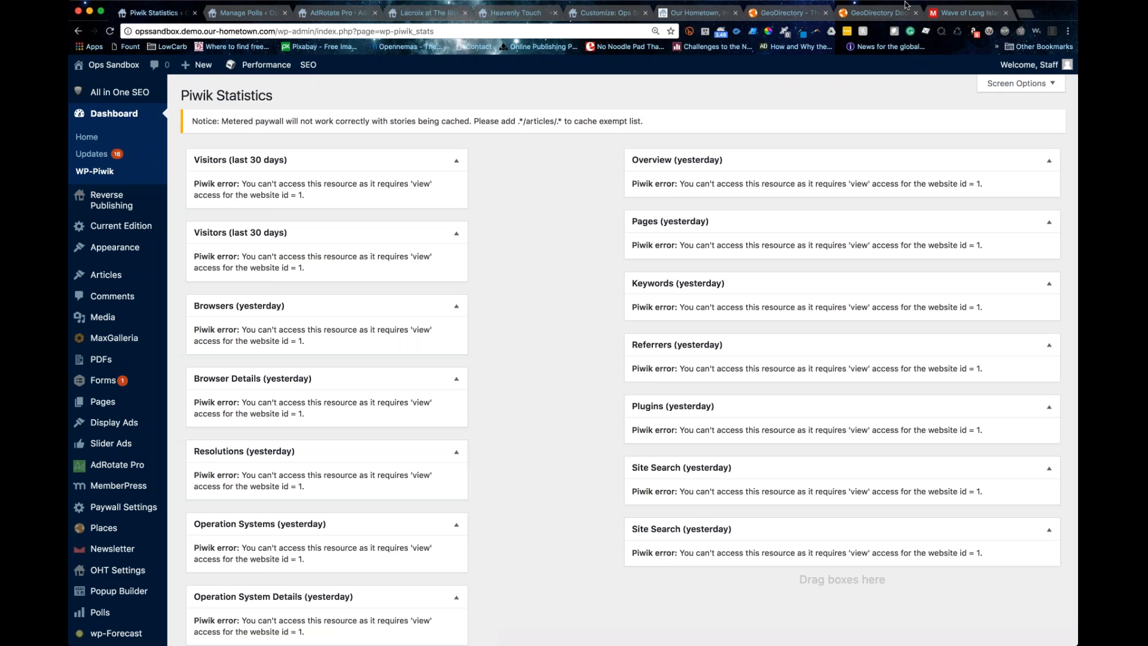
{"action": "left_click", "coordinate": [975, 13]}
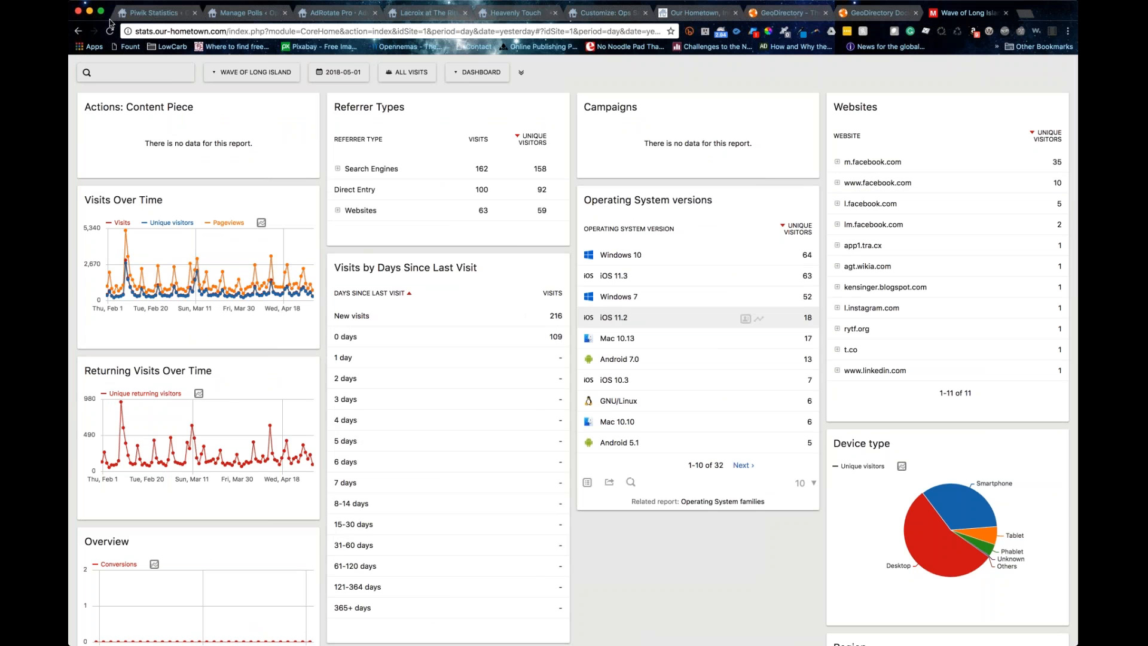
{"action": "left_click", "coordinate": [146, 12]}
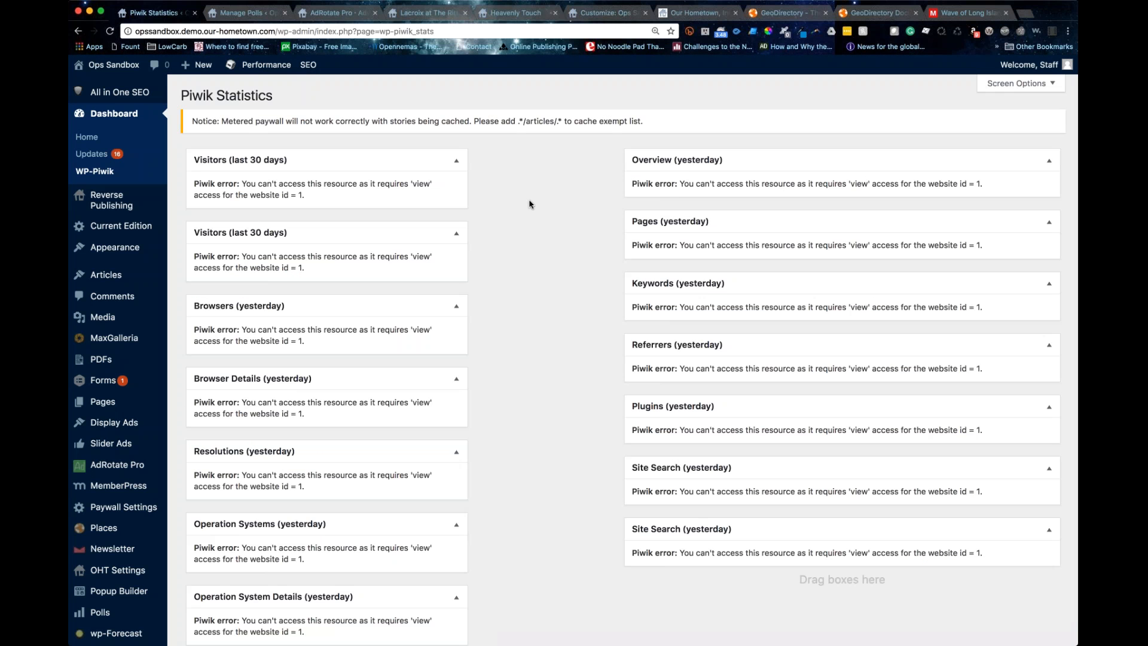
- Open the All in One SEO general settings and locate the Google Analytics ID field under Google Settings
{"action": "mouse_move", "coordinate": [128, 95]}
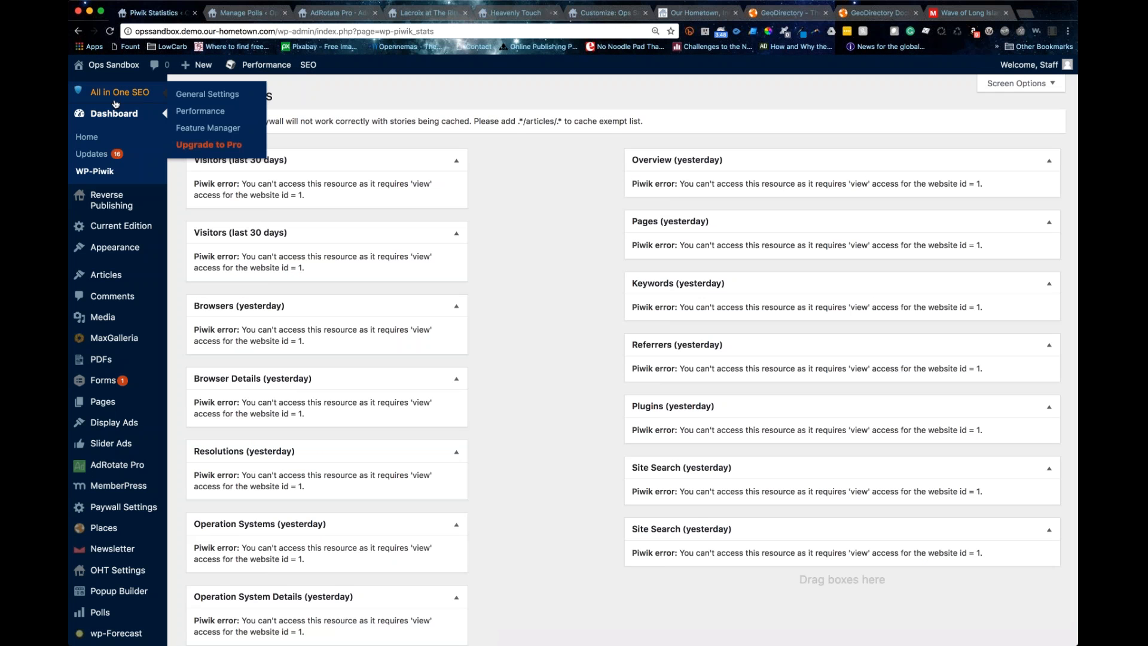
{"action": "left_click", "coordinate": [173, 93]}
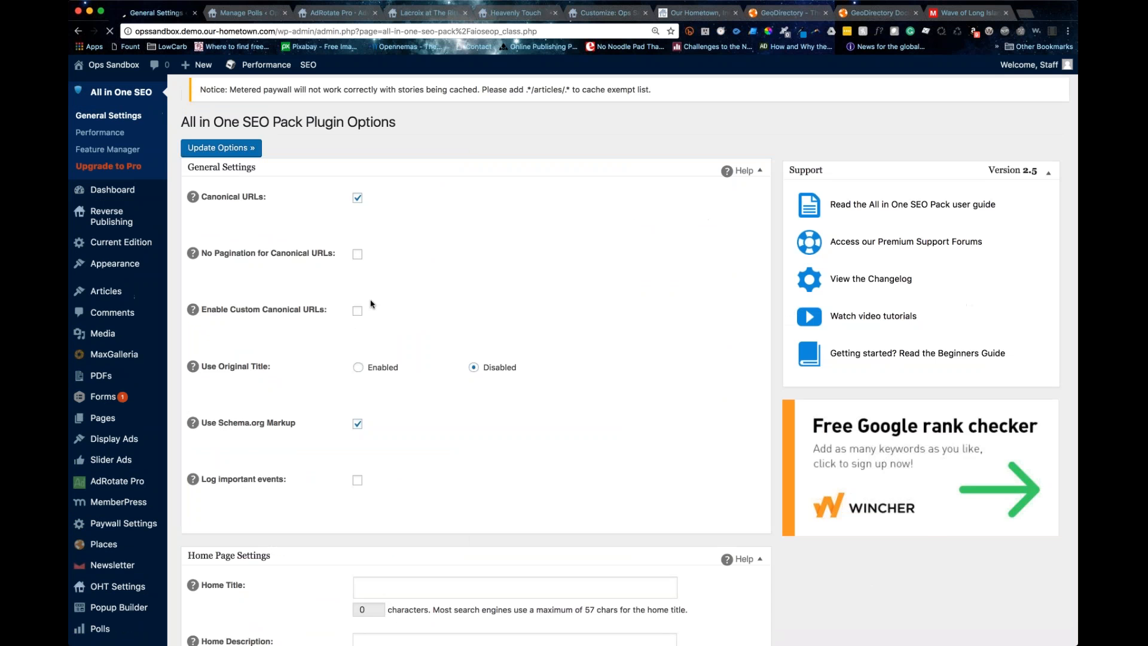
{"action": "scroll", "coordinate": [371, 304], "scroll_direction": "down", "scroll_amount": 20}
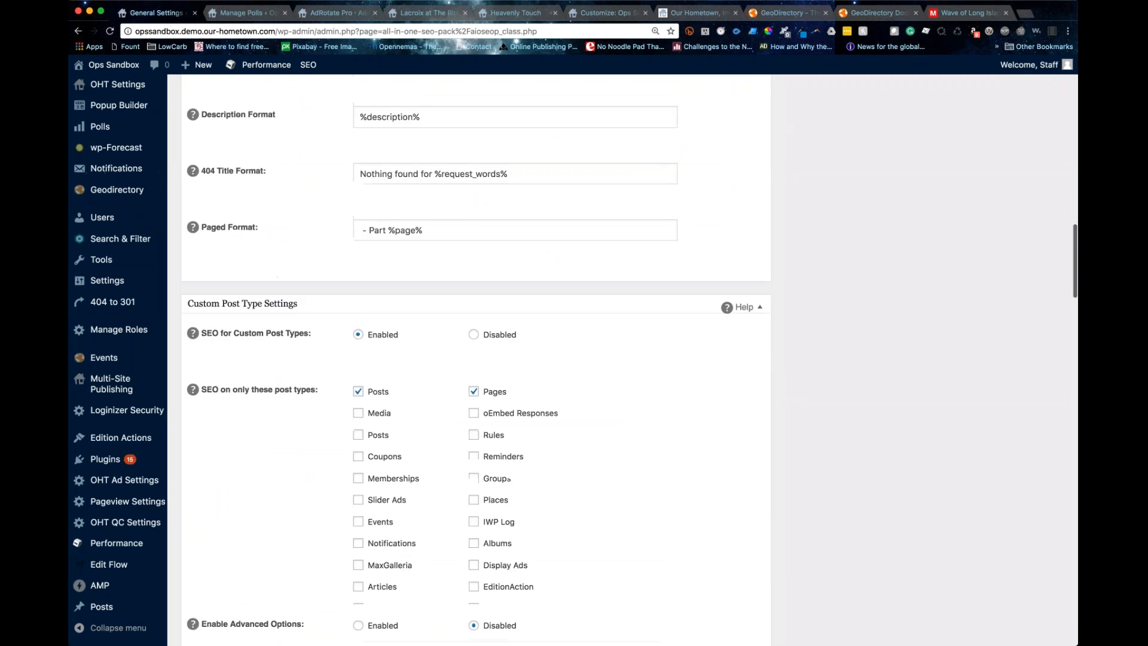
{"action": "scroll", "coordinate": [476, 358], "scroll_direction": "down", "scroll_amount": 10}
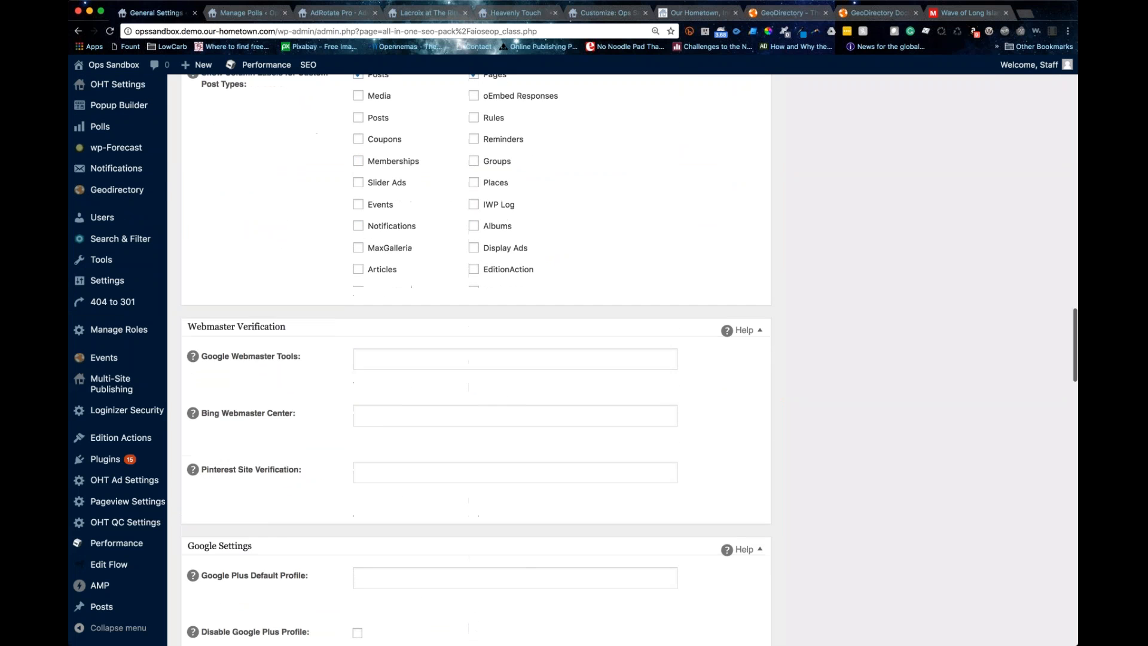
{"action": "scroll", "coordinate": [476, 359], "scroll_direction": "down", "scroll_amount": 3}
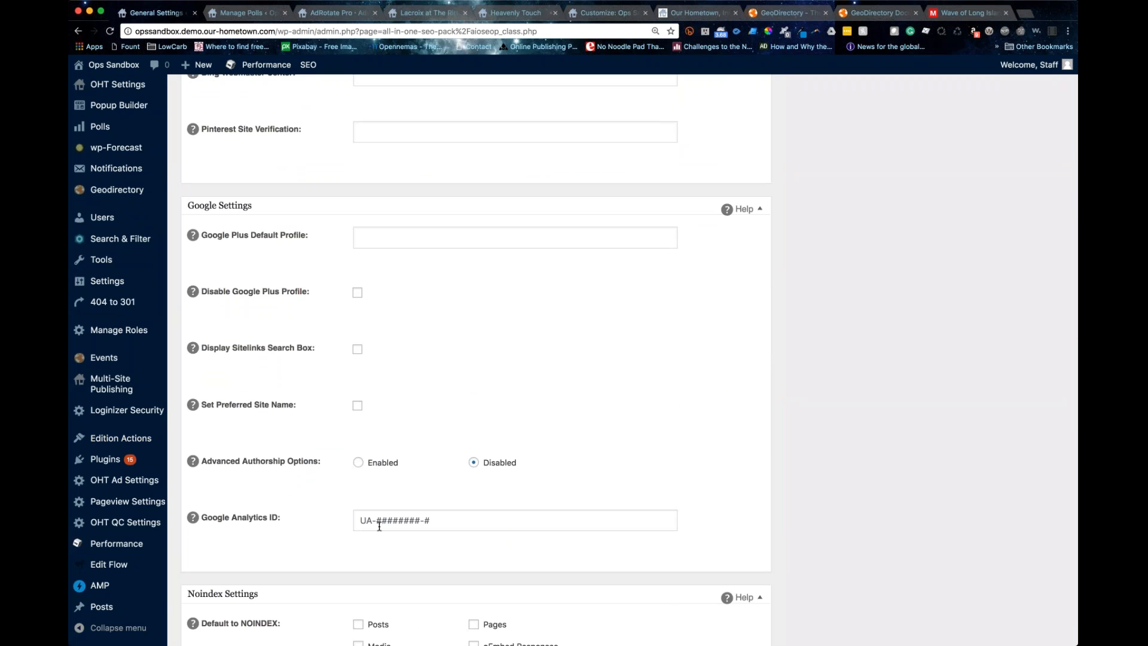
{"action": "left_click", "coordinate": [440, 521]}
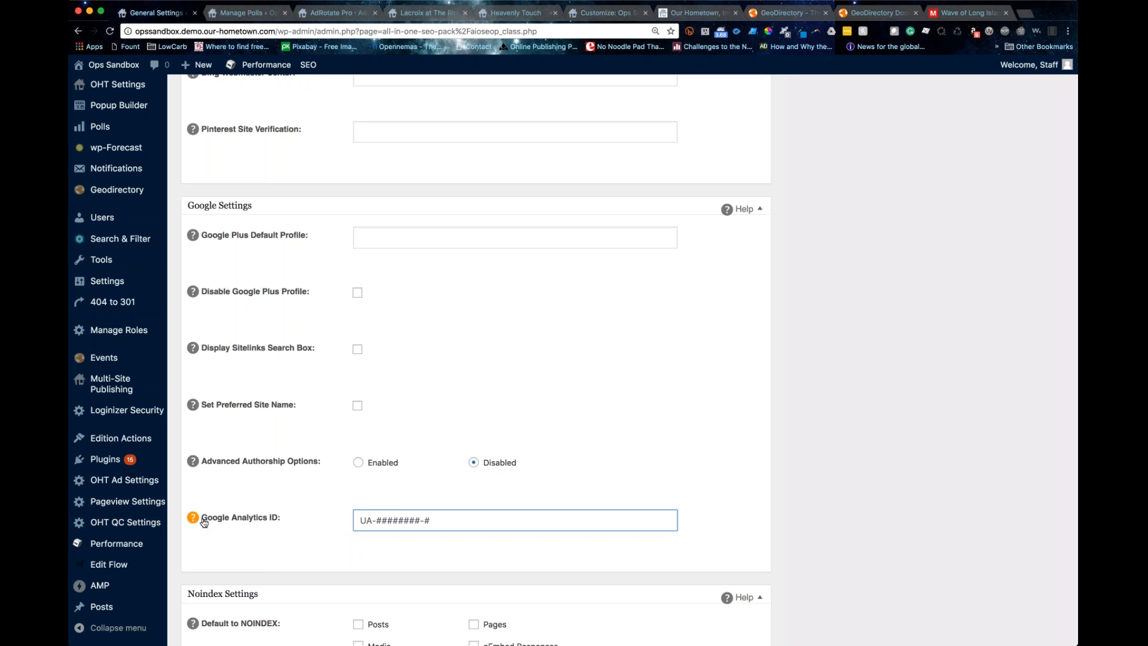
- Open the AddToAny share settings page
{"action": "scroll", "coordinate": [204, 522], "scroll_direction": "down", "scroll_amount": 5}
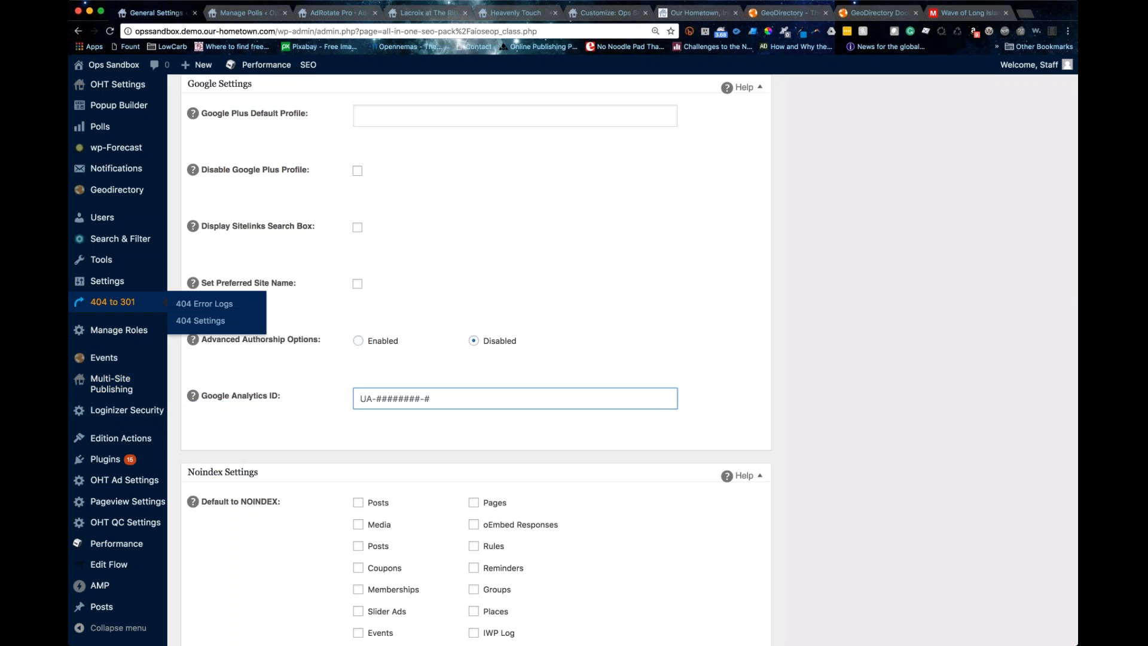
{"action": "scroll", "coordinate": [119, 302], "scroll_direction": "down", "scroll_amount": 10}
{"action": "mouse_move", "coordinate": [79, 446]}
{"action": "scroll", "coordinate": [80, 446], "scroll_direction": "up", "scroll_amount": 5}
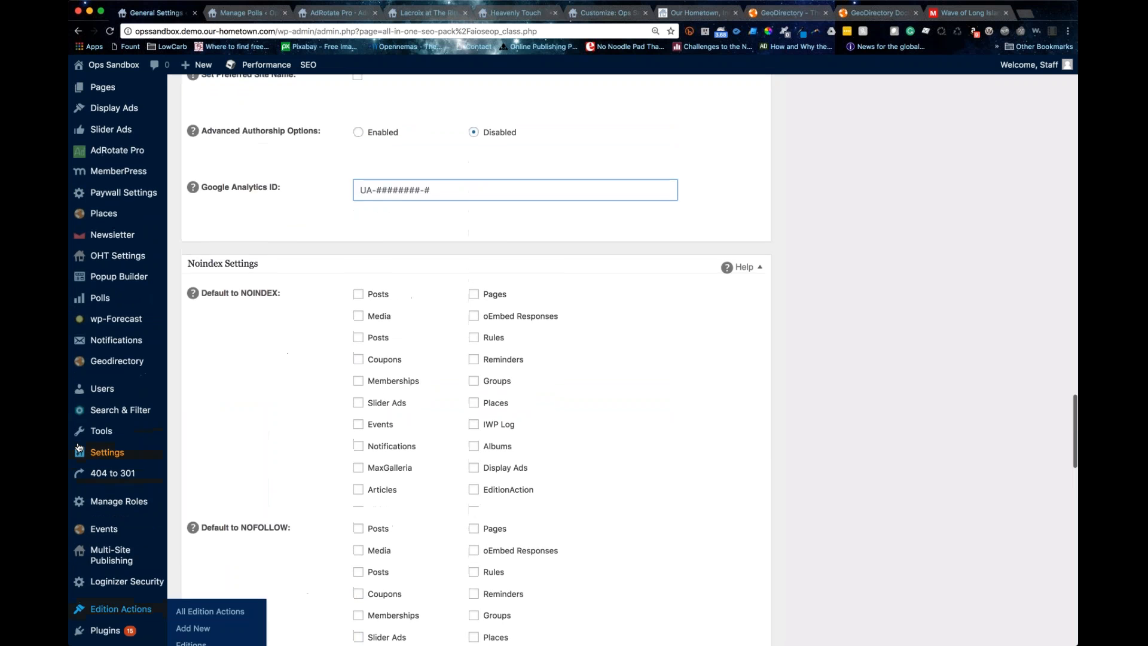
{"action": "scroll", "coordinate": [80, 446], "scroll_direction": "down", "scroll_amount": 8}
{"action": "scroll", "coordinate": [80, 446], "scroll_direction": "up", "scroll_amount": 7}
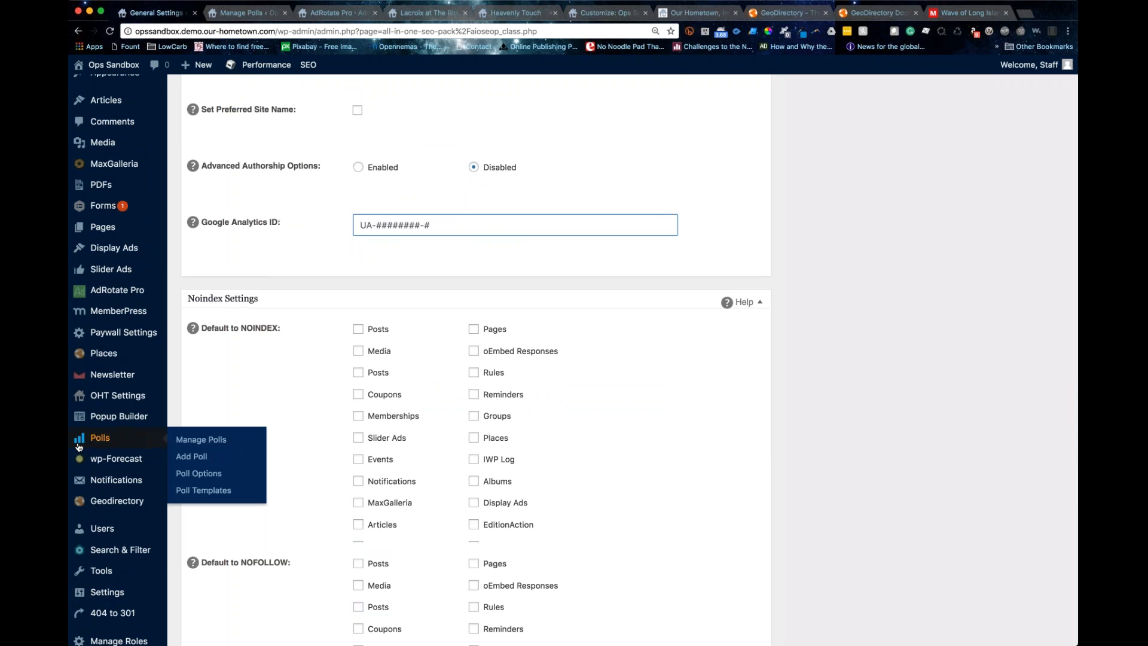
{"action": "scroll", "coordinate": [79, 446], "scroll_direction": "up", "scroll_amount": 8}
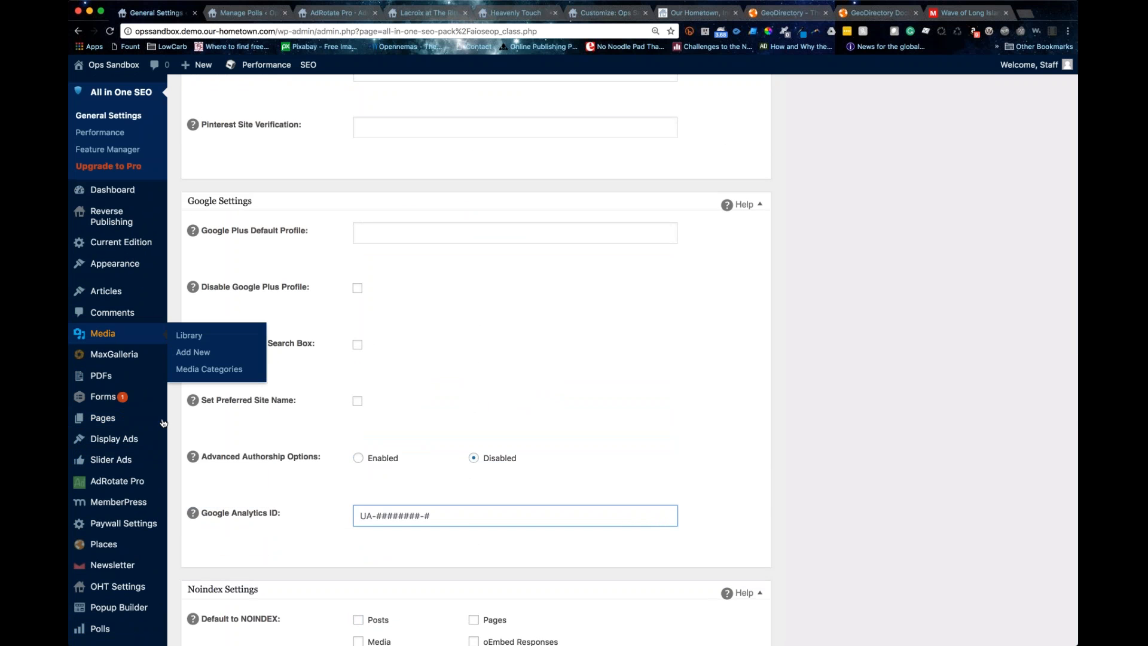
{"action": "mouse_move", "coordinate": [174, 420]}
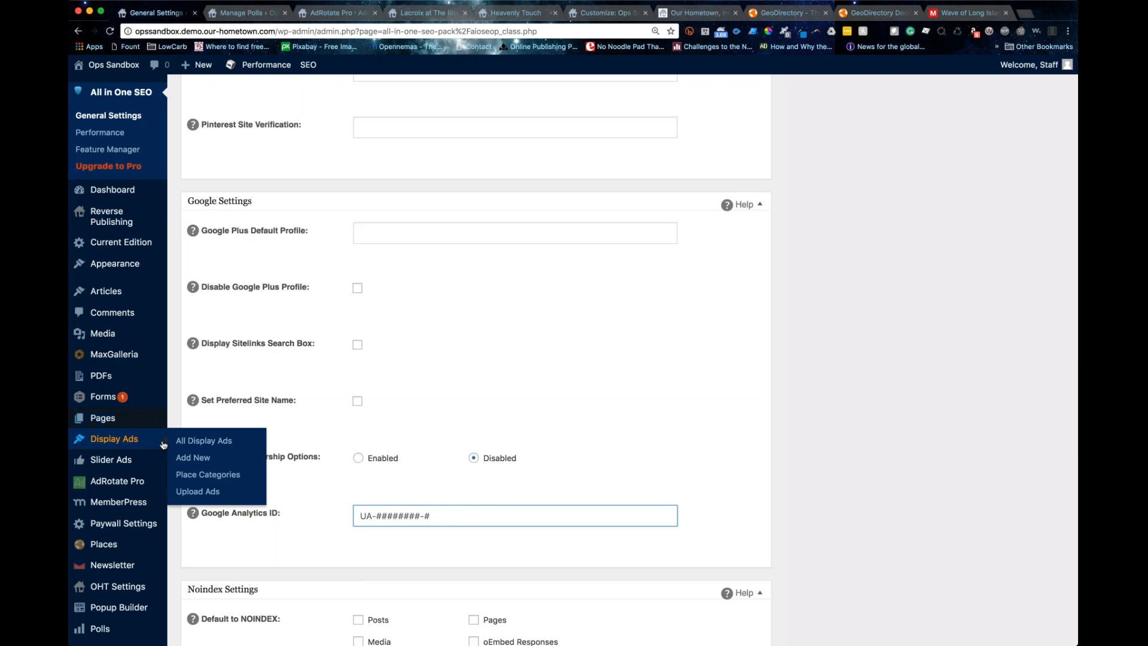
{"action": "scroll", "coordinate": [158, 443], "scroll_direction": "down", "scroll_amount": 6}
{"action": "scroll", "coordinate": [158, 441], "scroll_direction": "down", "scroll_amount": 4}
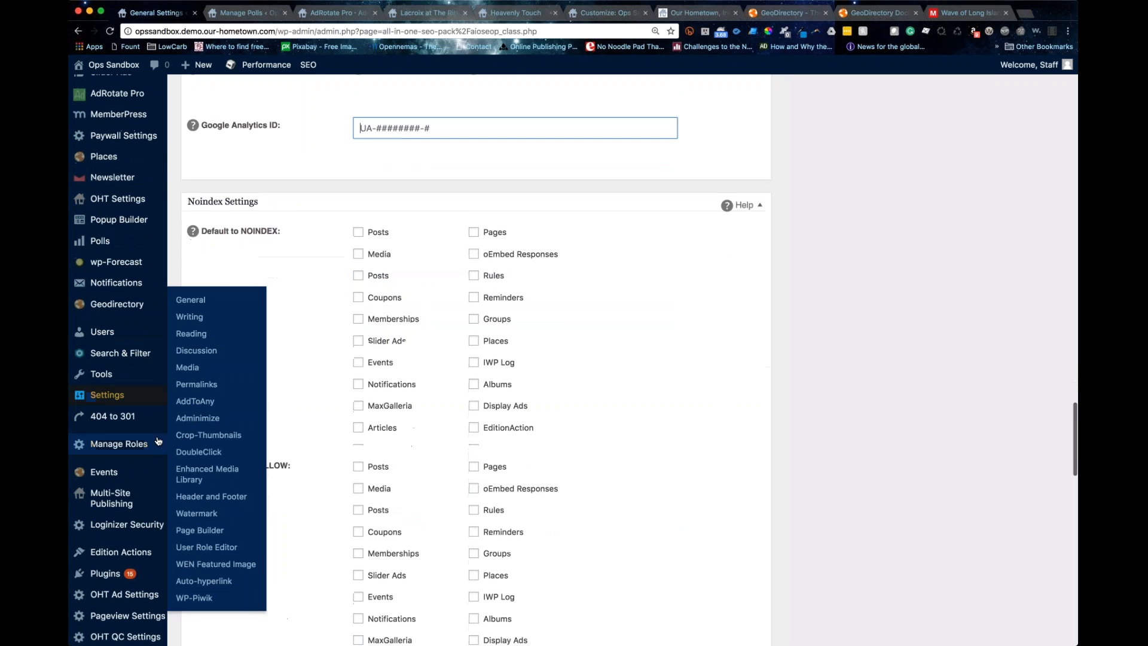
{"action": "mouse_move", "coordinate": [99, 398]}
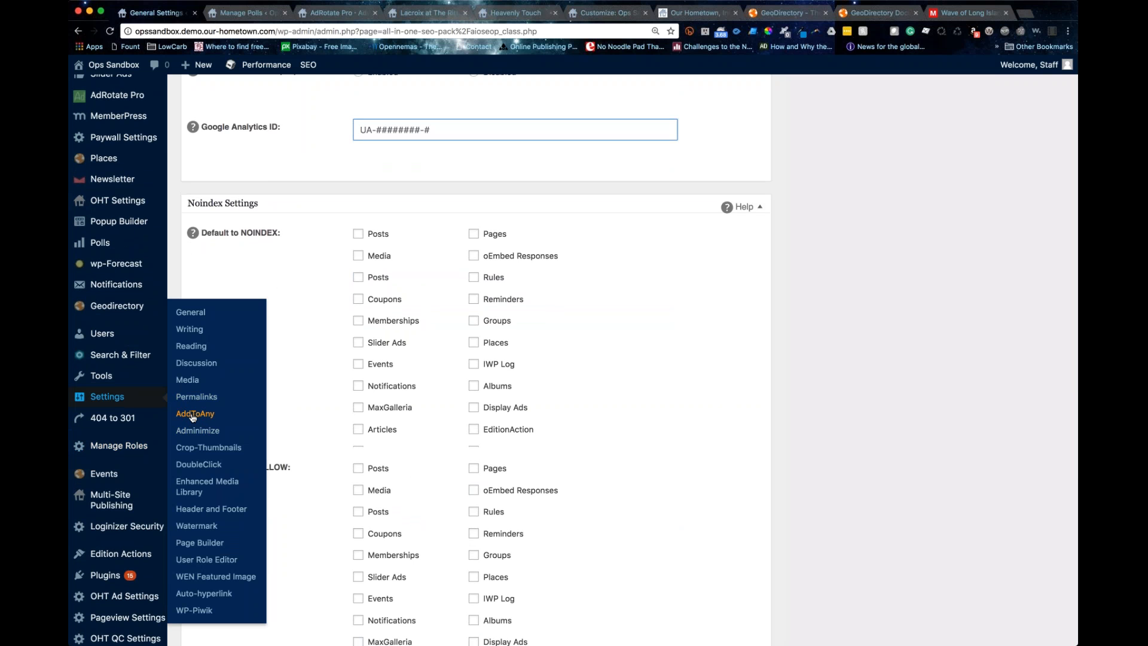
{"action": "left_click", "coordinate": [192, 416]}
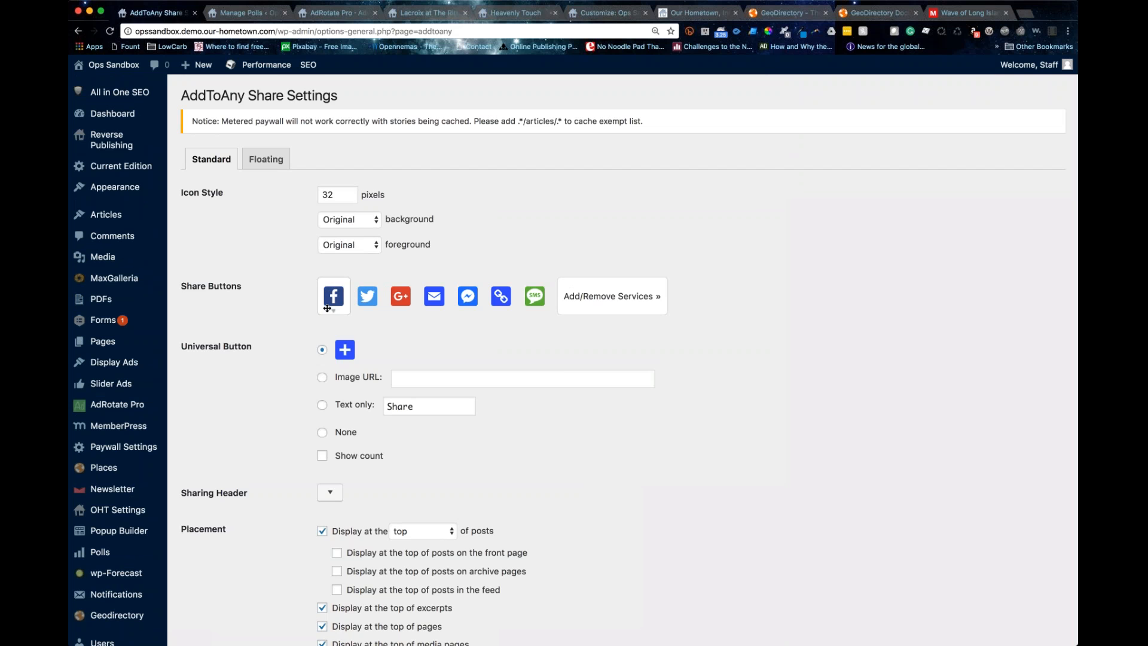
- Set the standard share icon size to 30 pixels
{"action": "mouse_move", "coordinate": [425, 303]}
{"action": "left_mouse_down"}
{"action": "mouse_move", "coordinate": [392, 300]}
{"action": "mouse_move", "coordinate": [416, 301]}
{"action": "left_mouse_up"}
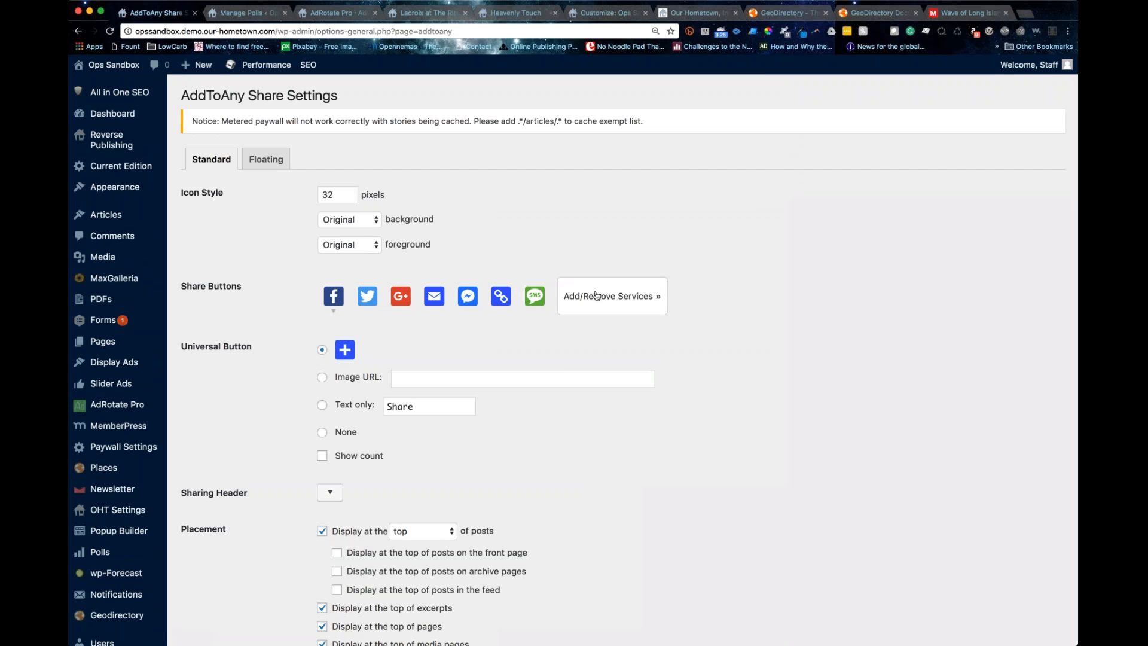
{"action": "left_click", "coordinate": [336, 194]}
{"action": "key", "text": "BackSpace"}
{"action": "type", "text": "0"}
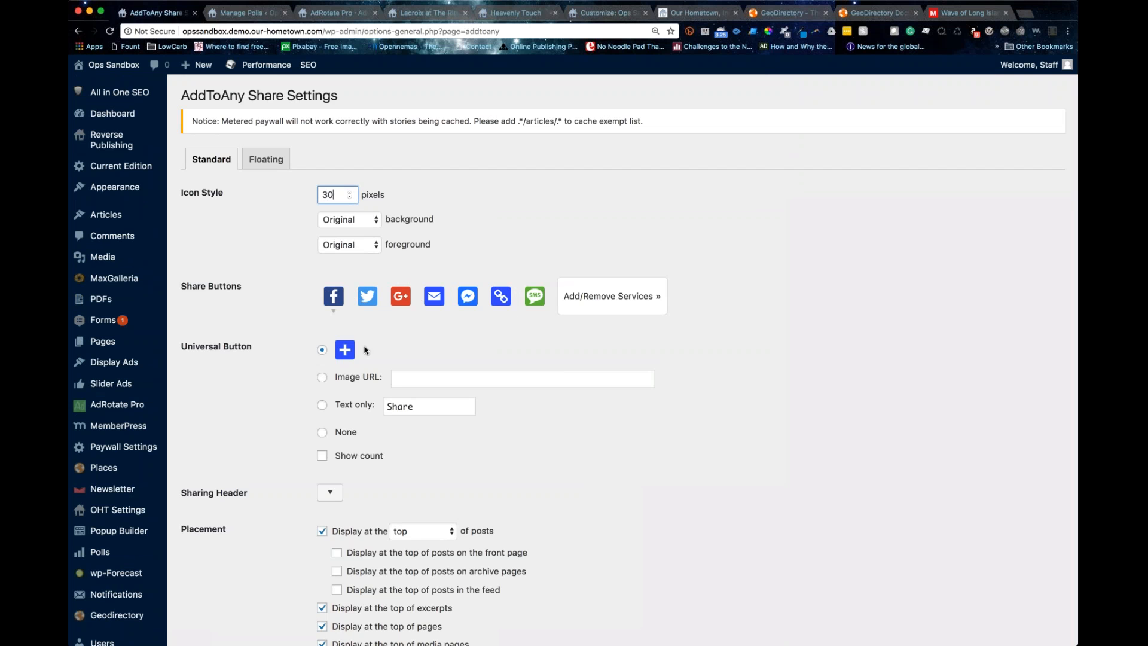
- Show the list of available share services and remove Google+ and Email from the share buttons
{"action": "left_click", "coordinate": [606, 303]}
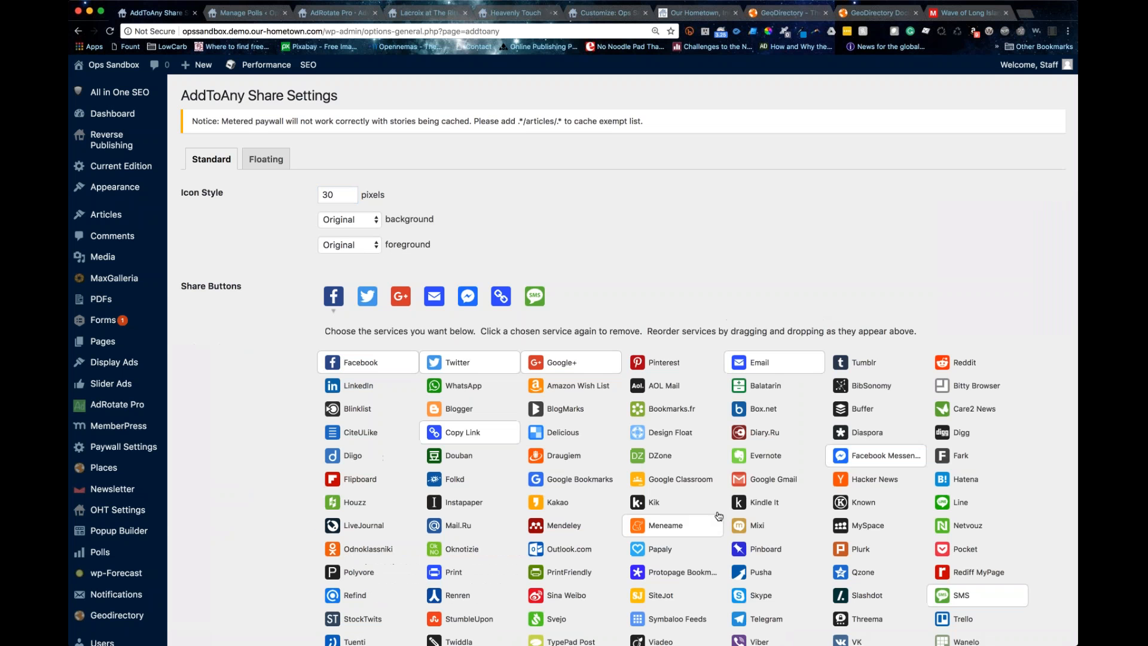
{"action": "scroll", "coordinate": [719, 516], "scroll_direction": "down", "scroll_amount": 3}
{"action": "scroll", "coordinate": [718, 516], "scroll_direction": "down", "scroll_amount": 6}
{"action": "scroll", "coordinate": [815, 468], "scroll_direction": "up", "scroll_amount": 5}
{"action": "left_click", "coordinate": [555, 256]}
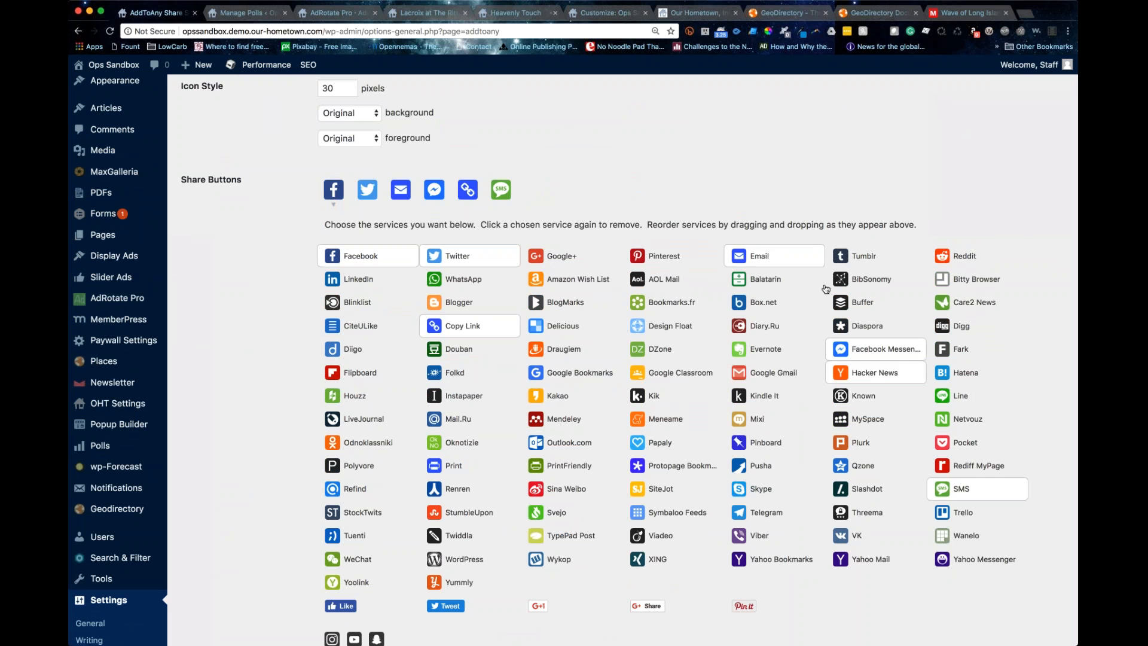
{"action": "left_click", "coordinate": [818, 261]}
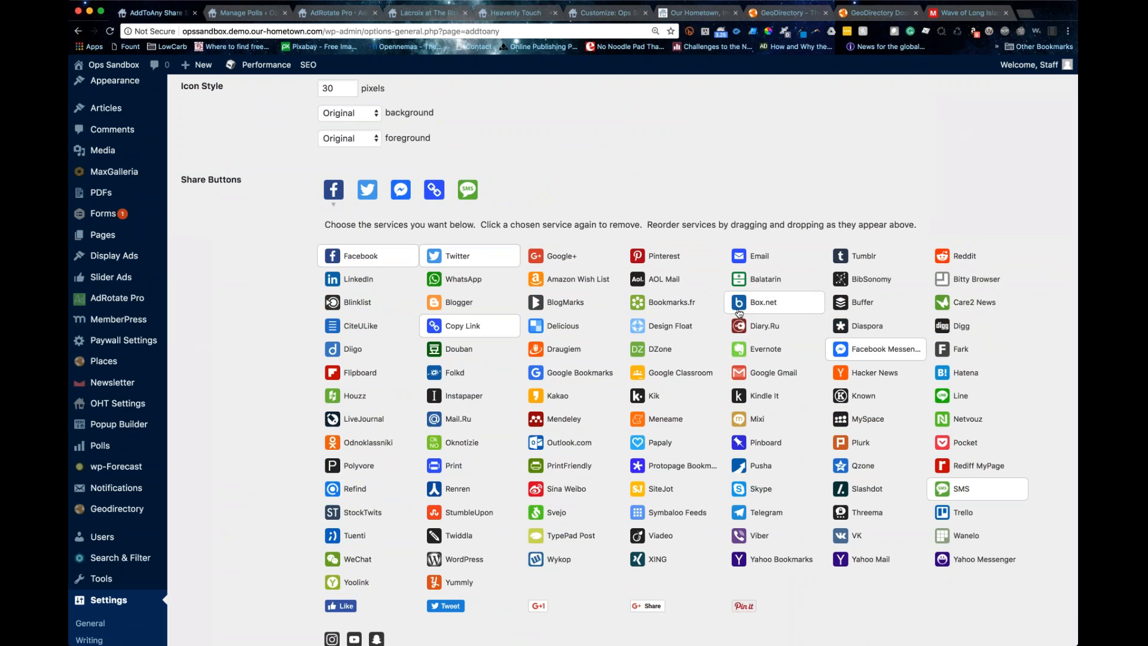
- Try adding Skype to the share buttons and remove it again
{"action": "left_click", "coordinate": [758, 490]}
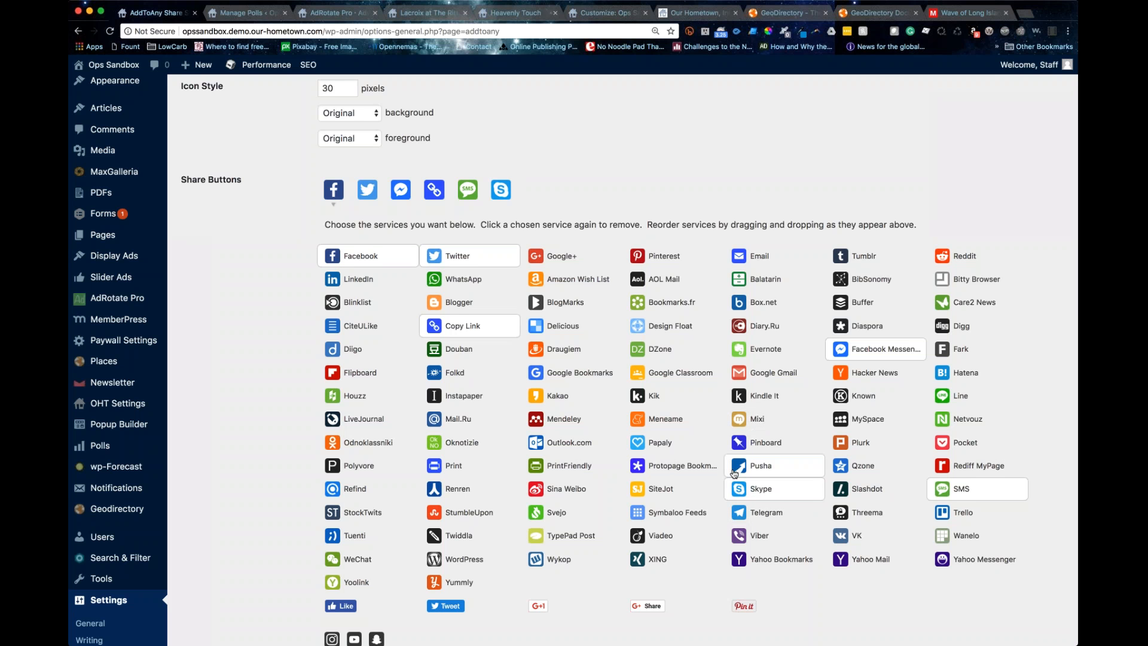
{"action": "scroll", "coordinate": [739, 480], "scroll_direction": "down", "scroll_amount": 1}
{"action": "left_click", "coordinate": [745, 492]}
{"action": "left_click", "coordinate": [749, 447]}
{"action": "left_click", "coordinate": [750, 465]}
{"action": "left_click", "coordinate": [752, 447]}
{"action": "left_click", "coordinate": [754, 492]}
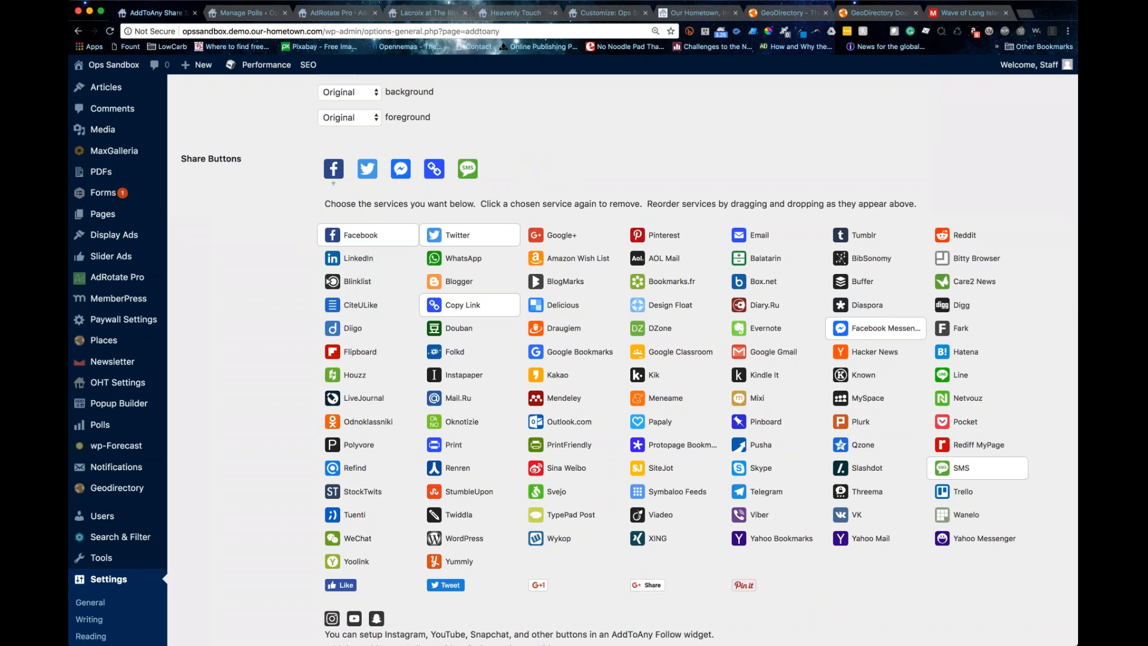
- Review the share button, universal button, sharing header and placement options on the AddToAny settings page
{"action": "scroll", "coordinate": [572, 359], "scroll_direction": "up", "scroll_amount": 5}
{"action": "scroll", "coordinate": [179, 538], "scroll_direction": "down", "scroll_amount": 1}
{"action": "mouse_move", "coordinate": [187, 539]}
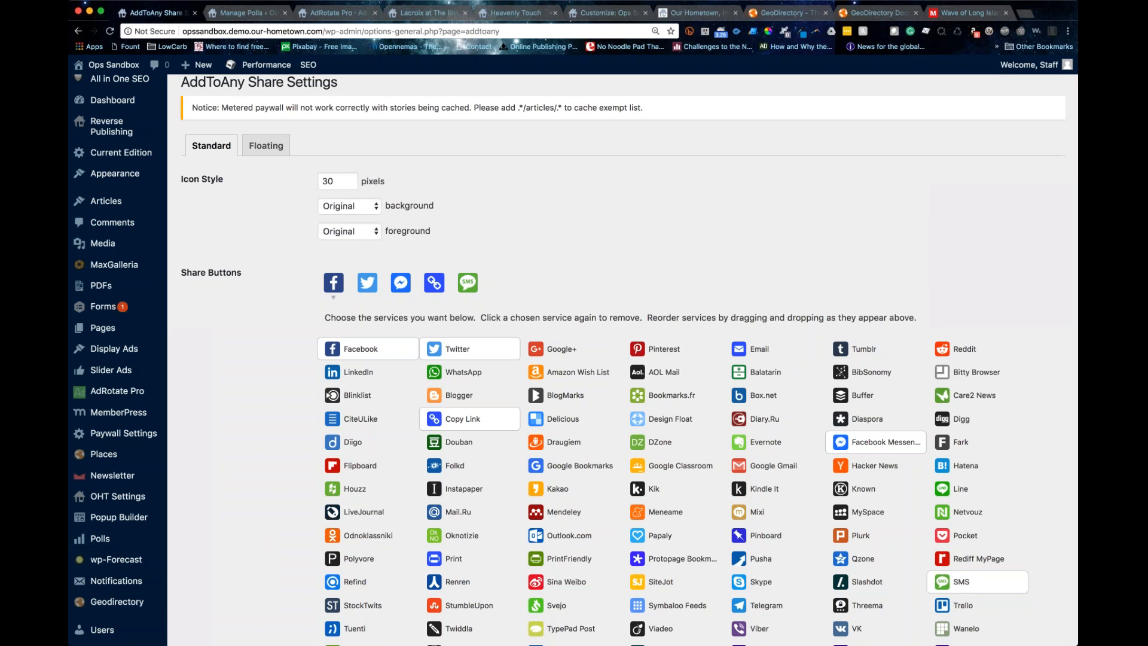
{"action": "scroll", "coordinate": [186, 296], "scroll_direction": "down", "scroll_amount": 5}
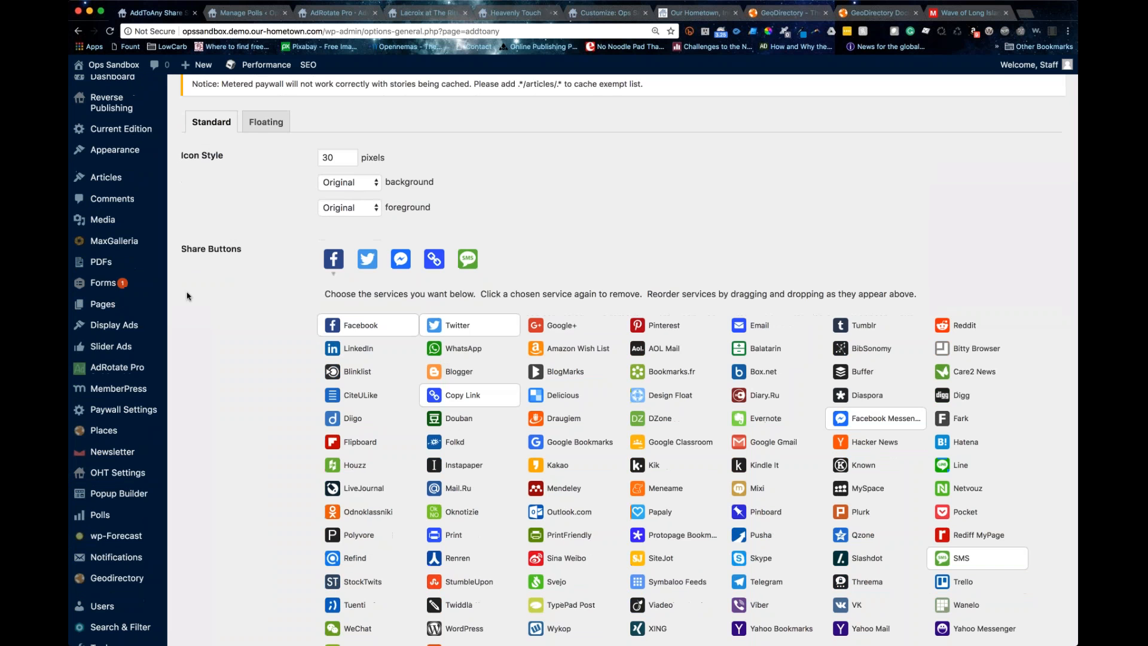
{"action": "scroll", "coordinate": [184, 292], "scroll_direction": "down", "scroll_amount": 4}
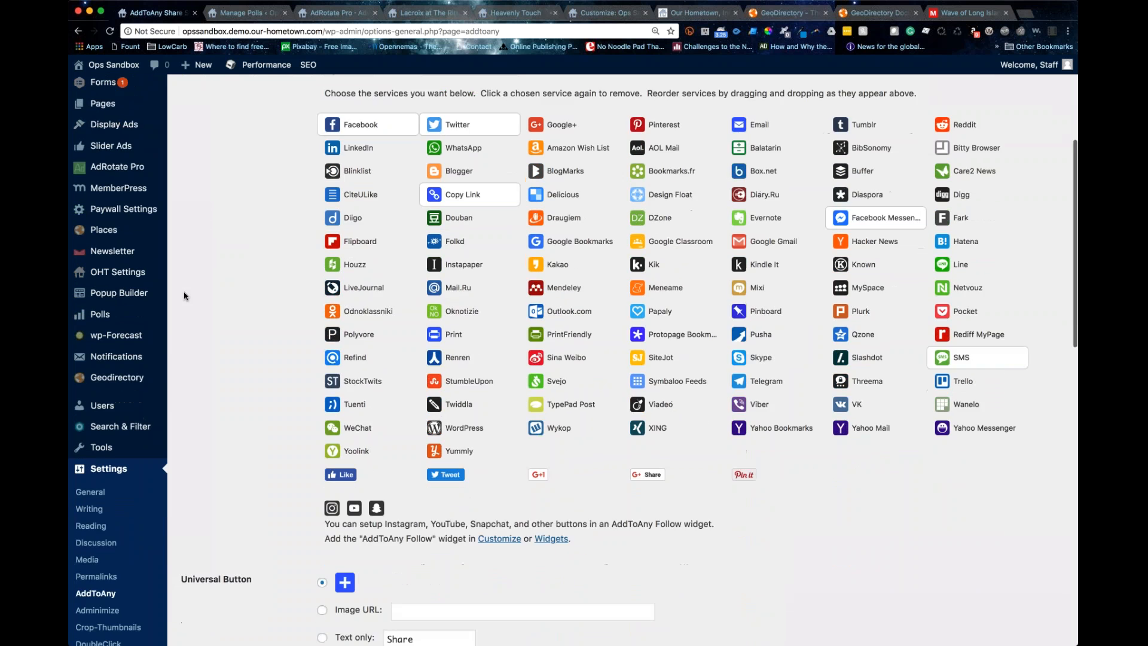
{"action": "scroll", "coordinate": [184, 292], "scroll_direction": "down", "scroll_amount": 5}
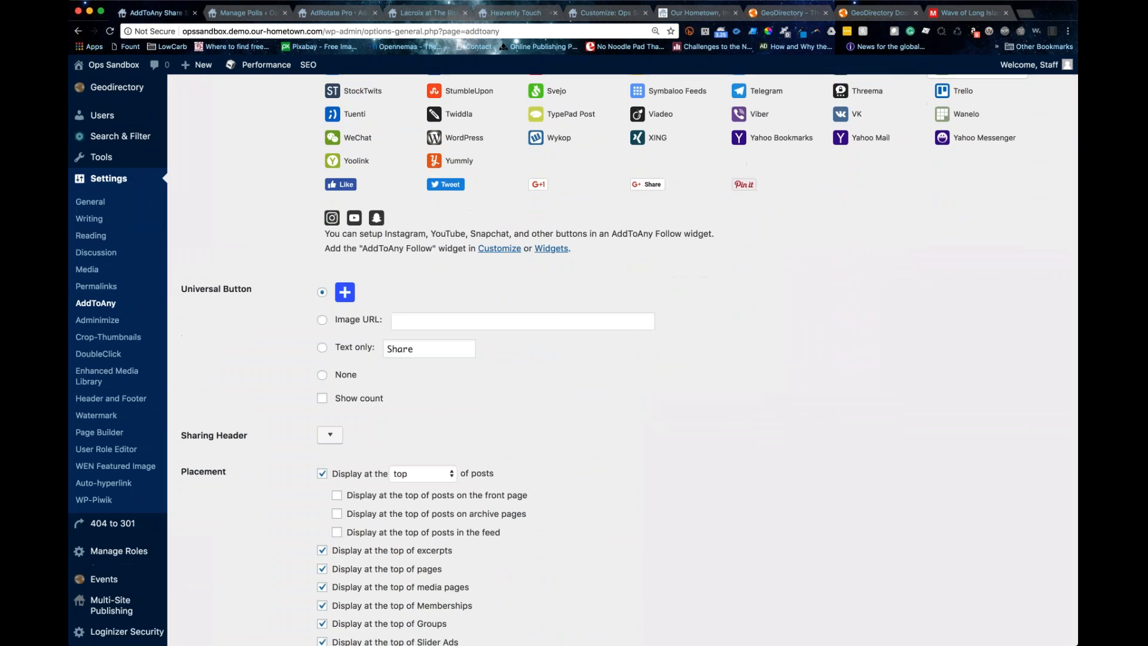
{"action": "scroll", "coordinate": [184, 292], "scroll_direction": "down", "scroll_amount": 5}
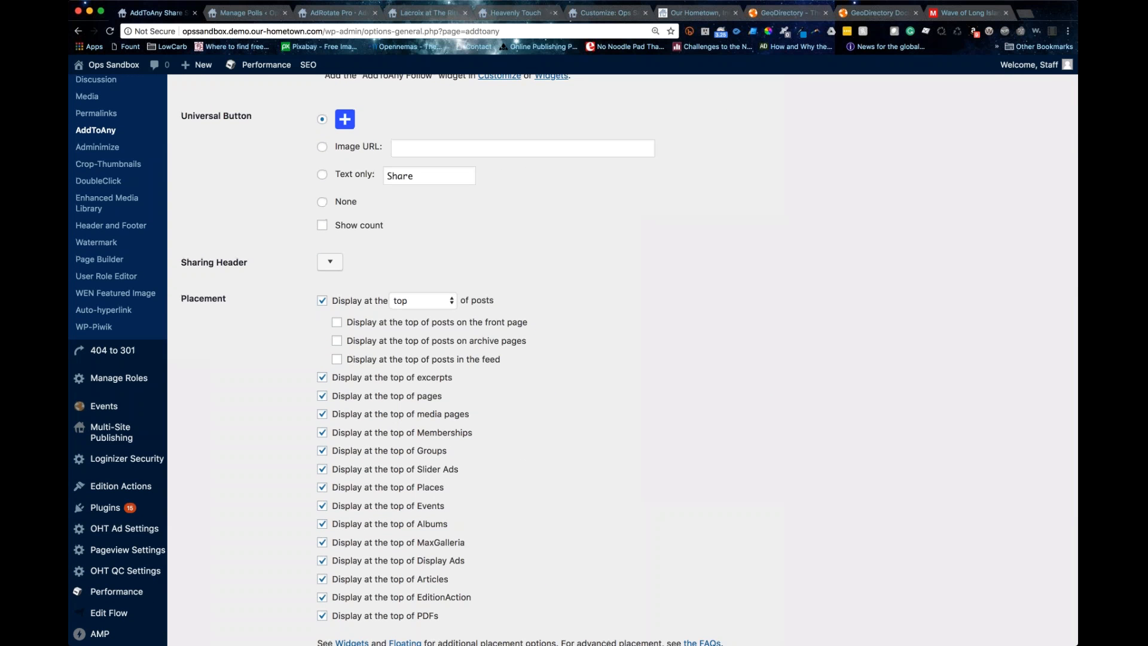
{"action": "mouse_move", "coordinate": [136, 356]}
{"action": "scroll", "coordinate": [208, 471], "scroll_direction": "down", "scroll_amount": 4}
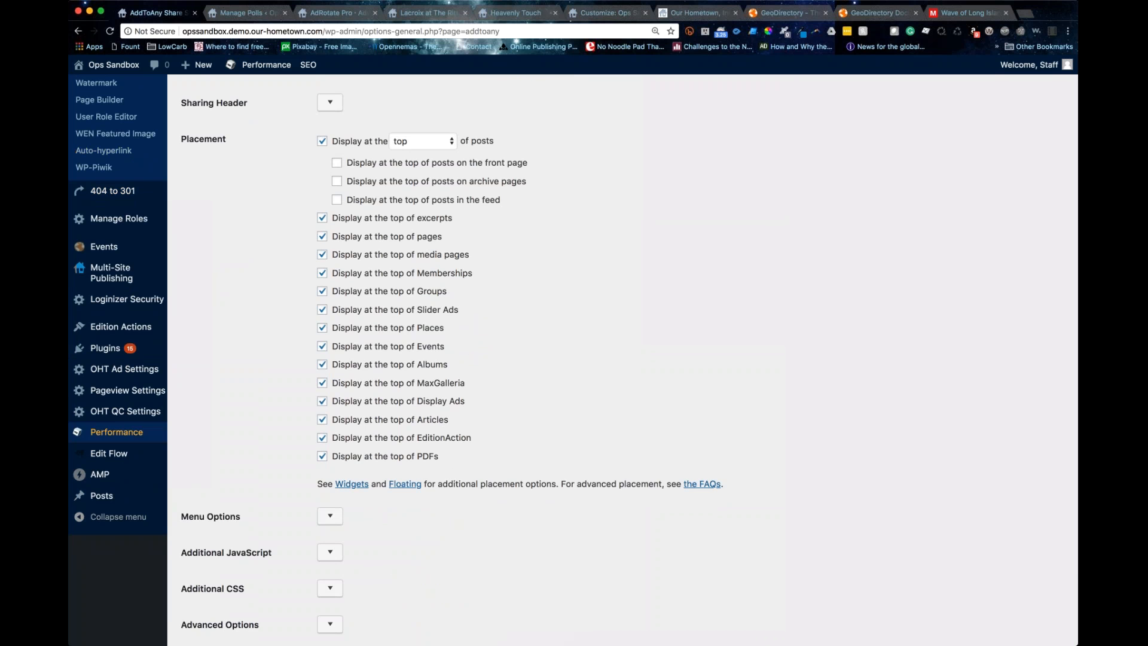
{"action": "scroll", "coordinate": [238, 233], "scroll_direction": "up", "scroll_amount": 6}
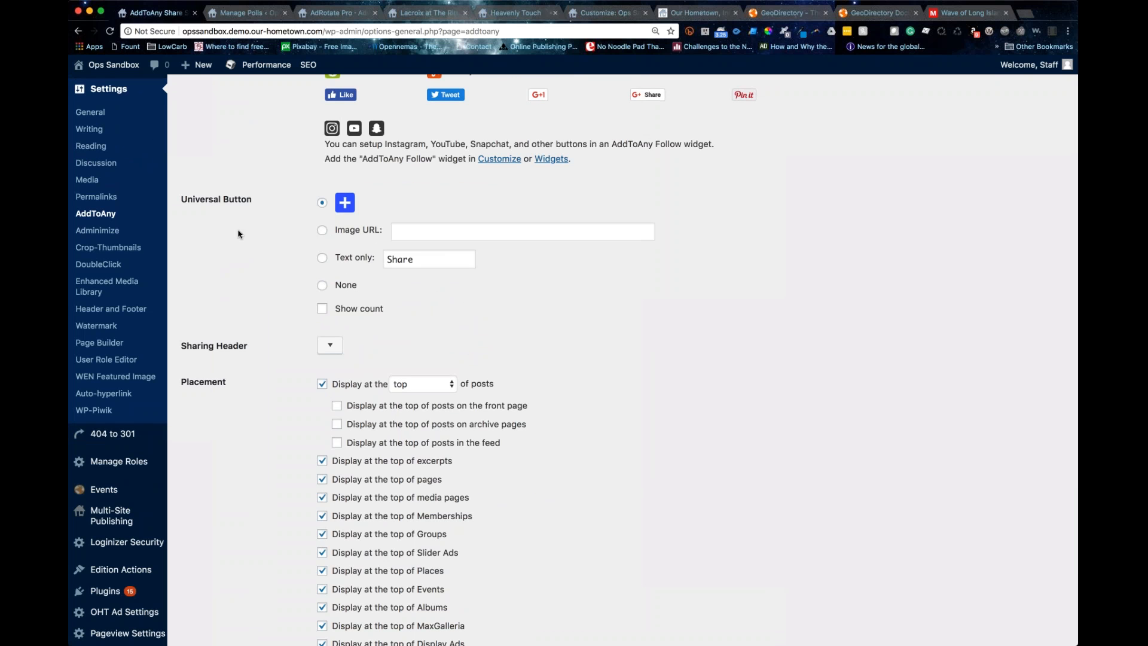
{"action": "scroll", "coordinate": [179, 260], "scroll_direction": "up", "scroll_amount": 8}
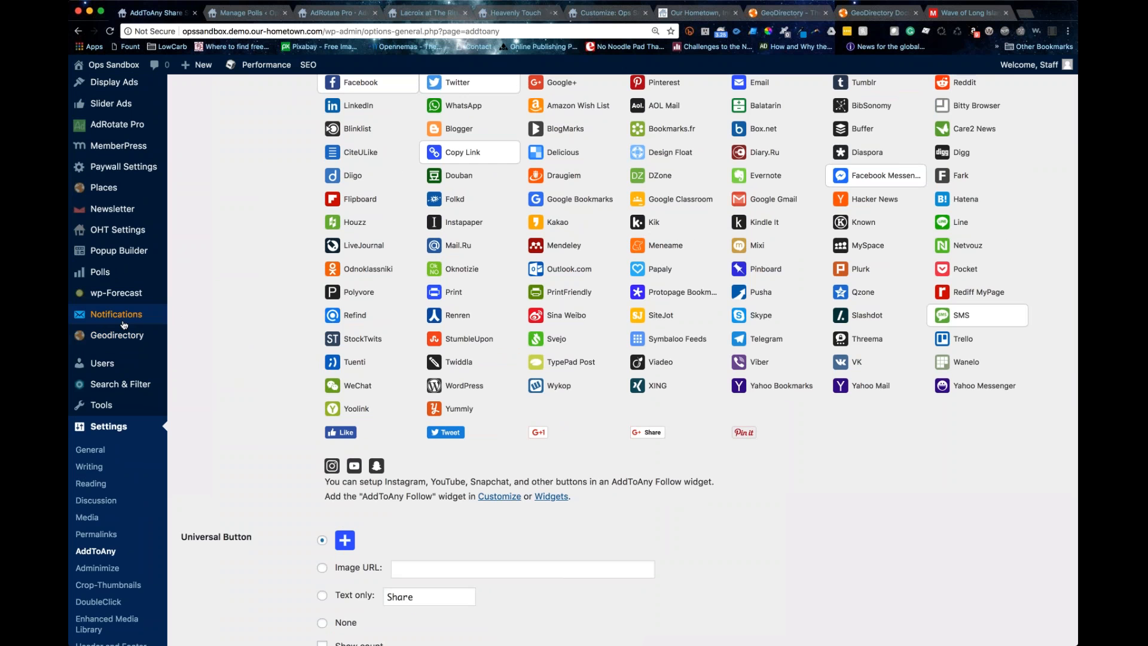
- Open the Notifications section and allow the Better Notifications for WordPress usage data opt-in
{"action": "left_click", "coordinate": [132, 316]}
{"action": "scroll", "coordinate": [134, 319], "scroll_direction": "down", "scroll_amount": 1}
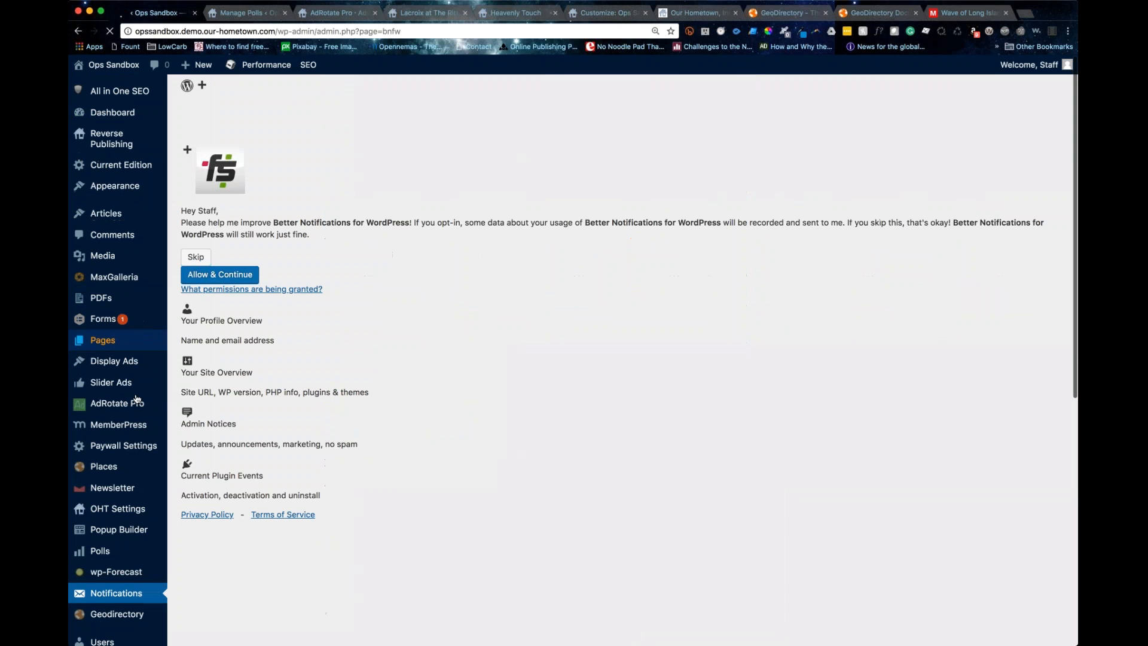
{"action": "left_click", "coordinate": [206, 271]}
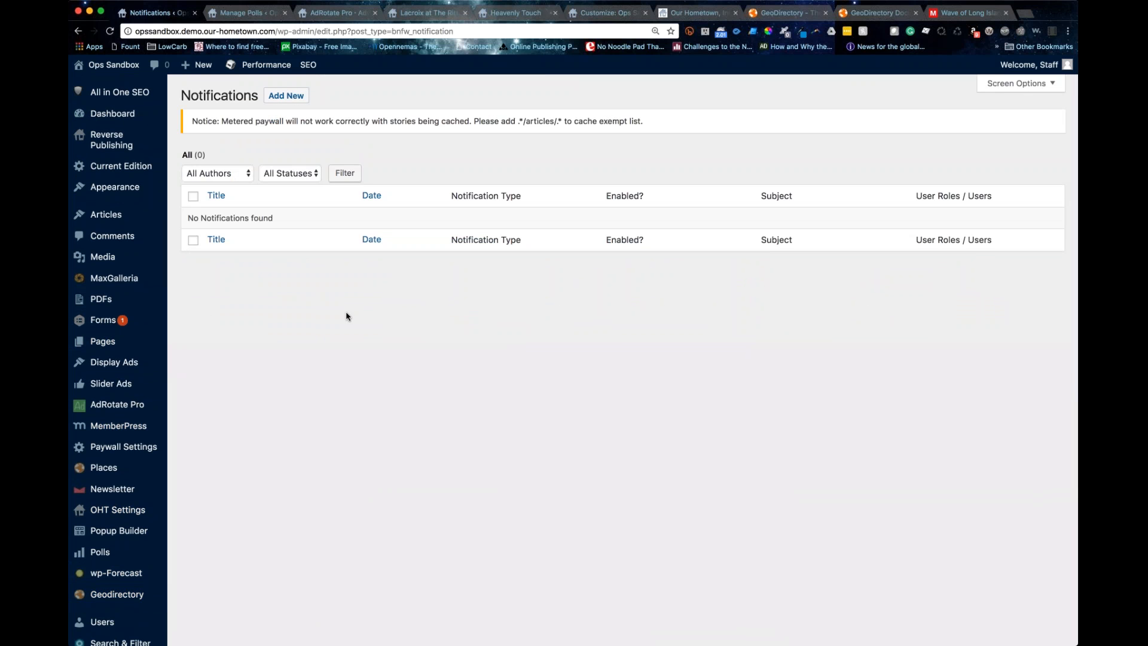
{"action": "scroll", "coordinate": [114, 520], "scroll_direction": "down", "scroll_amount": 5}
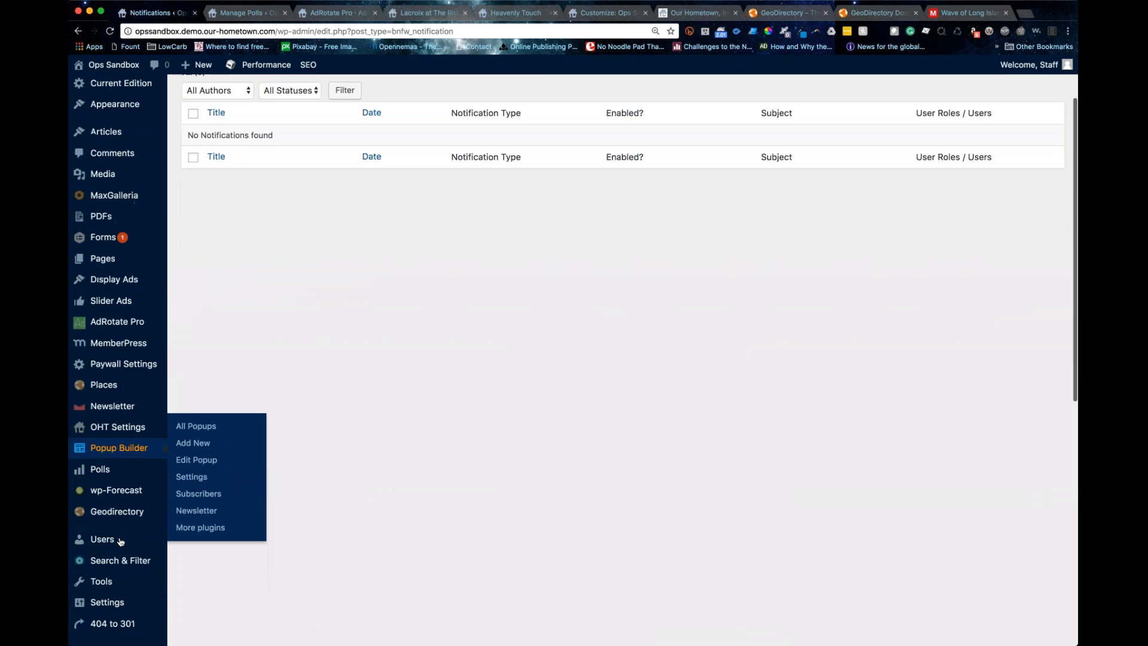
{"action": "scroll", "coordinate": [114, 506], "scroll_direction": "down", "scroll_amount": 10}
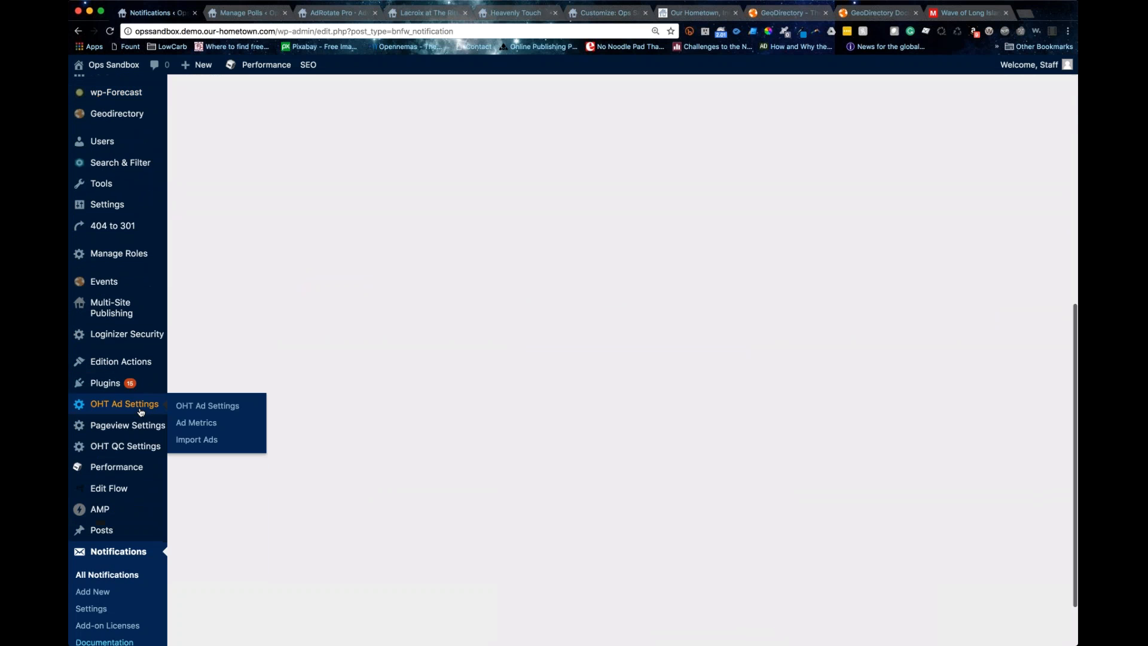
{"action": "scroll", "coordinate": [108, 596], "scroll_direction": "up", "scroll_amount": 15}
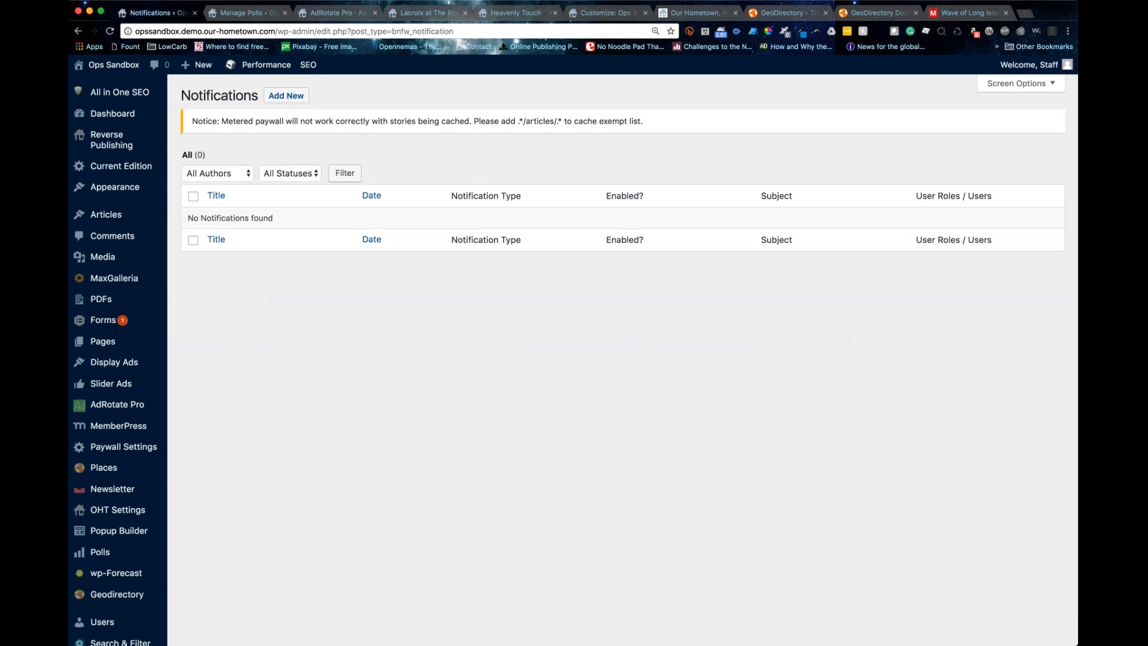
- Start a new notification and set what it is for to 'Article' New Comment
{"action": "left_click", "coordinate": [287, 95]}
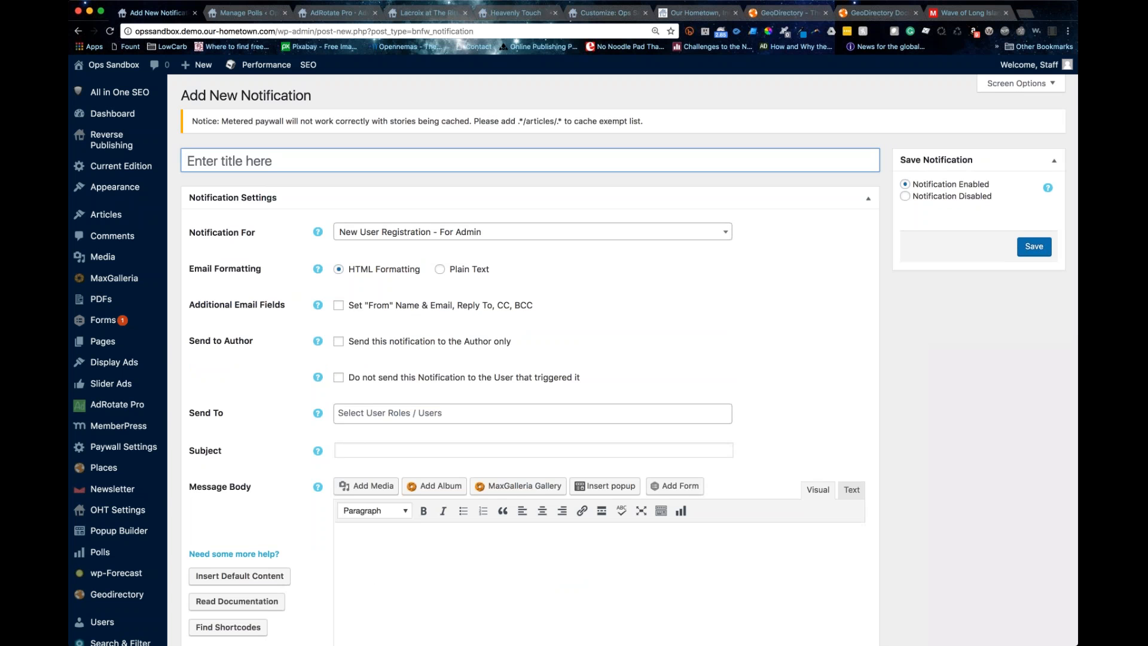
{"action": "left_click", "coordinate": [369, 233]}
{"action": "type", "text": "artic"}
{"action": "key", "text": "Down"}
{"action": "key", "text": "Down"}
{"action": "key", "text": "Down"}
{"action": "key", "text": "Down"}
{"action": "key", "text": "Down"}
{"action": "key", "text": "Down"}
{"action": "key", "text": "Up"}
{"action": "key", "text": "Return"}
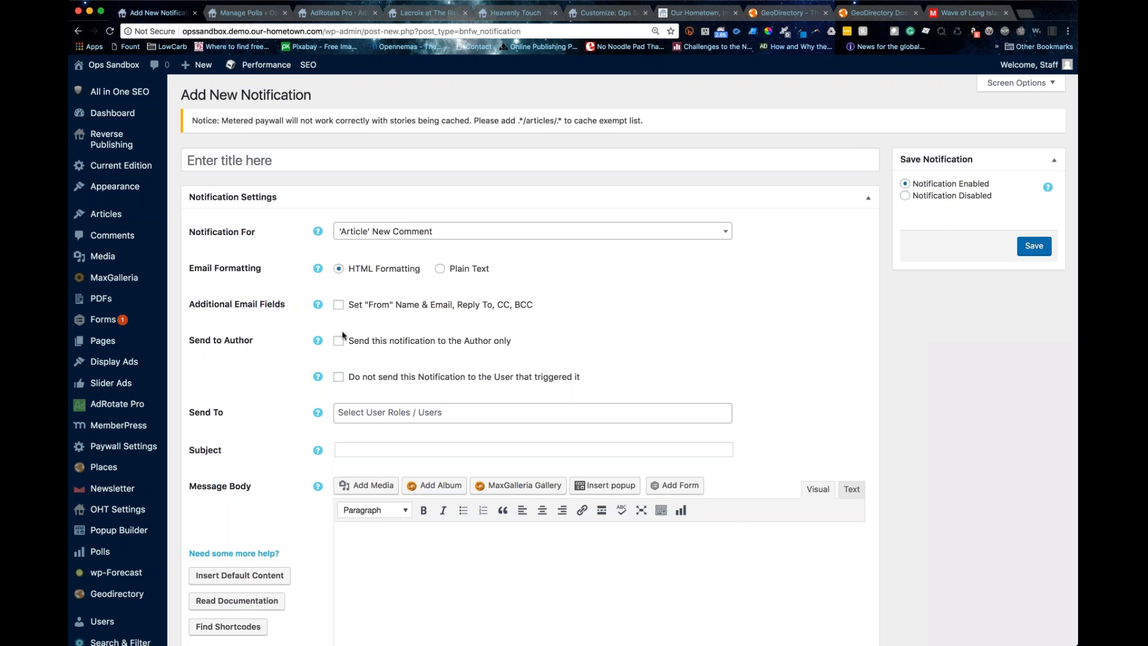
- Show the user roles available as recipients of the notification
{"action": "left_click", "coordinate": [350, 413]}
{"action": "key", "text": "Down"}
{"action": "key", "text": "Down"}
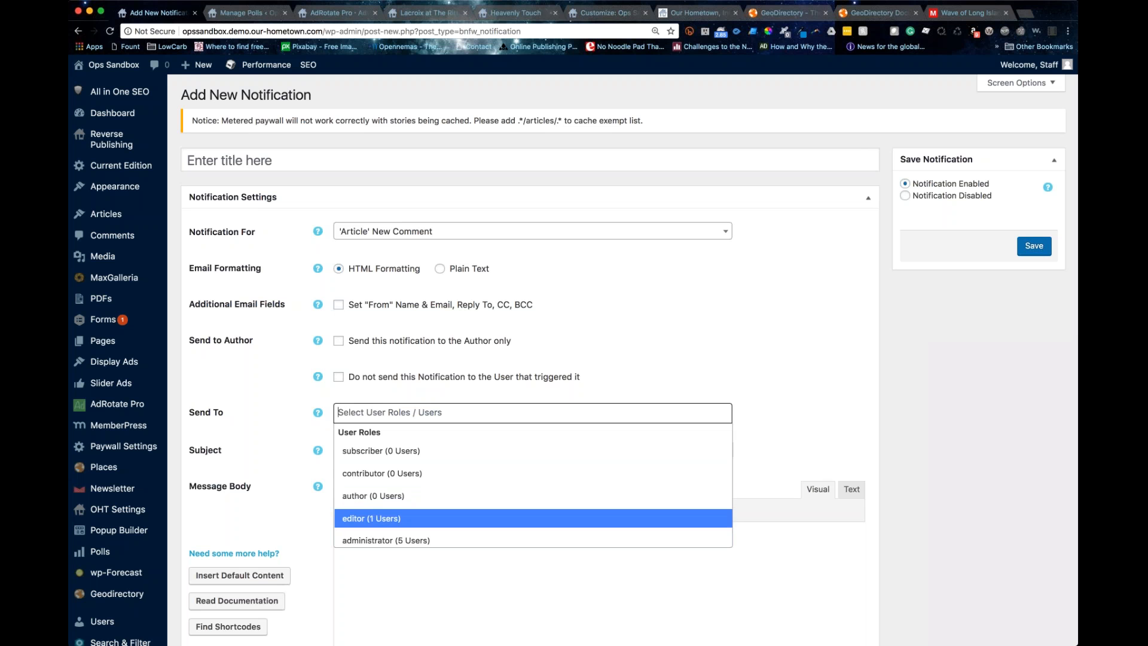
{"action": "left_click", "coordinate": [350, 414]}
{"action": "left_click", "coordinate": [355, 359]}
{"action": "scroll", "coordinate": [355, 358], "scroll_direction": "down", "scroll_amount": 2}
{"action": "left_click", "coordinate": [355, 357]}
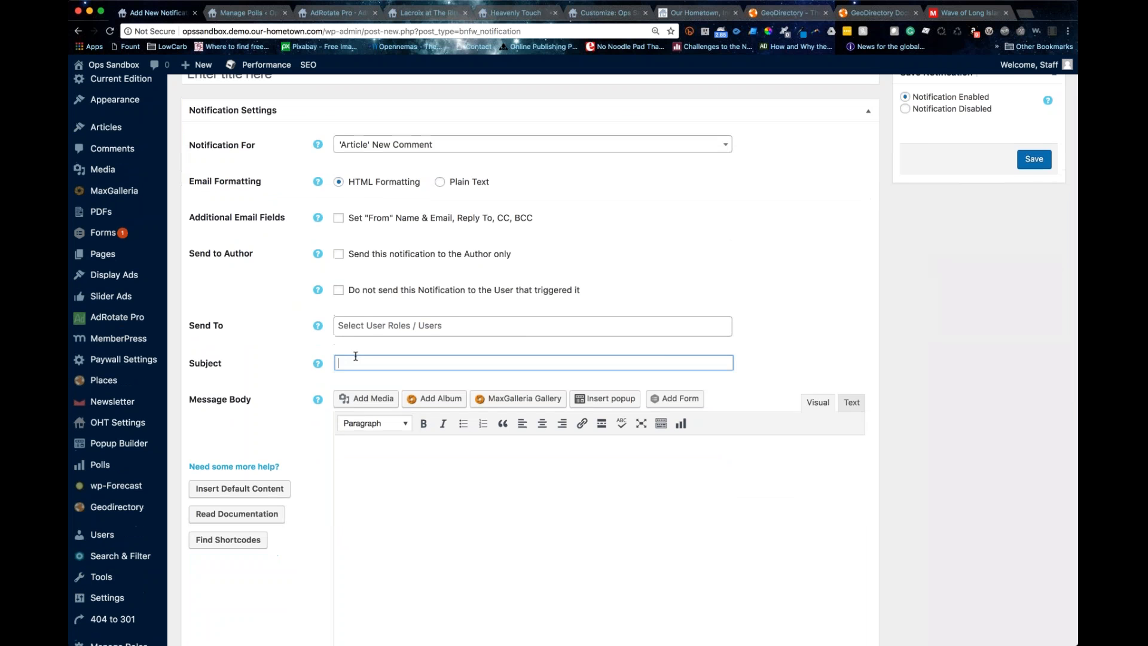
- Place the cursor in the empty message body and open the plugin's shortcodes documentation
{"action": "left_click", "coordinate": [395, 478]}
{"action": "scroll", "coordinate": [728, 438], "scroll_direction": "down", "scroll_amount": 2}
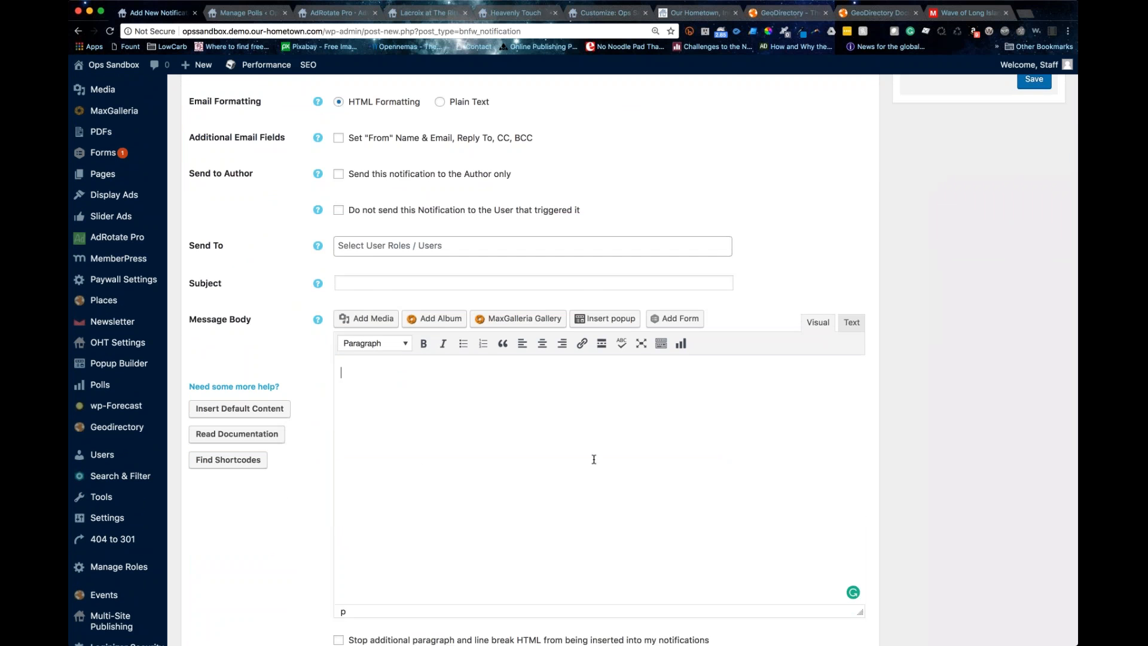
{"action": "scroll", "coordinate": [233, 409], "scroll_direction": "down", "scroll_amount": 2}
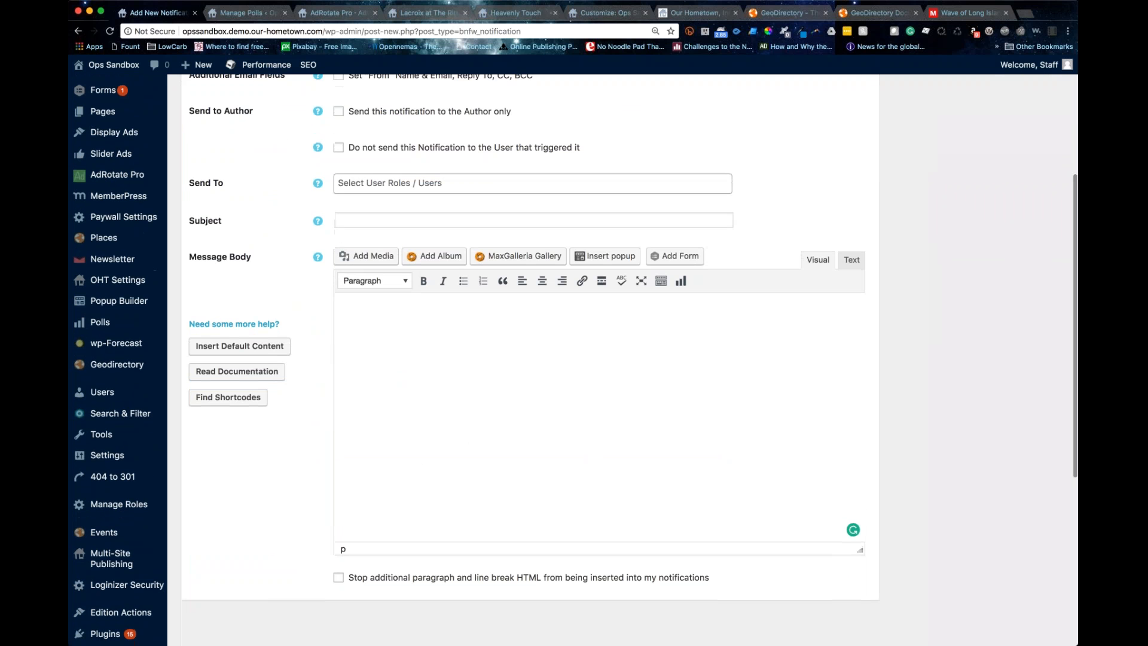
{"action": "left_click", "coordinate": [232, 407]}
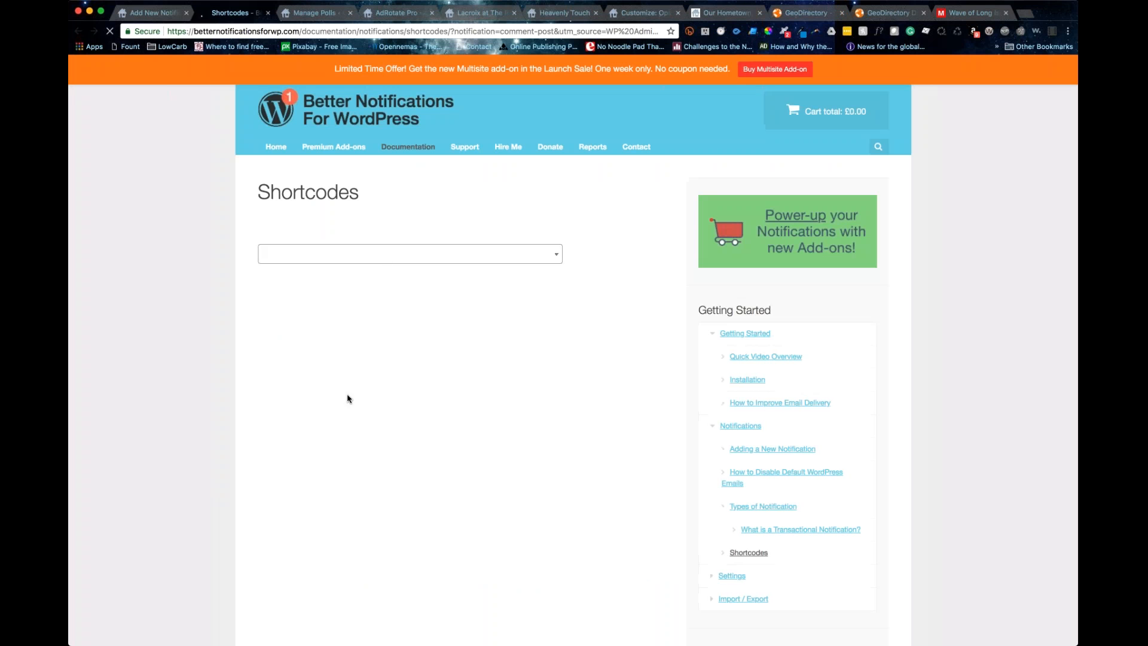
- Browse the notification types on the Shortcodes page and view the shortcodes for Post Updated
{"action": "left_click", "coordinate": [389, 276]}
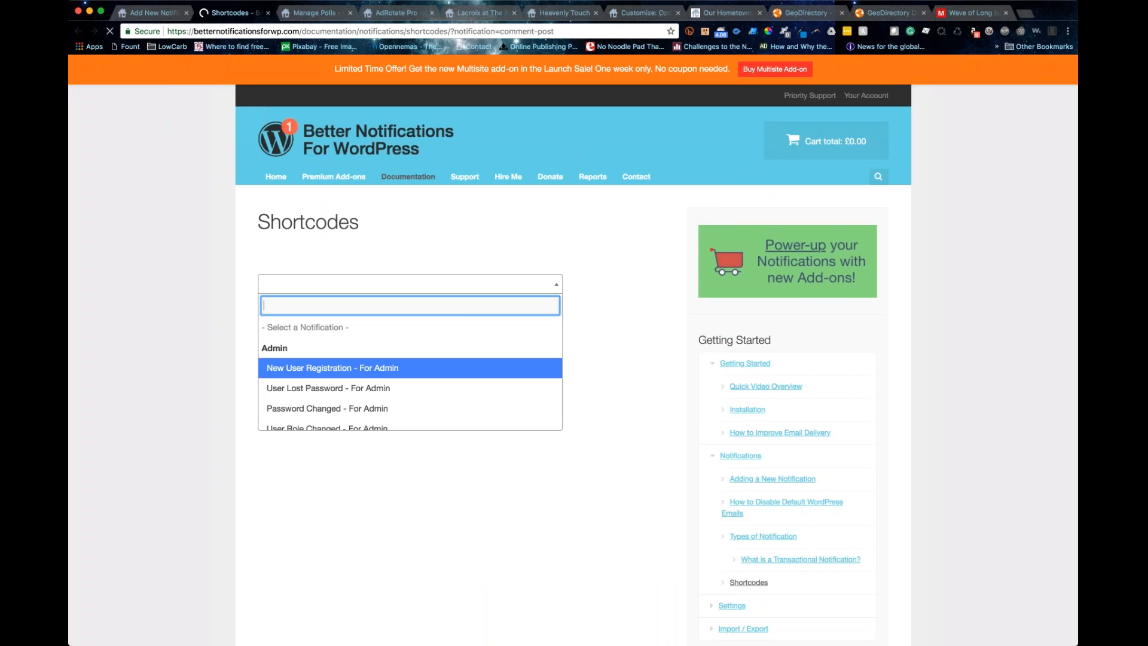
{"action": "scroll", "coordinate": [410, 371], "scroll_direction": "down", "scroll_amount": 10}
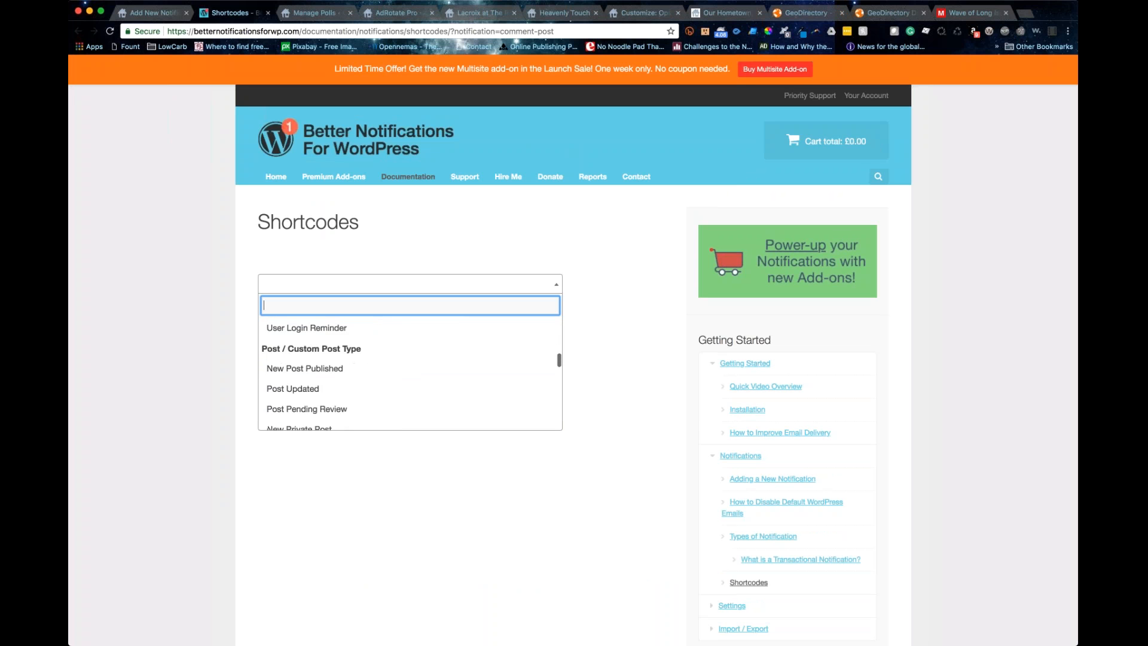
{"action": "scroll", "coordinate": [410, 371], "scroll_direction": "down", "scroll_amount": 4}
{"action": "scroll", "coordinate": [410, 371], "scroll_direction": "up", "scroll_amount": 3}
{"action": "scroll", "coordinate": [410, 371], "scroll_direction": "down", "scroll_amount": 8}
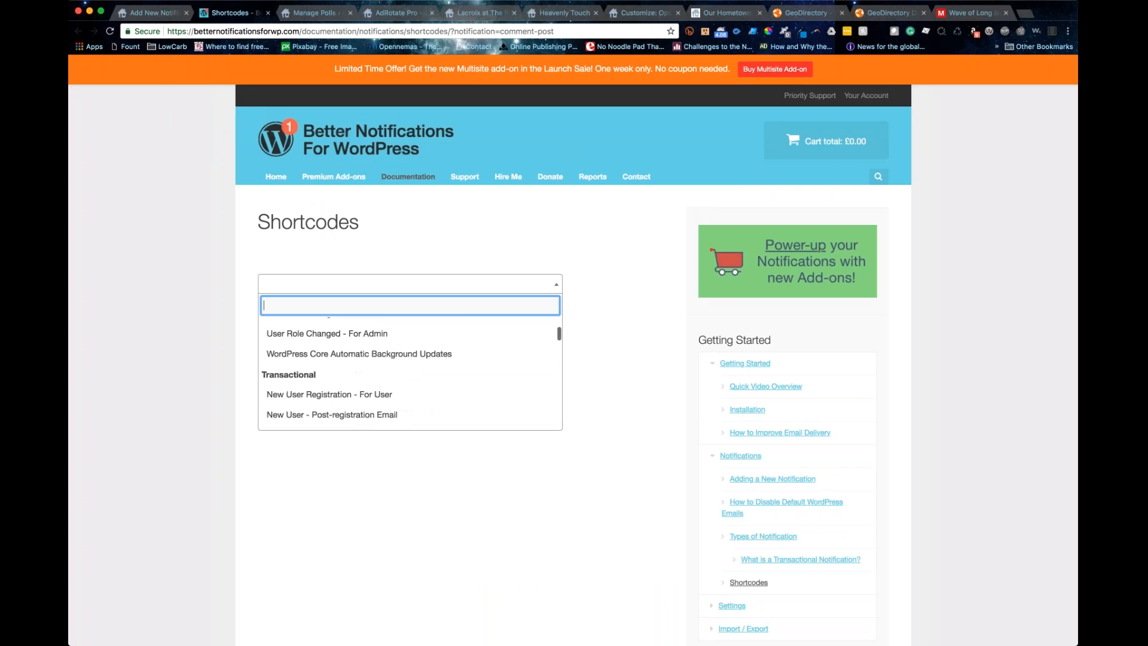
{"action": "scroll", "coordinate": [410, 371], "scroll_direction": "up", "scroll_amount": 2}
{"action": "scroll", "coordinate": [410, 371], "scroll_direction": "up", "scroll_amount": 2}
{"action": "scroll", "coordinate": [411, 371], "scroll_direction": "down", "scroll_amount": 5}
{"action": "scroll", "coordinate": [410, 371], "scroll_direction": "down", "scroll_amount": 3}
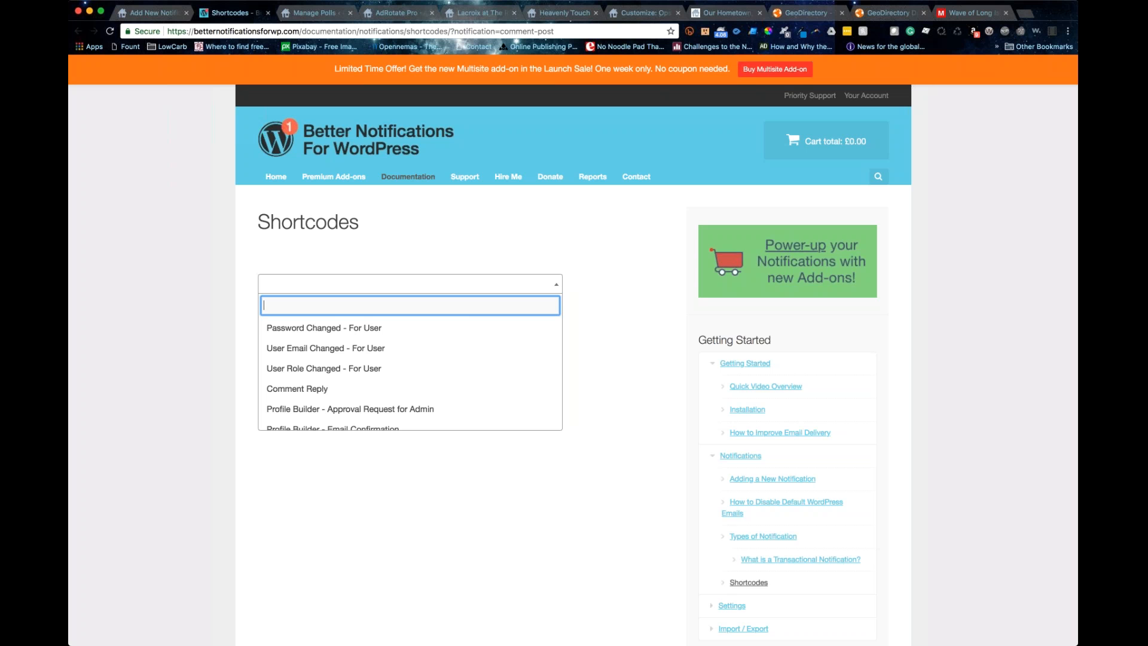
{"action": "scroll", "coordinate": [410, 371], "scroll_direction": "down", "scroll_amount": 1}
{"action": "scroll", "coordinate": [387, 367], "scroll_direction": "up", "scroll_amount": 1}
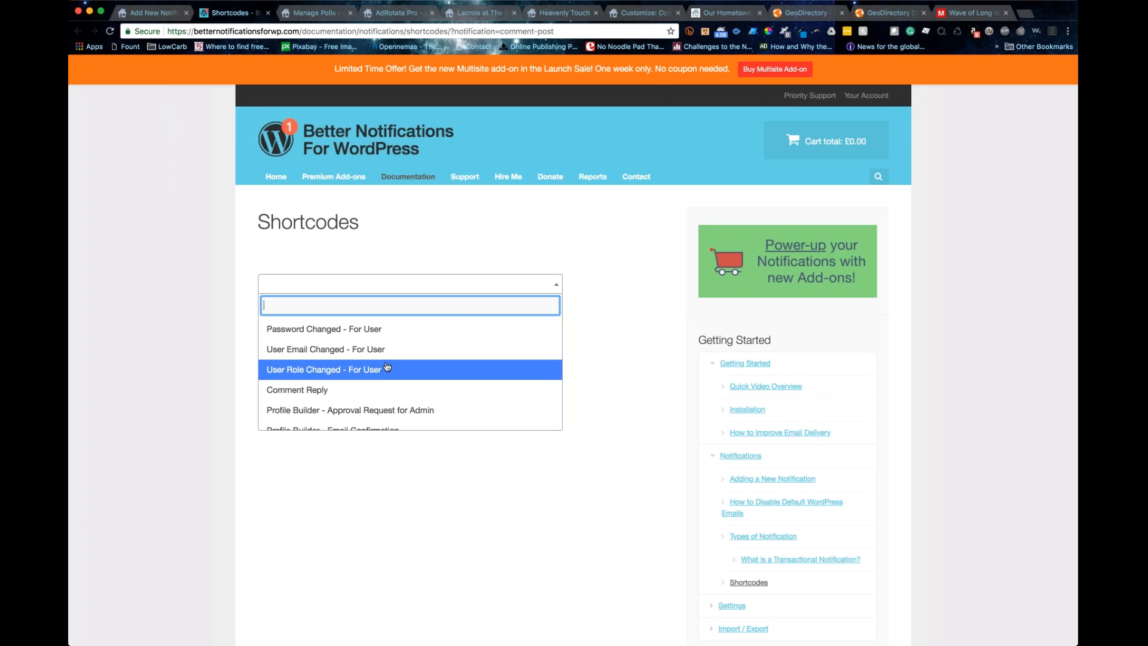
{"action": "scroll", "coordinate": [386, 360], "scroll_direction": "down", "scroll_amount": 1}
{"action": "scroll", "coordinate": [203, 416], "scroll_direction": "down", "scroll_amount": 1}
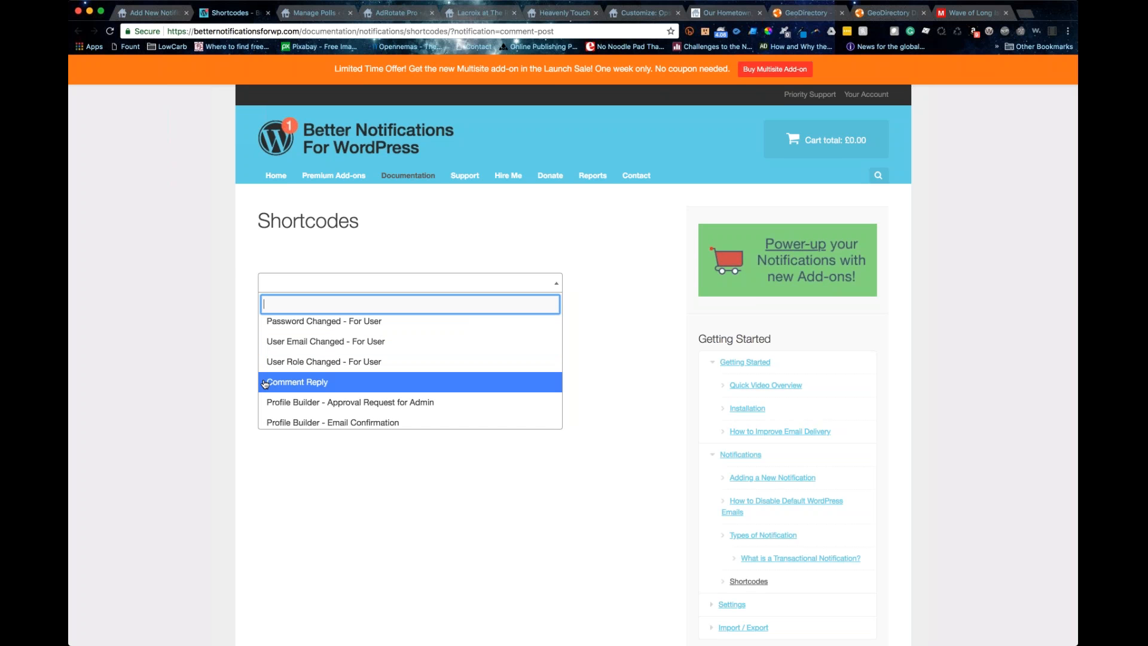
{"action": "scroll", "coordinate": [262, 338], "scroll_direction": "down", "scroll_amount": 5}
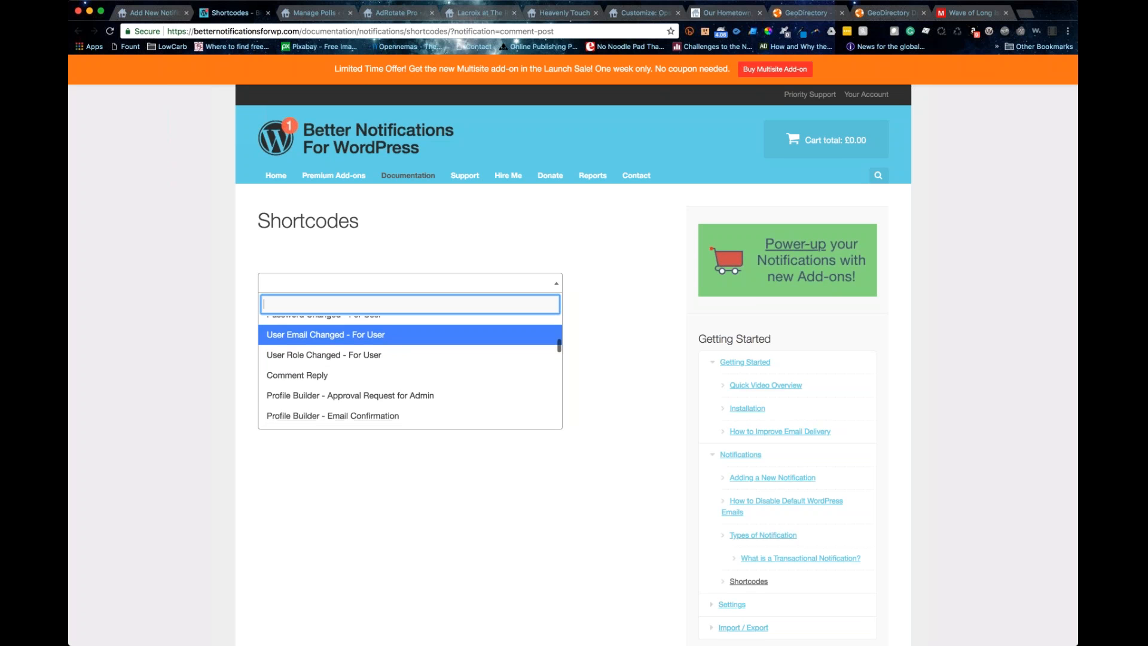
{"action": "left_click", "coordinate": [293, 400]}
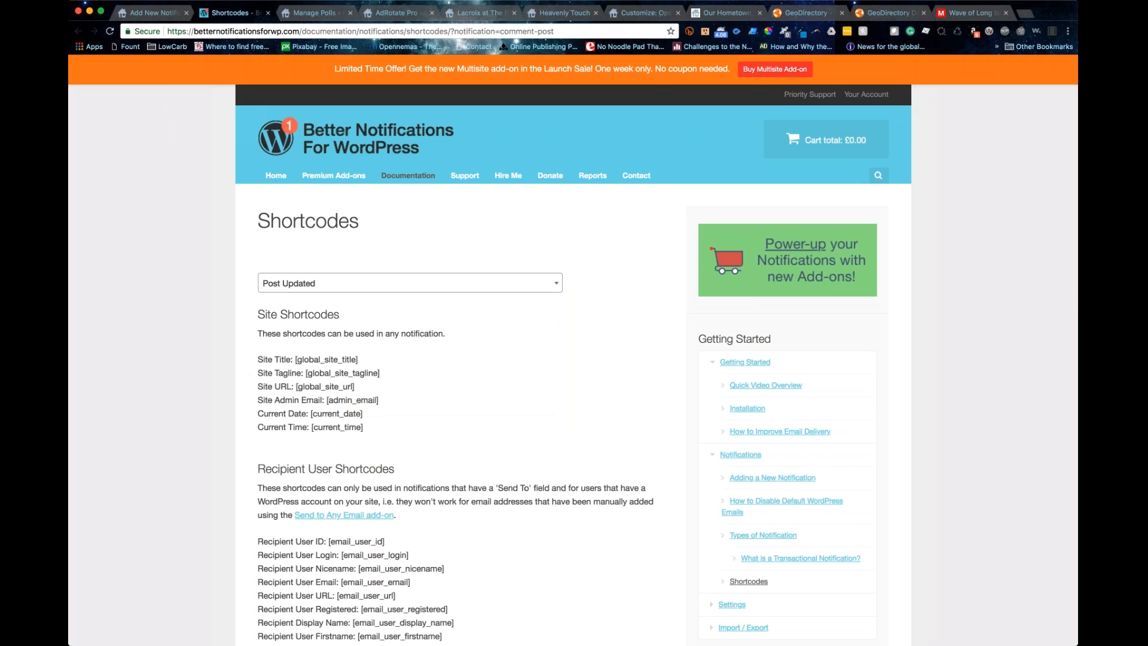
{"action": "scroll", "coordinate": [285, 426], "scroll_direction": "down", "scroll_amount": 4}
{"action": "scroll", "coordinate": [285, 426], "scroll_direction": "up", "scroll_amount": 4}
- Search the notification types for "comm" and show the shortcodes for New Comment / Awaiting Moderation
{"action": "left_click", "coordinate": [293, 284]}
{"action": "type", "text": "comm"}
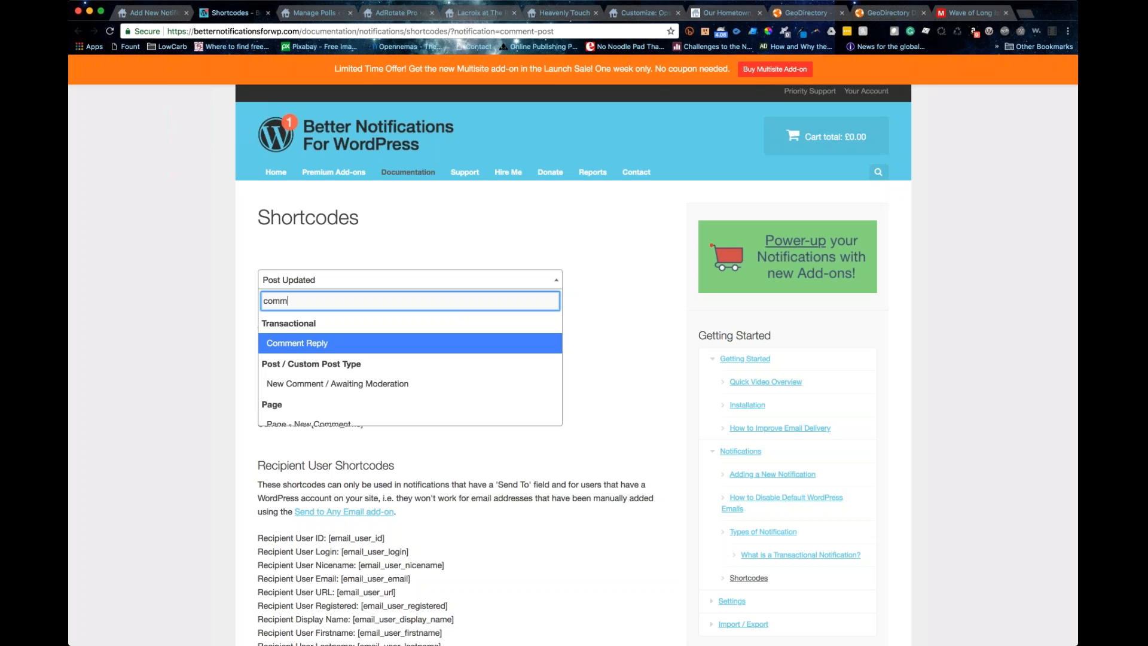
{"action": "scroll", "coordinate": [300, 351], "scroll_direction": "up", "scroll_amount": 1}
{"action": "scroll", "coordinate": [300, 351], "scroll_direction": "down", "scroll_amount": 1}
{"action": "left_click", "coordinate": [300, 355]}
{"action": "scroll", "coordinate": [301, 355], "scroll_direction": "down", "scroll_amount": 3}
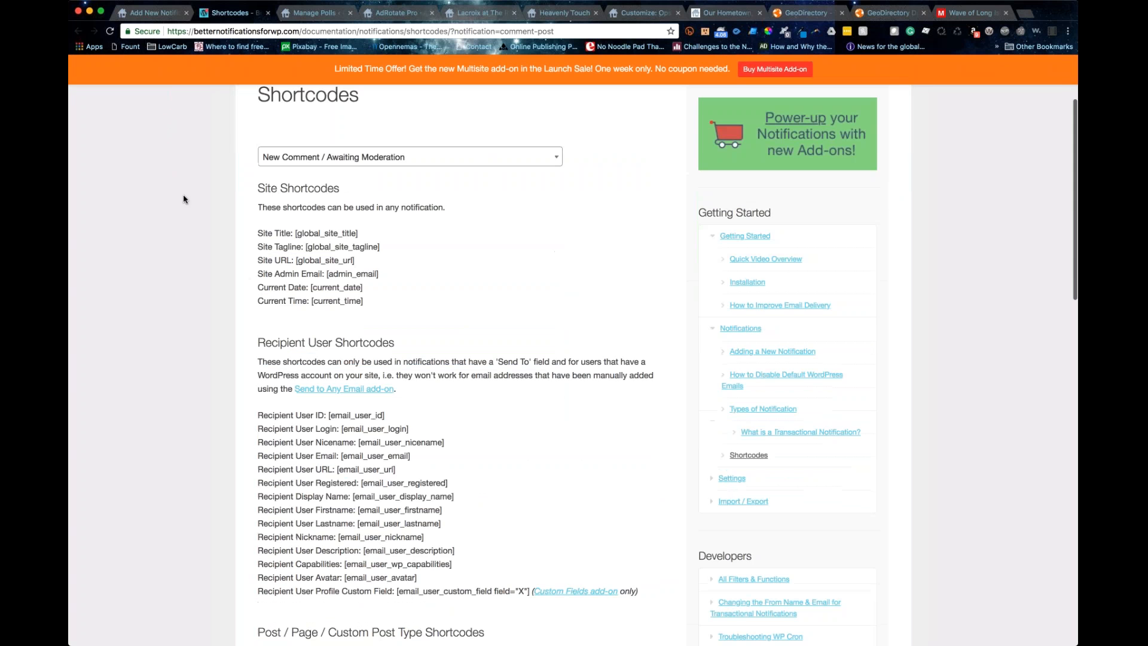
- Copy the whole Comment Shortcodes list, from Comment ID to Comment Author Avatar, into the notification's message body
{"action": "scroll", "coordinate": [267, 180], "scroll_direction": "down", "scroll_amount": 2}
{"action": "scroll", "coordinate": [265, 223], "scroll_direction": "down", "scroll_amount": 12}
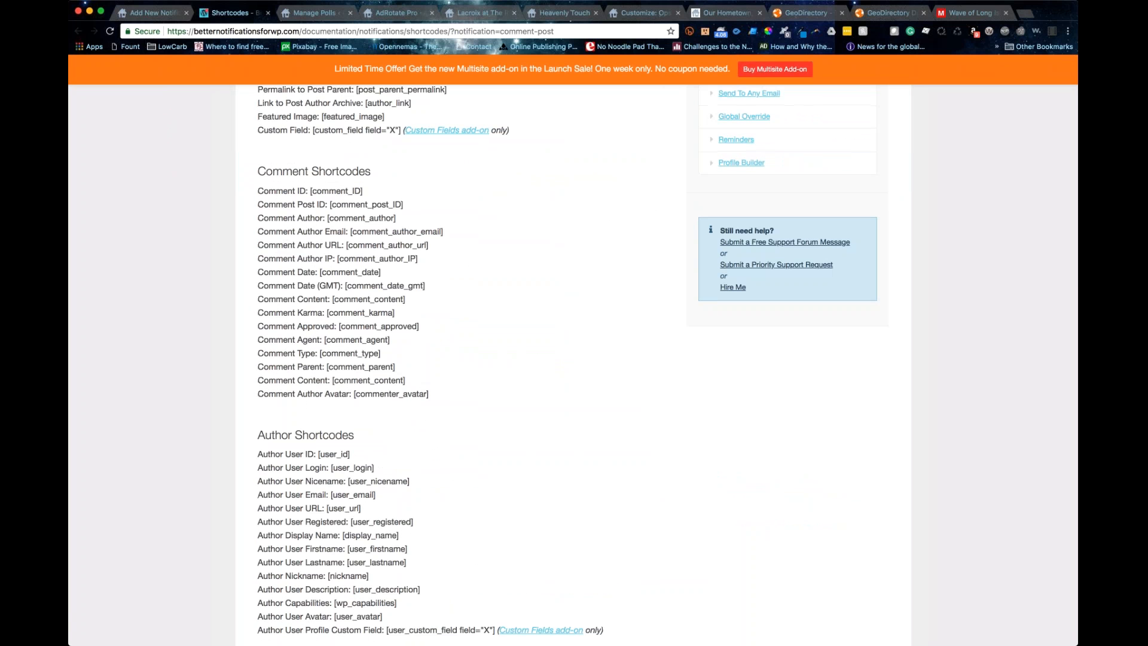
{"action": "left_click_drag", "start_coordinate": [448, 397], "coordinate": [263, 191]}
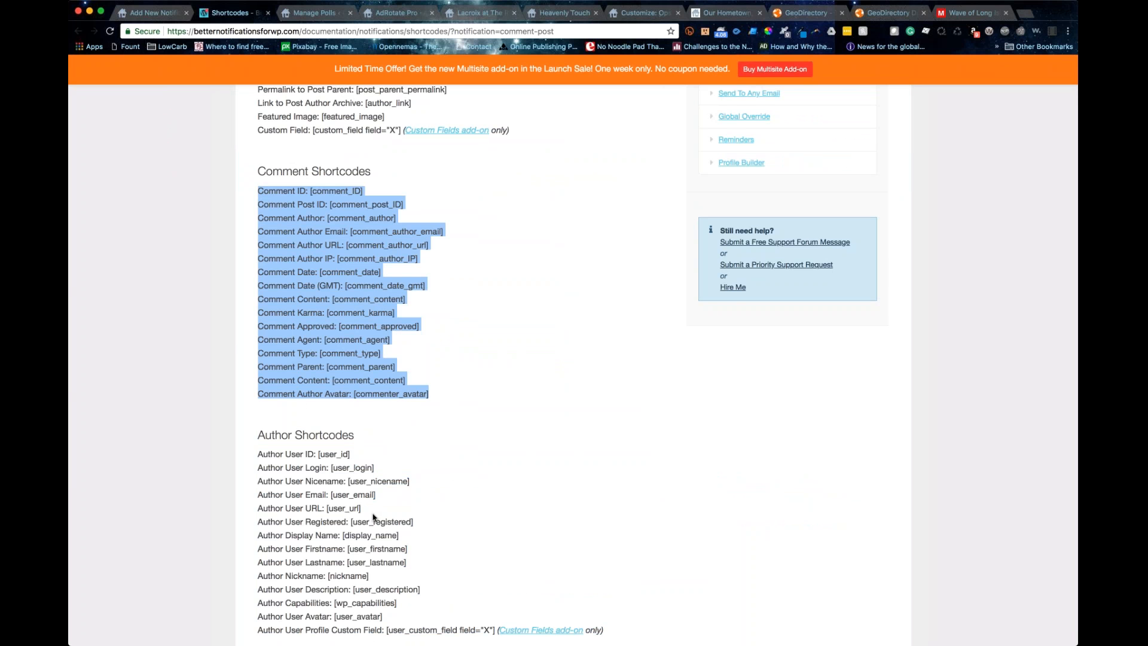
{"action": "left_click", "coordinate": [165, 14]}
{"action": "type", "text": "Comment ID: [comment_ID] Comment Post ID: [comment_post_ID] Comment Author: [comment_author] Comment Author Email: [comment_author_email] Comment Author URL: [comment_author_url] Comment Author IP: [comment_author_IP] Comment Date: [comment_date] Comment Date (GMT): [comment_date_gmt] Comment Content: [comment_content] Comment Karma: [comment_karma] Comment Approved: [comment_approved] Comment Agent: [comment_agent] Comment Type: [comment_type] Comment Parent: [comment_parent] Comment Content: [comment_content] Comment Author Avatar: [commenter_avatar]"}
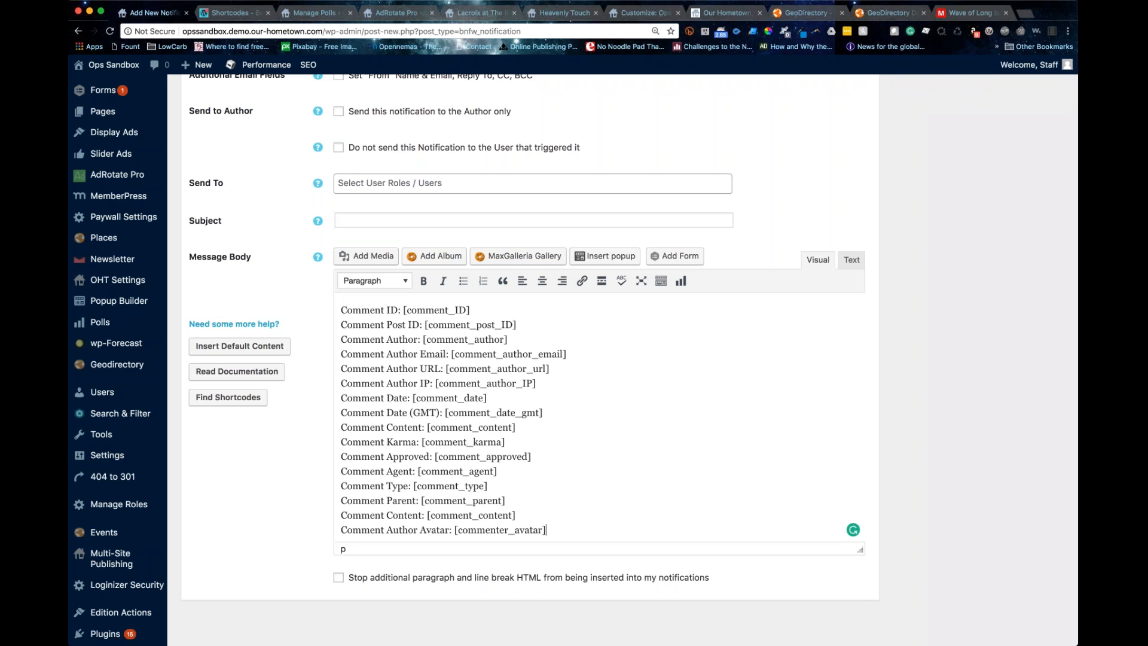
- Delete the Comment Karma, Comment ID and Comment Post ID lines from the message body
{"action": "left_click_drag", "start_coordinate": [507, 443], "coordinate": [317, 439]}
{"action": "key", "text": "BackSpace"}
{"action": "left_click_drag", "start_coordinate": [520, 324], "coordinate": [327, 308]}
{"action": "key", "text": "BackSpace"}
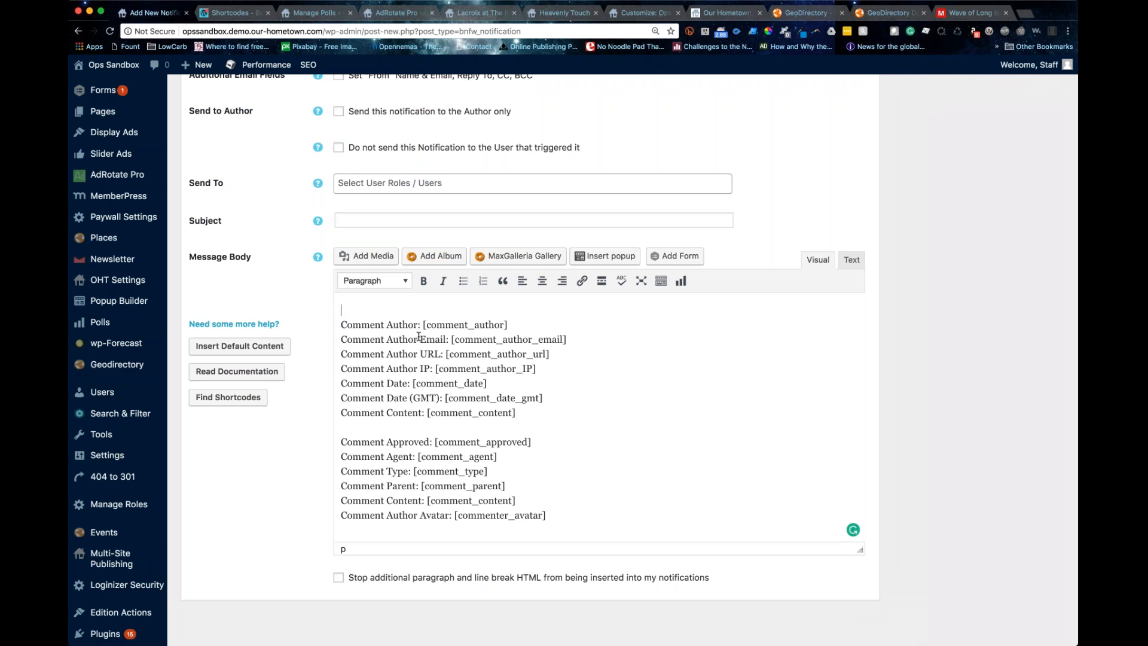
- Delete the Comment Author URL, Comment Author IP and Comment Date (GMT) lines from the message body
{"action": "left_click_drag", "start_coordinate": [545, 351], "coordinate": [330, 351]}
{"action": "left_click", "coordinate": [560, 366]}
{"action": "left_click_drag", "start_coordinate": [427, 364], "coordinate": [321, 359]}
{"action": "key", "text": "BackSpace"}
{"action": "left_click_drag", "start_coordinate": [543, 382], "coordinate": [339, 384]}
{"action": "key", "text": "BackSpace"}
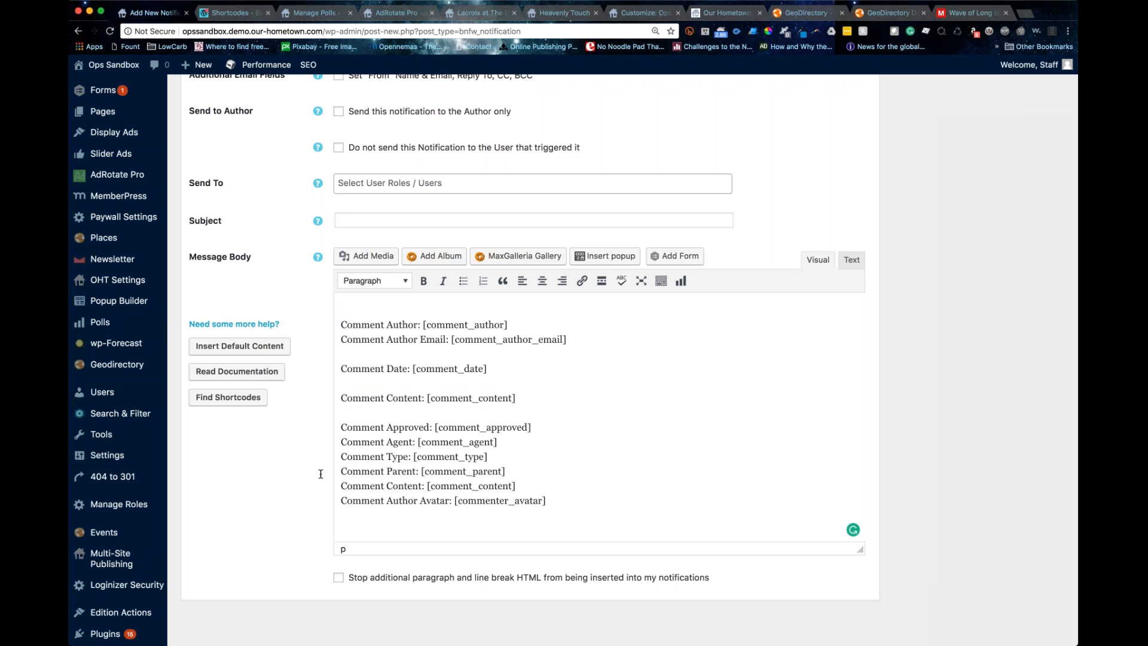
- Delete the lines from Comment Approved through Comment Author Avatar from the message body
{"action": "left_click_drag", "start_coordinate": [542, 501], "coordinate": [342, 413]}
{"action": "key", "text": "BackSpace"}
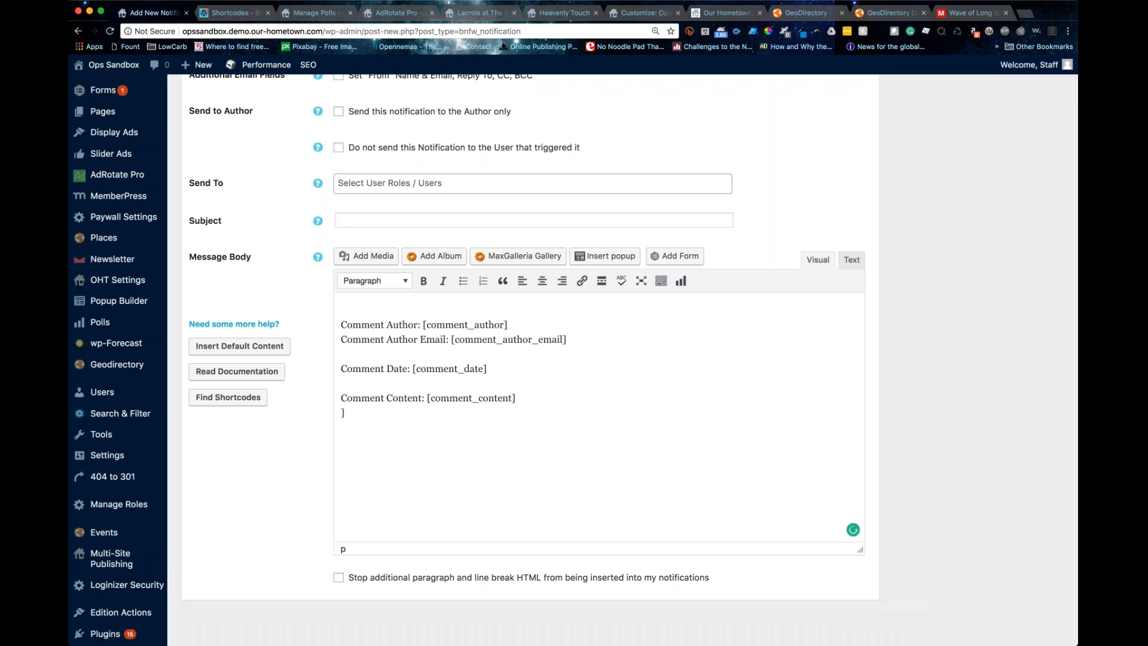
- Copy the Permalink shortcode line from the shortcodes documentation and insert it below Comment Content in the message body
{"action": "key", "text": "ctrl+Tab"}
{"action": "scroll", "coordinate": [454, 359], "scroll_direction": "up", "scroll_amount": 5}
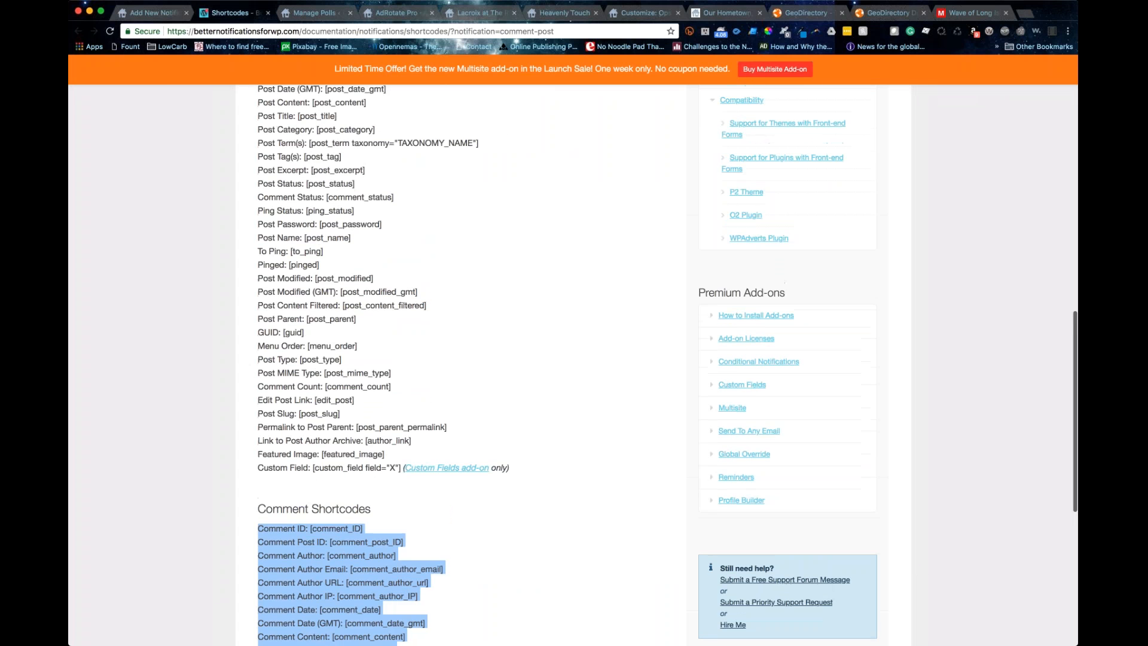
{"action": "scroll", "coordinate": [454, 359], "scroll_direction": "up", "scroll_amount": 4}
{"action": "mouse_move", "coordinate": [255, 300]}
{"action": "left_mouse_down"}
{"action": "mouse_move", "coordinate": [346, 299]}
{"action": "mouse_move", "coordinate": [256, 300]}
{"action": "left_mouse_up"}
{"action": "left_click", "coordinate": [348, 300]}
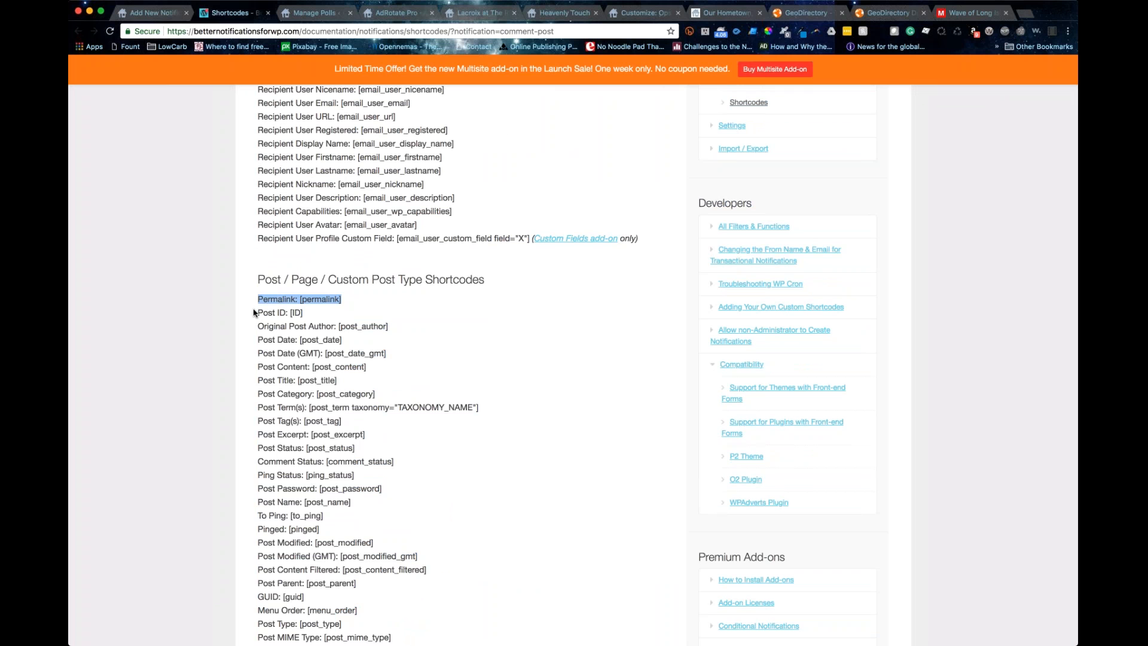
{"action": "key", "text": "ctrl+c"}
{"action": "left_click", "coordinate": [153, 13]}
{"action": "left_click", "coordinate": [345, 413]}
{"action": "key", "text": "ctrl+v"}
{"action": "left_click", "coordinate": [341, 414]}
{"action": "key", "text": "Return"}
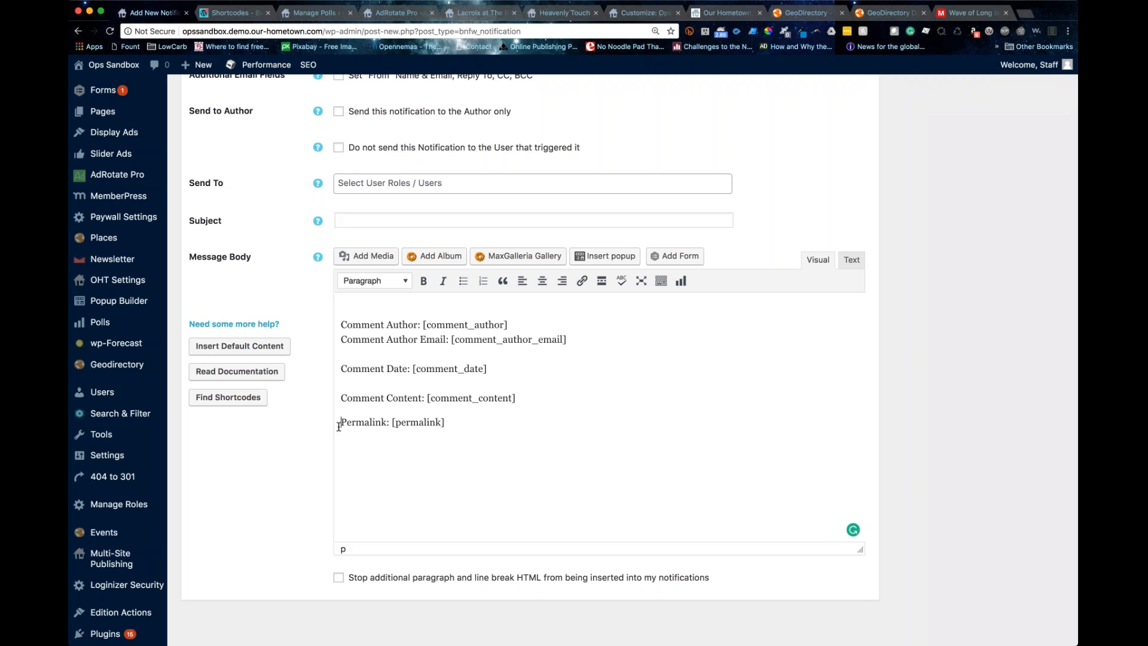
- Replace the Permalink label with "Post URL" in the message body, keeping its shortcode
{"action": "left_click", "coordinate": [386, 423]}
{"action": "left_click", "coordinate": [330, 421], "text": "shift"}
{"action": "type", "text": "Post URL"}
- Save the 'Article' New Comment notification and look over its message body
{"action": "scroll", "coordinate": [557, 325], "scroll_direction": "up", "scroll_amount": 5}
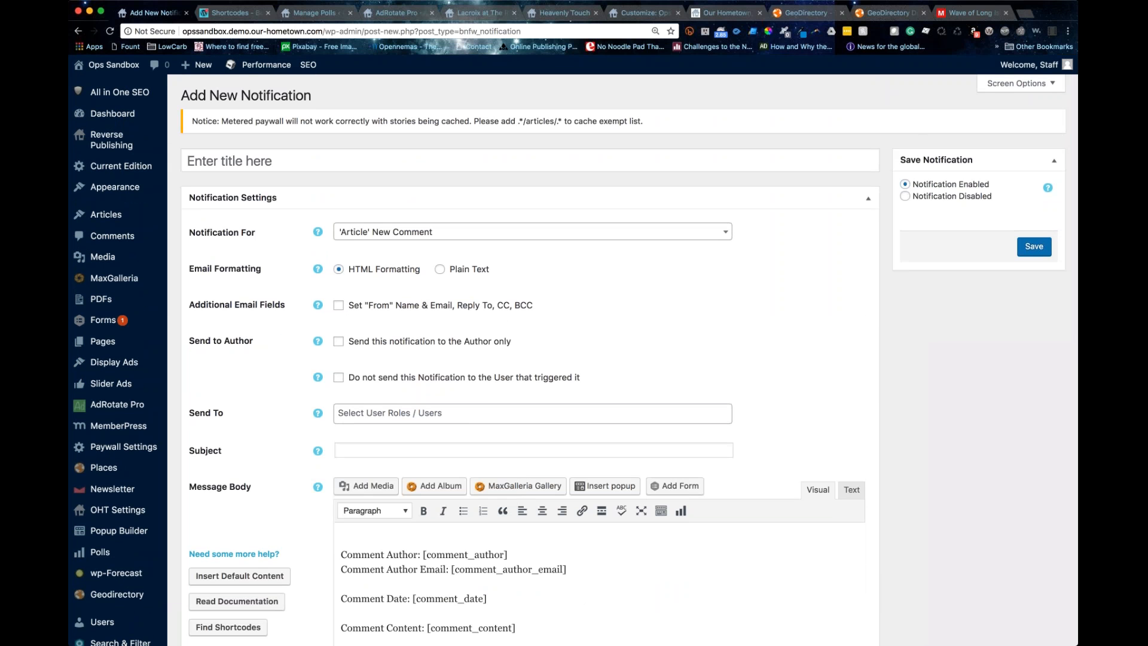
{"action": "left_click", "coordinate": [1027, 253]}
{"action": "scroll", "coordinate": [651, 367], "scroll_direction": "down", "scroll_amount": 3}
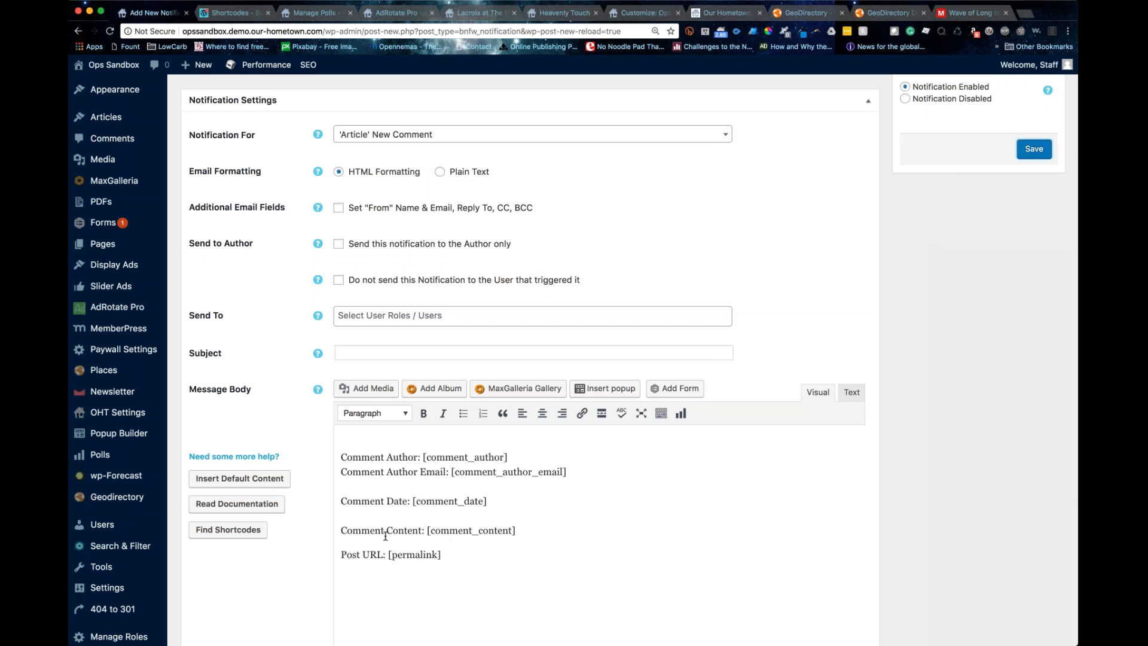
{"action": "scroll", "coordinate": [386, 536], "scroll_direction": "down", "scroll_amount": 5}
{"action": "scroll", "coordinate": [541, 412], "scroll_direction": "down", "scroll_amount": 1}
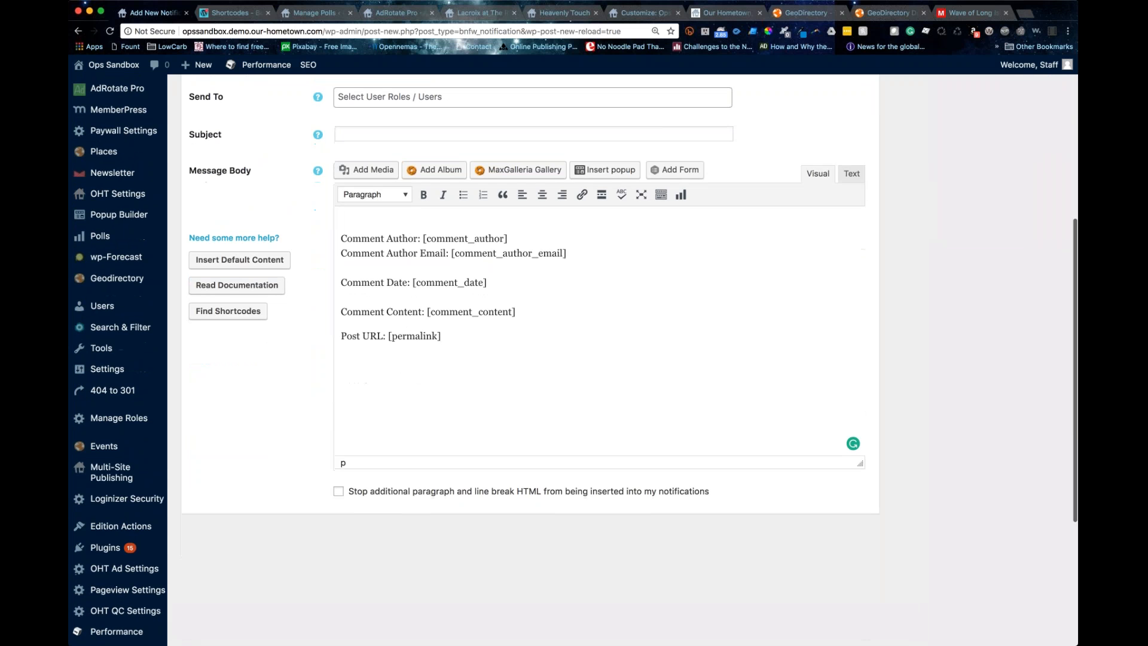
{"action": "scroll", "coordinate": [541, 411], "scroll_direction": "up", "scroll_amount": 2}
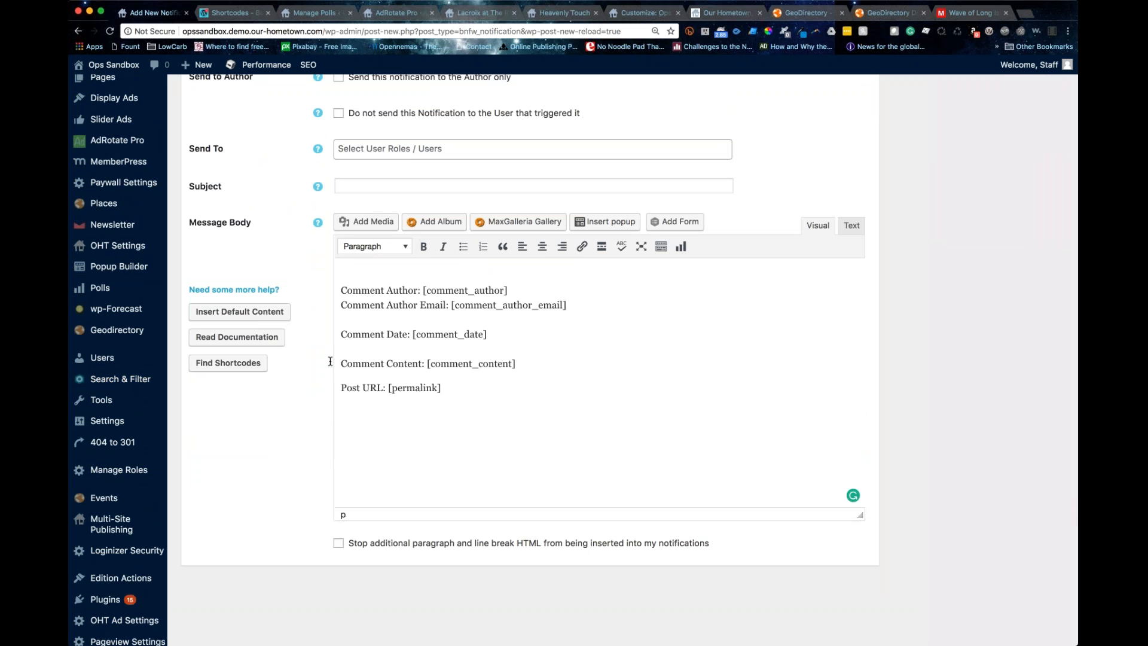
{"action": "scroll", "coordinate": [361, 364], "scroll_direction": "up", "scroll_amount": 5}
{"action": "left_click", "coordinate": [1043, 152]}
{"action": "scroll", "coordinate": [596, 245], "scroll_direction": "up", "scroll_amount": 2}
{"action": "scroll", "coordinate": [596, 246], "scroll_direction": "up", "scroll_amount": 2}
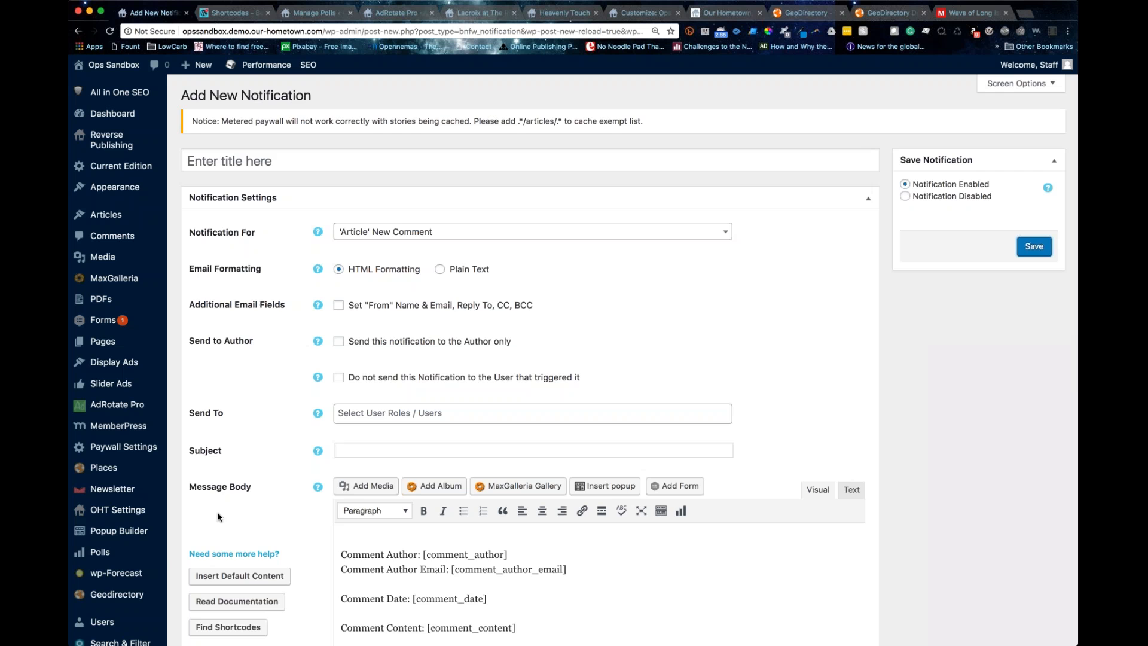
- Look through the admin menu sections, including 404 to 301, Edit Flow and AMP
{"action": "scroll", "coordinate": [219, 517], "scroll_direction": "down", "scroll_amount": 6}
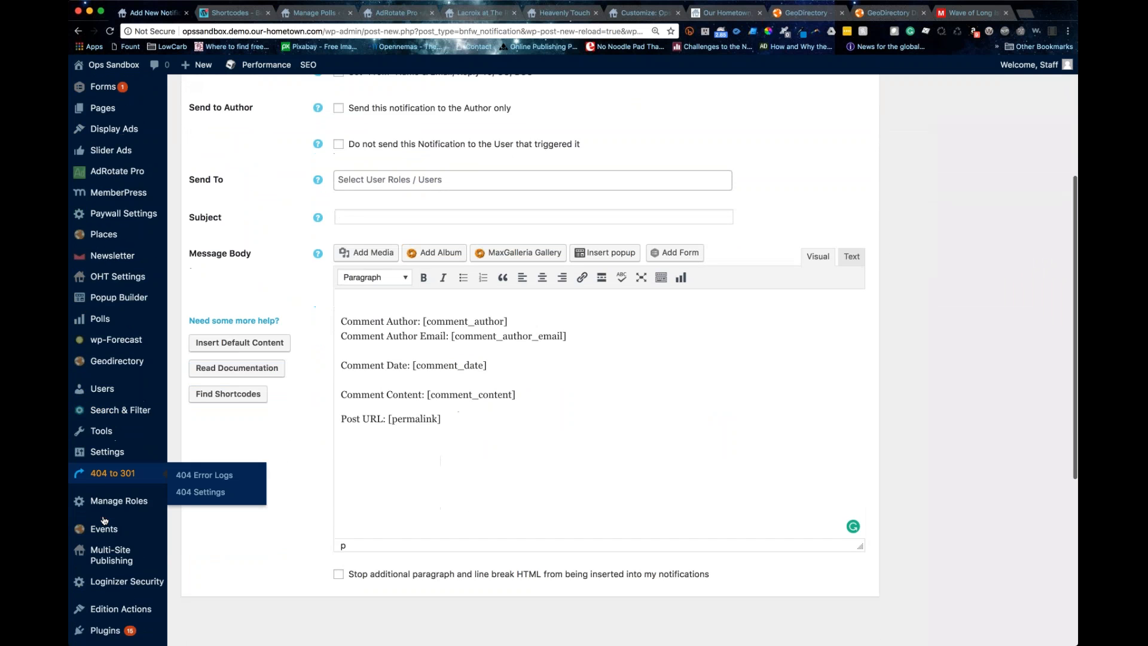
{"action": "scroll", "coordinate": [105, 520], "scroll_direction": "down", "scroll_amount": 4}
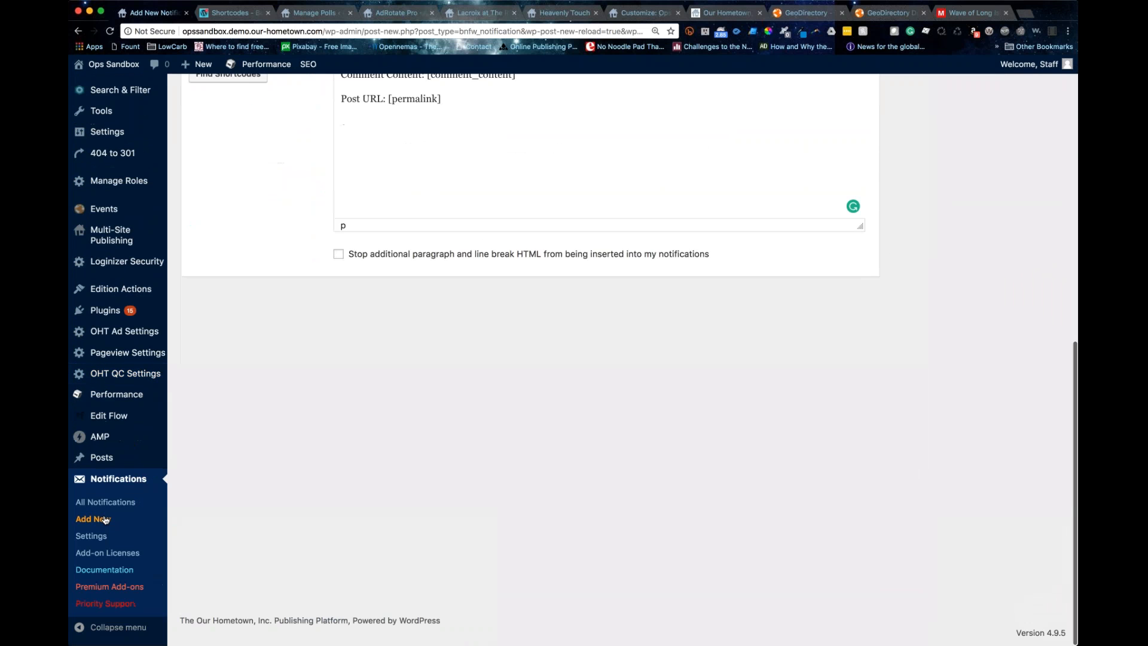
{"action": "mouse_move", "coordinate": [127, 409]}
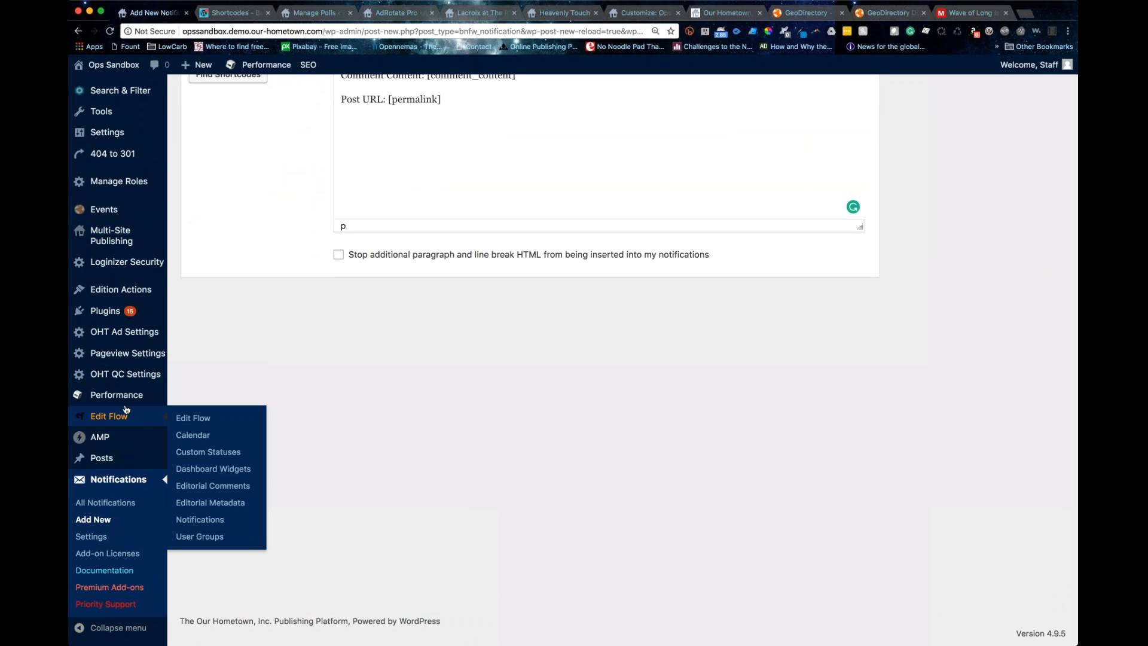
{"action": "scroll", "coordinate": [127, 411], "scroll_direction": "up", "scroll_amount": 2}
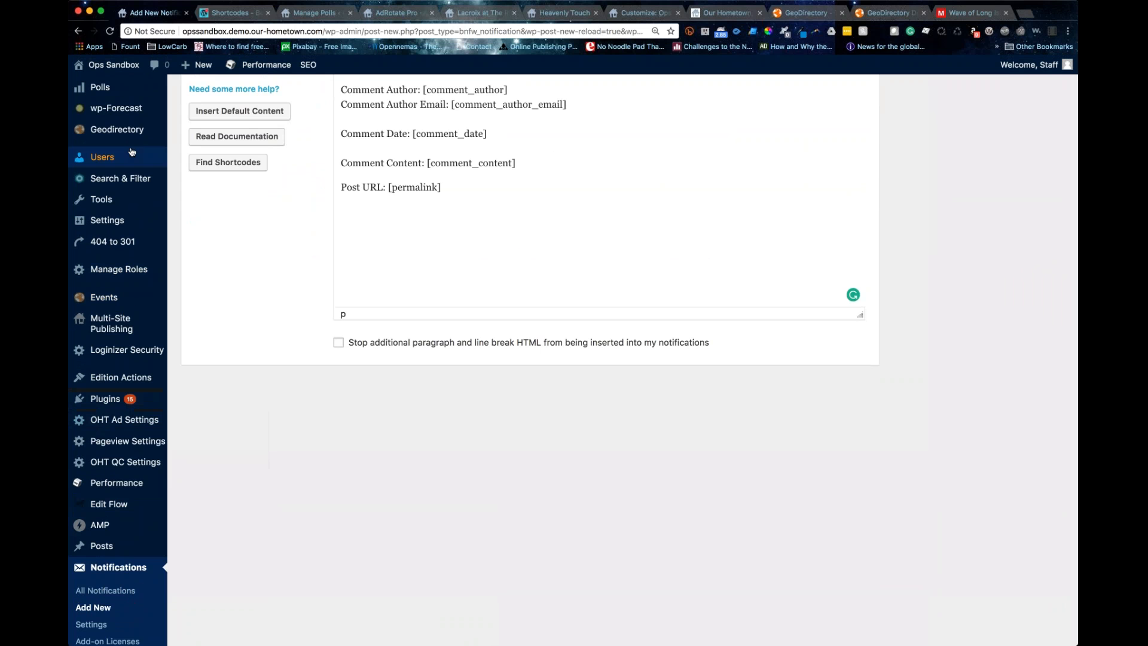
{"action": "scroll", "coordinate": [110, 425], "scroll_direction": "down", "scroll_amount": 2}
{"action": "mouse_move", "coordinate": [108, 439]}
{"action": "scroll", "coordinate": [108, 440], "scroll_direction": "up", "scroll_amount": 5}
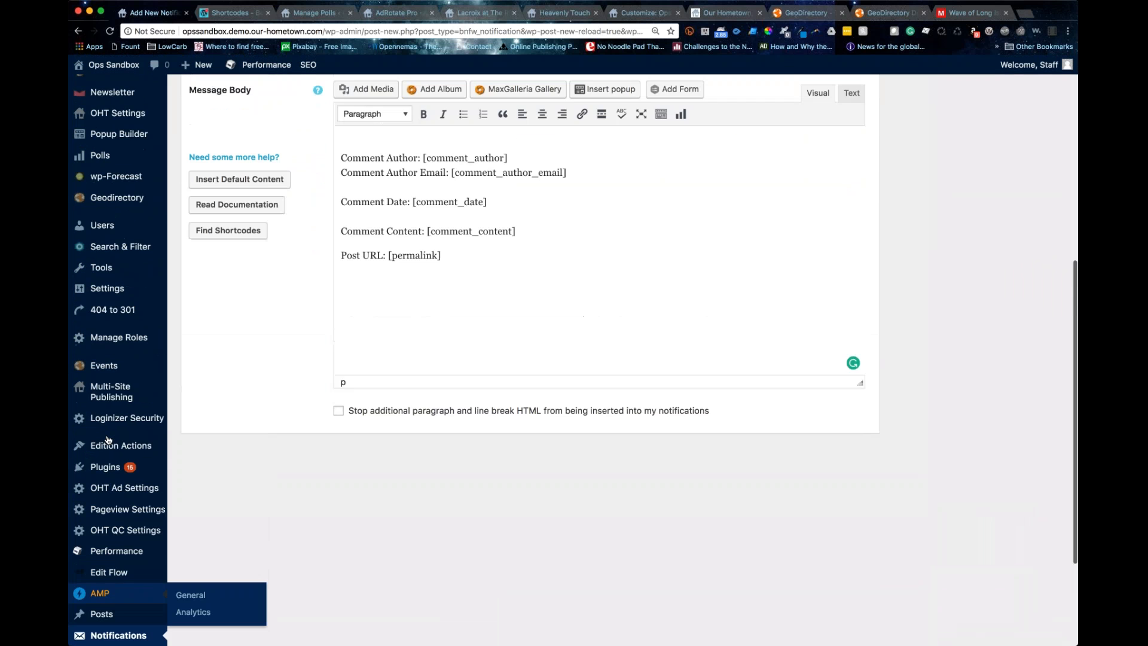
{"action": "scroll", "coordinate": [108, 439], "scroll_direction": "up", "scroll_amount": 2}
{"action": "scroll", "coordinate": [108, 439], "scroll_direction": "up", "scroll_amount": 3}
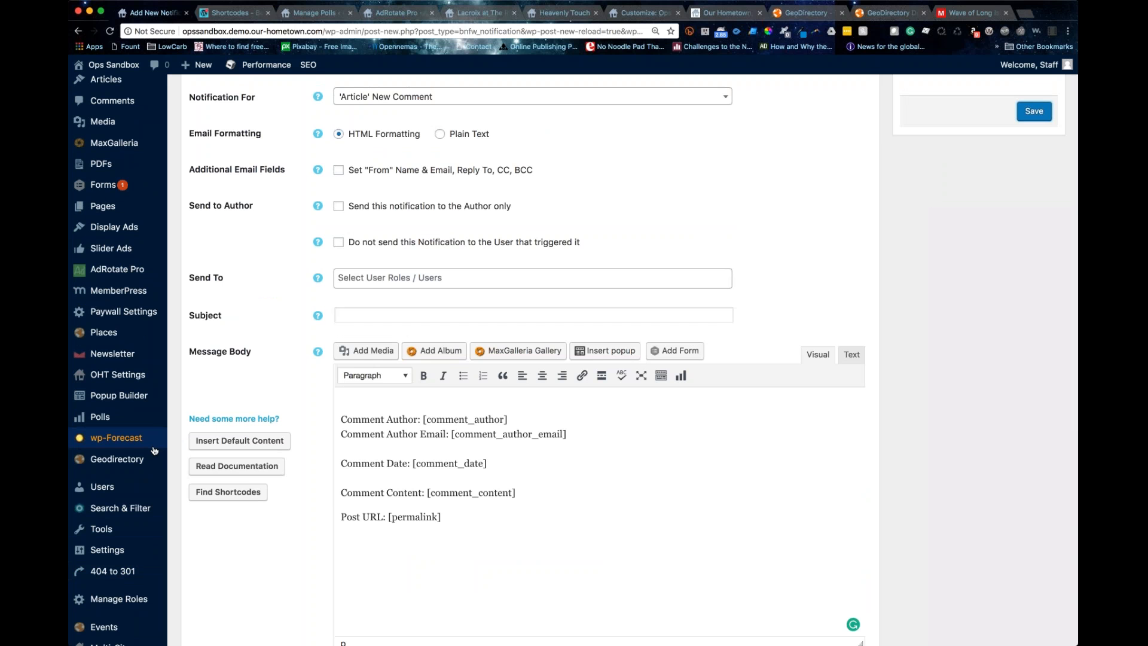
{"action": "scroll", "coordinate": [106, 457], "scroll_direction": "up", "scroll_amount": 3}
- Open Loginizer Security's Brute Force settings and highlight the IP address in the failed login attempts log
{"action": "scroll", "coordinate": [107, 456], "scroll_direction": "down", "scroll_amount": 8}
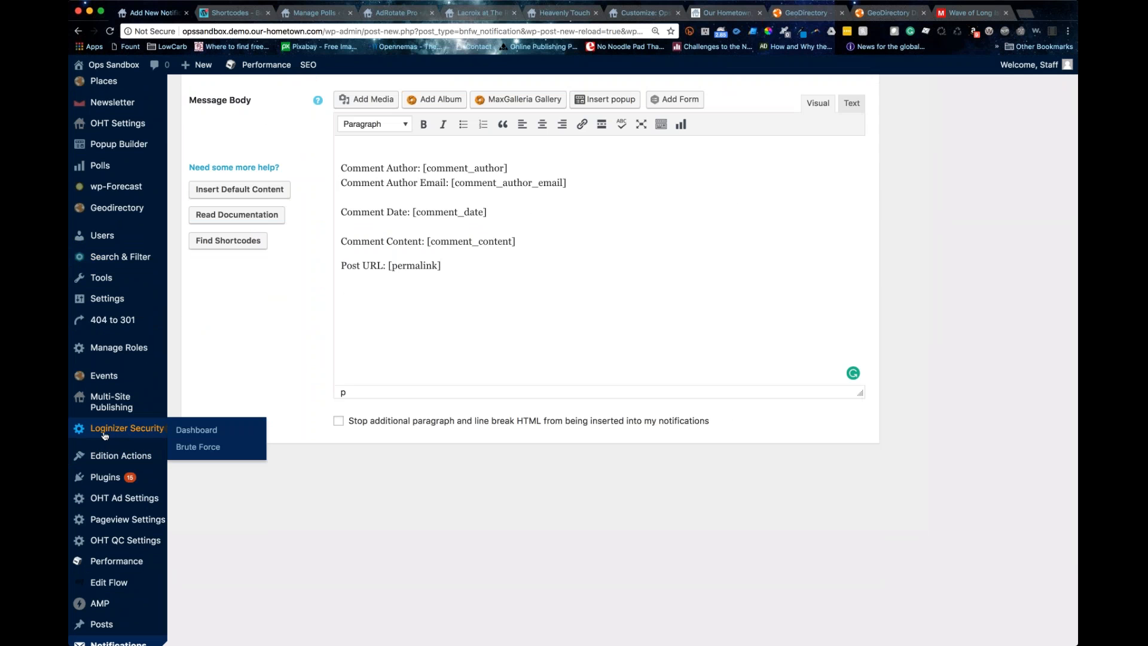
{"action": "left_click", "coordinate": [208, 436]}
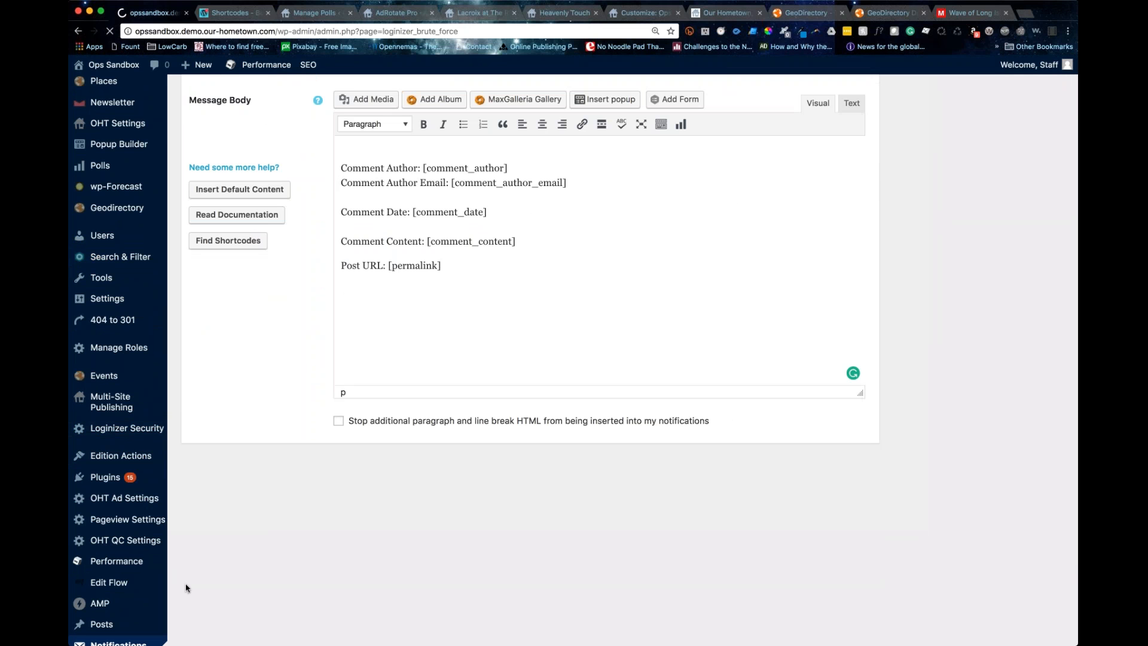
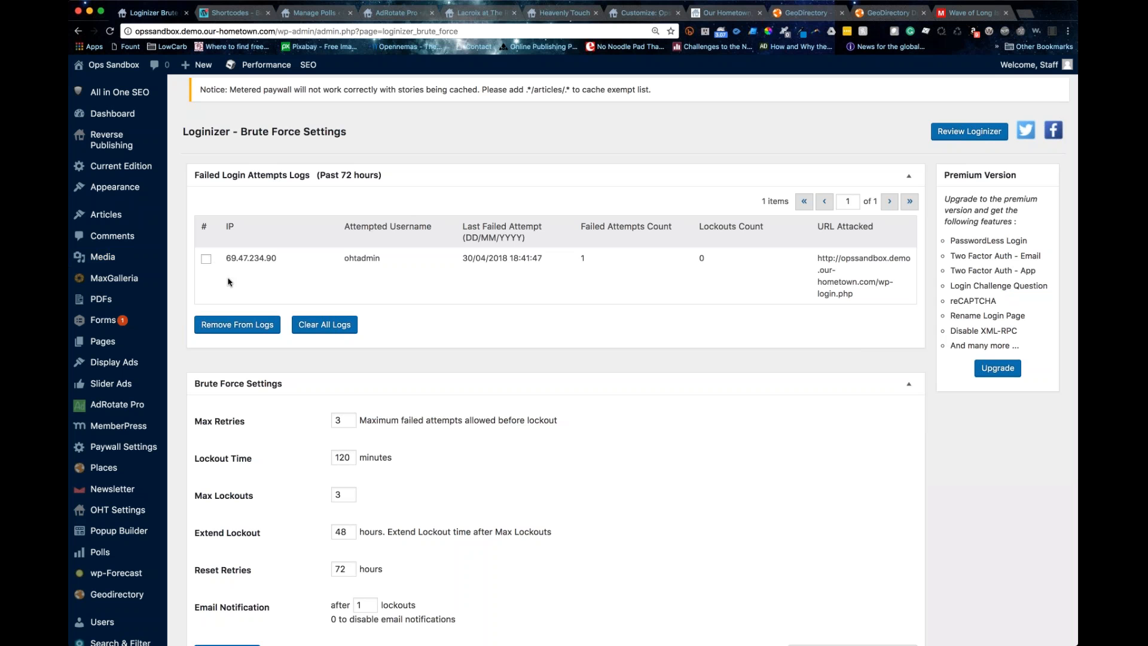
{"action": "double_click", "coordinate": [273, 260]}
- Search Google for "whatismyip", look up the current public IP on whatismyipaddress.com, and return to the failed login log to compare
{"action": "left_click", "coordinate": [1024, 14]}
{"action": "type", "text": "whatismyip"}
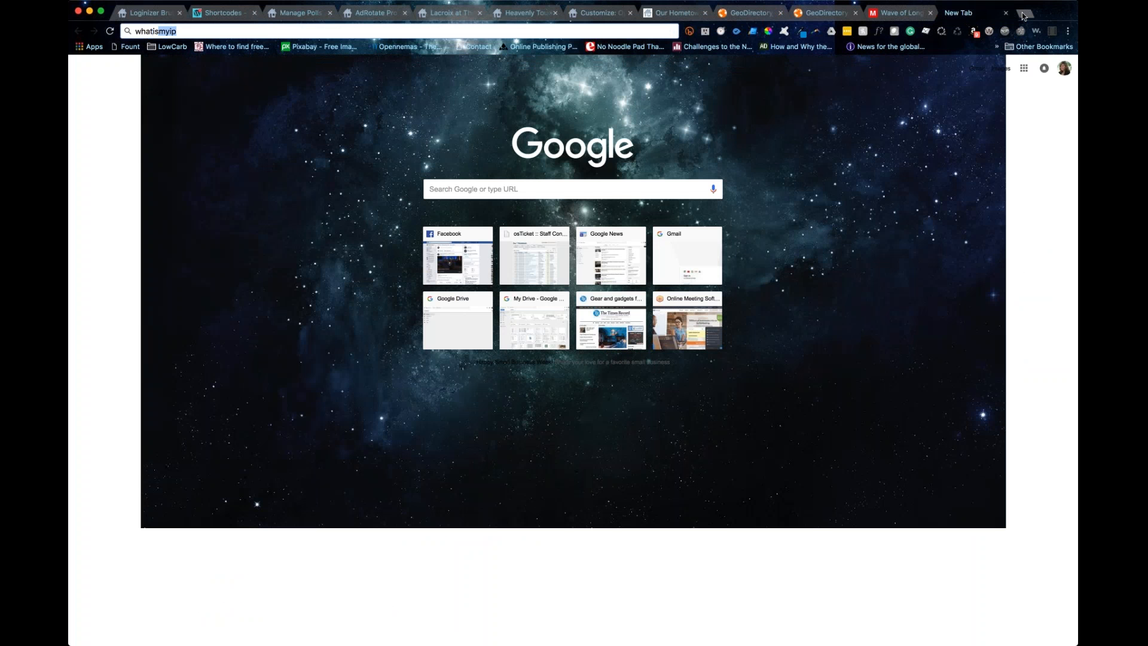
{"action": "key", "text": "Return"}
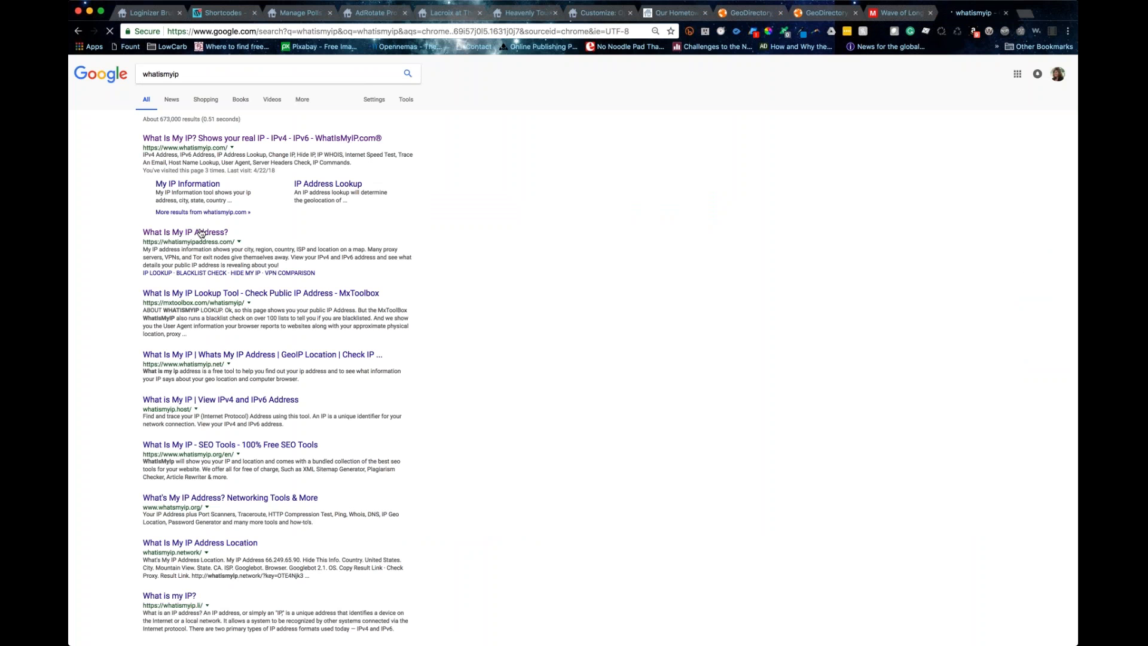
{"action": "left_click", "coordinate": [200, 234]}
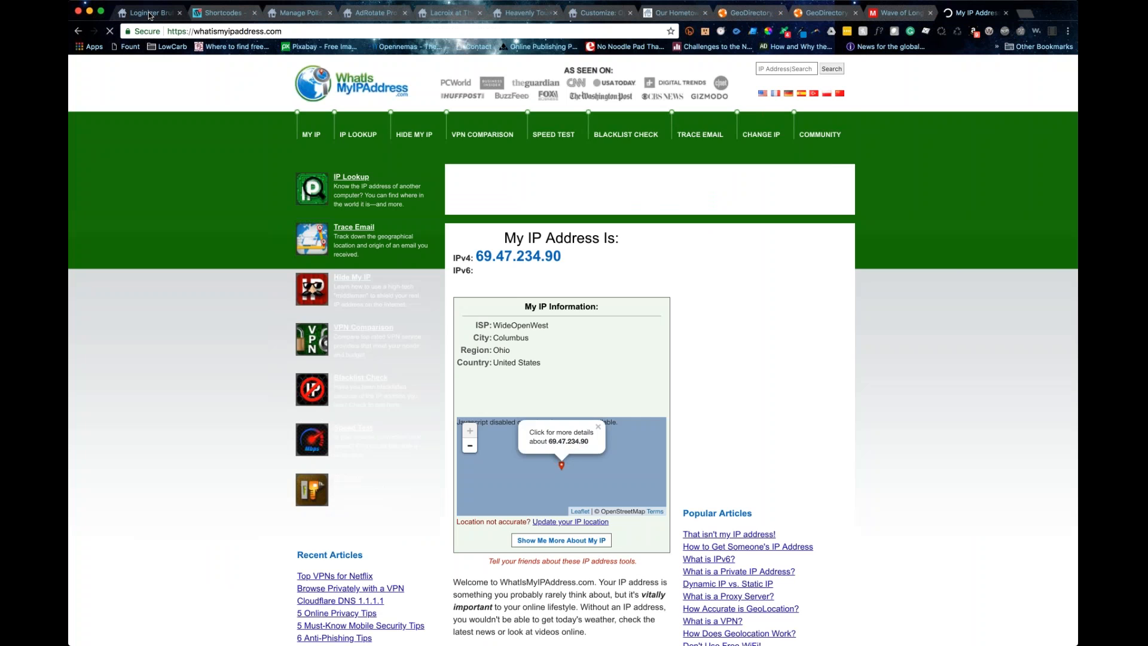
{"action": "left_click", "coordinate": [149, 15]}
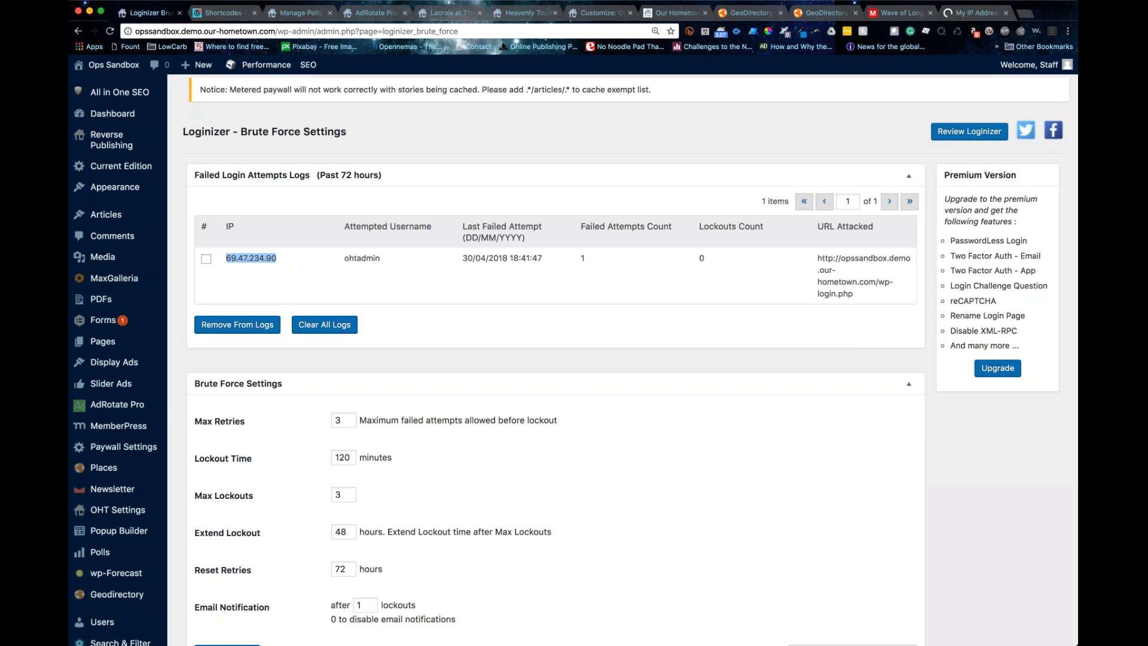
{"action": "left_click", "coordinate": [184, 279]}
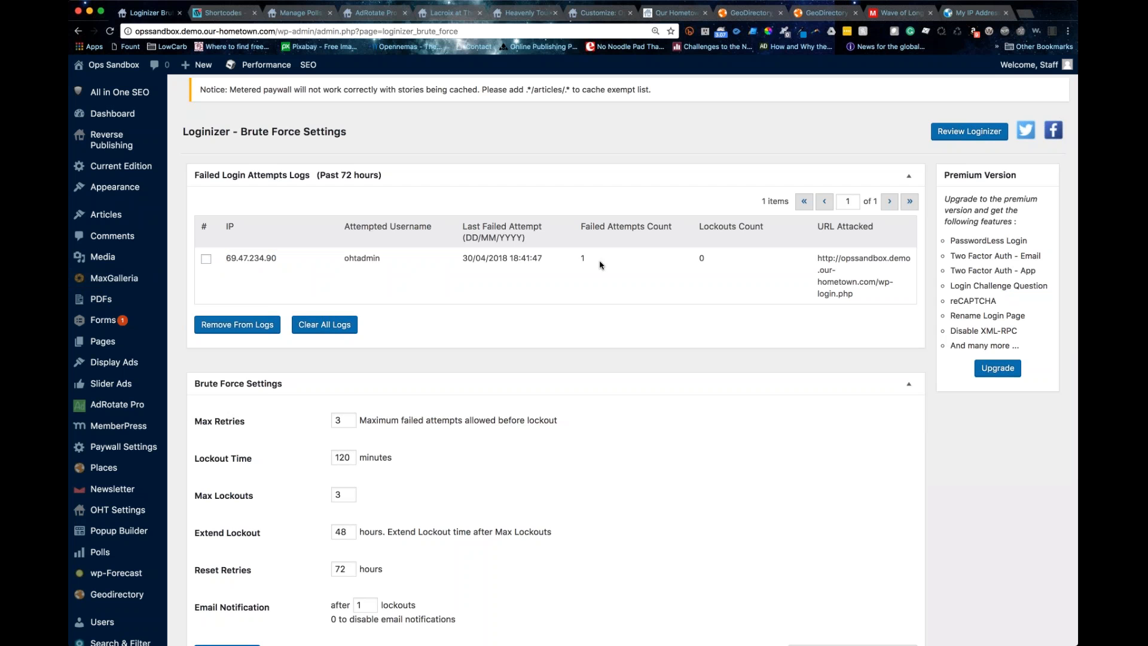
- Set Max Retries, the failed attempts allowed before lockout, to 5 in the Brute Force settings
{"action": "scroll", "coordinate": [600, 264], "scroll_direction": "down", "scroll_amount": 3}
{"action": "double_click", "coordinate": [338, 280]}
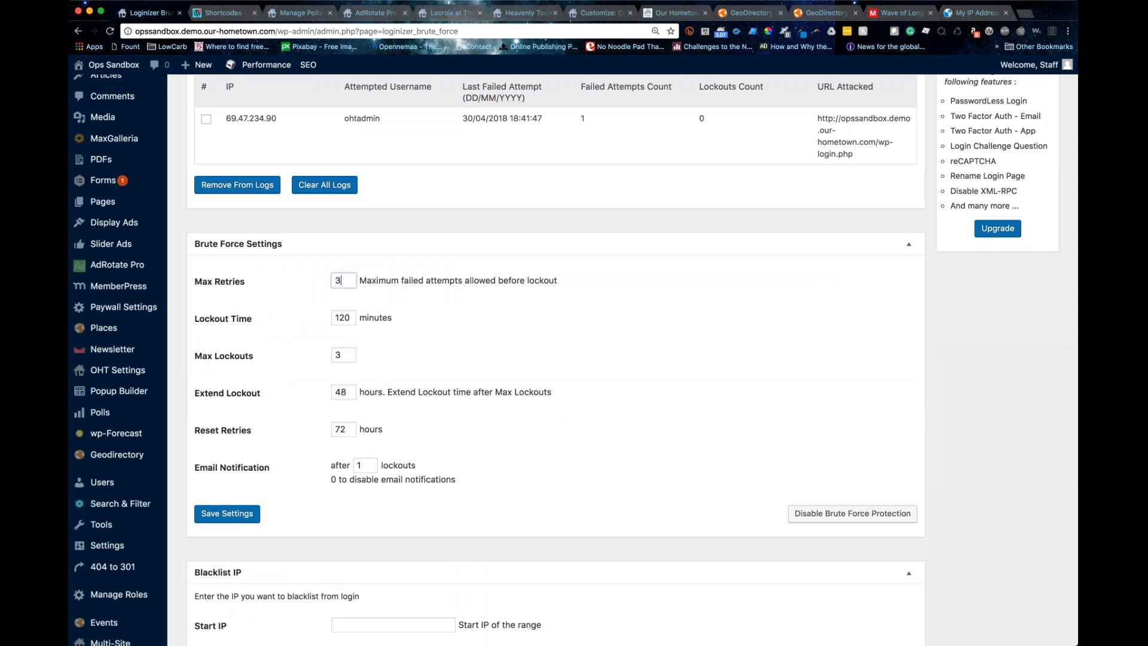
{"action": "type", "text": "5"}
{"action": "left_click", "coordinate": [246, 379]}
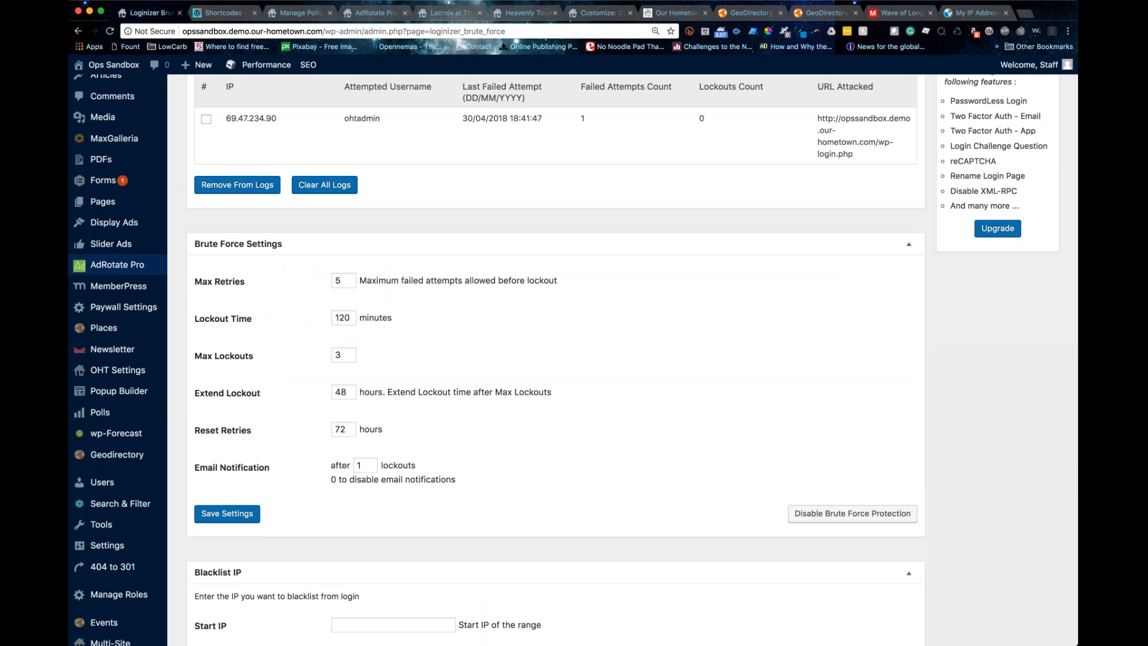
- Review the Blacklist IP and Whitelist IP sections, checking the public IP address on whatismyipaddress.com as a possible Start IP
{"action": "scroll", "coordinate": [443, 353], "scroll_direction": "down", "scroll_amount": 7}
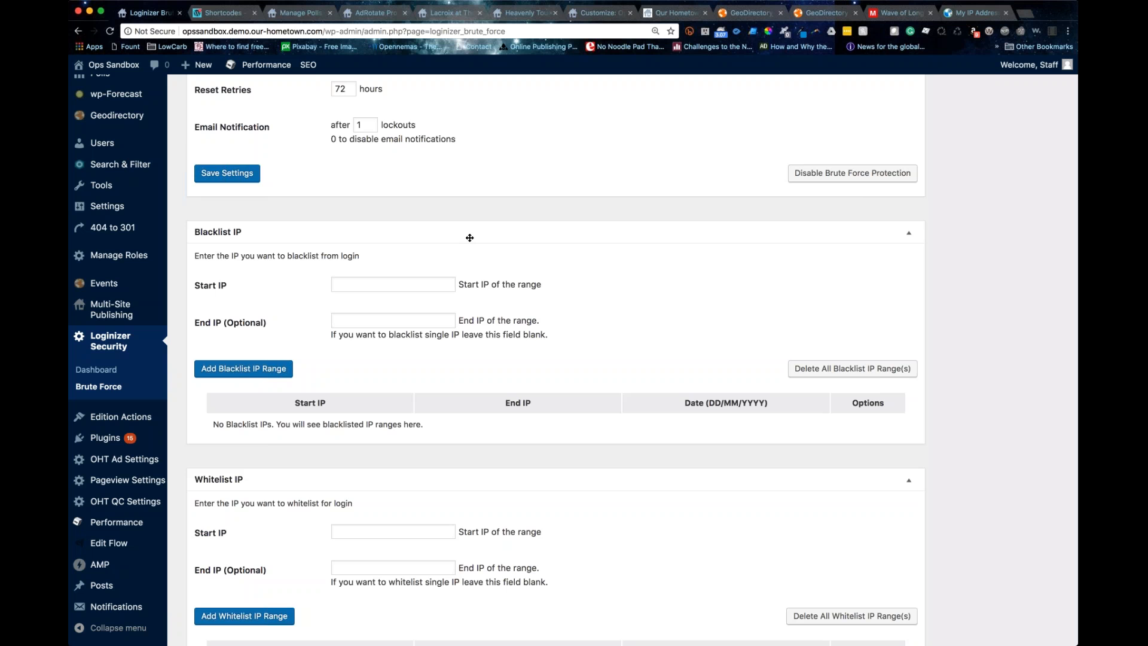
{"action": "scroll", "coordinate": [470, 237], "scroll_direction": "down", "scroll_amount": 6}
{"action": "left_click", "coordinate": [395, 185]}
{"action": "scroll", "coordinate": [395, 184], "scroll_direction": "up", "scroll_amount": 2}
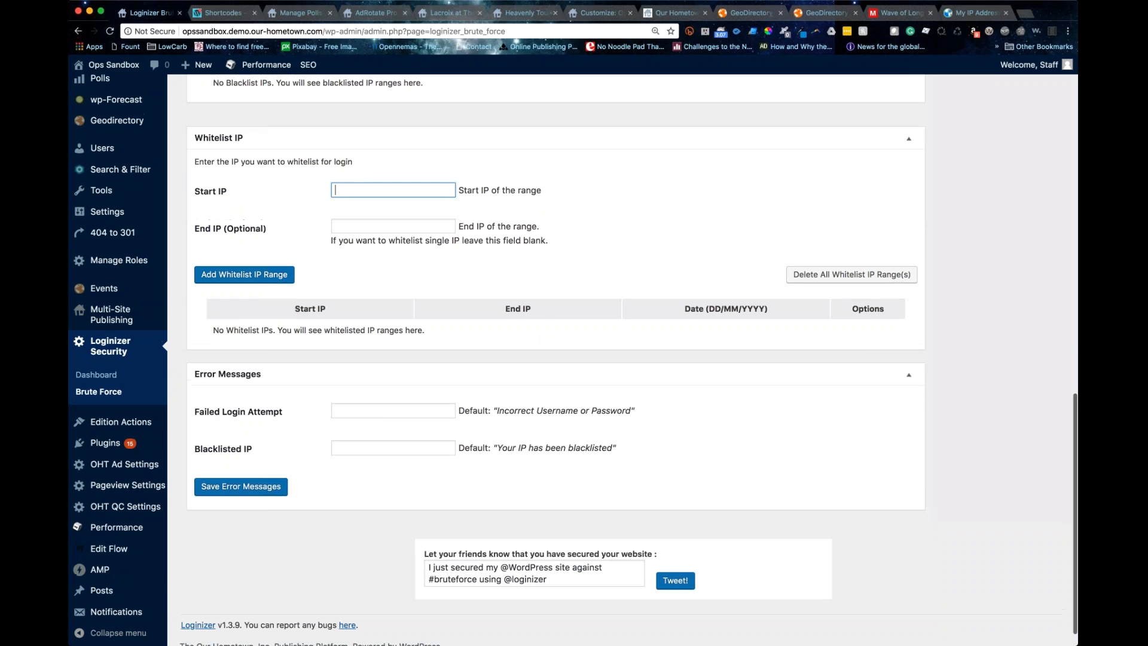
{"action": "scroll", "coordinate": [556, 359], "scroll_direction": "down", "scroll_amount": 1}
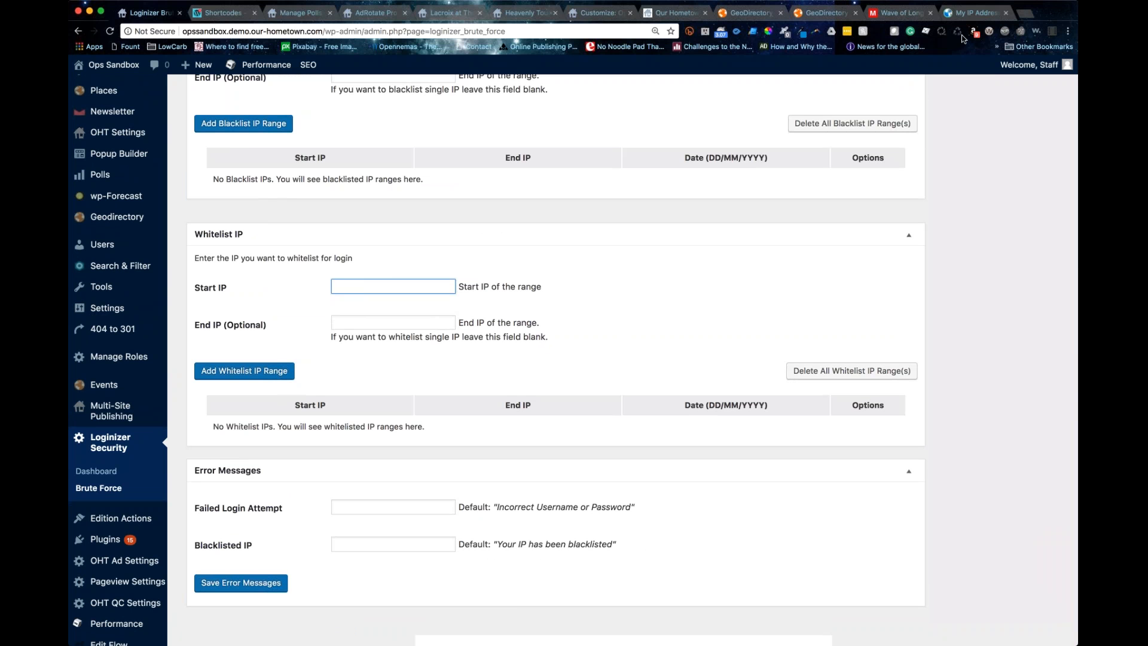
{"action": "left_click", "coordinate": [970, 14]}
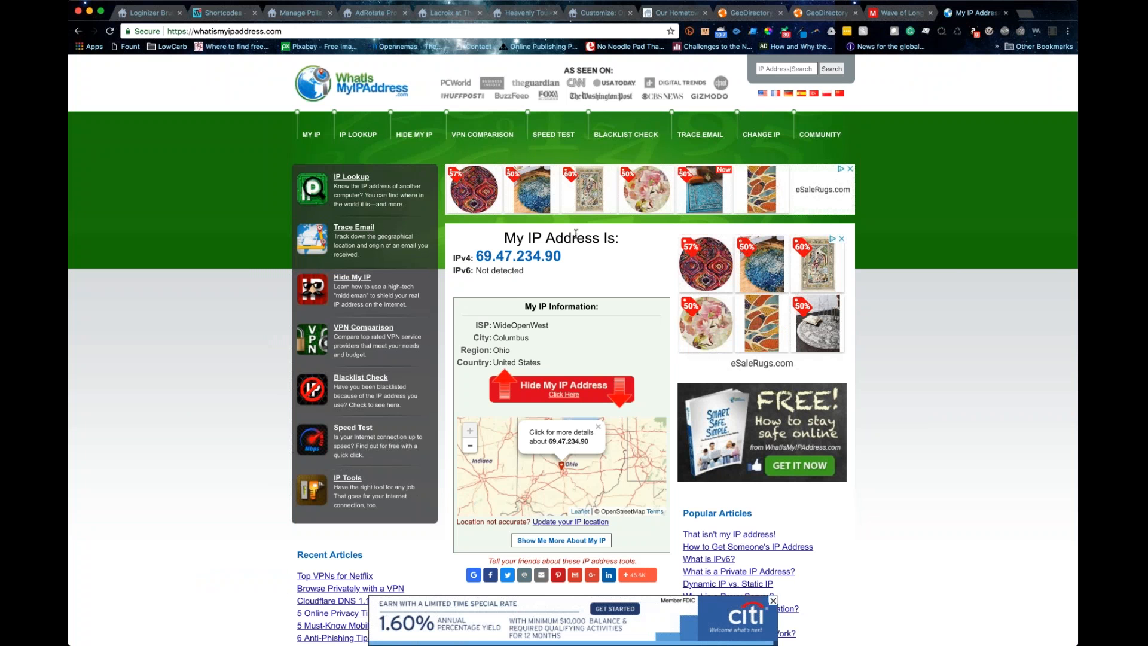
{"action": "left_click", "coordinate": [146, 13]}
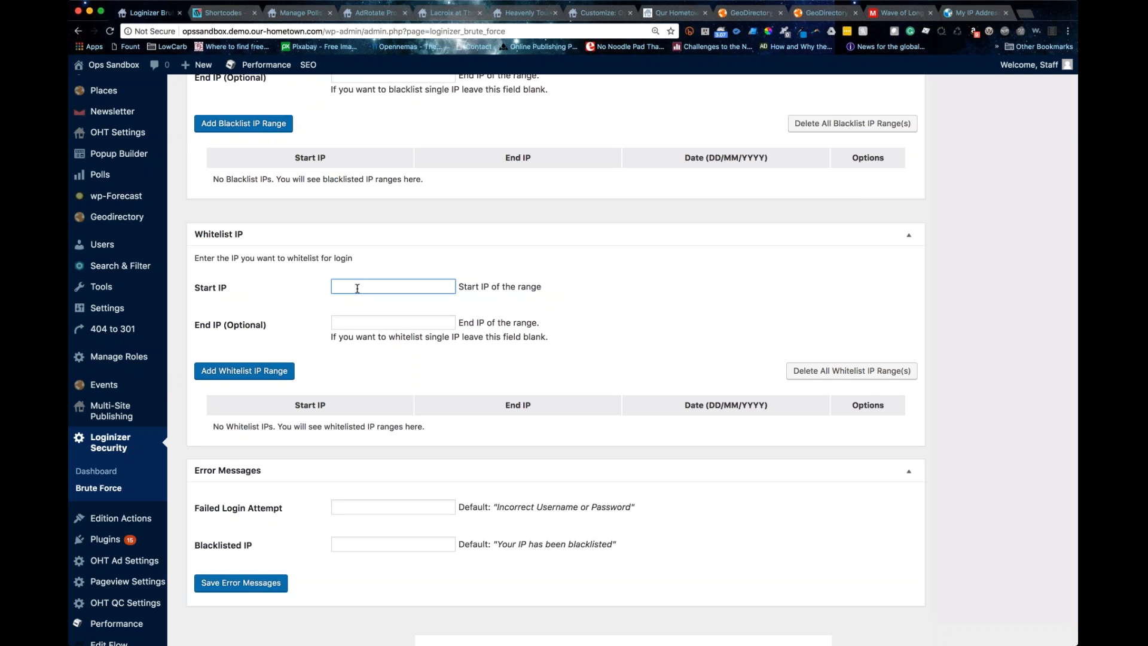
- Examine the Start IP and End IP fields for blacklisting and whitelisting, and the custom error message options
{"action": "left_click", "coordinate": [594, 257]}
{"action": "scroll", "coordinate": [593, 257], "scroll_direction": "down", "scroll_amount": 1}
{"action": "scroll", "coordinate": [594, 257], "scroll_direction": "up", "scroll_amount": 3}
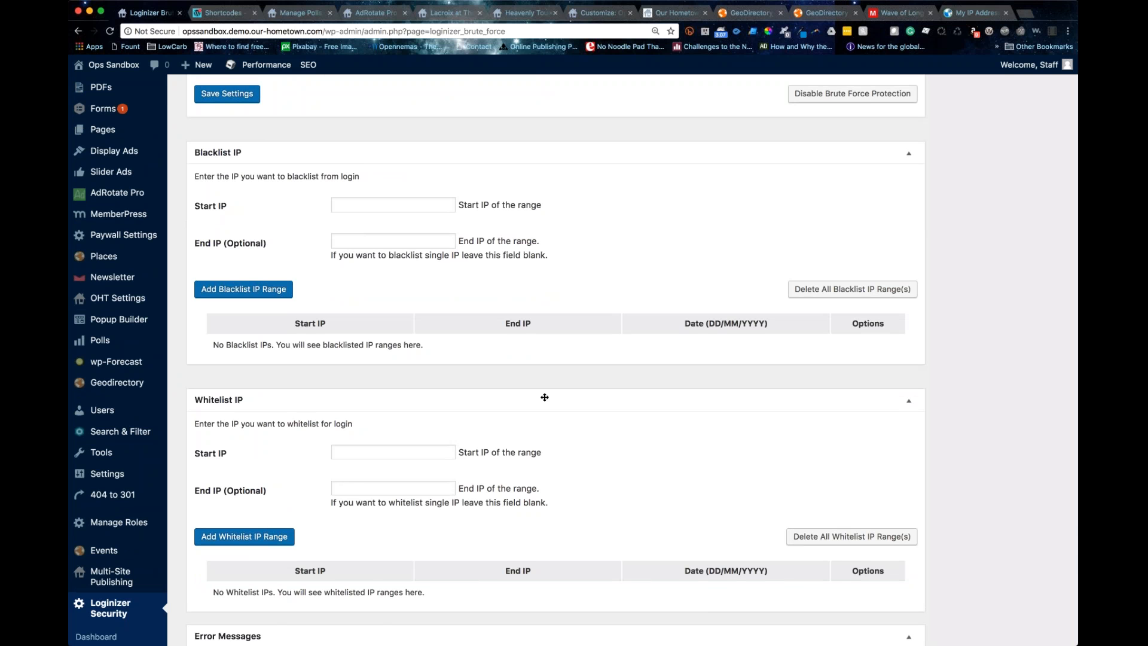
{"action": "scroll", "coordinate": [544, 397], "scroll_direction": "down", "scroll_amount": 5}
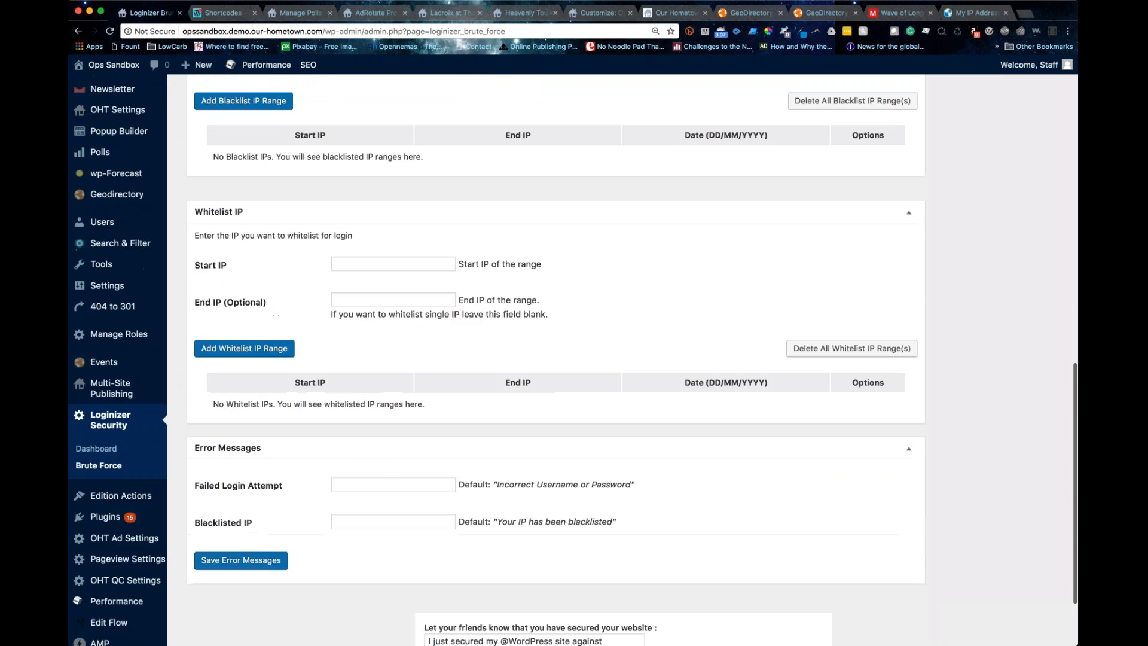
{"action": "left_click", "coordinate": [389, 263]}
{"action": "scroll", "coordinate": [389, 264], "scroll_direction": "down", "scroll_amount": 1}
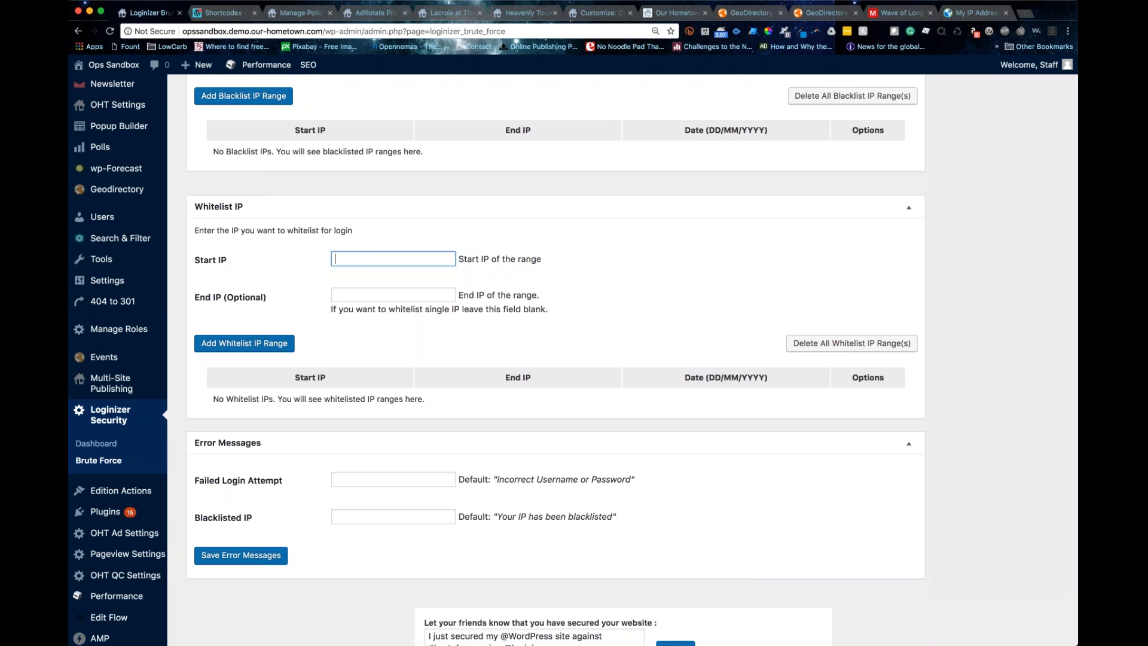
{"action": "scroll", "coordinate": [380, 264], "scroll_direction": "up", "scroll_amount": 1}
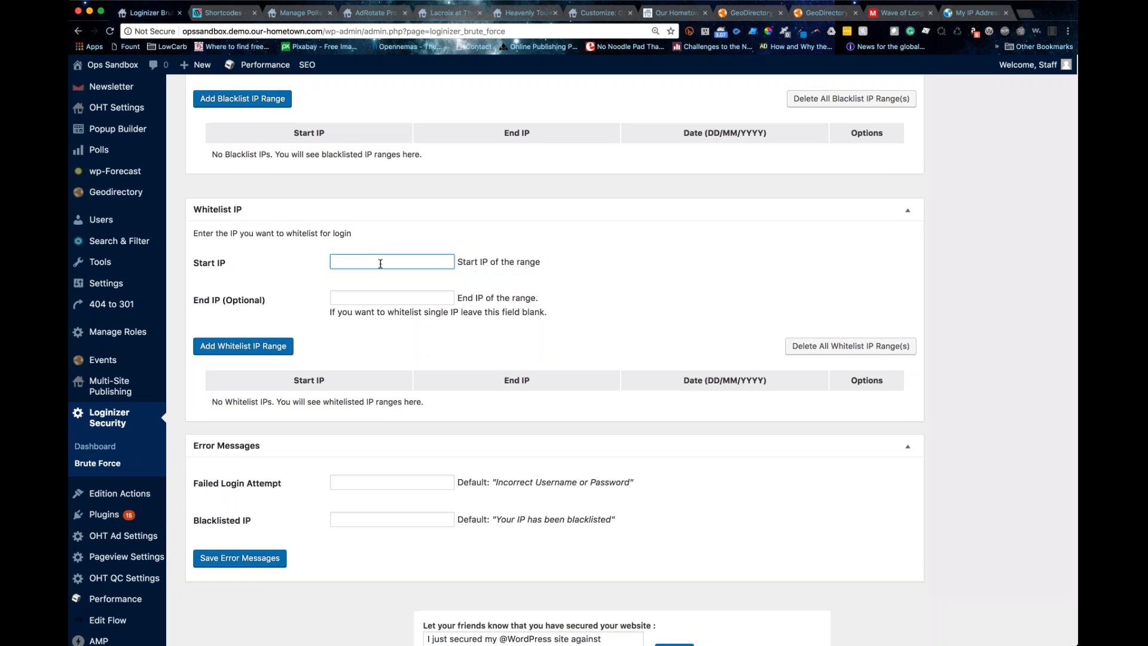
{"action": "scroll", "coordinate": [380, 264], "scroll_direction": "left", "scroll_amount": 1}
{"action": "scroll", "coordinate": [375, 260], "scroll_direction": "down", "scroll_amount": 1}
{"action": "scroll", "coordinate": [375, 260], "scroll_direction": "down", "scroll_amount": 1}
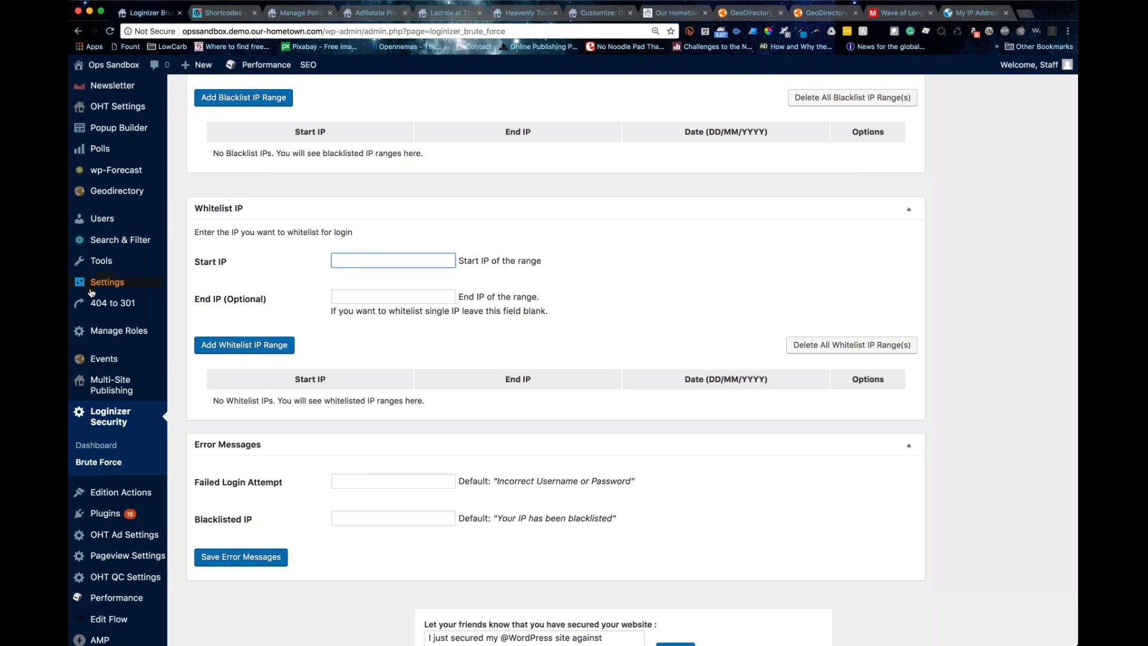
- Open the list of installed plugins and look through it as far as the Redirection plugin
{"action": "mouse_move", "coordinate": [110, 285]}
{"action": "scroll", "coordinate": [119, 514], "scroll_direction": "down", "scroll_amount": 3}
{"action": "scroll", "coordinate": [119, 485], "scroll_direction": "down", "scroll_amount": 1}
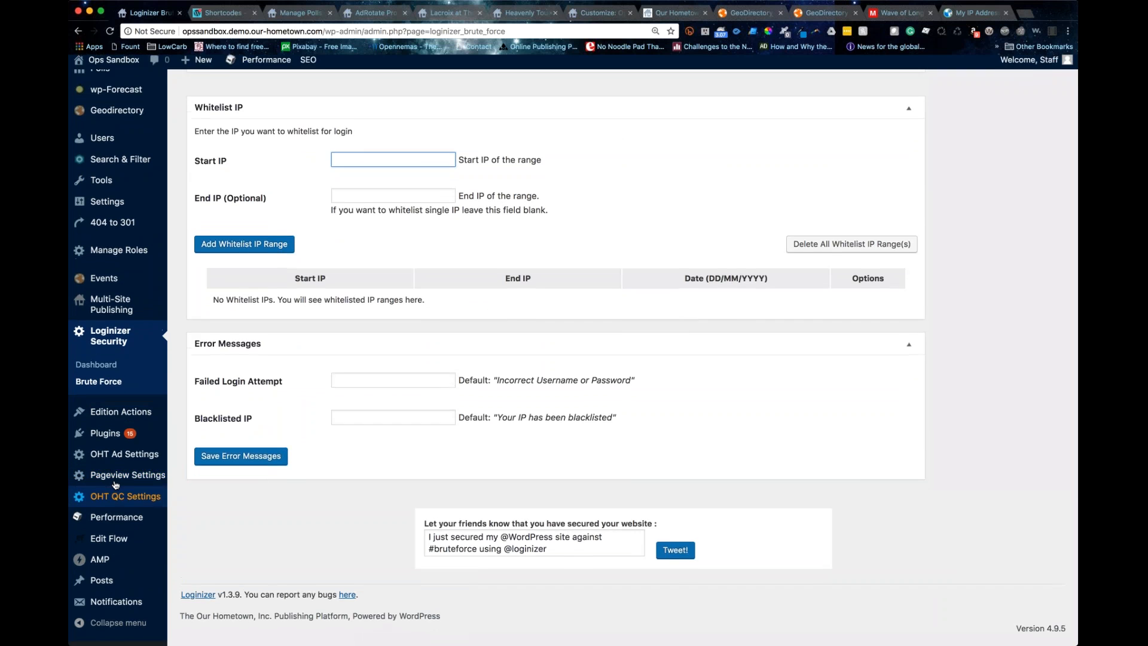
{"action": "scroll", "coordinate": [122, 476], "scroll_direction": "up", "scroll_amount": 1}
{"action": "mouse_move", "coordinate": [132, 465]}
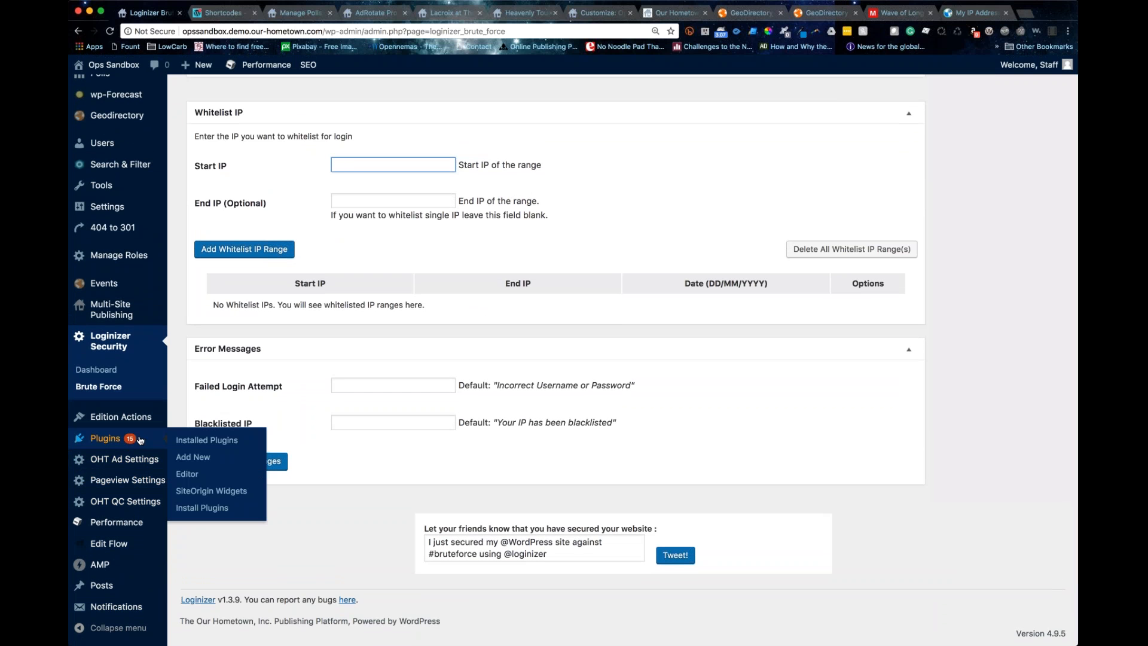
{"action": "left_click", "coordinate": [173, 441]}
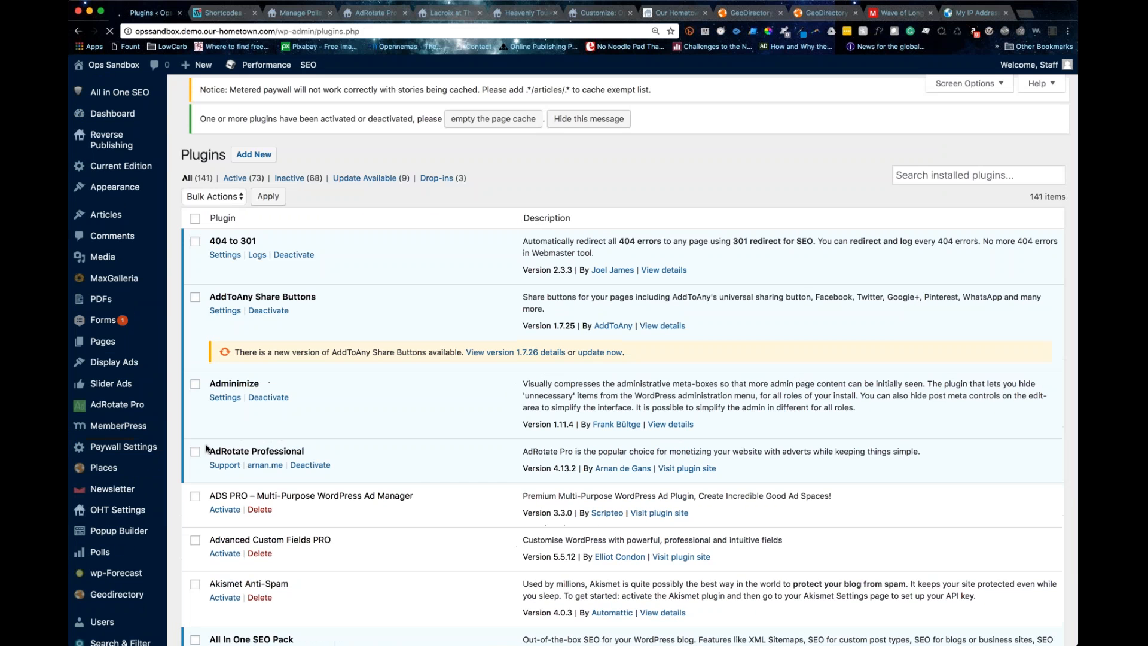
{"action": "scroll", "coordinate": [206, 448], "scroll_direction": "down", "scroll_amount": 9}
{"action": "scroll", "coordinate": [212, 447], "scroll_direction": "down", "scroll_amount": 20}
{"action": "scroll", "coordinate": [213, 449], "scroll_direction": "down", "scroll_amount": 20}
{"action": "scroll", "coordinate": [214, 449], "scroll_direction": "down", "scroll_amount": 15}
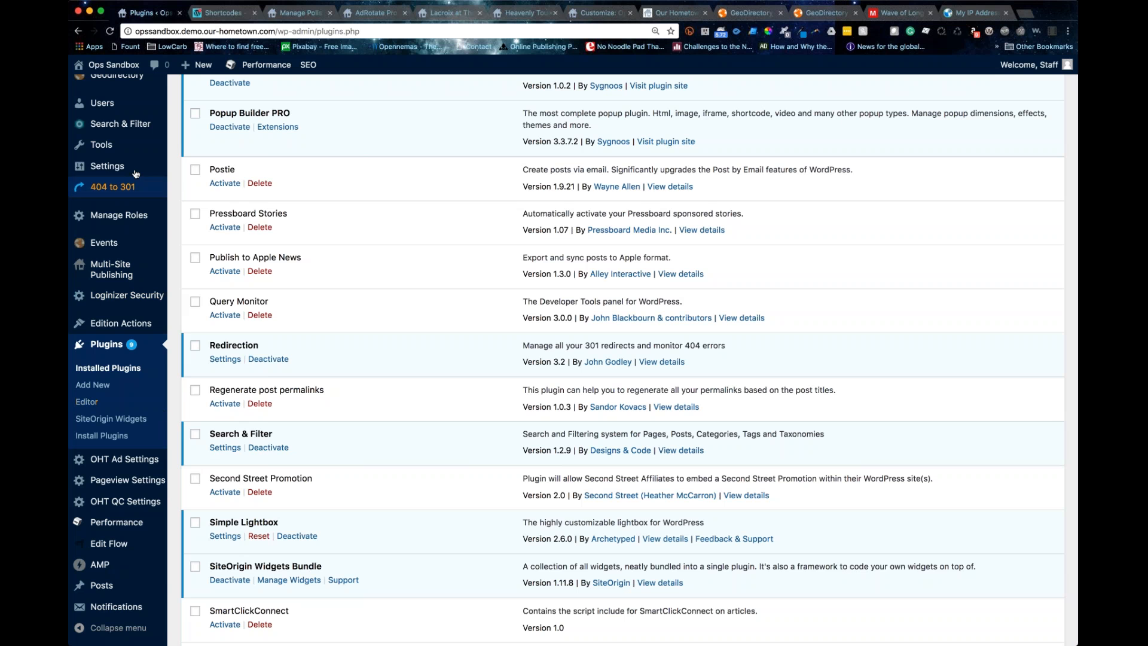
- Open the Redirection tool and review the Source URL and Target URL fields for adding a new redirection
{"action": "mouse_move", "coordinate": [133, 150]}
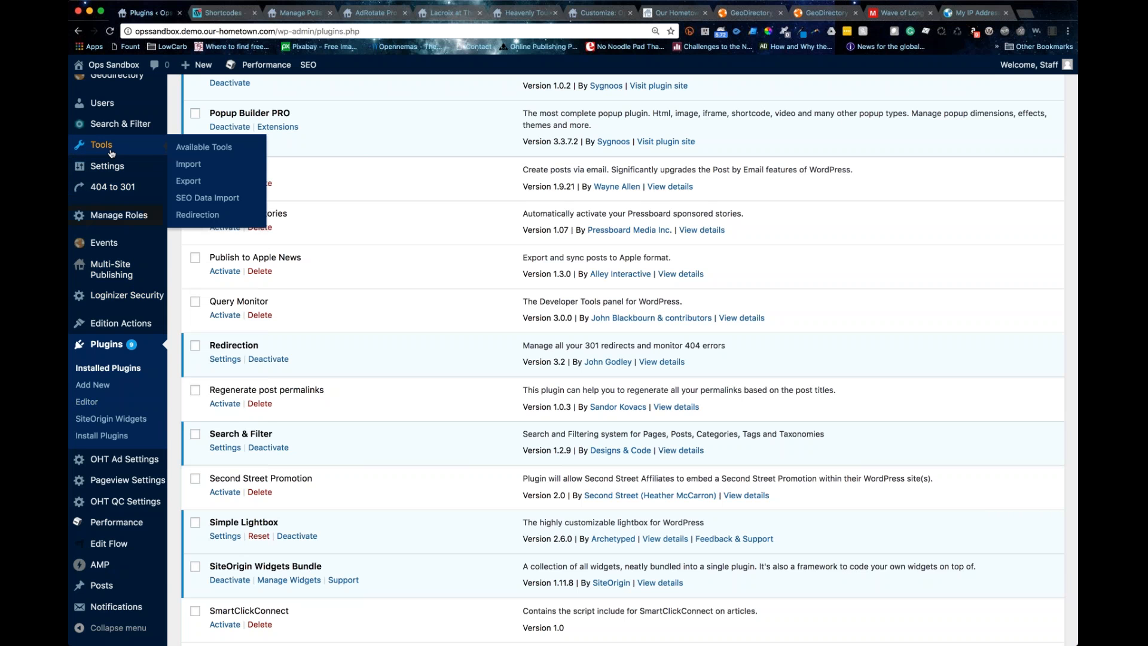
{"action": "left_click", "coordinate": [198, 215]}
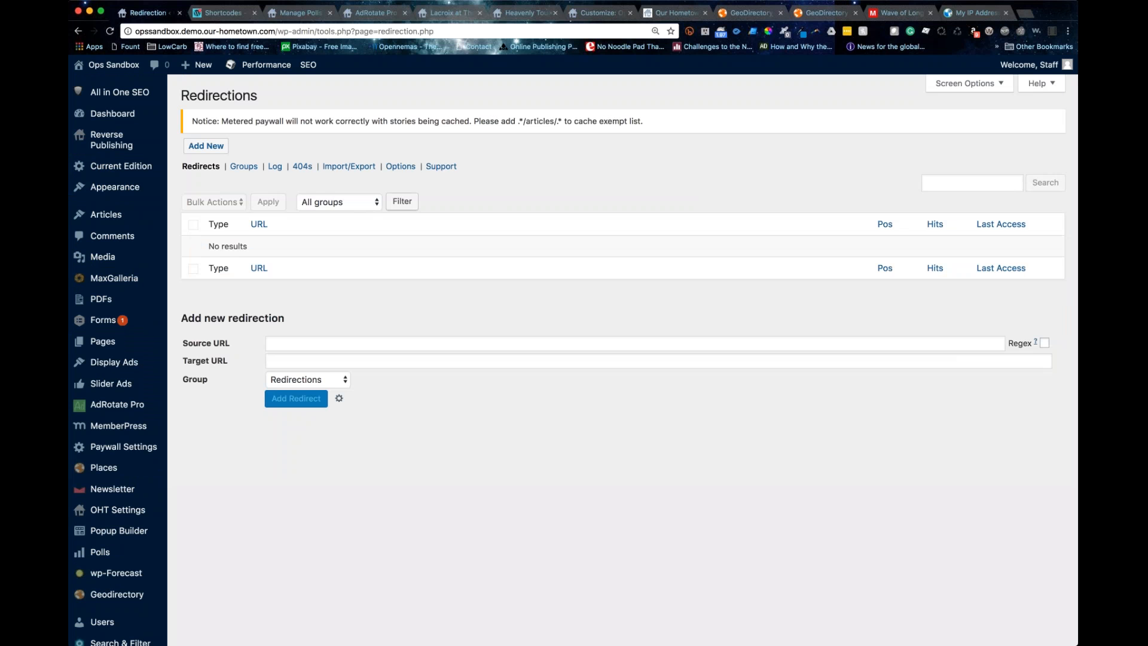
{"action": "left_click_drag", "start_coordinate": [187, 320], "coordinate": [285, 320]}
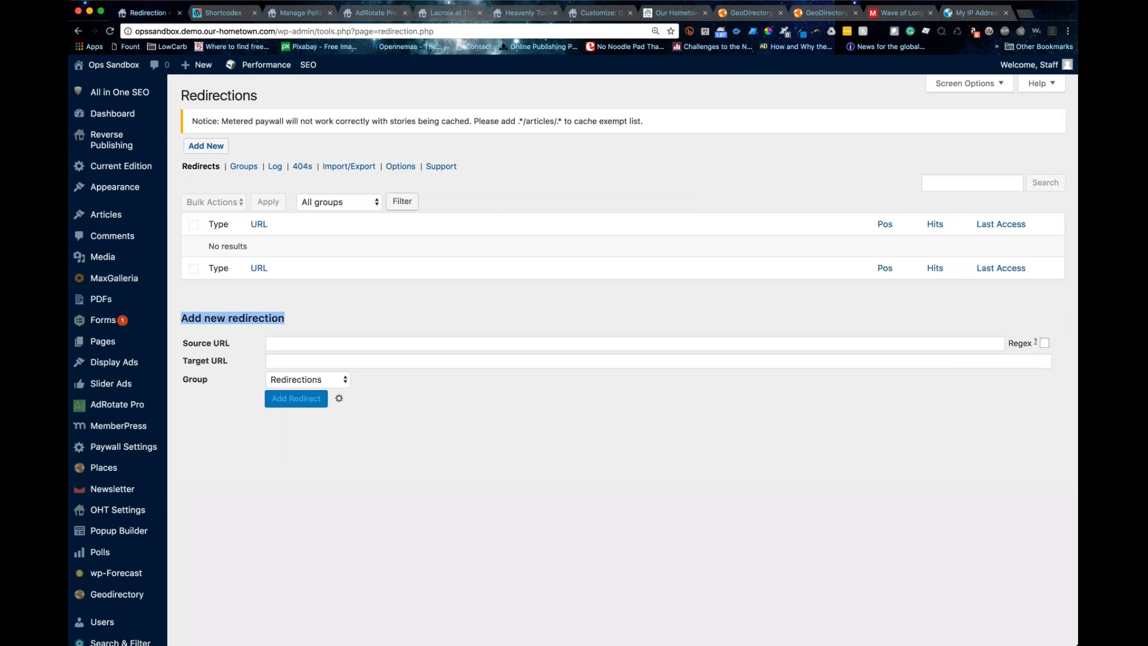
{"action": "left_click", "coordinate": [295, 343]}
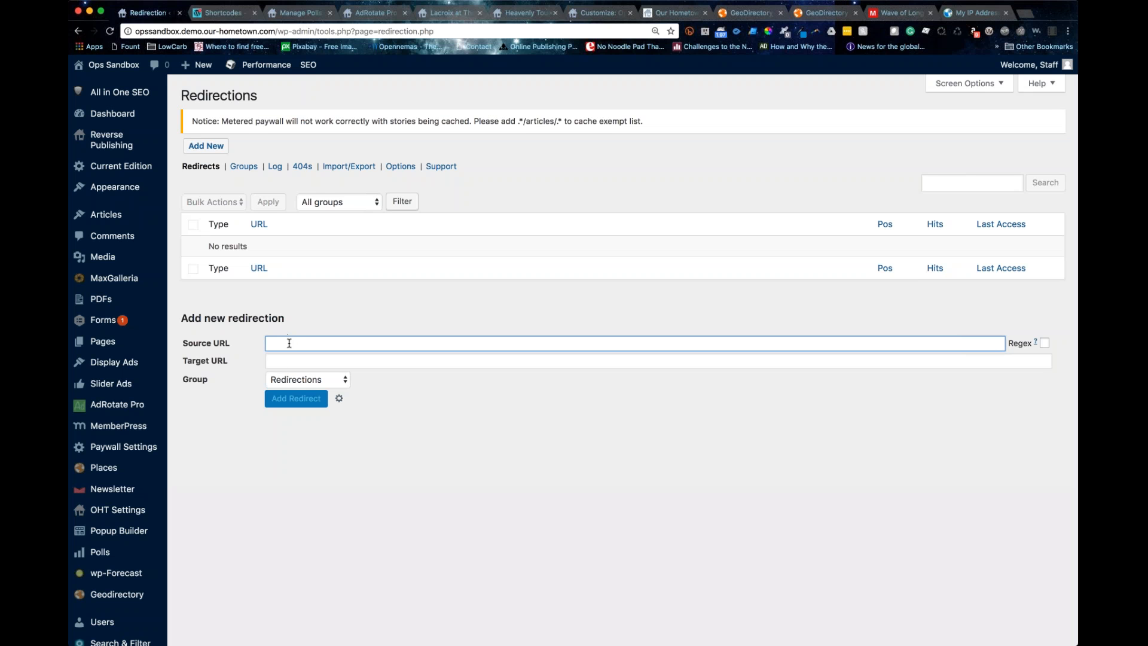
{"action": "left_click", "coordinate": [226, 412]}
{"action": "left_click", "coordinate": [277, 360]}
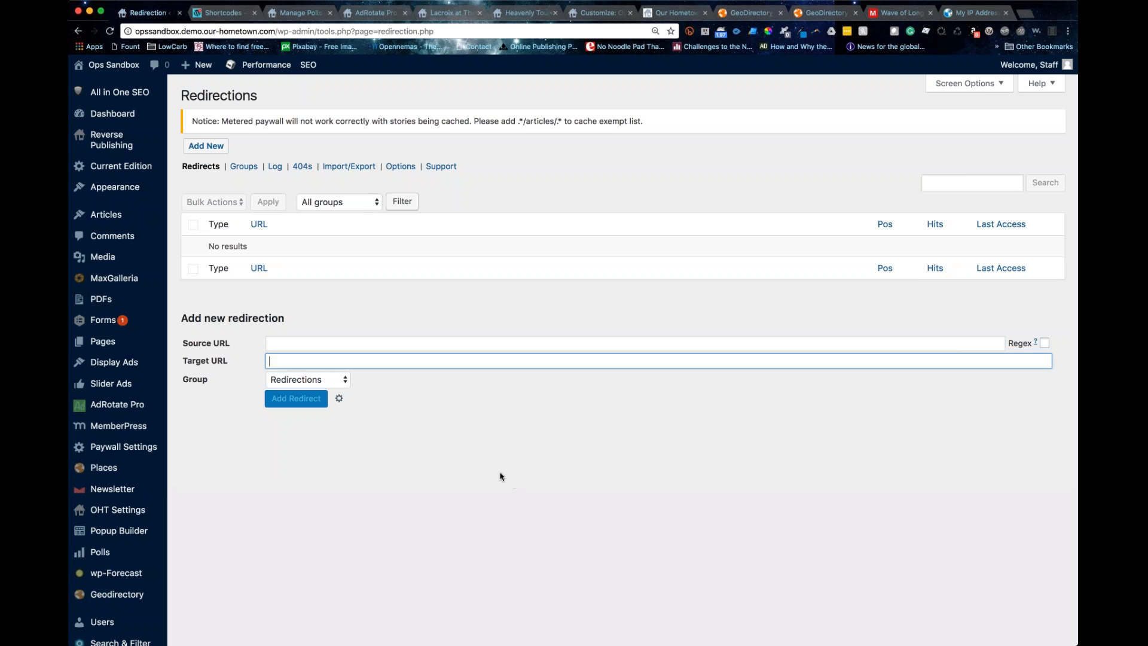
{"action": "left_click", "coordinate": [286, 345]}
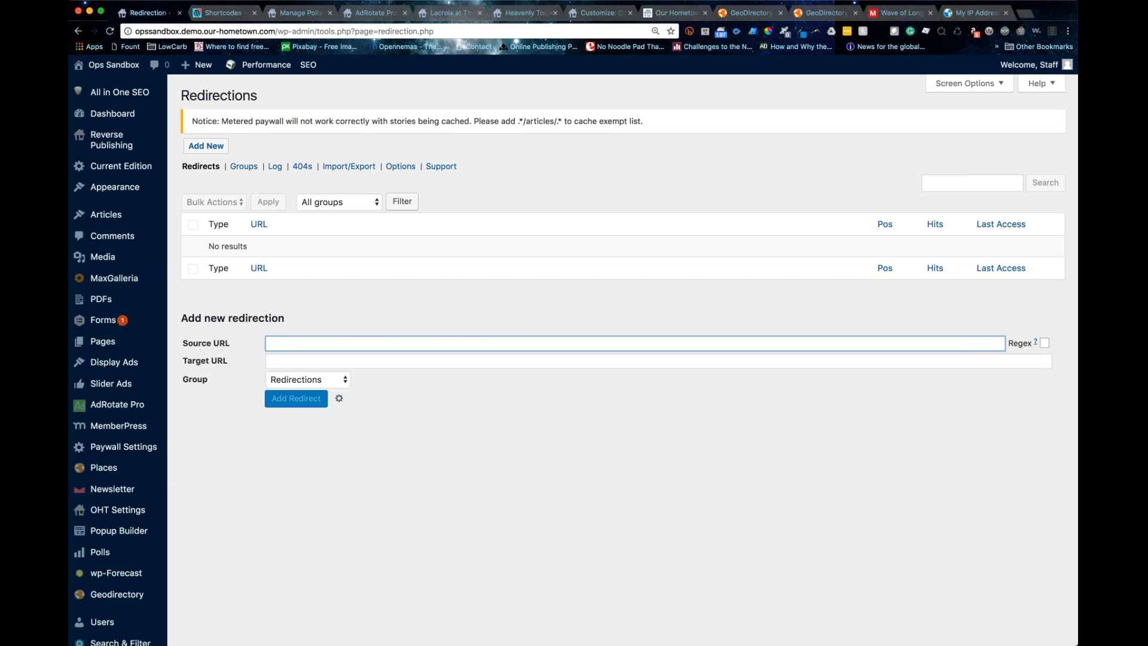
- Expand the new redirection's advanced options, set Match to "URL and custom filter", and go through the filter and target fields
{"action": "left_click", "coordinate": [339, 398]}
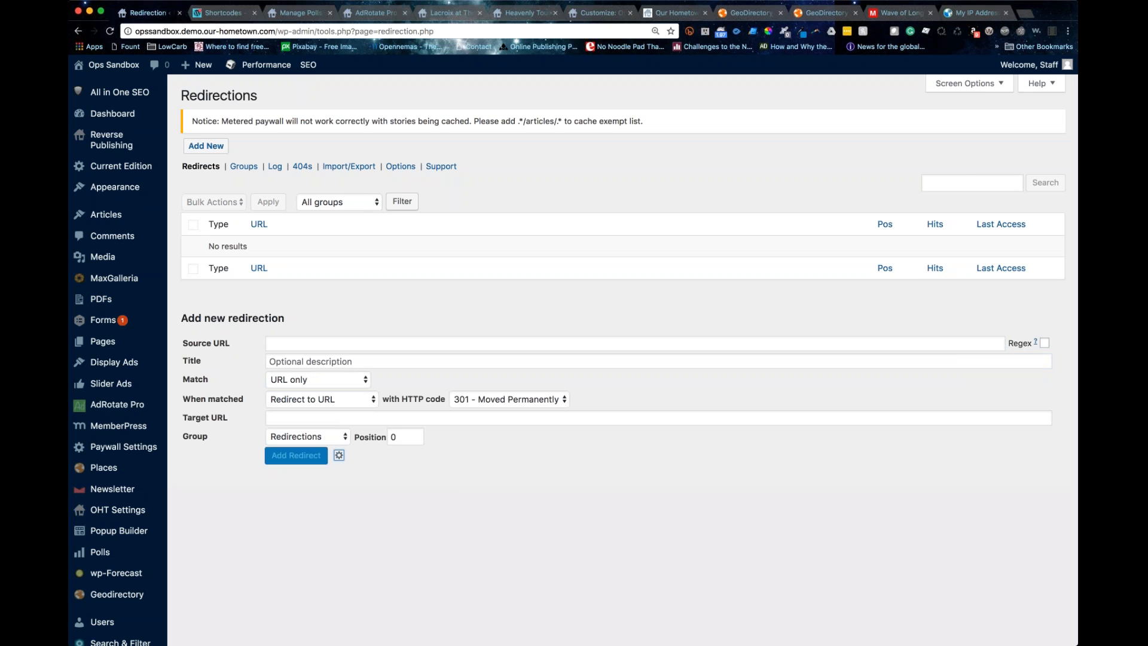
{"action": "left_click", "coordinate": [296, 383]}
{"action": "left_click", "coordinate": [216, 561]}
{"action": "left_click", "coordinate": [285, 395]}
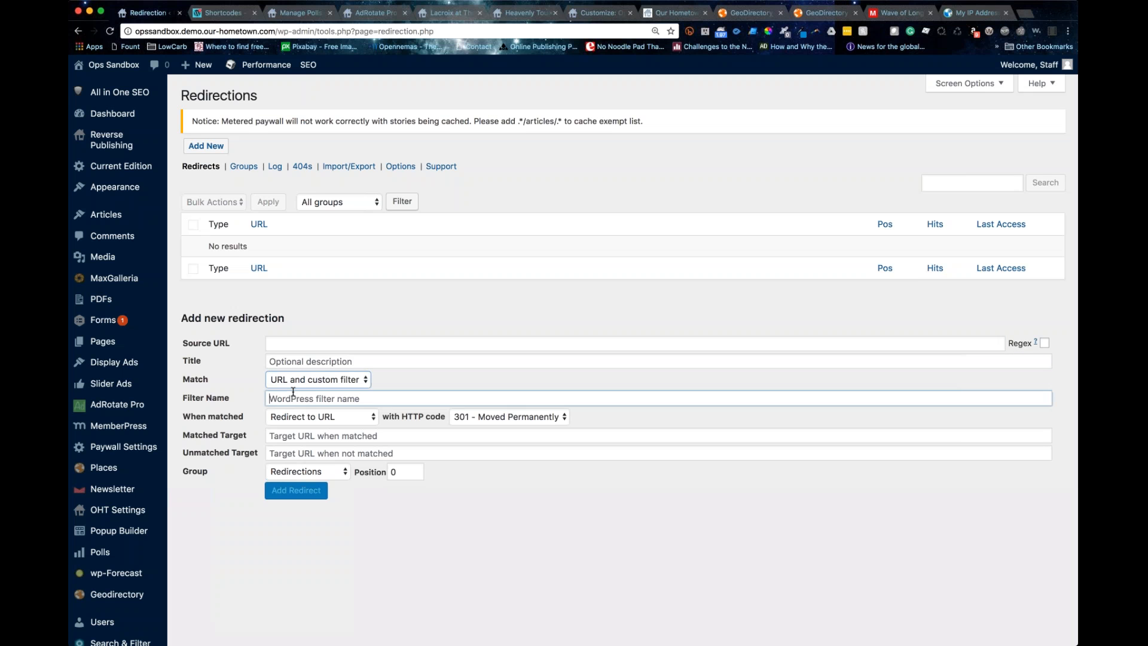
{"action": "key", "text": "Tab"}
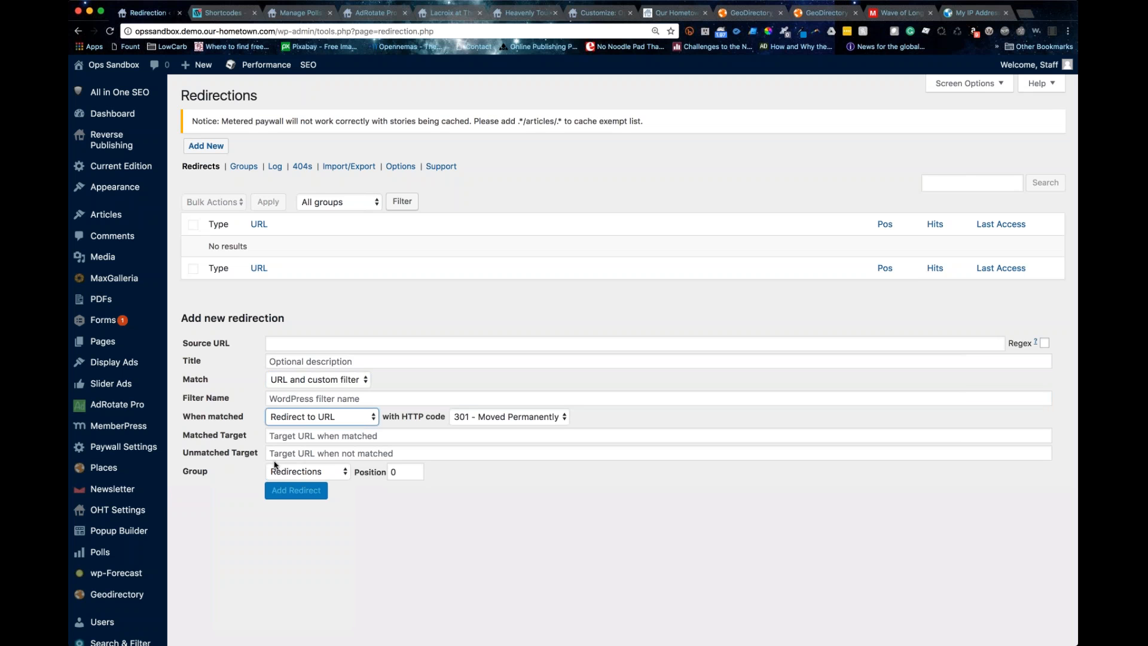
{"action": "left_click", "coordinate": [298, 435]}
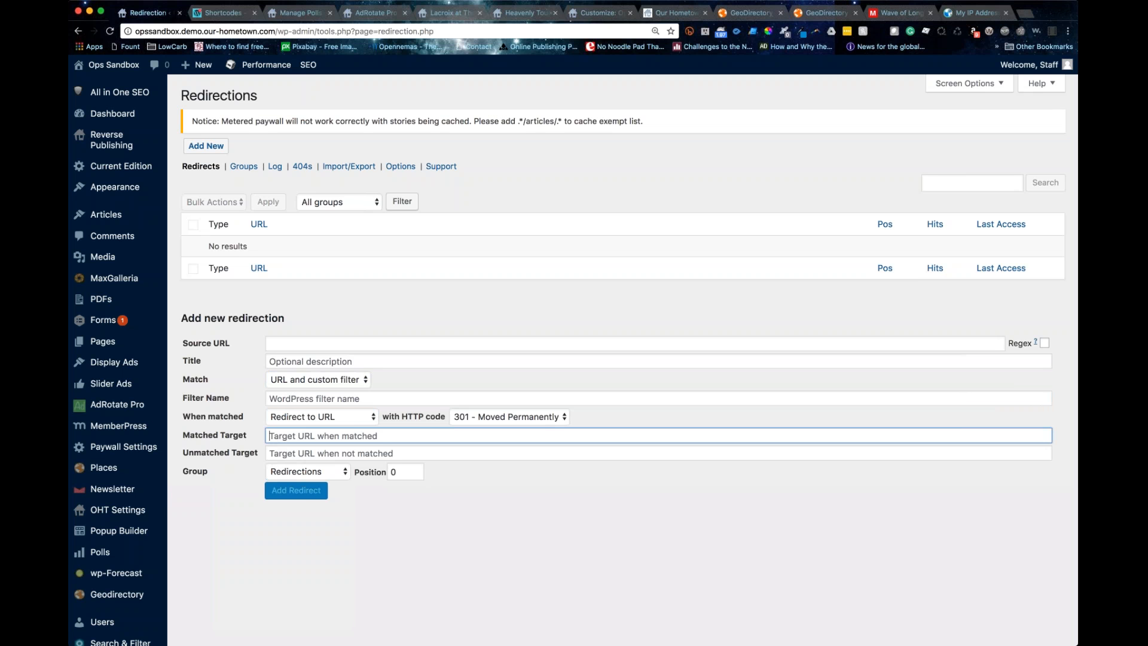
- Look through the Redirection plugin's Options page and open its Support page
{"action": "left_click", "coordinate": [287, 324]}
{"action": "scroll", "coordinate": [287, 325], "scroll_direction": "down", "scroll_amount": 1}
{"action": "left_click", "coordinate": [402, 164]}
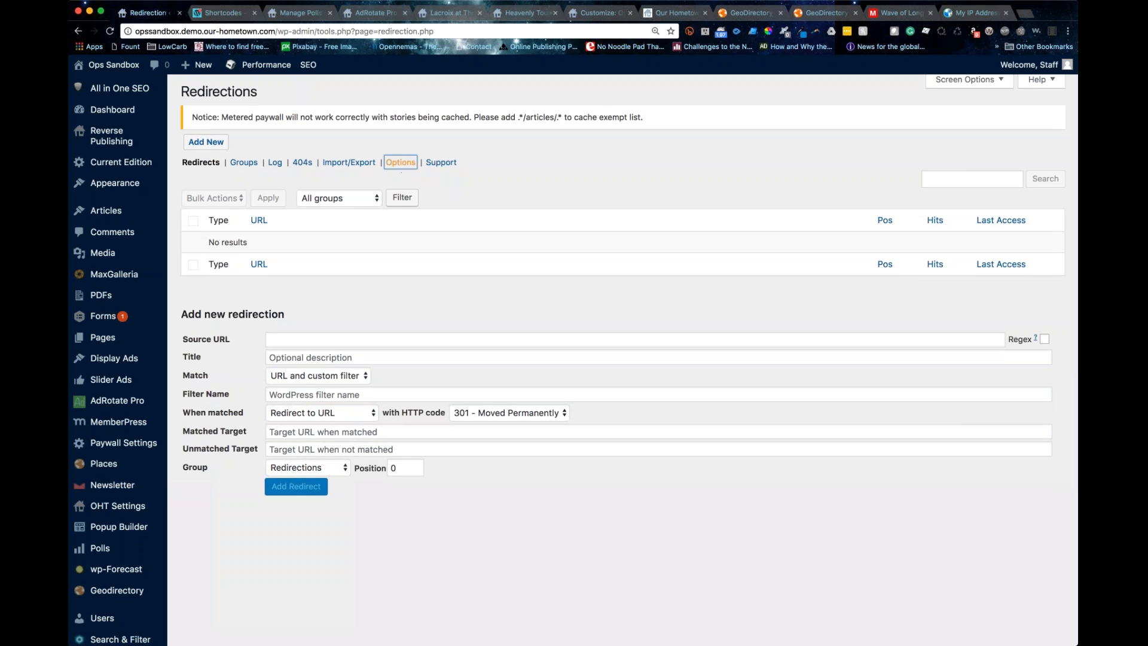
{"action": "scroll", "coordinate": [389, 149], "scroll_direction": "down", "scroll_amount": 10}
{"action": "scroll", "coordinate": [388, 148], "scroll_direction": "up", "scroll_amount": 10}
{"action": "left_click", "coordinate": [440, 157]}
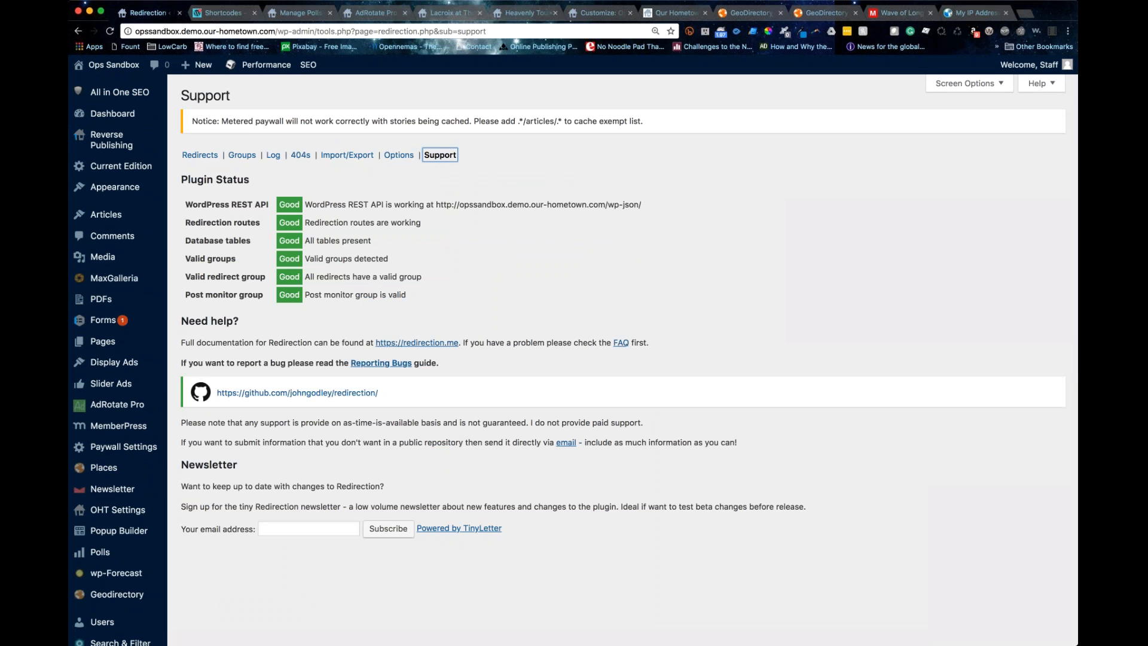
- Open the redirection.me documentation site from the Support page, read through the plugin's features, and close the site
{"action": "left_click", "coordinate": [440, 342]}
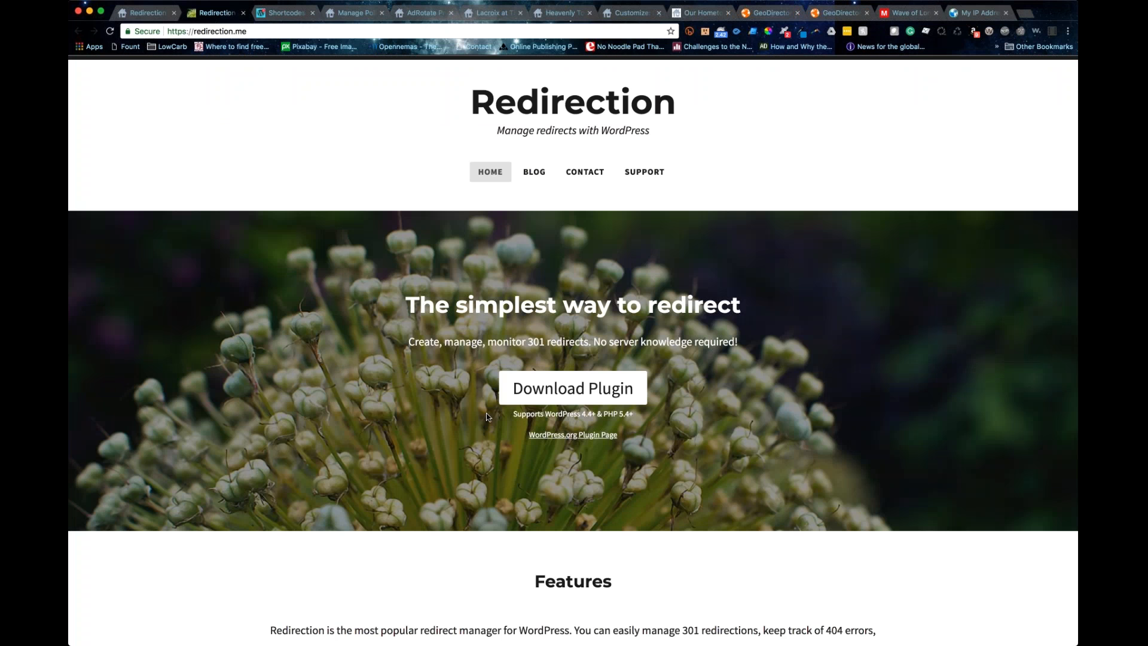
{"action": "scroll", "coordinate": [573, 349], "scroll_direction": "down", "scroll_amount": 15}
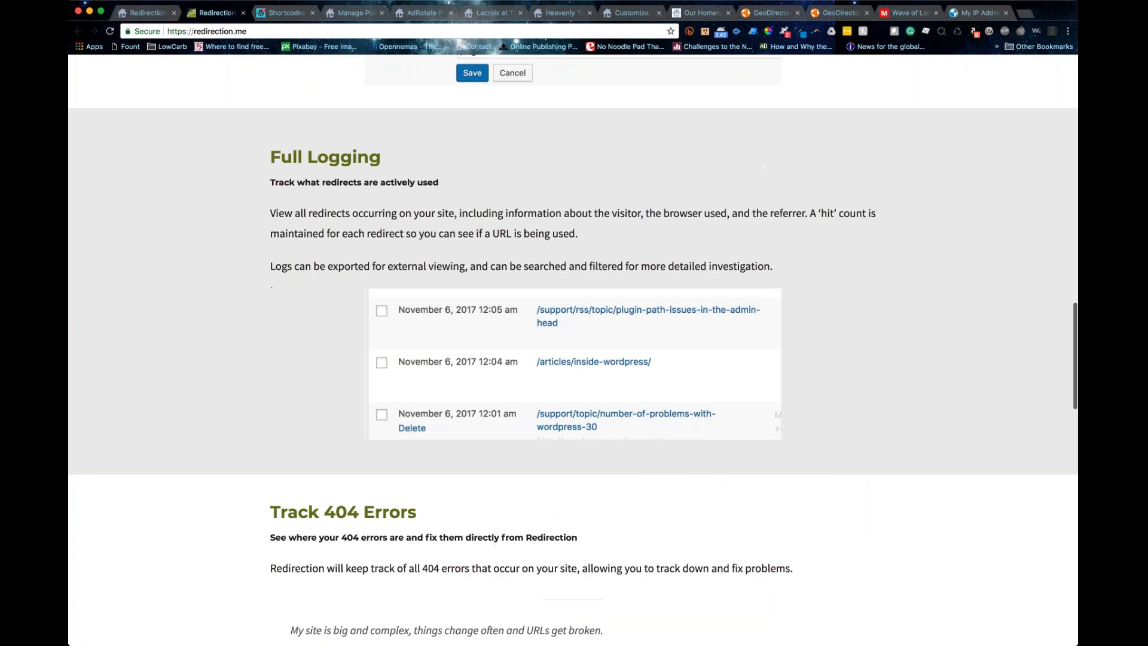
{"action": "scroll", "coordinate": [573, 350], "scroll_direction": "up", "scroll_amount": 5}
{"action": "scroll", "coordinate": [572, 350], "scroll_direction": "down", "scroll_amount": 5}
{"action": "scroll", "coordinate": [573, 350], "scroll_direction": "down", "scroll_amount": 4}
{"action": "scroll", "coordinate": [572, 350], "scroll_direction": "up", "scroll_amount": 20}
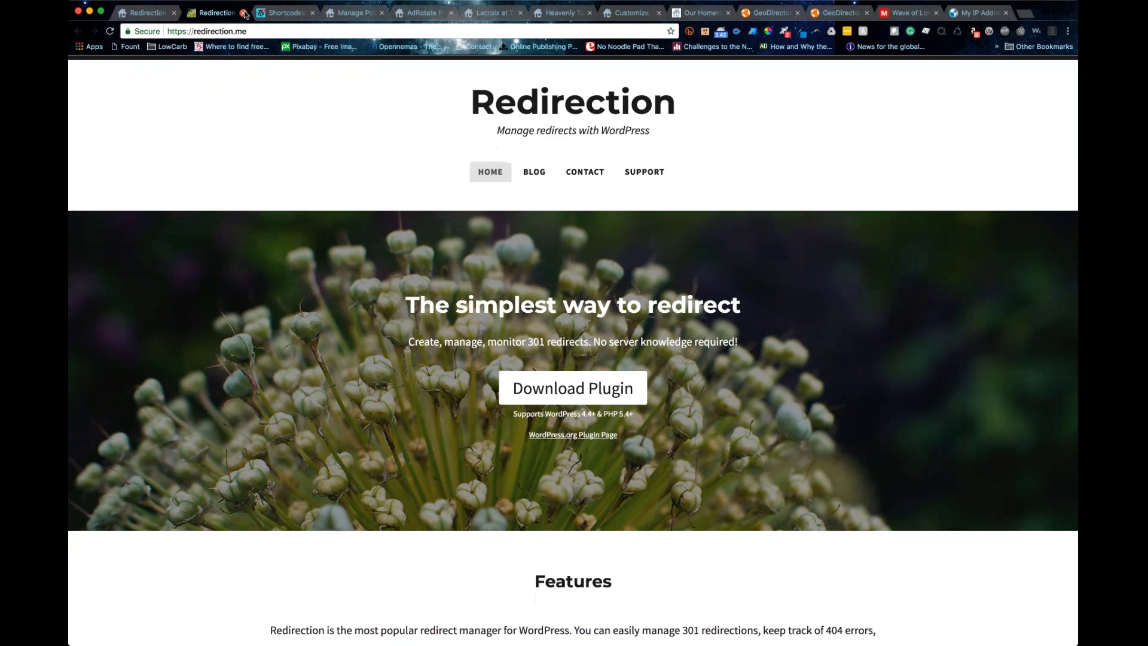
{"action": "left_click", "coordinate": [243, 12]}
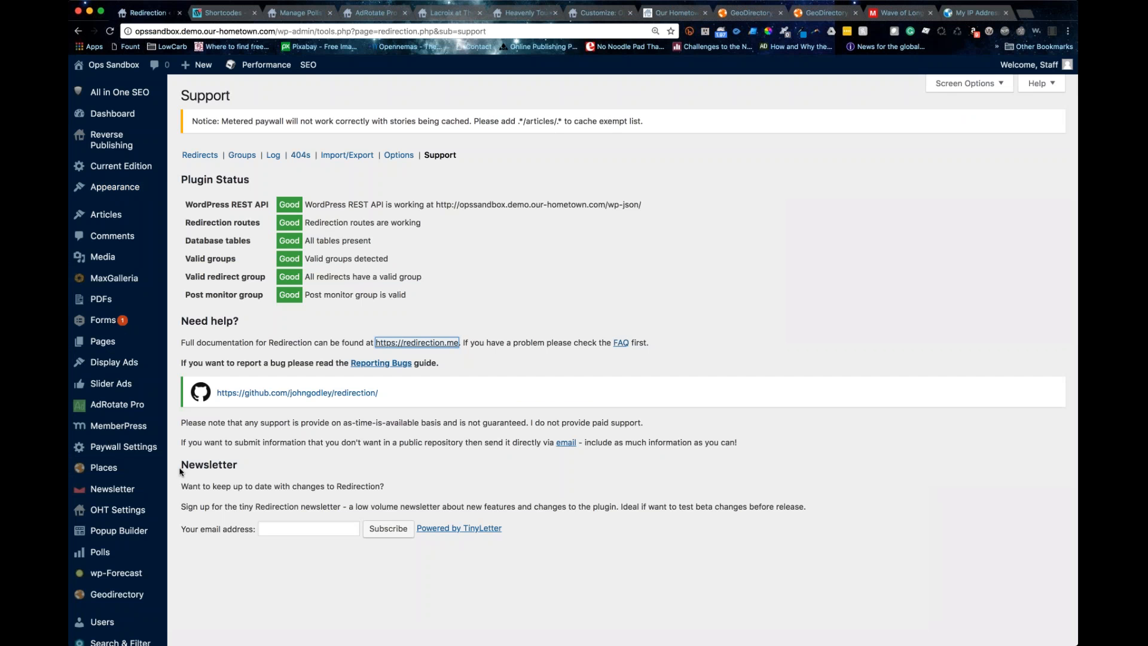
{"action": "scroll", "coordinate": [179, 472], "scroll_direction": "down", "scroll_amount": 3}
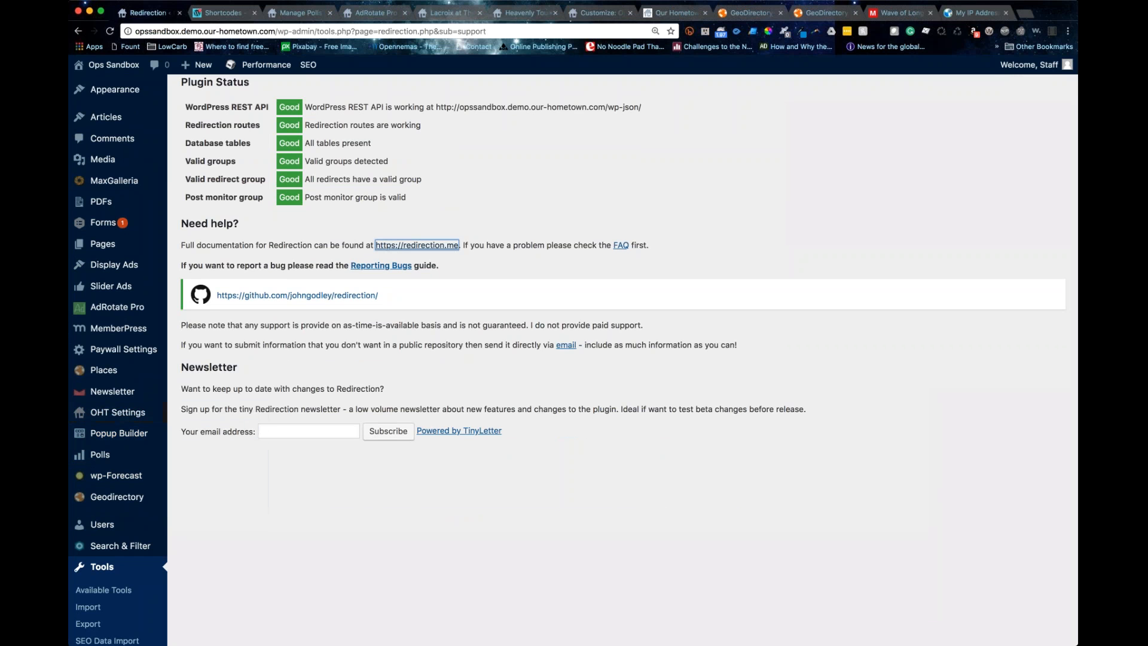
{"action": "scroll", "coordinate": [197, 556], "scroll_direction": "down", "scroll_amount": 6}
{"action": "scroll", "coordinate": [197, 556], "scroll_direction": "down", "scroll_amount": 1}
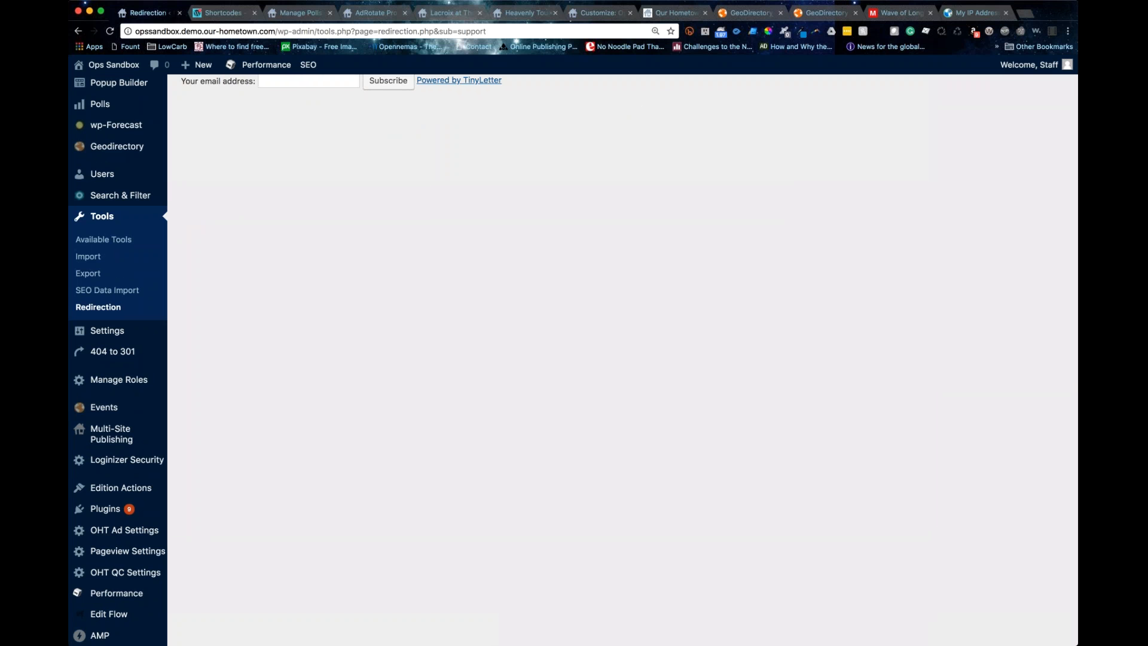
{"action": "scroll", "coordinate": [197, 544], "scroll_direction": "up", "scroll_amount": 7}
{"action": "scroll", "coordinate": [345, 328], "scroll_direction": "up", "scroll_amount": 2}
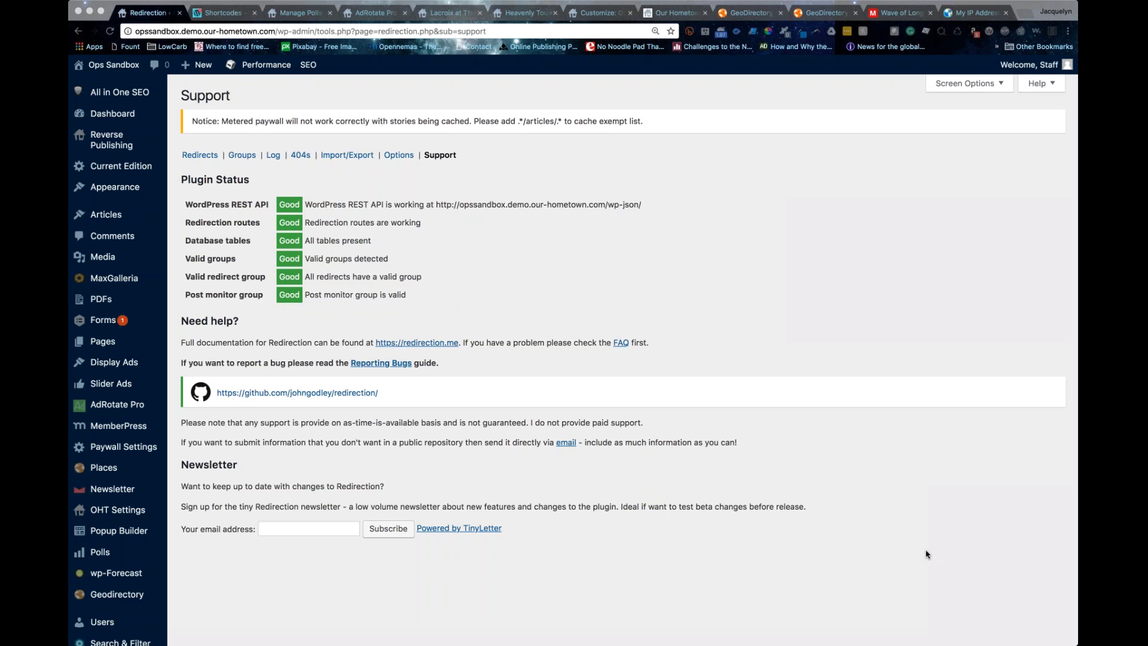
- Close the two browser tabs opened for the e-mail message and the IP address lookup, keeping the Redirection Support page open
{"action": "left_click", "coordinate": [930, 13]}
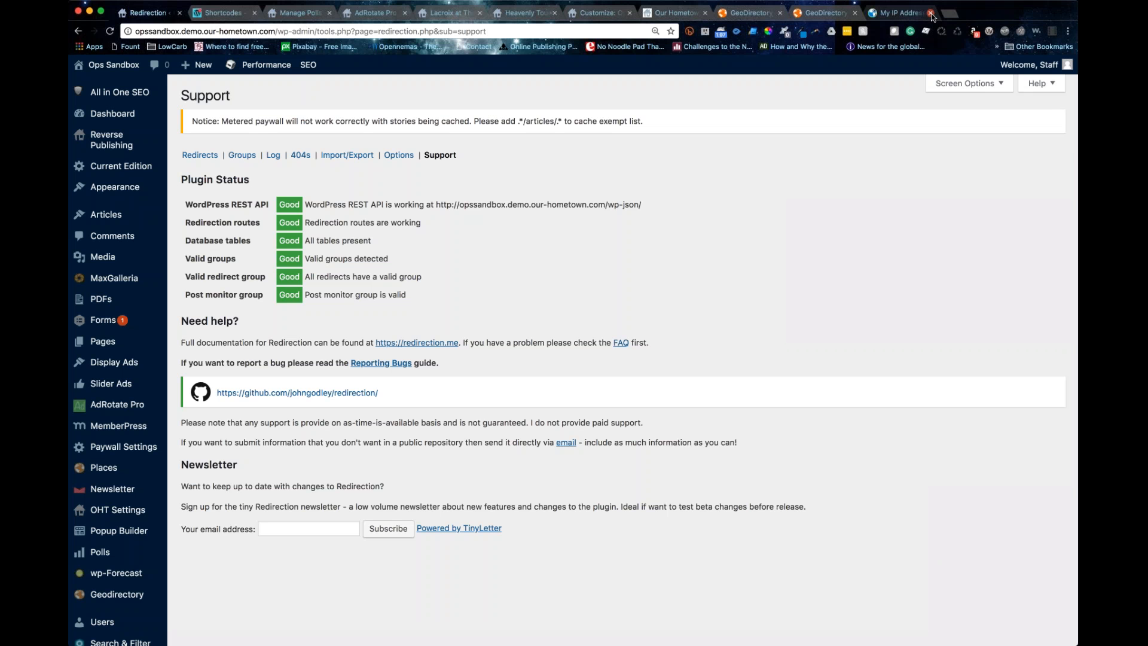
{"action": "left_click", "coordinate": [931, 12]}
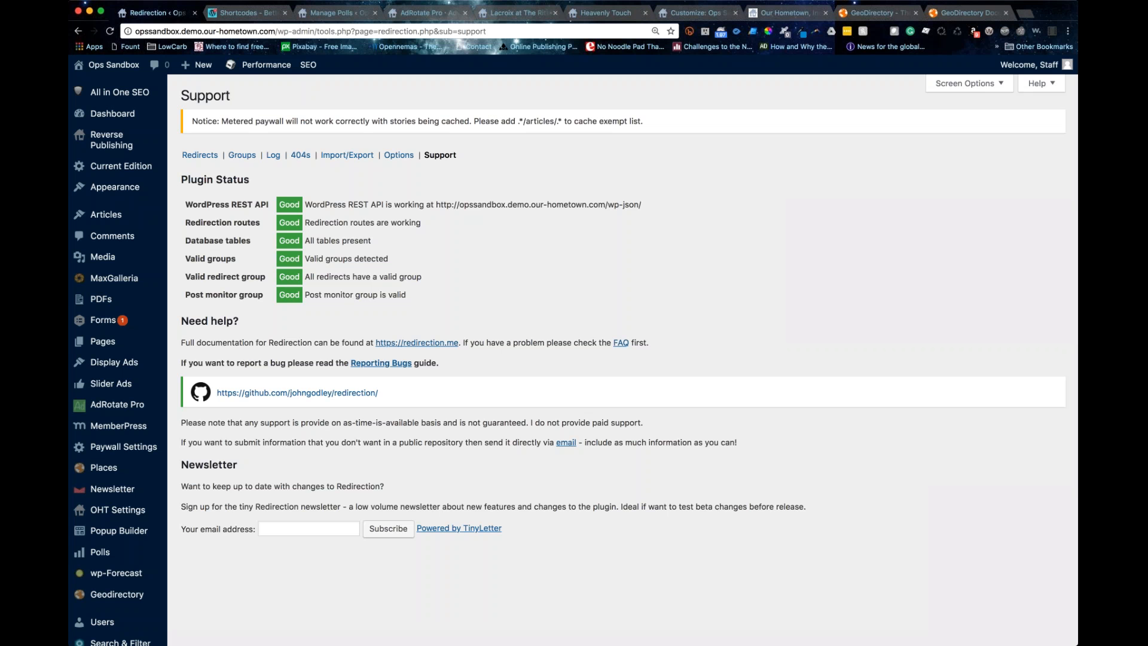
{"action": "left_click", "coordinate": [789, 52]}
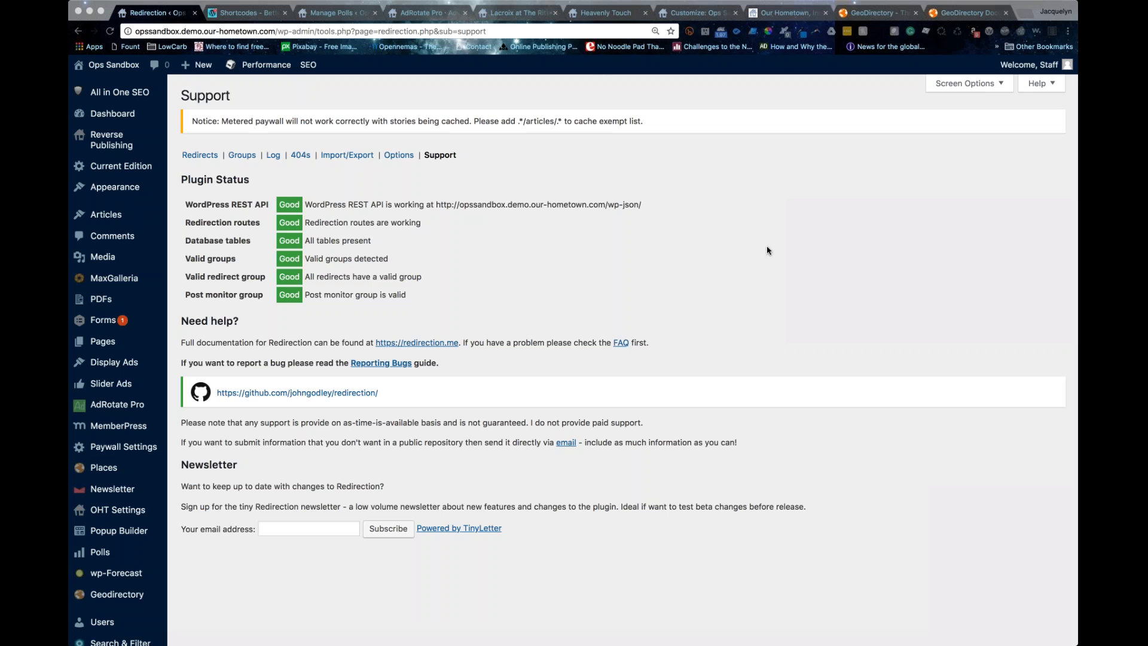